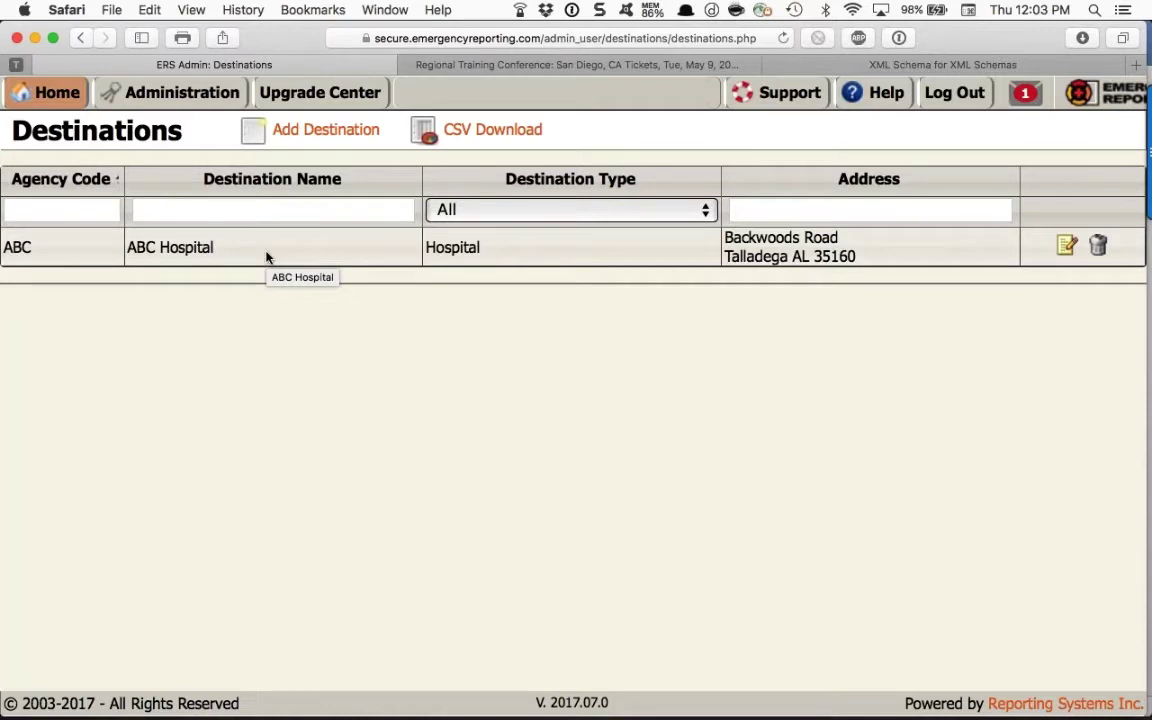
Open the ABC Hospital destination record and reselect Hospital as its NEMSIS 3 Destination Type.
left_click(266, 257)
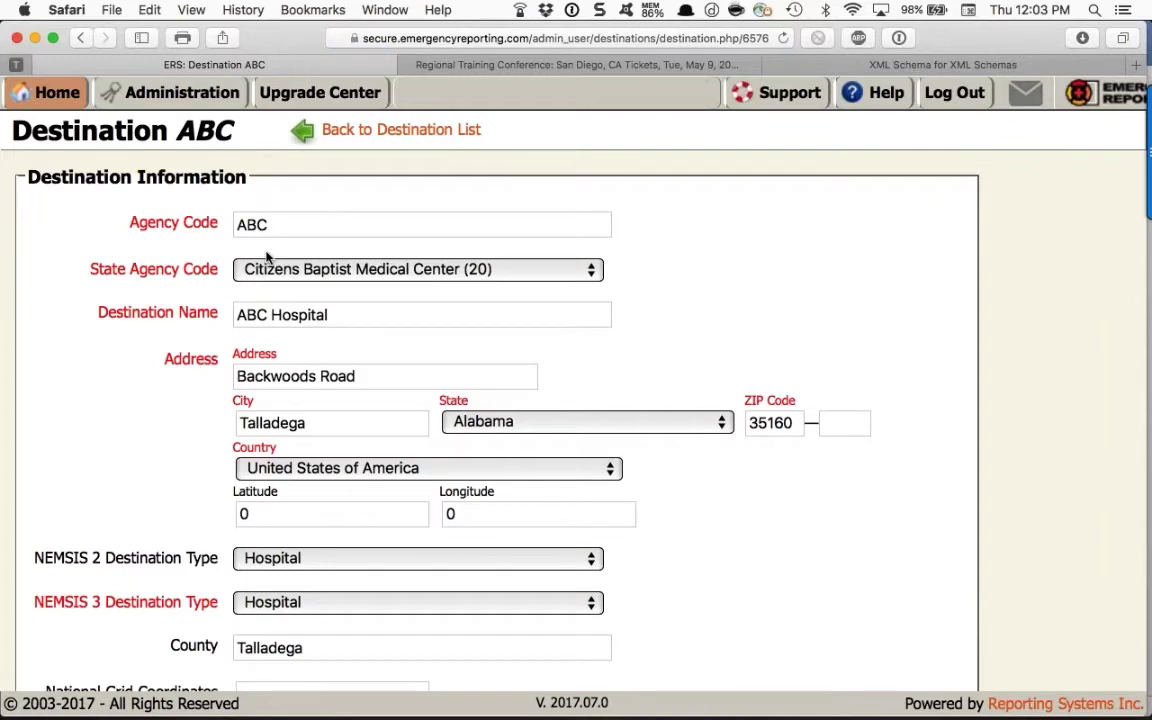
scroll(266, 257, "down", 3)
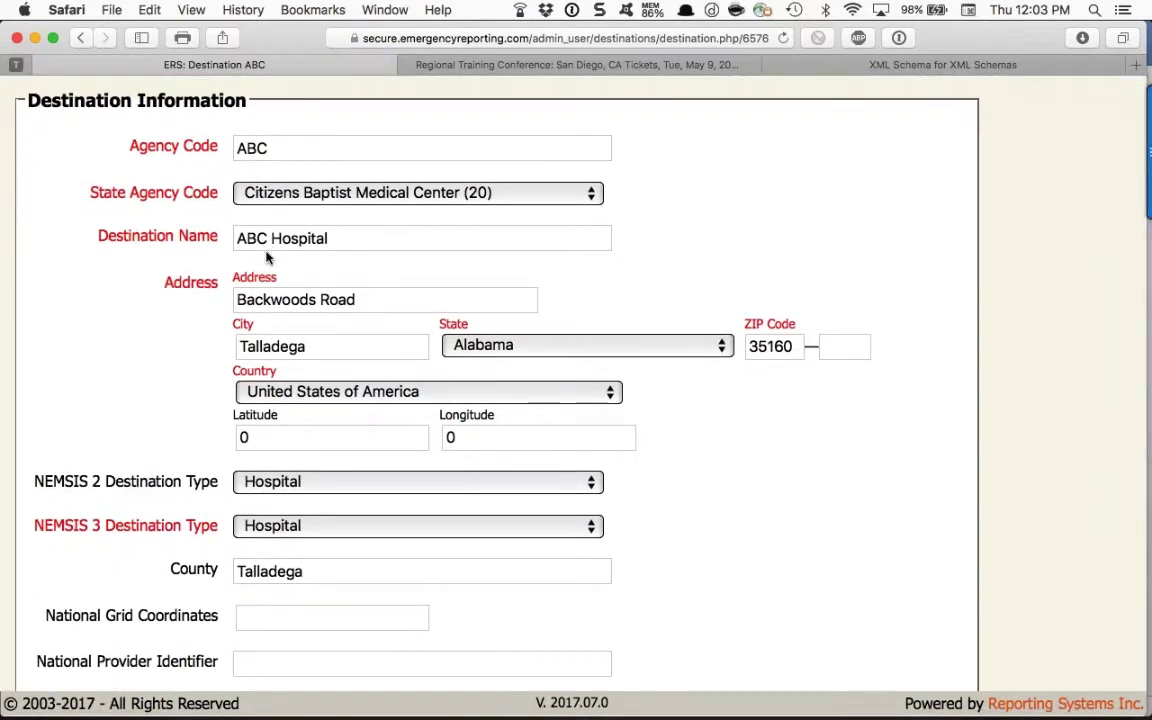
scroll(266, 257, "down", 2)
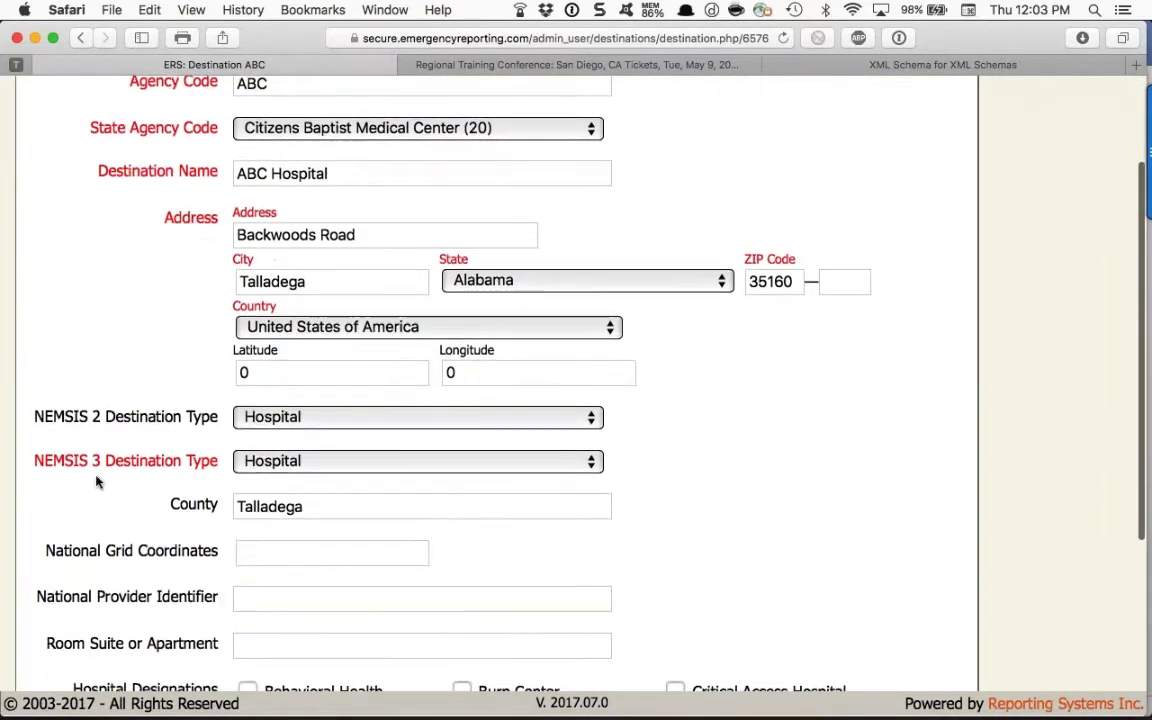
left_click(308, 462)
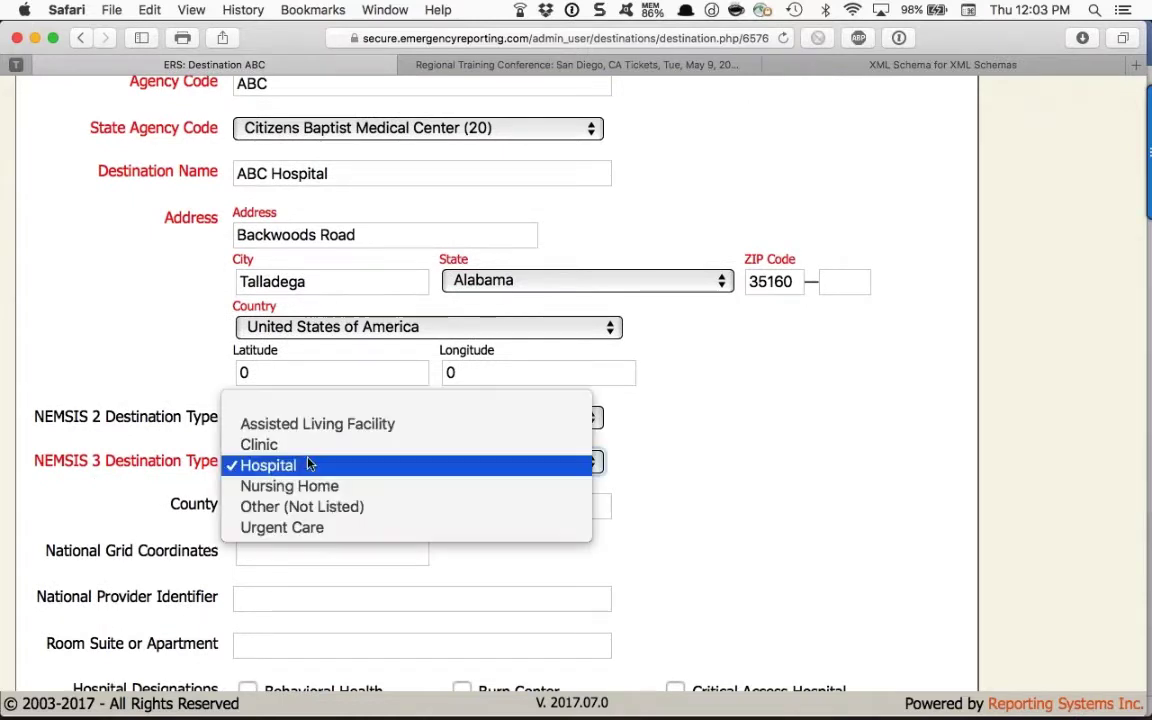
left_click(308, 406)
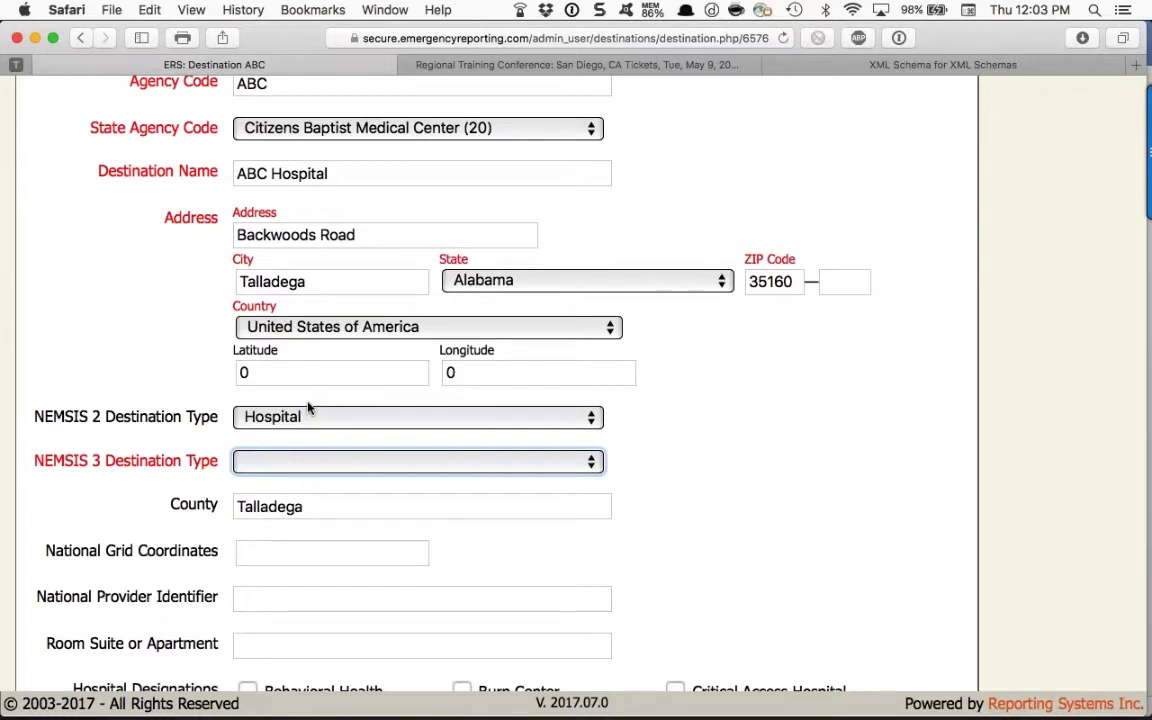
left_click(325, 467)
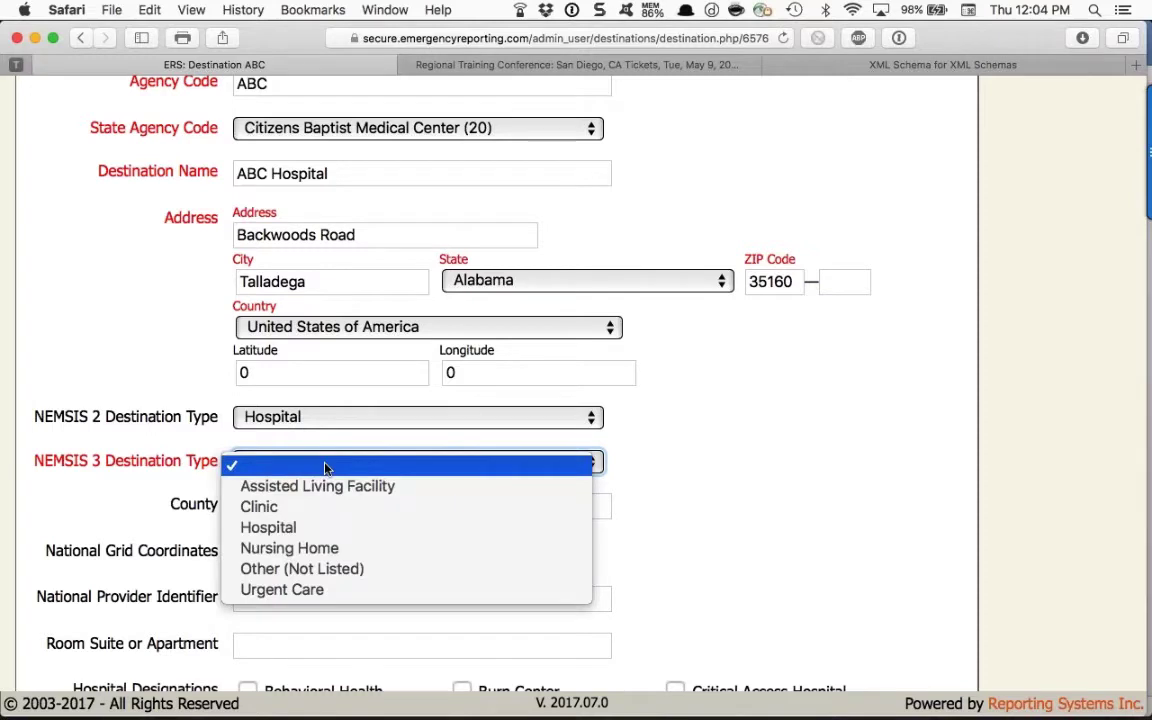
left_click(305, 530)
Review the remaining ABC Hospital fields, including county, provider identifier, hospital designations and zone.
scroll(305, 533, "down", 2)
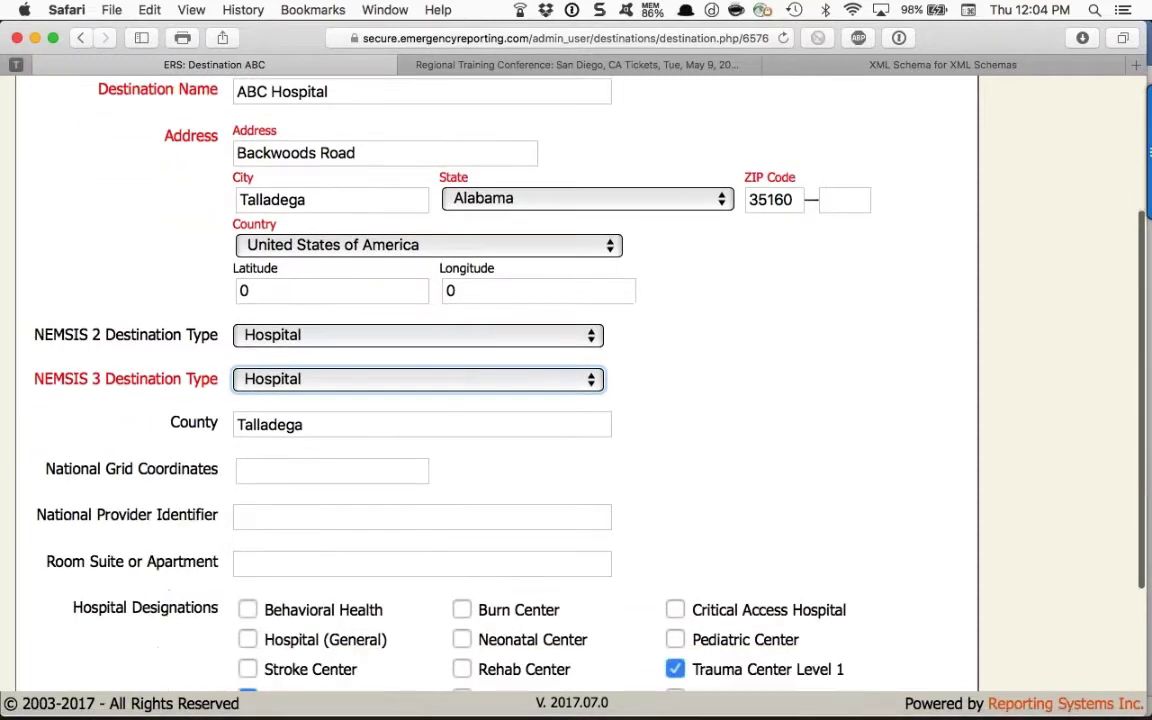
scroll(297, 520, "down", 1)
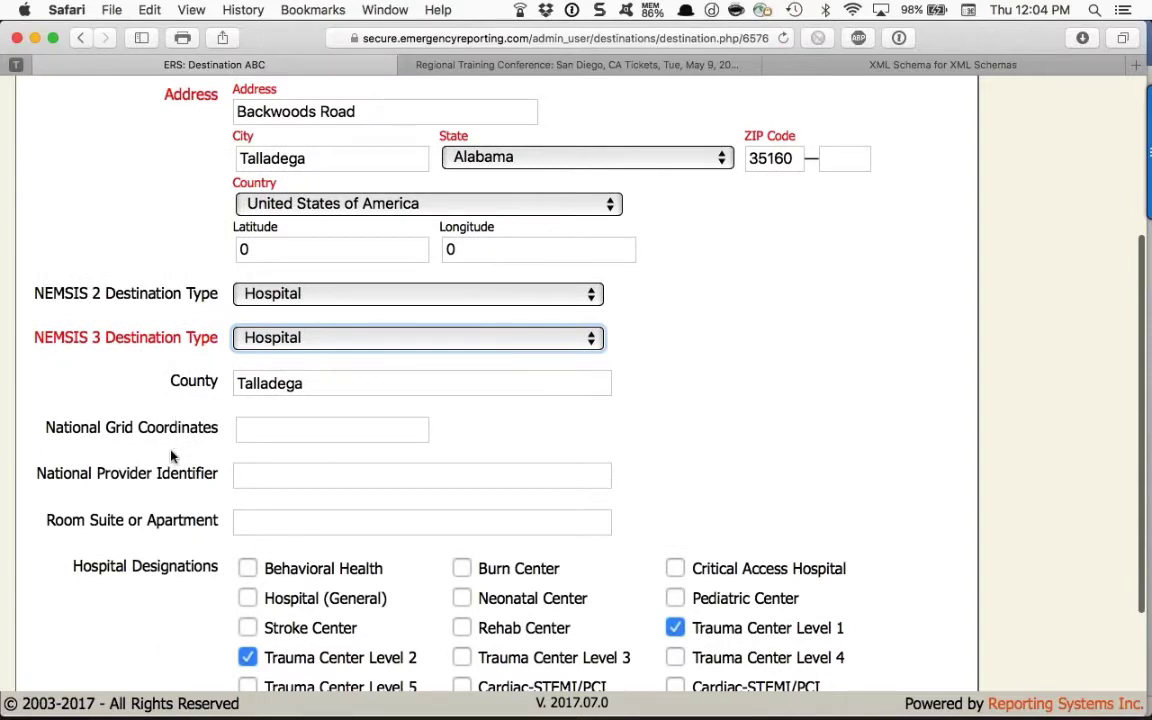
scroll(181, 489, "down", 1)
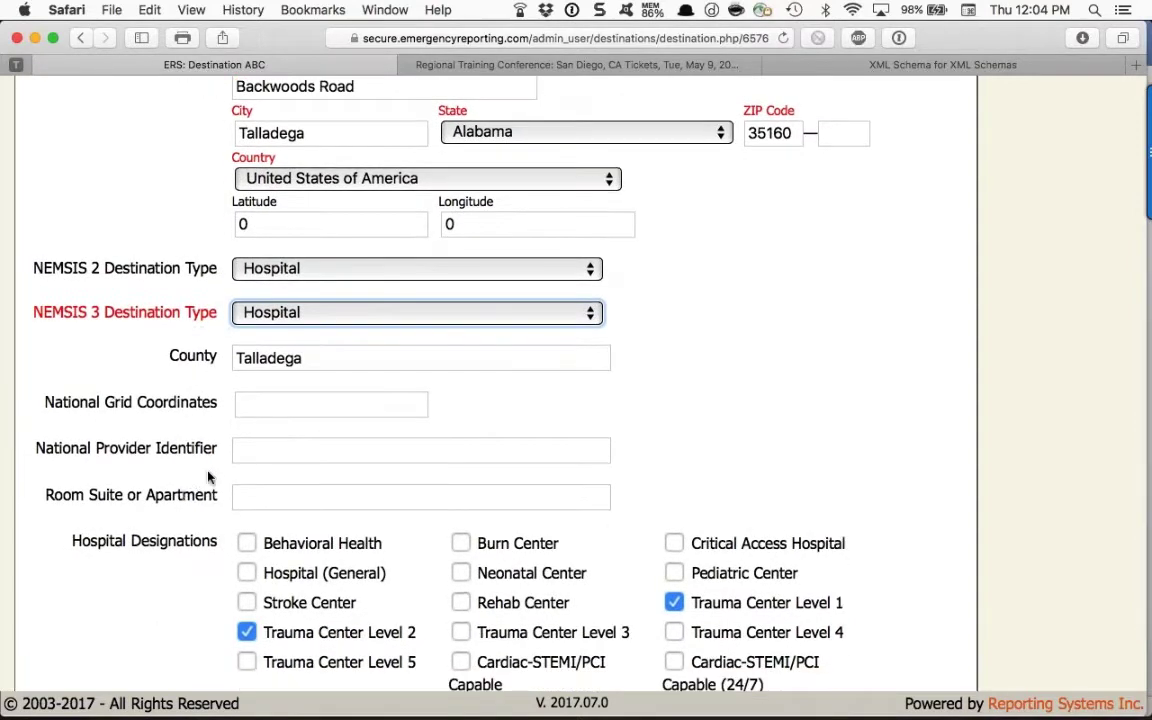
scroll(225, 510, "down", 1)
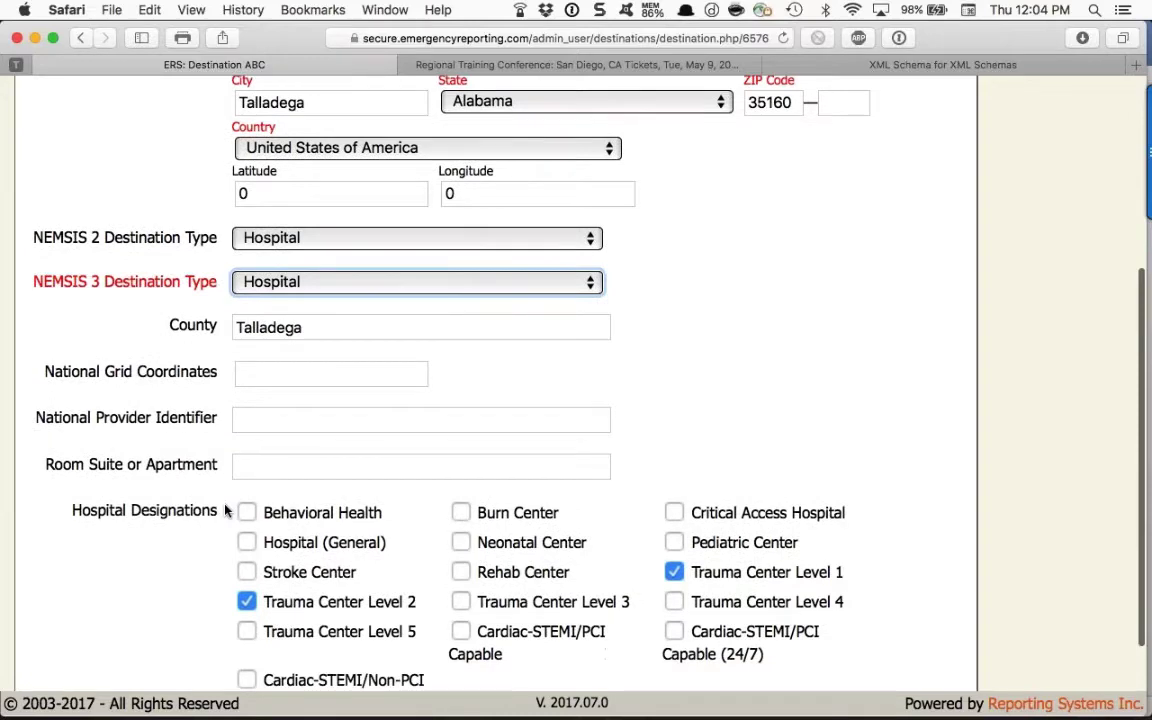
scroll(225, 510, "down", 1)
scroll(225, 510, "down", 2)
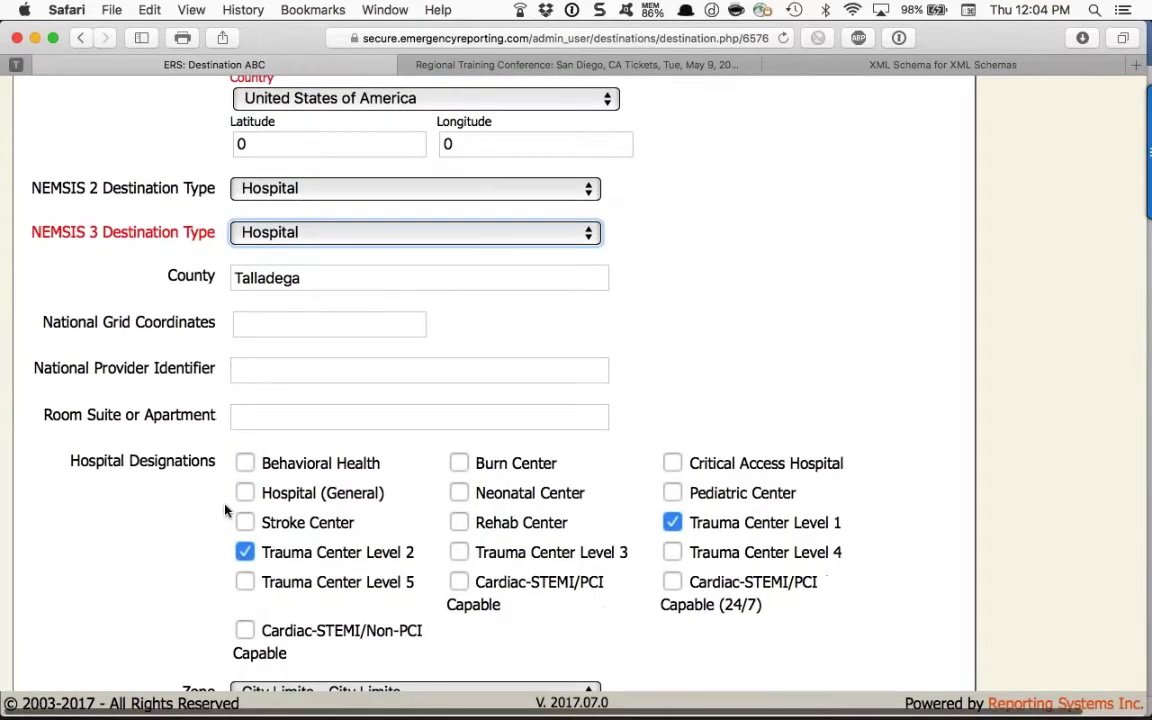
scroll(225, 510, "down", 2)
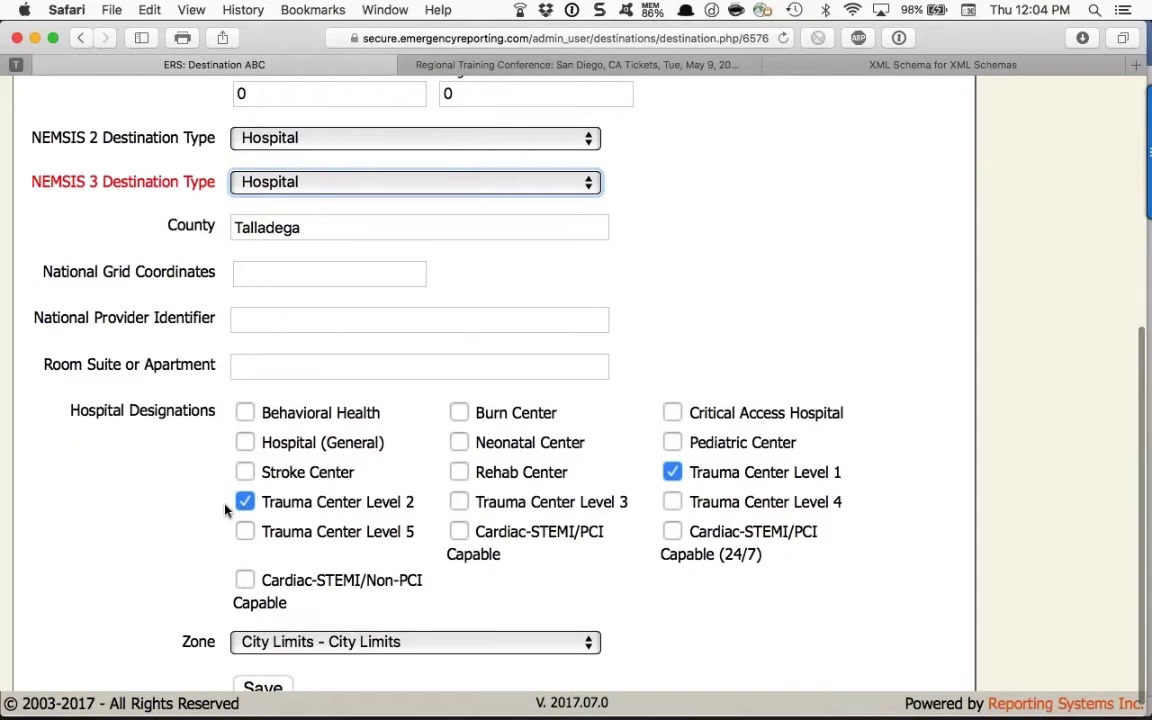
scroll(226, 507, "down", 1)
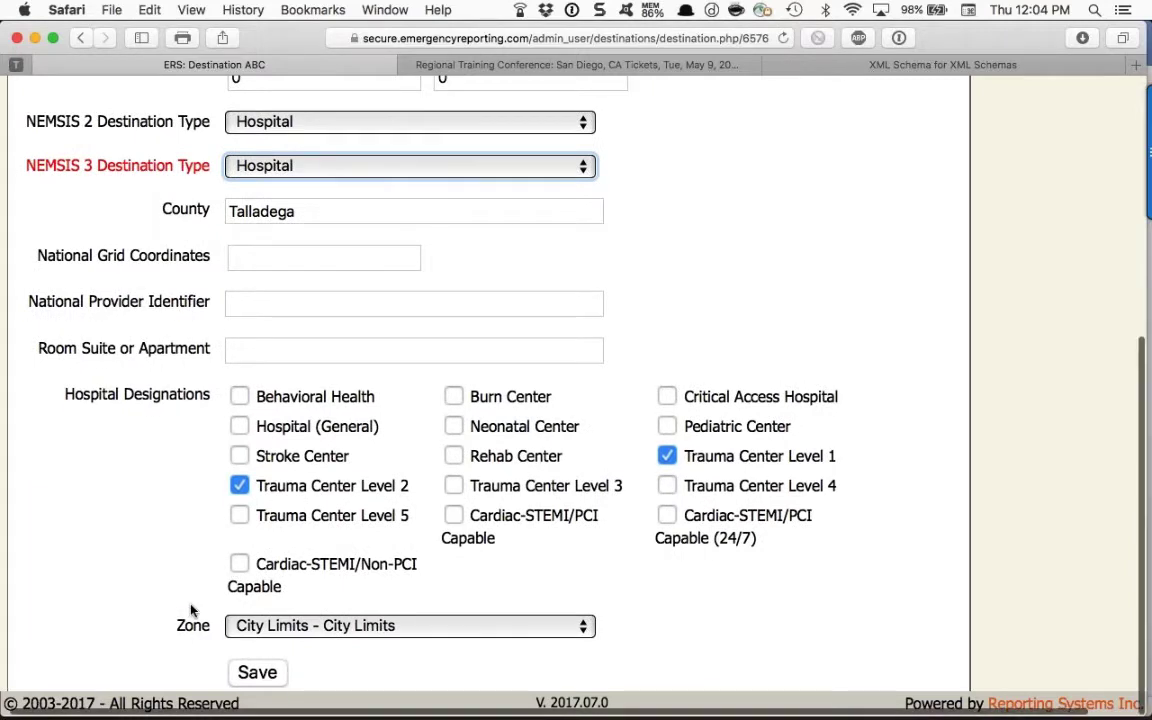
scroll(193, 610, "up", 4)
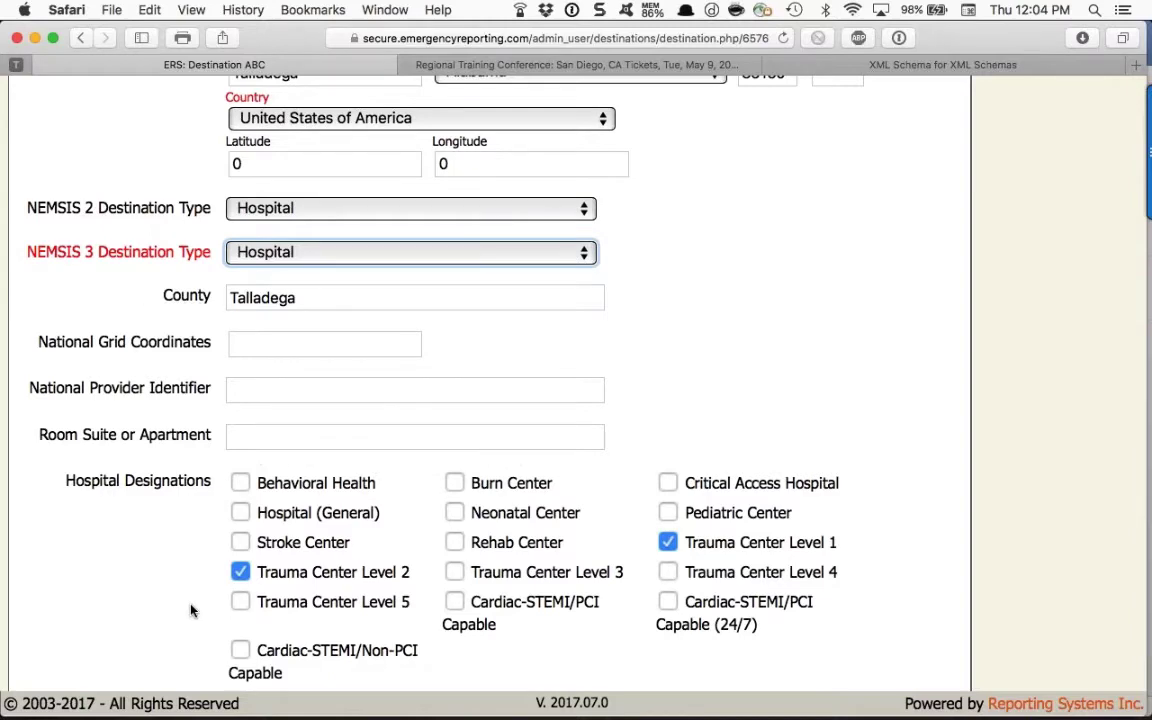
scroll(193, 610, "up", 10)
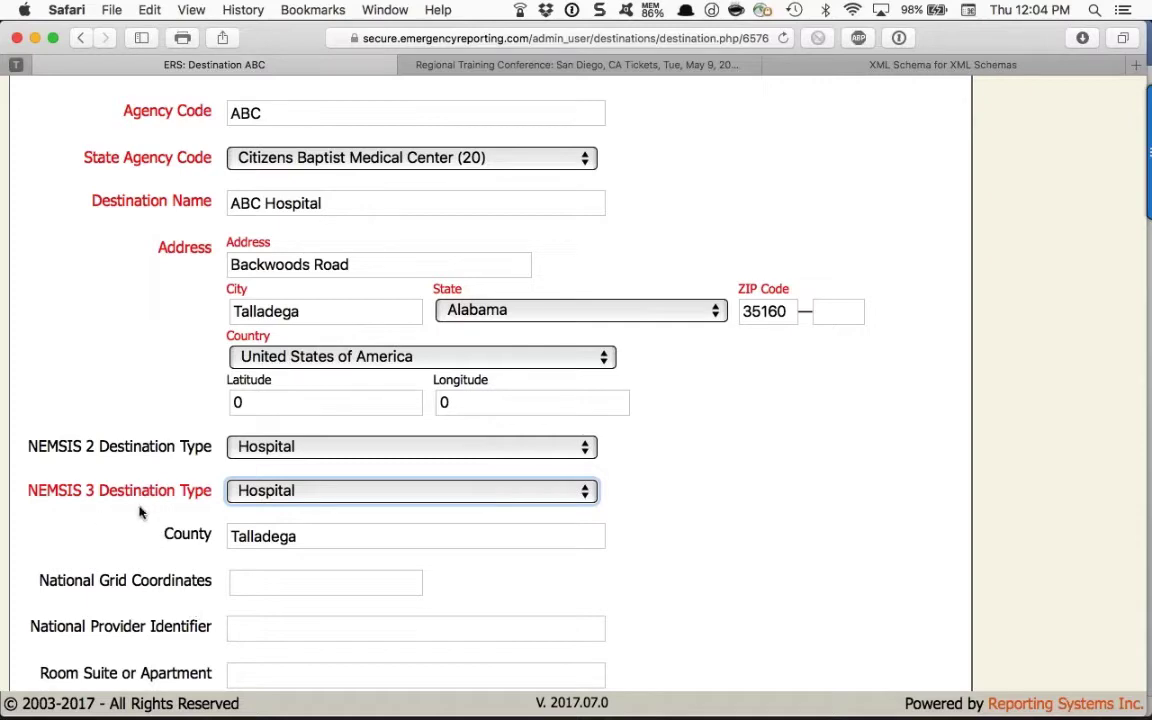
scroll(140, 512, "up", 3)
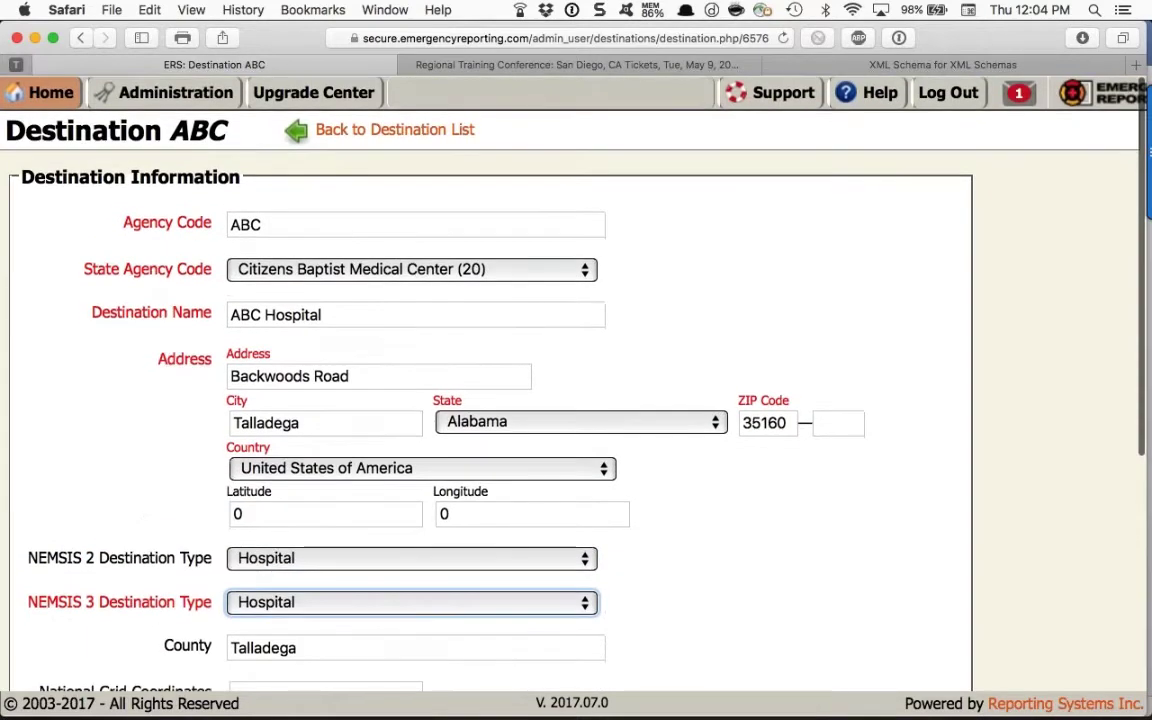
Save the ABC Hospital destination record and return to the destination list.
left_click(335, 131)
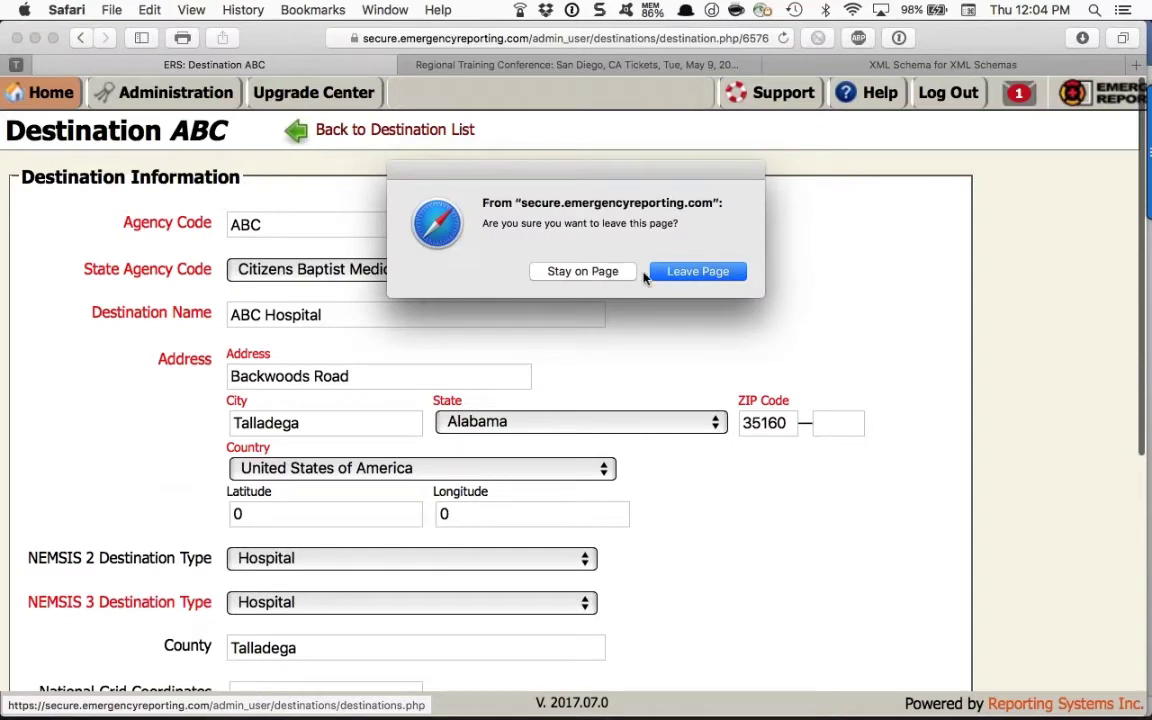
left_click(594, 277)
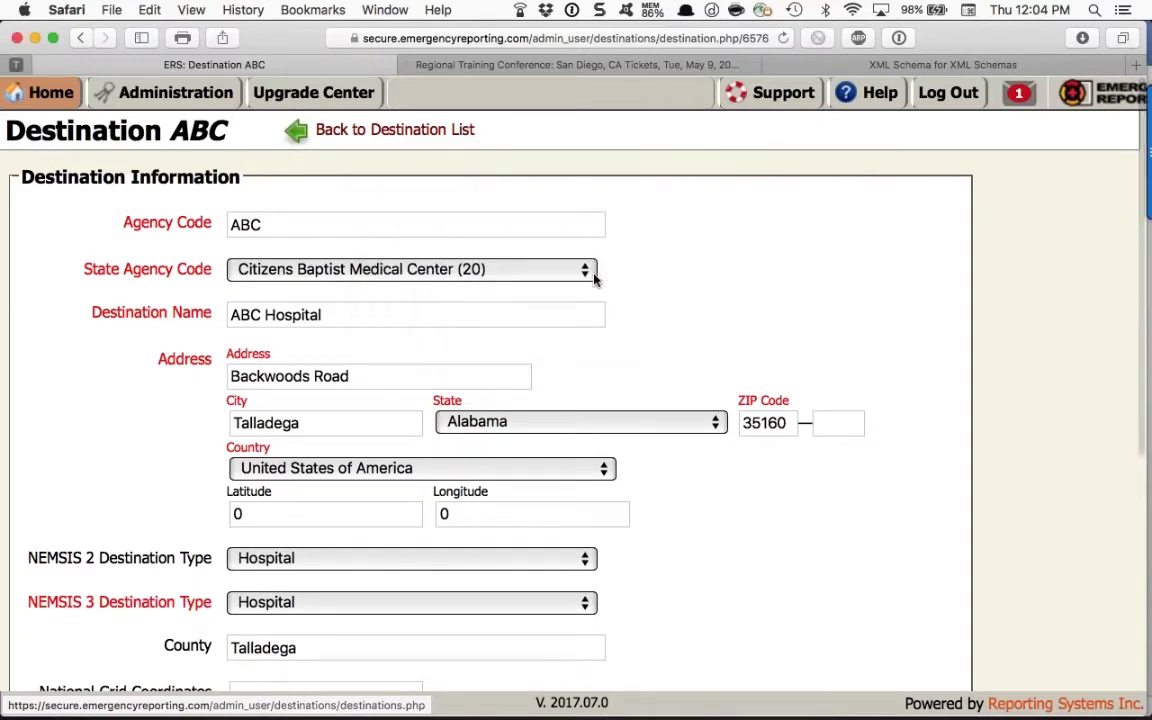
scroll(172, 500, "down", 5)
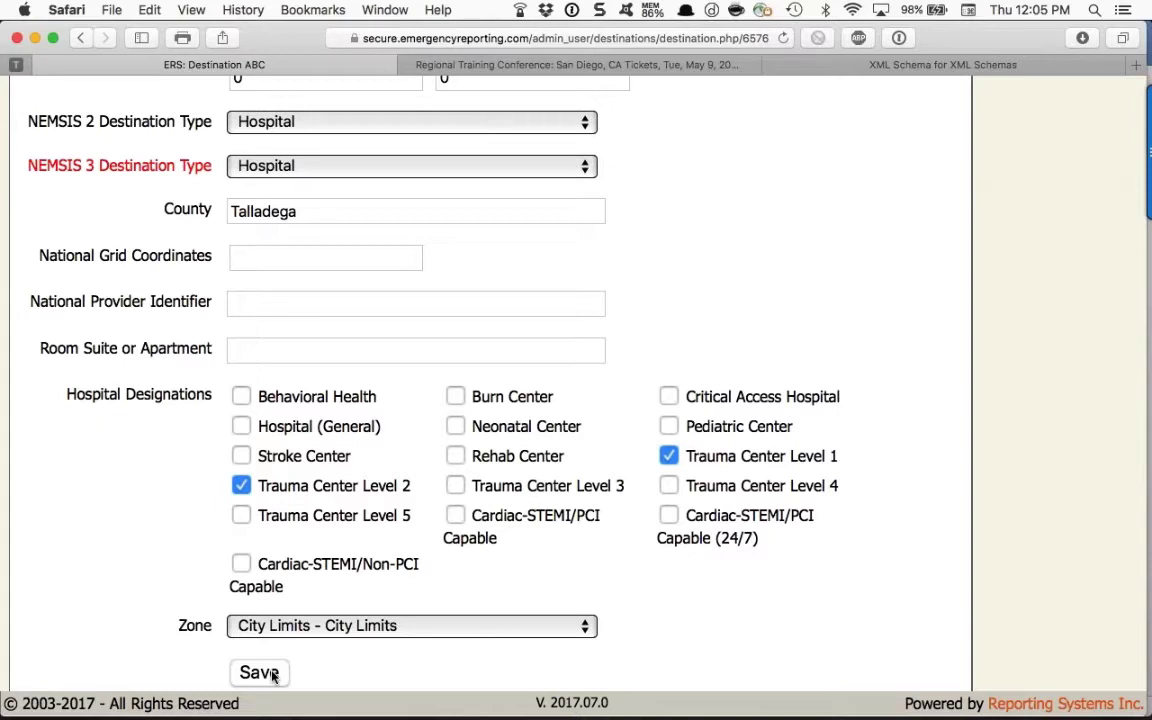
left_click(272, 677)
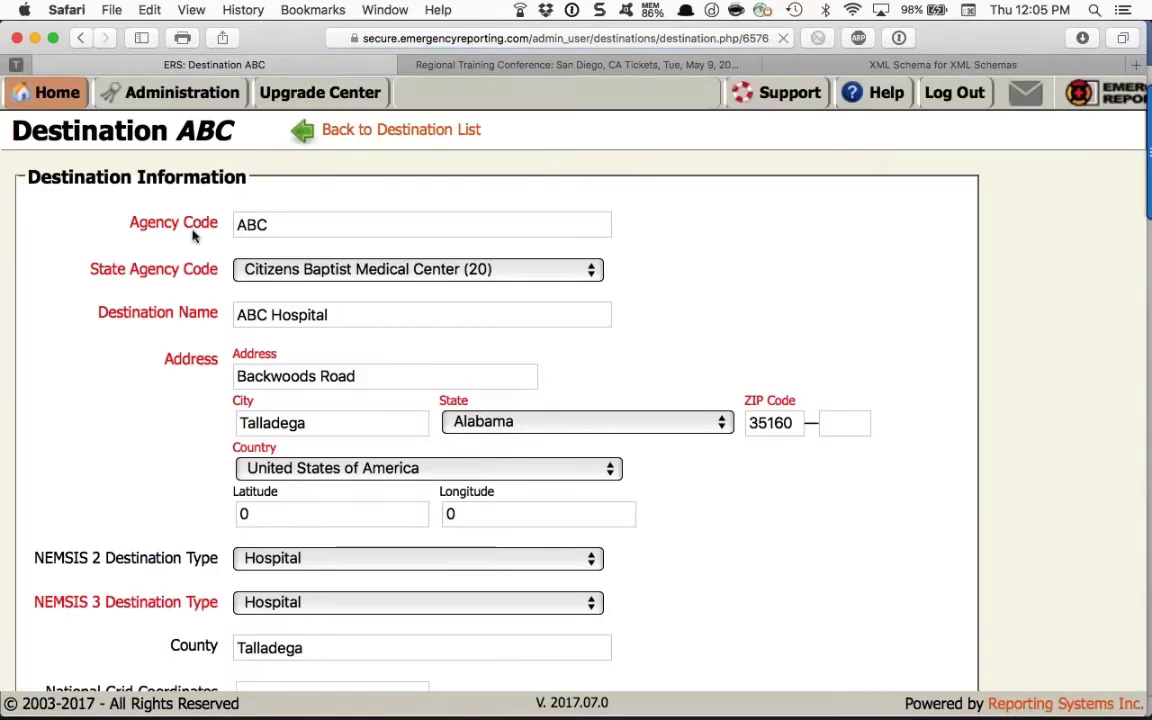
left_click(376, 131)
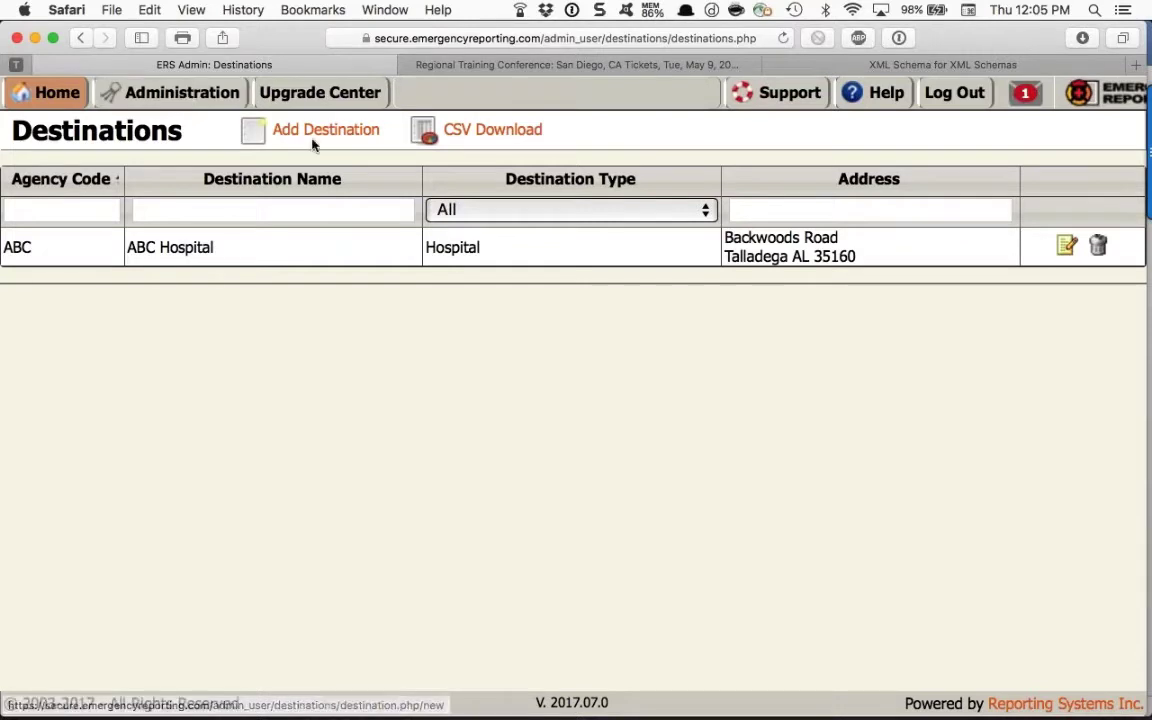
Open the TEST for N3 Training patient form from Administration, review its content and signature requirements, and close it without saving.
left_click(155, 100)
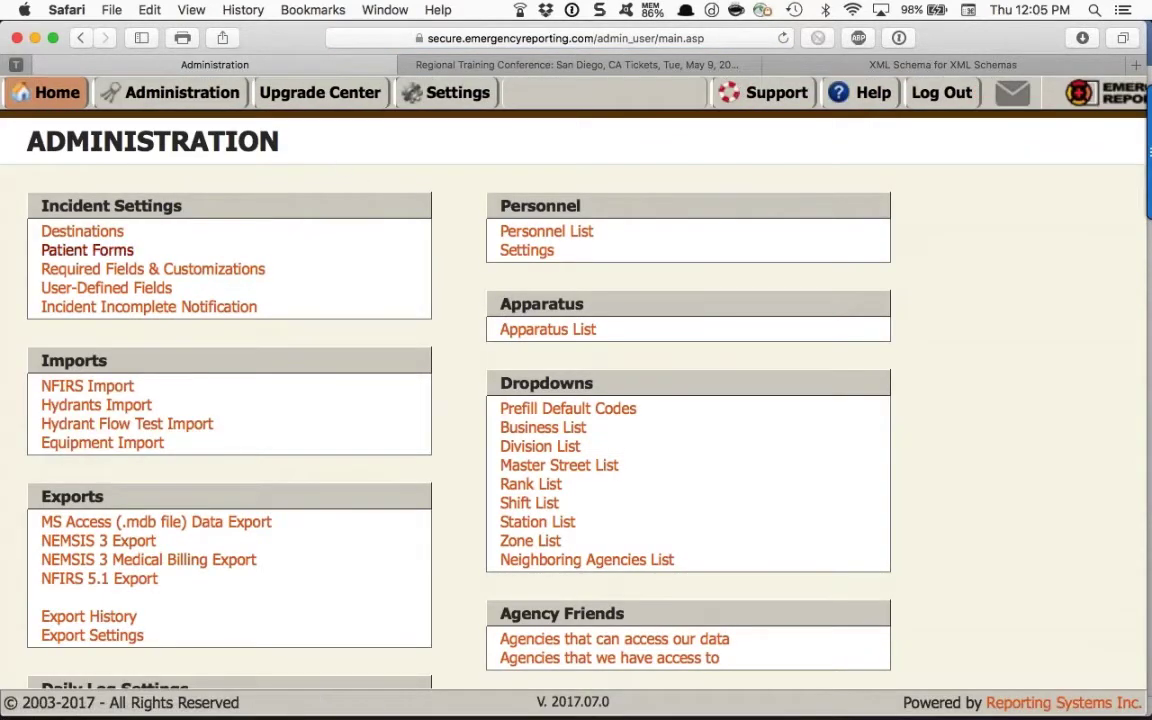
left_click(85, 252)
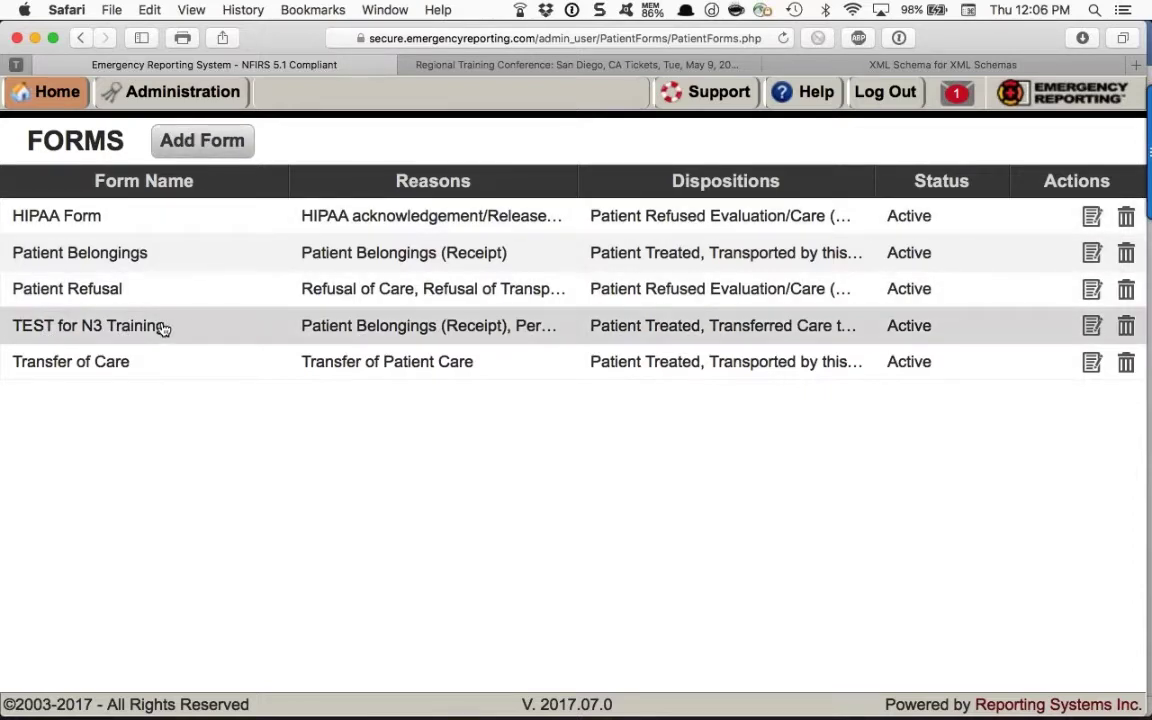
triple_click(163, 329)
left_click(163, 329)
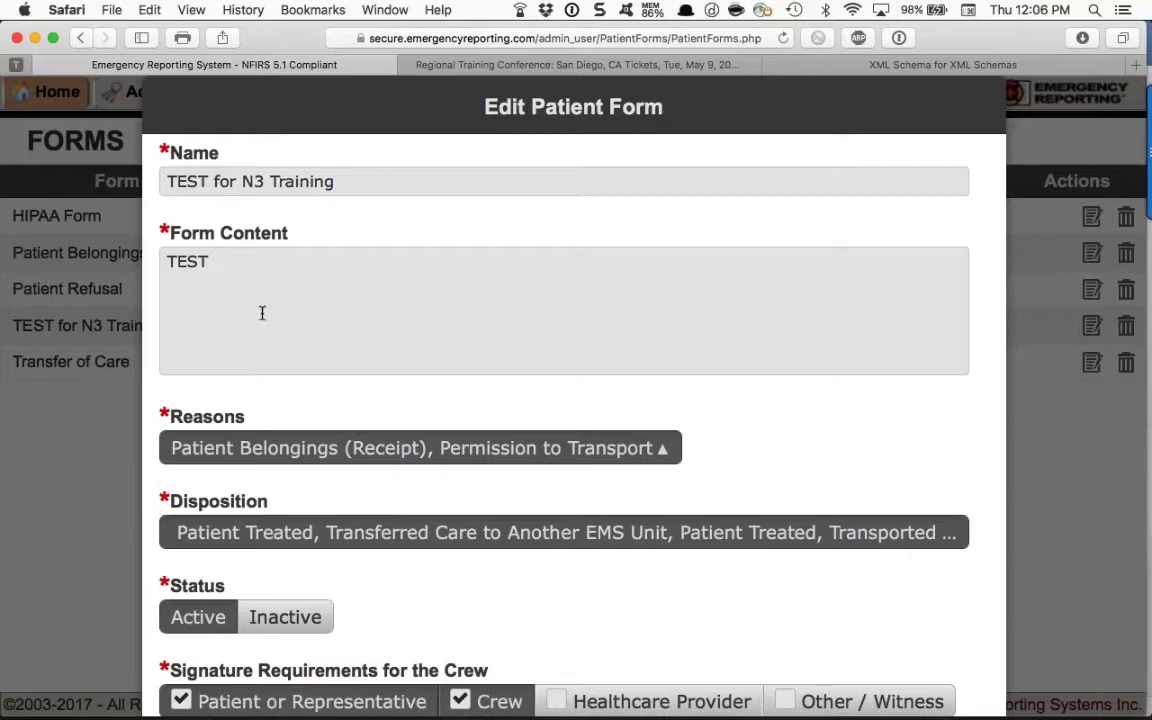
left_click(209, 262)
scroll(573, 400, "down", 5)
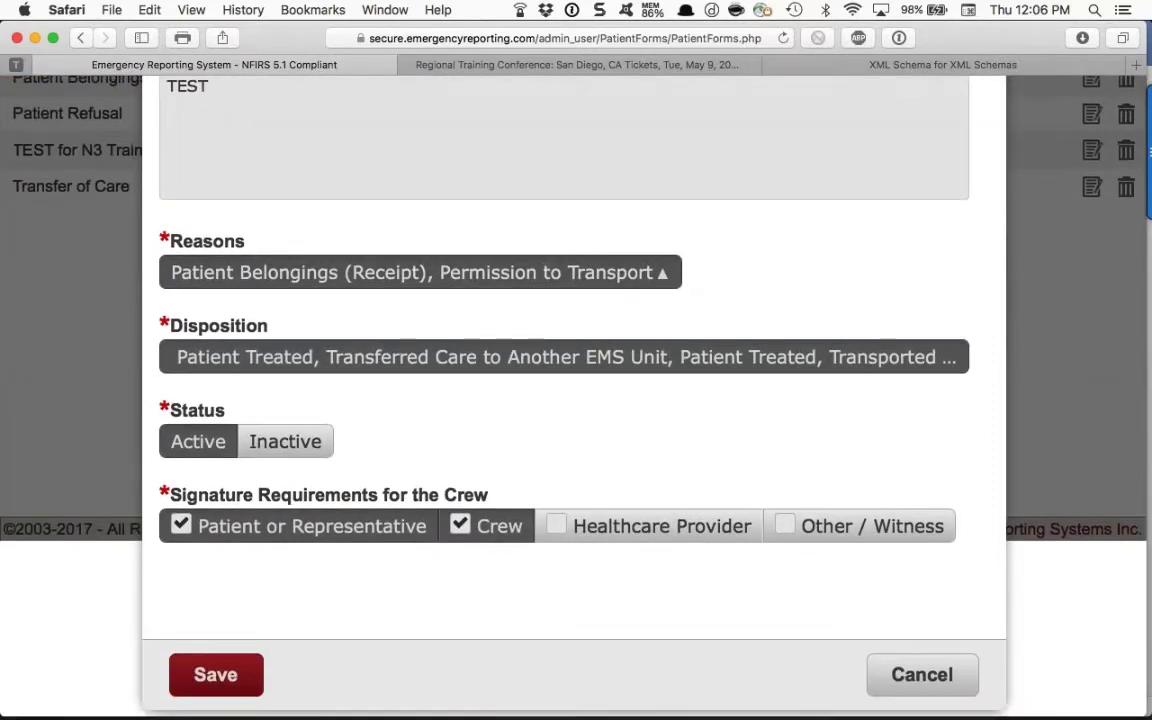
left_click(900, 674)
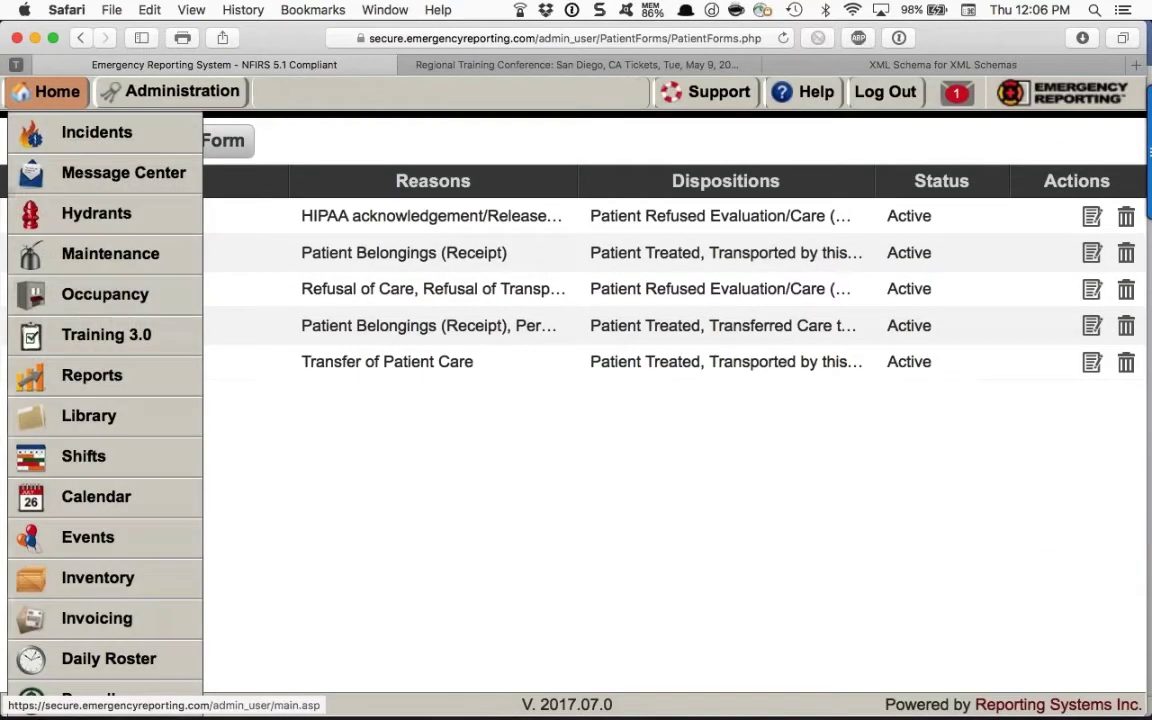
Return to the patient forms through Administration, open the HIPAA Form for editing and read its form content.
left_click(175, 91)
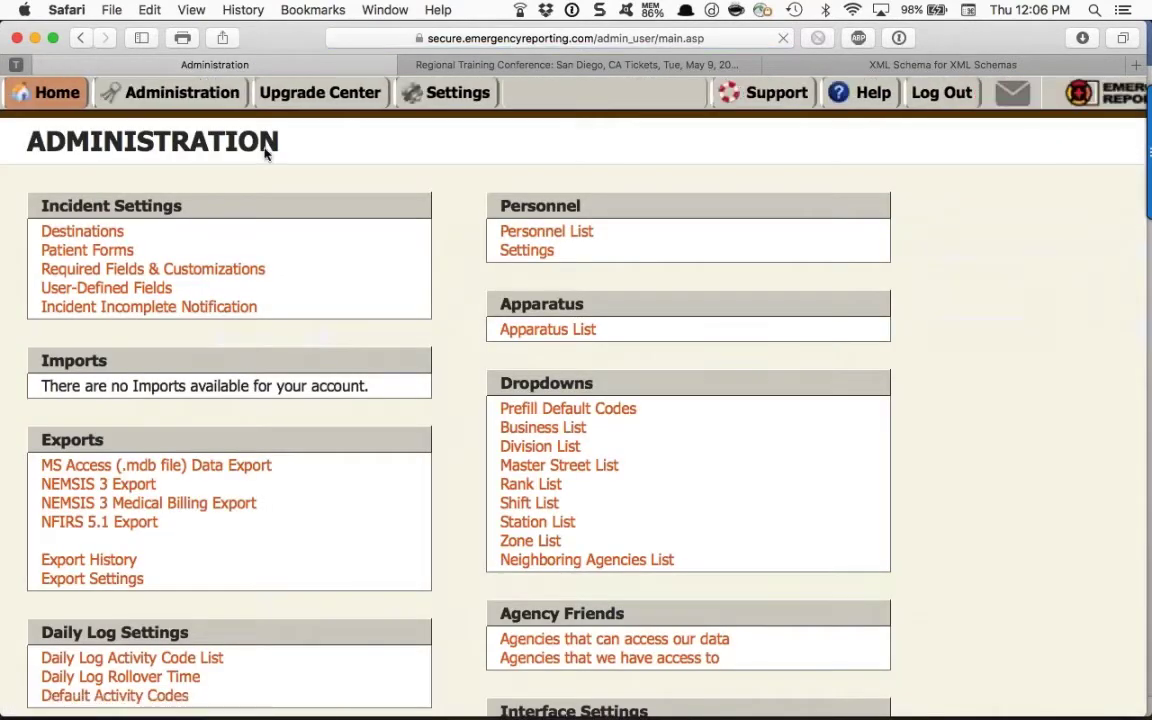
left_click(84, 233)
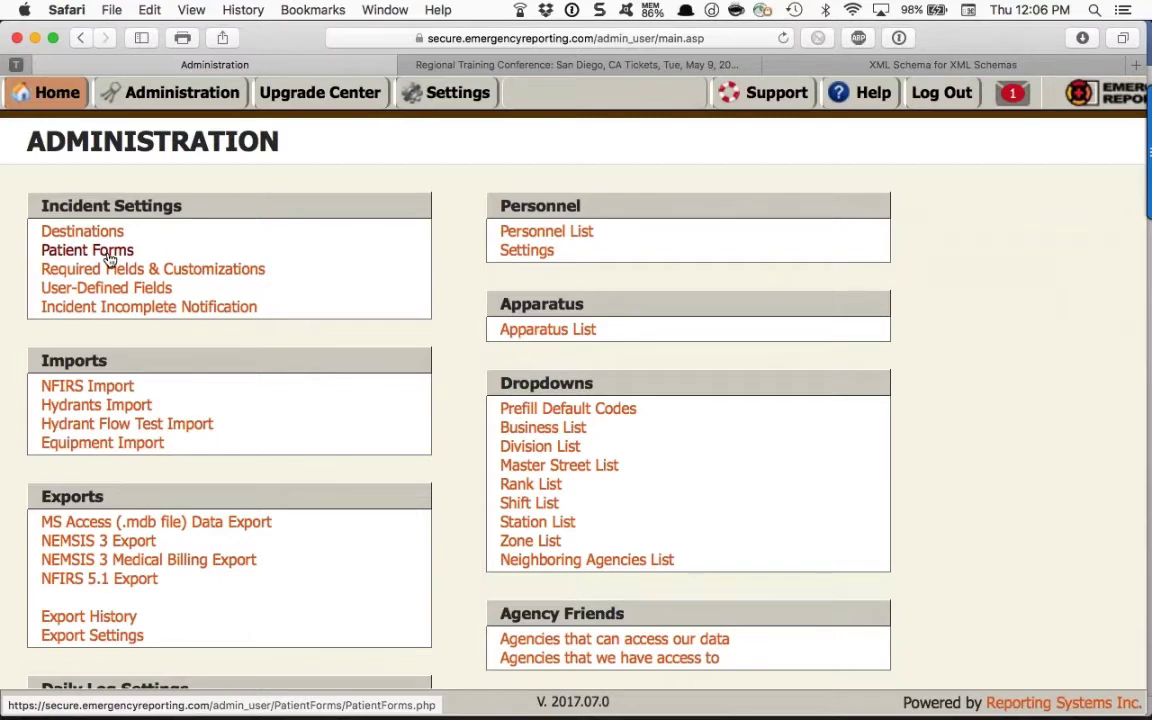
left_click(108, 255)
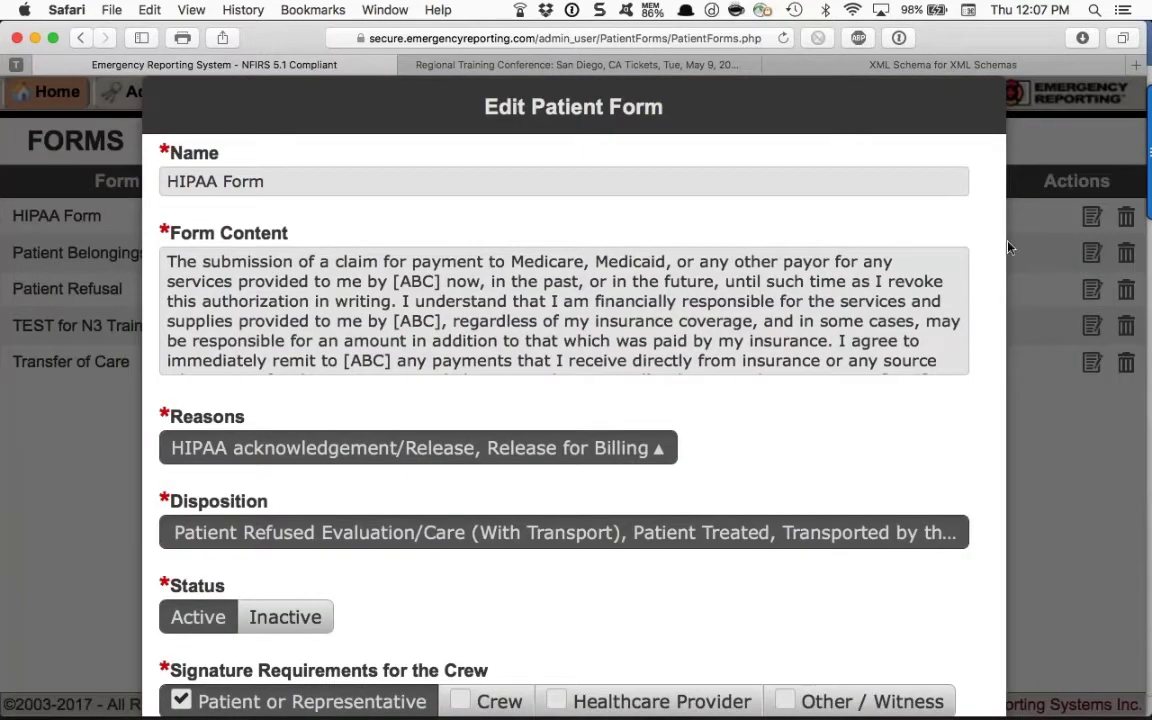
scroll(564, 248, "down", 1)
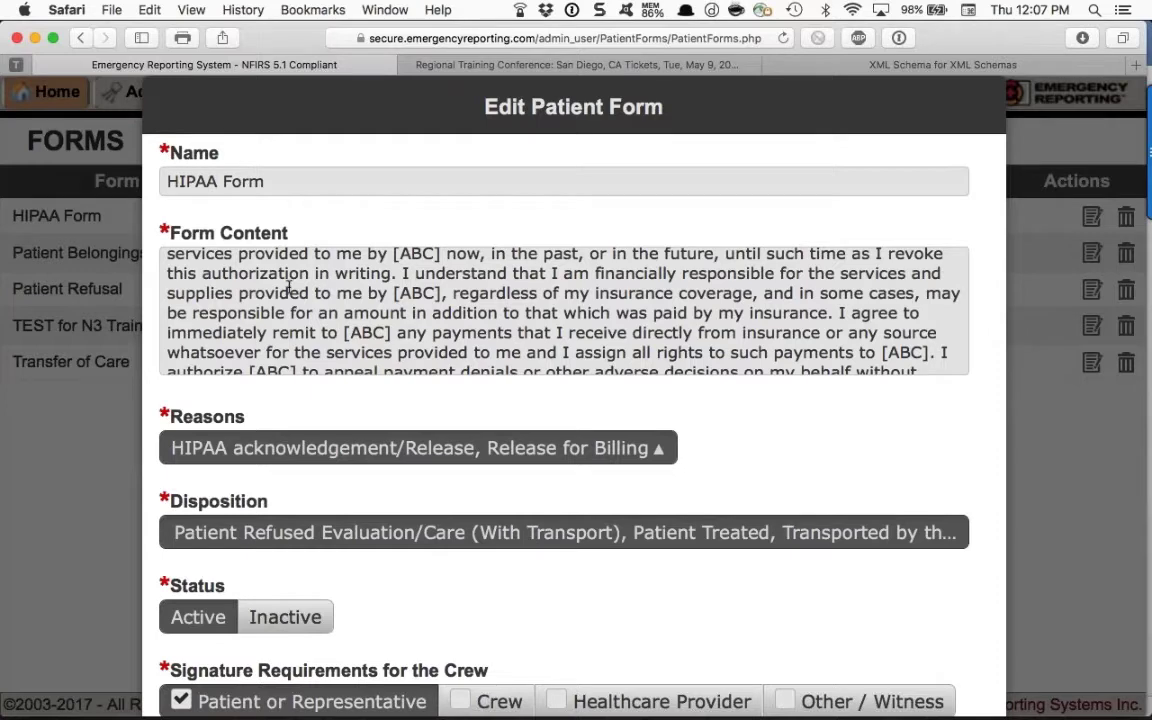
scroll(260, 265, "down", 1)
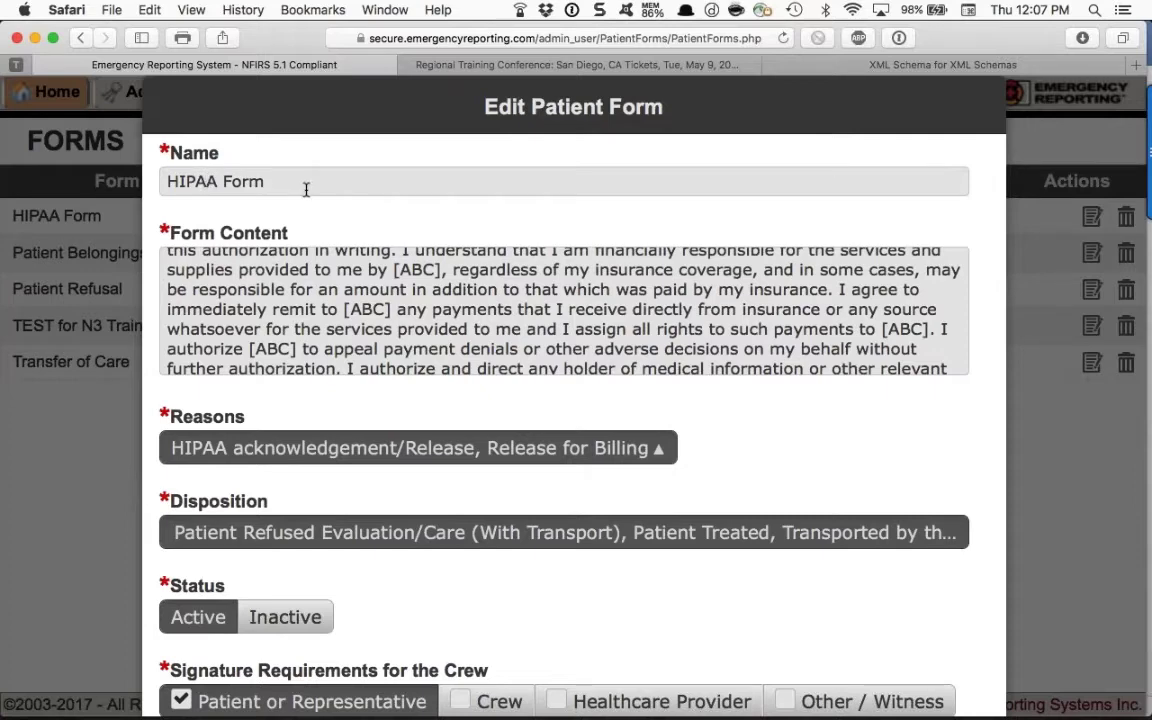
scroll(284, 296, "down", 1)
scroll(285, 296, "down", 5)
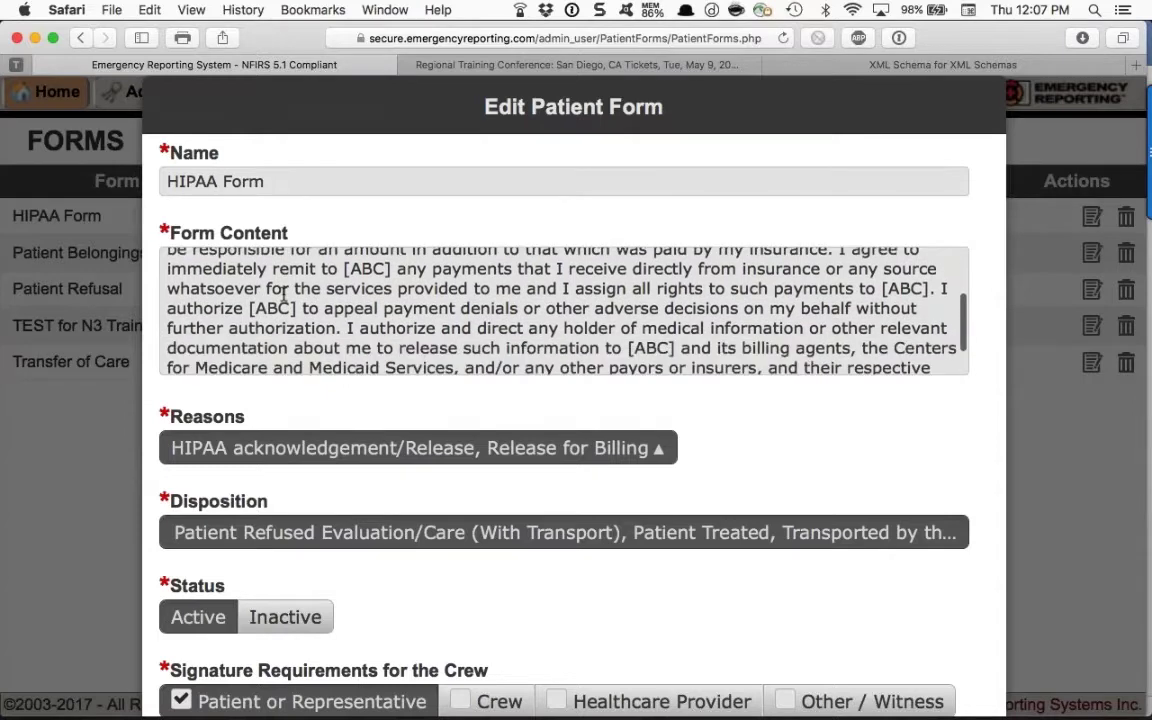
Review the reason options of the HIPAA Form, including the selected HIPAA acknowledgement/Release and Release for Billing, and close the list.
scroll(280, 392, "down", 3)
scroll(252, 354, "down", 1)
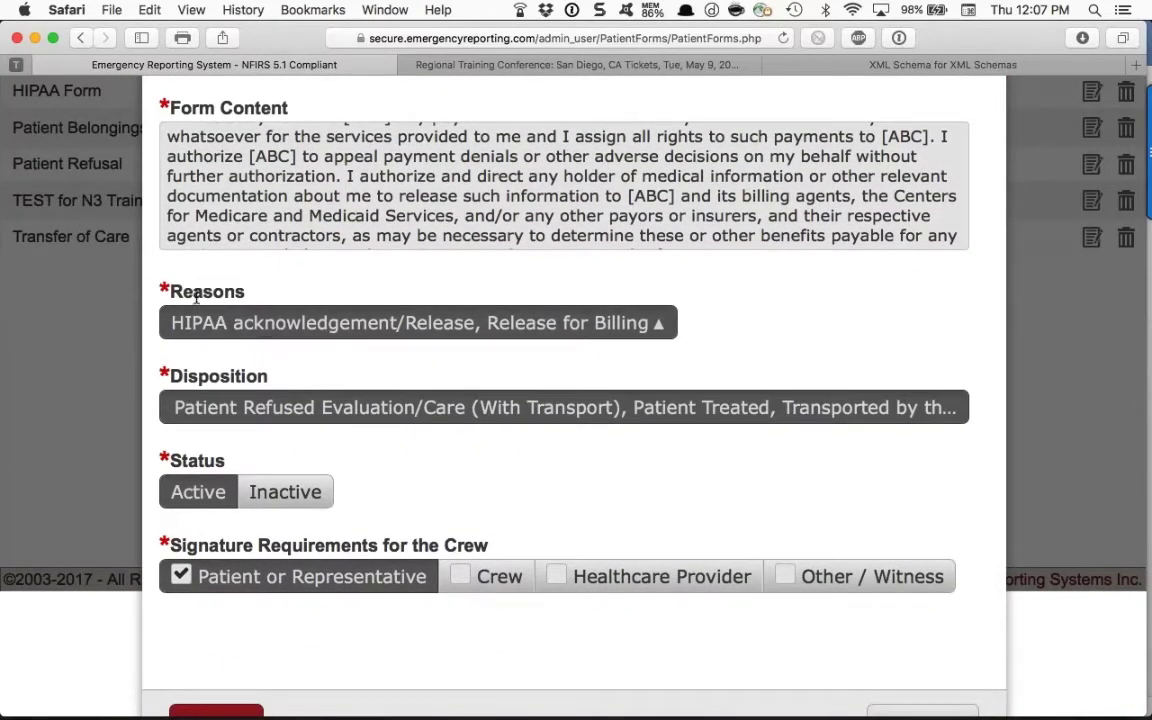
left_click(655, 325)
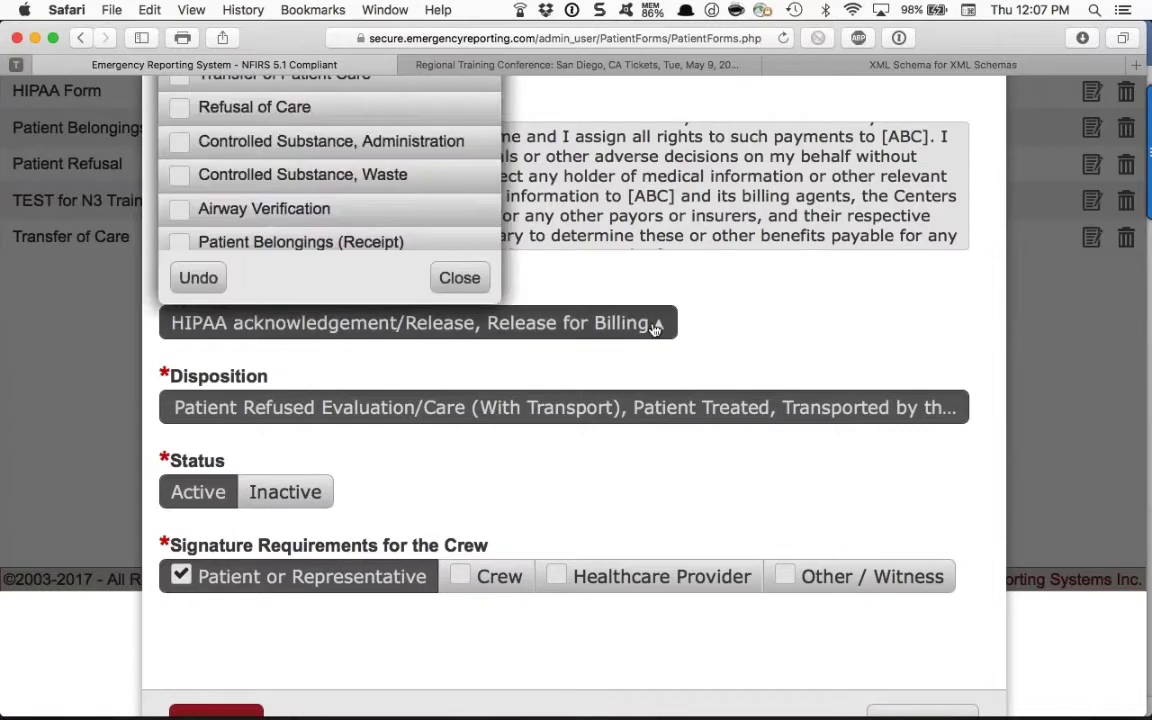
scroll(288, 175, "up", 5)
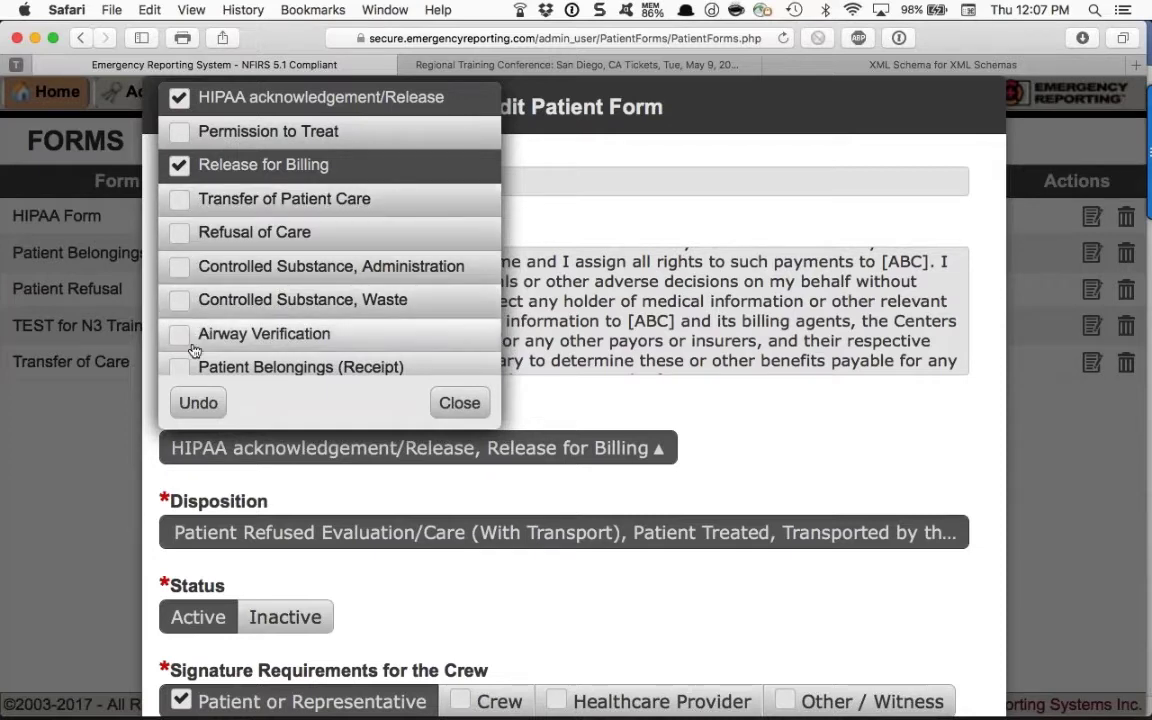
left_click(459, 403)
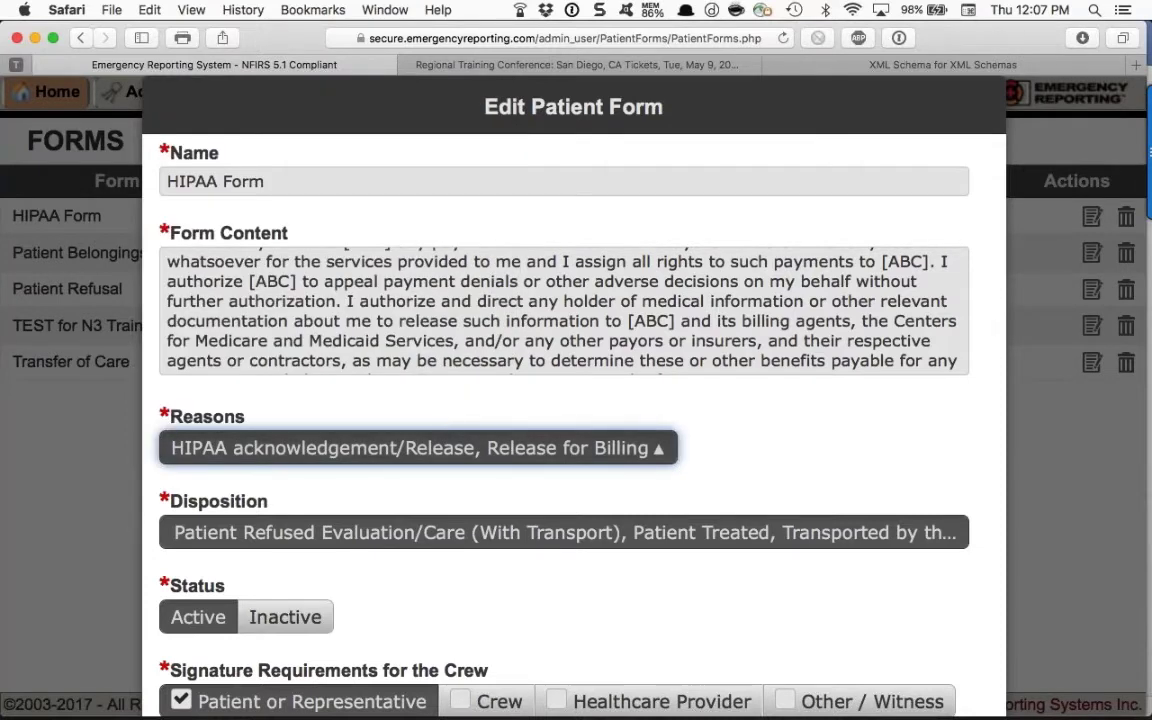
Add the dispositions Patient Evaluated, No Treatment/Transport Required and Patient Refused Evaluation/Care (Without Transport) to the HIPAA Form and save it.
scroll(322, 500, "down", 1)
scroll(322, 500, "down", 2)
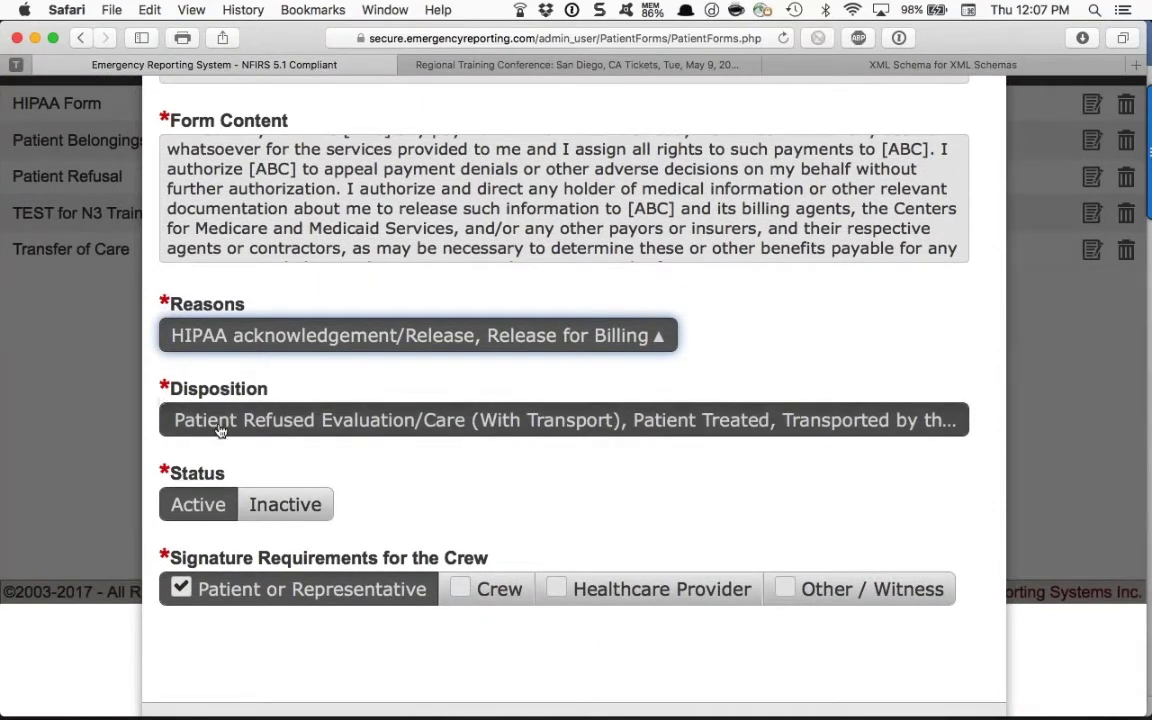
left_click(960, 421)
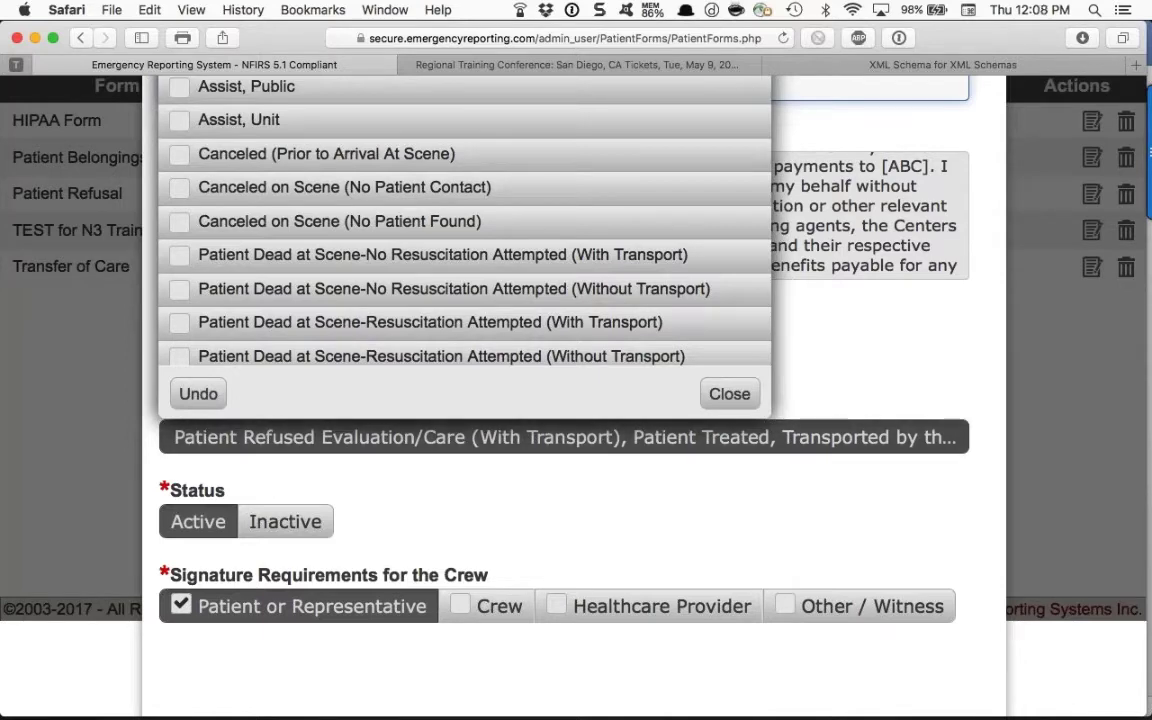
scroll(263, 347, "up", 2)
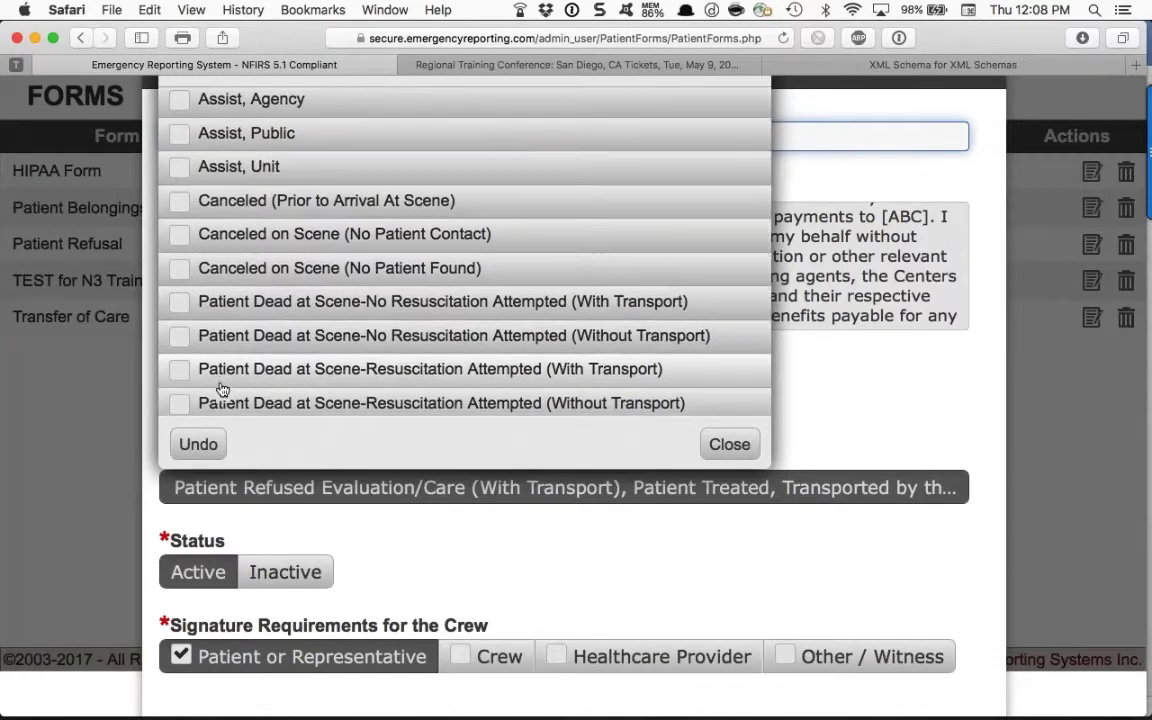
scroll(222, 389, "down", 3)
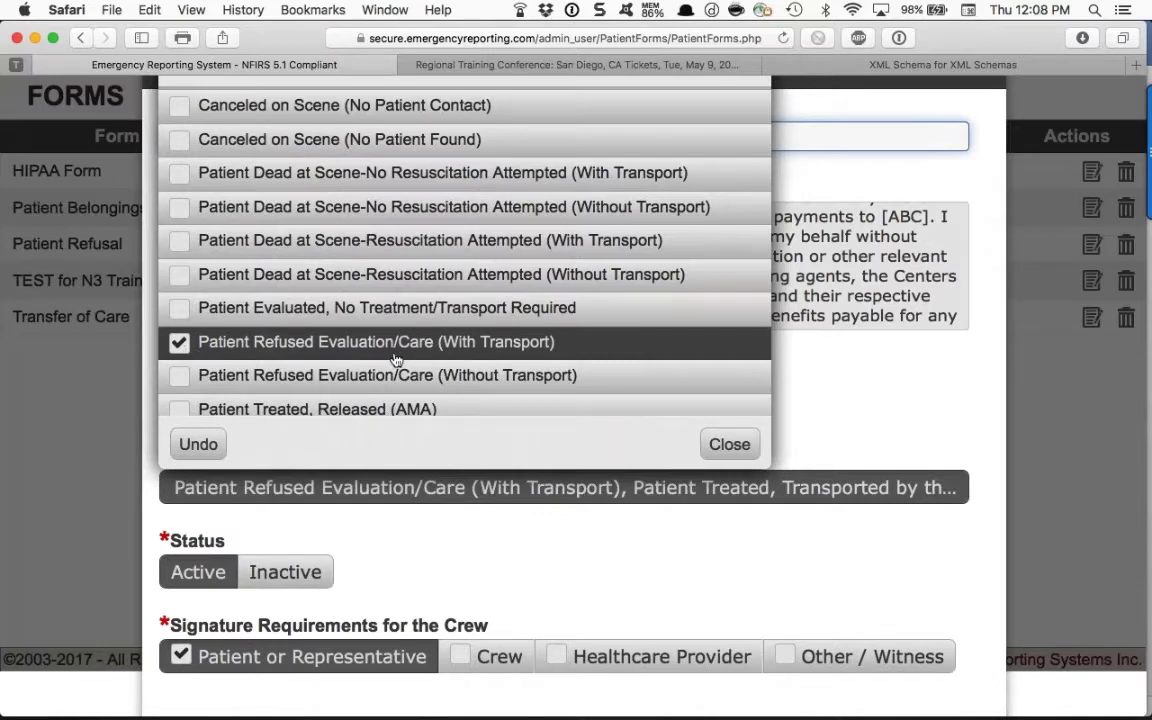
left_click(183, 312)
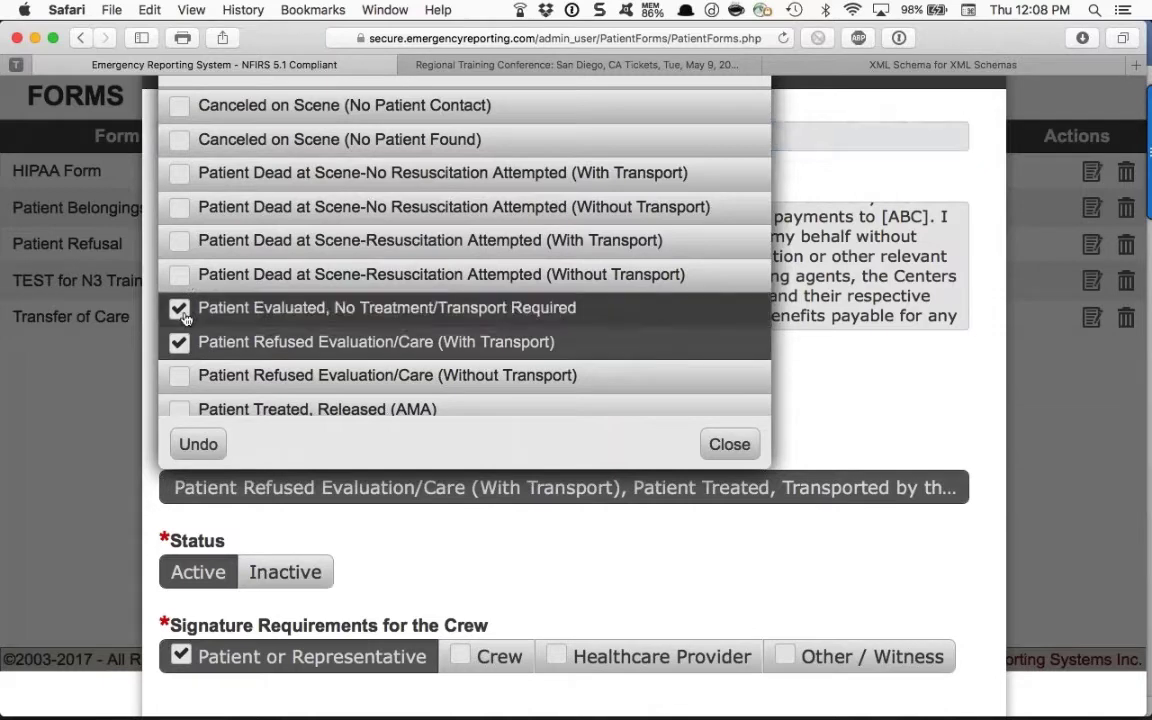
left_click(182, 375)
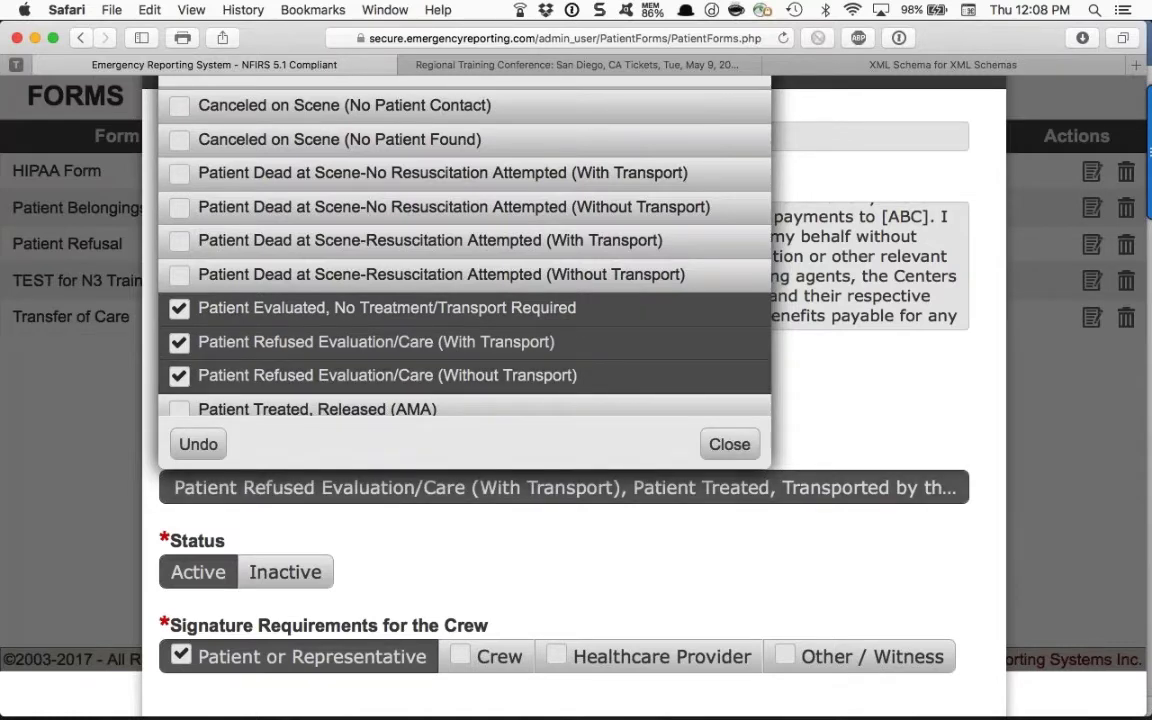
left_click(729, 444)
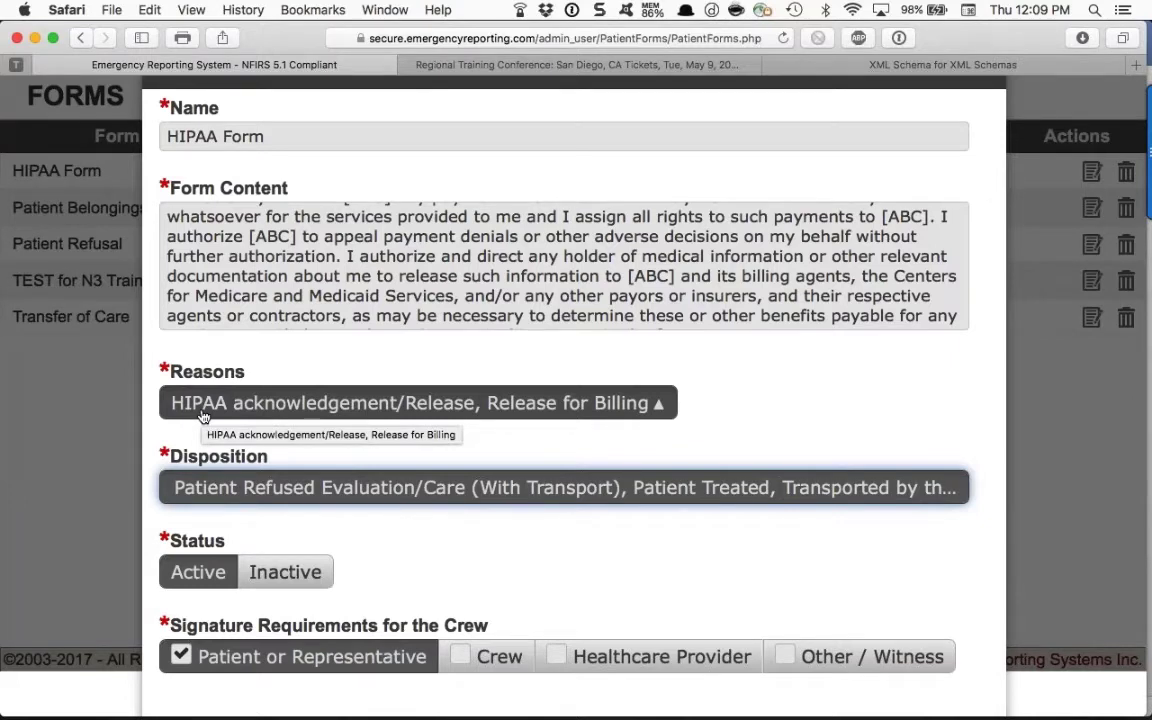
scroll(205, 470, "down", 3)
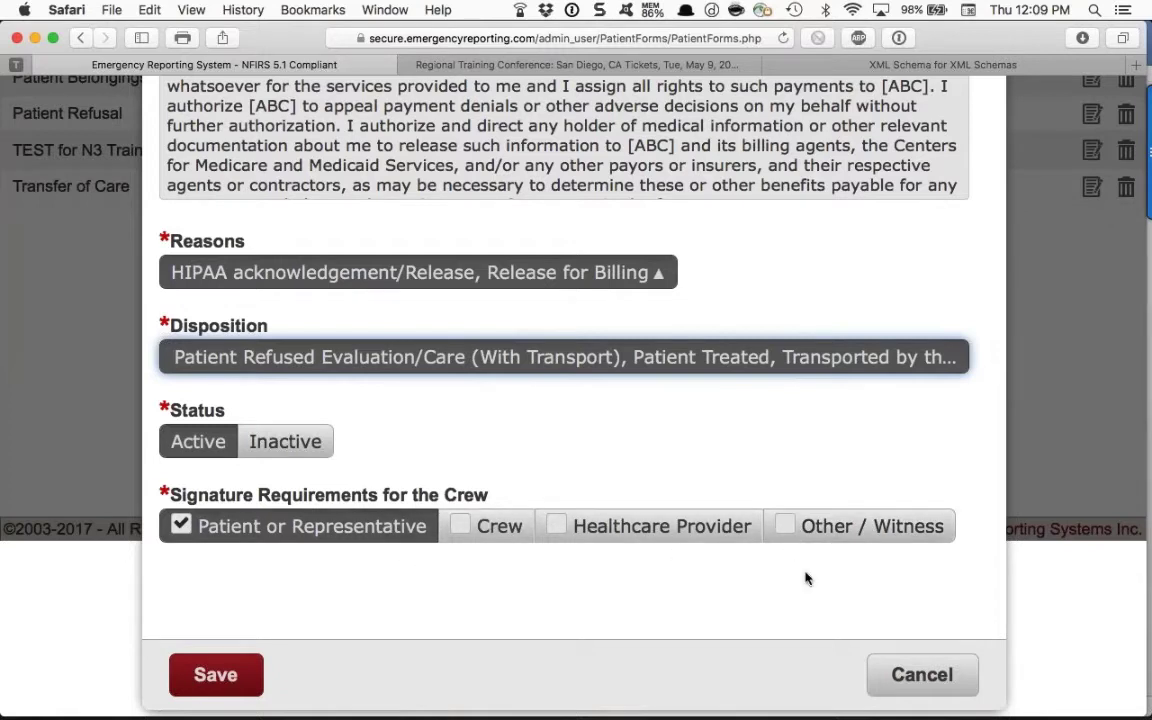
left_click(241, 678)
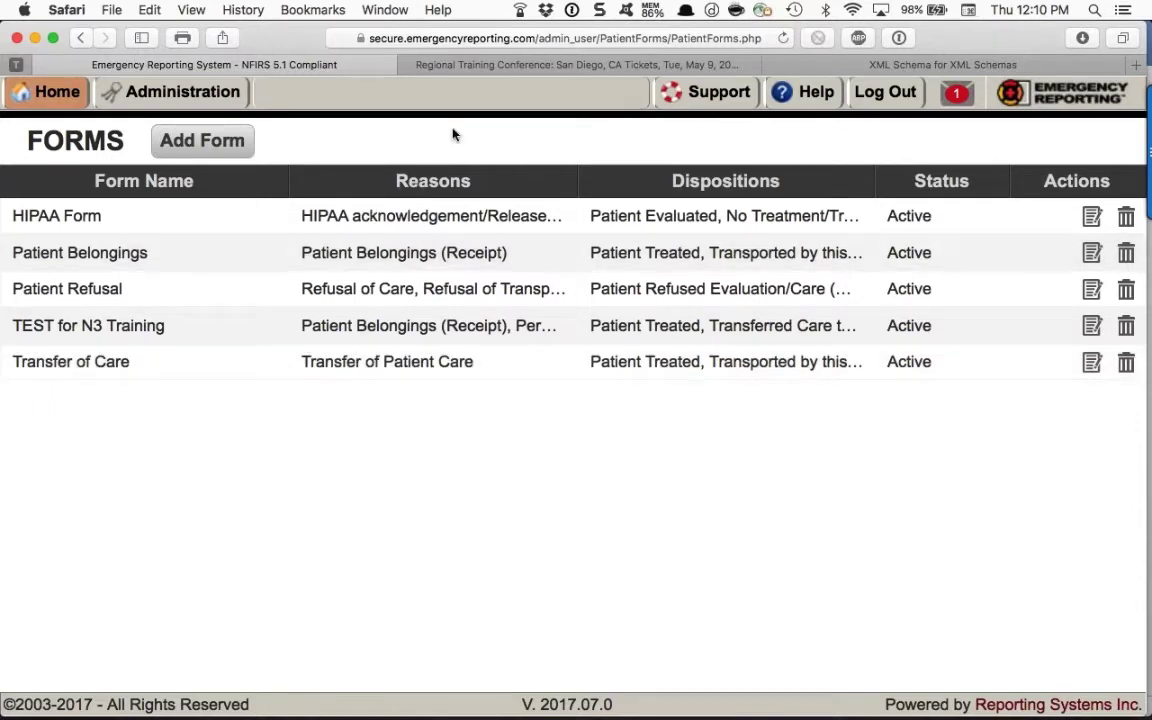
Open Required Fields & Customizations from Administration and review the general, basic page and NEMSIS3 settings.
left_click(183, 97)
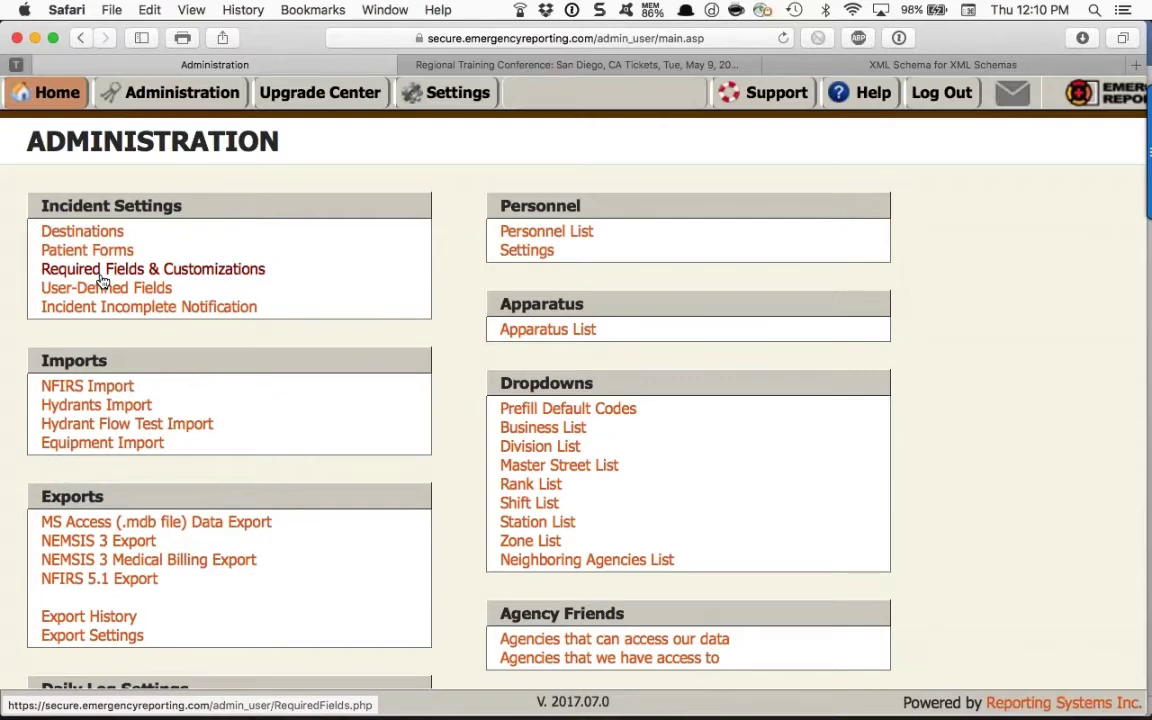
left_click(100, 275)
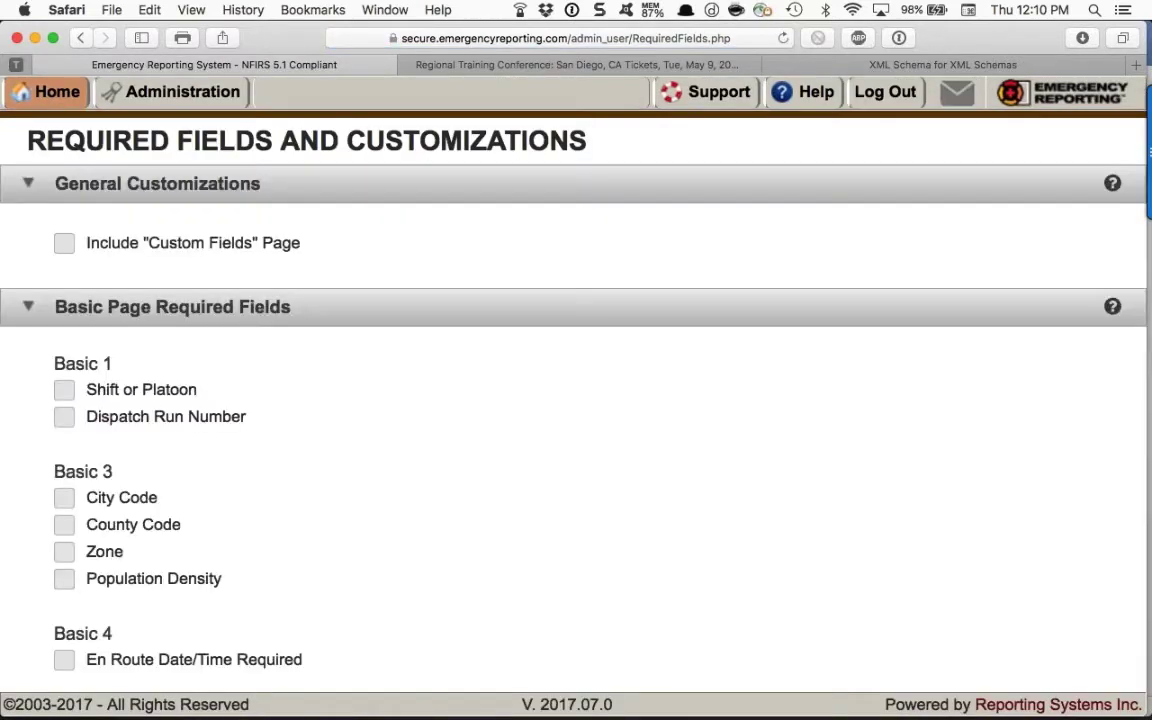
scroll(576, 400, "down", 1)
scroll(576, 400, "down", 2)
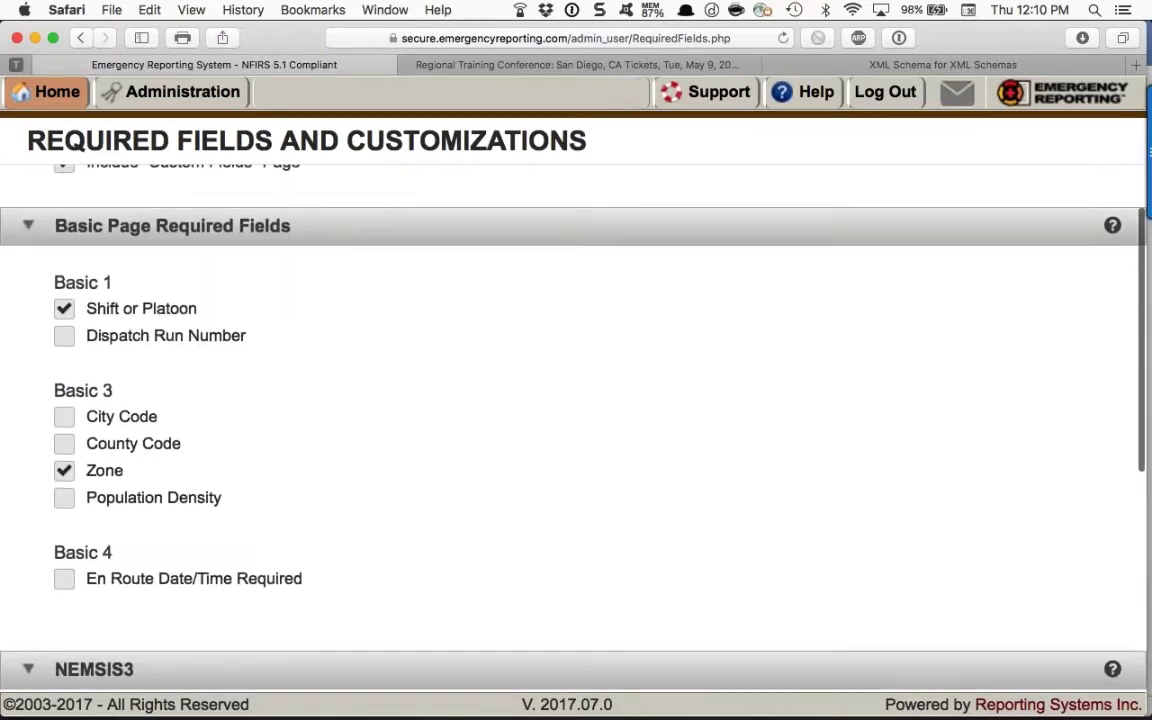
scroll(576, 400, "up", 3)
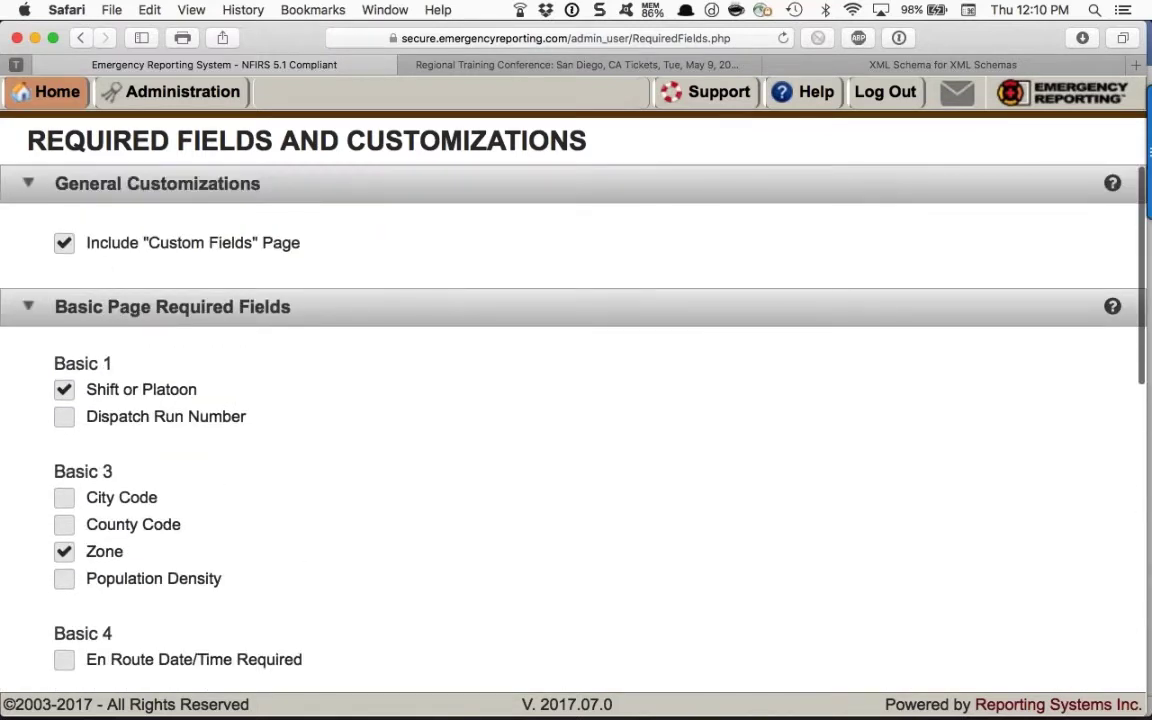
scroll(576, 400, "down", 1)
scroll(576, 400, "down", 8)
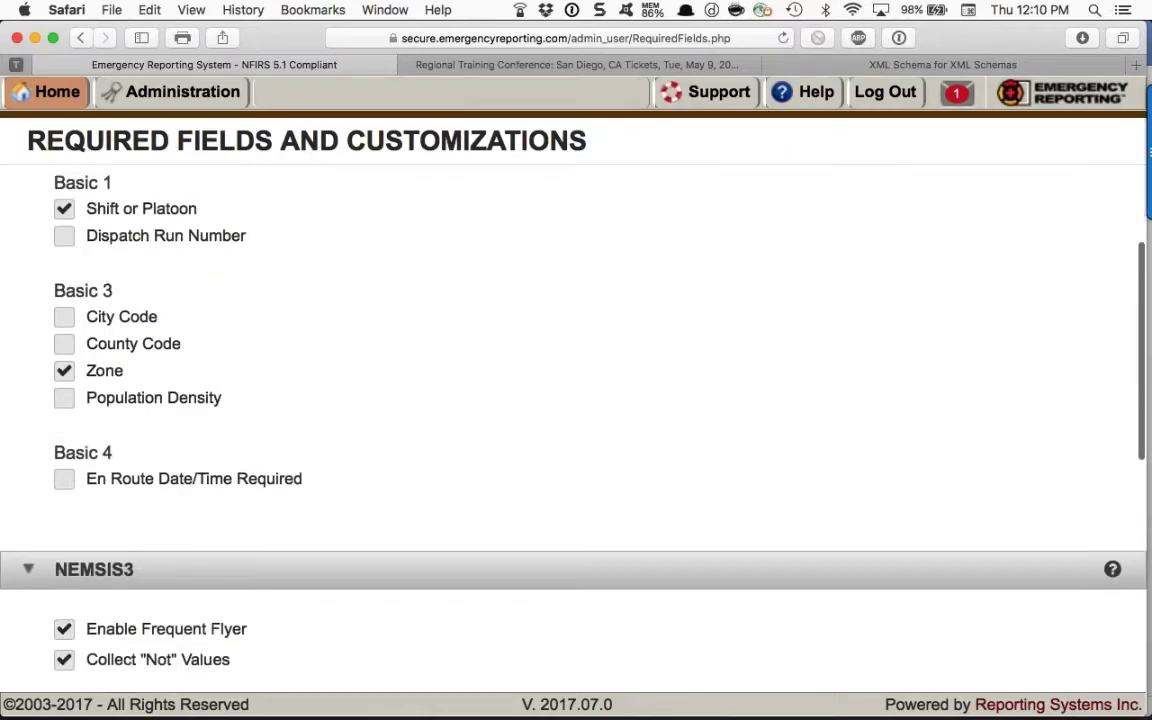
scroll(576, 400, "down", 4)
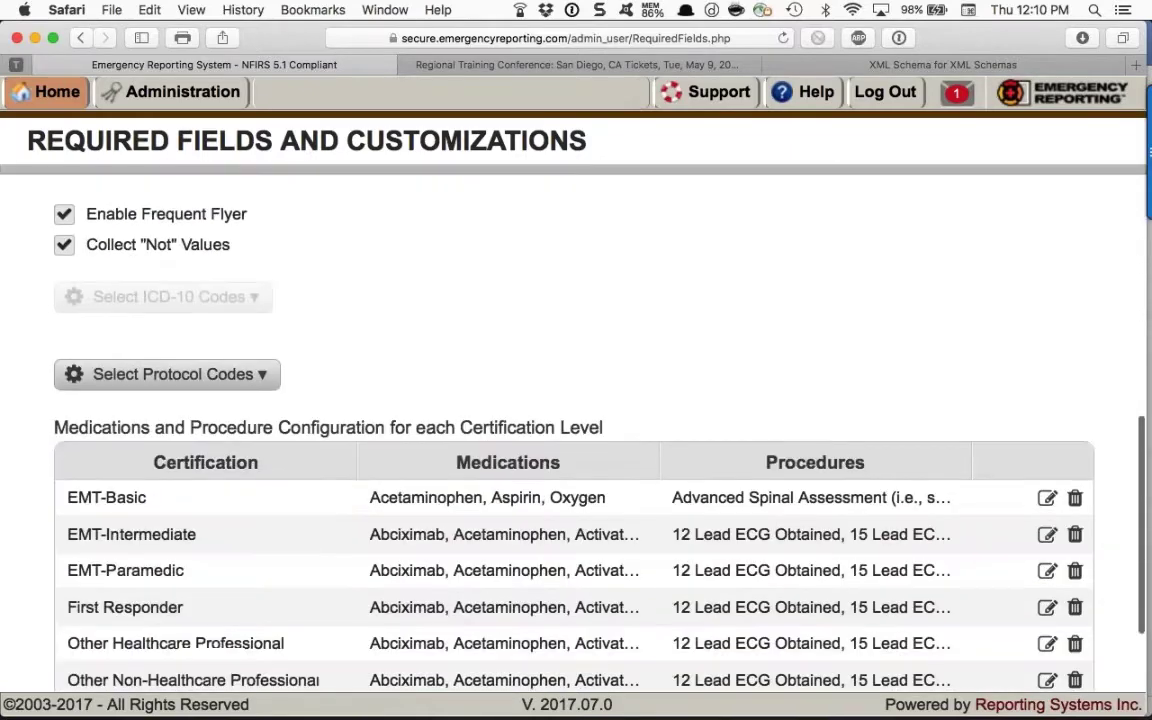
scroll(576, 400, "up", 1)
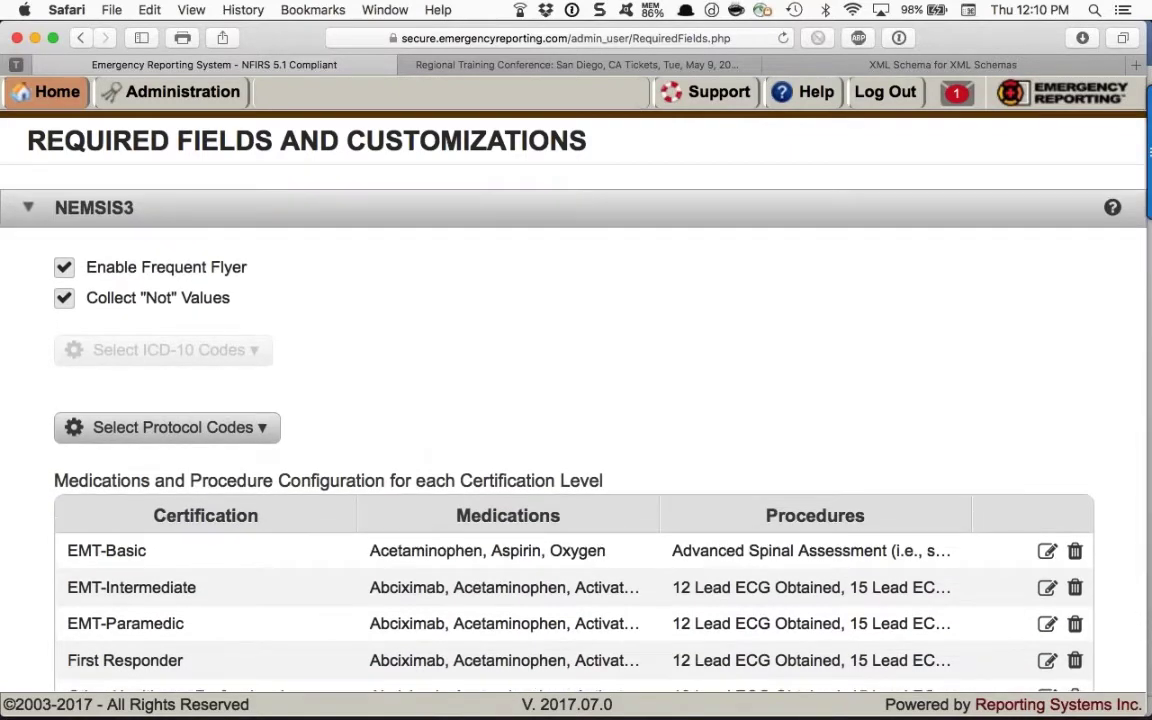
Turn Enable Frequent Flyer off and back on in the NEMSIS3 section, accepting its patient data acknowledgement.
left_click(66, 268)
left_click(66, 268)
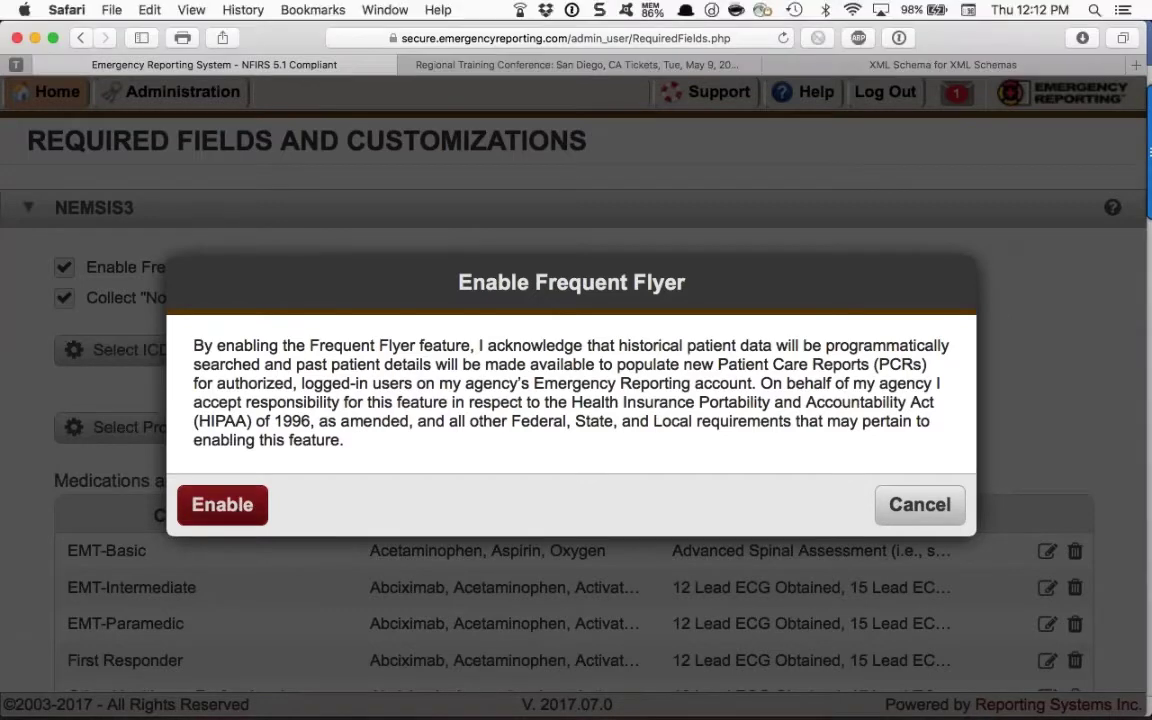
left_click(221, 504)
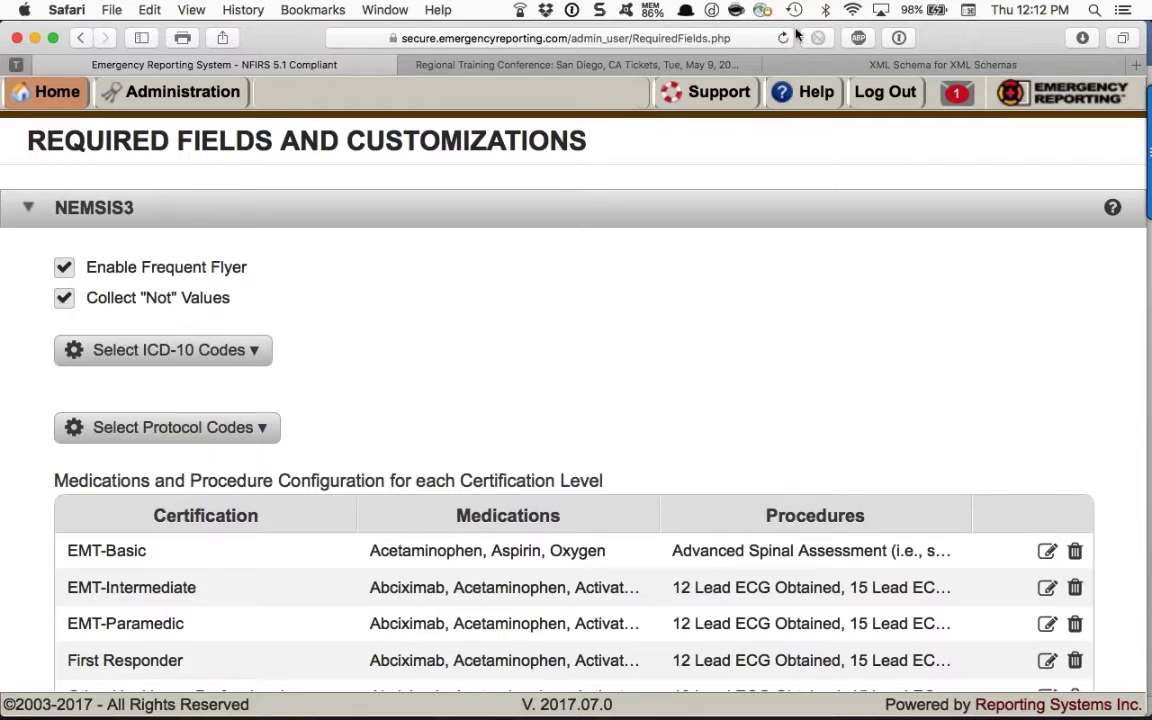
Switch to the NEMSIS Data Dictionary 3.4.0 page and look through its content for the explanation of NOT values.
left_click(810, 66)
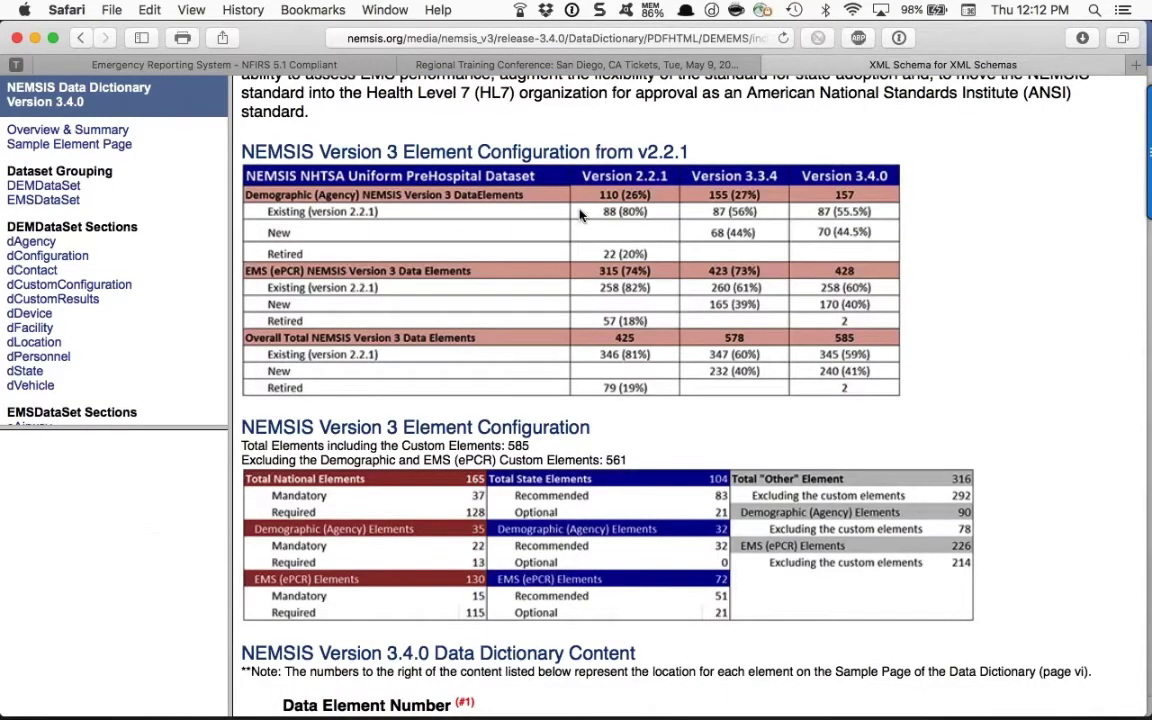
scroll(580, 215, "down", 3)
scroll(580, 215, "down", 20)
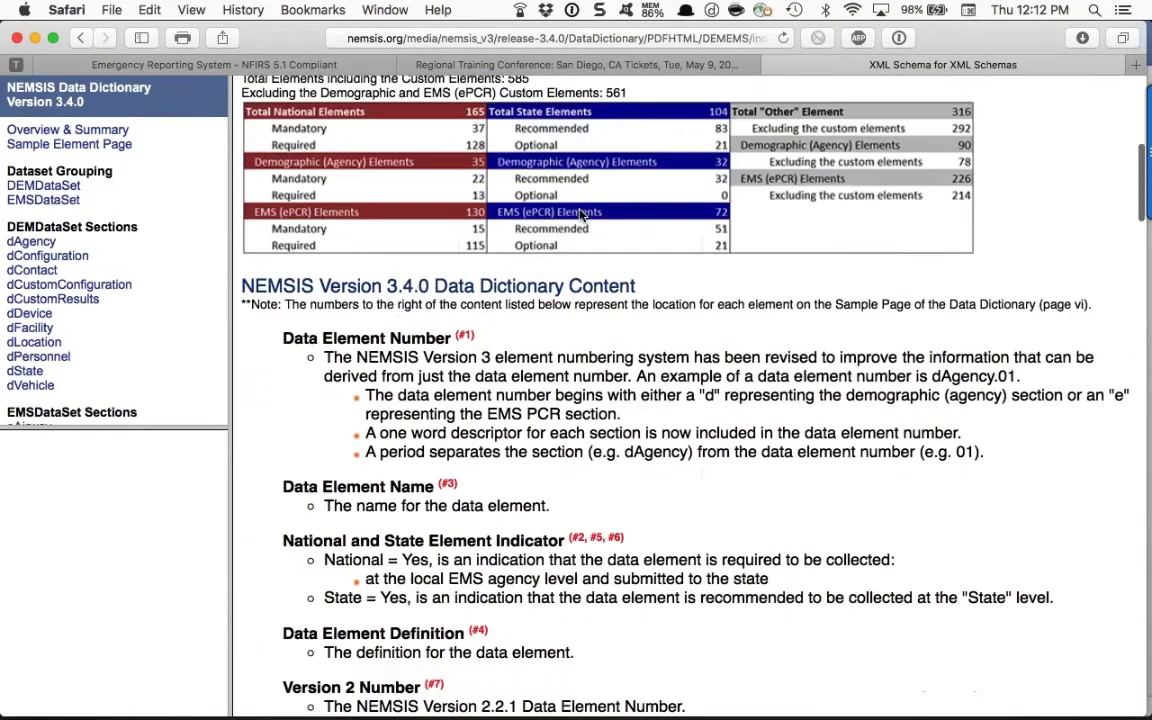
scroll(580, 215, "down", 5)
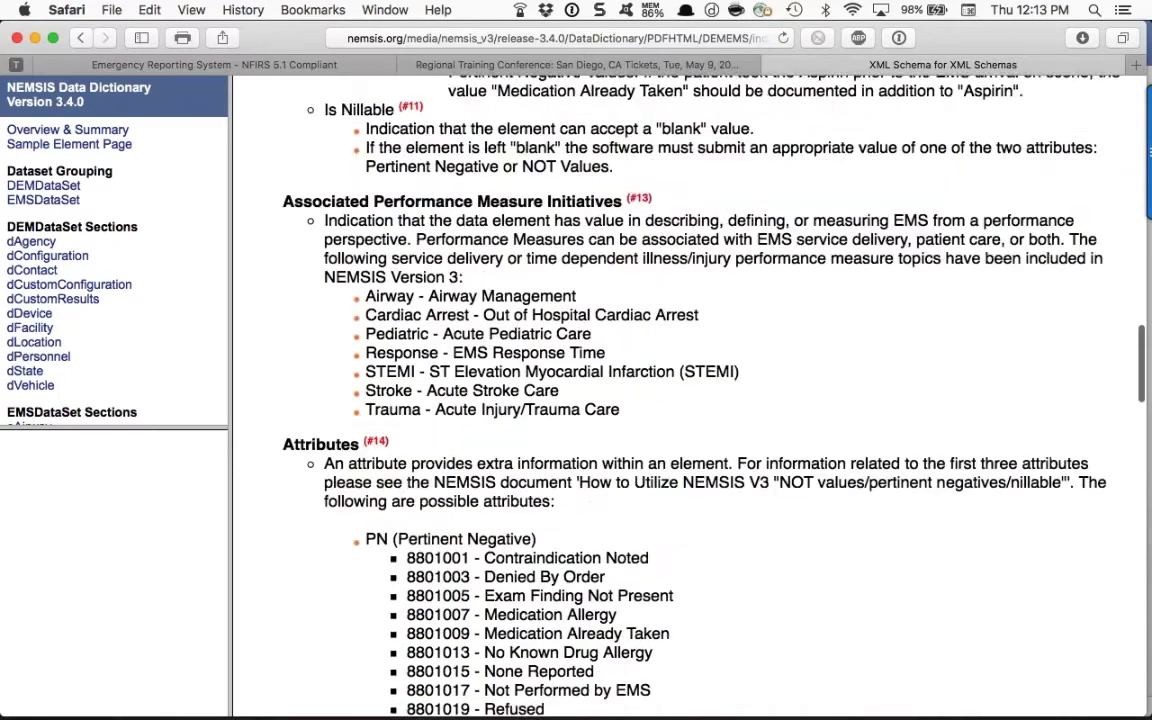
scroll(640, 400, "up", 1)
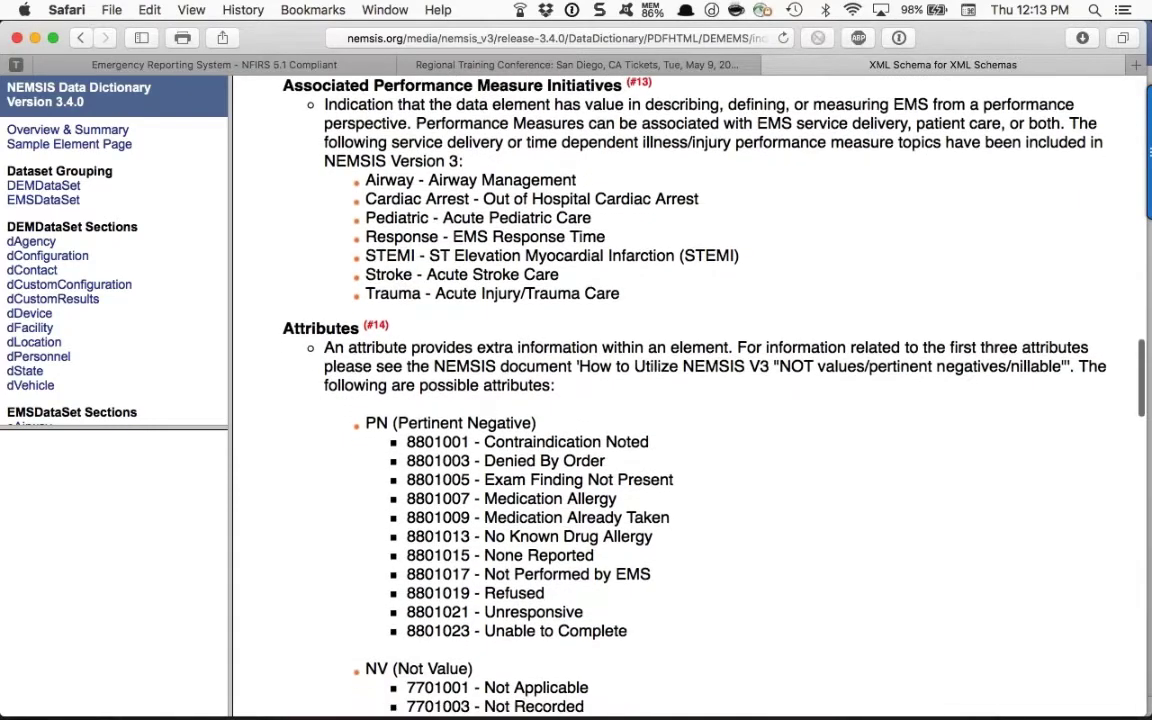
scroll(640, 400, "down", 1)
scroll(640, 400, "up", 3)
scroll(640, 400, "down", 1)
scroll(640, 400, "up", 12)
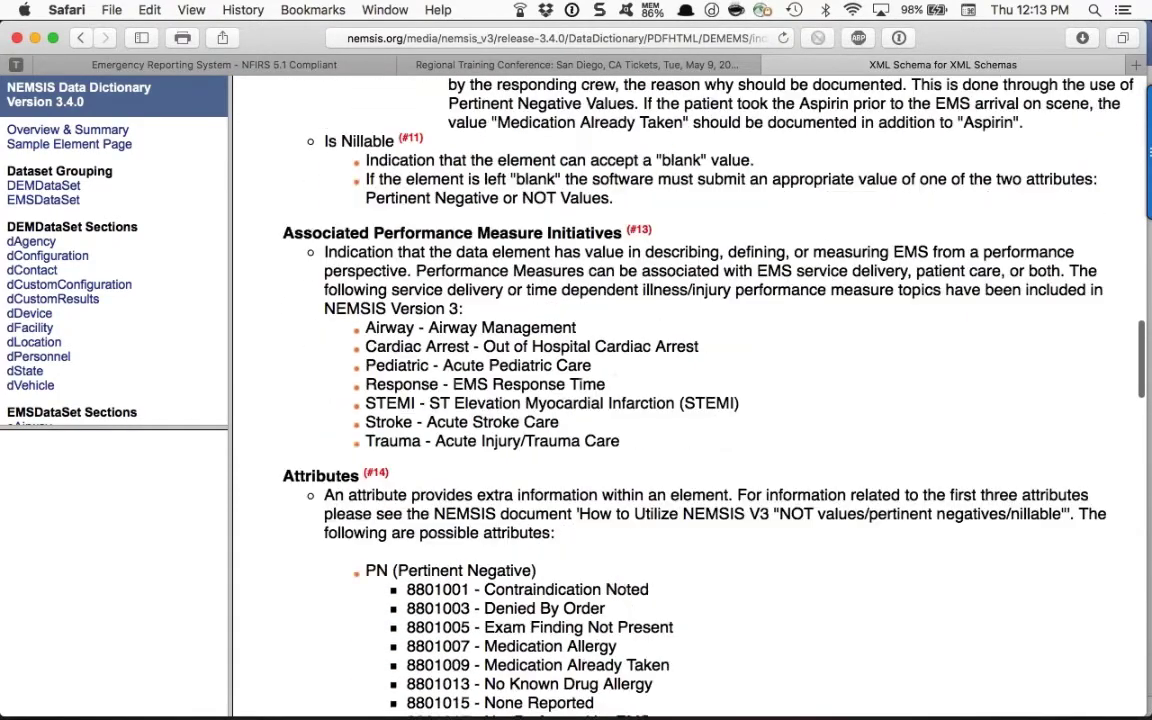
scroll(640, 400, "up", 7)
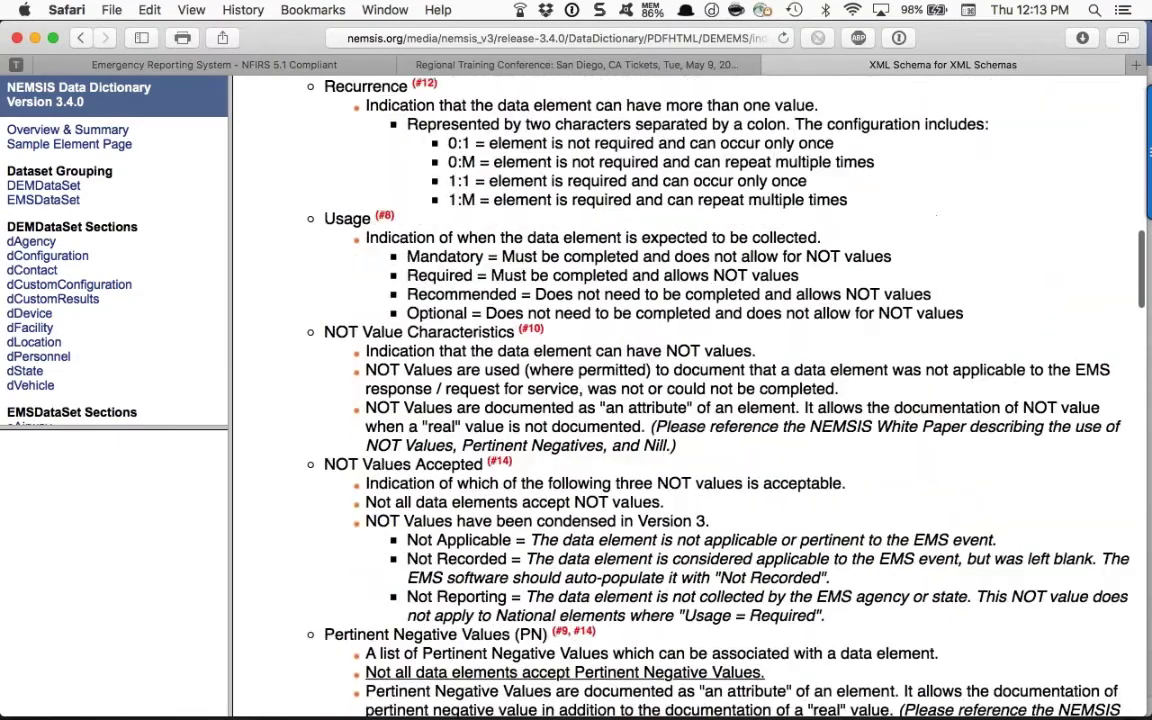
Highlight the NOT Values Accepted section in the data dictionary and read its definitions along with the Pertinent Negative Values.
scroll(640, 400, "down", 3)
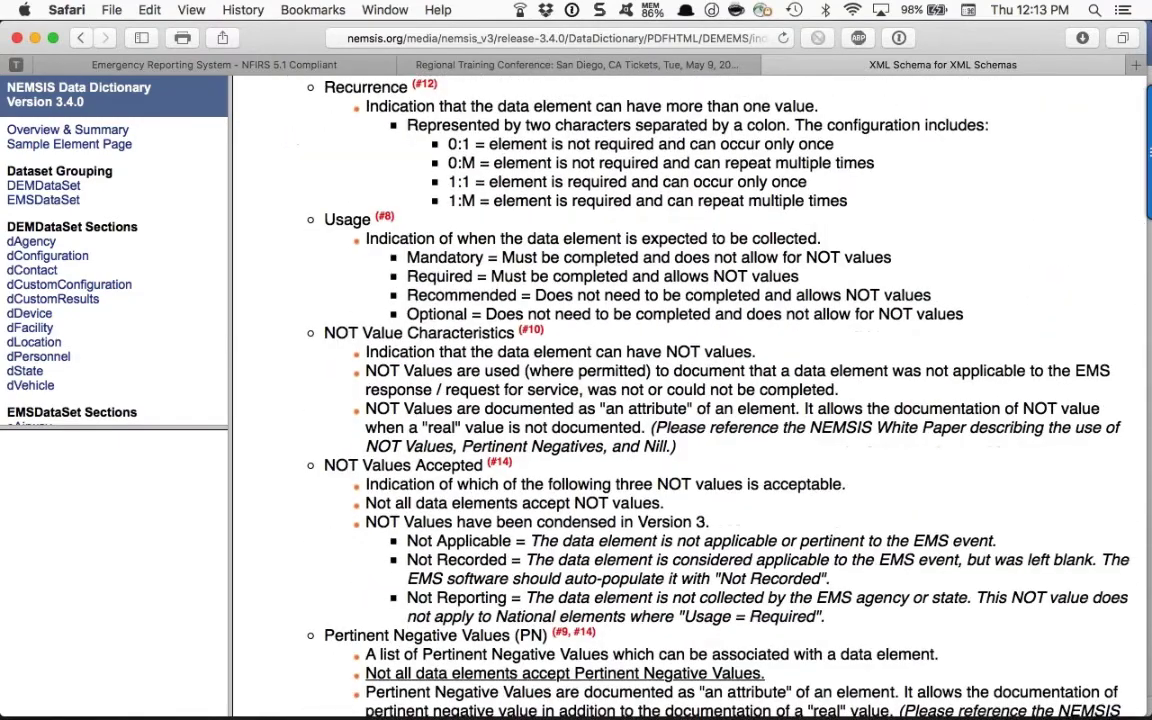
scroll(500, 345, "down", 2)
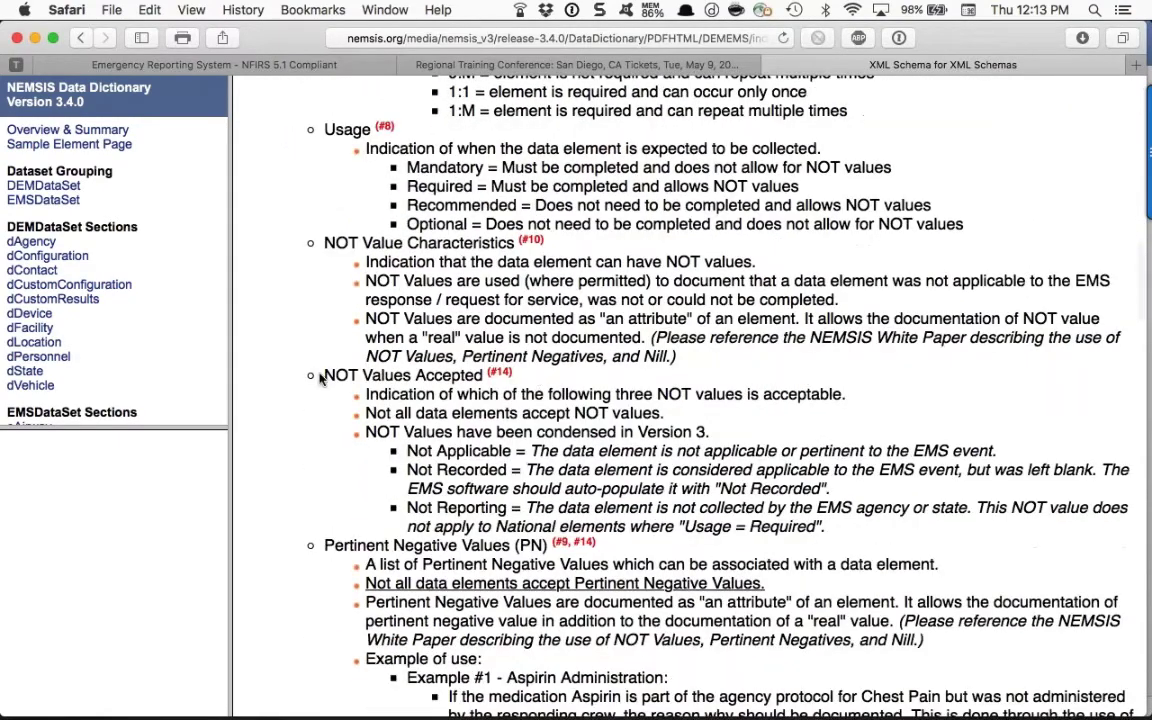
left_click_drag(325, 376, 888, 520)
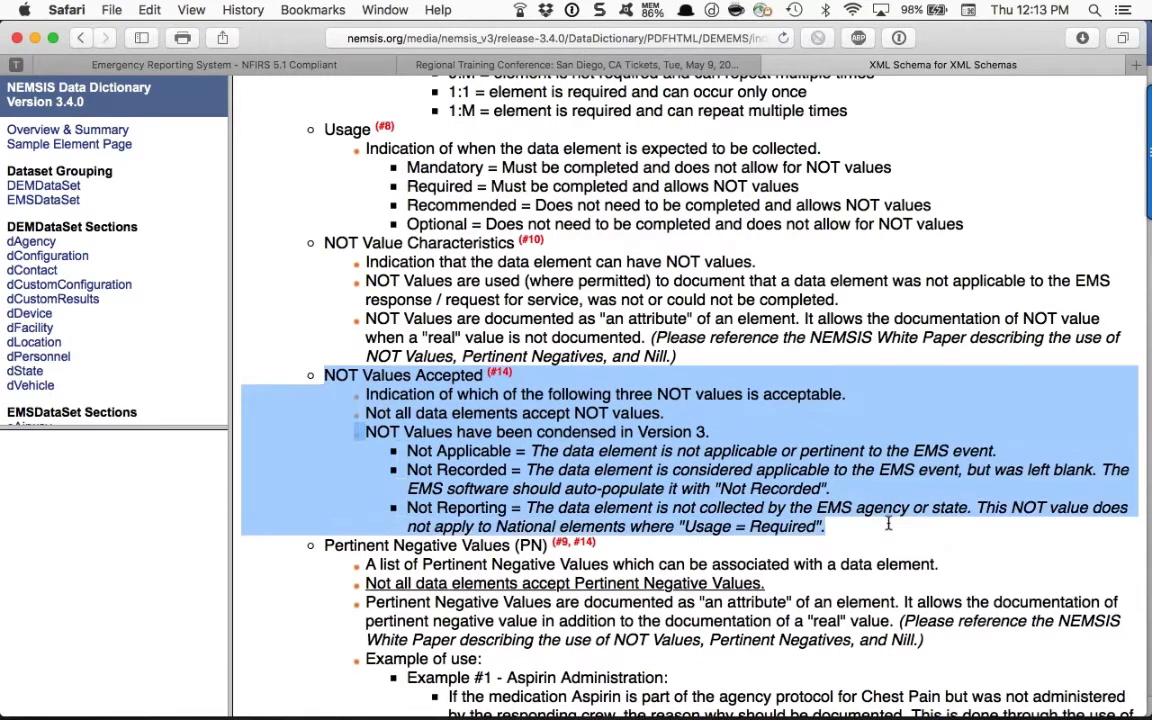
scroll(480, 400, "down", 1)
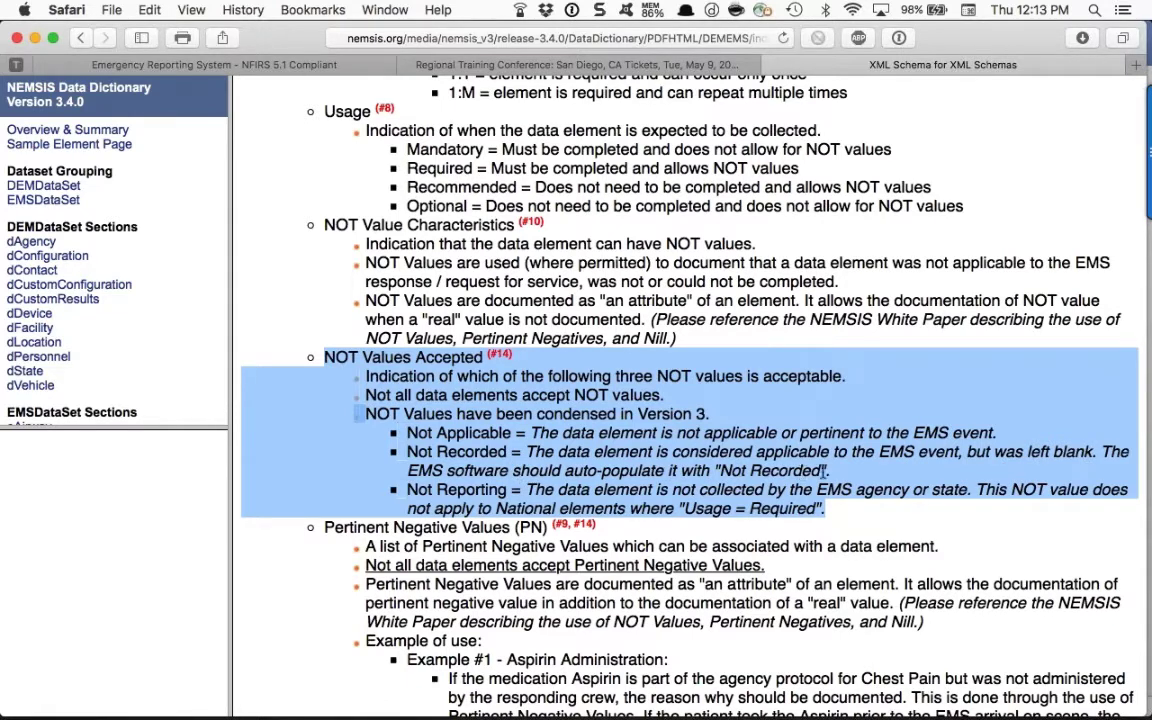
scroll(824, 470, "down", 2)
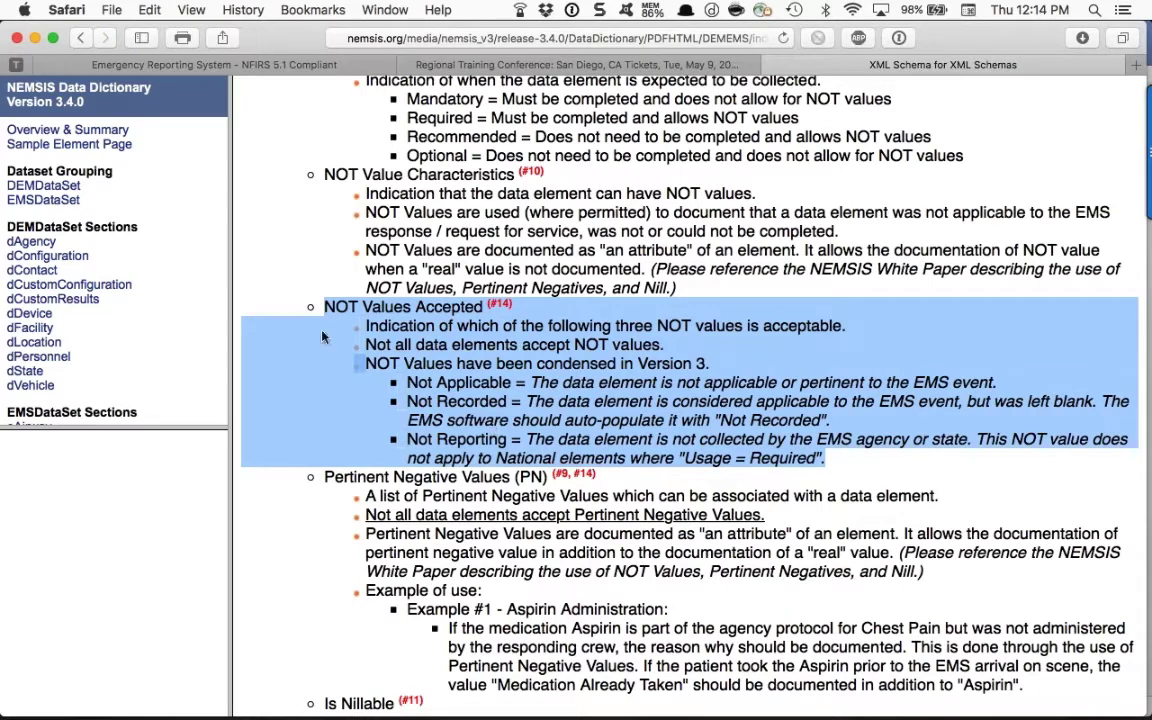
Check the Collect "Not" Values setting in Emergency Reporting and return to the NEMSIS Data Dictionary.
left_click(258, 67)
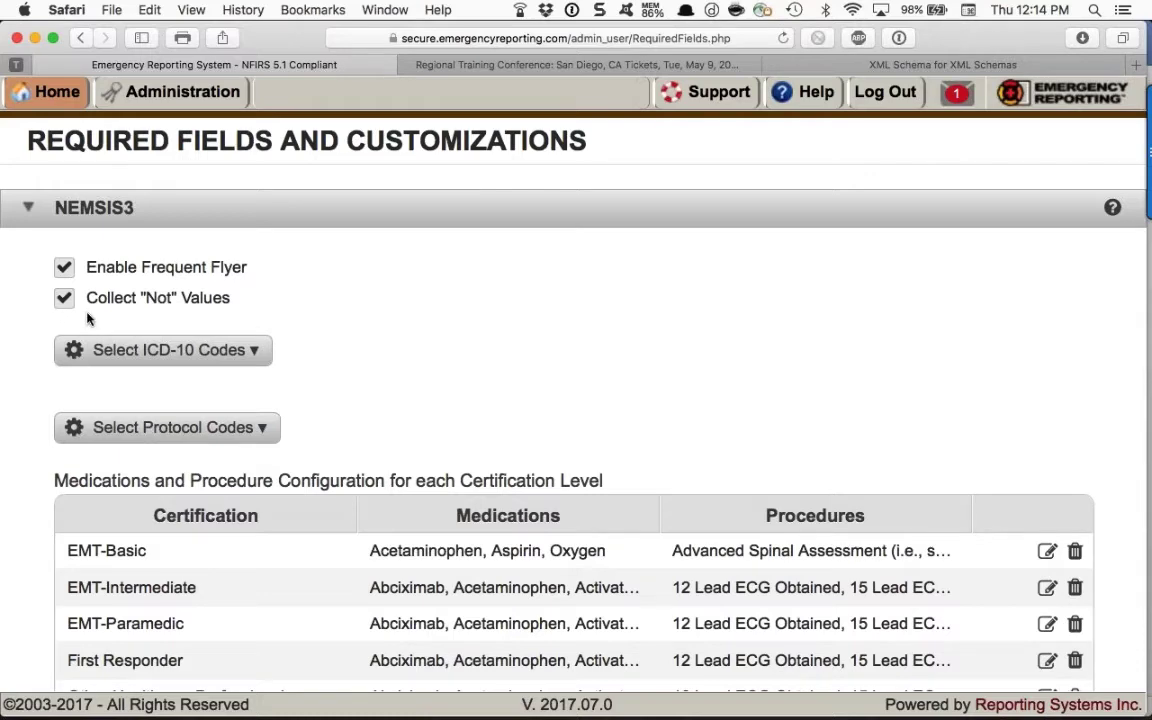
left_click(815, 66)
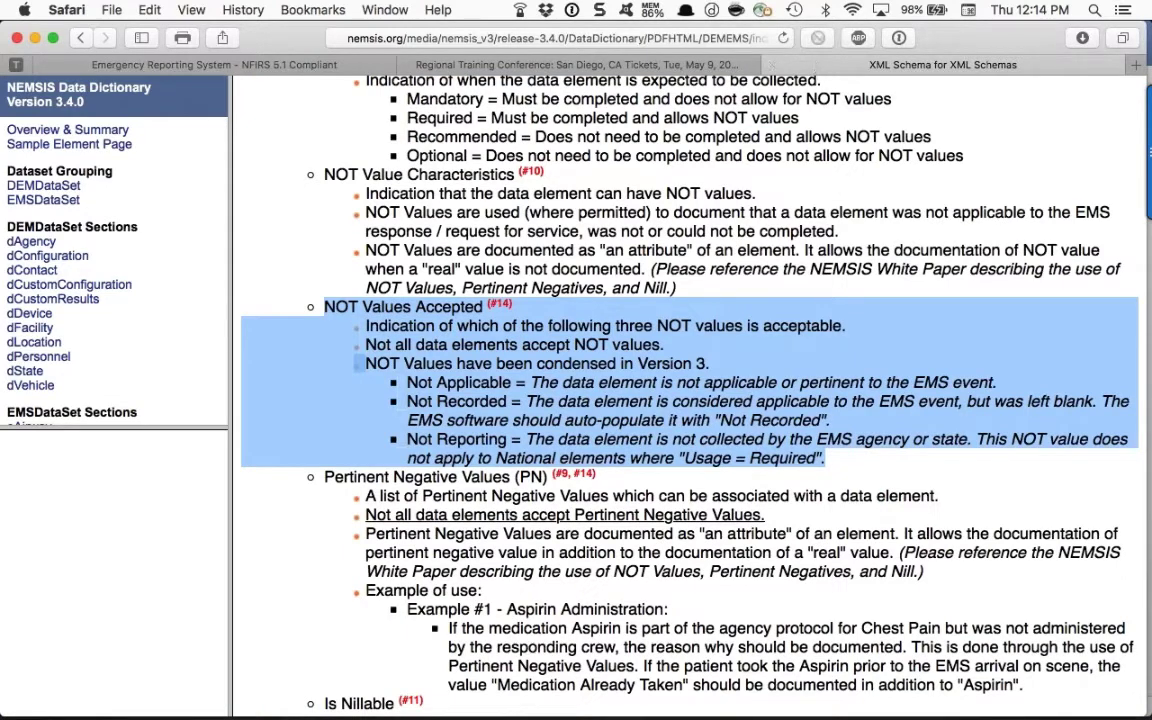
Return to the start of the data dictionary's Overview & Summary page and copy its web address.
scroll(519, 420, "up", 10)
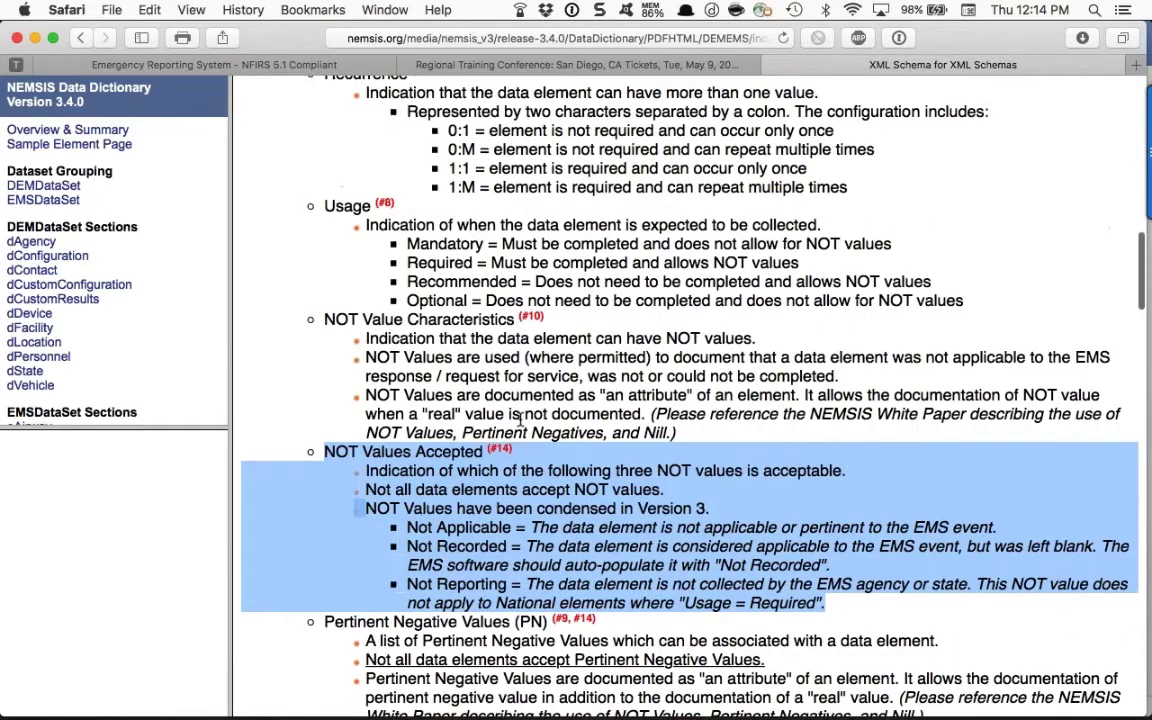
scroll(519, 420, "up", 6)
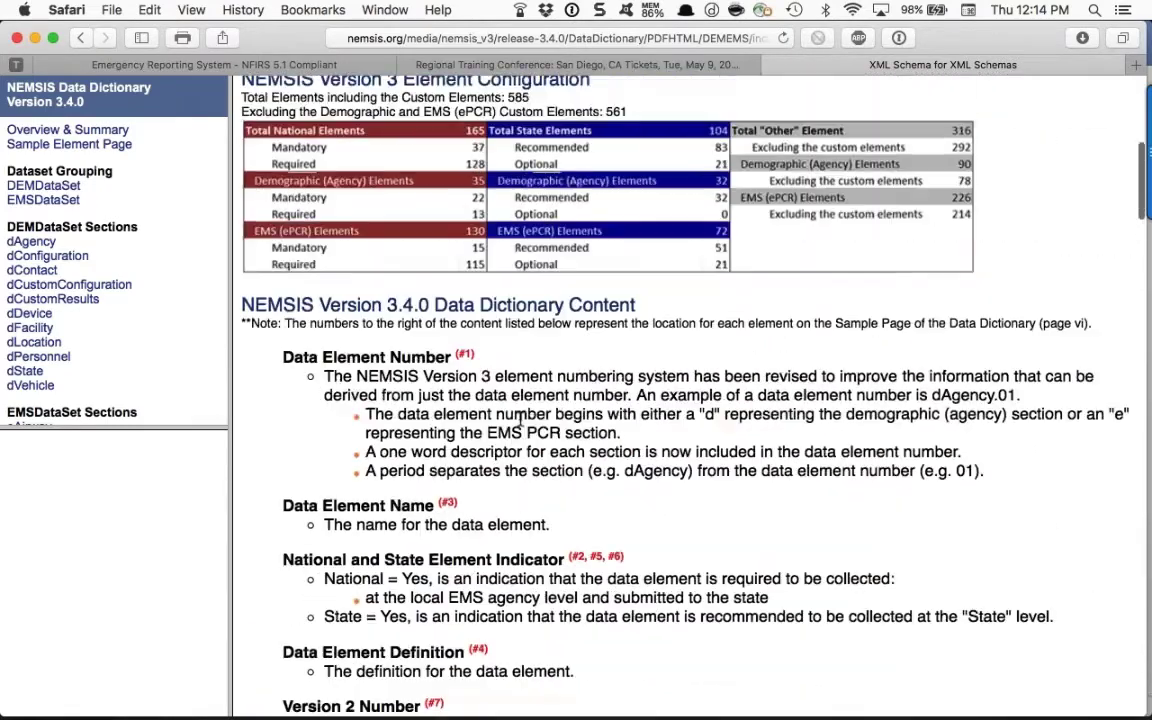
scroll(519, 420, "up", 5)
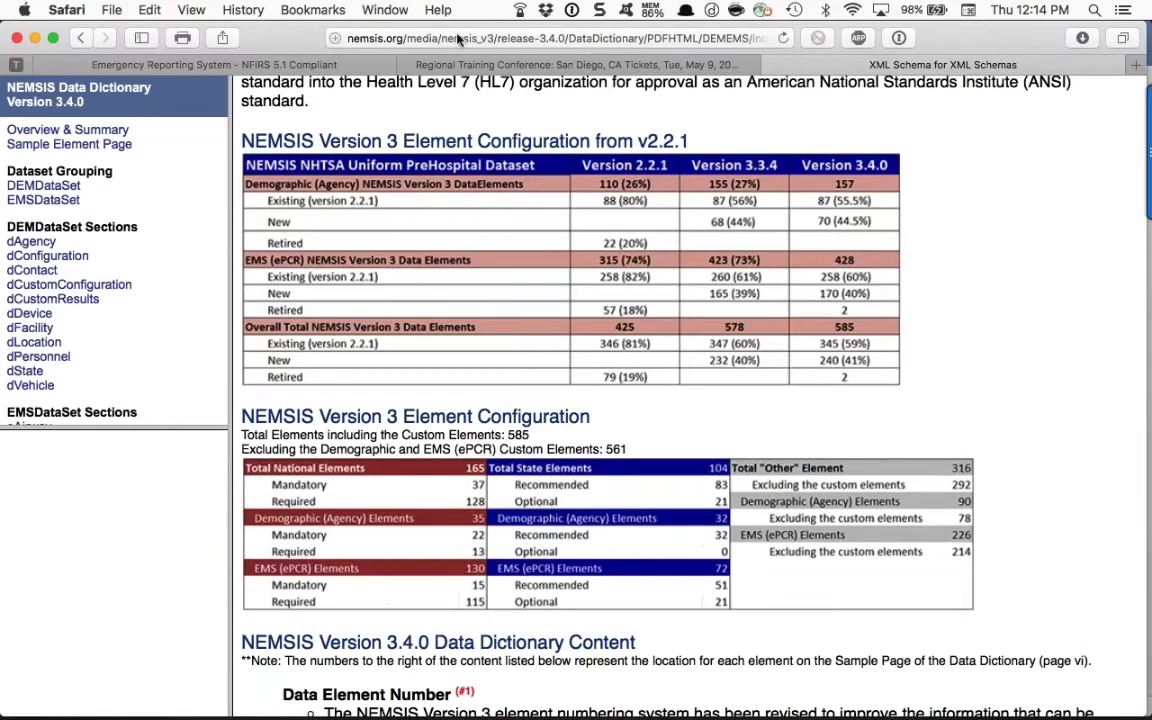
scroll(74, 133, "up", 2)
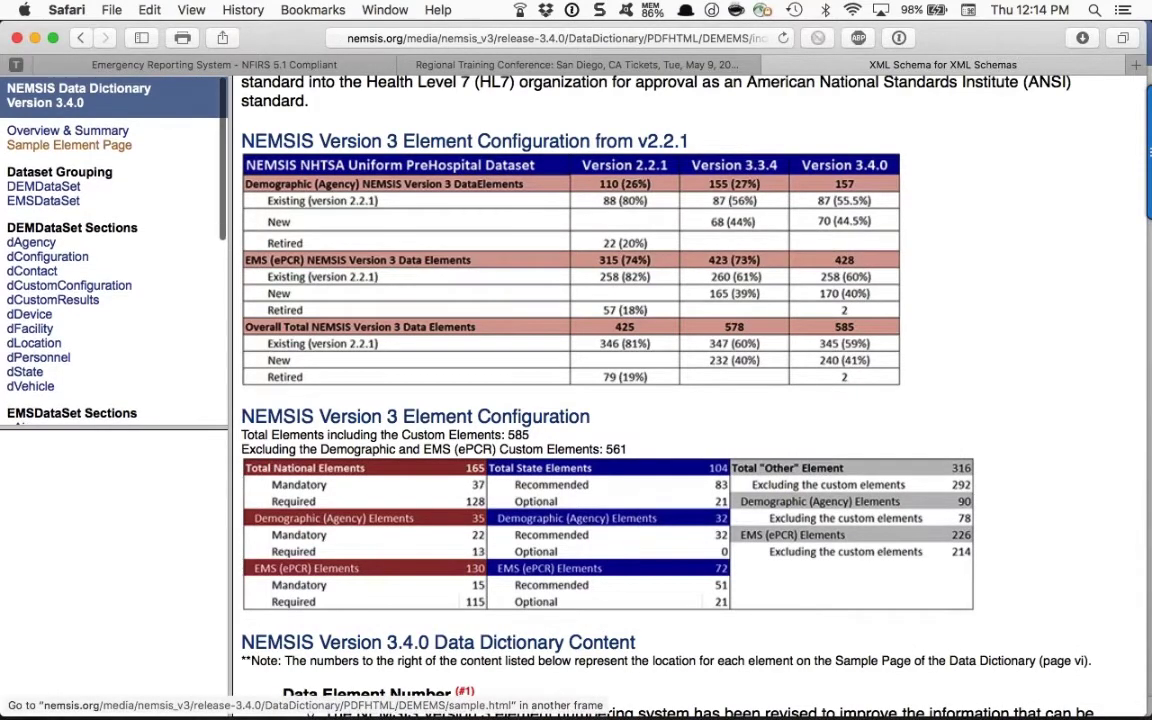
left_click(74, 131)
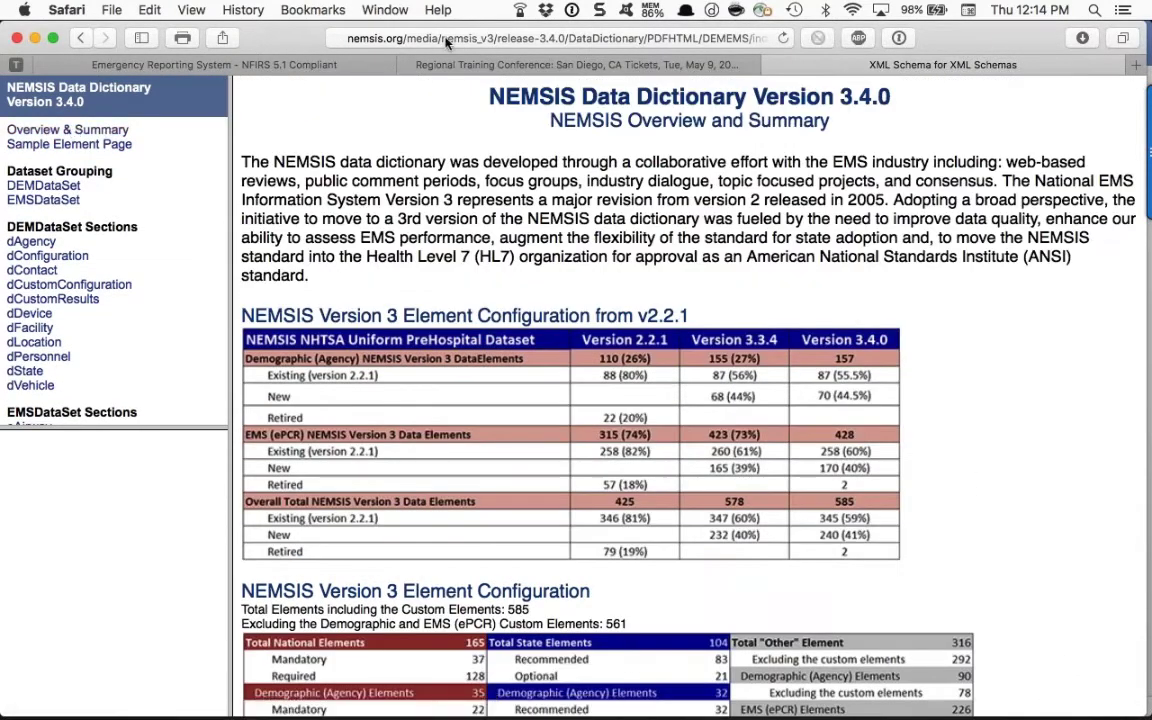
left_click(383, 38)
key("super+c")
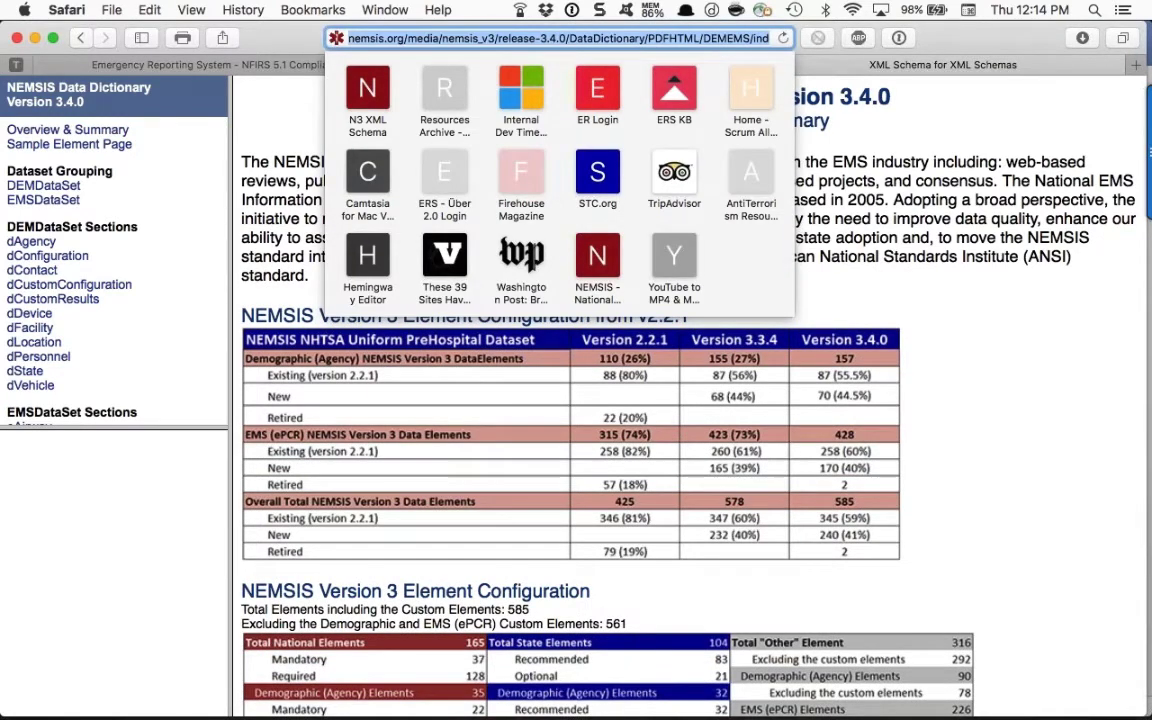
key("super+Tab")
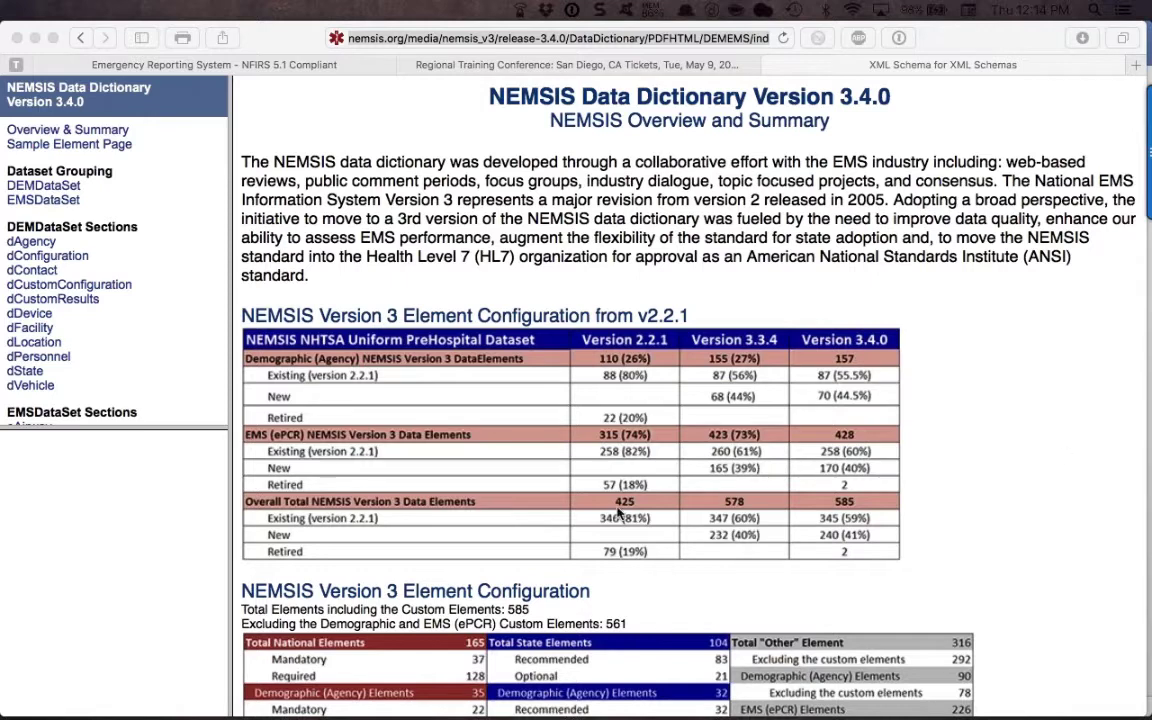
Review the two NEMSIS Version 3 element configuration tables in the data dictionary overview.
scroll(437, 418, "down", 3)
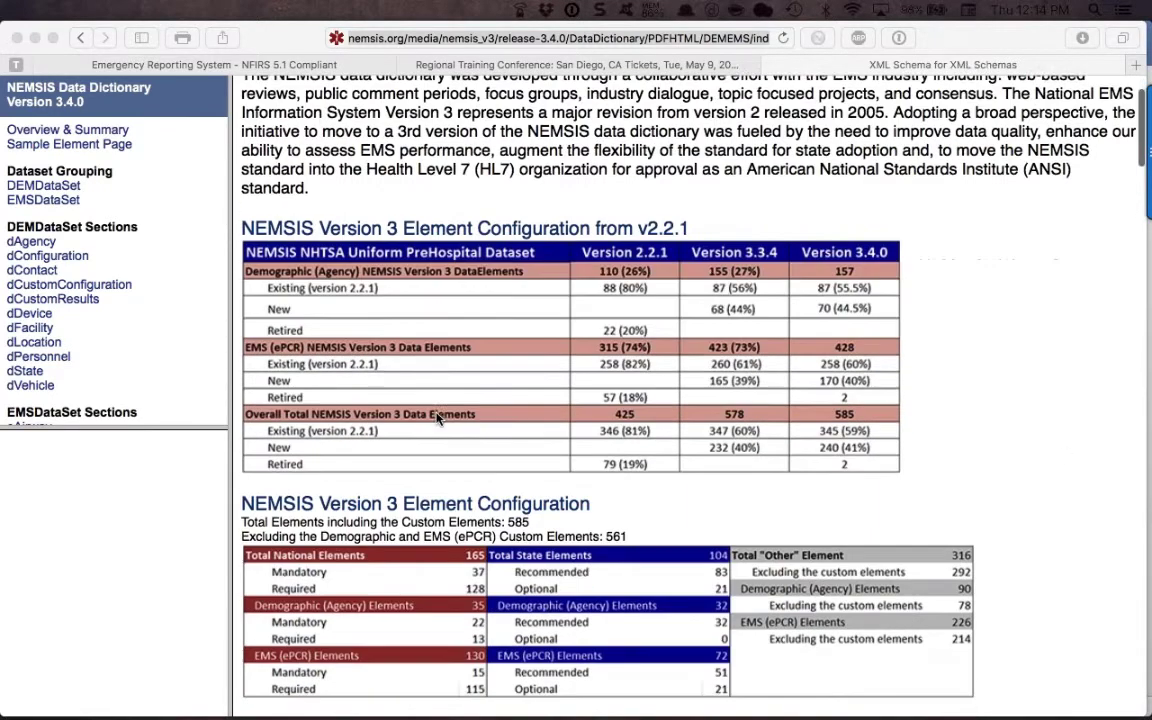
scroll(437, 418, "down", 2)
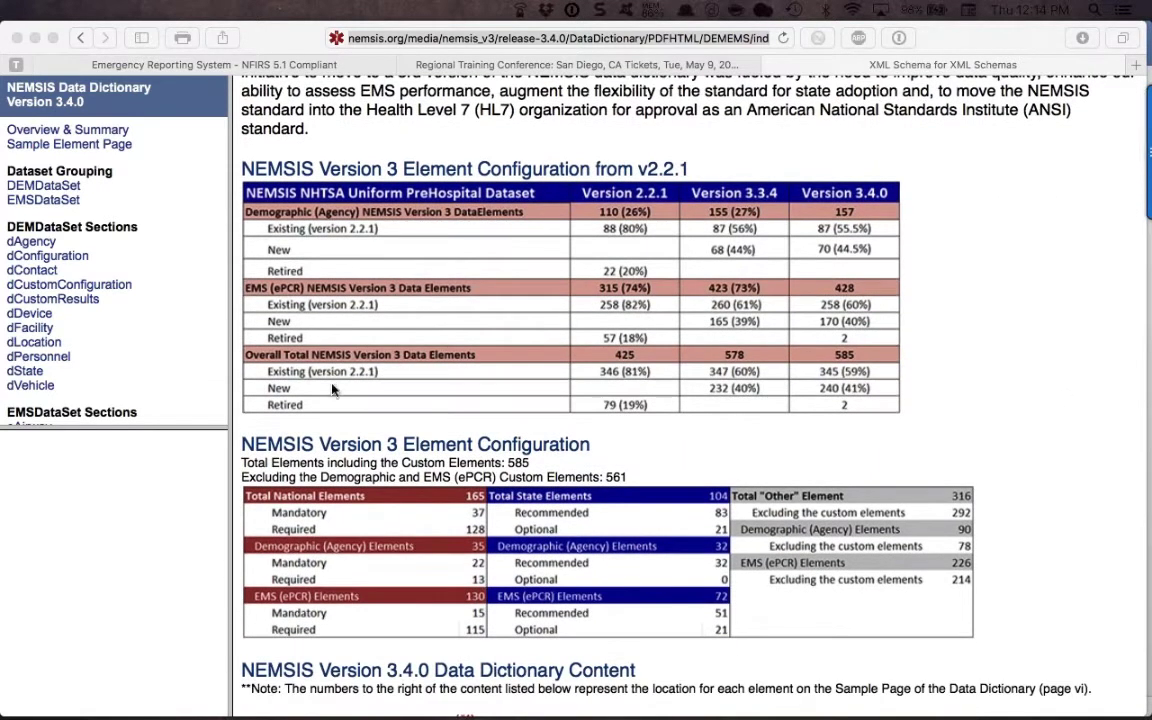
scroll(333, 425, "down", 2)
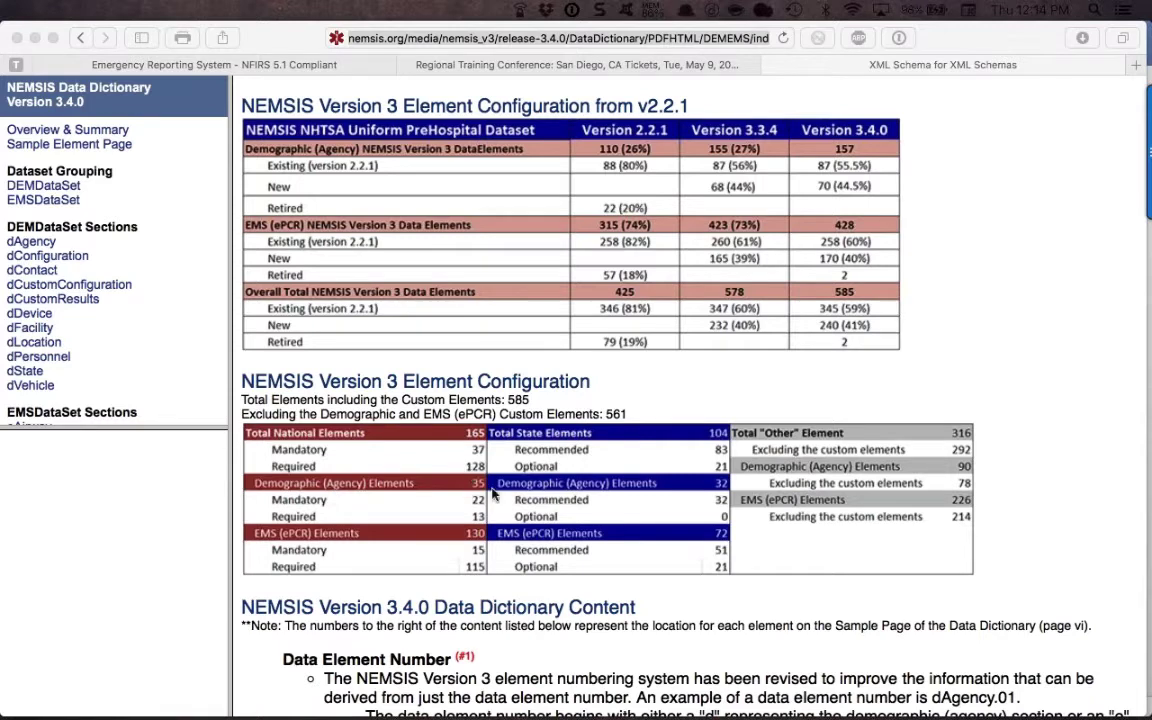
Switch back to Emergency Reporting, filter the ICD-10 codes by "cardiac", look through the matching codes, and close the list.
left_click(296, 66)
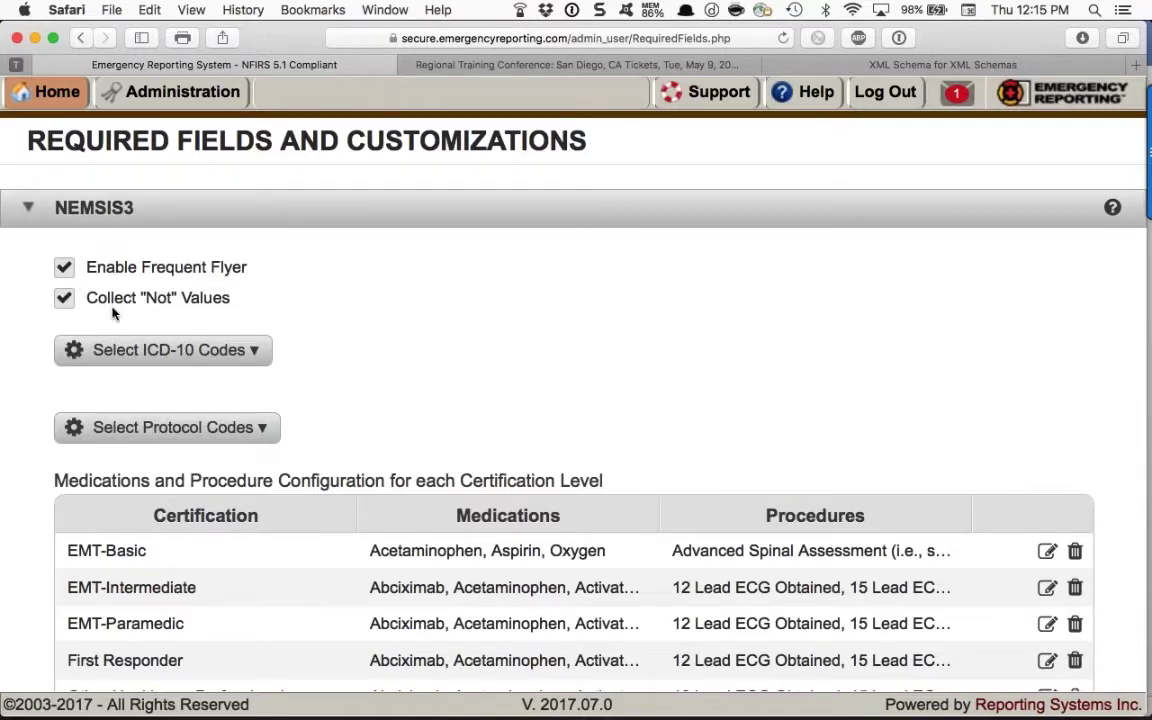
left_click(258, 352)
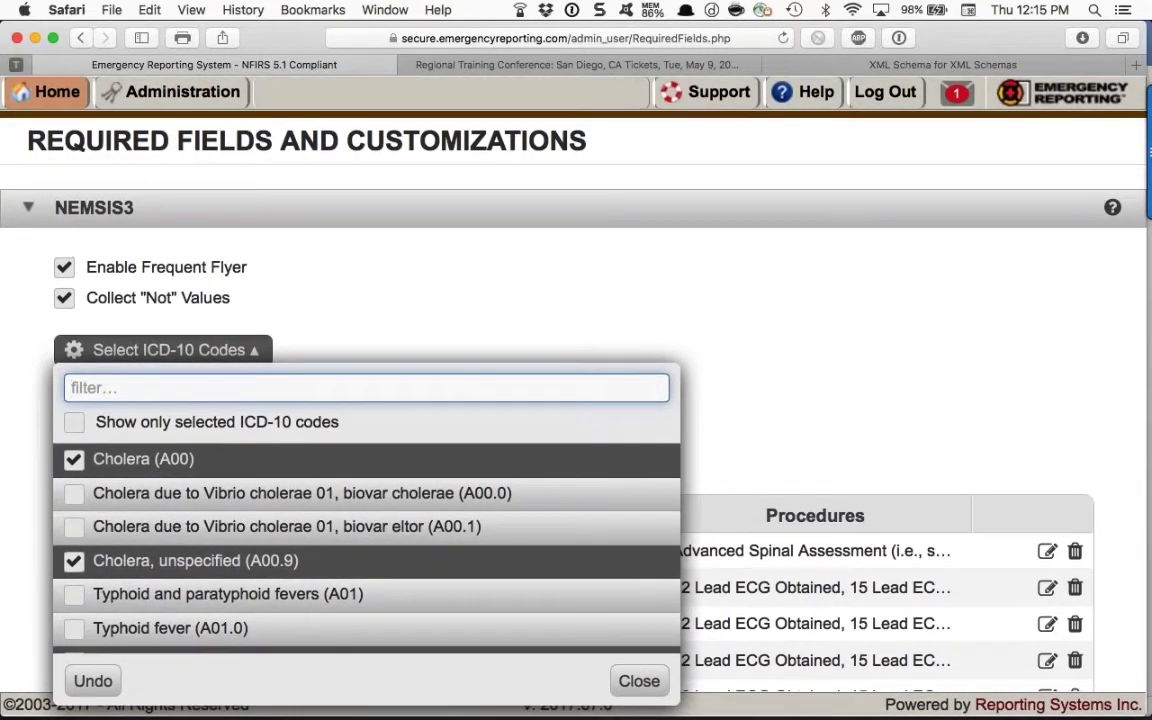
type("cardi")
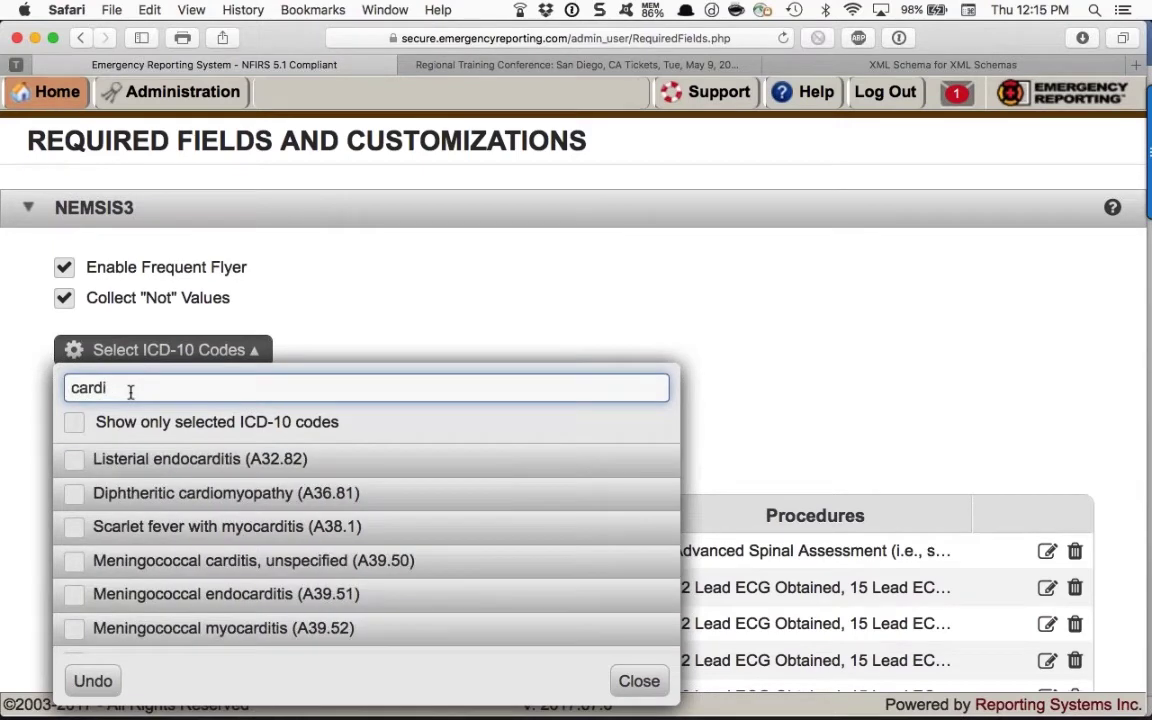
type("ac")
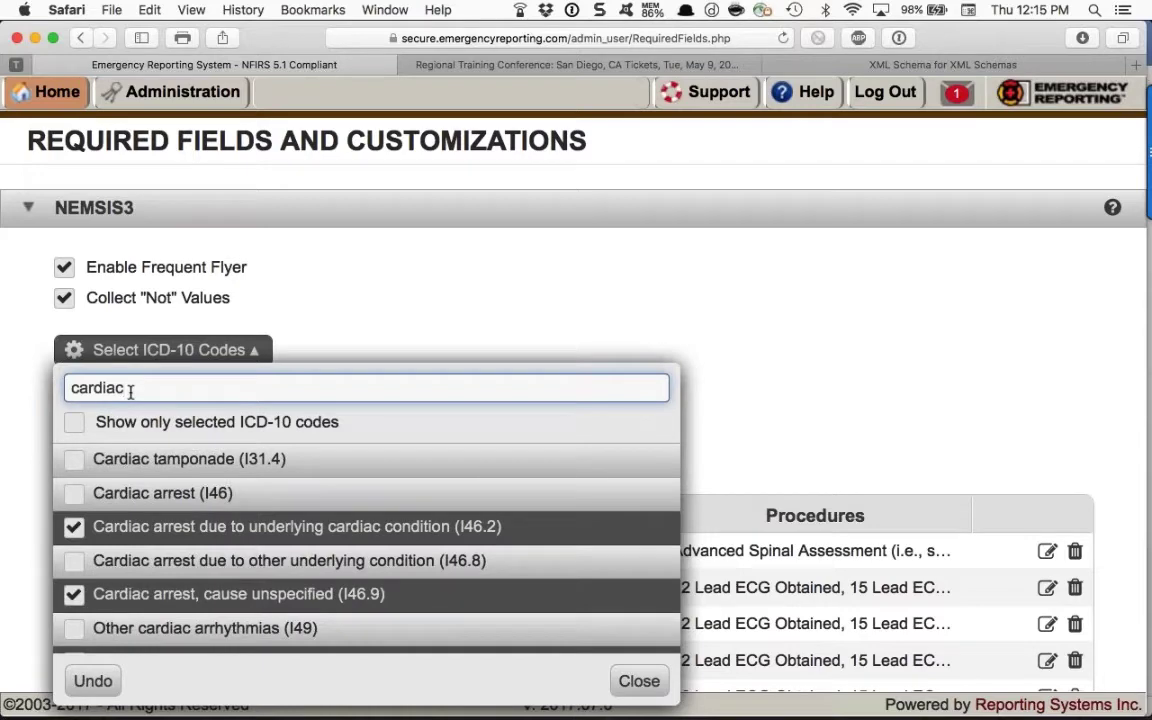
scroll(159, 506, "down", 2)
scroll(159, 506, "up", 1)
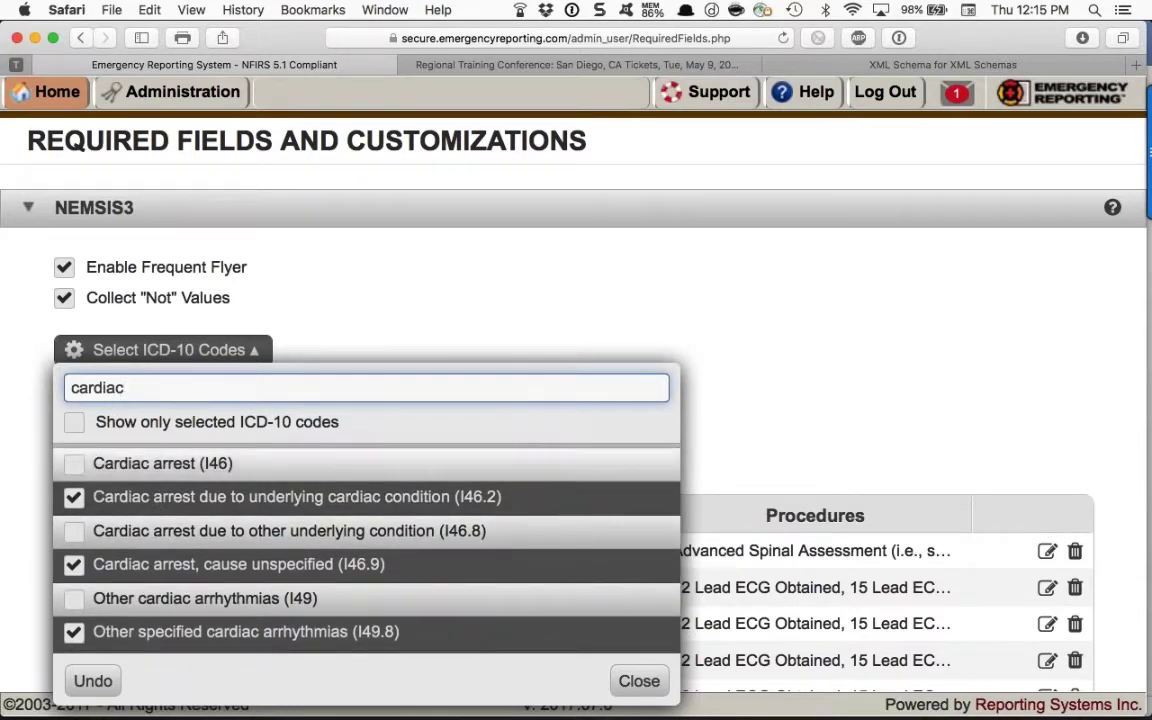
scroll(134, 510, "down", 5)
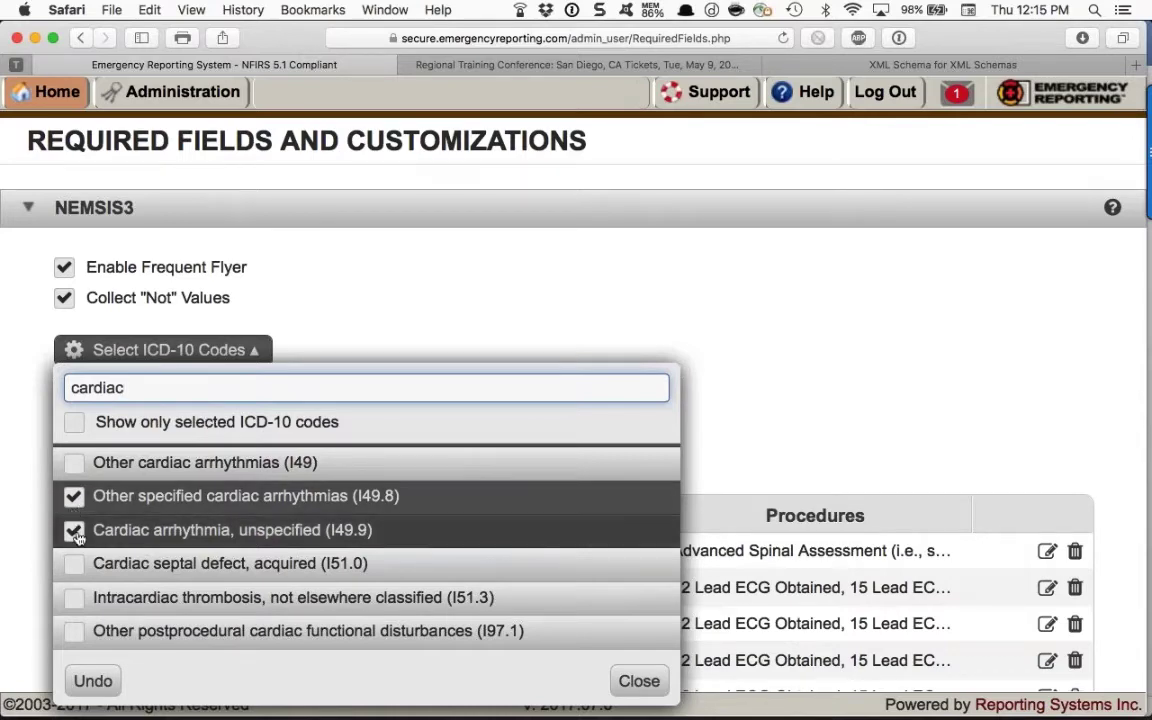
scroll(79, 562, "down", 3)
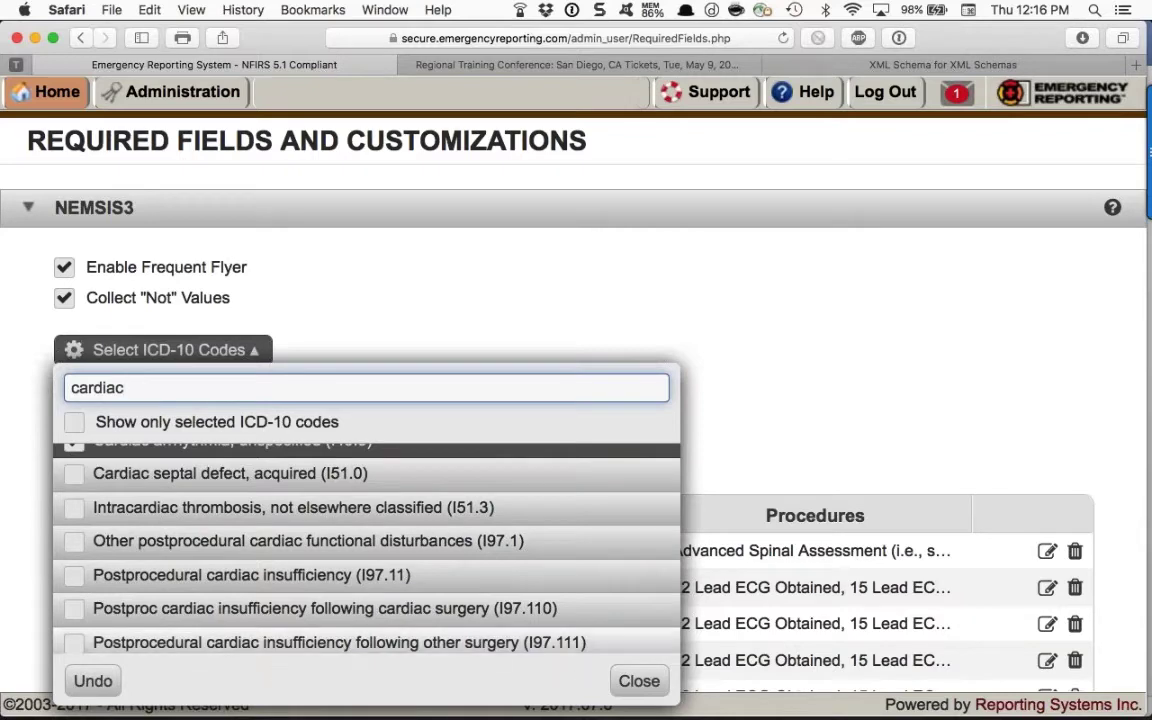
scroll(197, 532, "down", 3)
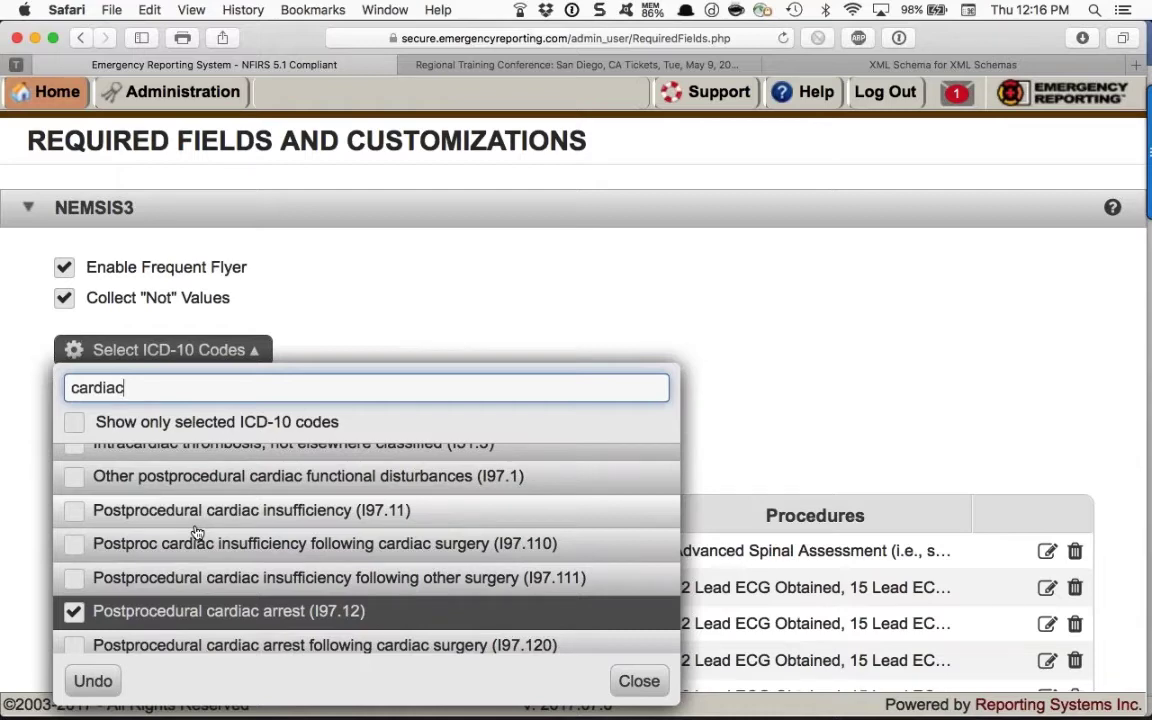
left_click(630, 681)
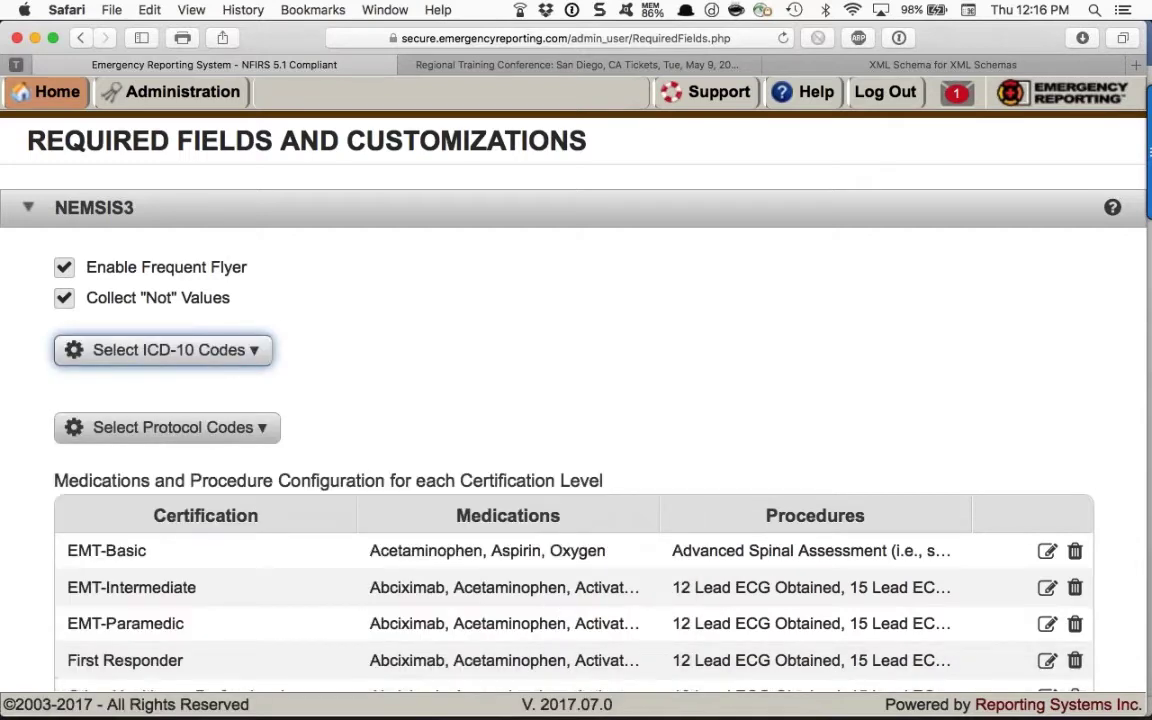
Look through the airway and cardiac arrest entries in the Protocol Codes selection and close the list.
left_click(268, 437)
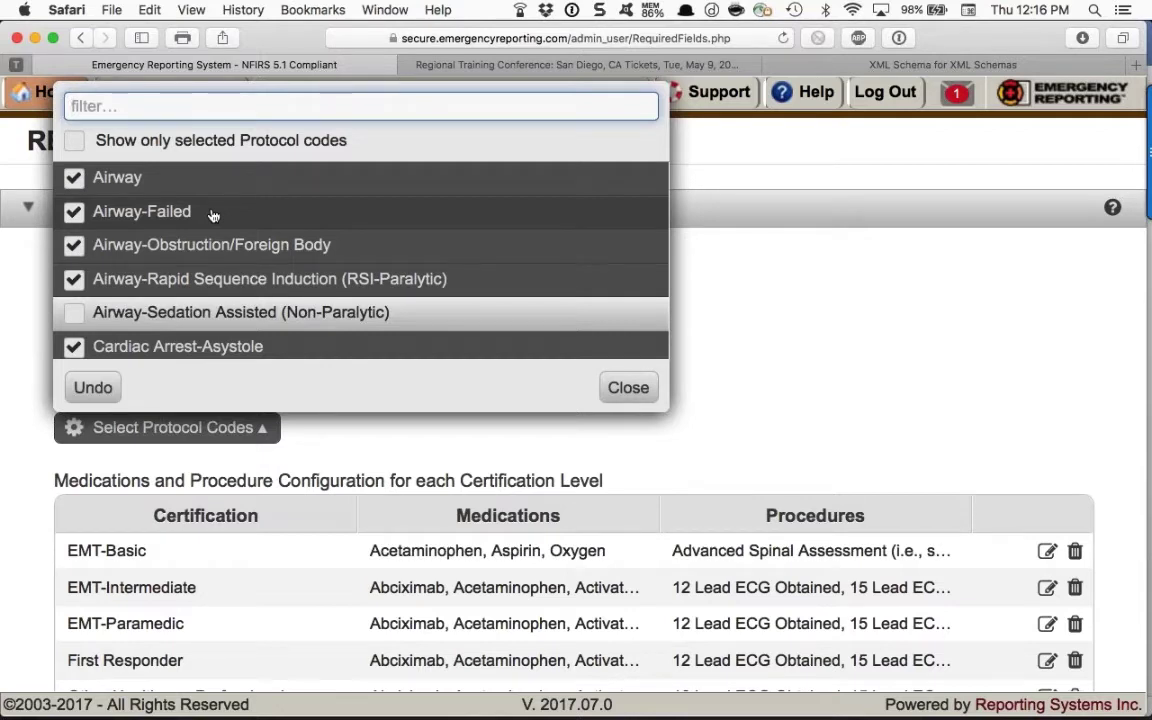
scroll(212, 215, "down", 2)
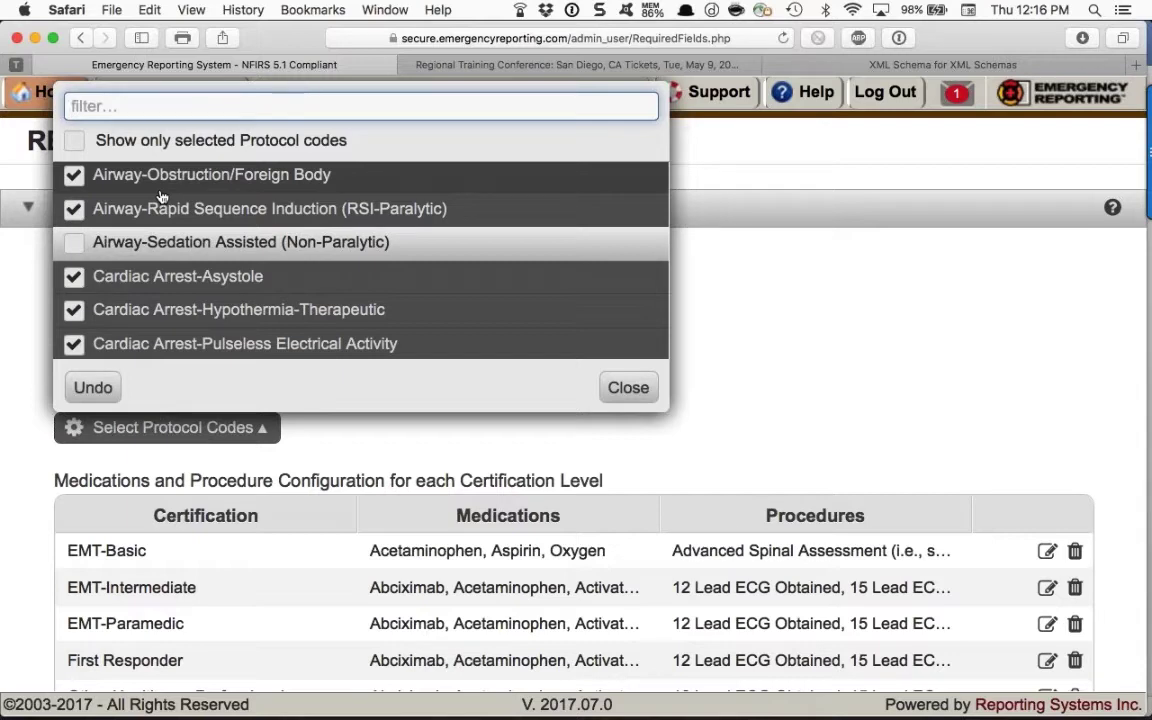
scroll(160, 196, "down", 2)
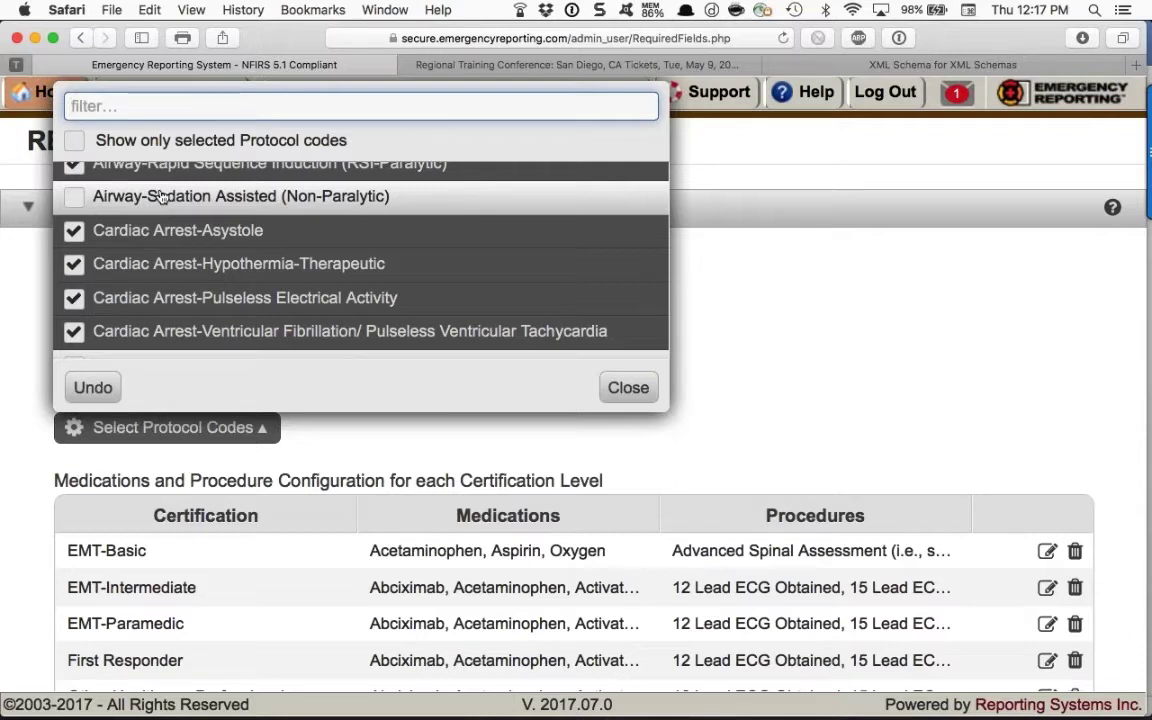
left_click(628, 389)
View the blank form for adding another certification configuration, and check the delete prompt for the Student configuration before cancelling it.
scroll(630, 397, "down", 4)
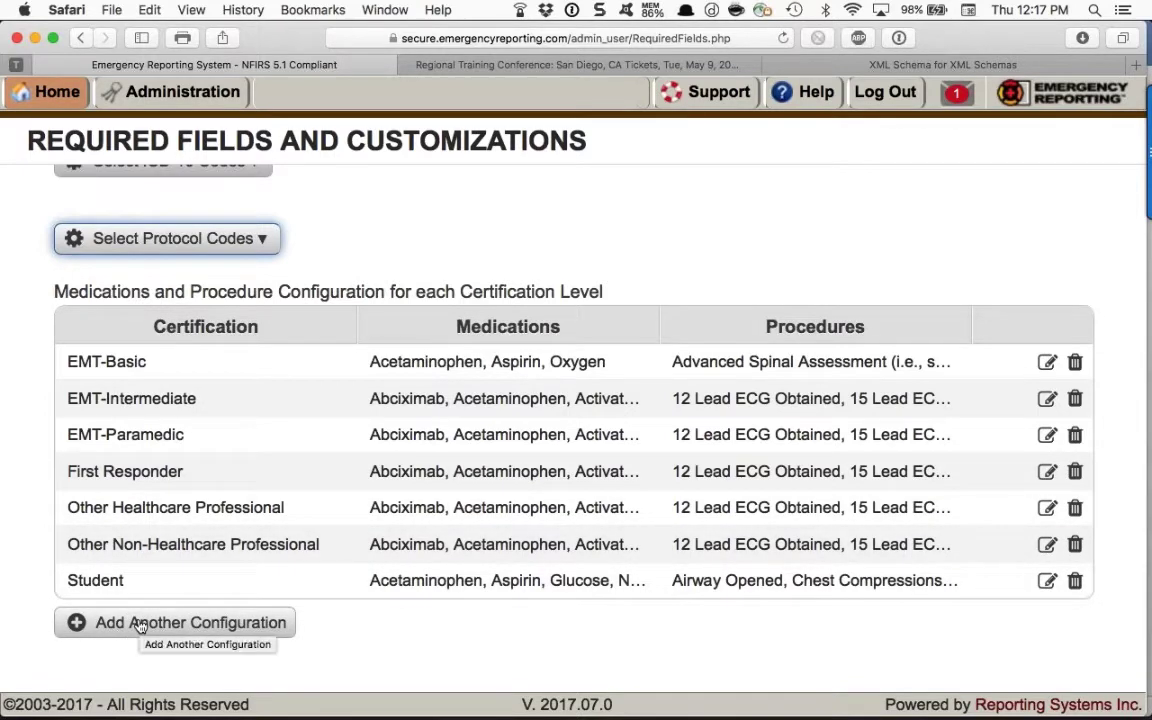
left_click(140, 625)
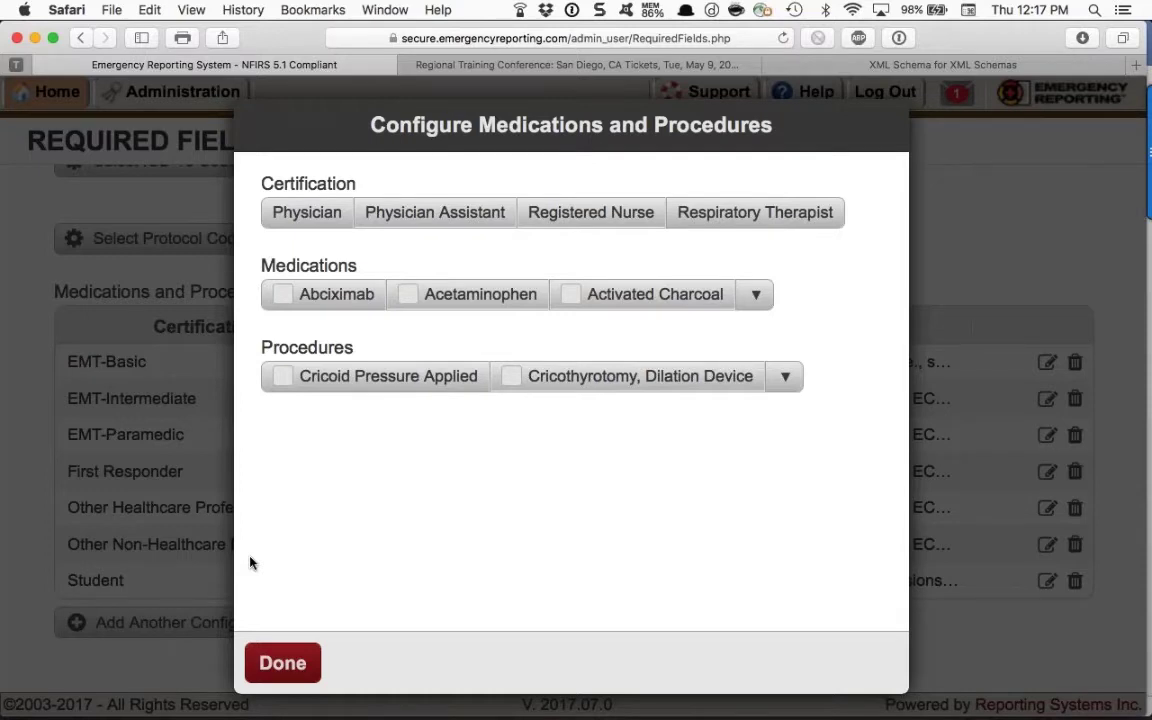
left_click(281, 665)
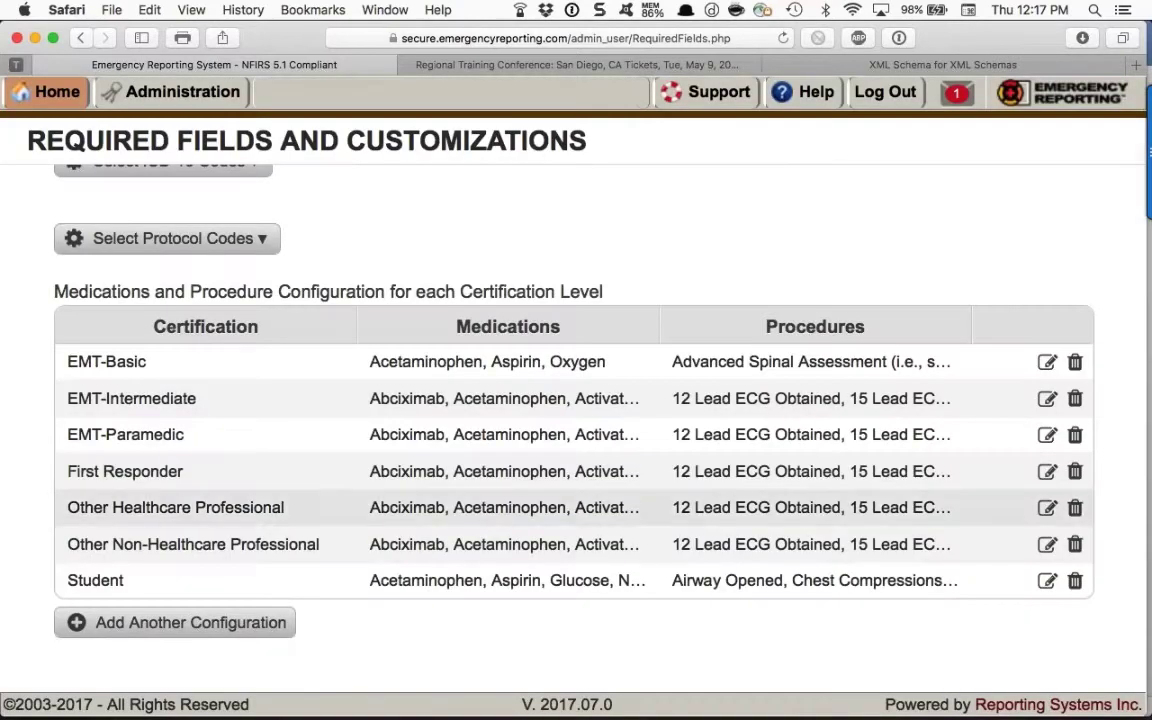
left_click(1074, 581)
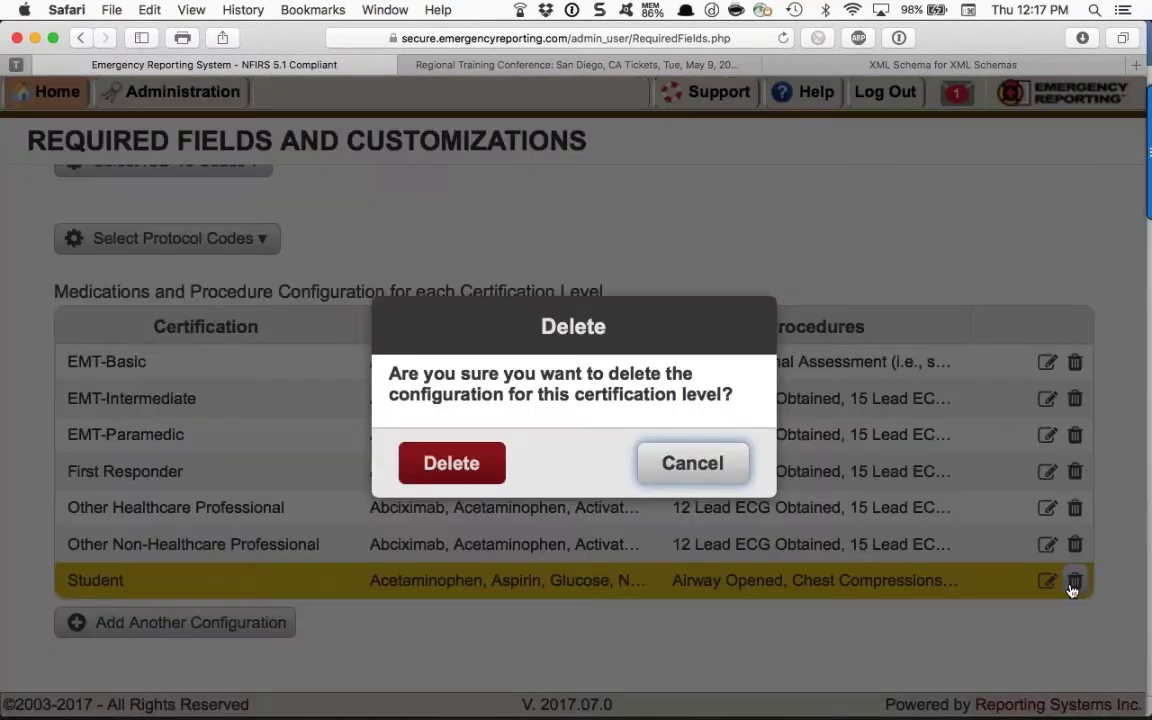
left_click(690, 464)
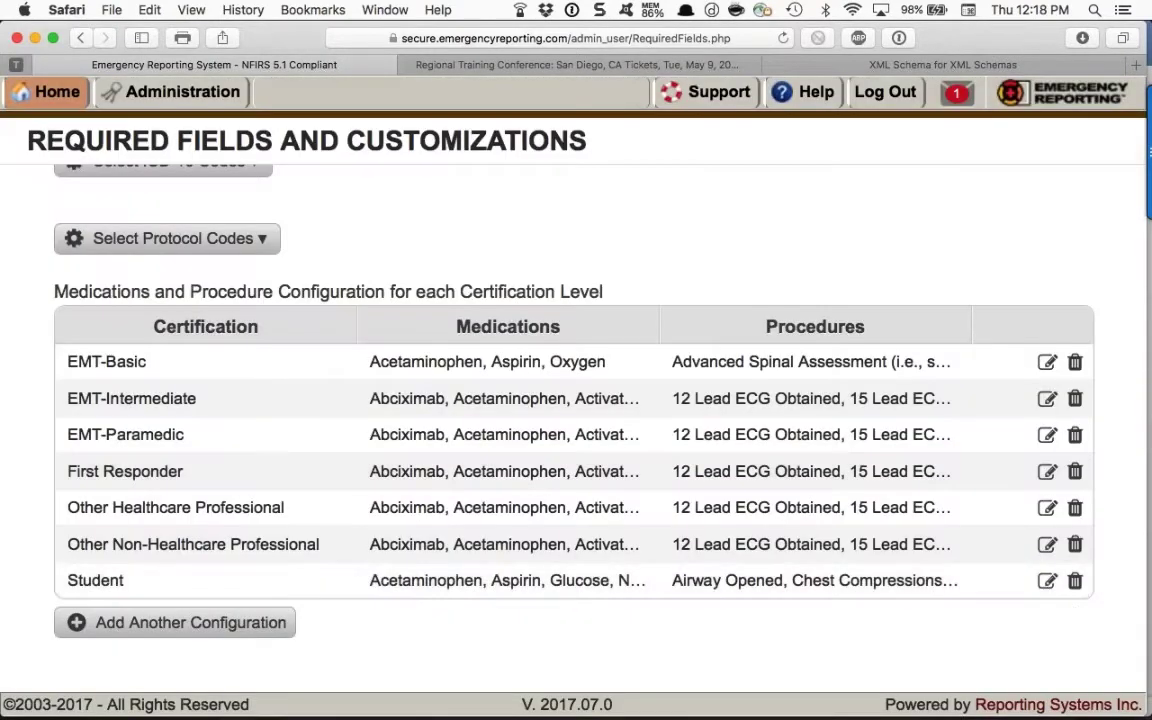
Open the Student certification's configuration for editing and look through its list of medications.
left_click(1046, 581)
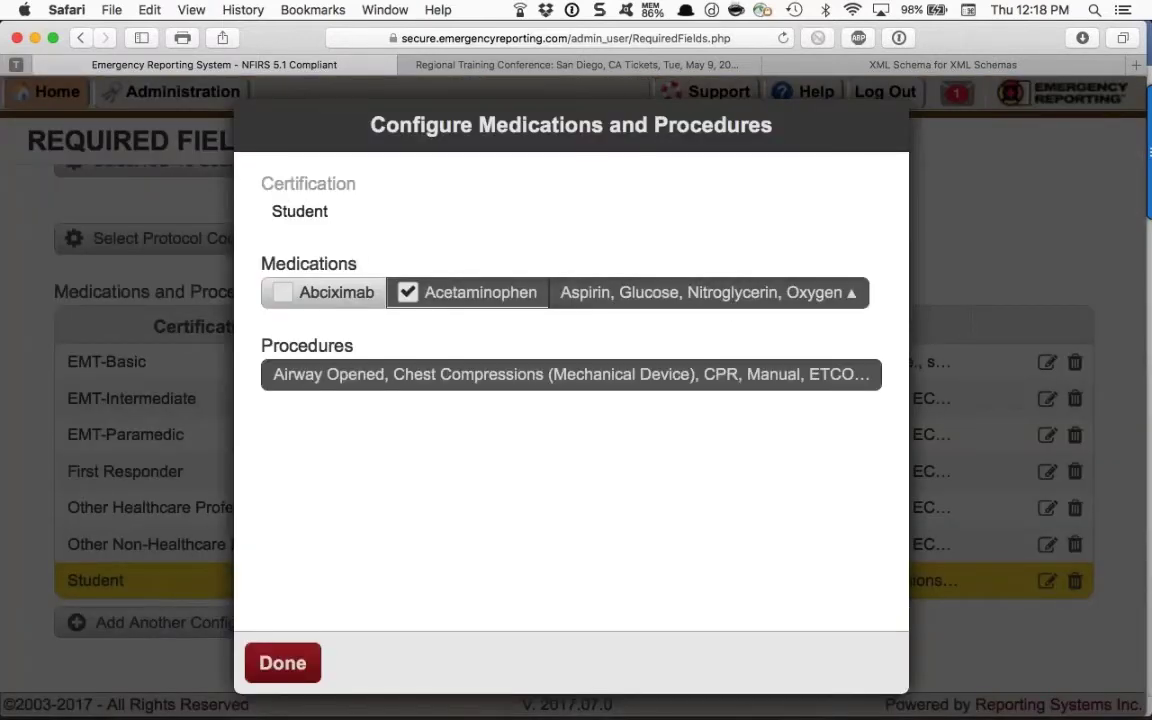
left_click(851, 297)
scroll(618, 415, "down", 2)
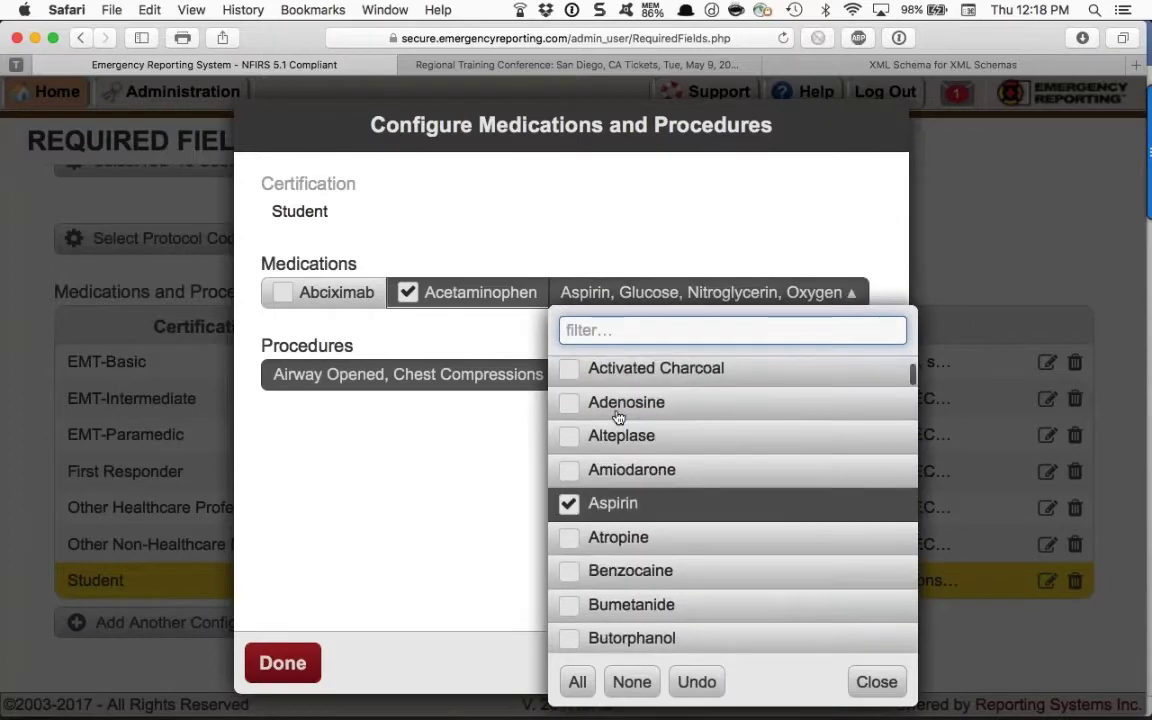
scroll(618, 415, "down", 10)
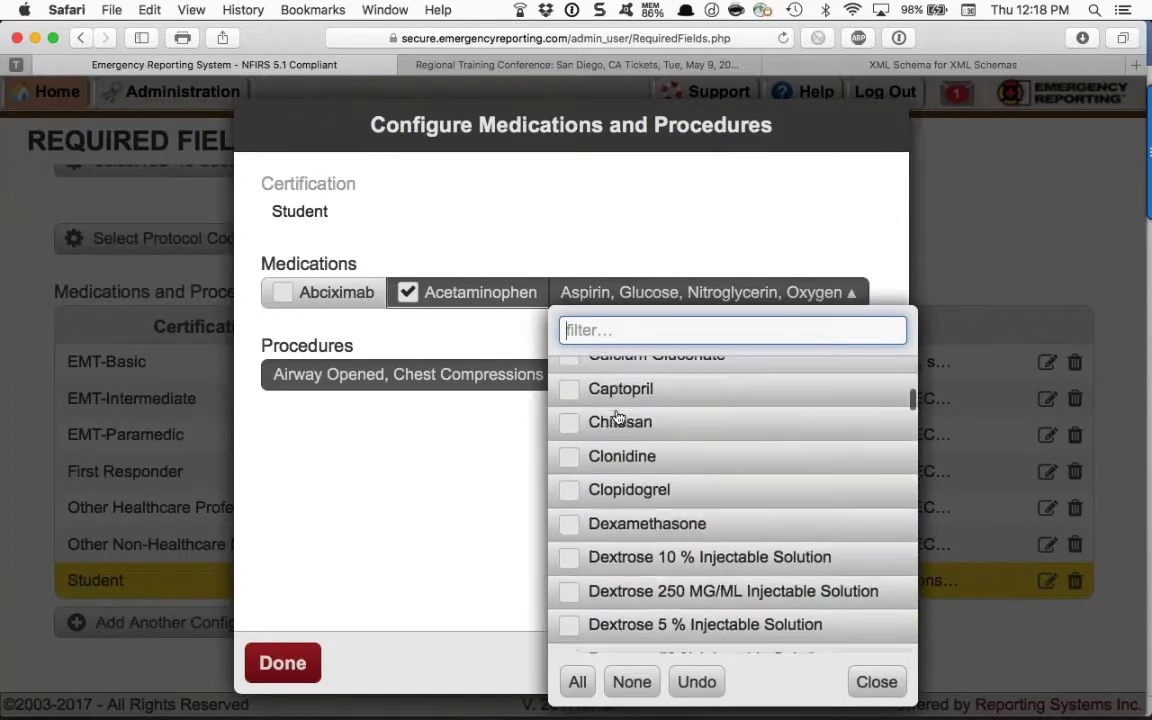
scroll(618, 415, "down", 1)
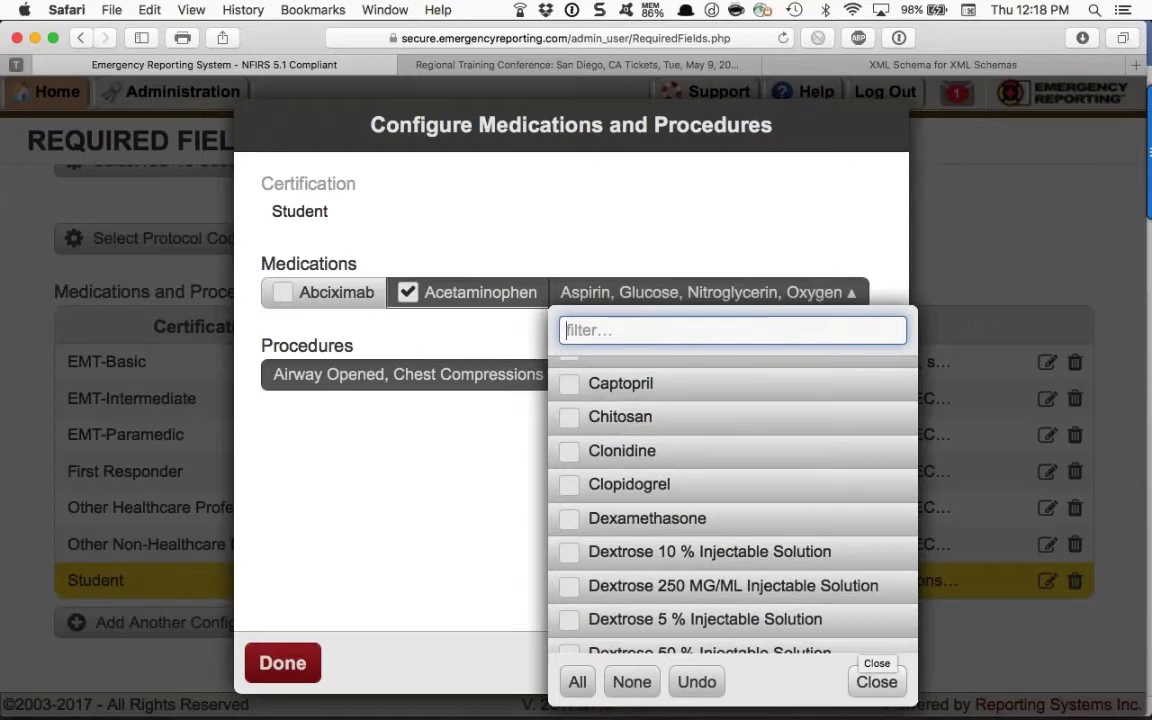
left_click(877, 681)
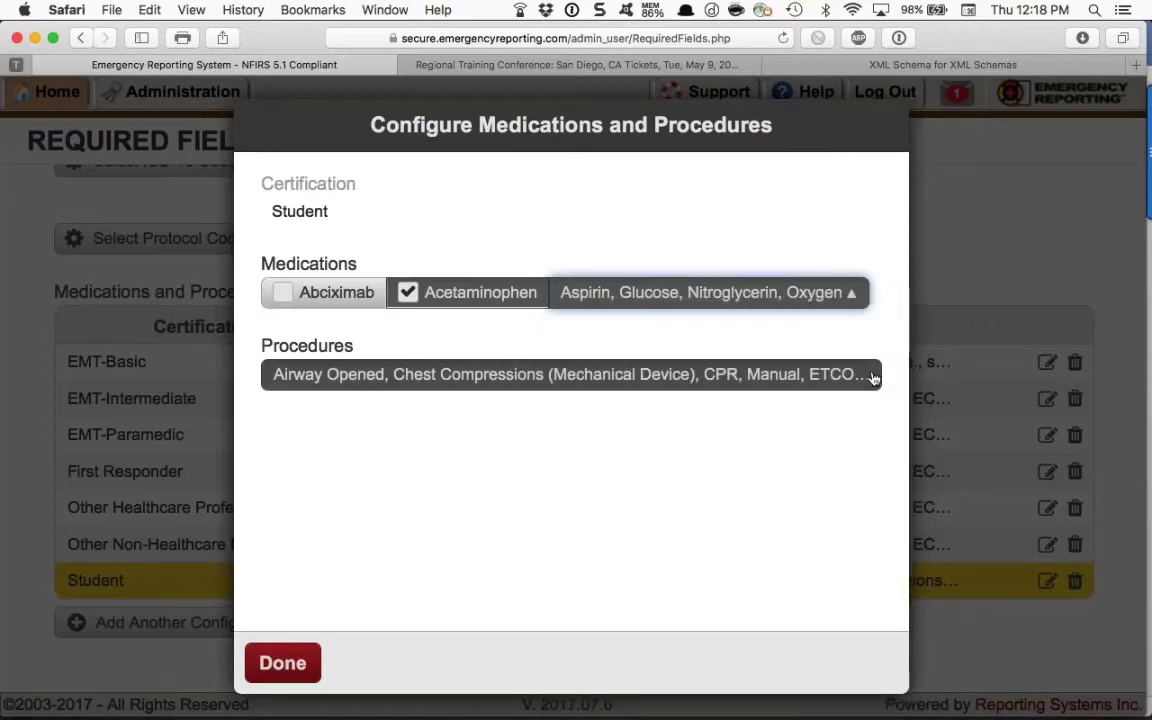
Look through the Student certification's procedure categories, expanding and collapsing the Chest/Thoracic group.
left_click(765, 374)
scroll(501, 463, "down", 4)
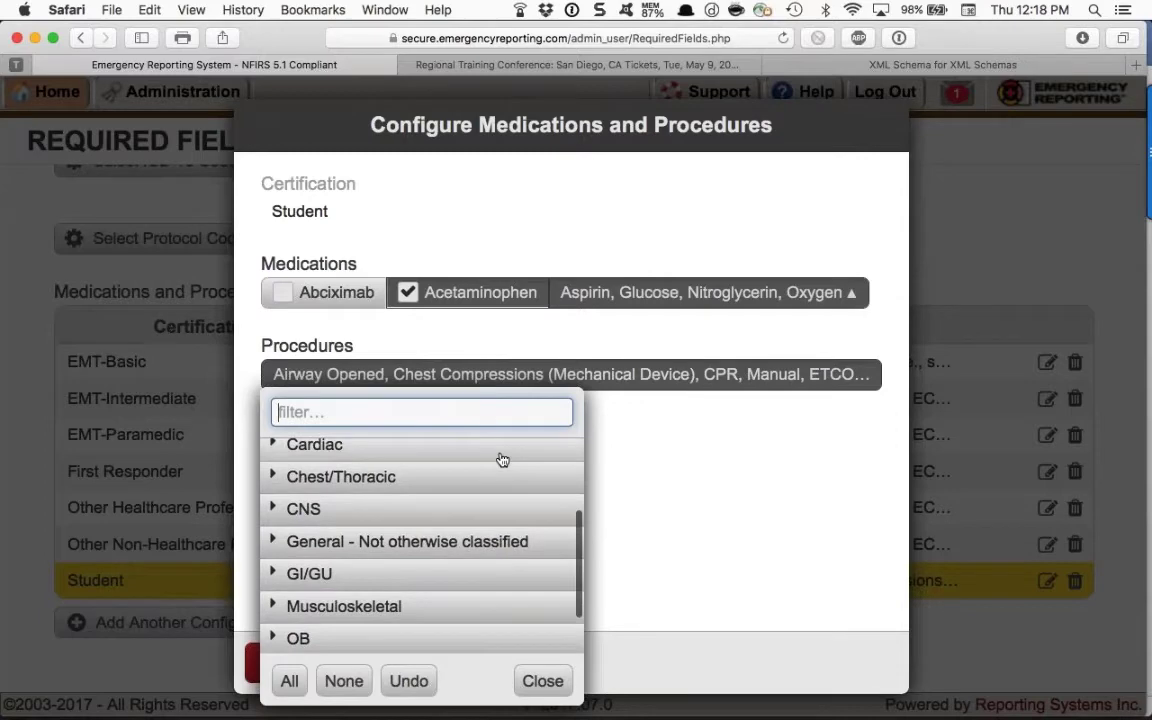
left_click(274, 479)
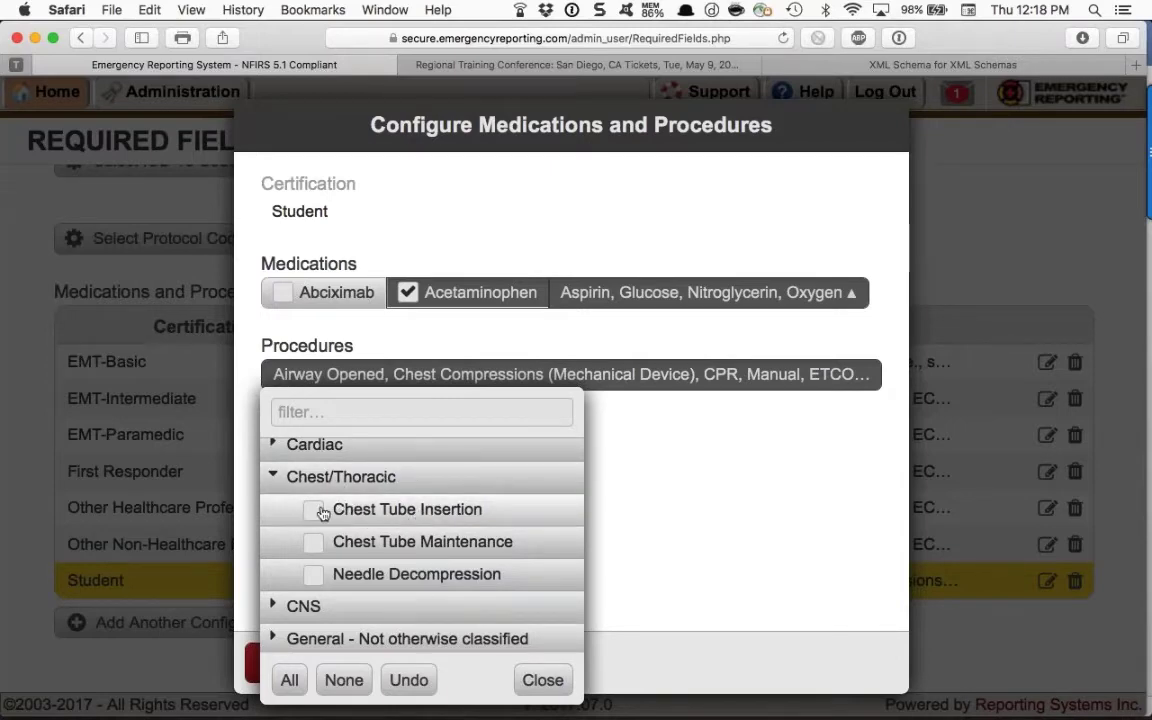
left_click(279, 480)
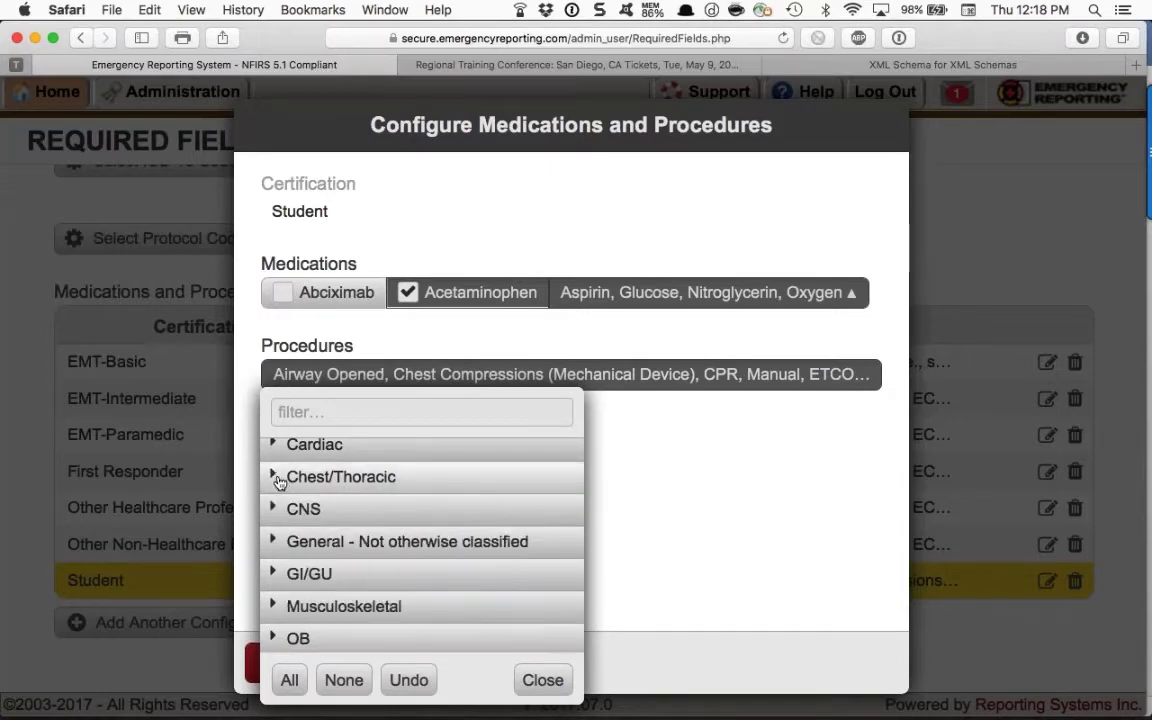
Close the list of procedures and finish the Student certification's medication and procedure configuration.
left_click(545, 680)
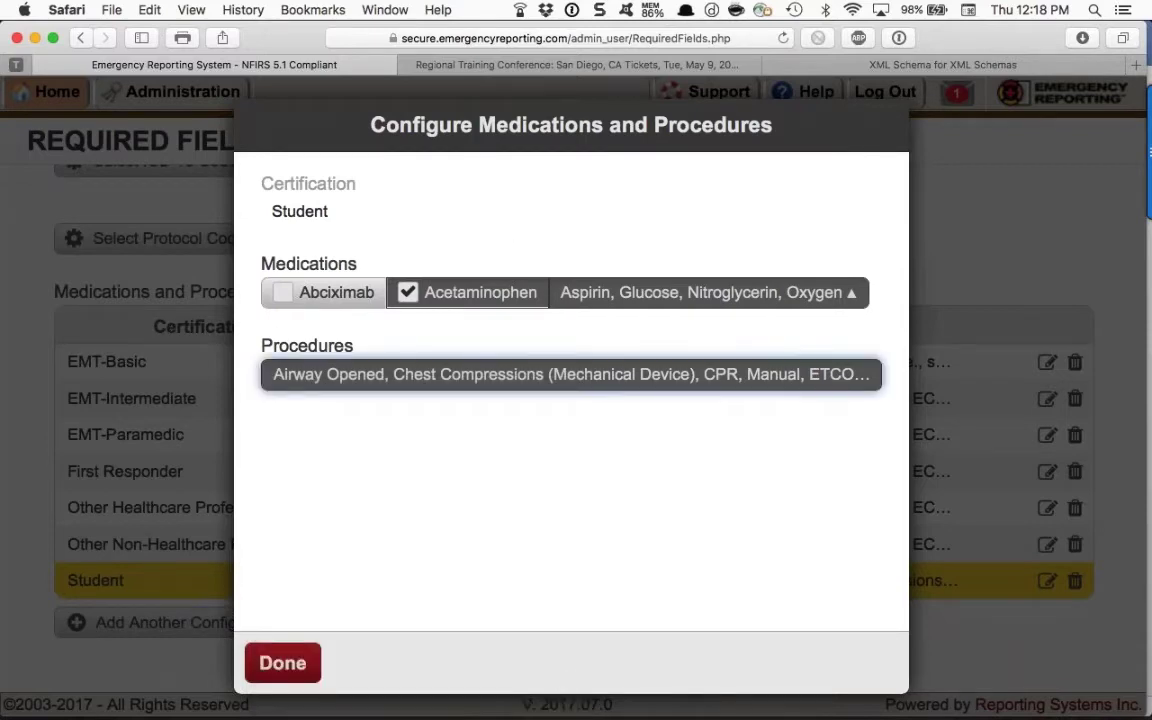
left_click(283, 664)
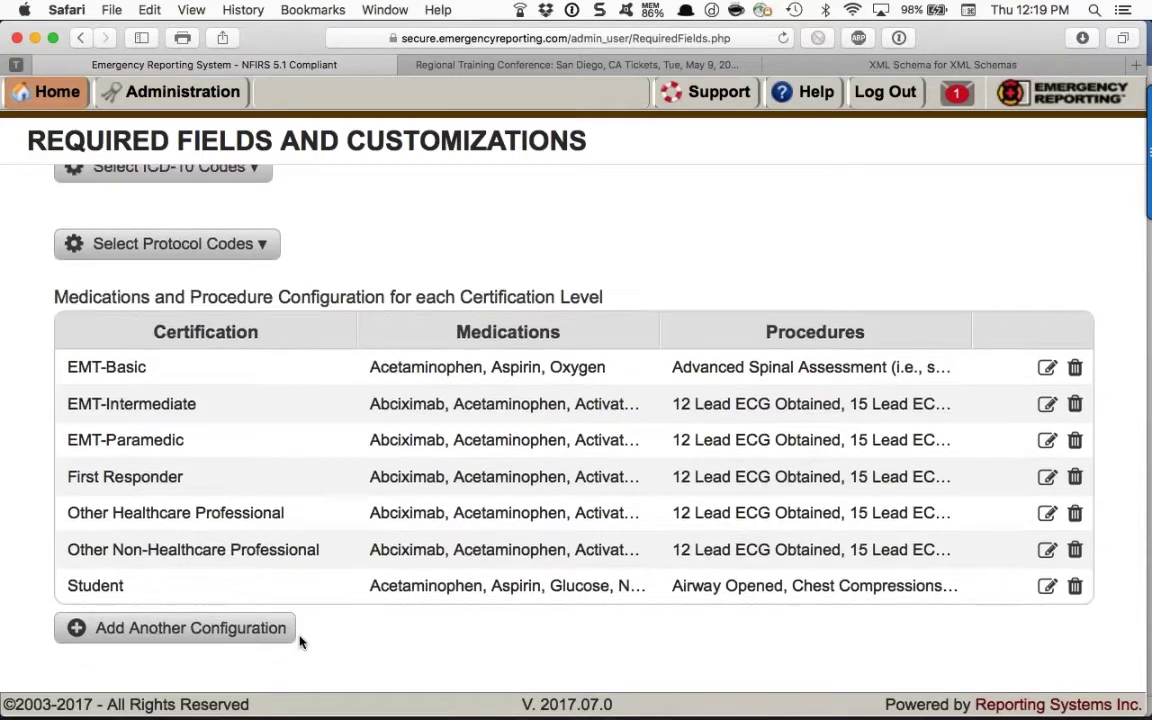
Open the Personnel settings from Administration and look through the NEMSIS entries in the list of certifications.
scroll(300, 642, "up", 2)
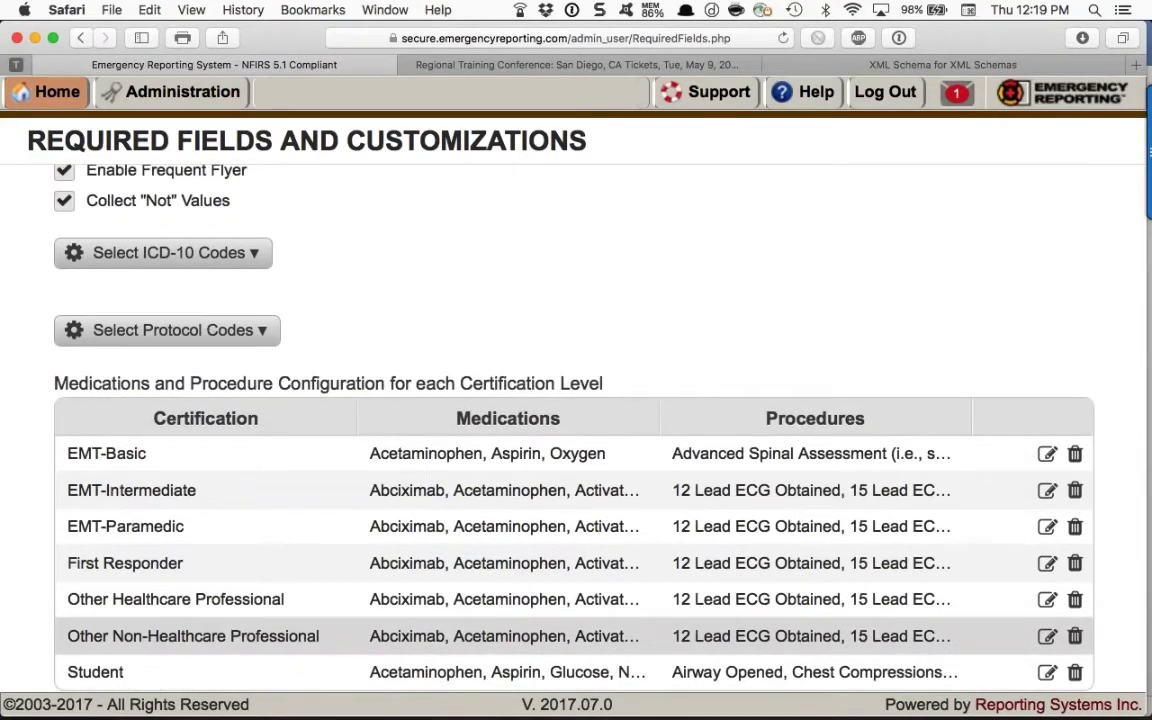
scroll(300, 642, "up", 3)
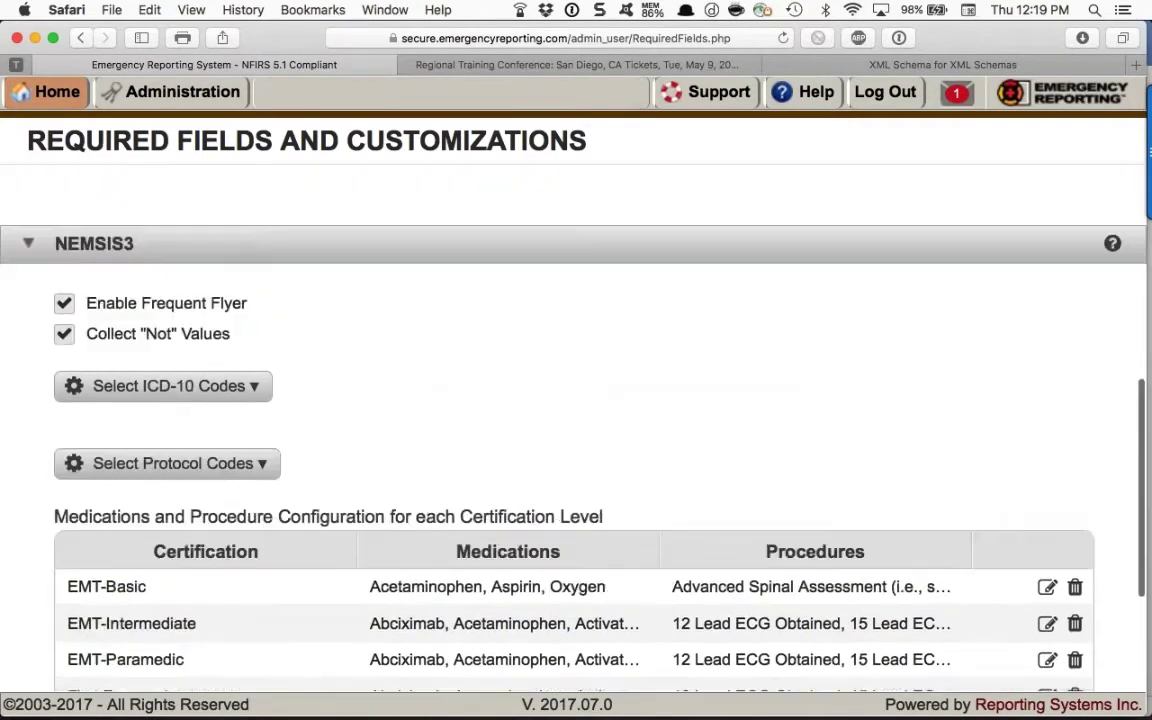
scroll(300, 642, "up", 3)
scroll(300, 642, "up", 5)
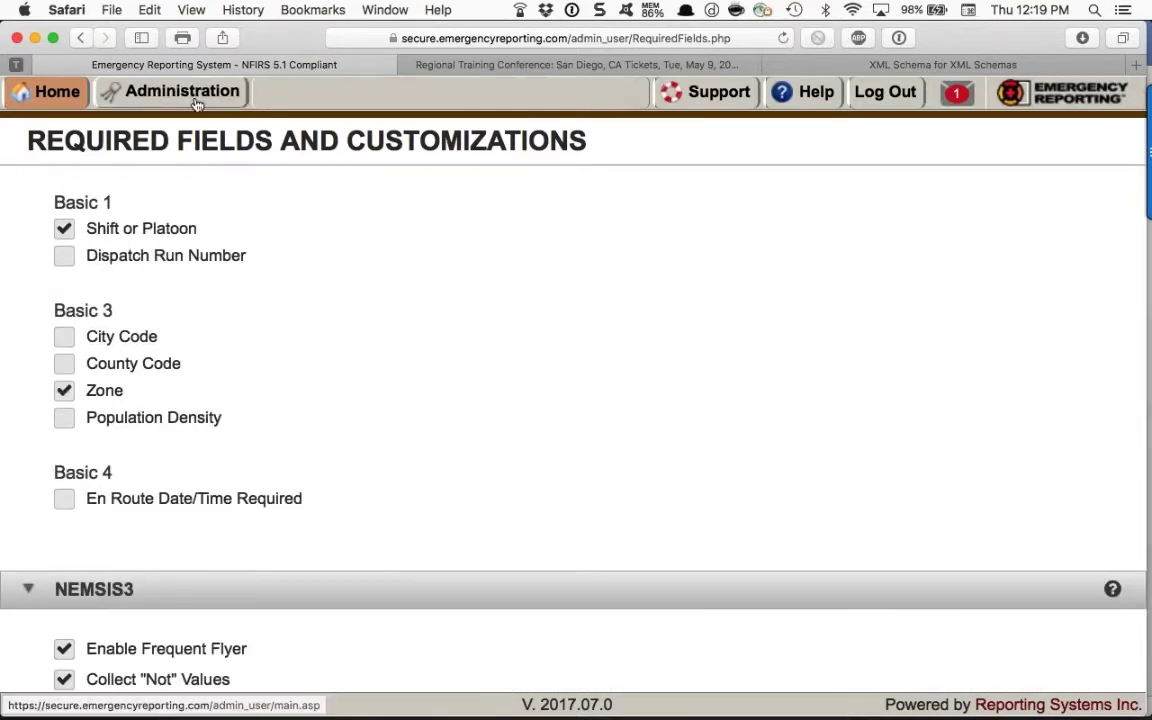
left_click(190, 94)
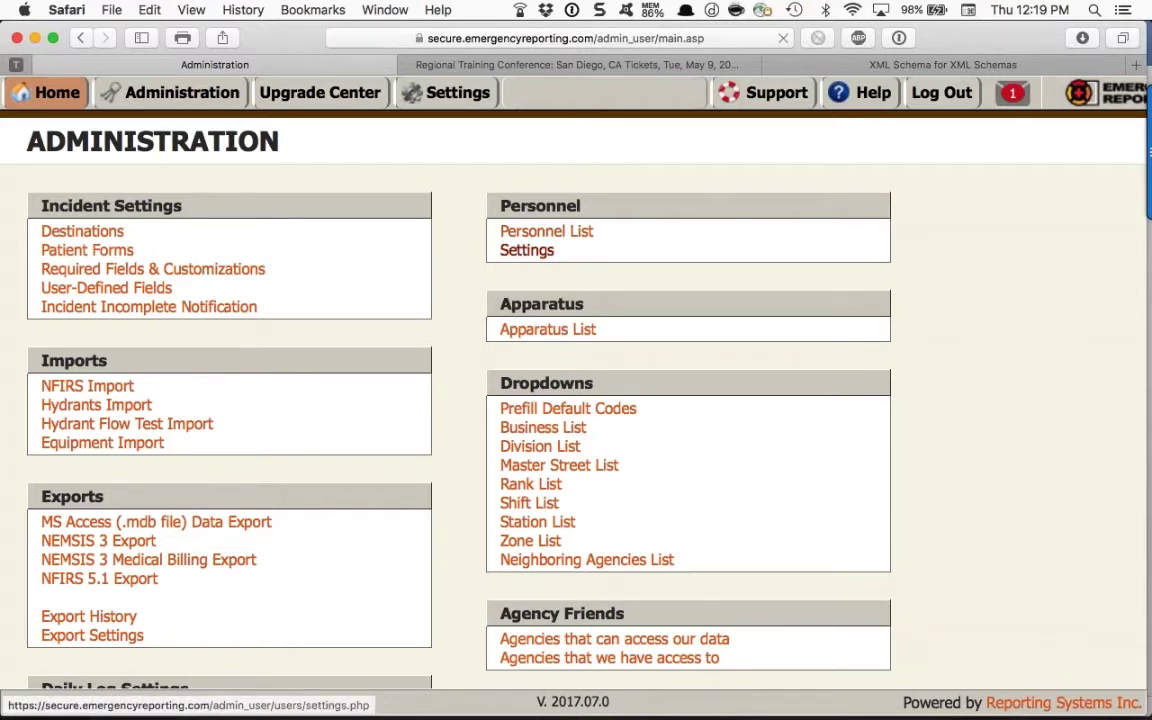
left_click(527, 250)
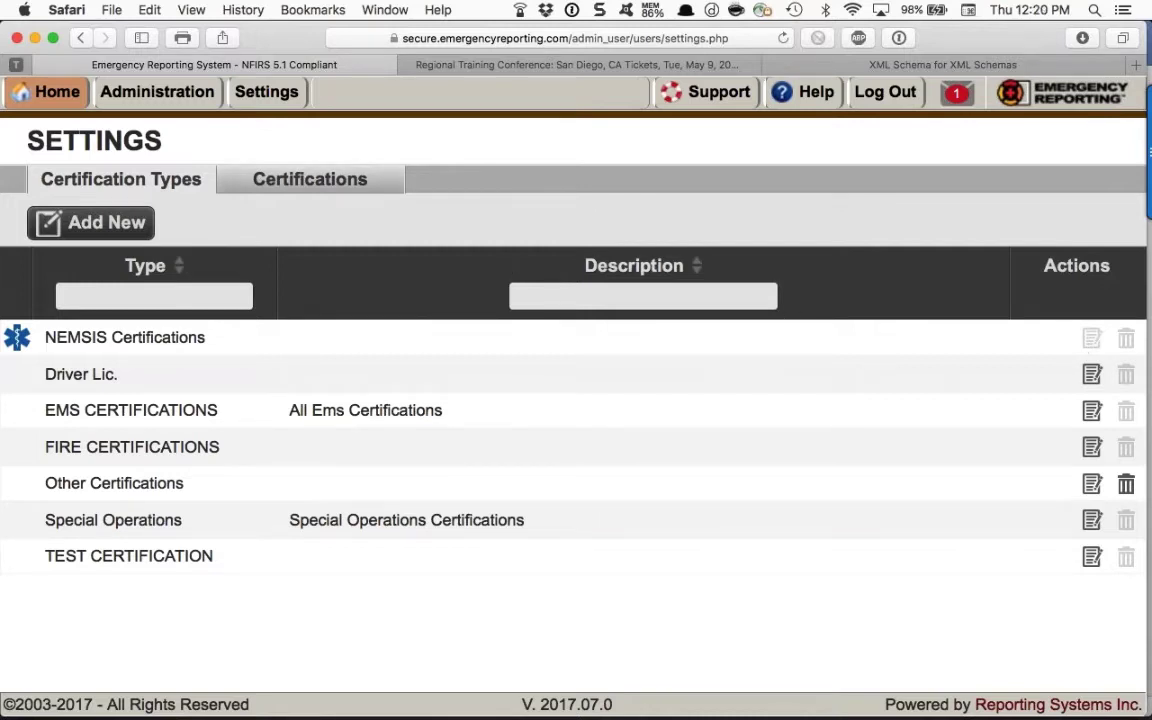
left_click(350, 183)
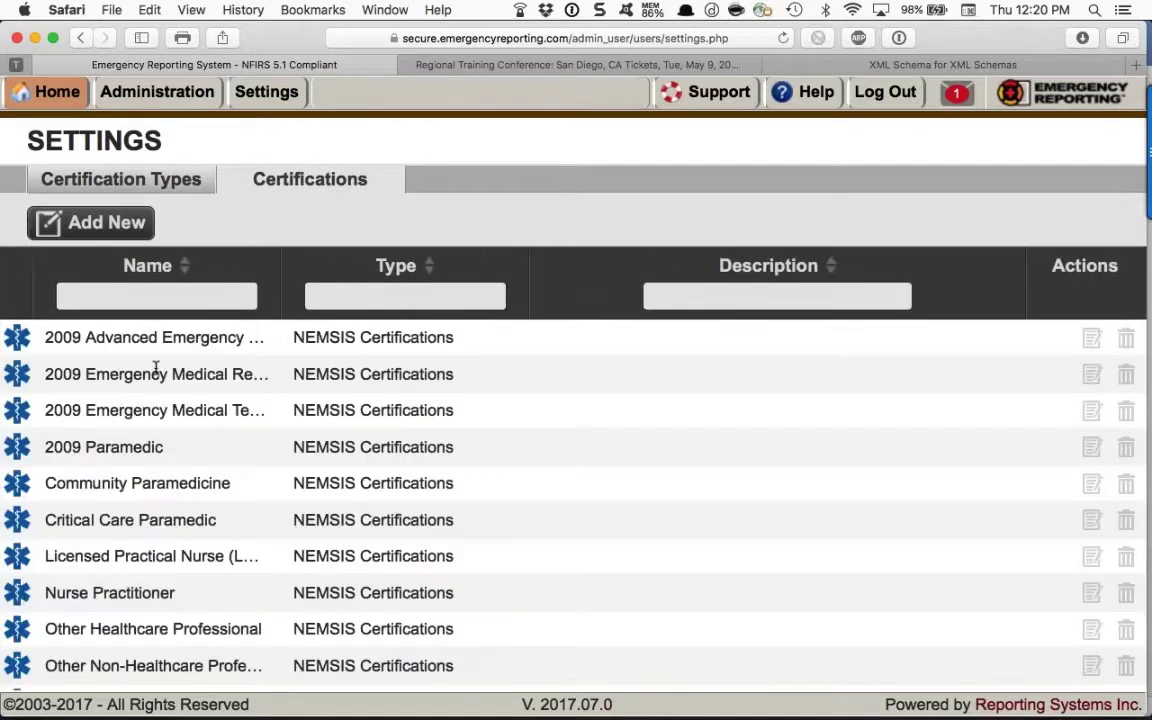
scroll(155, 340, "down", 1)
scroll(155, 340, "up", 1)
scroll(45, 352, "down", 2)
scroll(45, 352, "down", 3)
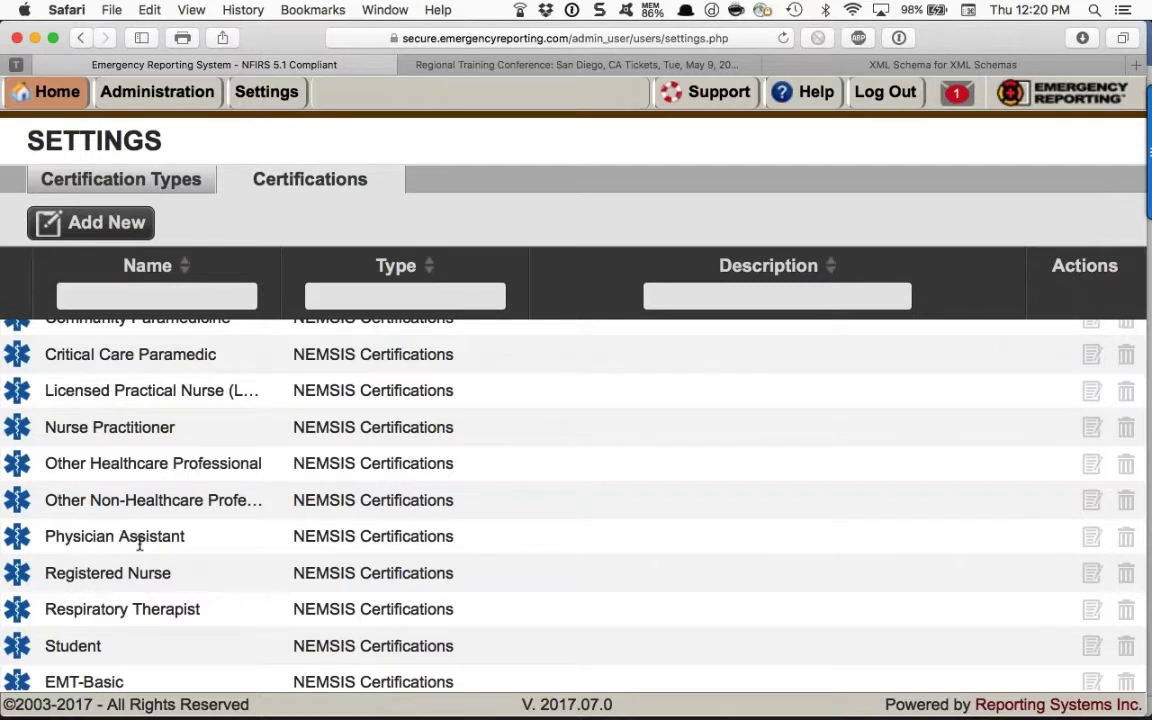
scroll(140, 543, "down", 1)
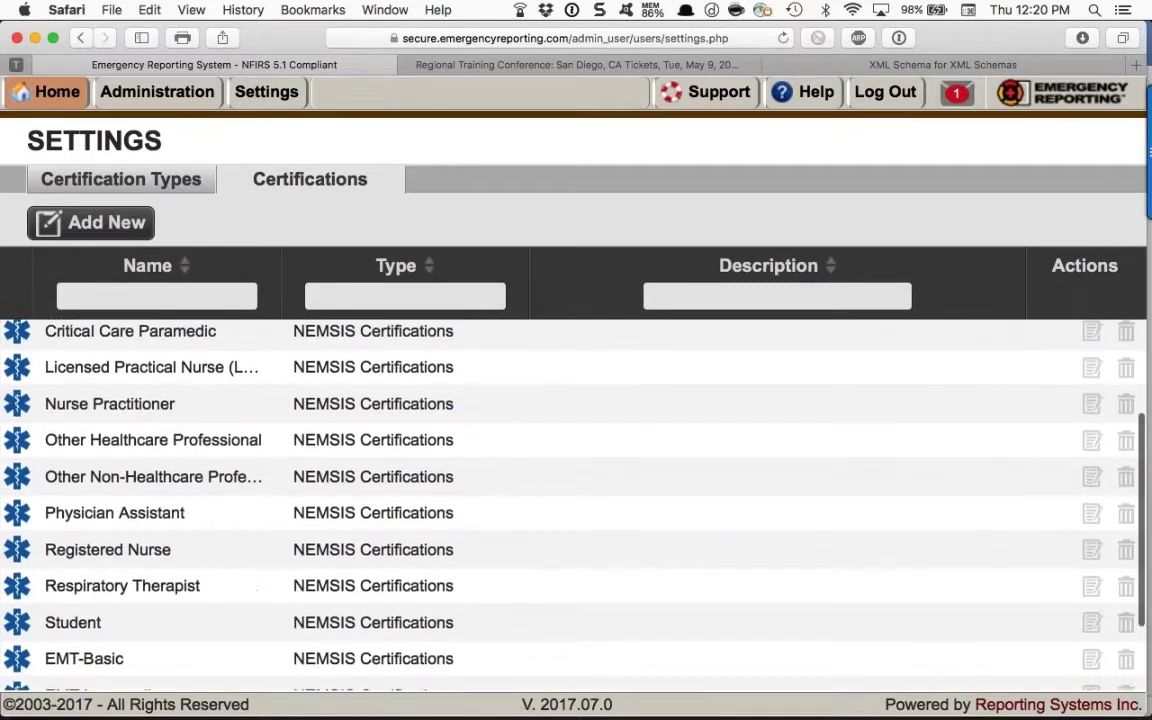
scroll(516, 500, "down", 2)
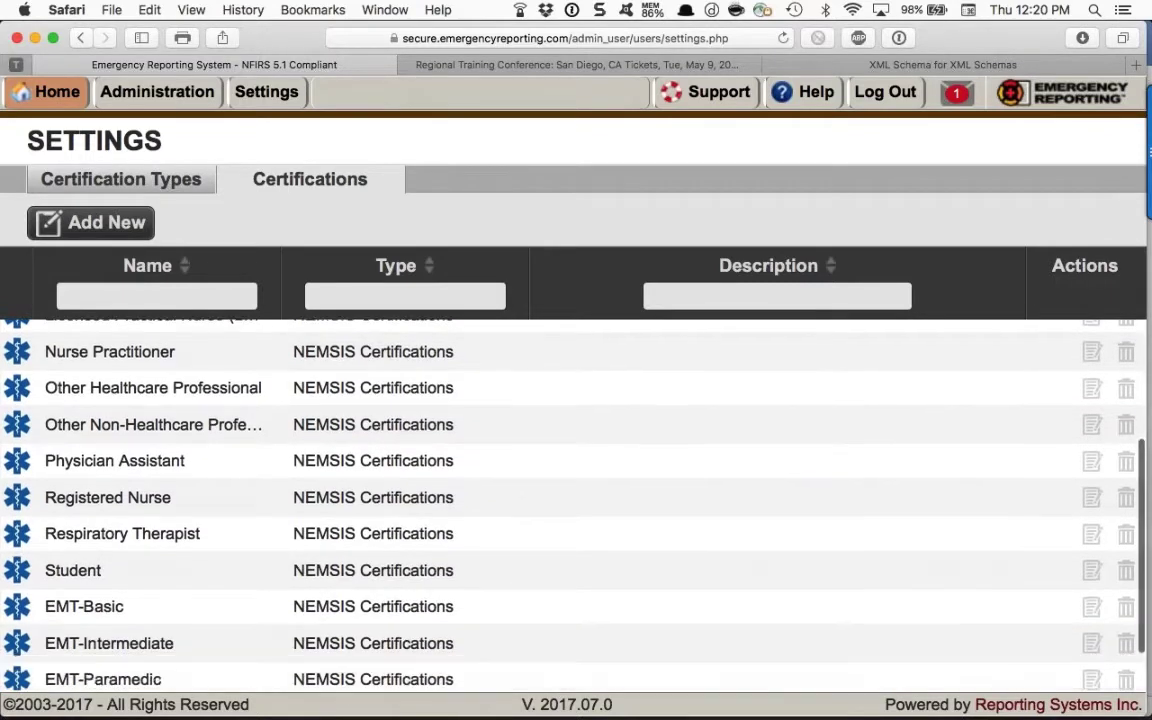
scroll(573, 500, "down", 1)
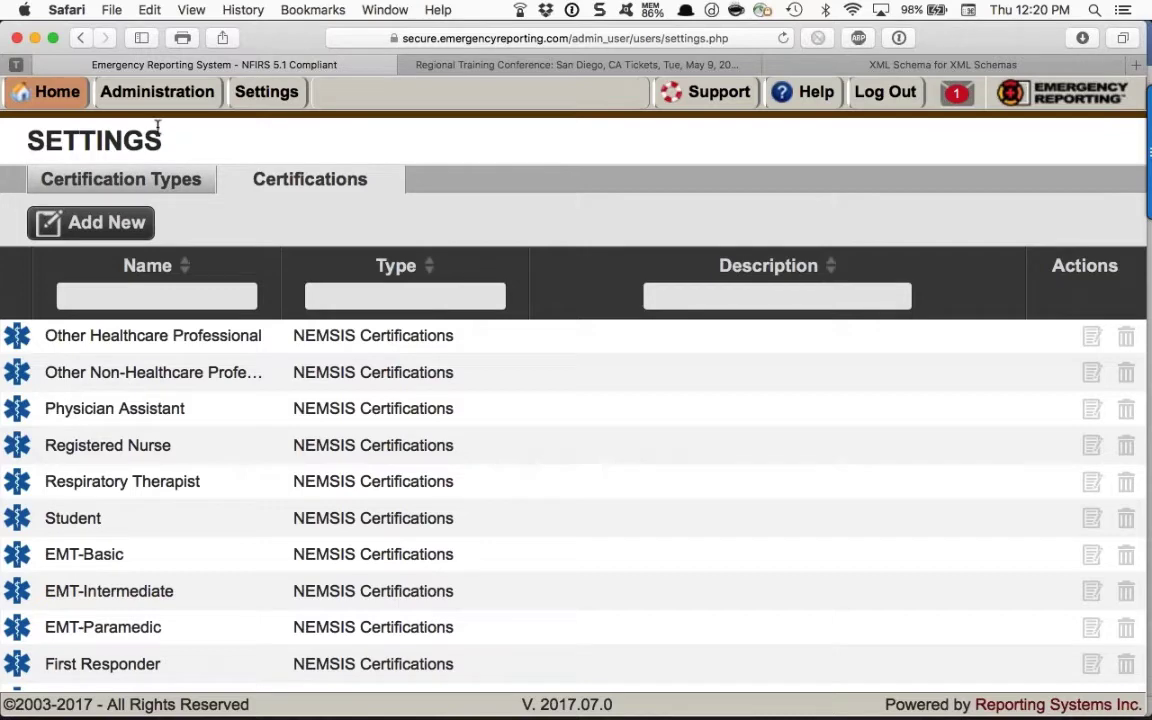
Open the second person's record in the Personnel List and go to their certifications from the EMS Certification Level field.
left_click(165, 95)
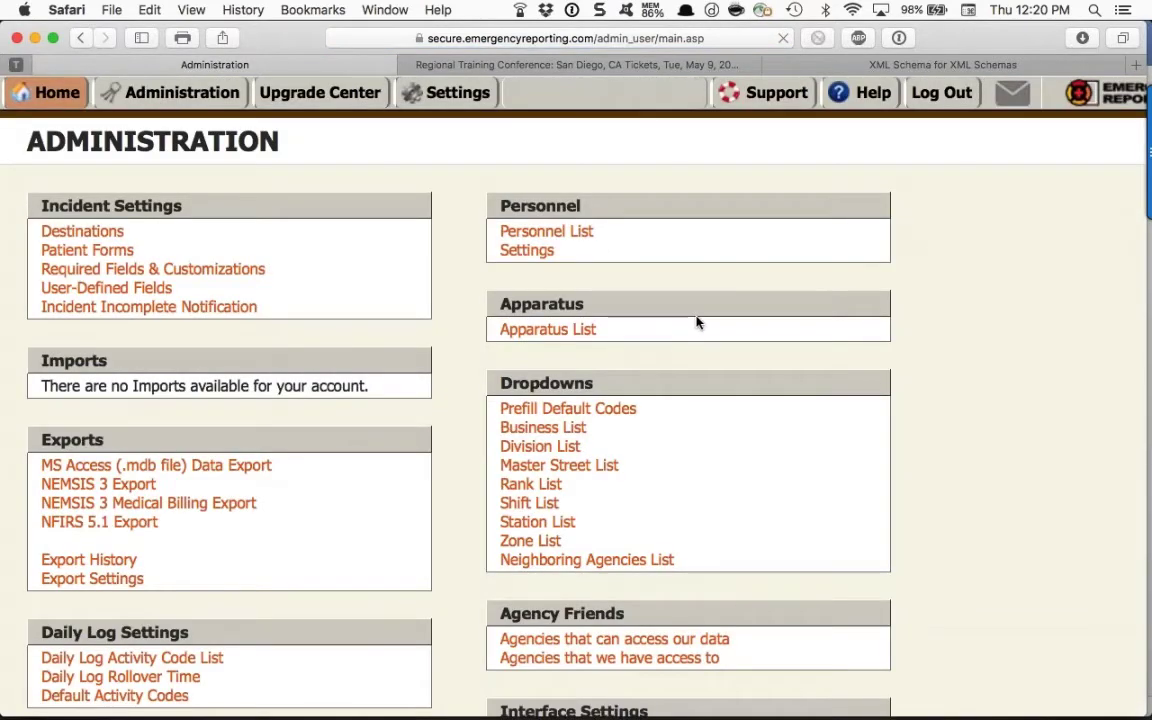
left_click(548, 232)
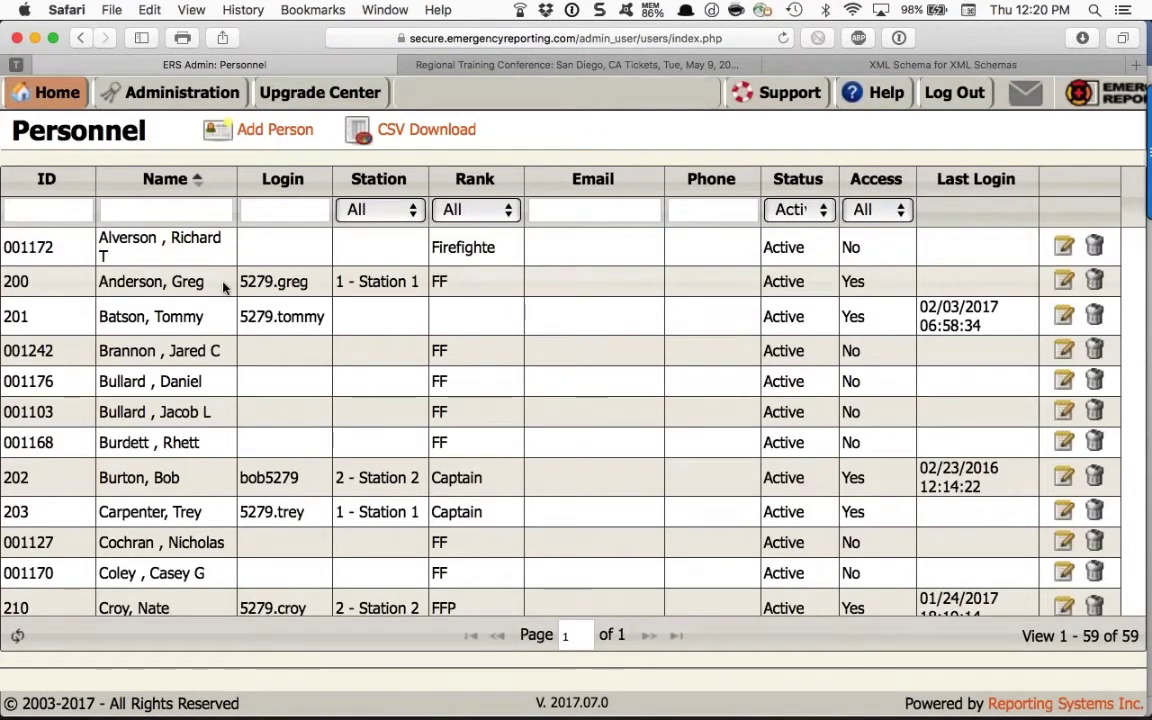
left_click(223, 287)
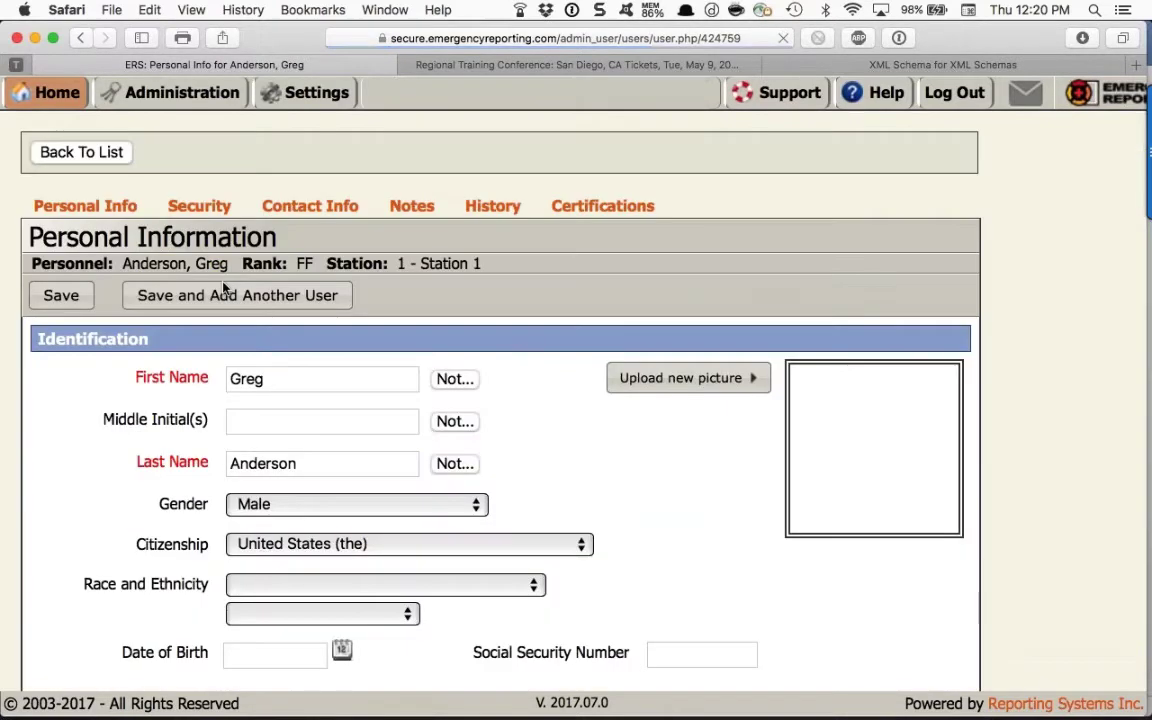
scroll(223, 287, "down", 2)
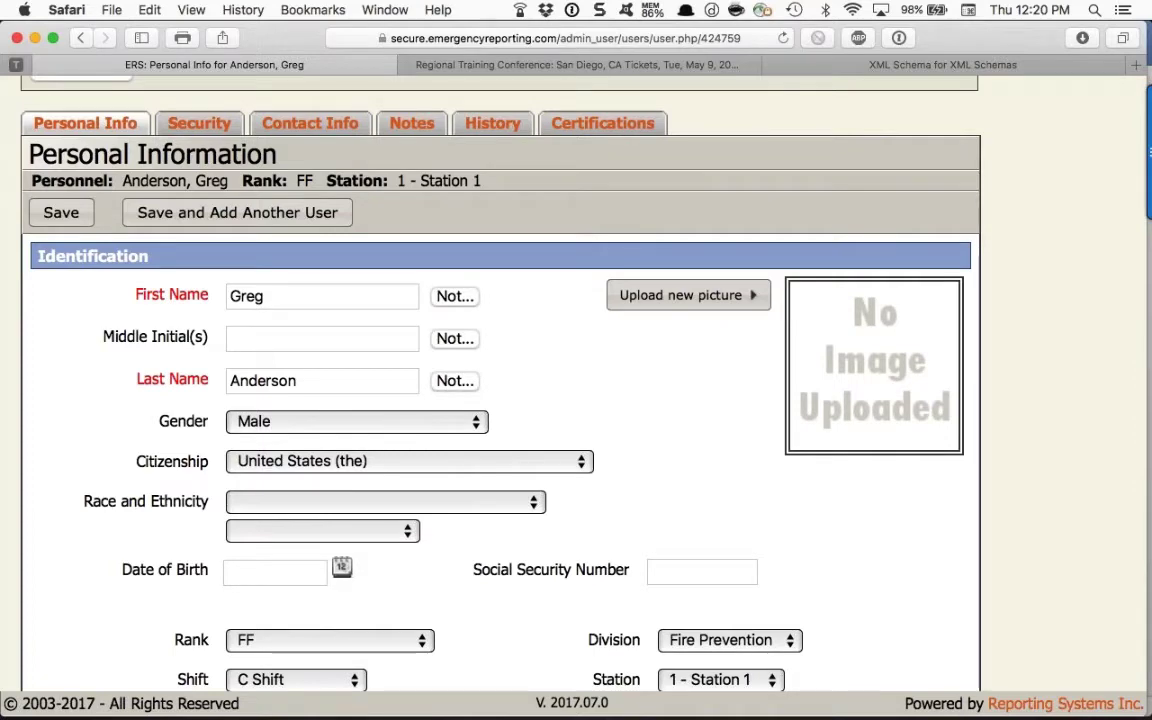
scroll(451, 420, "down", 6)
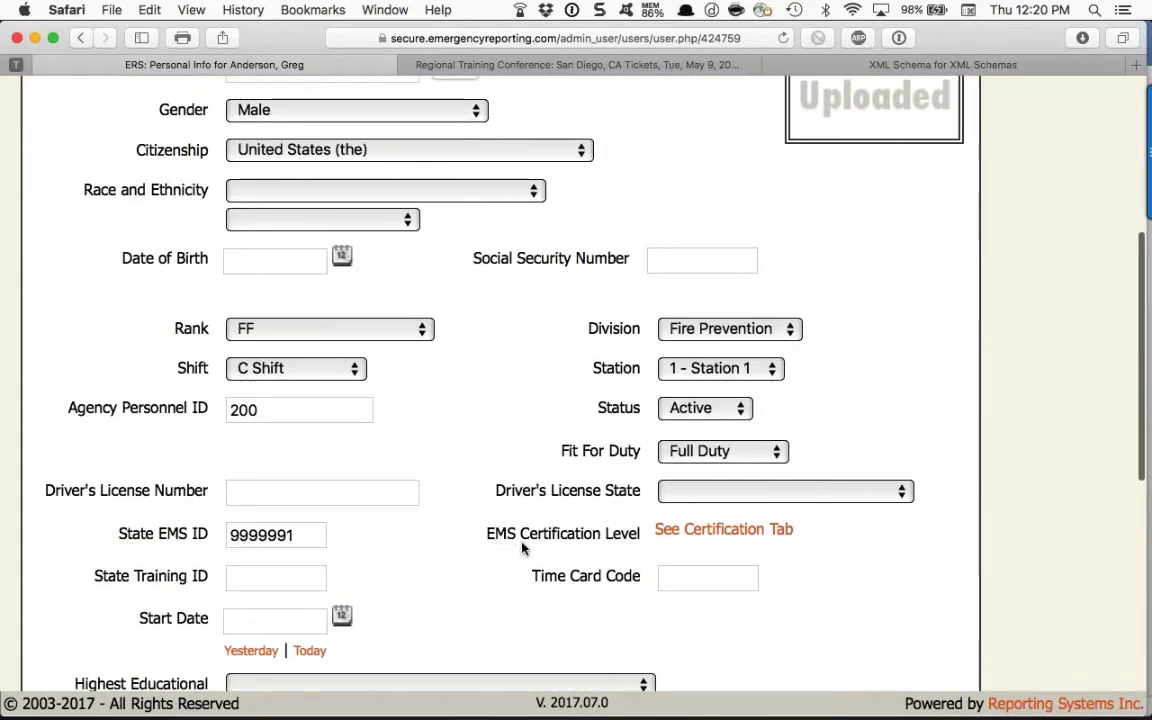
left_click(674, 538)
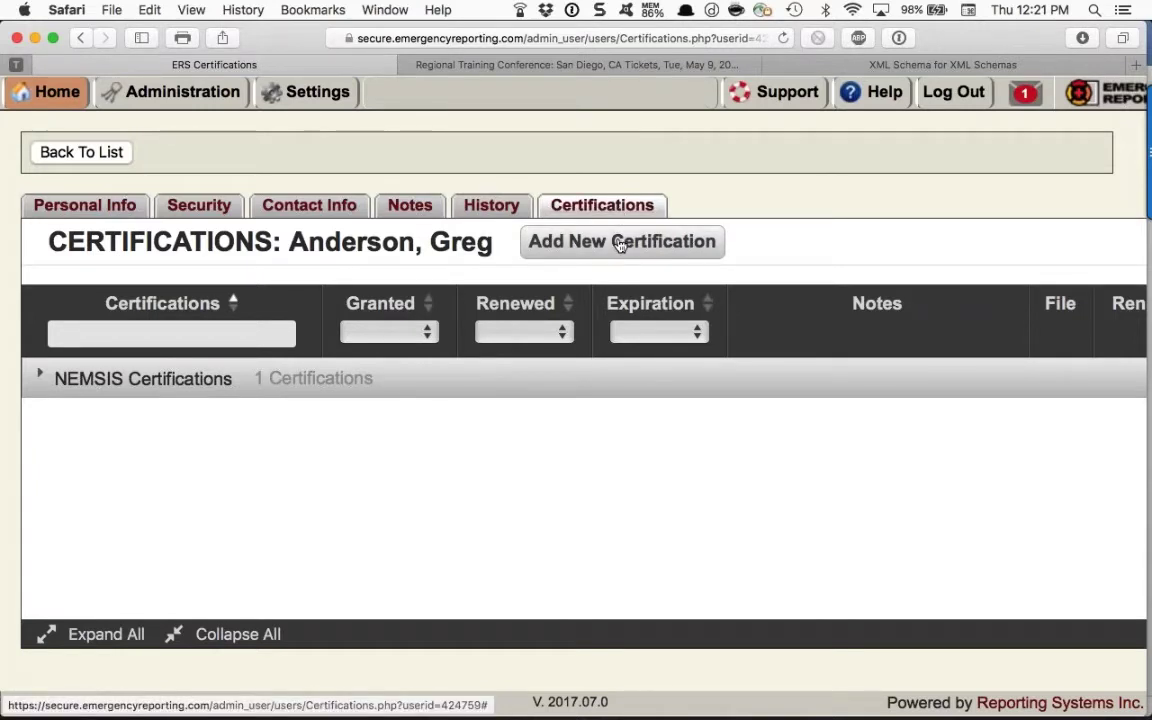
Delete the 2009 Paramedic entry from this person's NEMSIS Certifications group and confirm the deletion.
left_click(40, 376)
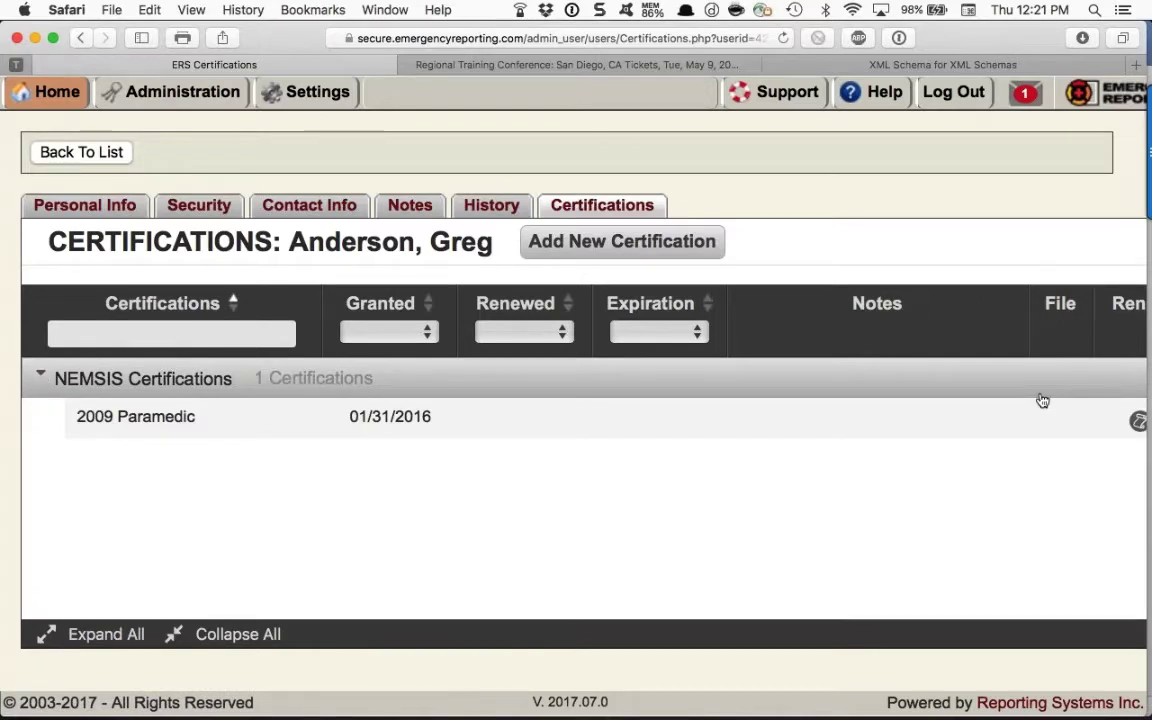
scroll(1042, 400, "down", 2)
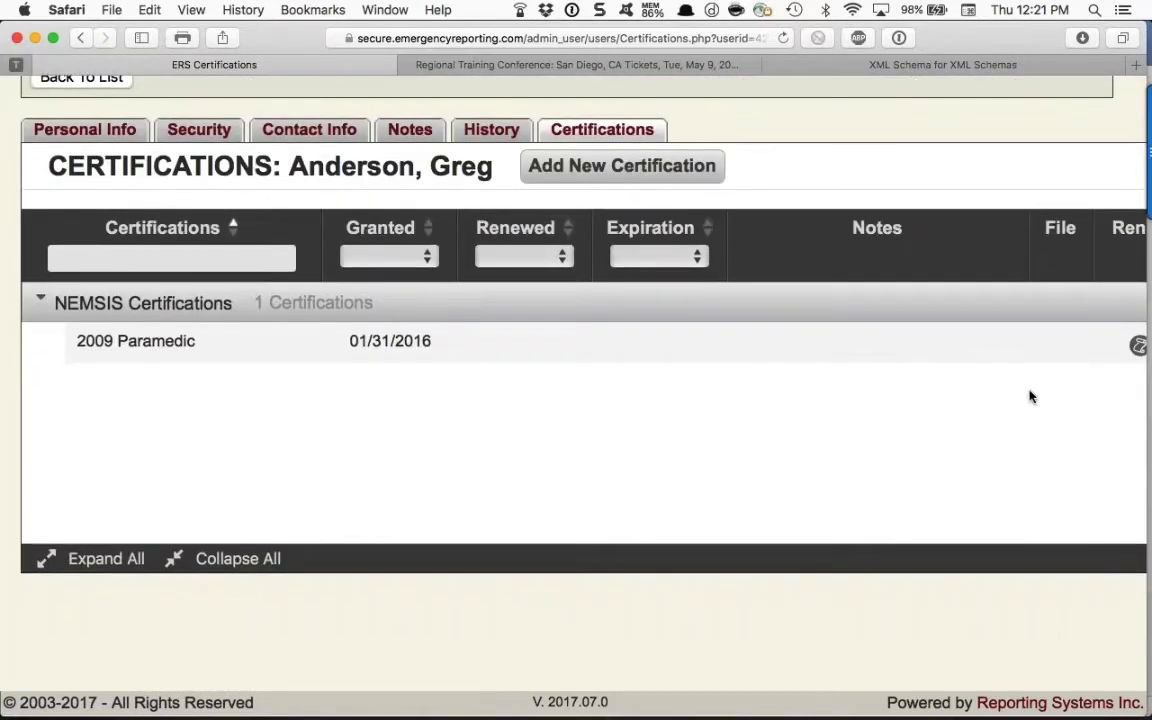
key("super+minus")
left_click(1077, 304)
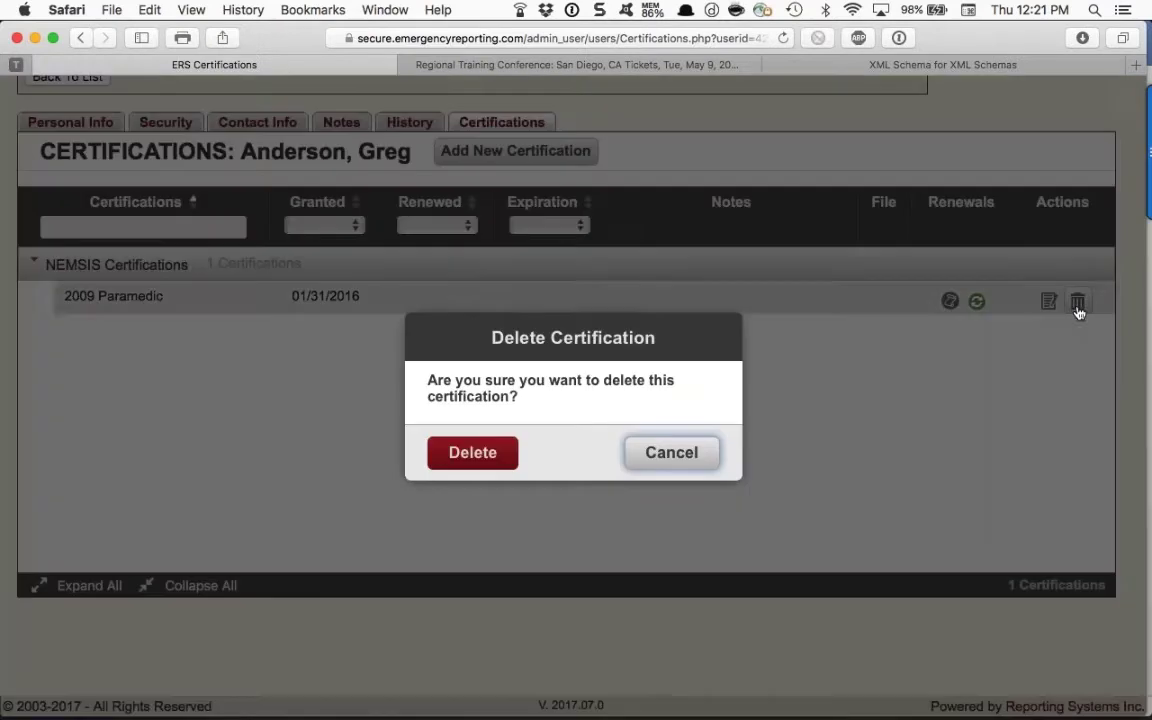
left_click(470, 453)
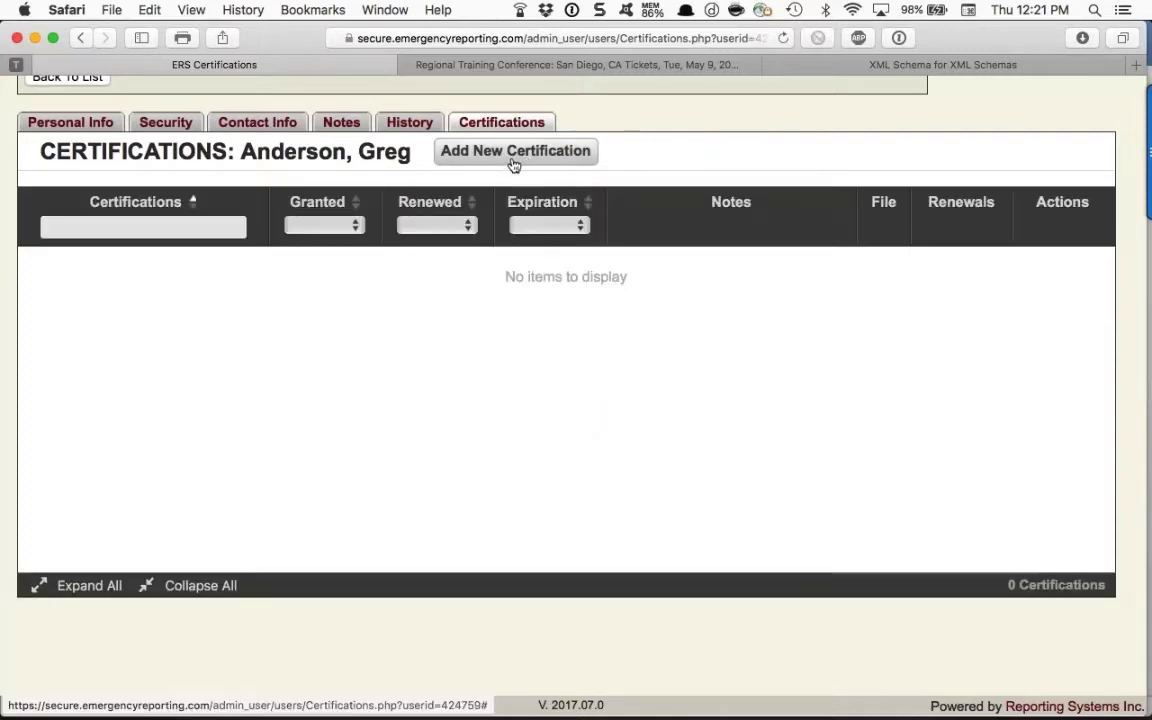
Start a new certification for this person with type NEMSIS Certifications and name 2009 Paramedic.
left_click(513, 163)
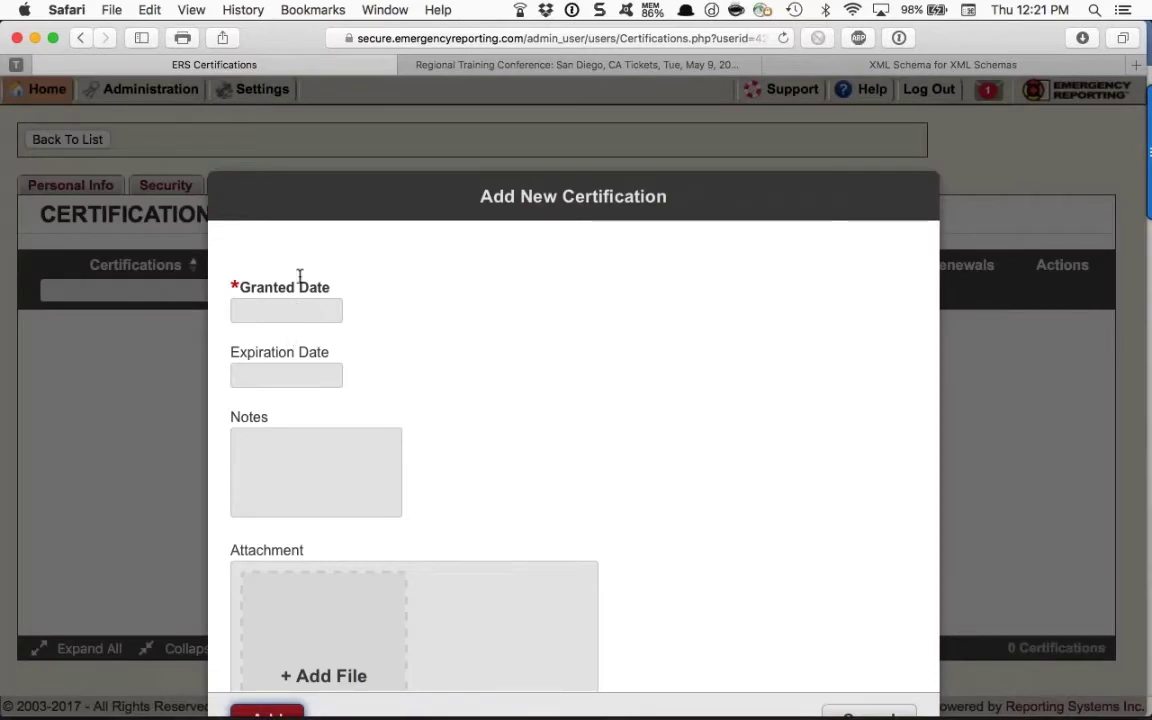
left_click_drag(334, 193, 337, 106)
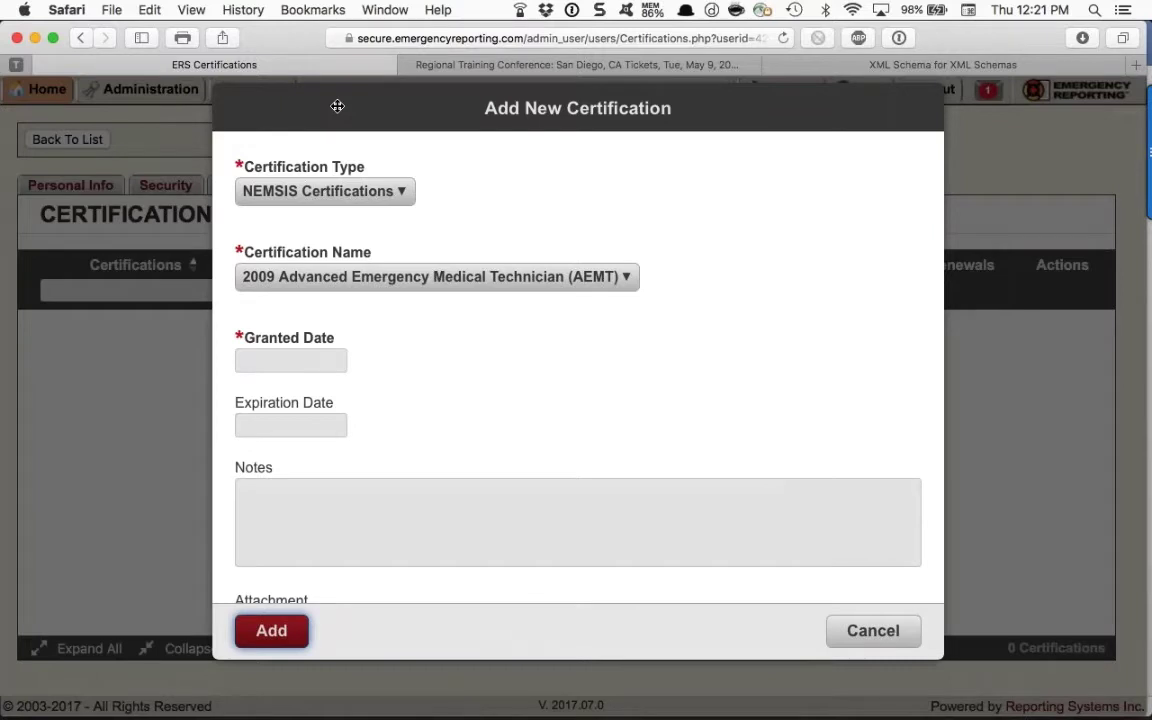
left_click(363, 185)
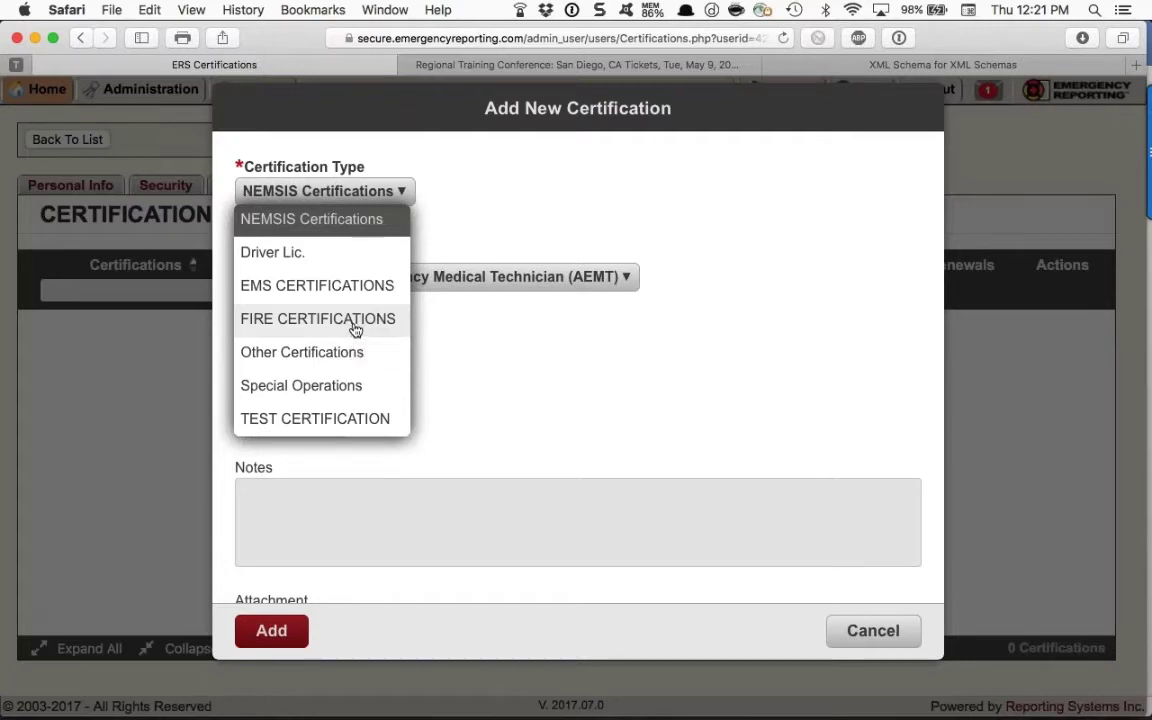
left_click(358, 230)
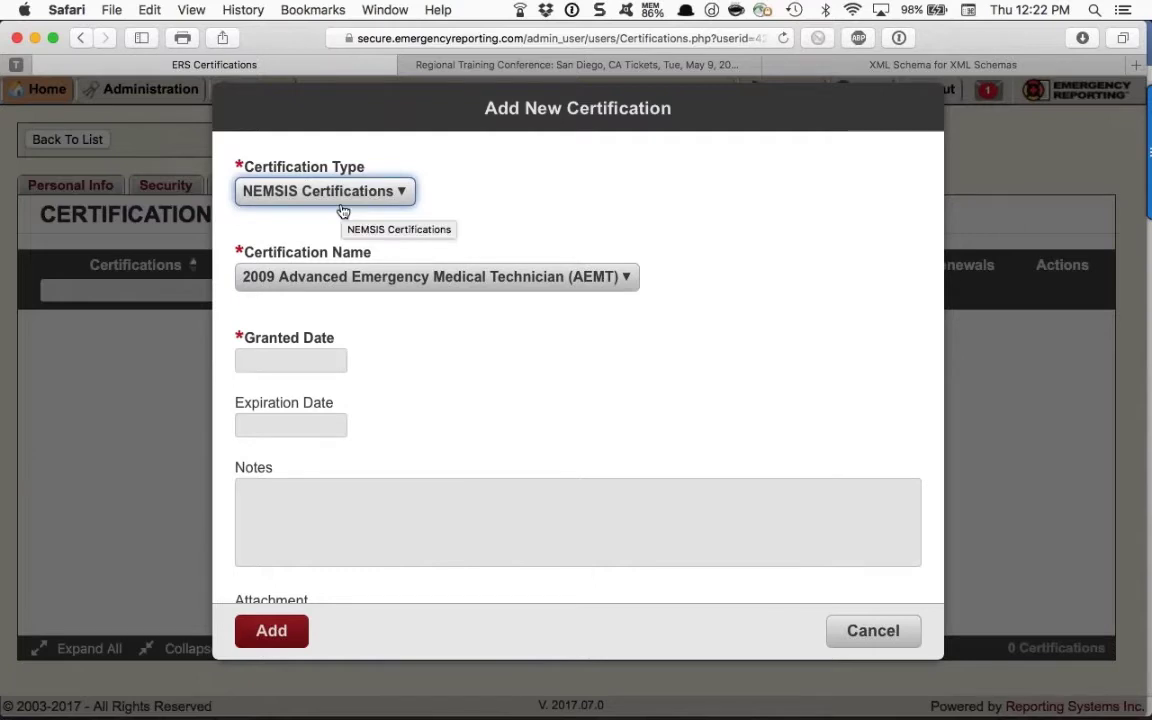
left_click(330, 287)
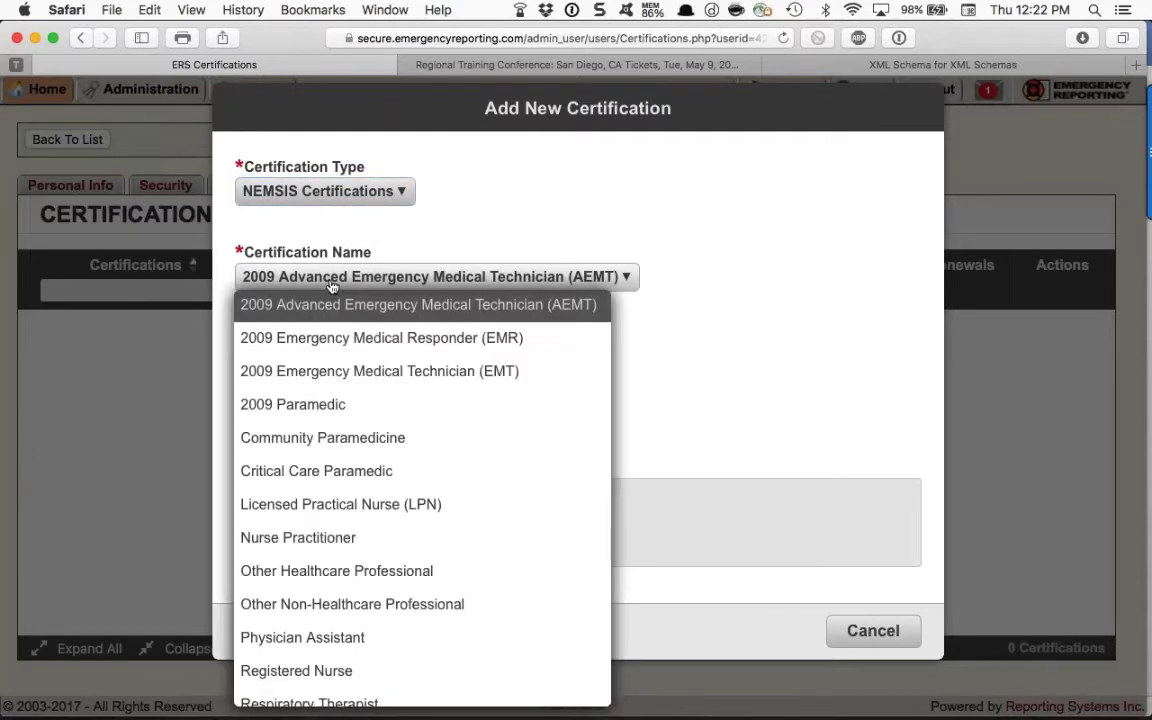
left_click(320, 402)
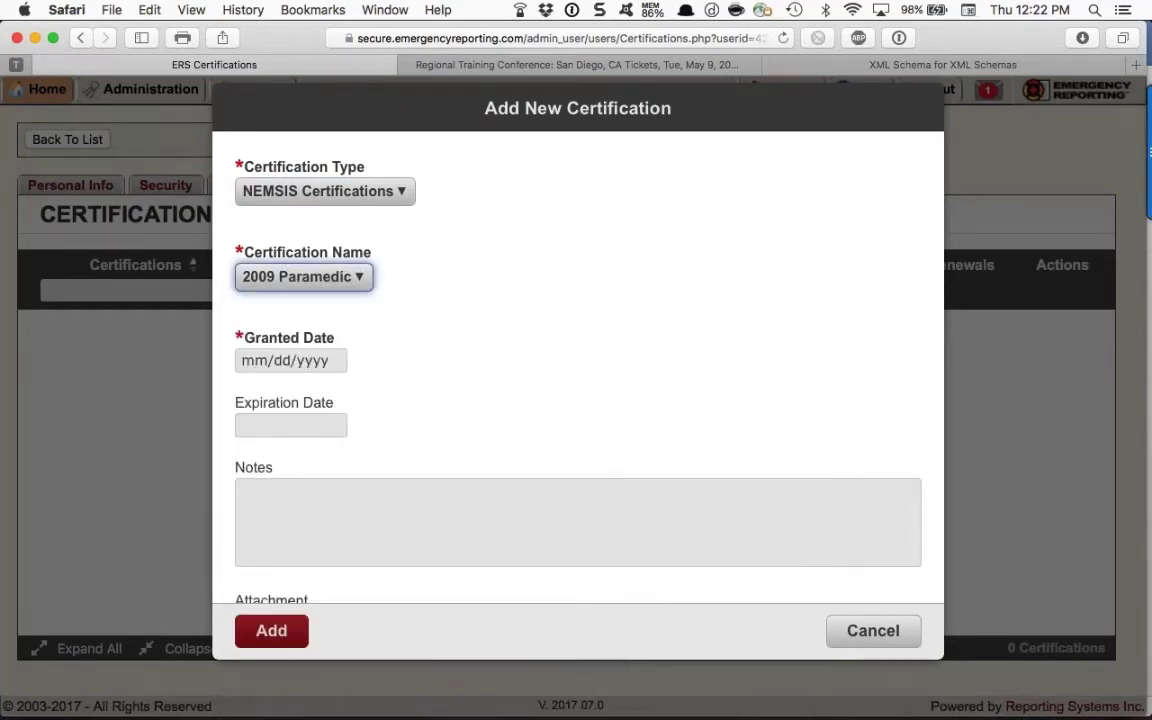
Set the new certification's granted date to 01/01/2017.
left_click(300, 362)
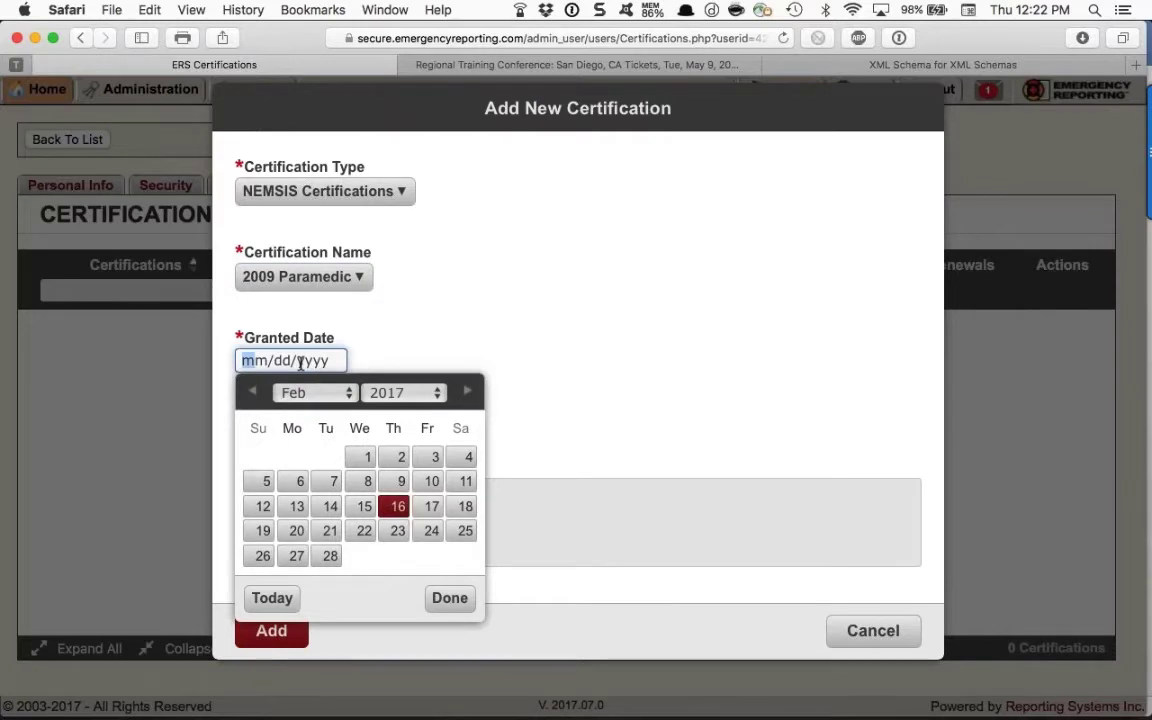
left_click(252, 392)
left_click(266, 459)
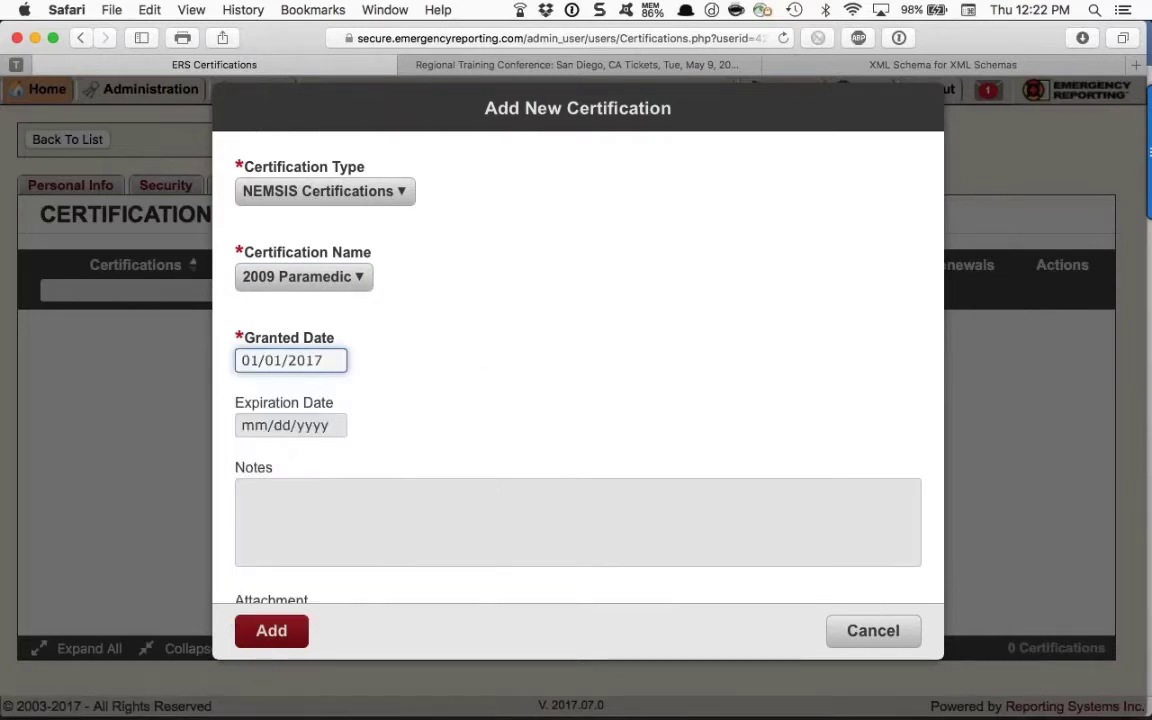
Set the new certification's expiration date to 03/31/2019 and add the certification to the person's record.
left_click(320, 426)
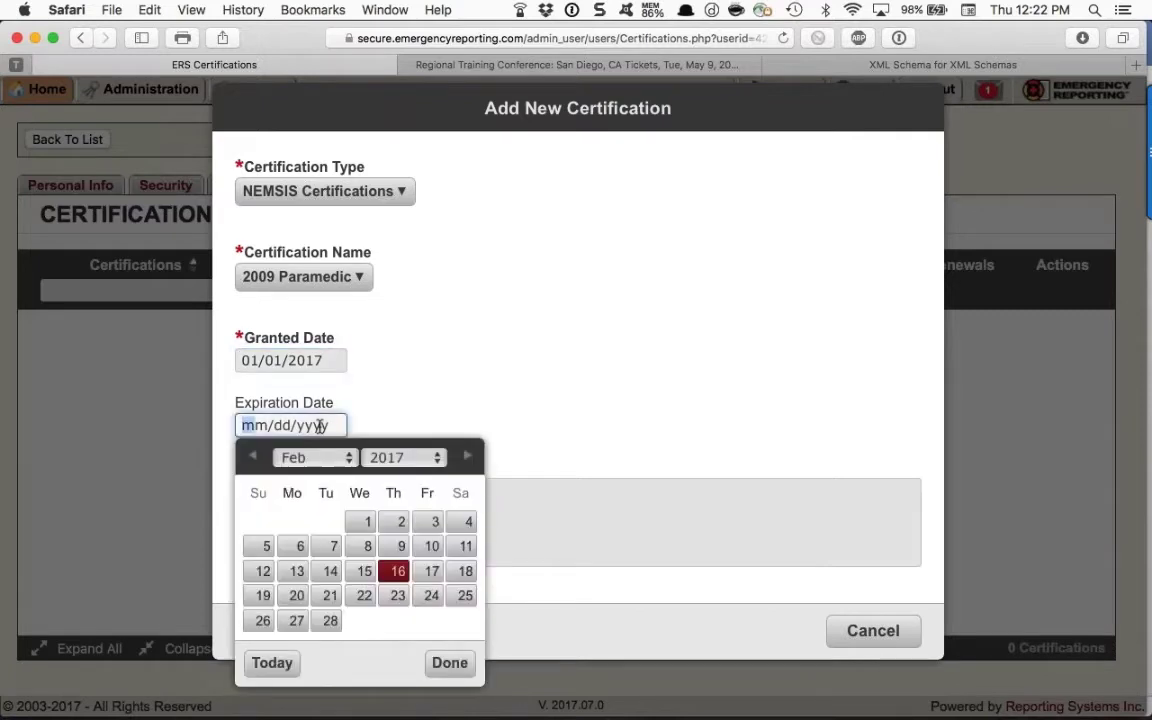
left_click(430, 459)
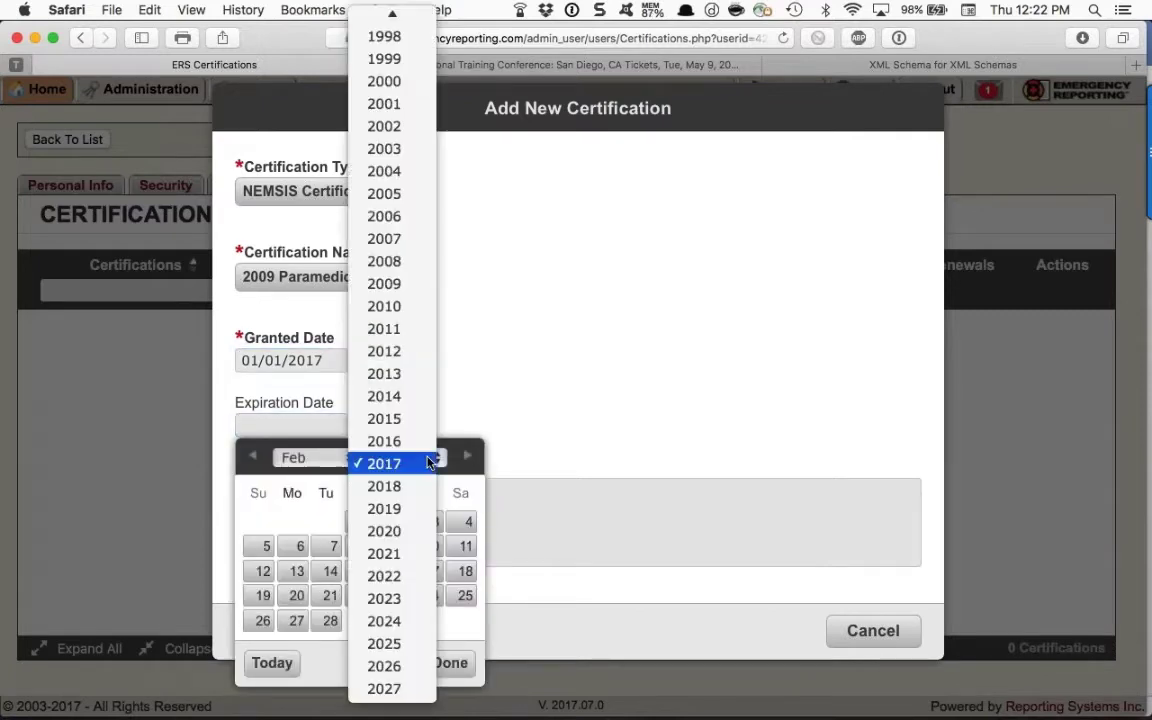
left_click(405, 508)
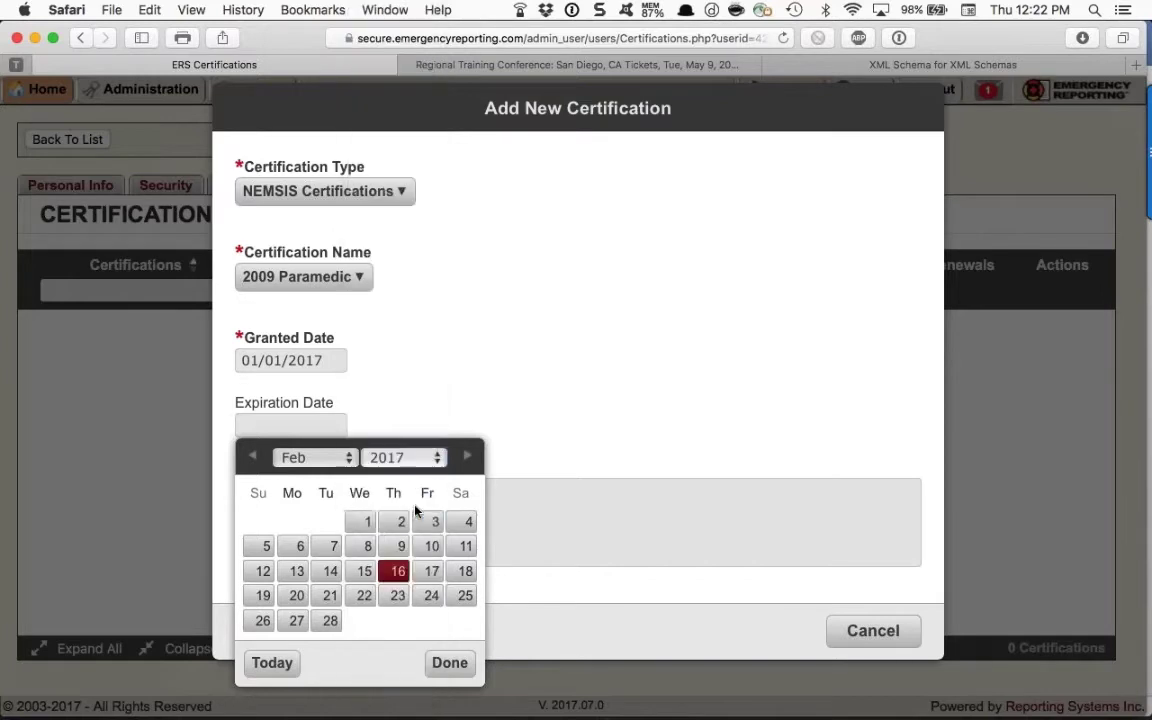
left_click(346, 457)
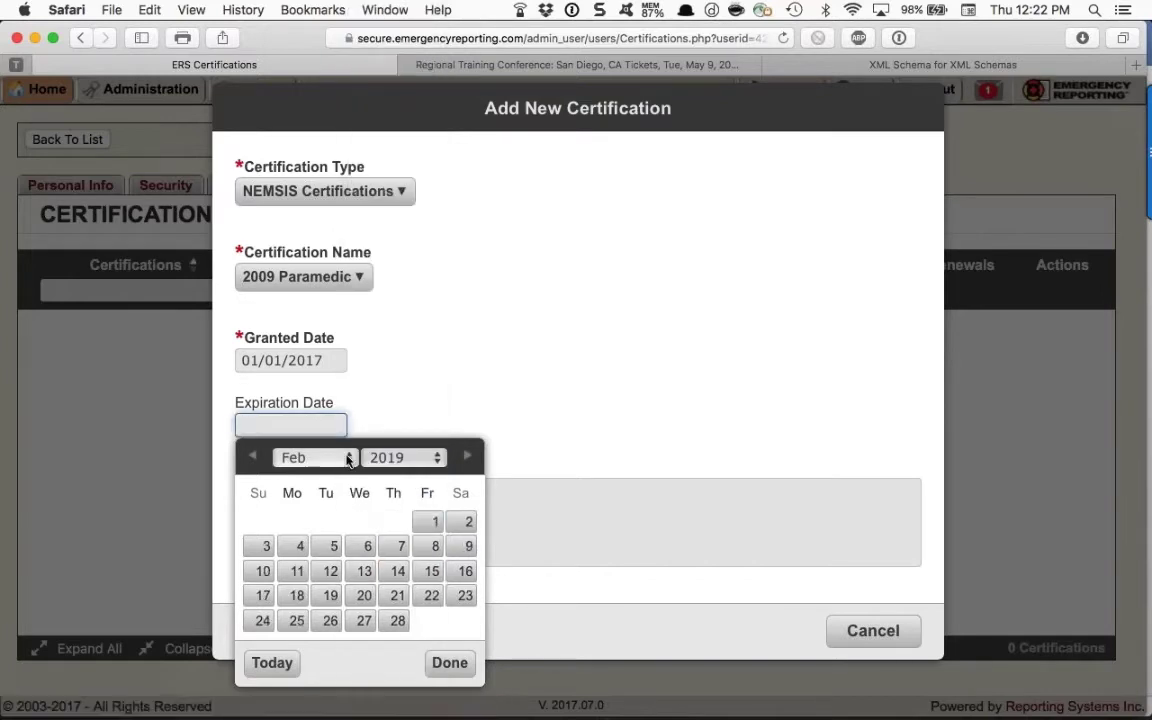
left_click(328, 488)
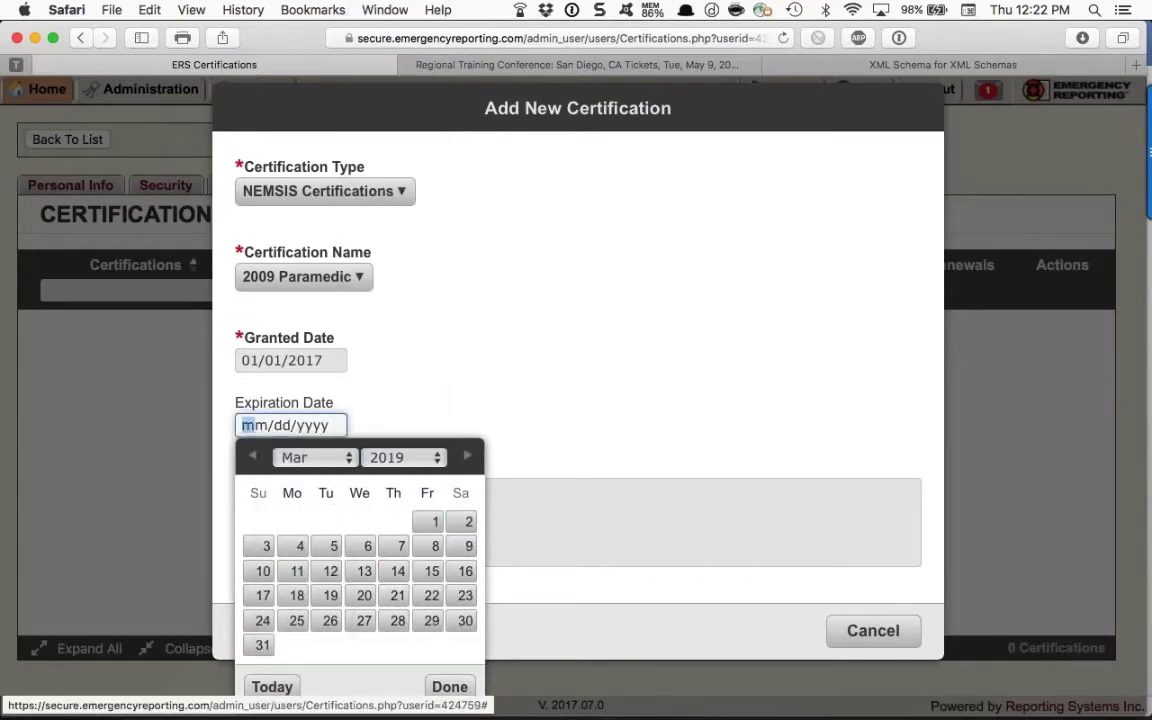
left_click(263, 647)
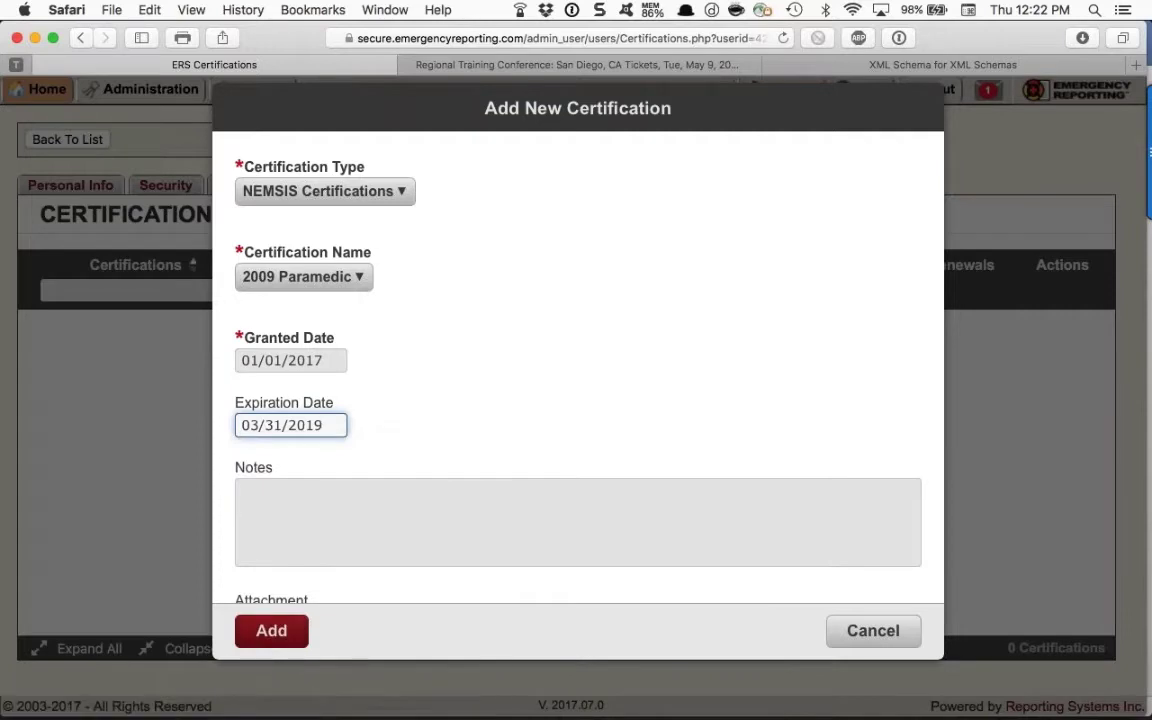
scroll(578, 370, "down", 4)
scroll(578, 370, "down", 1)
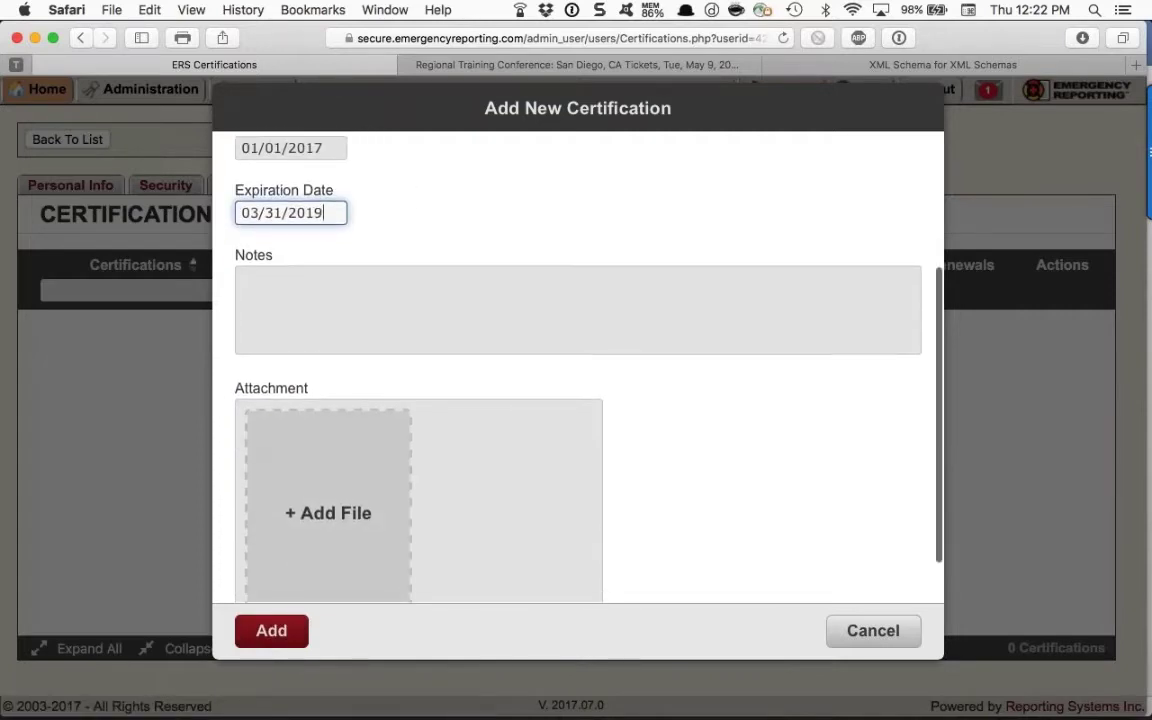
left_click(272, 632)
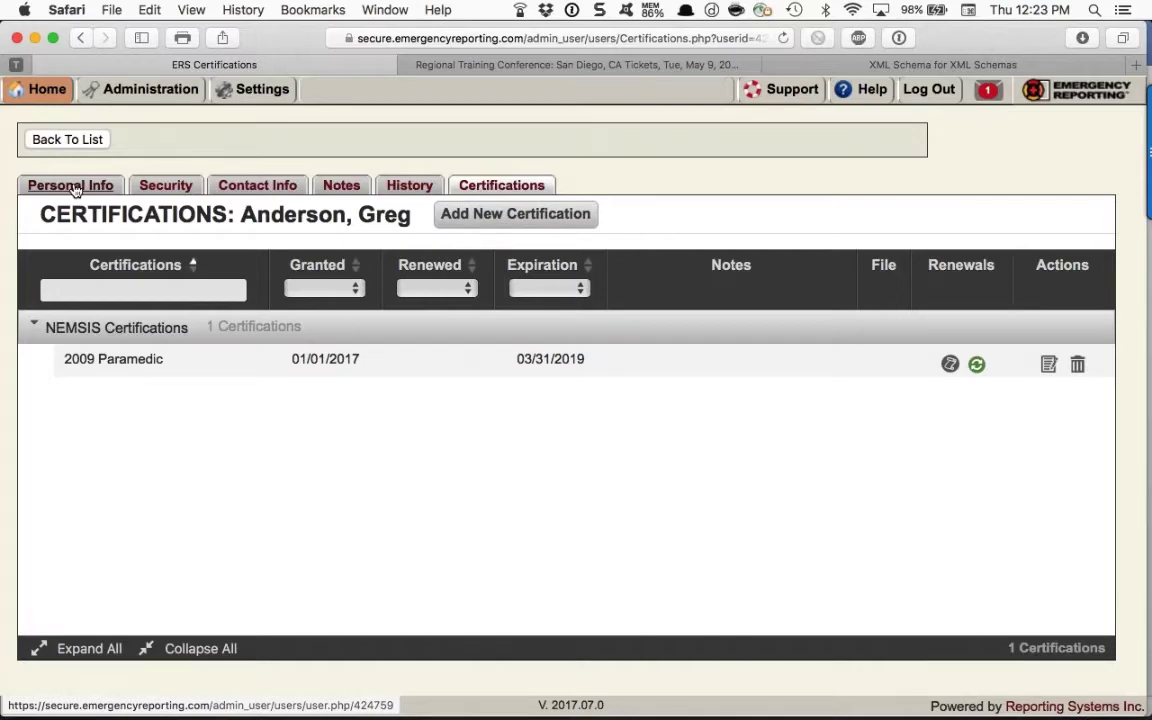
Reopen the same person's record from the Personnel List and go to their additional NEMSIS 3 configuration fields.
left_click(92, 140)
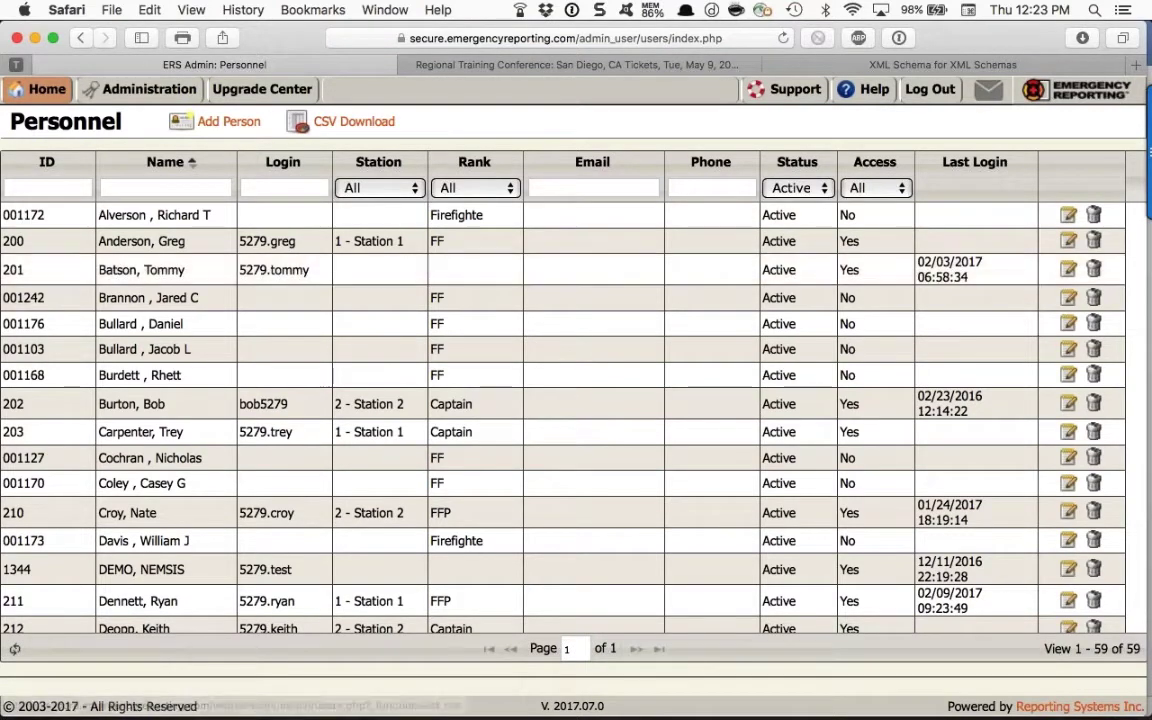
left_click(150, 88)
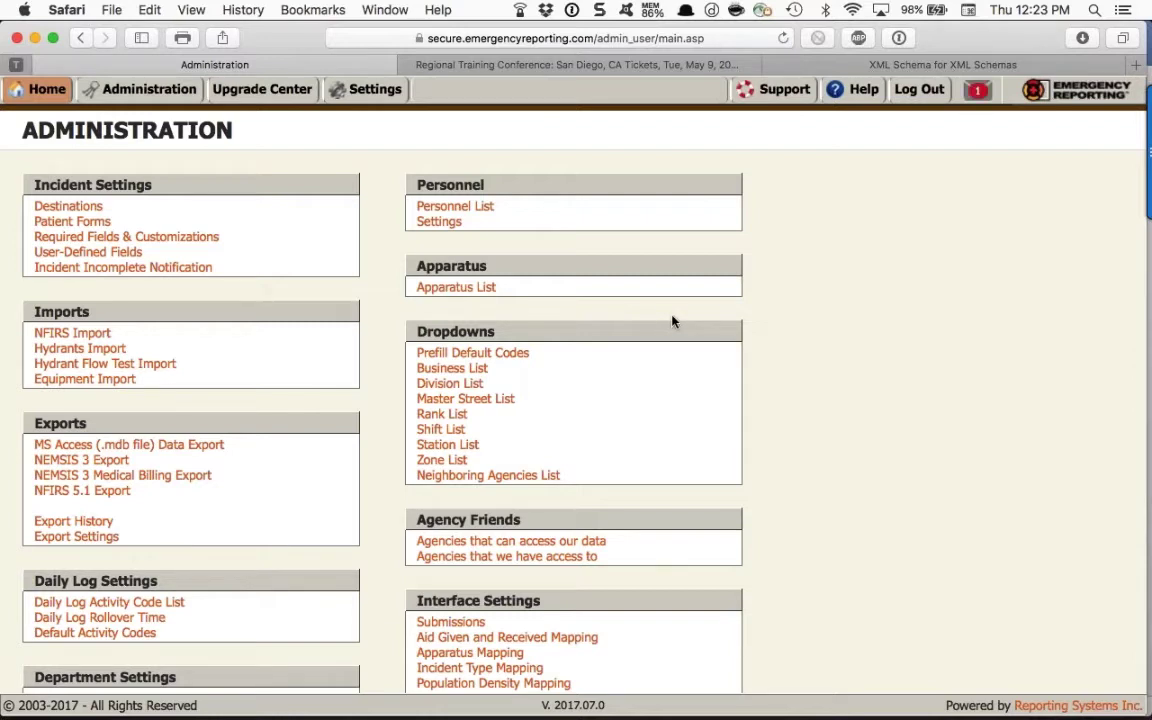
left_click(476, 208)
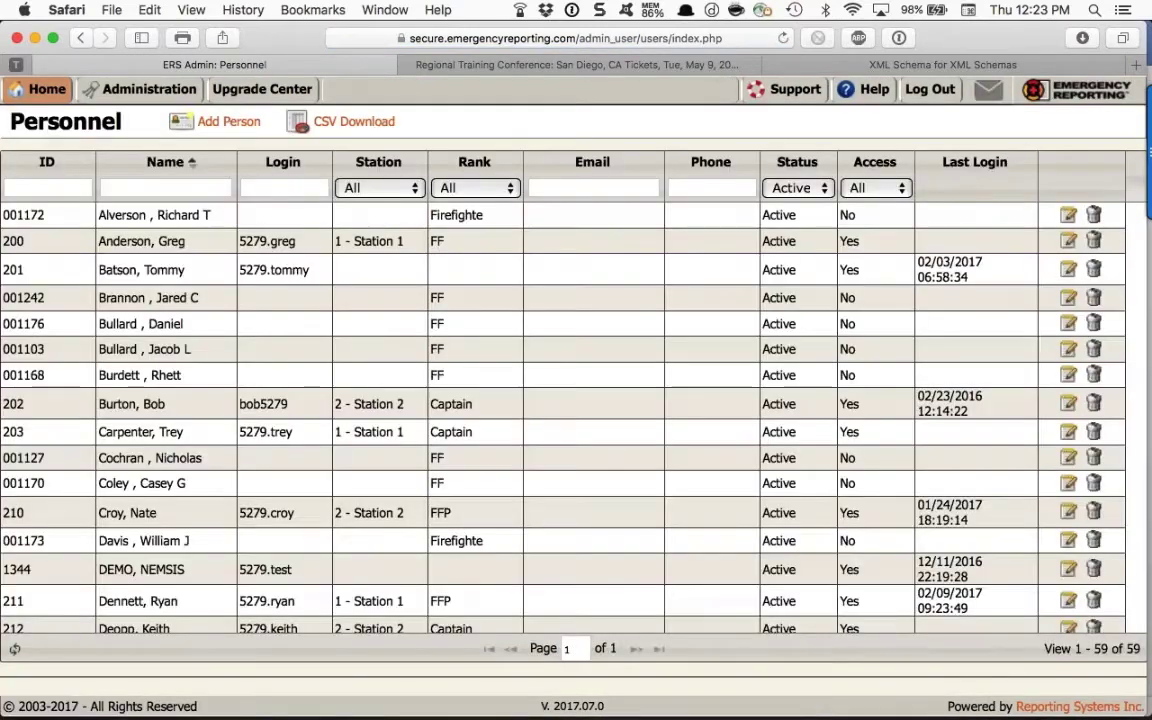
left_click(242, 245)
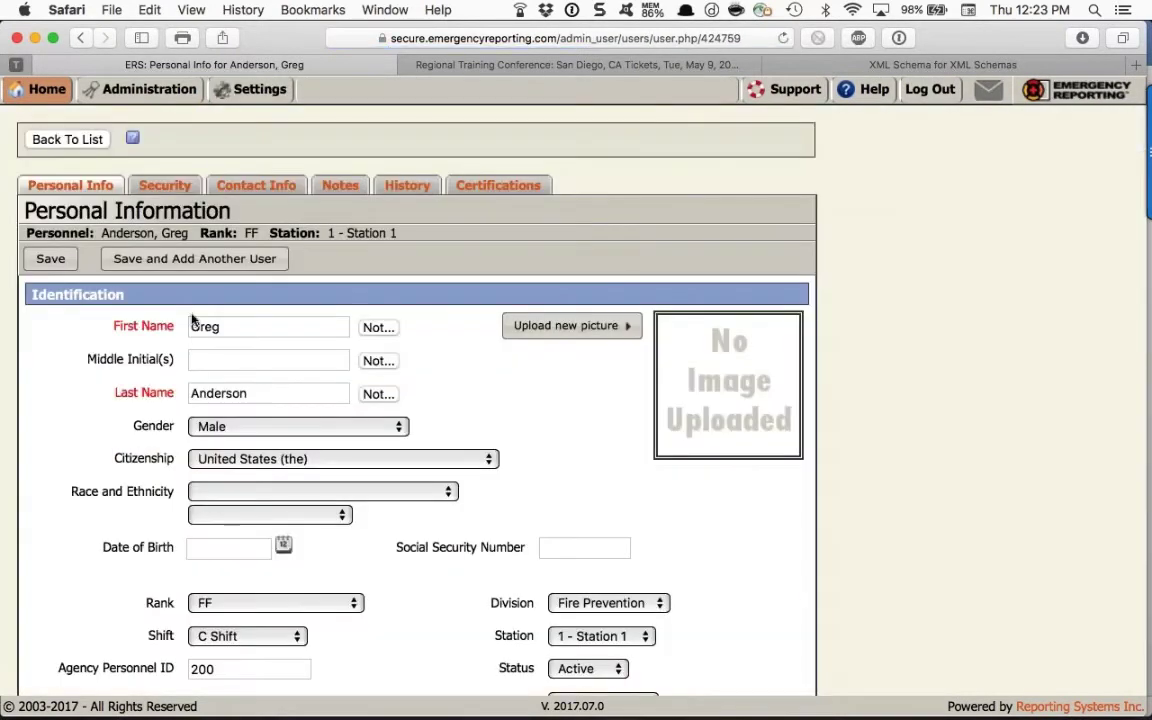
scroll(576, 400, "down", 4)
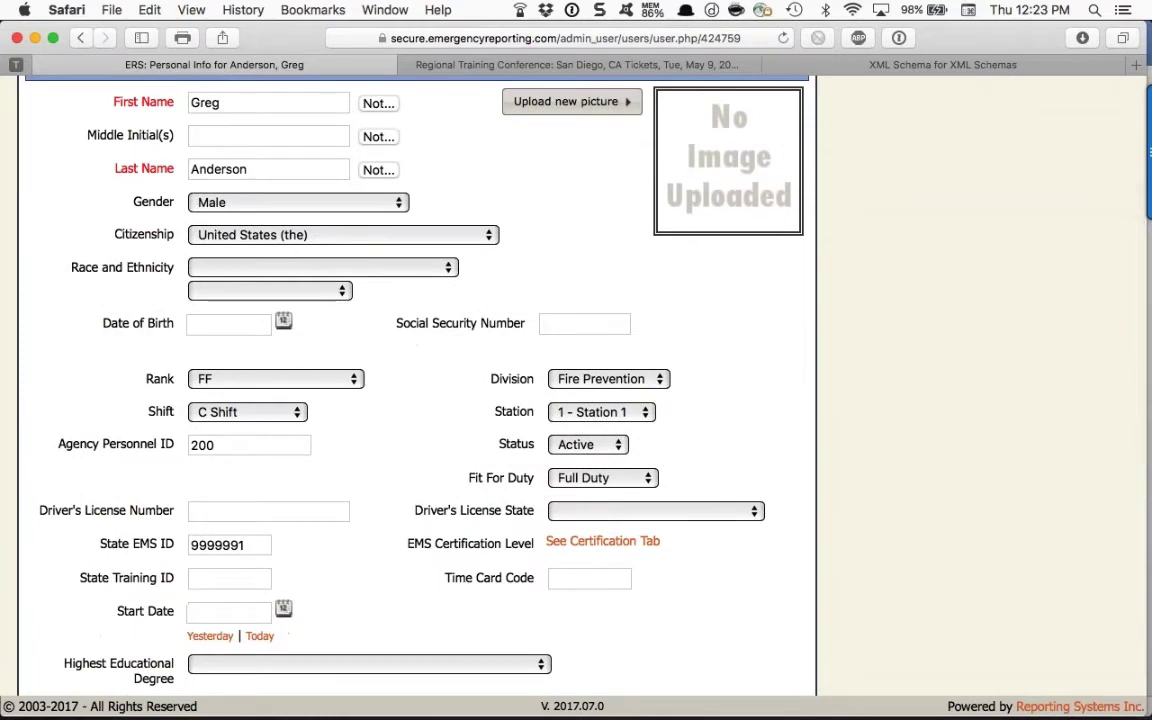
scroll(416, 380, "down", 6)
scroll(156, 591, "down", 1)
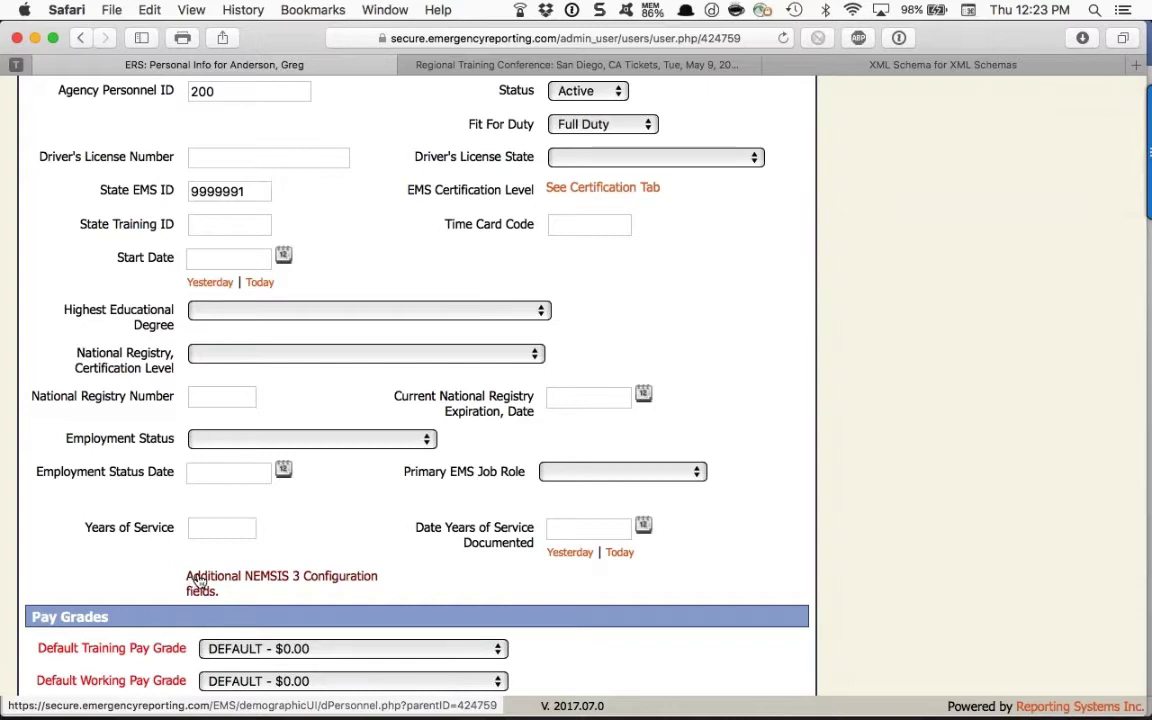
left_click(199, 582)
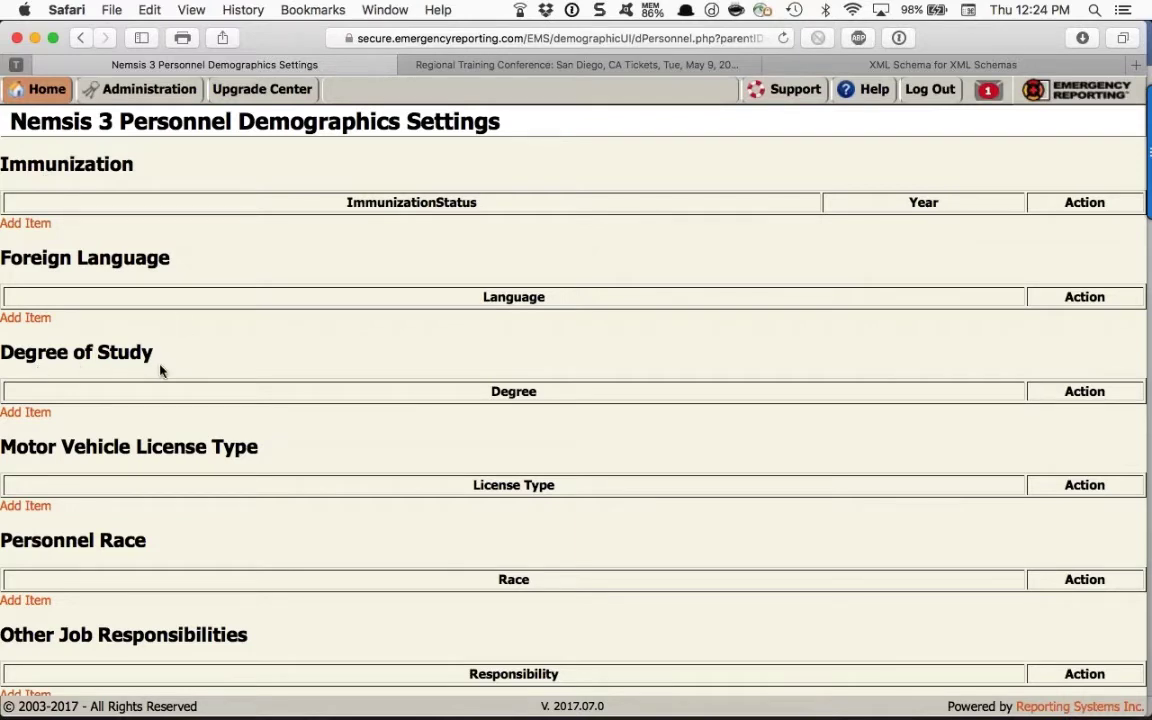
left_click(20, 412)
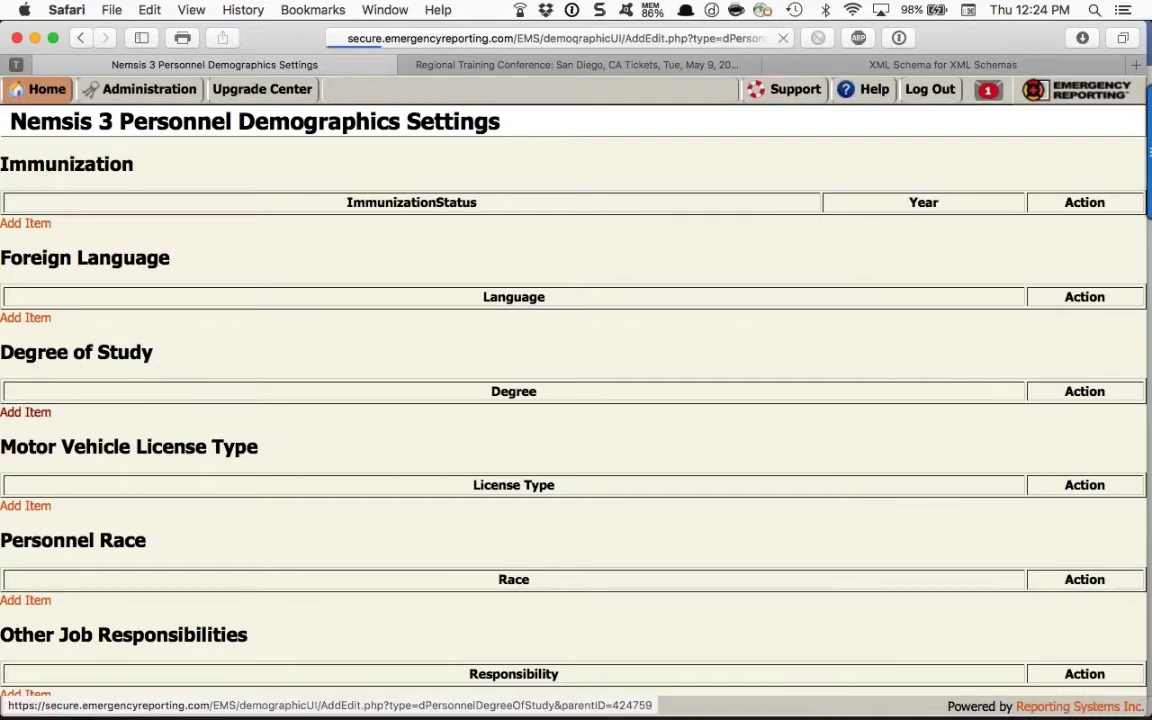
left_click(495, 180)
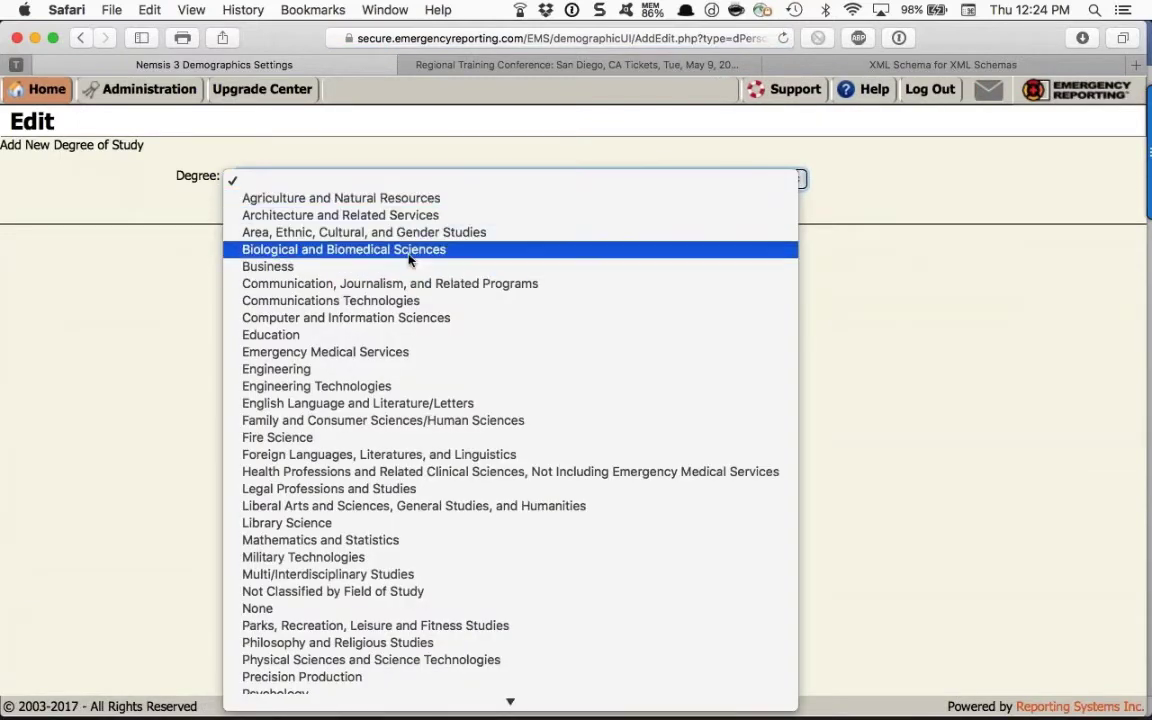
left_click(168, 335)
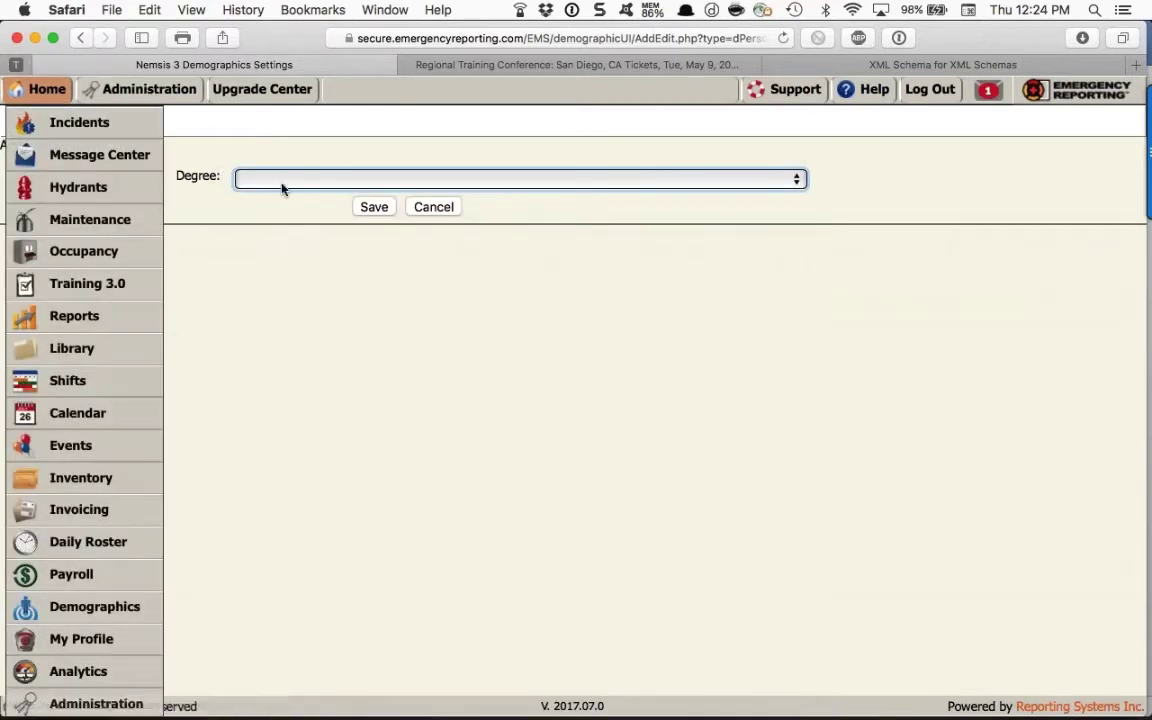
left_click(434, 207)
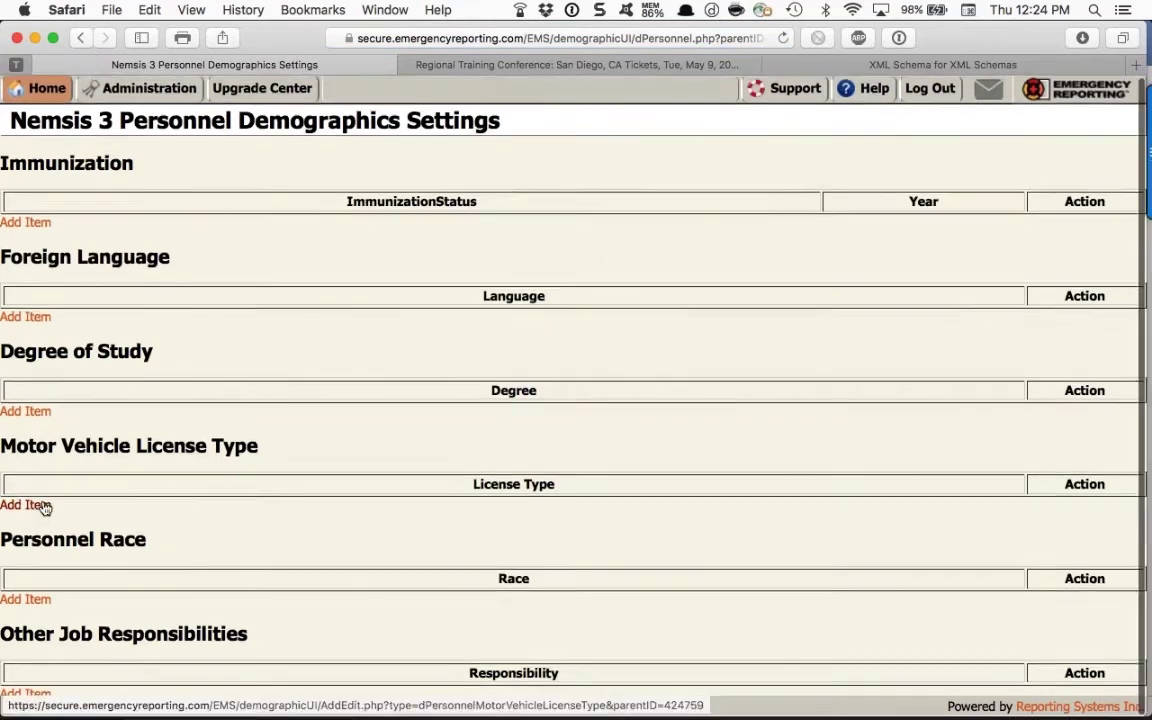
Add Fire Science as a Degree of Study for this person and save it.
scroll(41, 506, "down", 1)
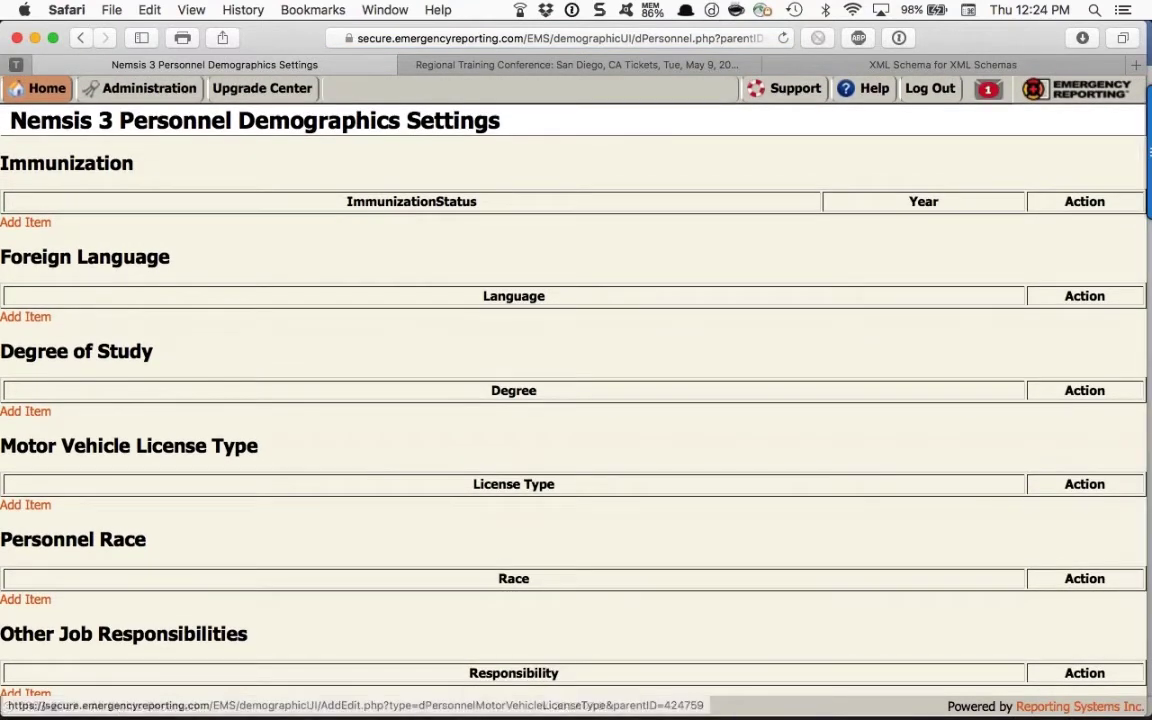
left_click(30, 413)
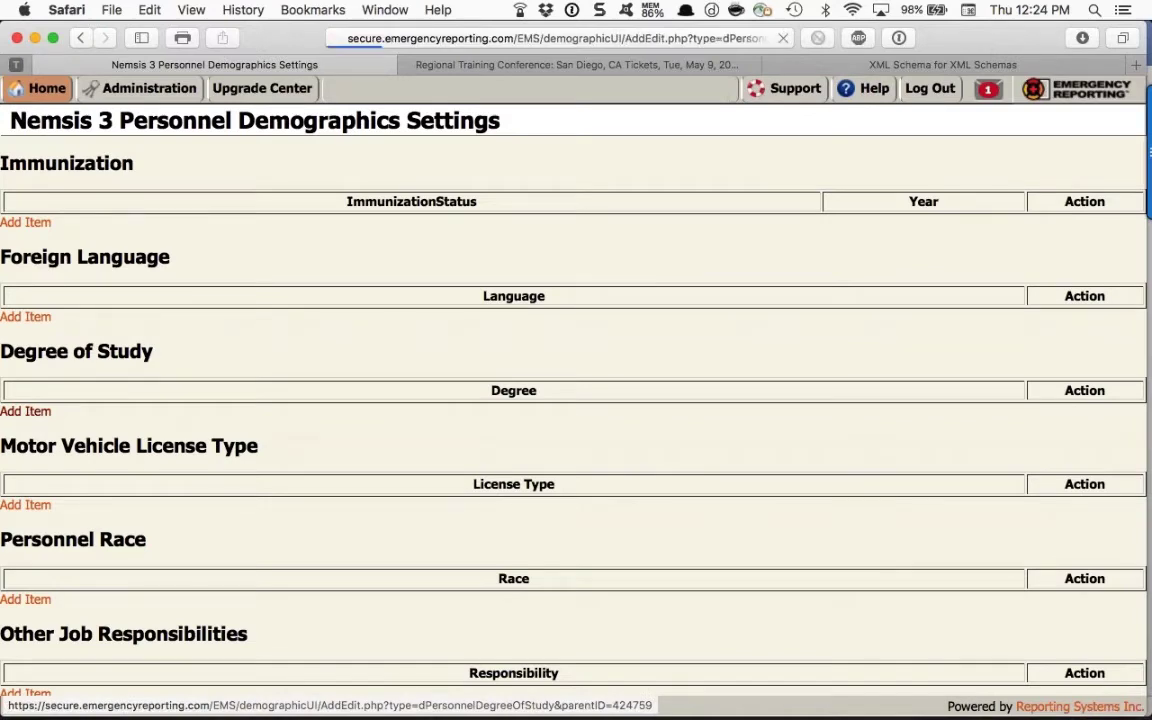
left_click(325, 179)
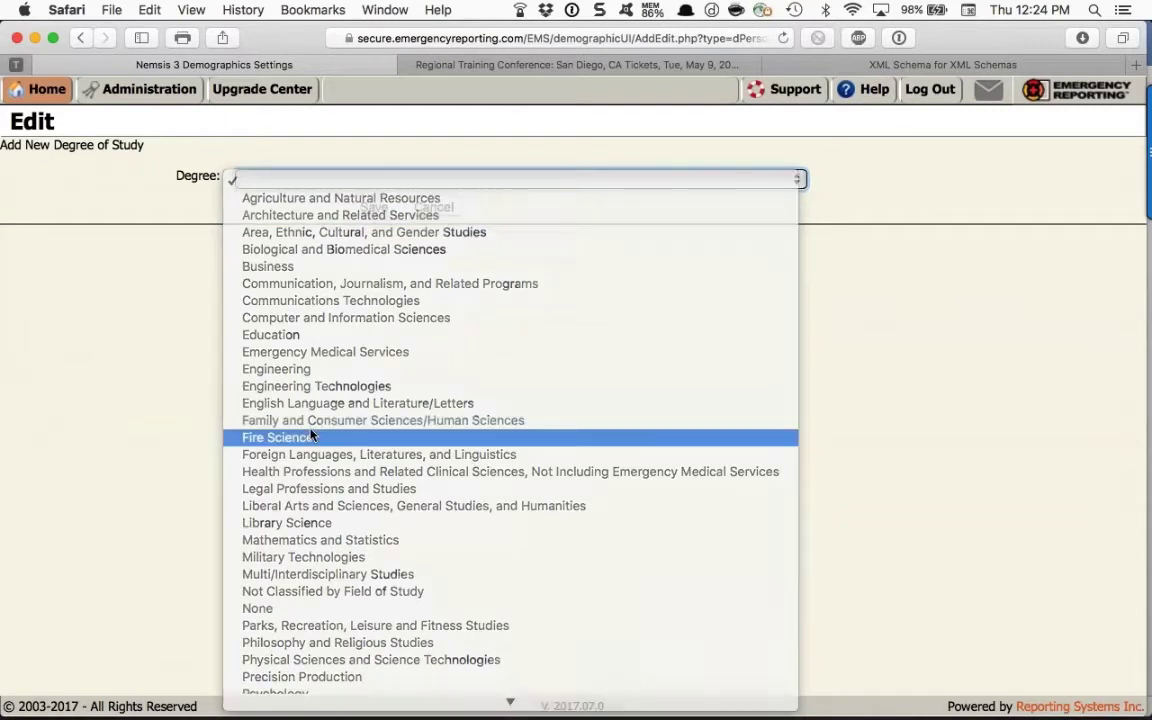
left_click(312, 437)
left_click(378, 207)
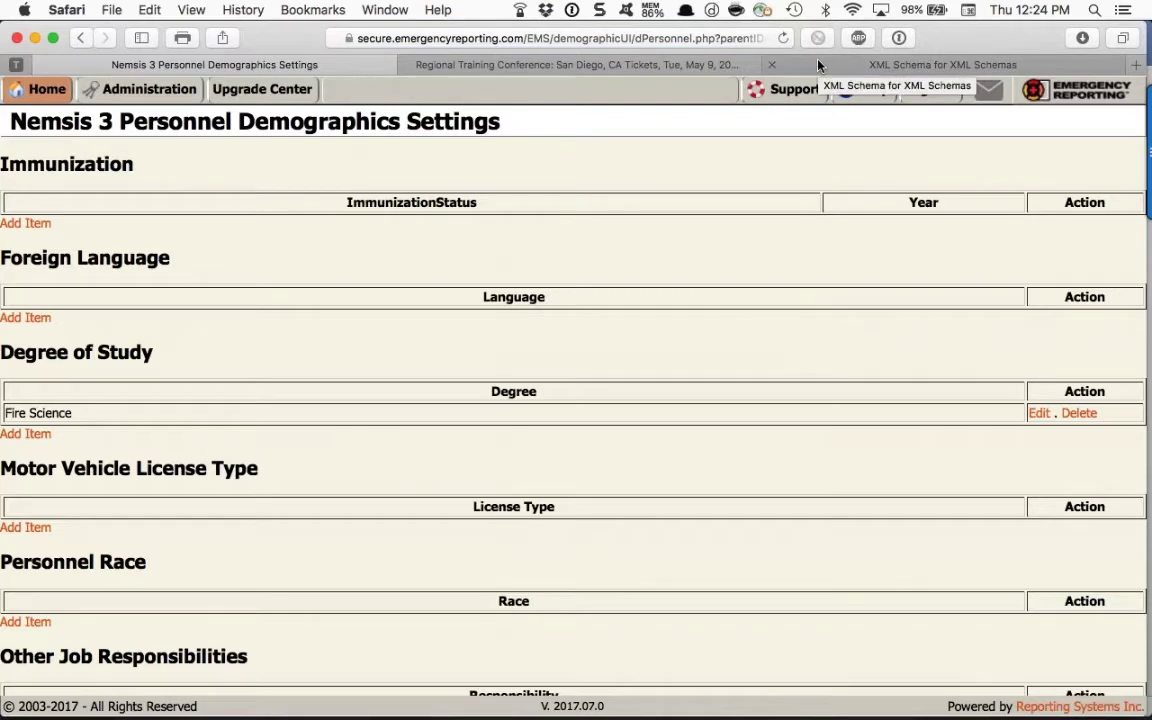
Switch to the NEMSIS Data Dictionary and examine the code list of dPersonnel.18, EMS Personnel's Immunization Status.
left_click(818, 65)
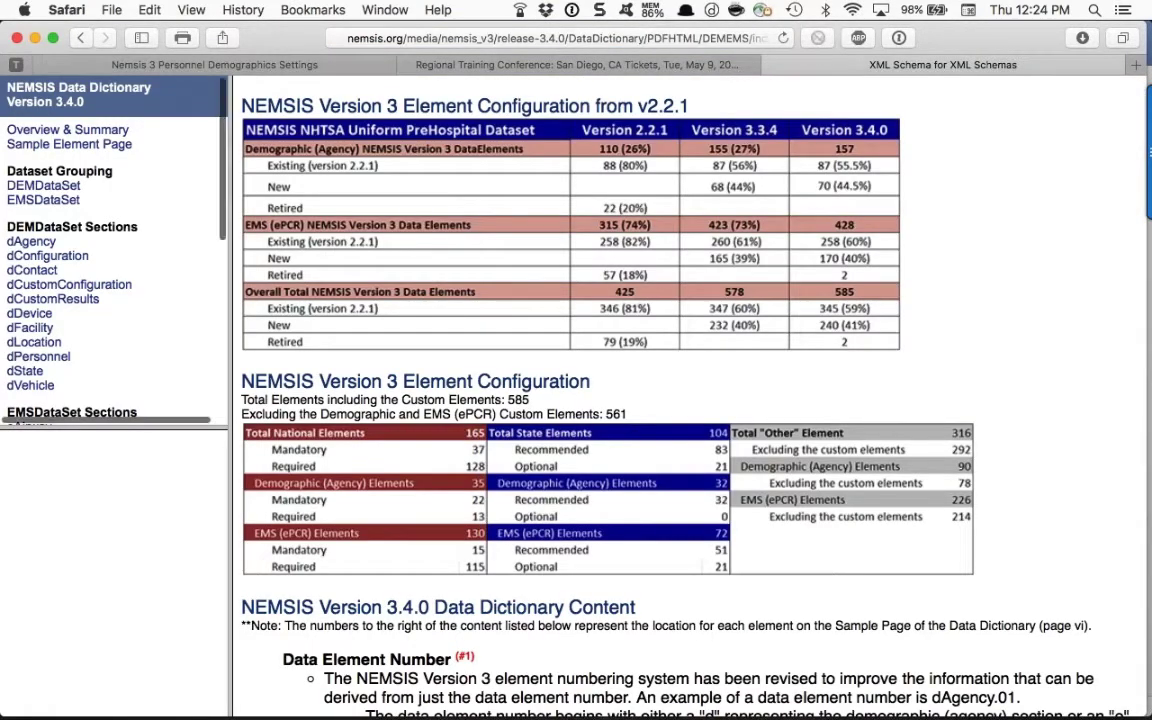
left_click(39, 357)
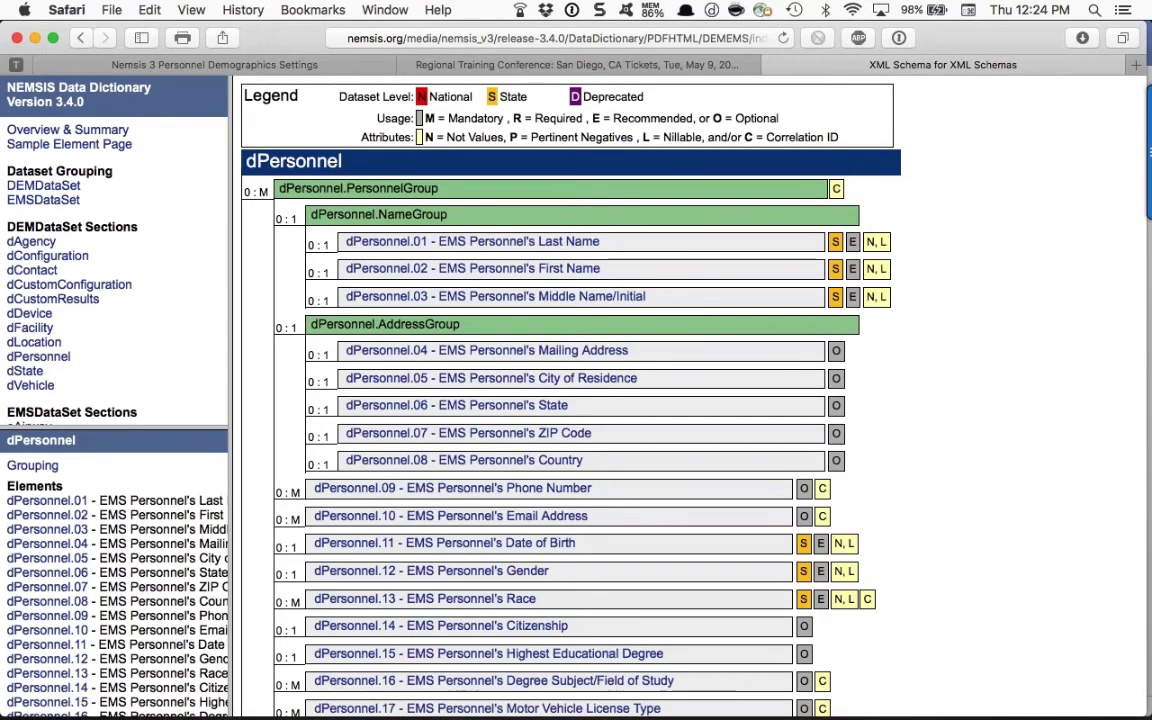
left_click_drag(230, 372, 350, 417)
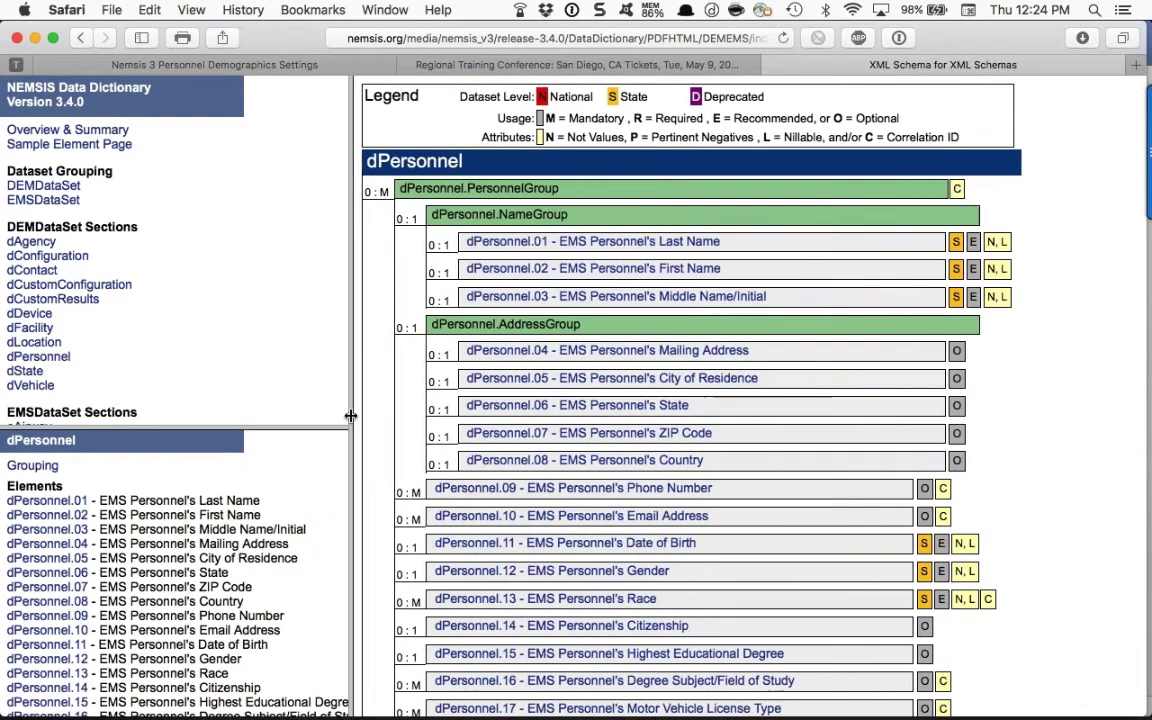
scroll(345, 420, "down", 2)
scroll(175, 560, "down", 2)
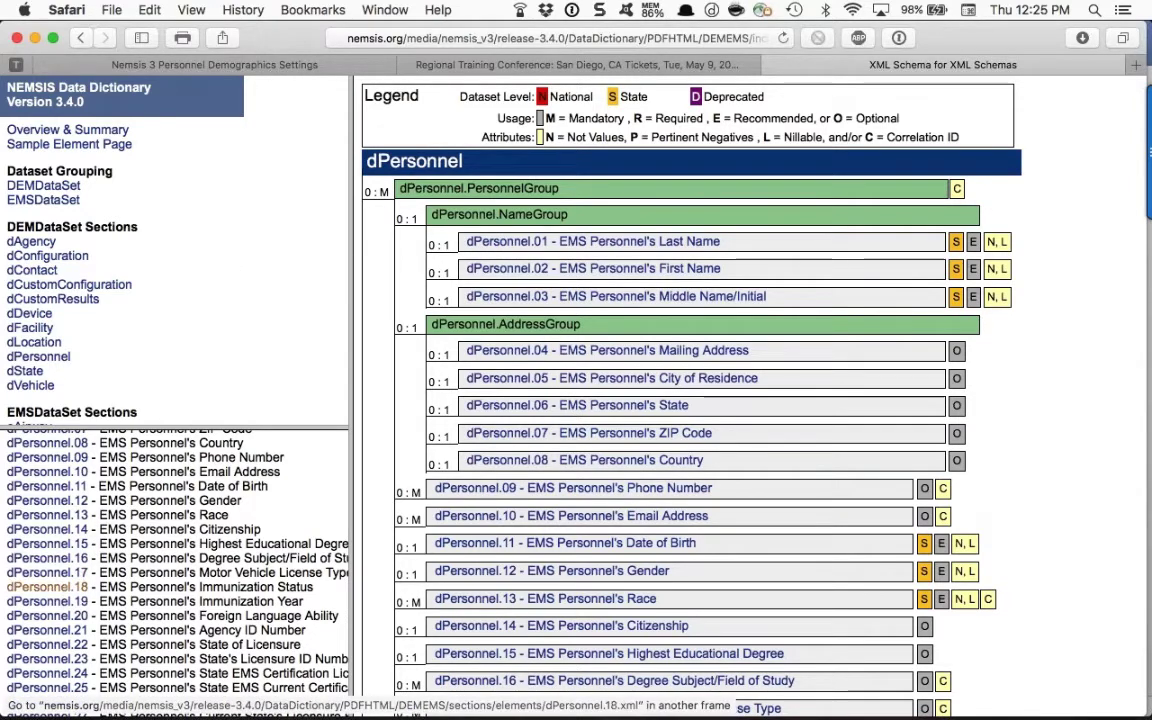
left_click(48, 587)
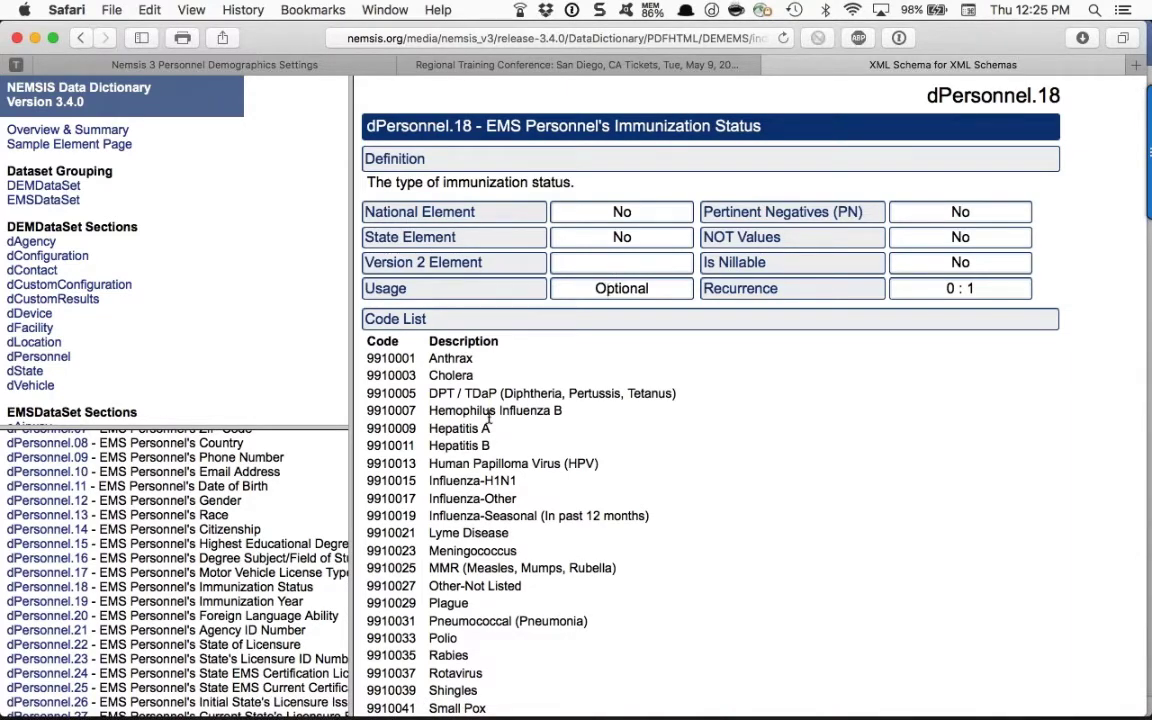
scroll(489, 418, "down", 2)
scroll(489, 418, "down", 3)
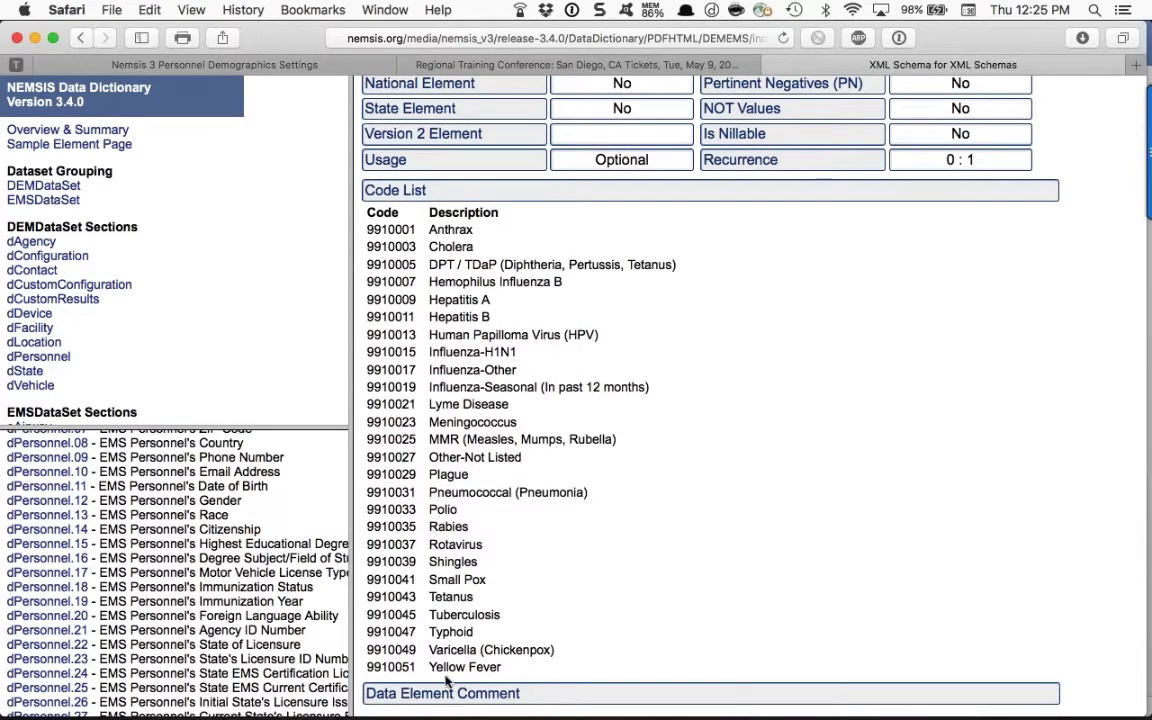
Switch back to Emergency Reporting, open apparatus M1 from the Apparatus List and review its NEMSIS 3 fields.
left_click(268, 66)
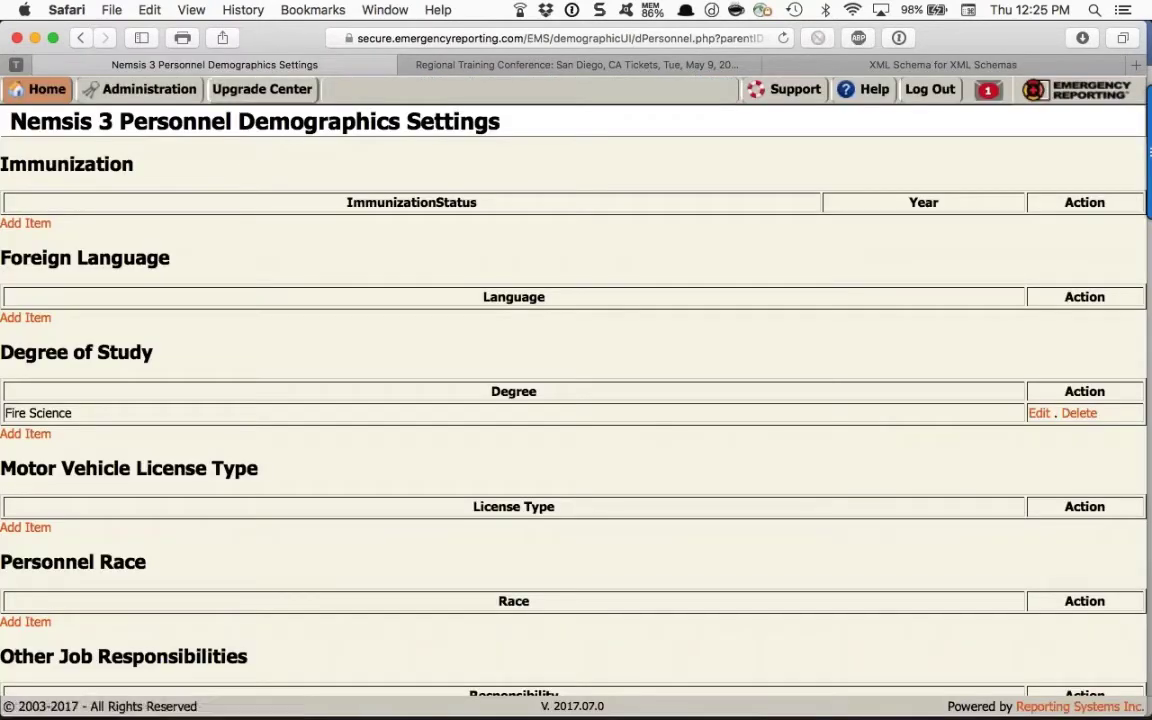
left_click(116, 94)
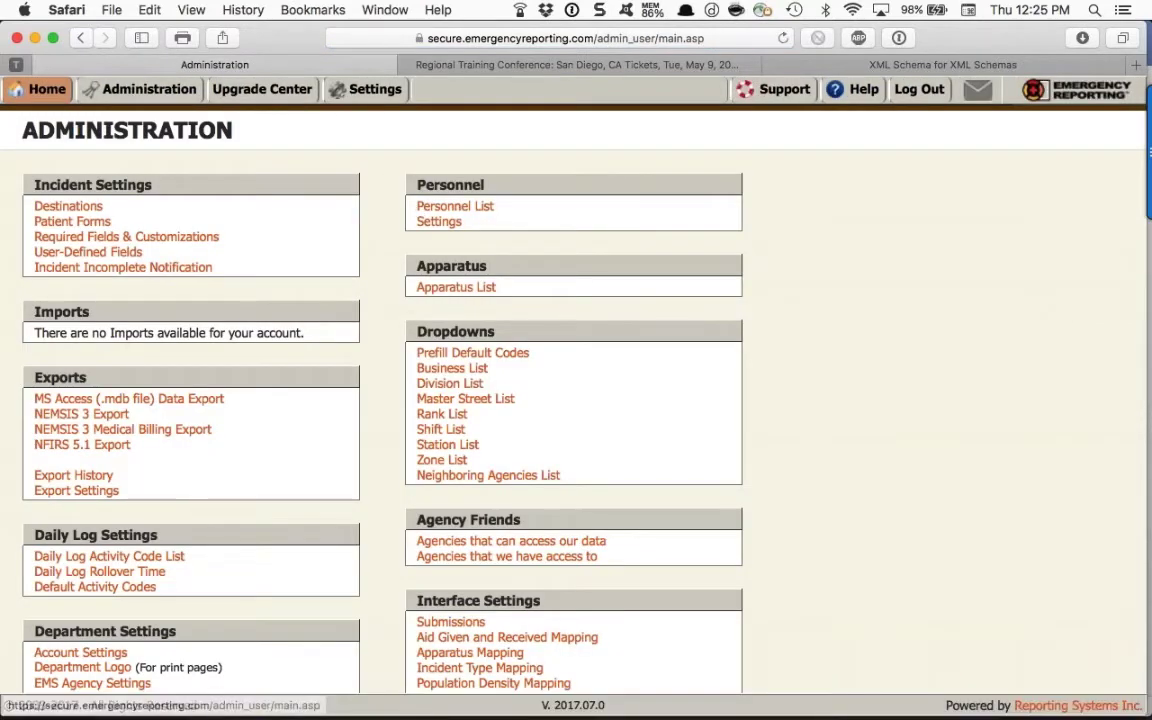
left_click(455, 288)
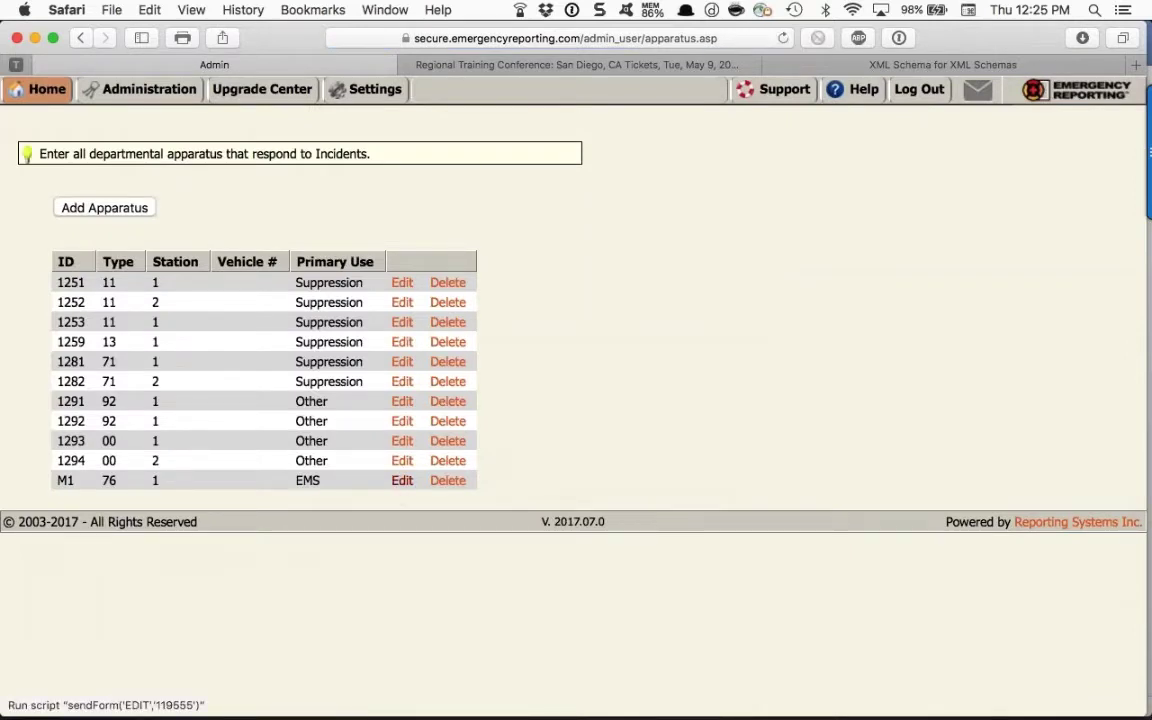
left_click(402, 480)
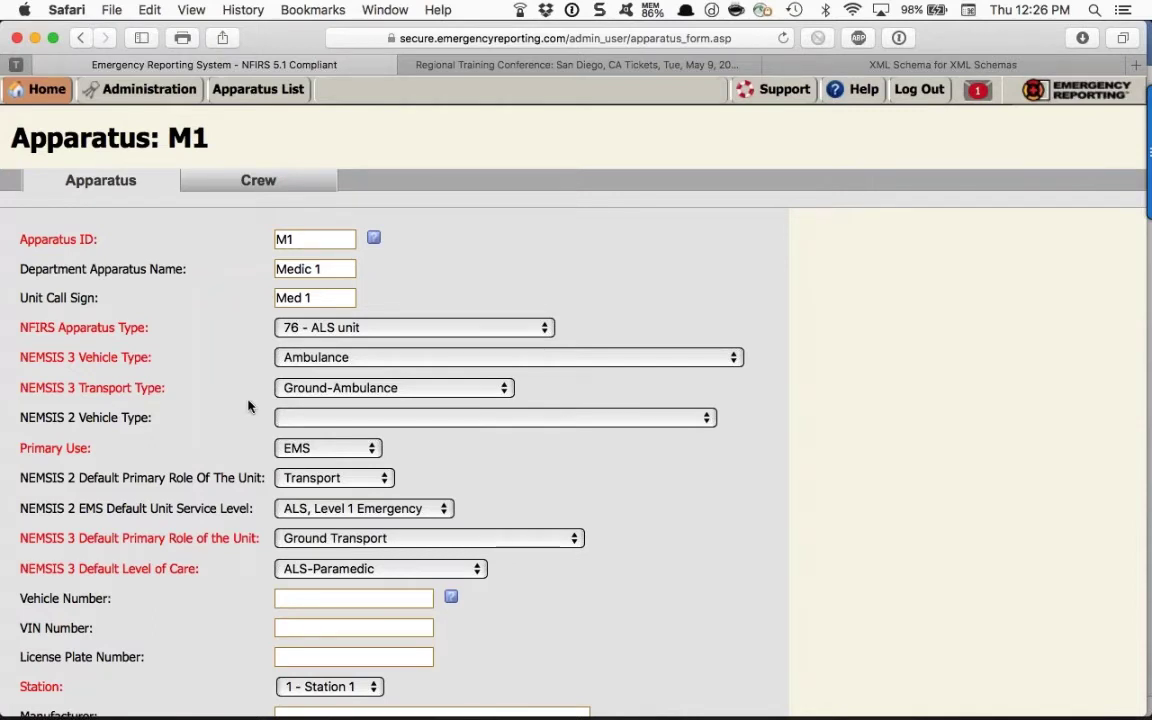
scroll(249, 406, "down", 3)
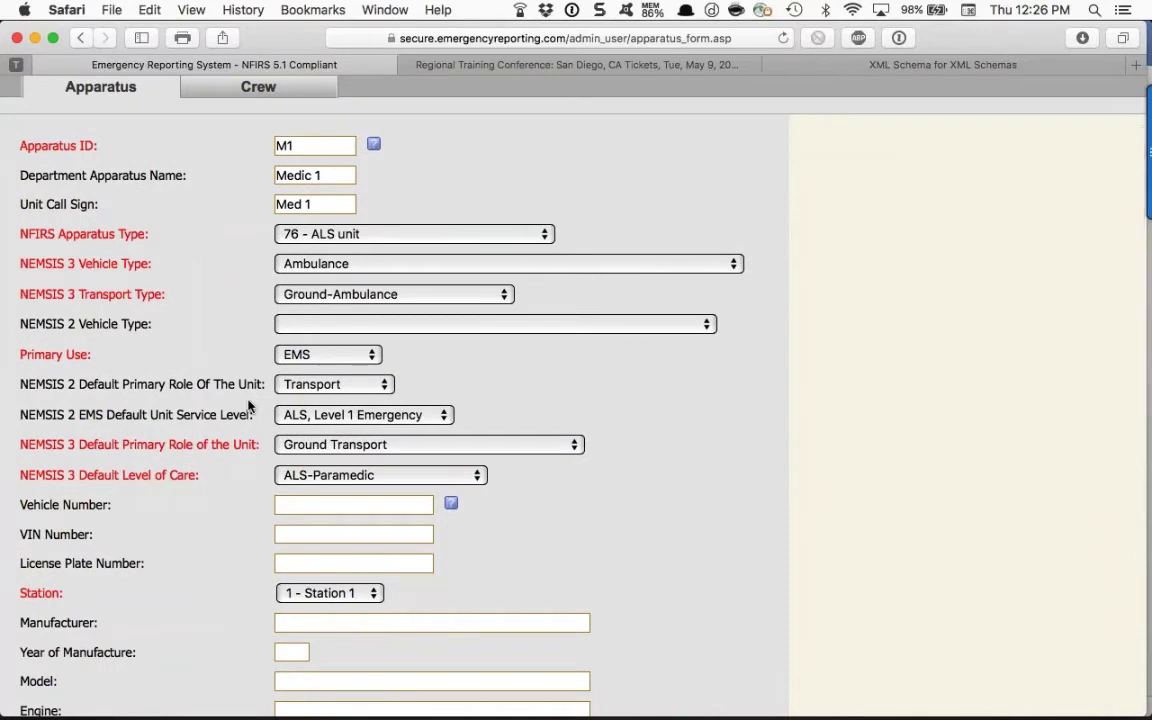
scroll(249, 406, "up", 2)
scroll(249, 406, "up", 1)
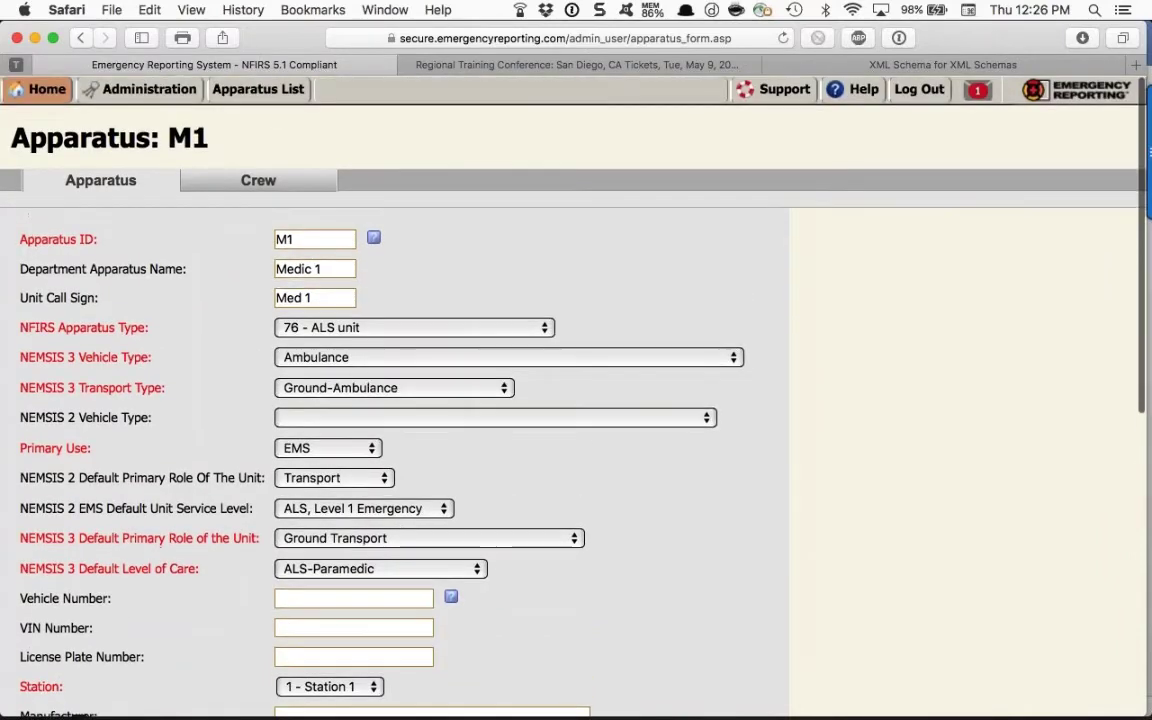
Reopen apparatus M1 from the Apparatus List and go to its crew settings.
left_click(158, 90)
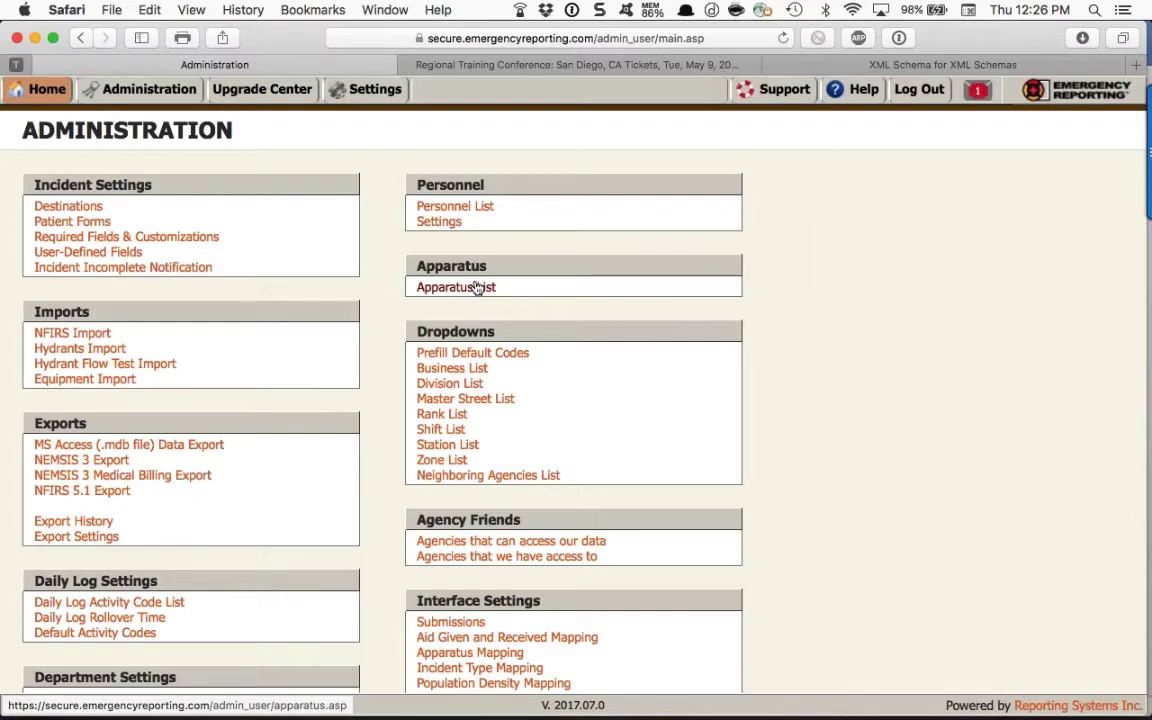
left_click(476, 287)
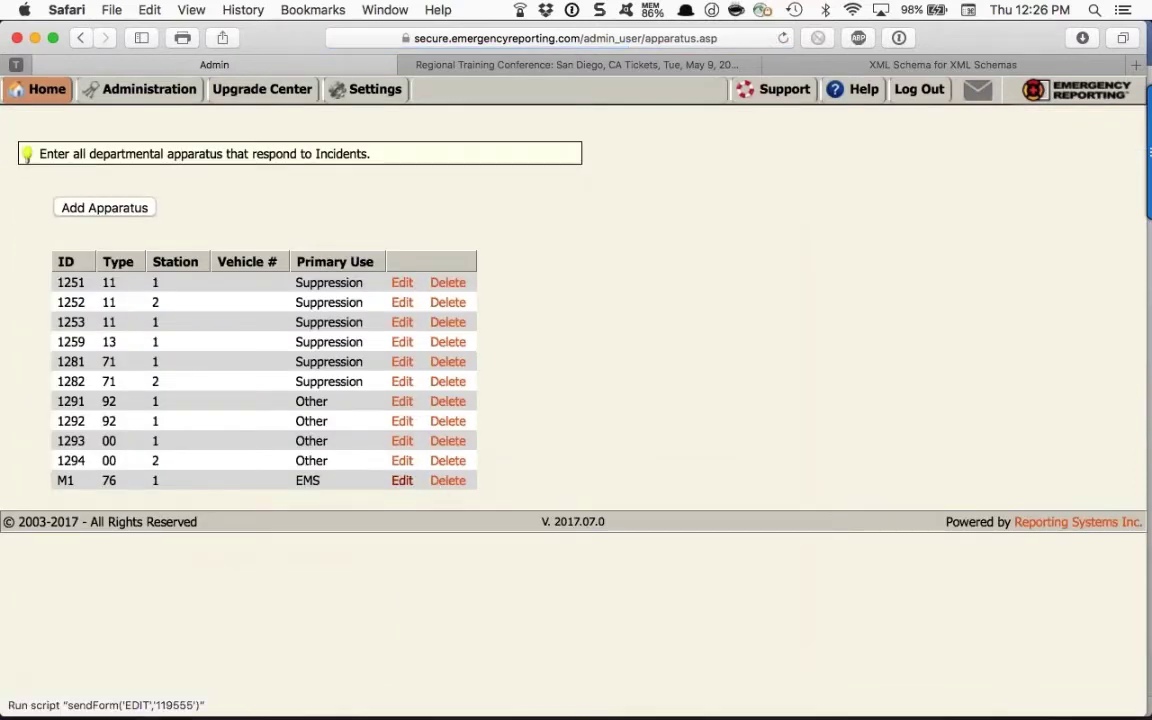
left_click(402, 480)
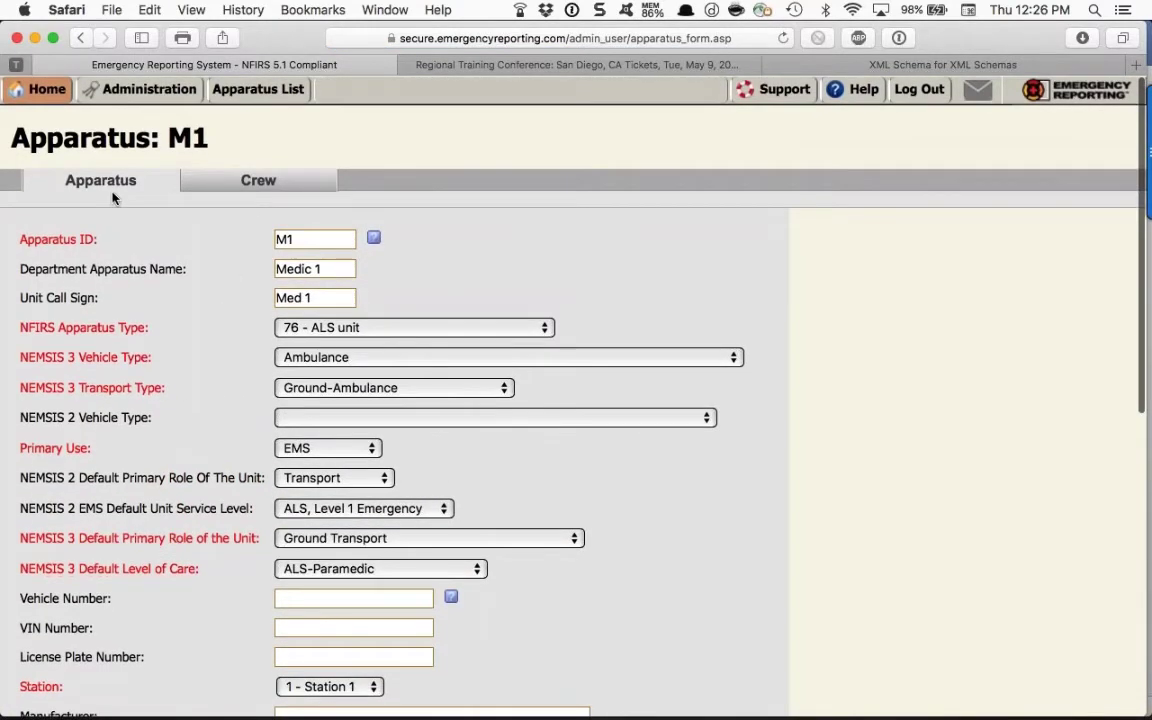
left_click(250, 185)
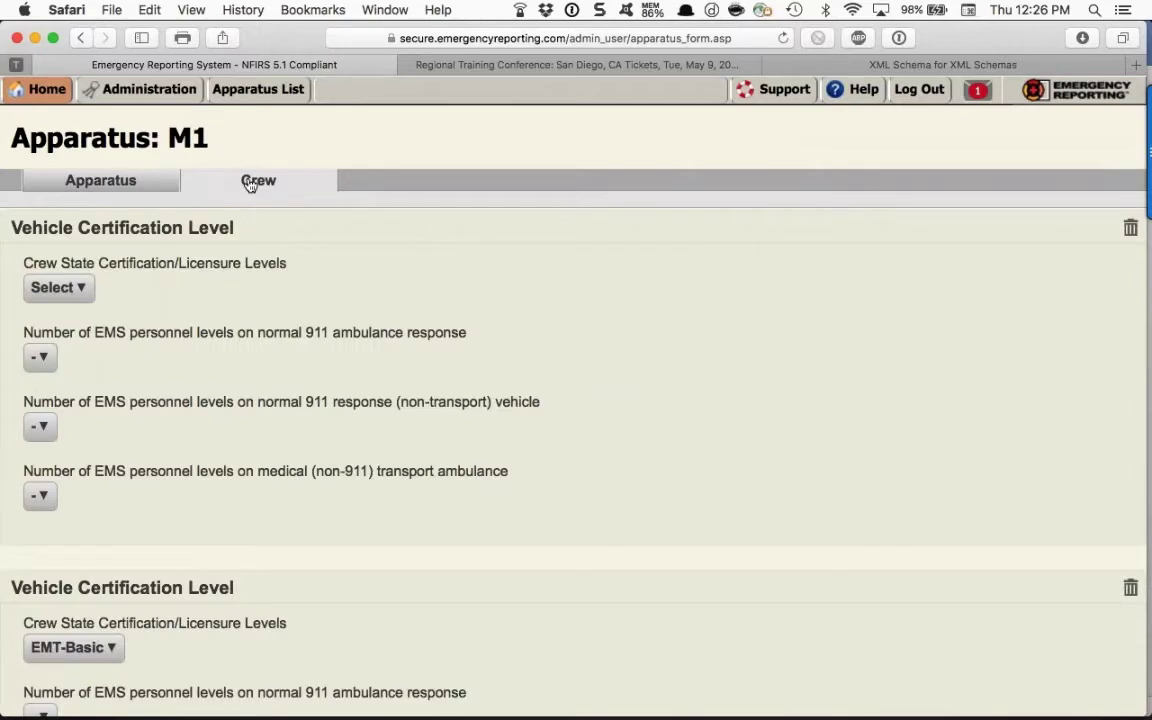
Set the blank vehicle certification level to EMT-Paramedic, with 1 for each of its three EMS personnel numbers.
left_click(86, 292)
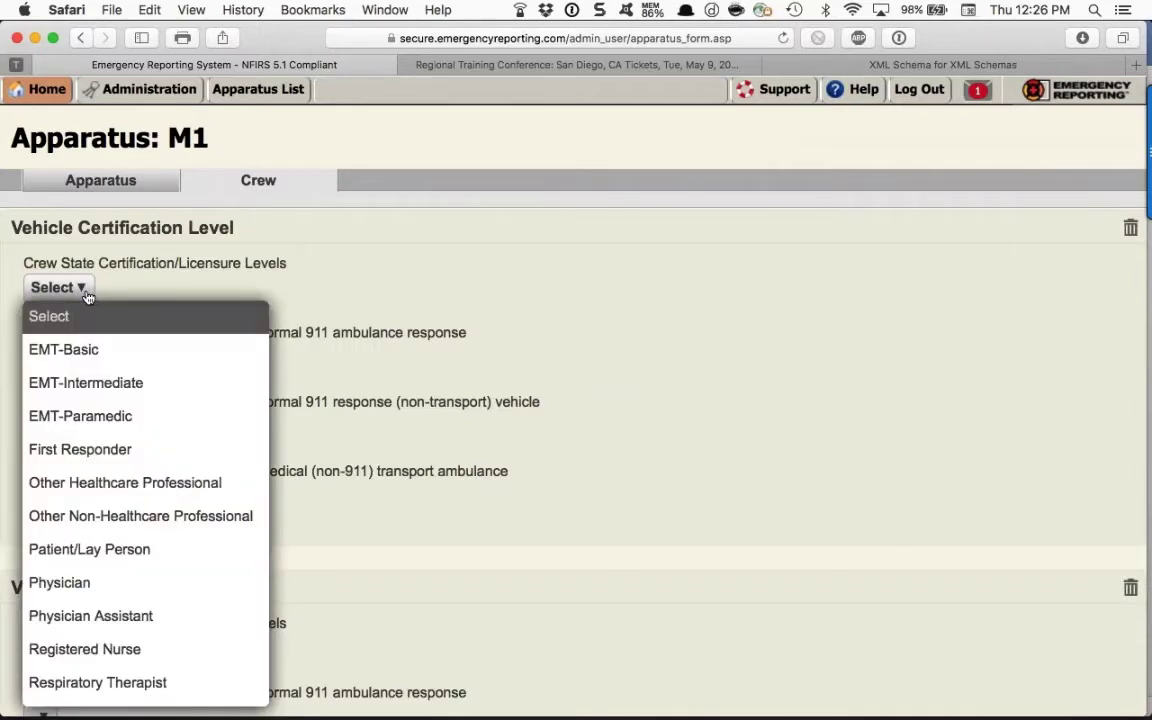
left_click(118, 420)
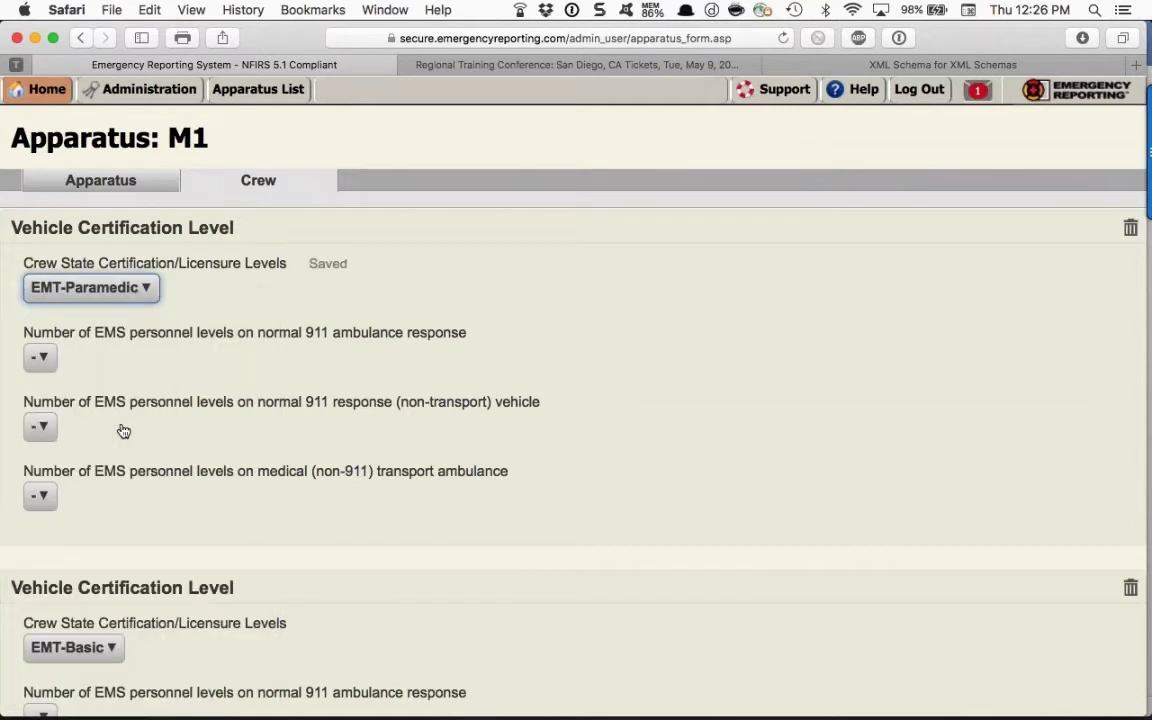
left_click(44, 358)
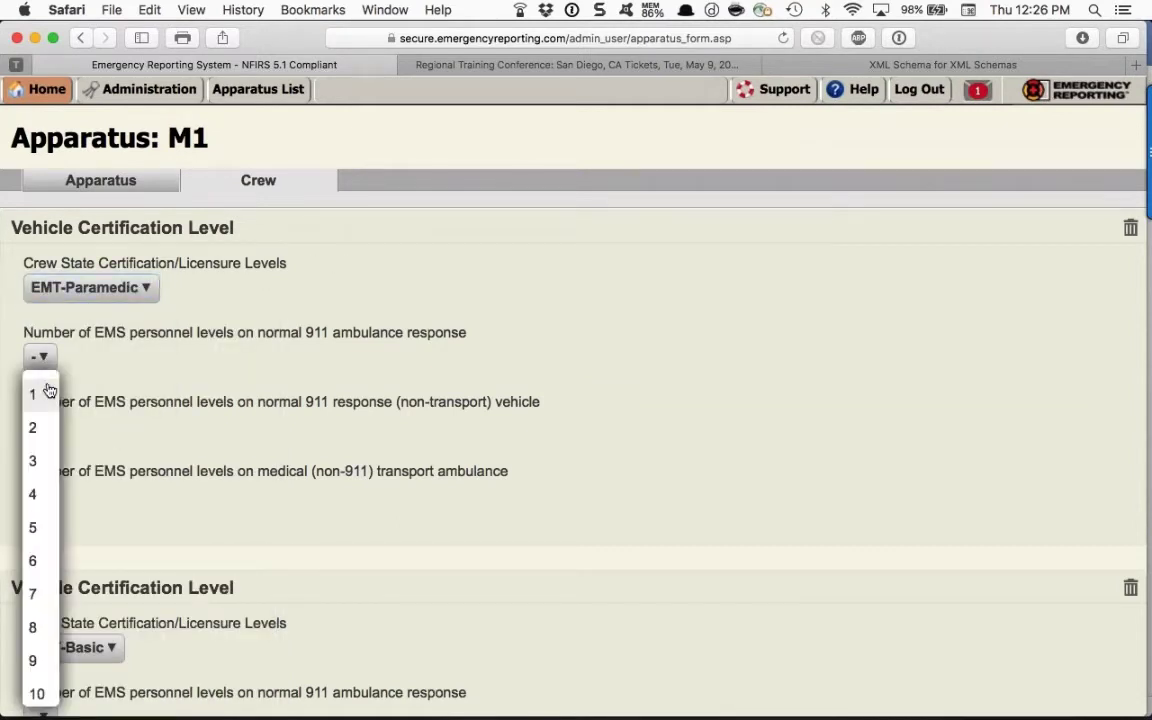
left_click(48, 397)
left_click(44, 426)
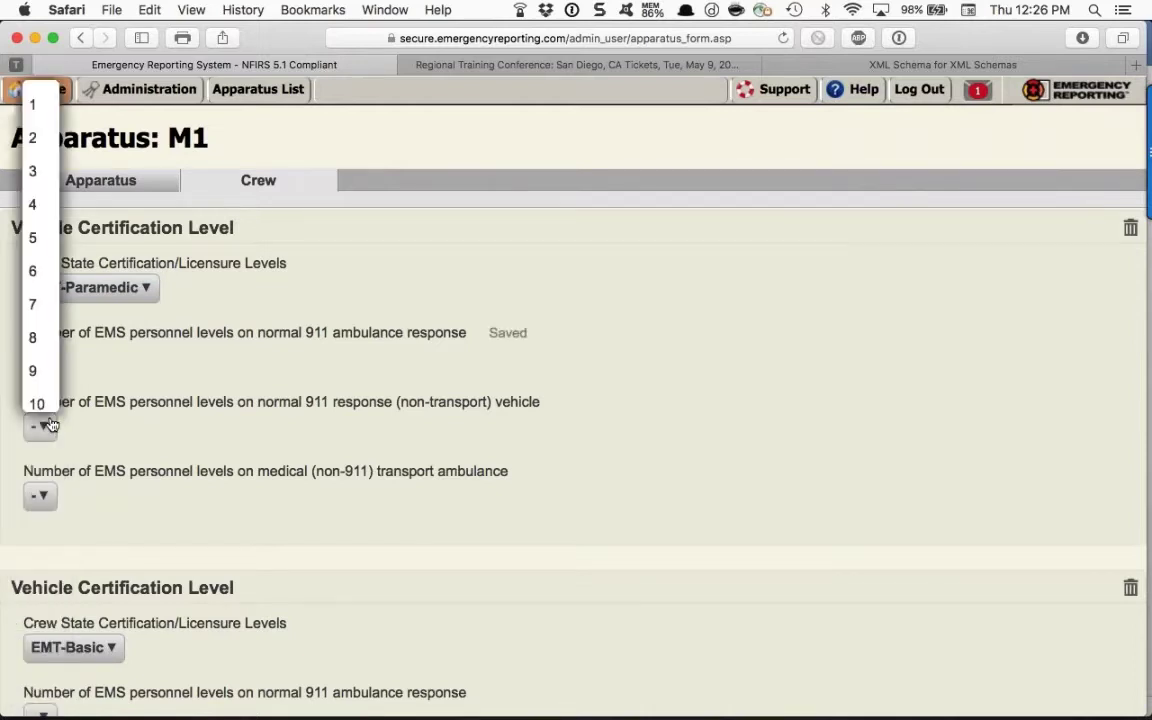
key("Escape")
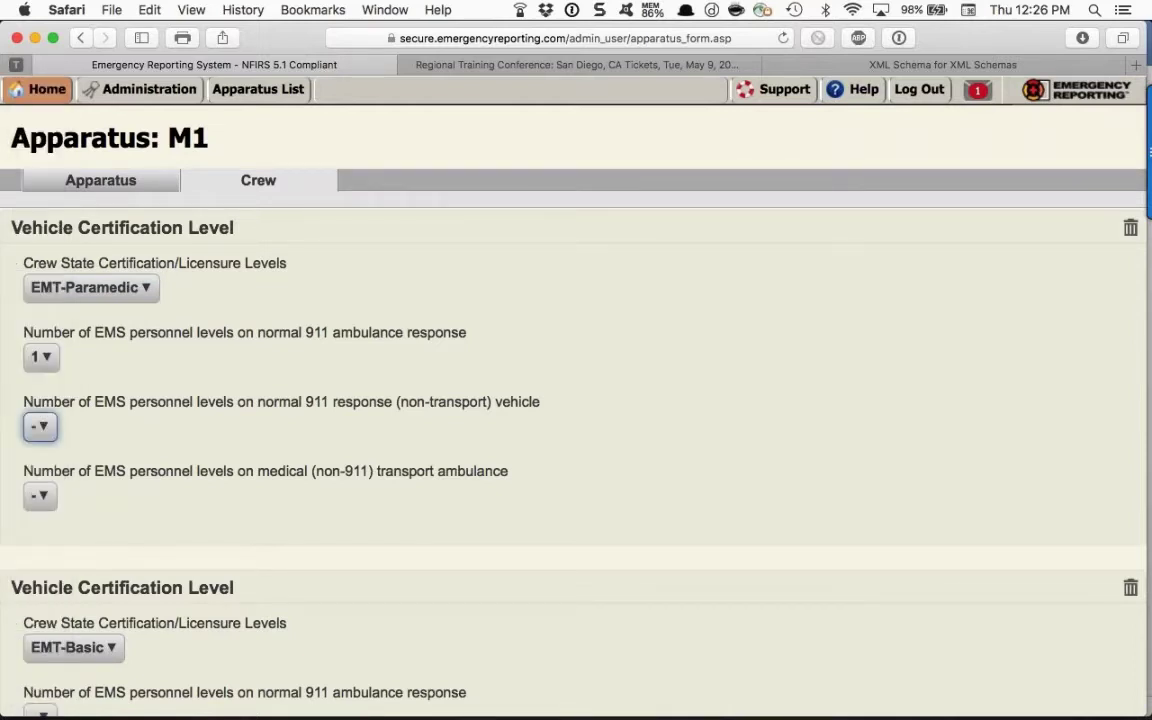
left_click(40, 426)
left_click(34, 104)
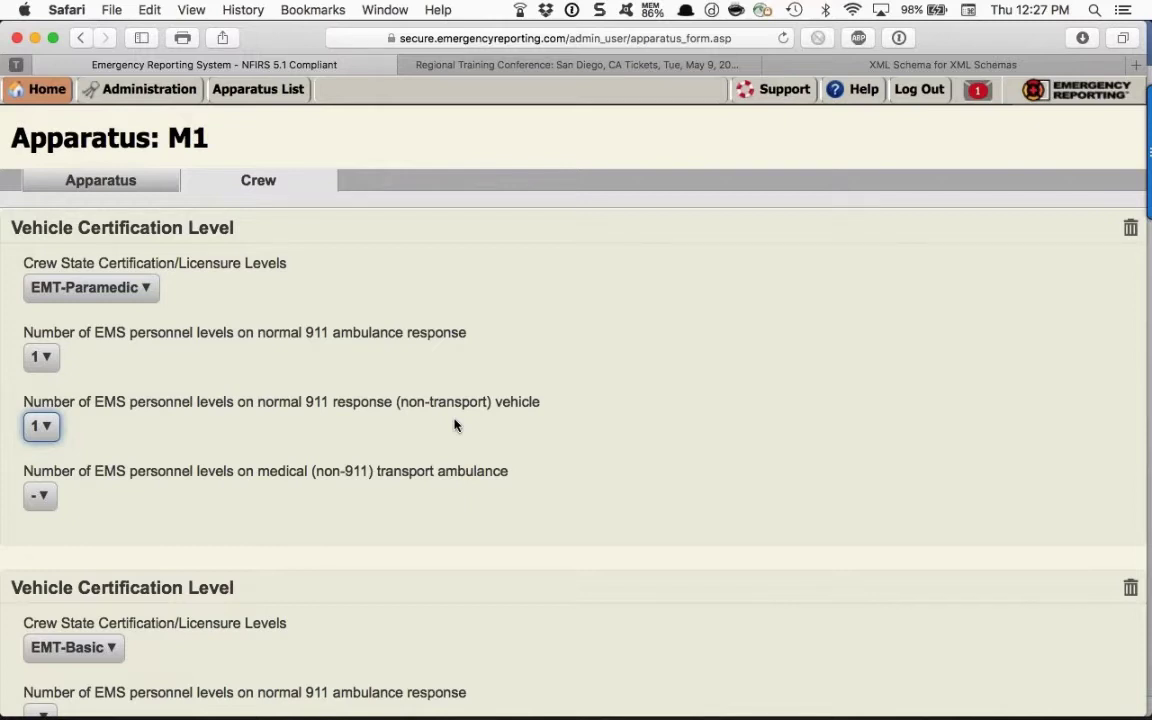
left_click(46, 500)
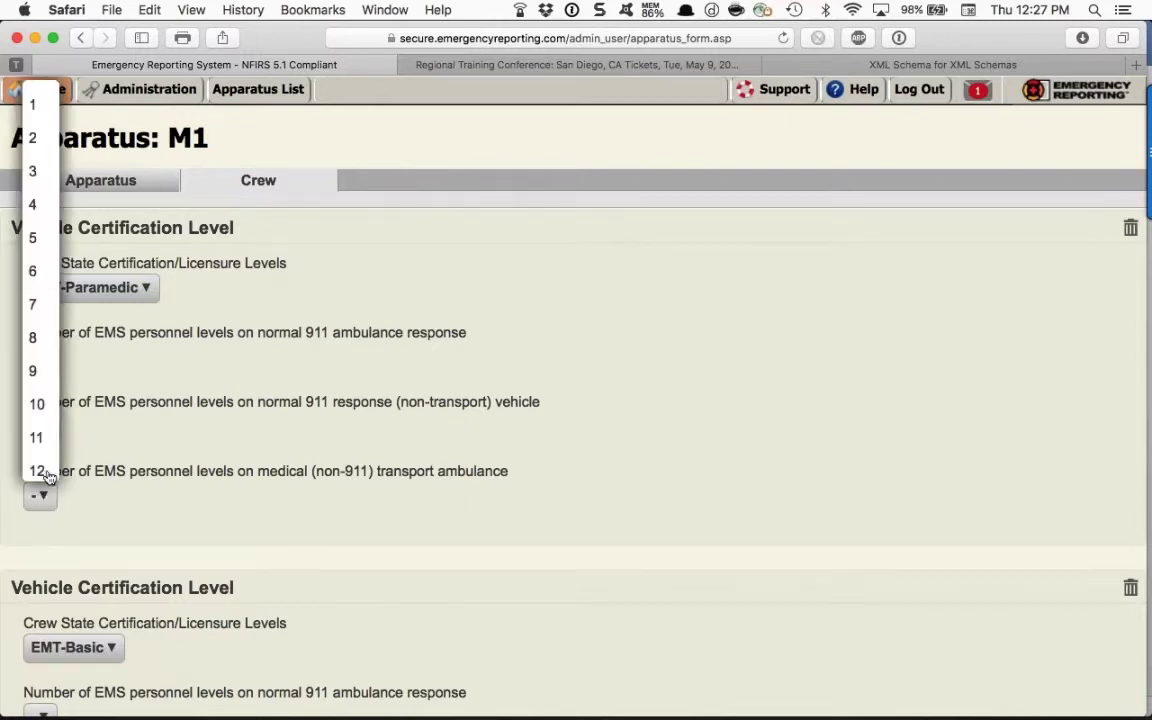
left_click(38, 106)
Set all three EMS personnel numbers of the EMT-Basic certification level to 1.
scroll(576, 400, "down", 2)
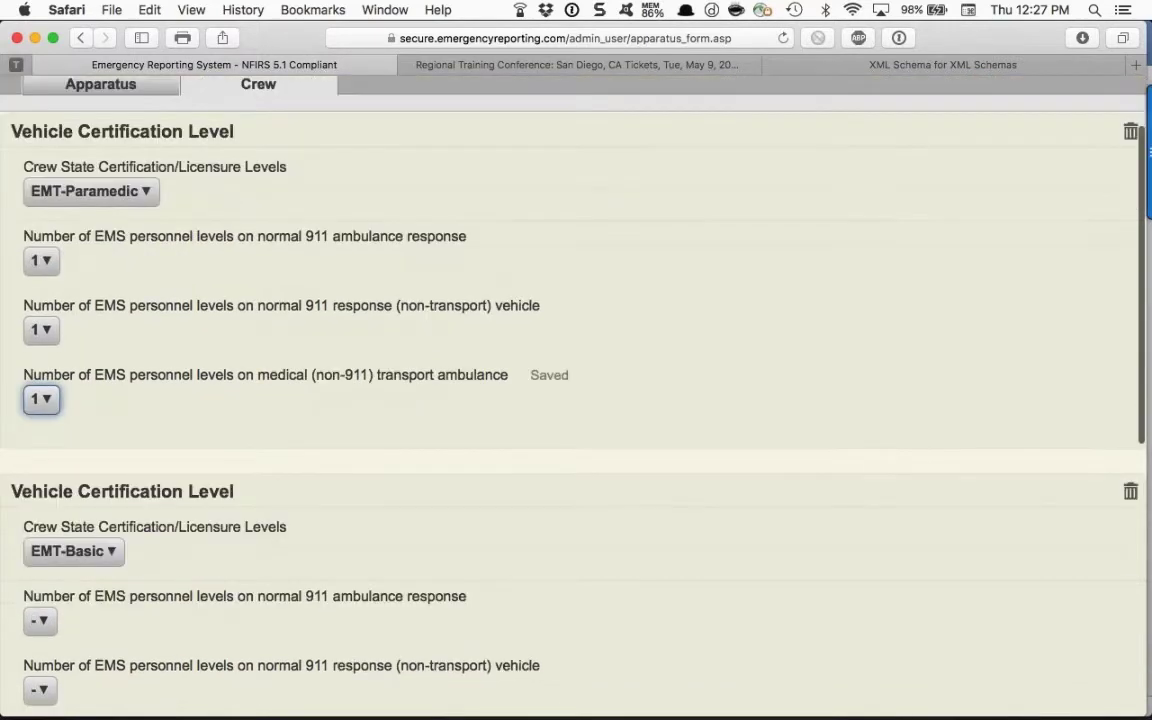
scroll(576, 400, "down", 3)
left_click(40, 507)
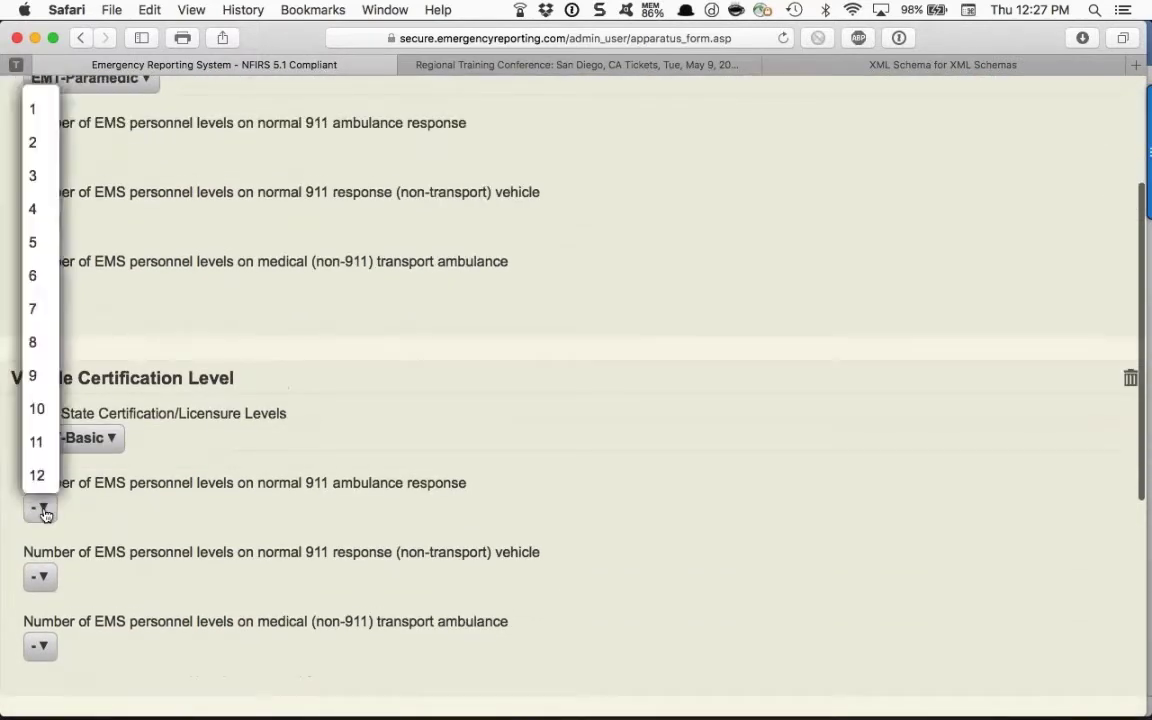
left_click(38, 112)
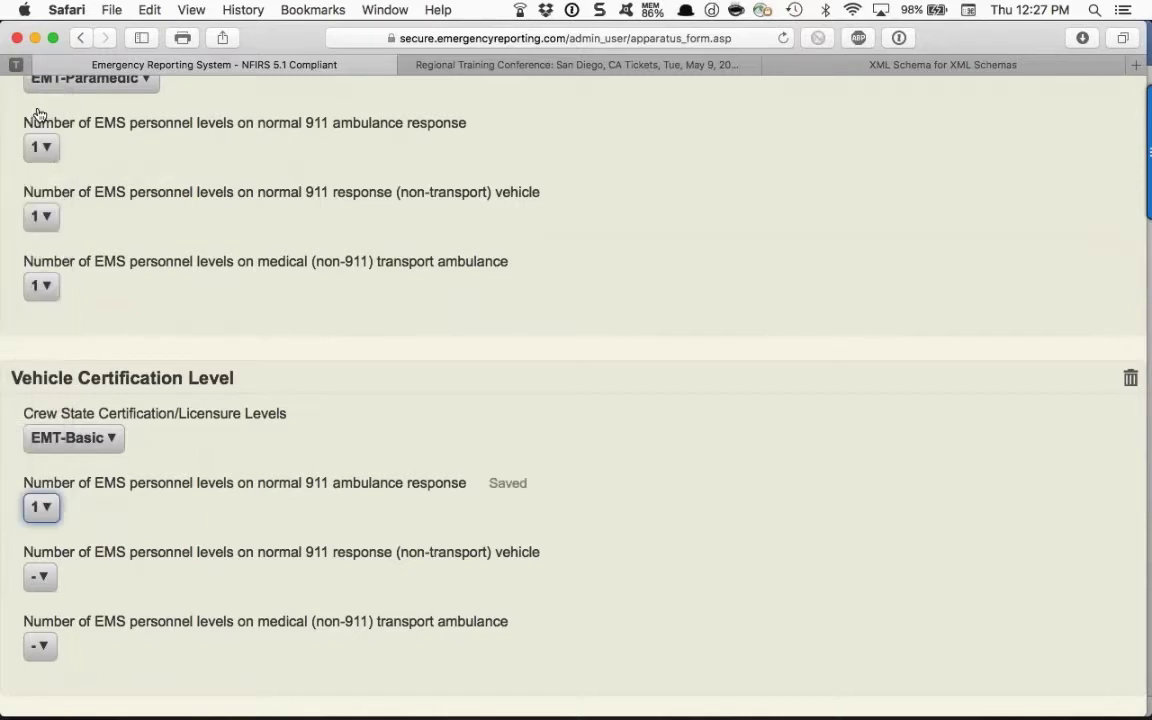
left_click(40, 147)
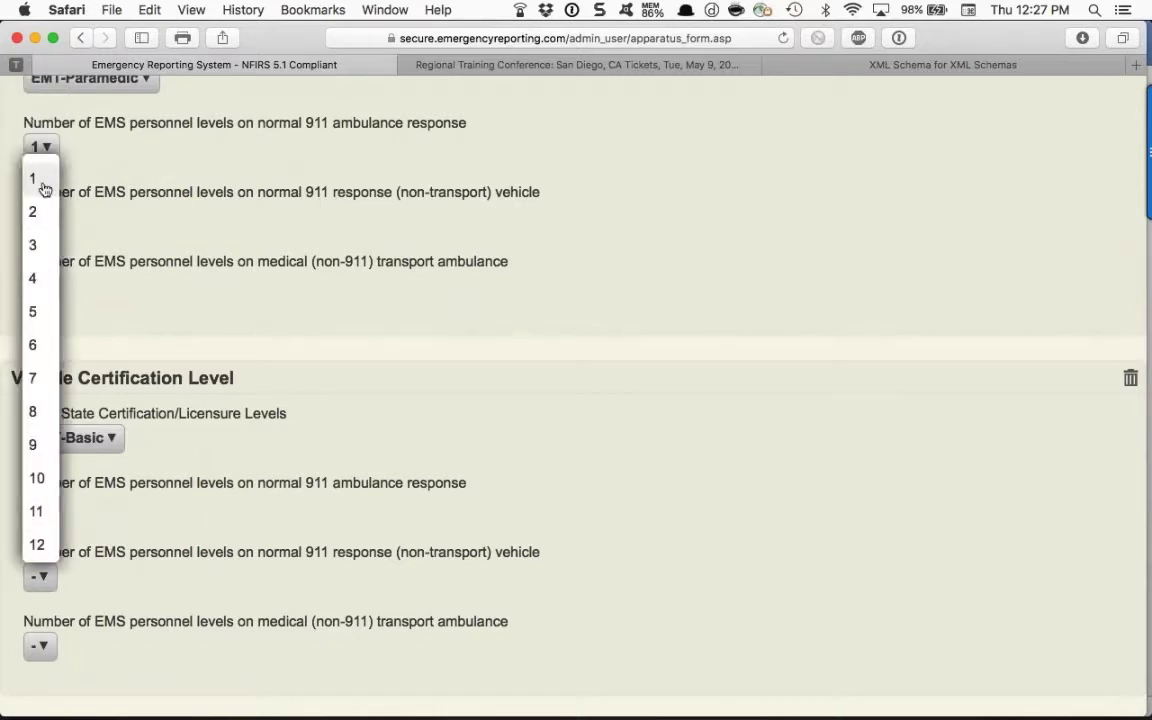
left_click(44, 184)
left_click(40, 645)
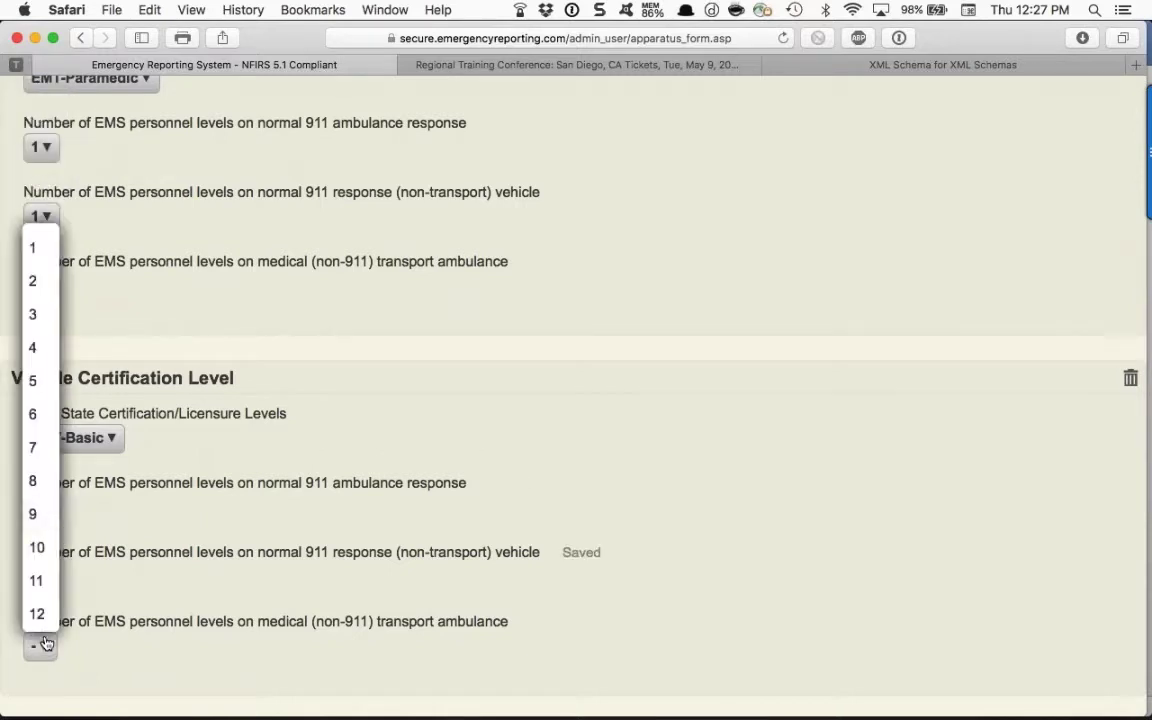
key("Escape")
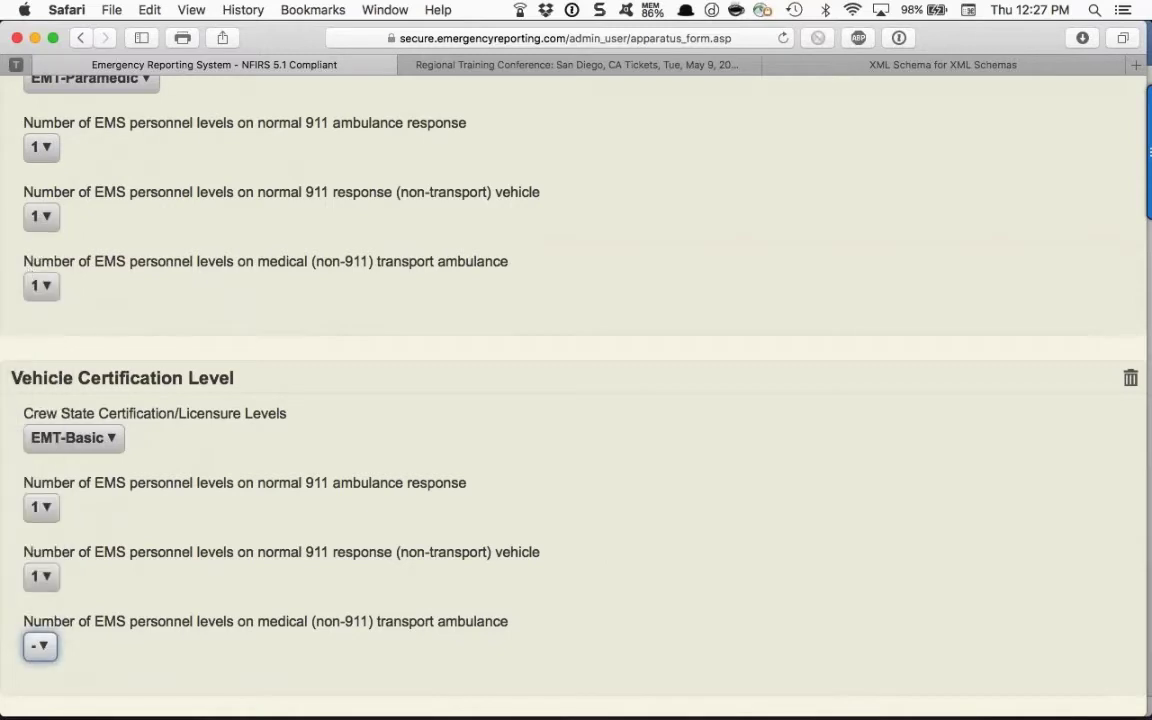
left_click(40, 645)
key("Escape")
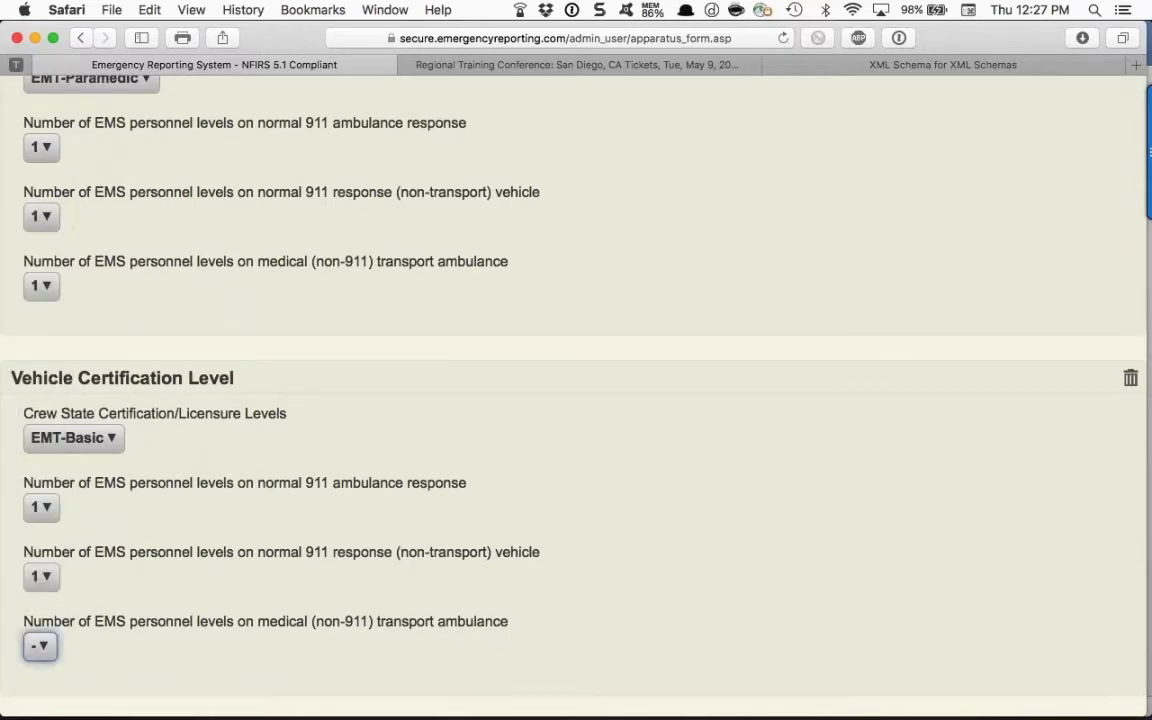
left_click(38, 645)
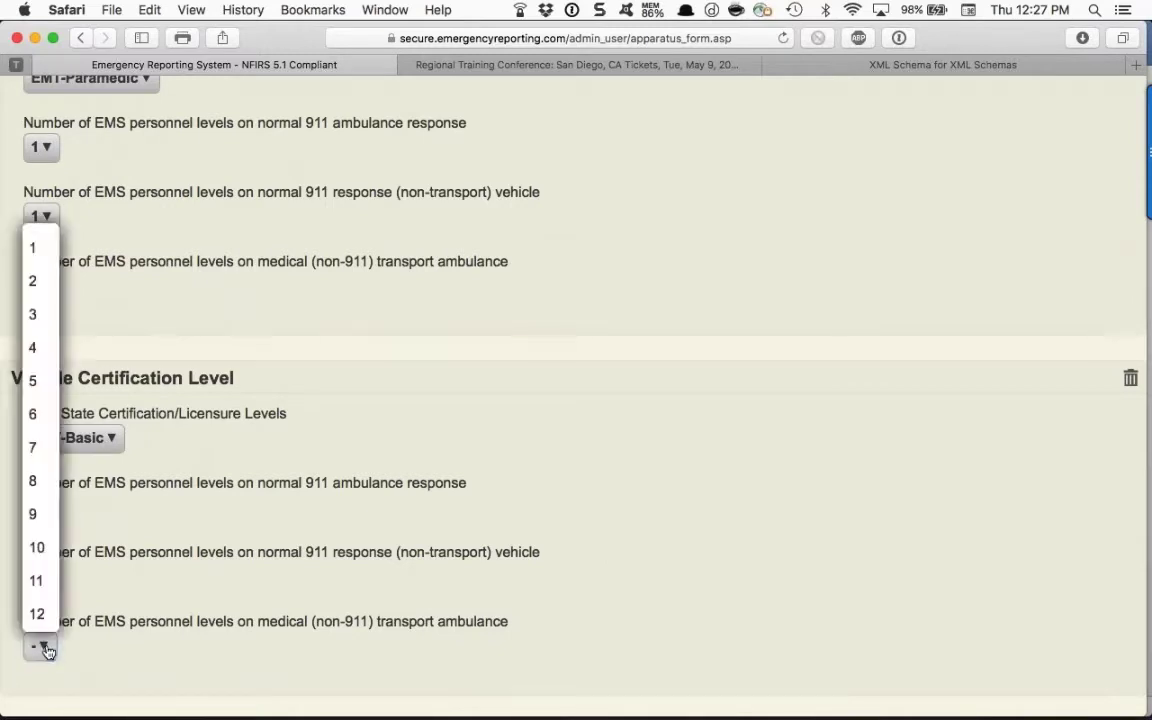
left_click(31, 246)
Delete the EMT-Basic certification level and the EMT-Paramedic level with personnel numbers of 2 from M1's crew settings.
scroll(193, 504, "down", 5)
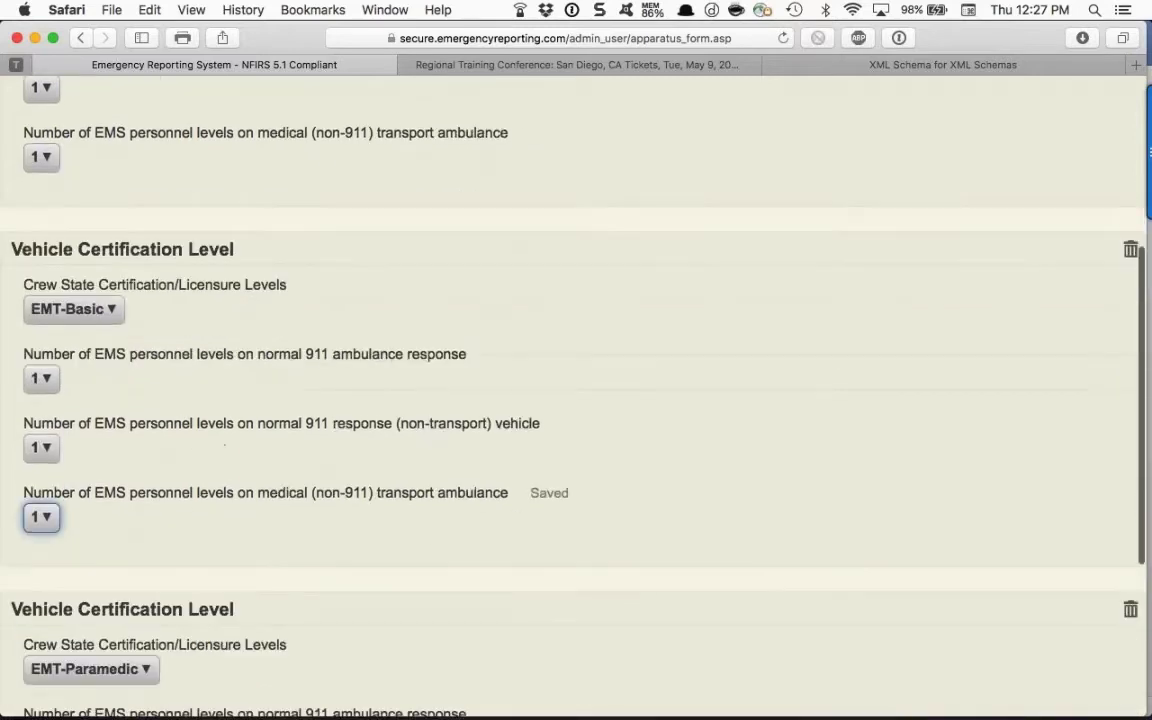
scroll(600, 425, "down", 8)
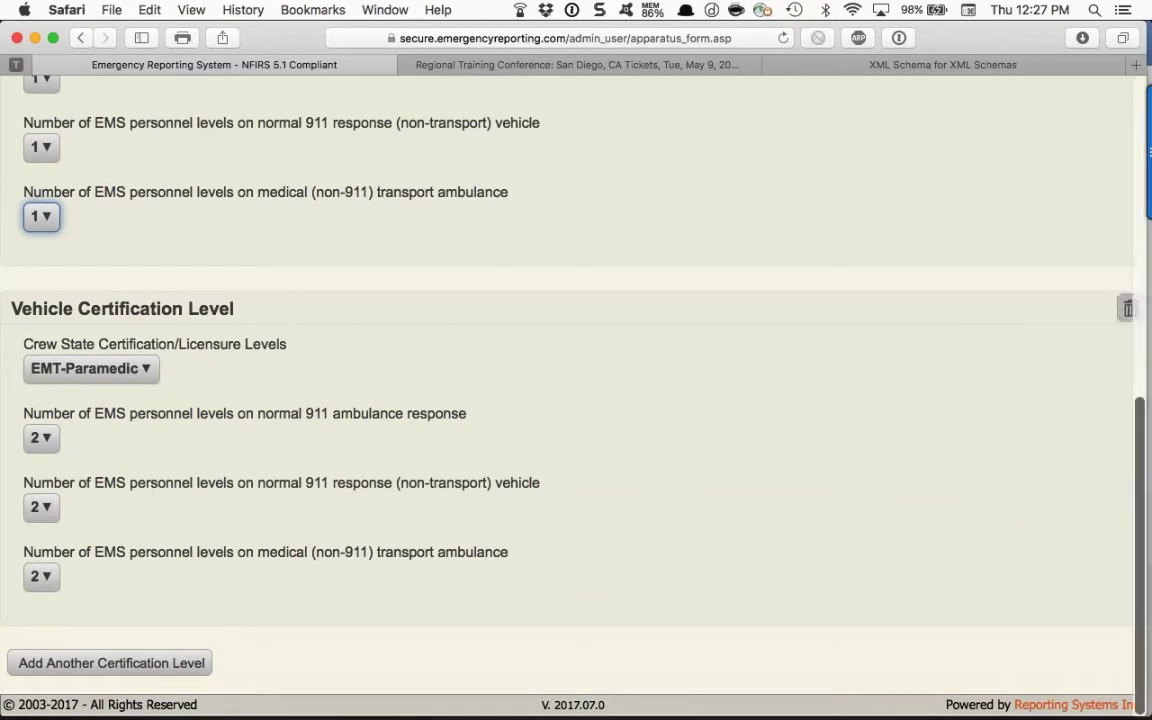
left_click(1128, 309)
left_click(1130, 309)
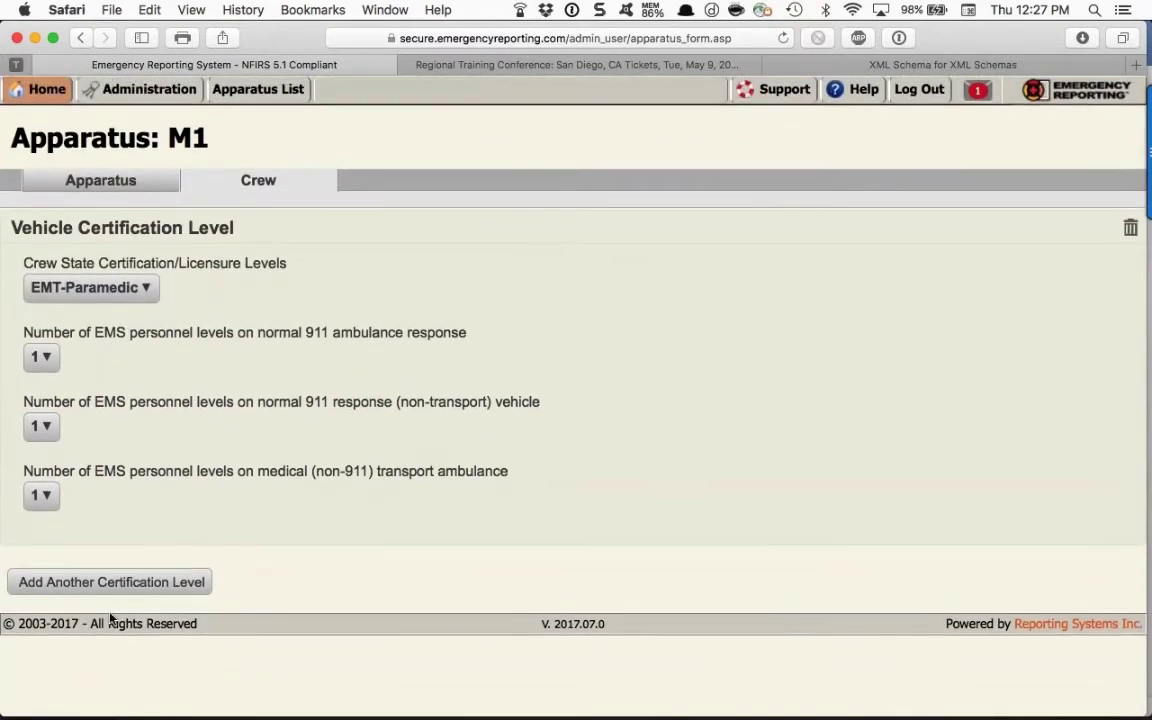
Add another vehicle certification level for M1 and change the existing EMT-Paramedic level to EMT-Basic.
left_click(105, 581)
scroll(80, 620, "down", 5)
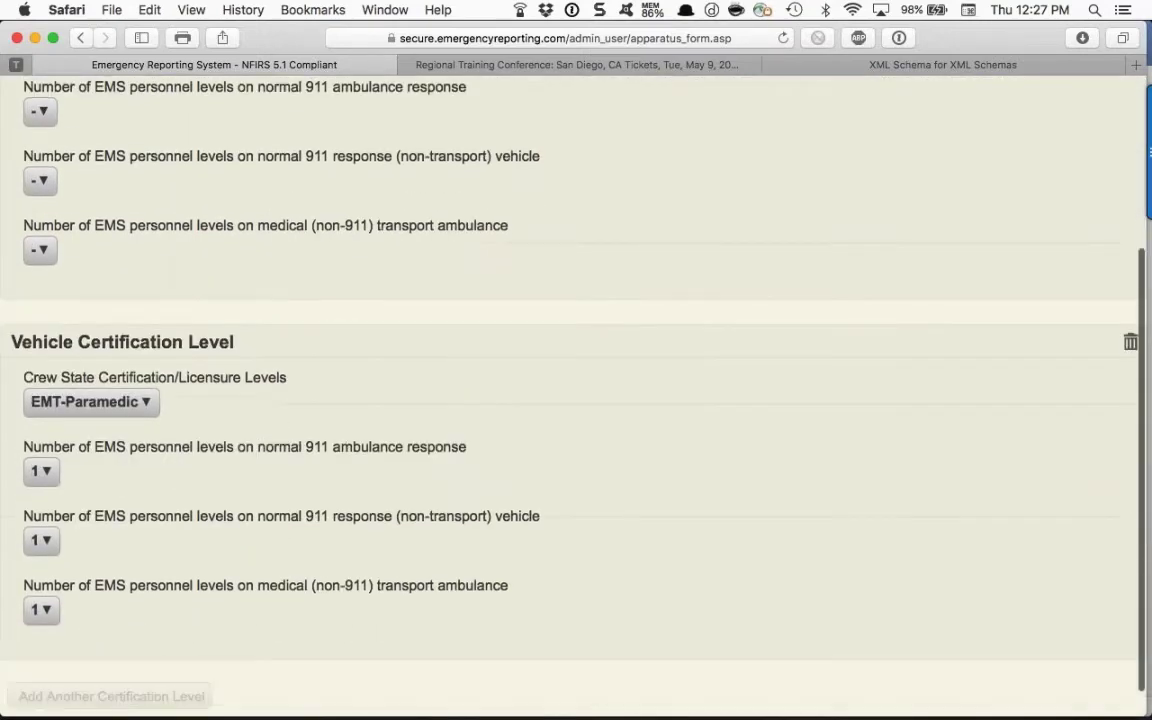
left_click(85, 82)
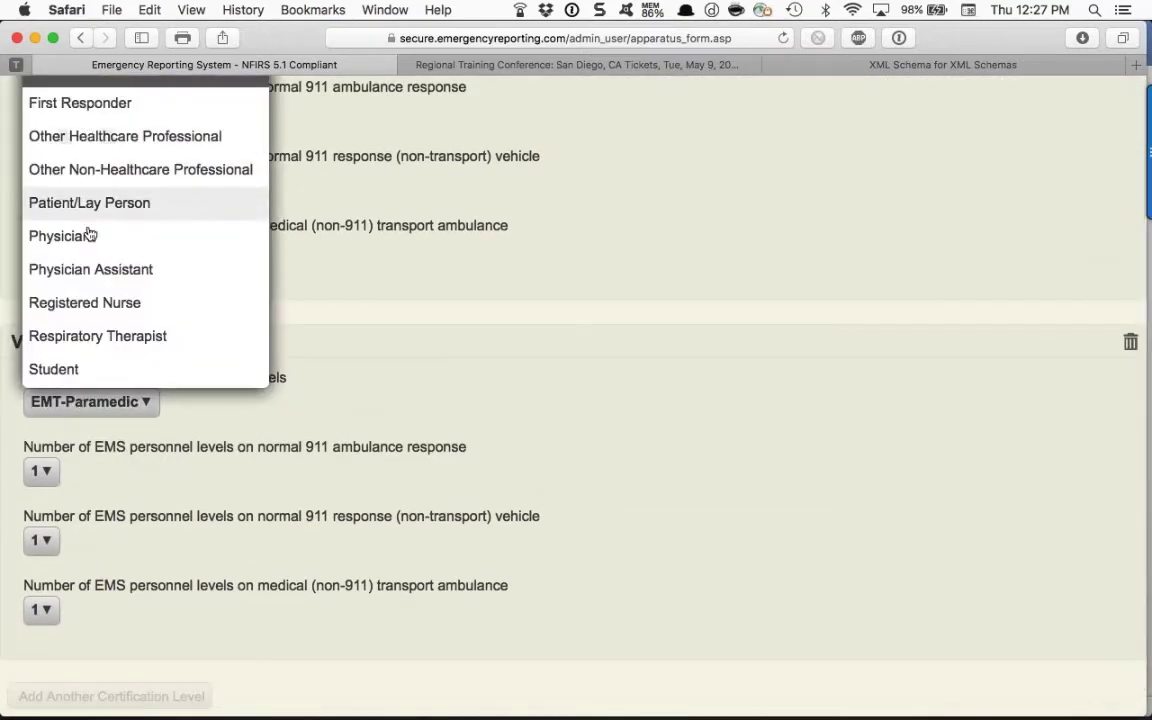
scroll(89, 279, "up", 3)
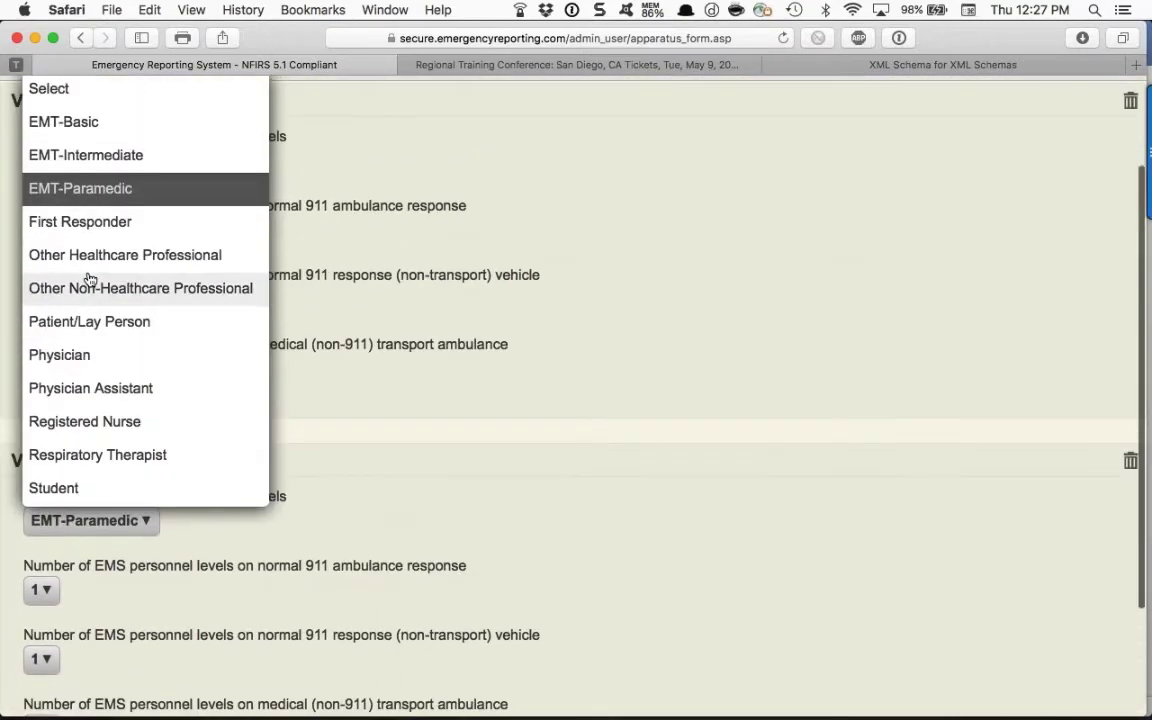
left_click(89, 134)
scroll(89, 137, "down", 3)
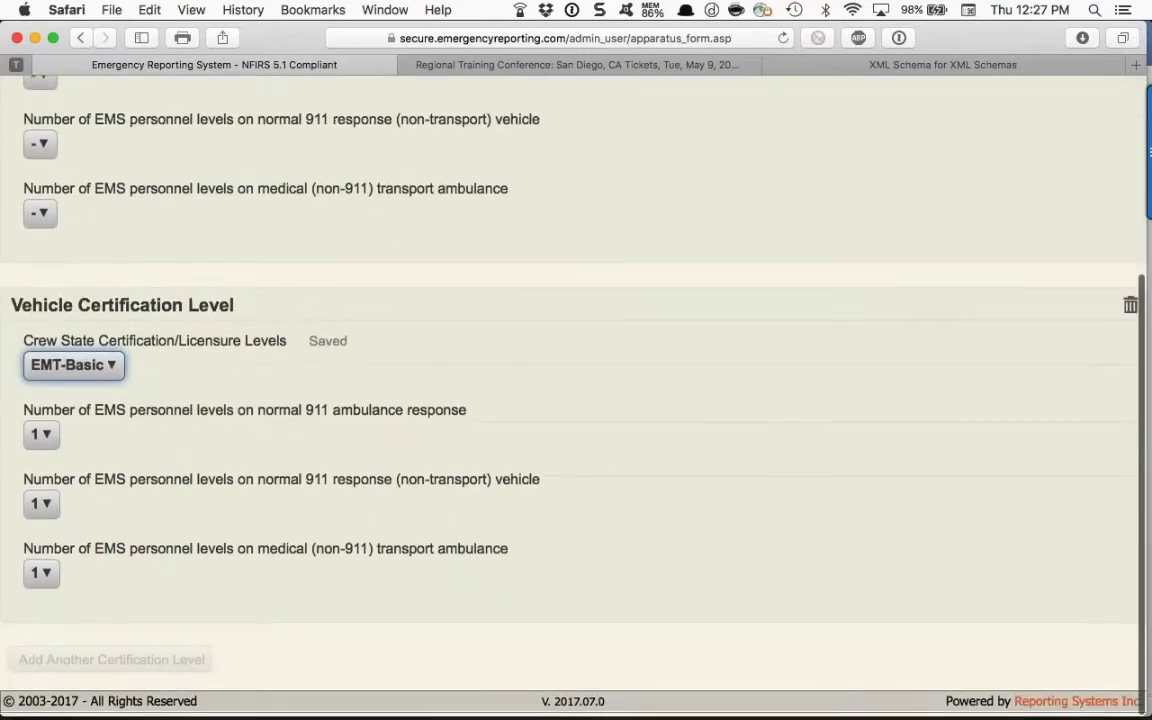
scroll(576, 400, "up", 5)
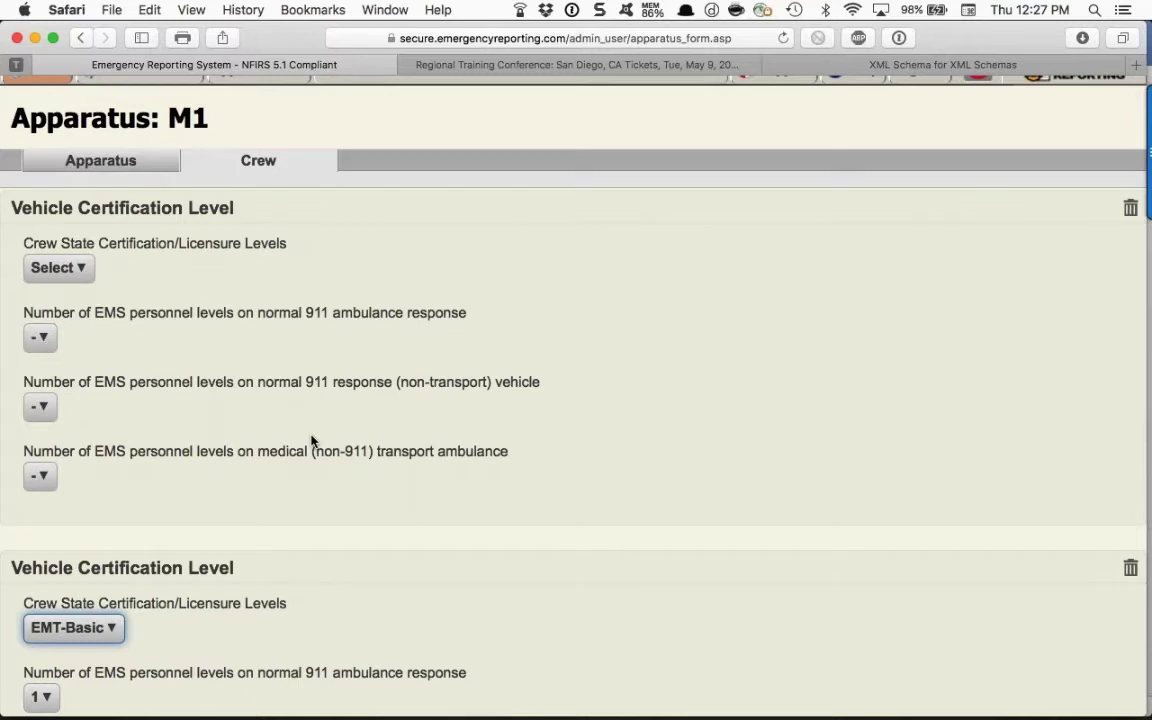
scroll(311, 441, "up", 1)
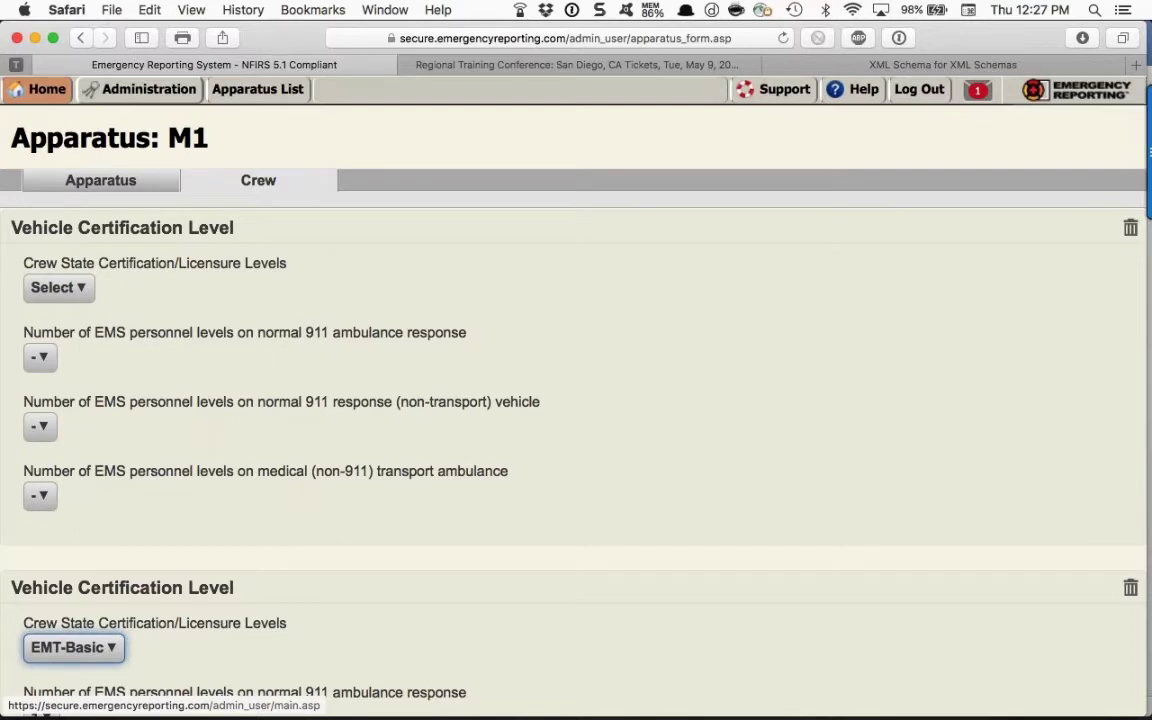
Leave M1's crew settings and open the department's EMS Agency Settings from the administration page.
left_click(46, 89)
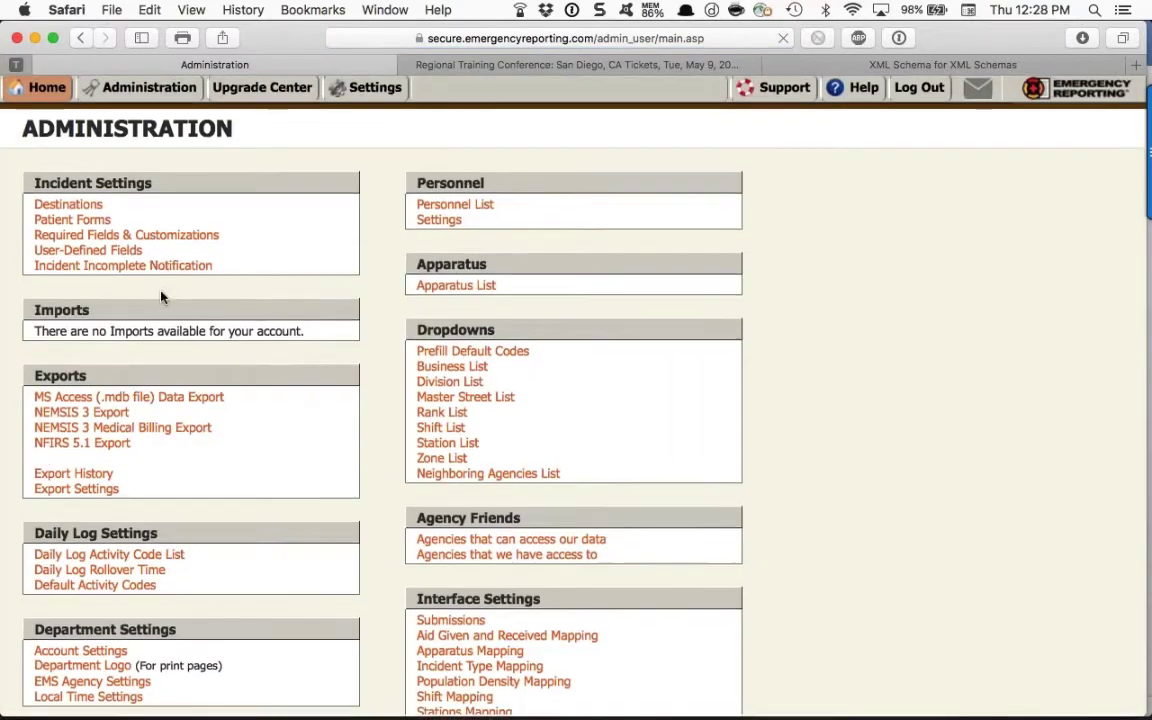
scroll(160, 297, "down", 1)
scroll(160, 297, "up", 1)
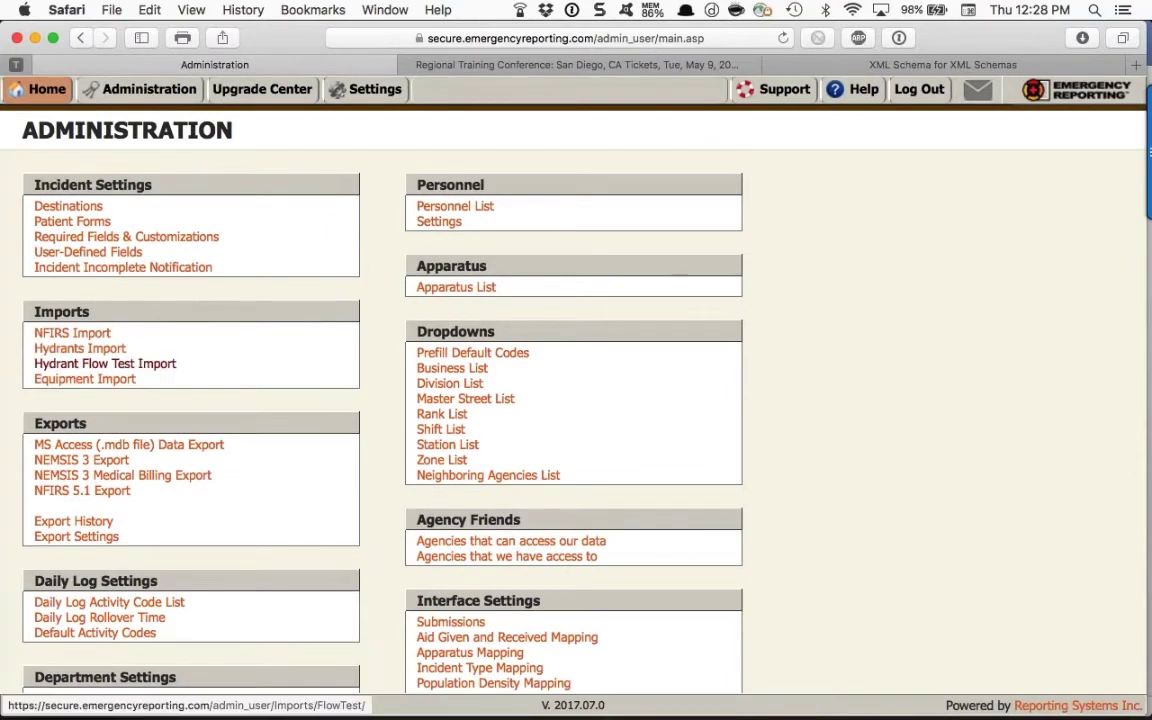
scroll(120, 364, "down", 3)
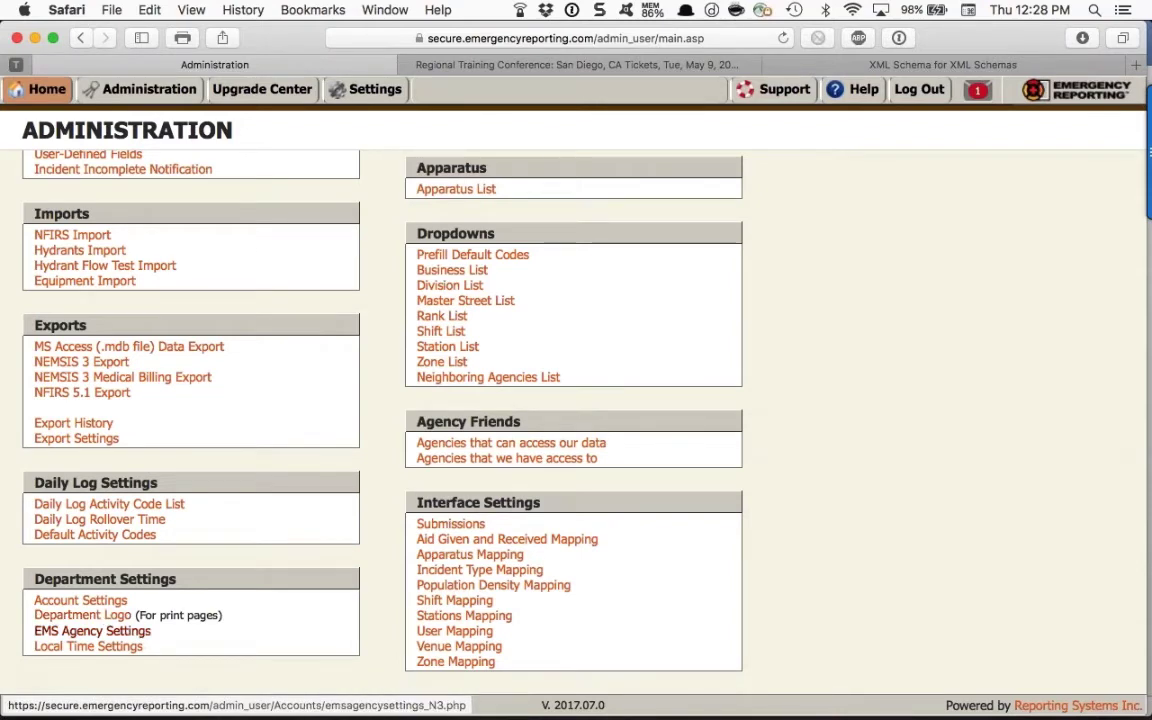
left_click(104, 634)
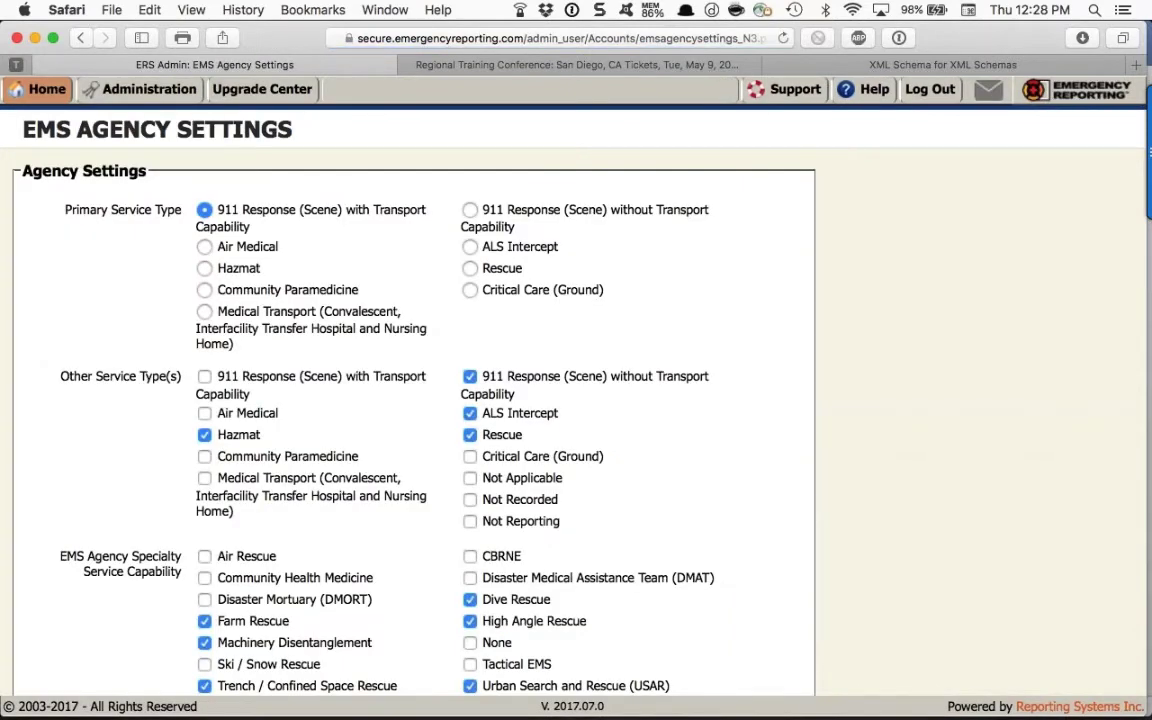
Examine the EMS agency settings from service types to EMS statistics and save the form.
scroll(162, 324, "down", 6)
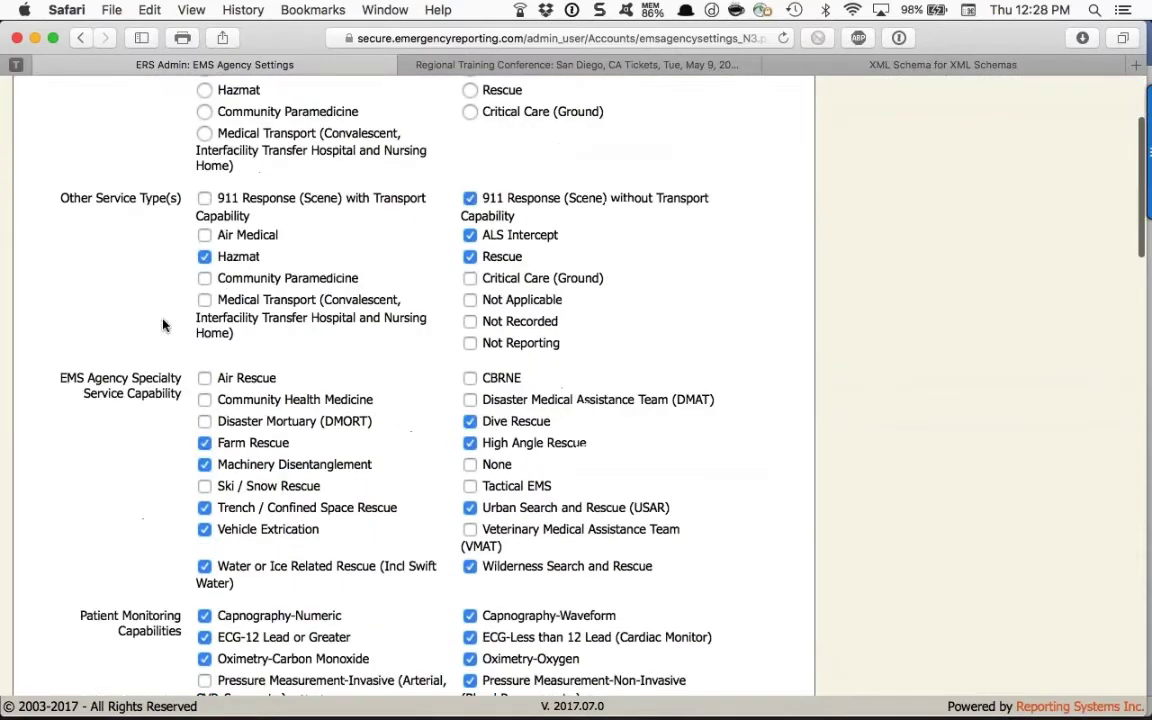
scroll(163, 324, "down", 5)
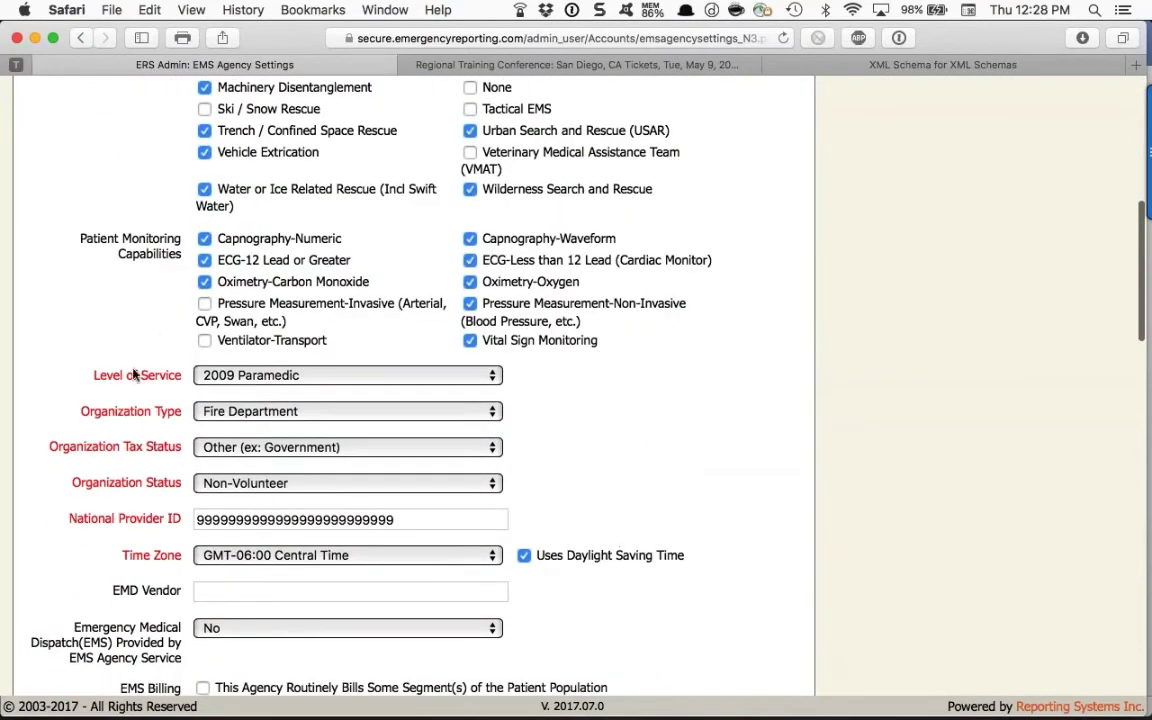
scroll(121, 566, "down", 5)
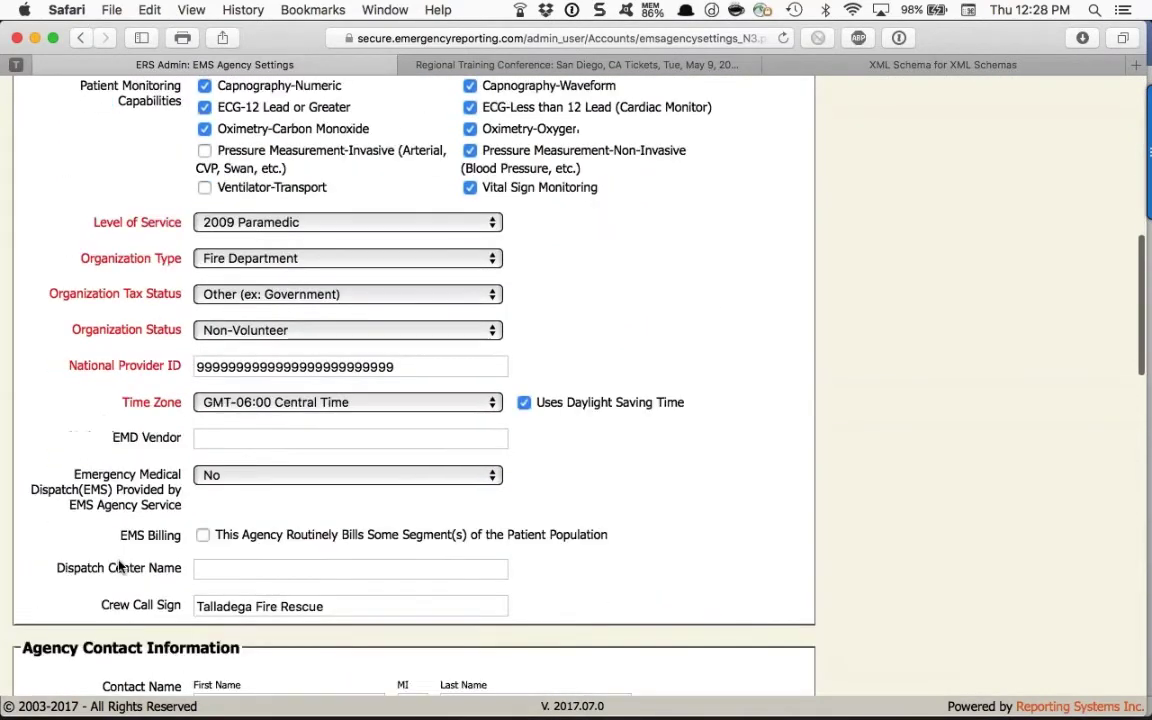
scroll(121, 566, "down", 3)
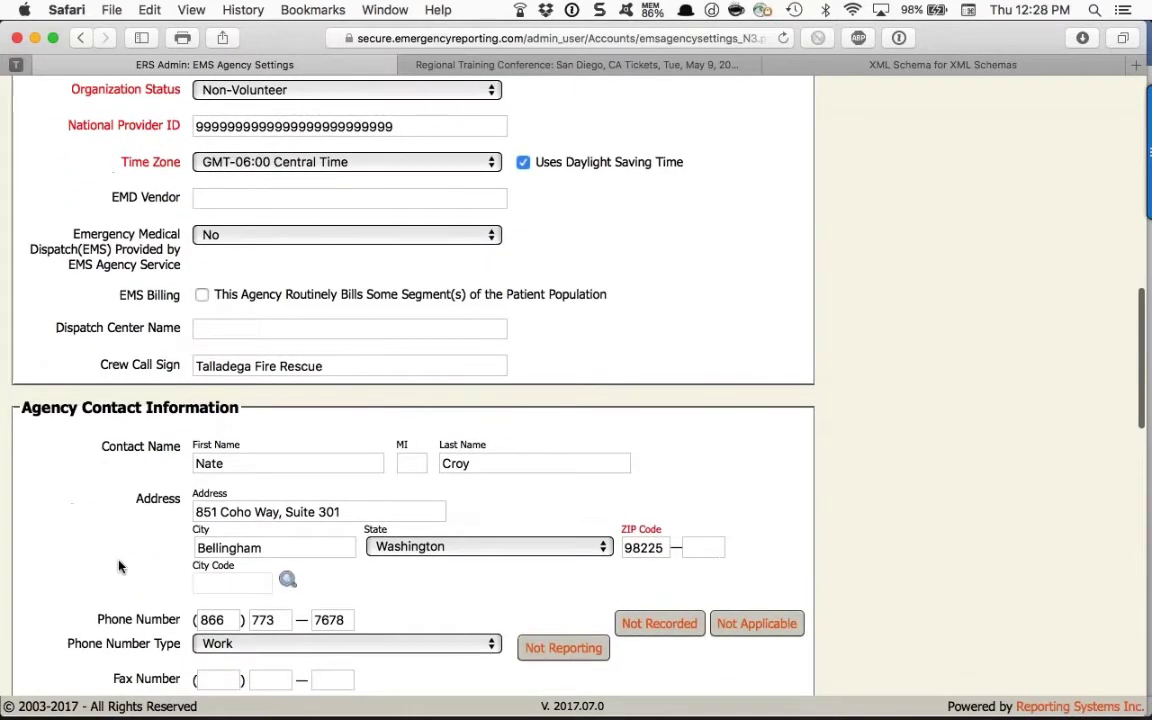
scroll(119, 566, "down", 3)
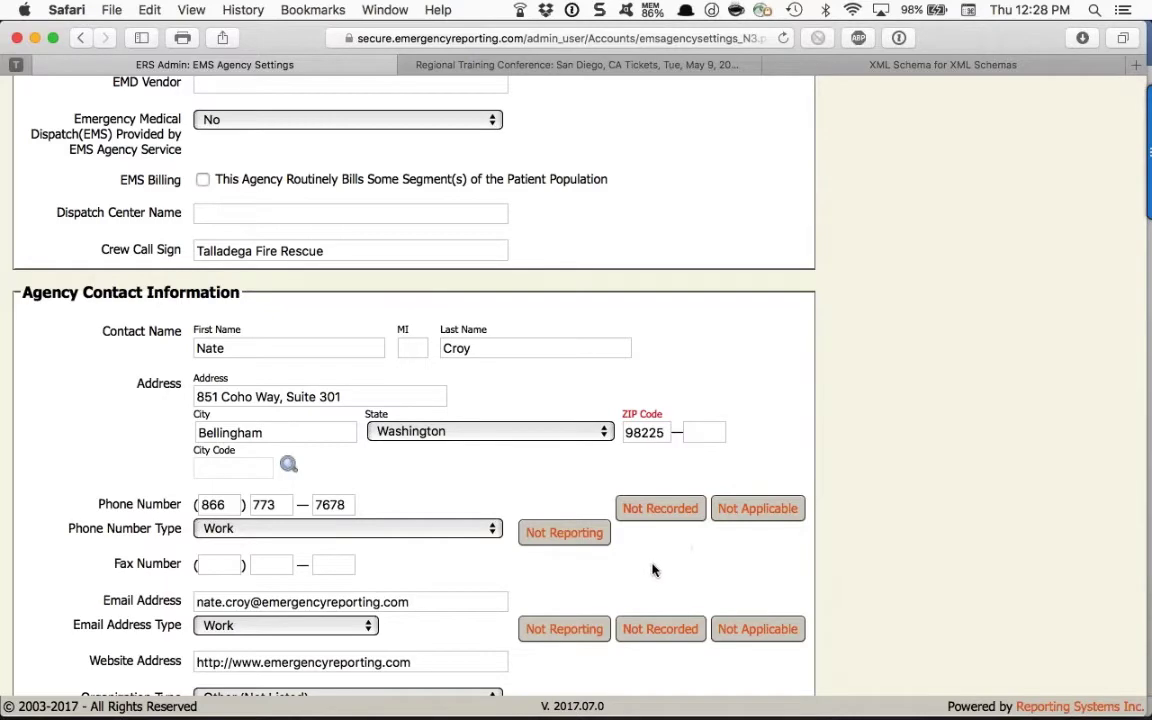
scroll(657, 568, "down", 6)
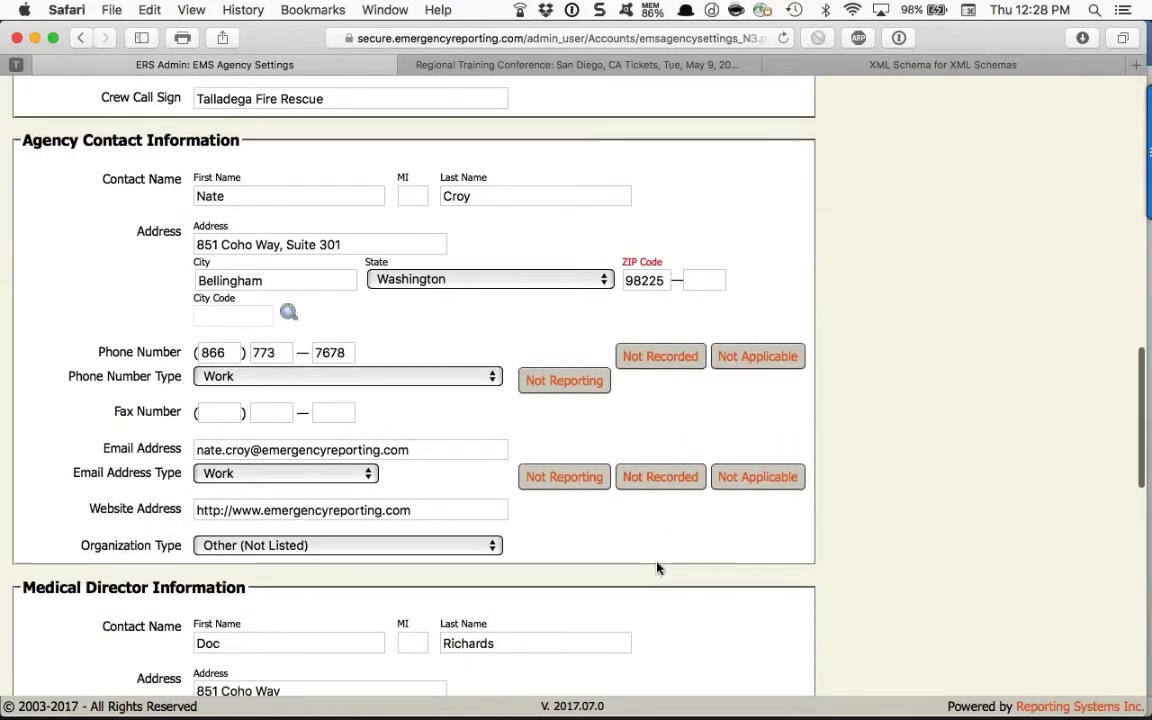
scroll(657, 568, "down", 8)
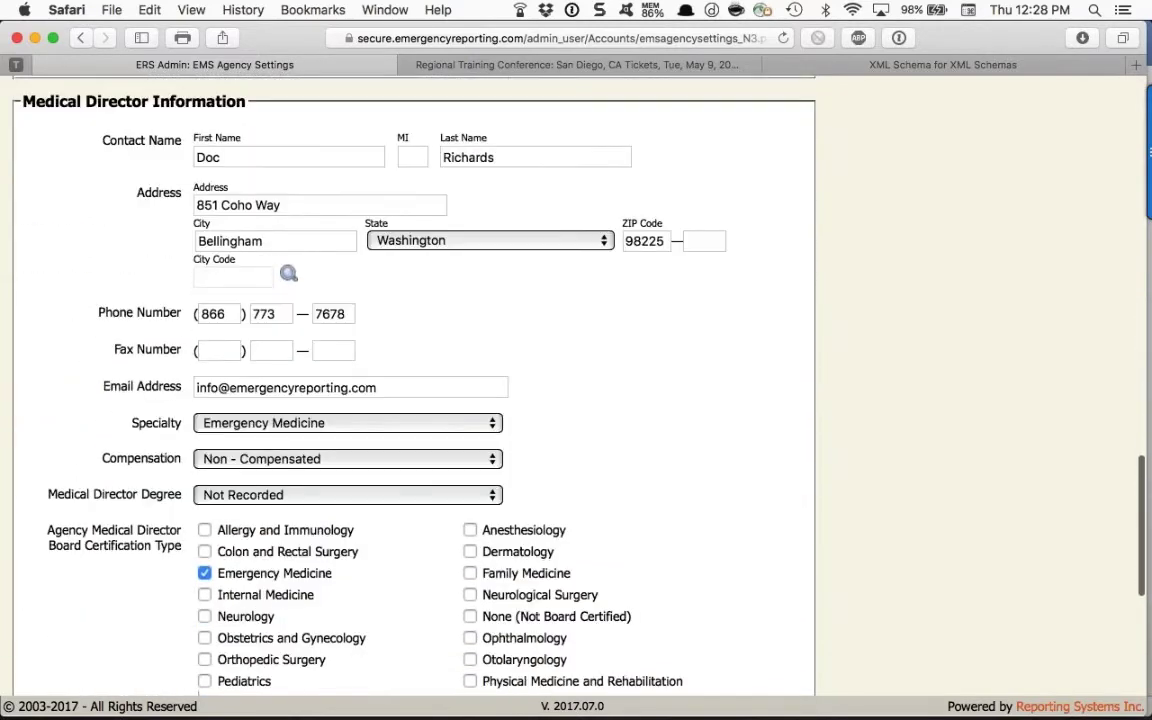
scroll(657, 568, "down", 4)
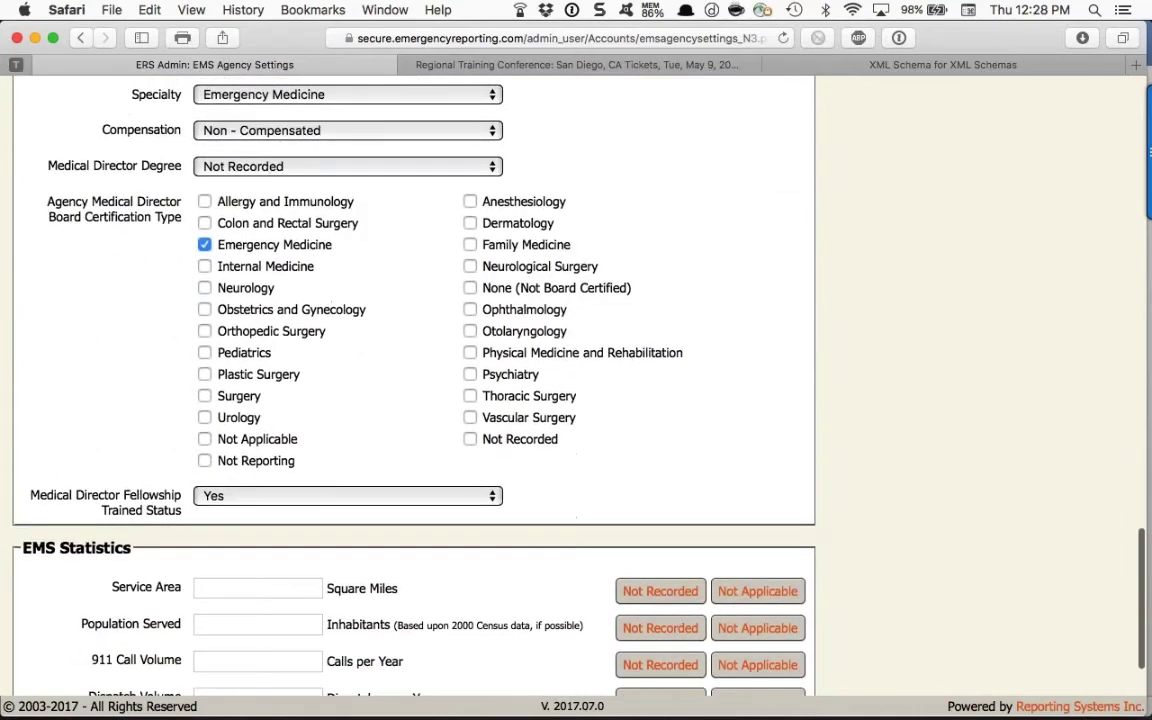
scroll(657, 568, "down", 2)
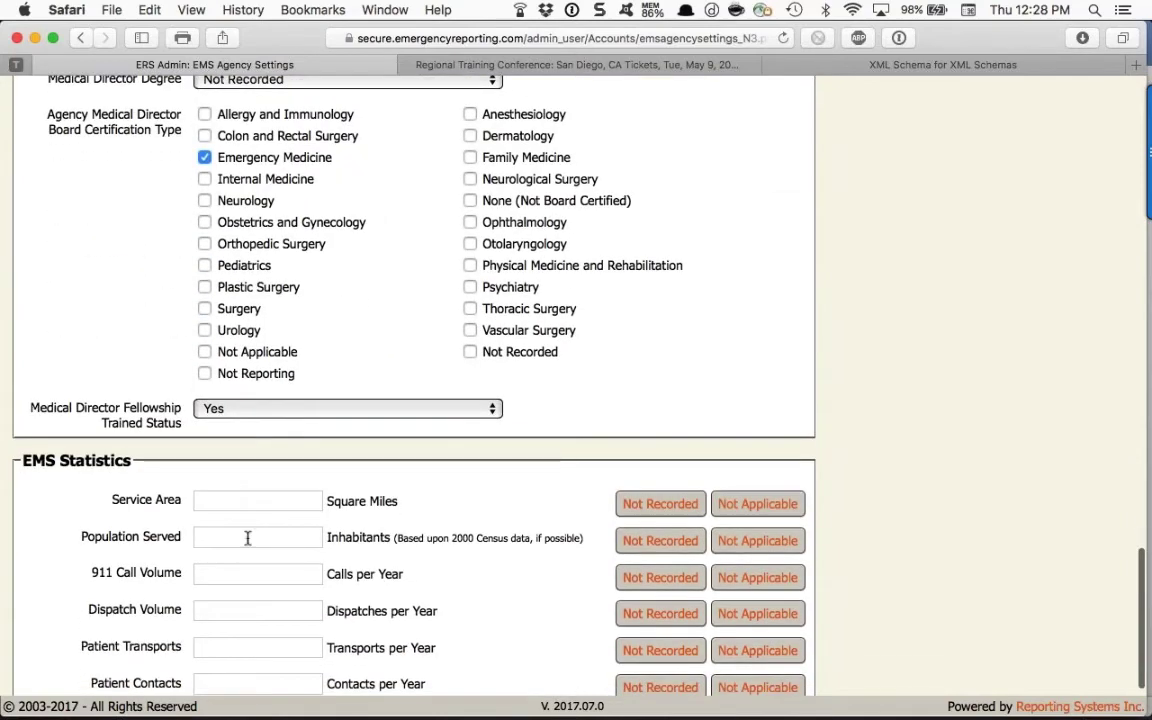
scroll(249, 535, "down", 2)
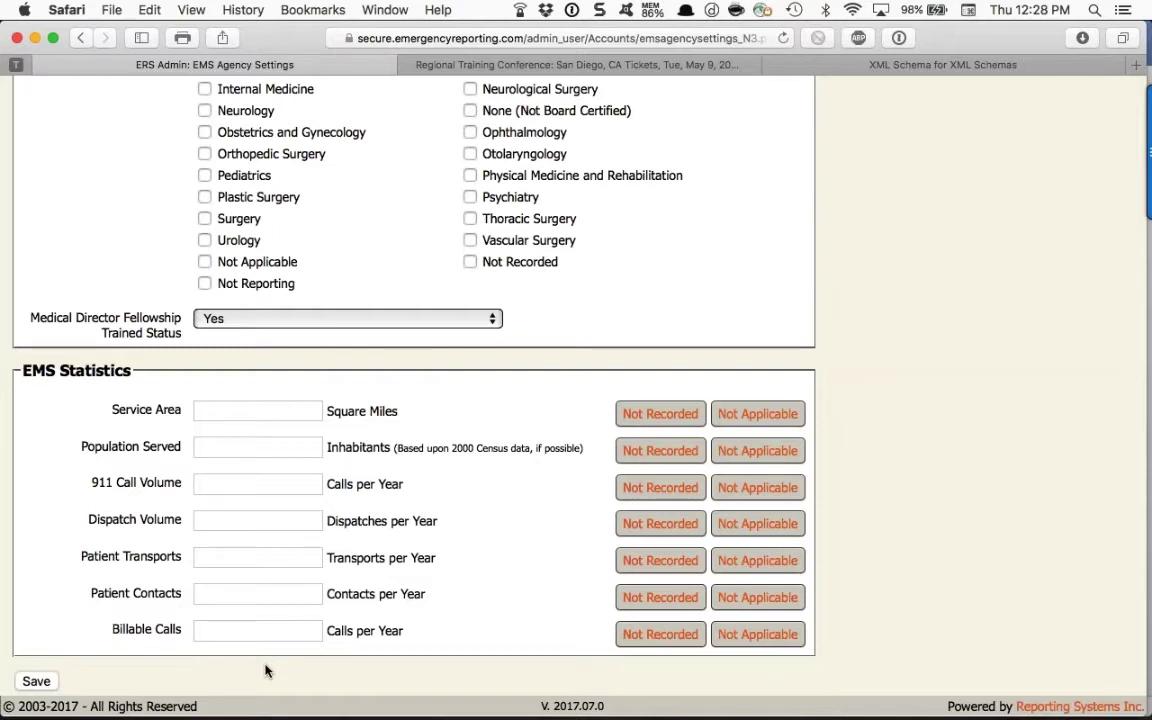
left_click(36, 681)
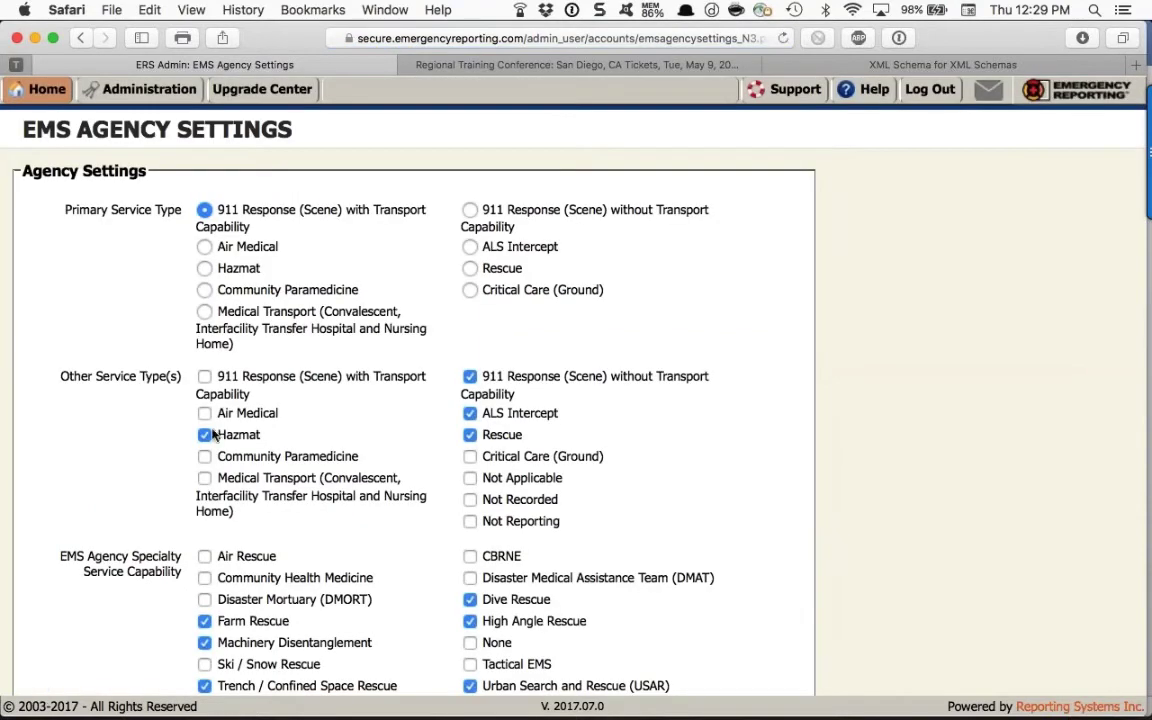
Check the EMS Station Type choices for Station 1 in the station list and return to the administration page.
left_click(148, 97)
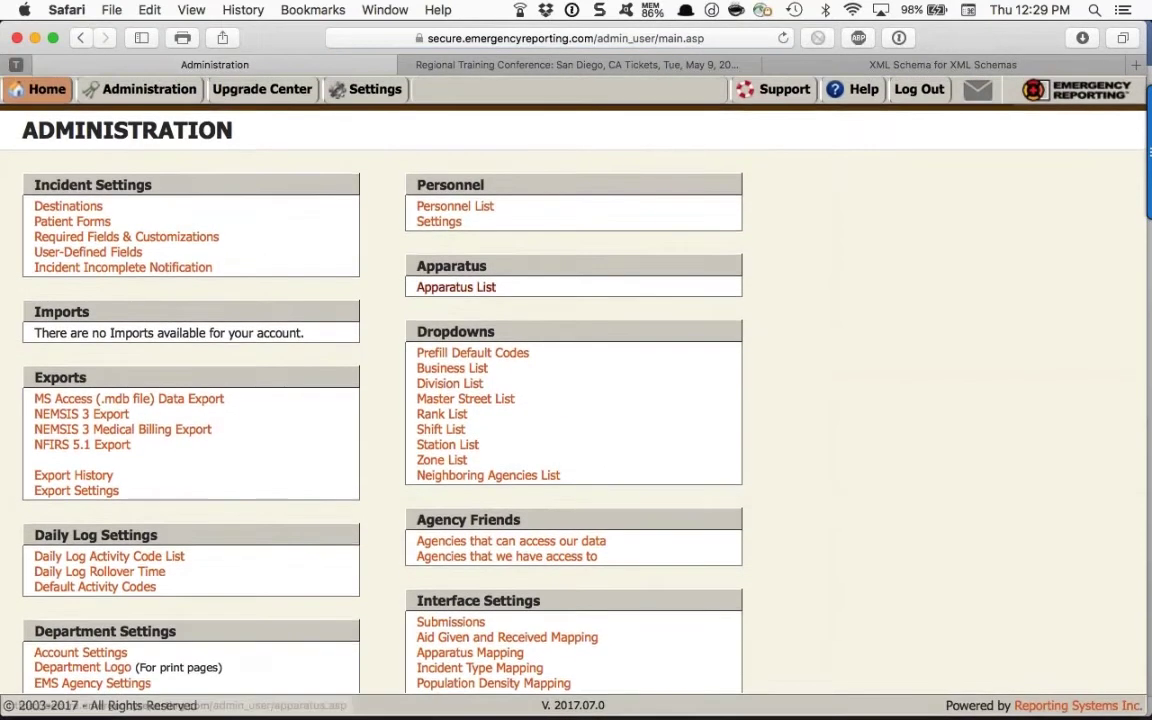
scroll(399, 388, "down", 1)
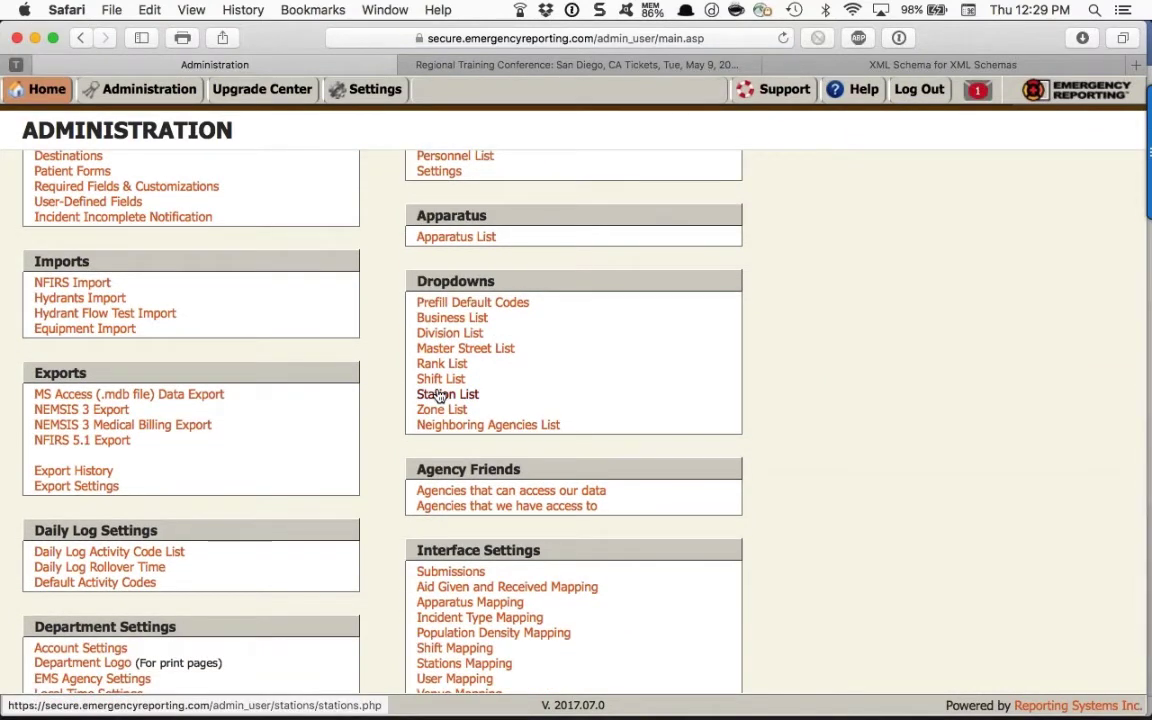
left_click(440, 396)
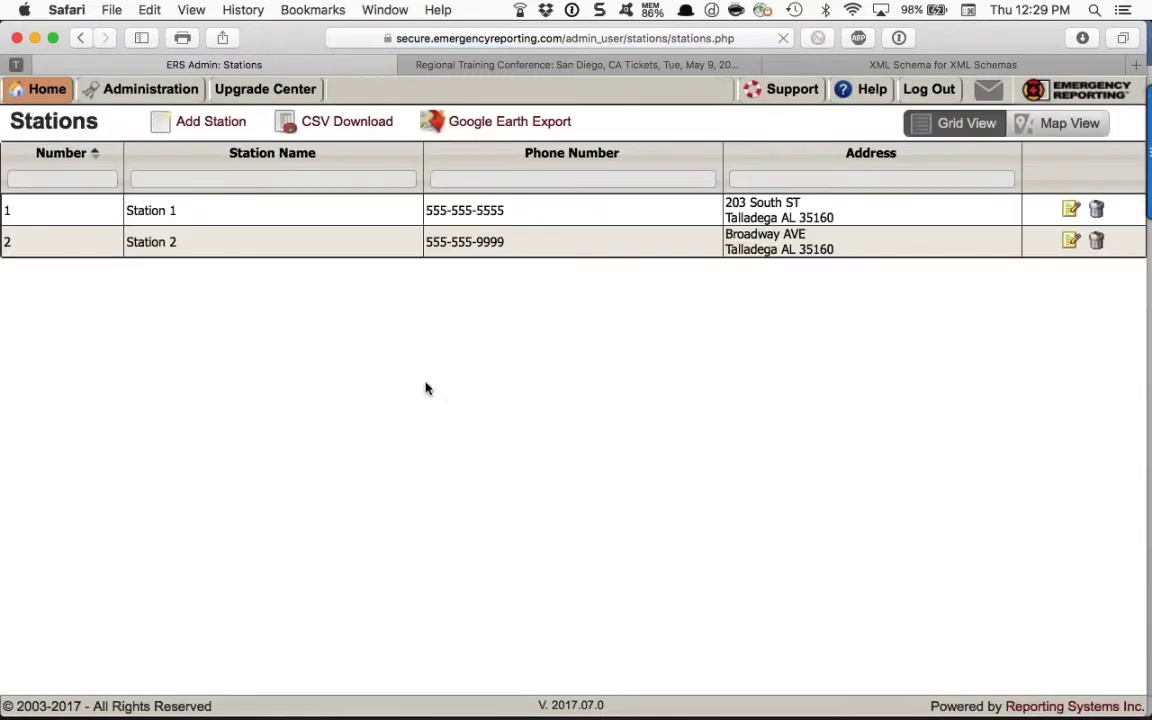
left_click(237, 213)
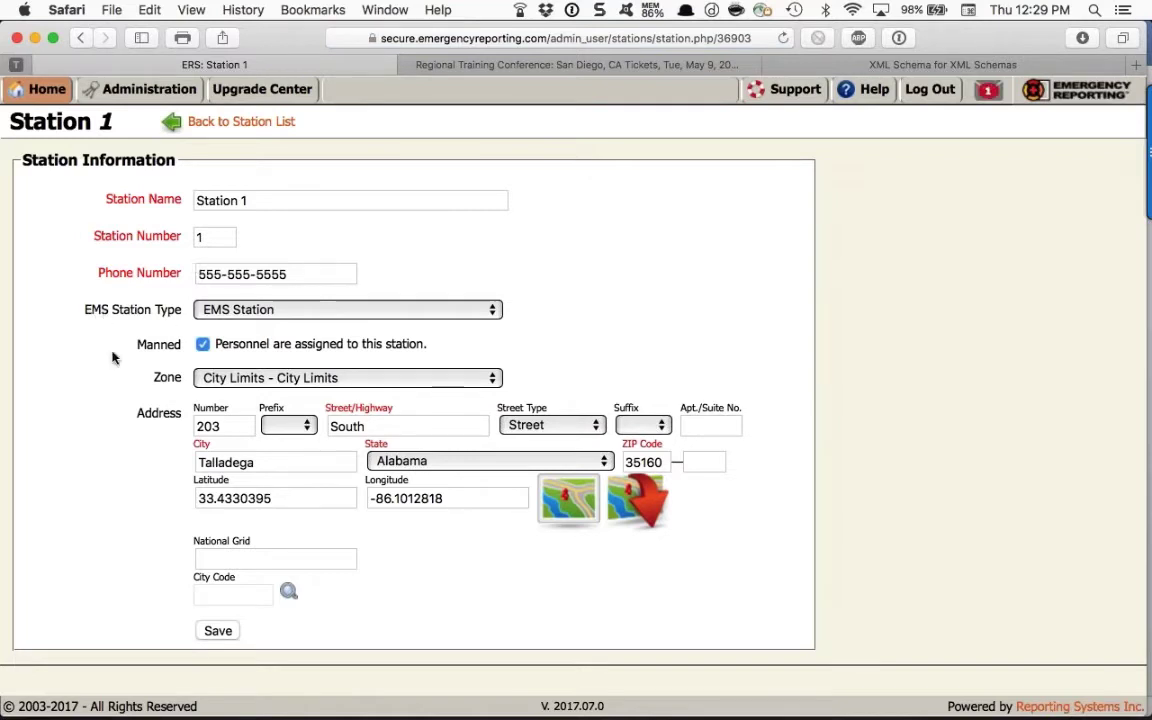
left_click(326, 310)
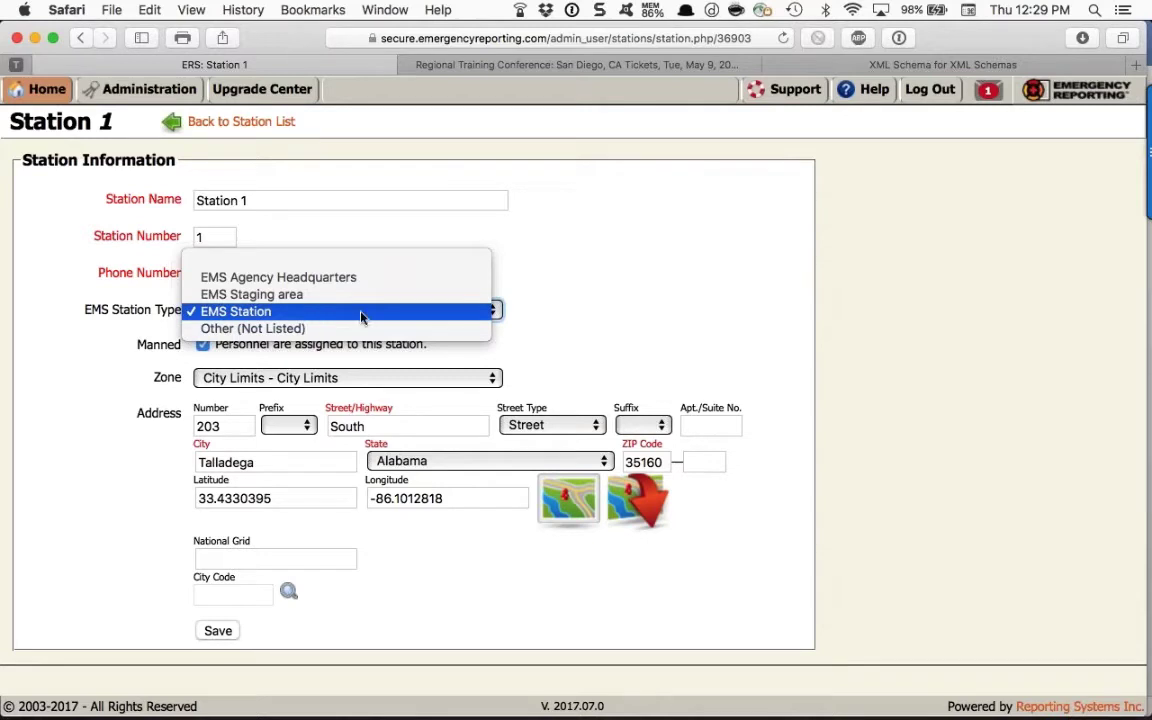
left_click(555, 308)
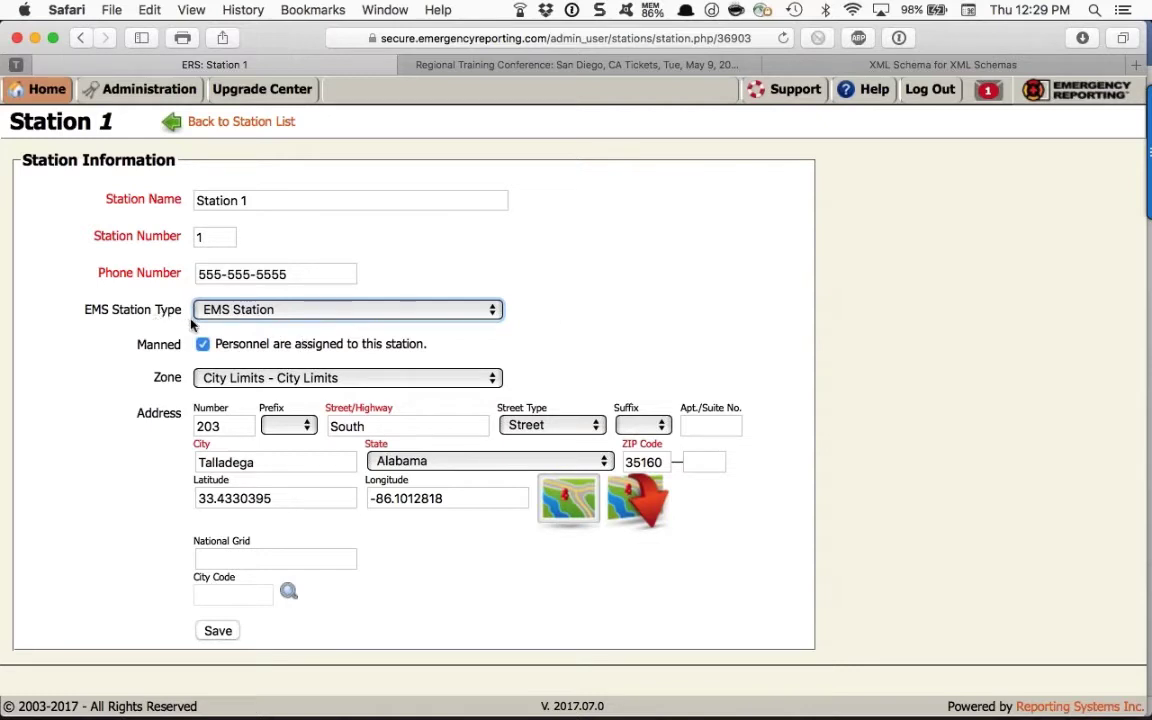
left_click(150, 91)
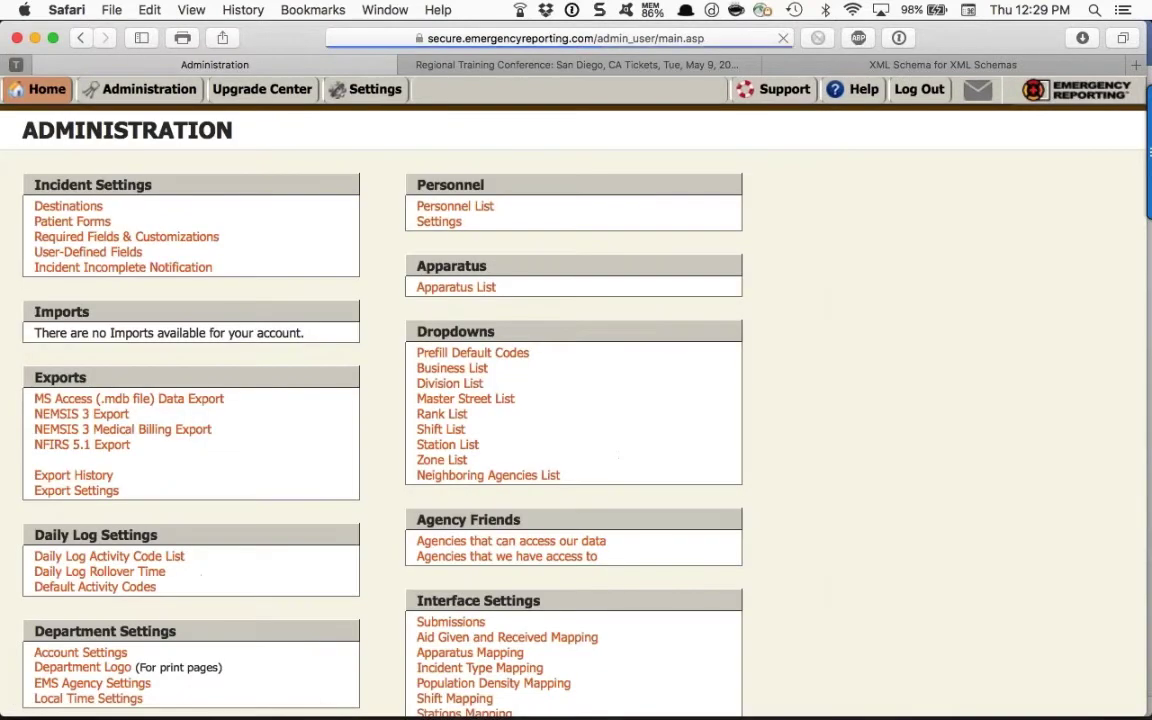
scroll(262, 268, "down", 1)
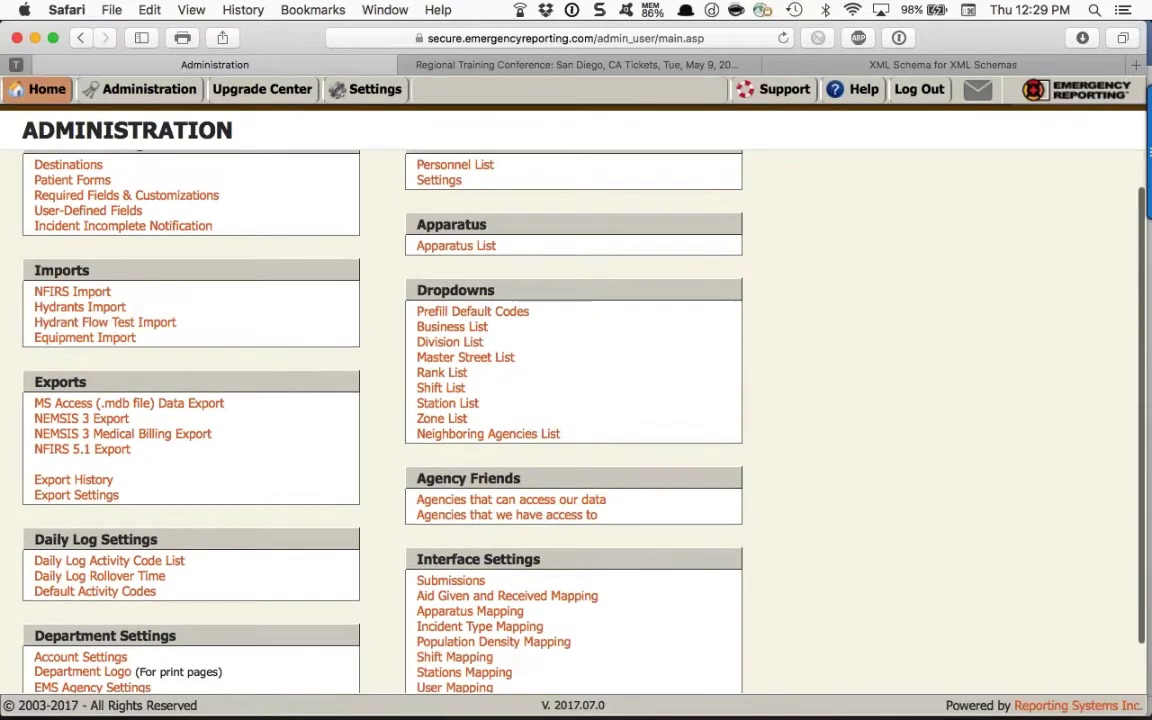
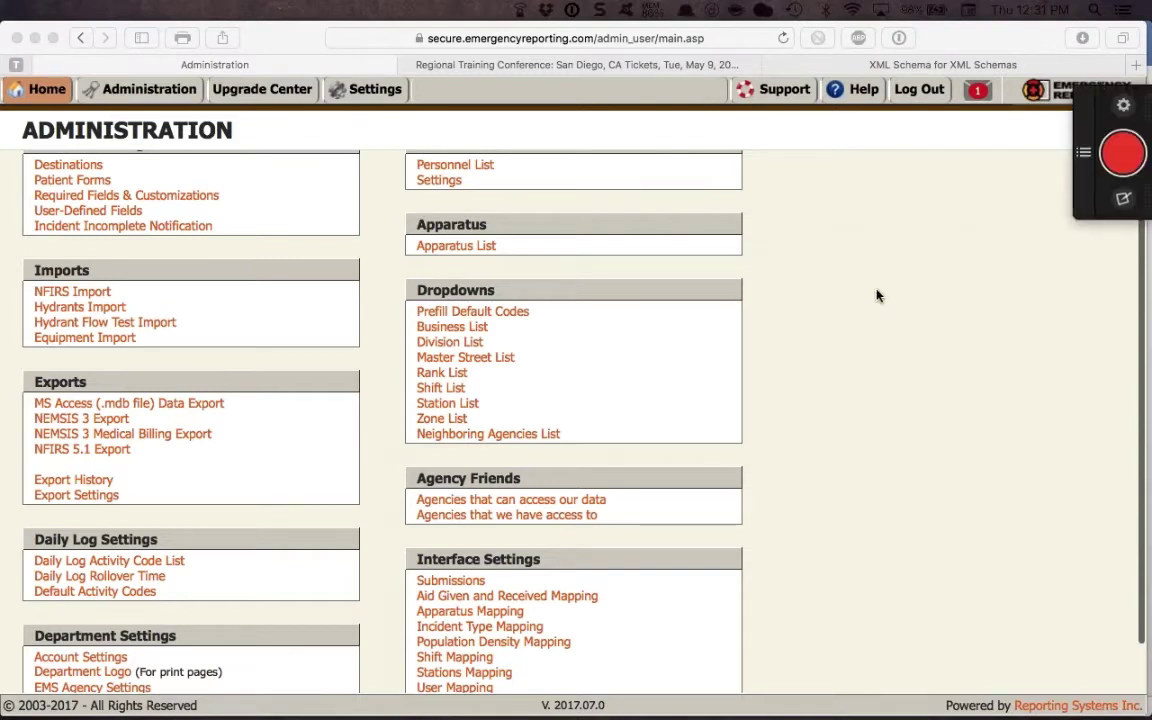
Open the EMS patient list of incident 2017-4 from the incidents module.
left_click(44, 94)
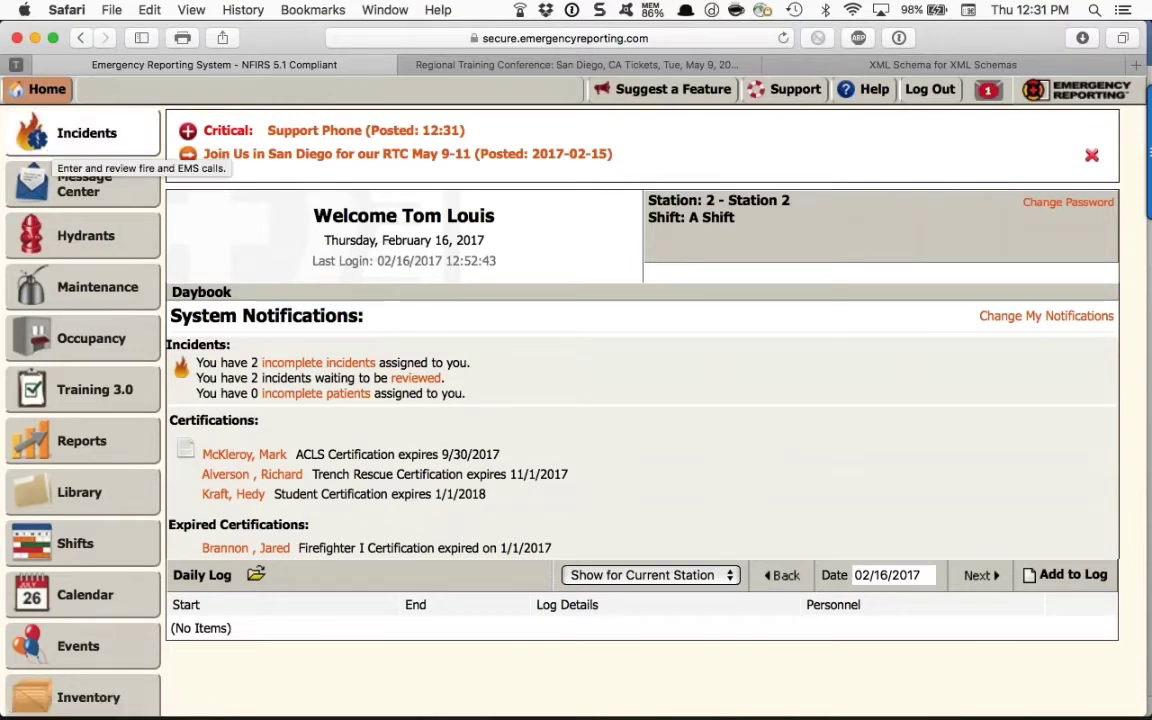
left_click(60, 145)
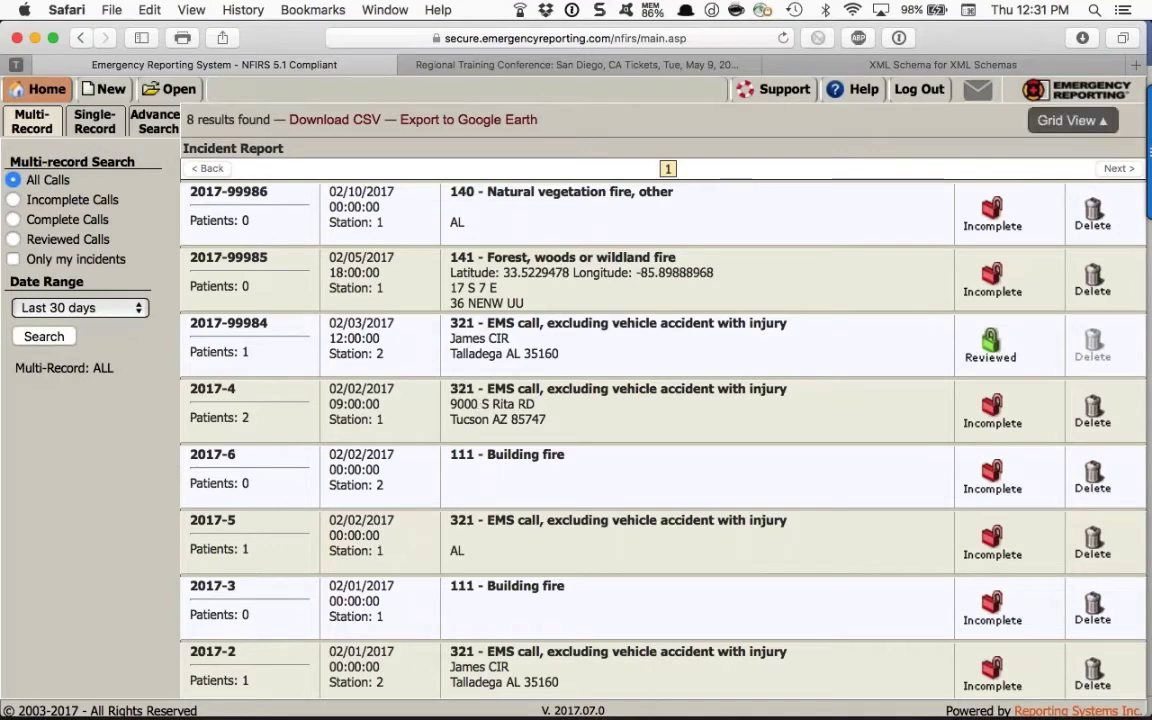
left_click(455, 388)
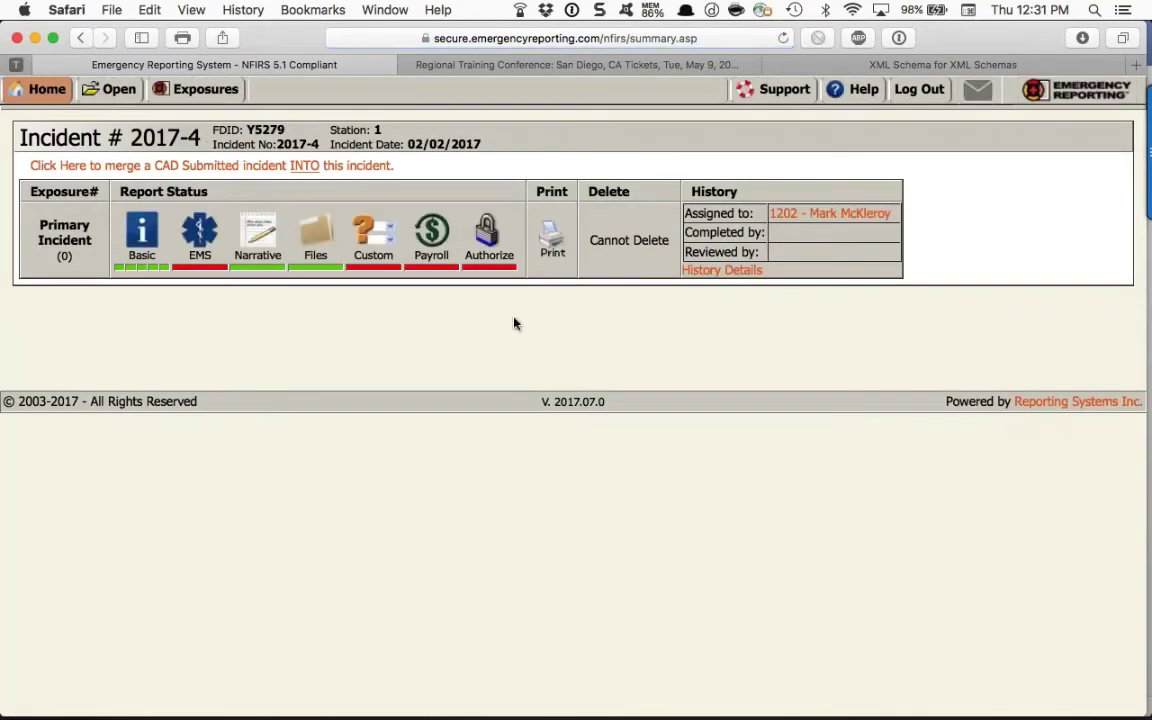
left_click(197, 224)
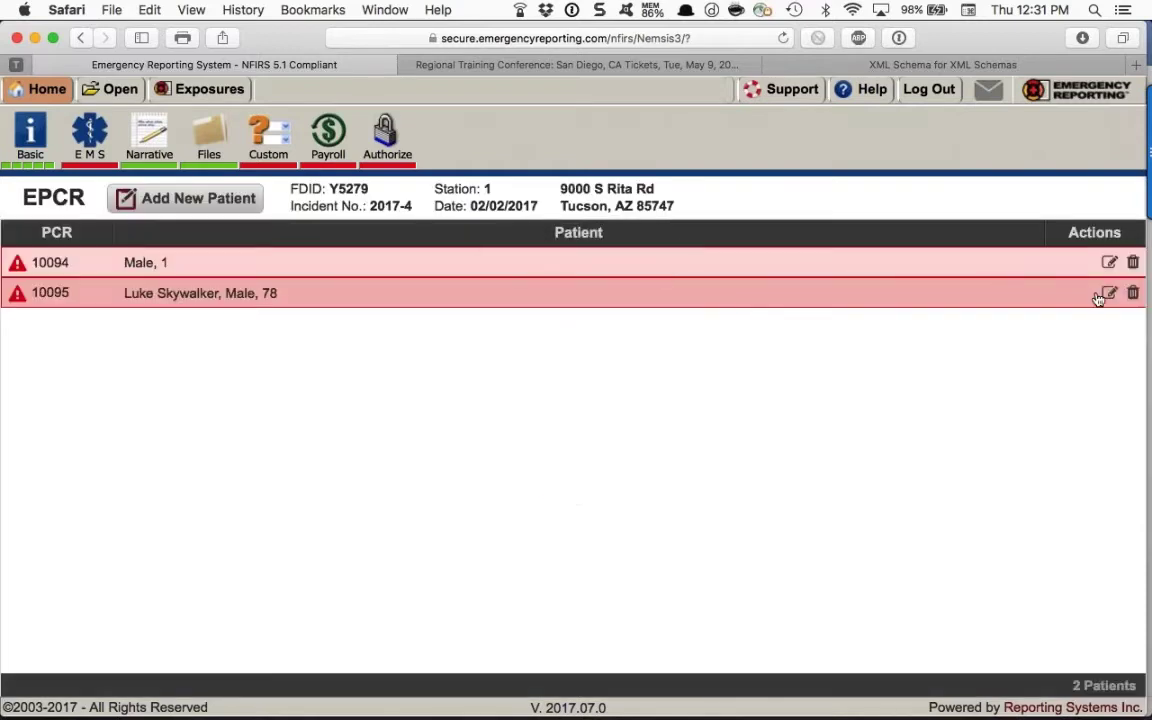
Delete both patient records from incident 2017-4's EPCR list.
left_click(1132, 292)
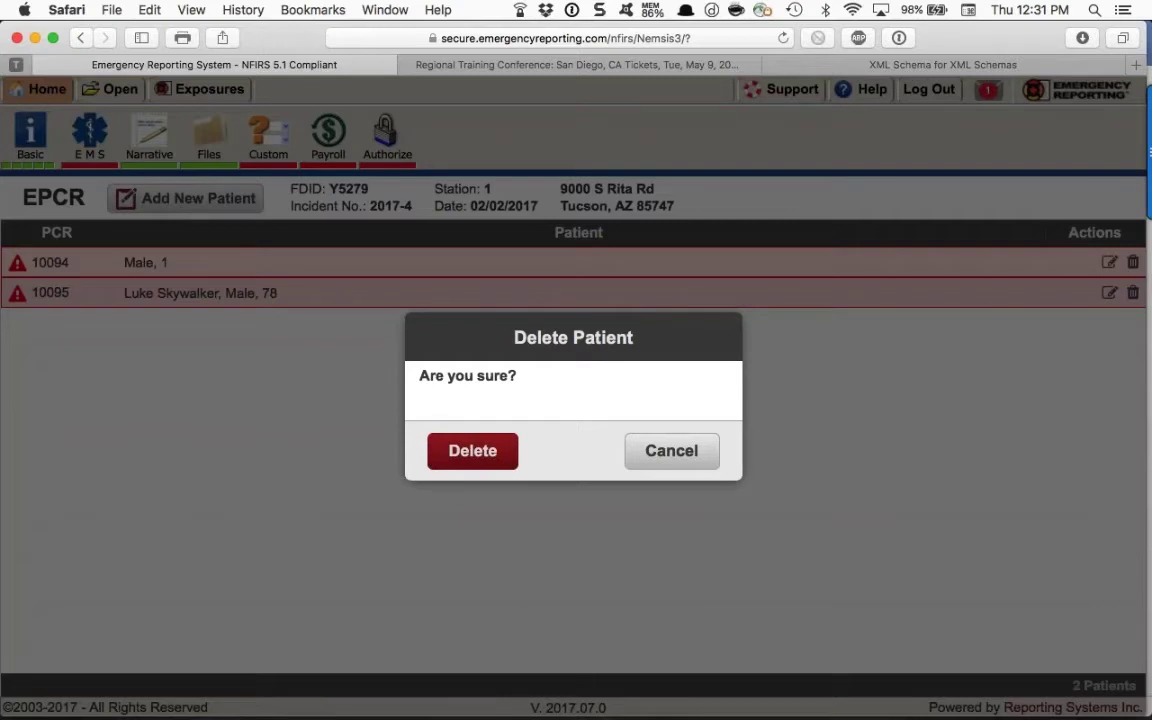
left_click(472, 451)
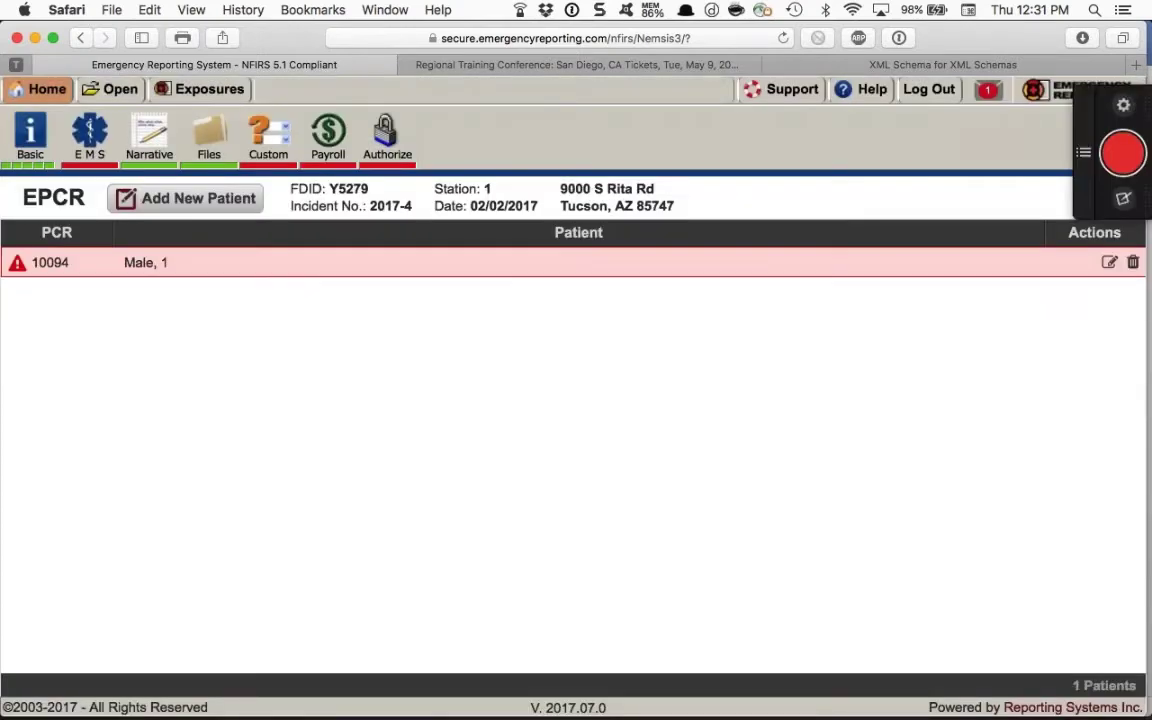
left_click(1133, 263)
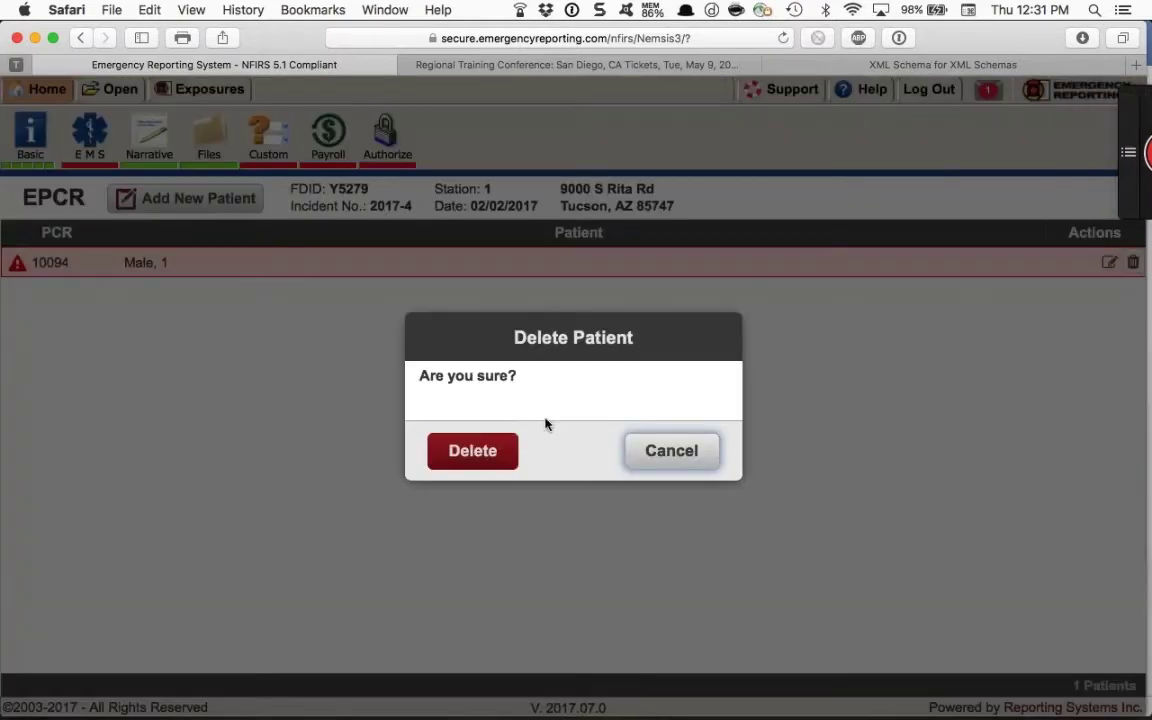
left_click(486, 452)
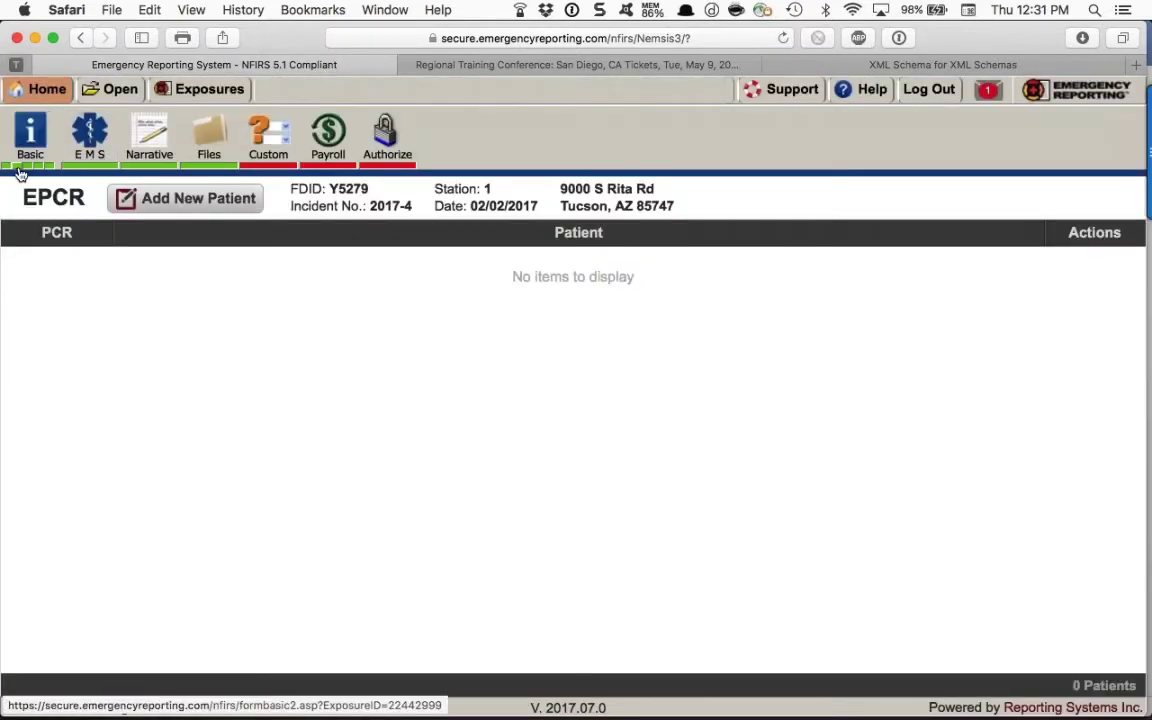
Review the EMS information on the incident's Basic Info 5 page and return to the EPCR patient list.
left_click(30, 135)
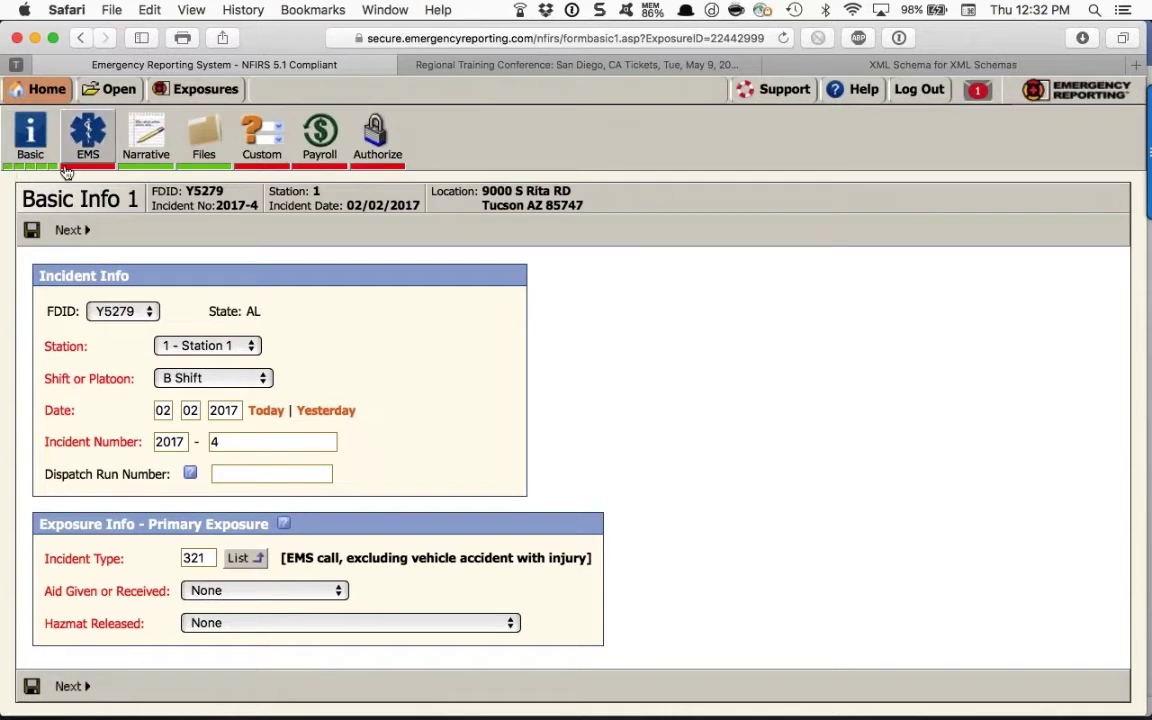
left_click(48, 160)
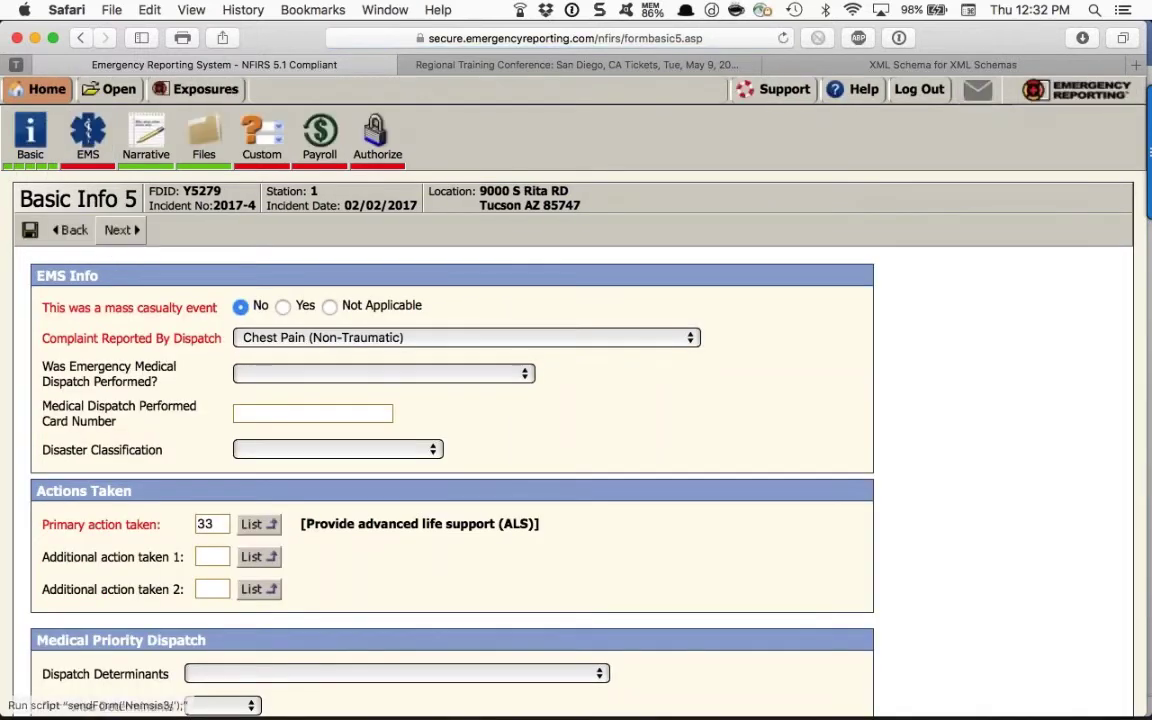
left_click(120, 230)
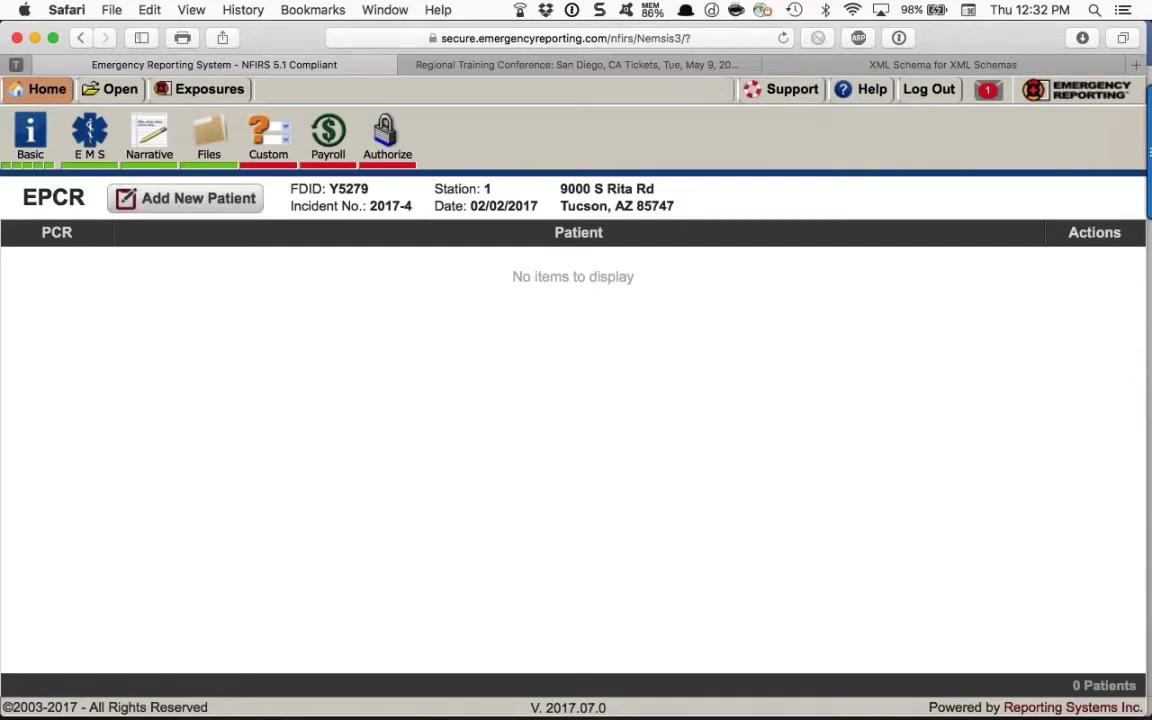
Add a new patient to the incident and collapse the Crew and Delay Types sections of the response form.
left_click(154, 201)
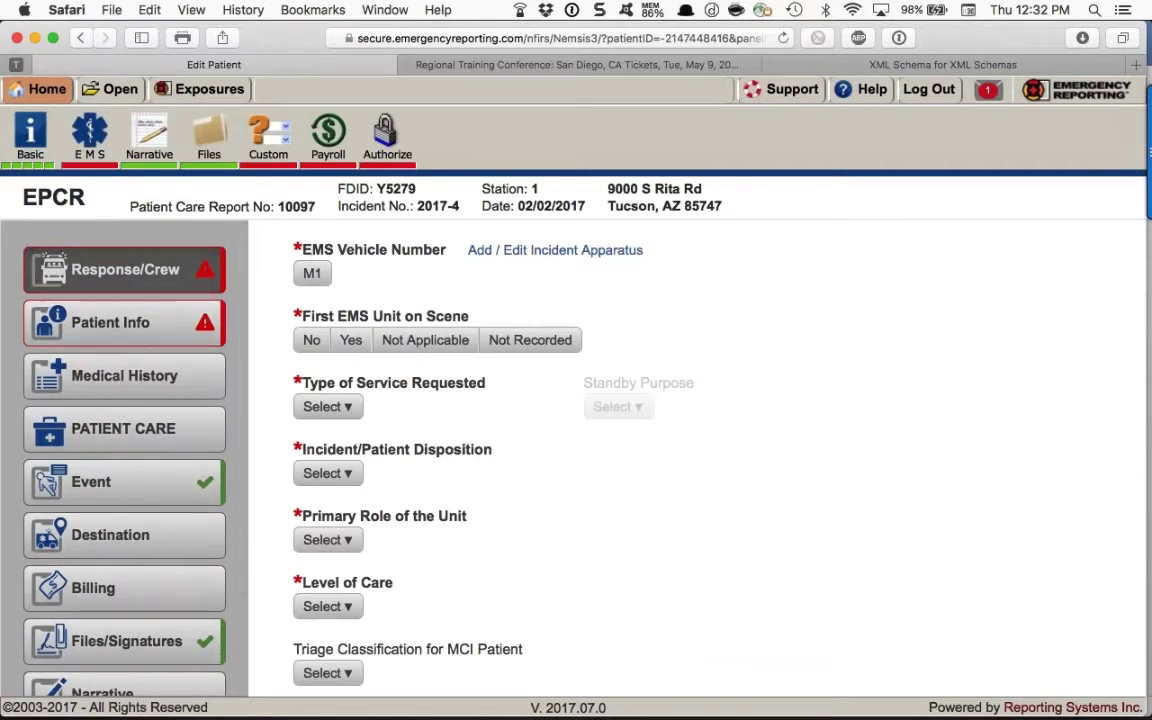
scroll(315, 282, "down", 4)
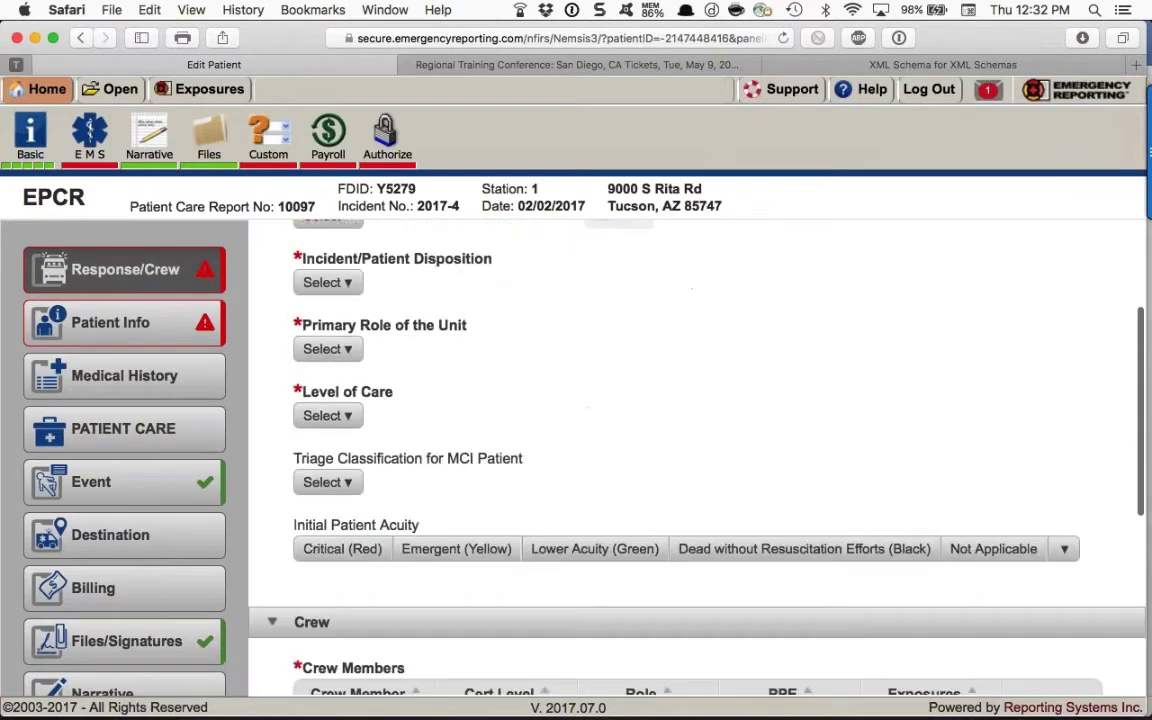
scroll(695, 450, "down", 2)
left_click(273, 513)
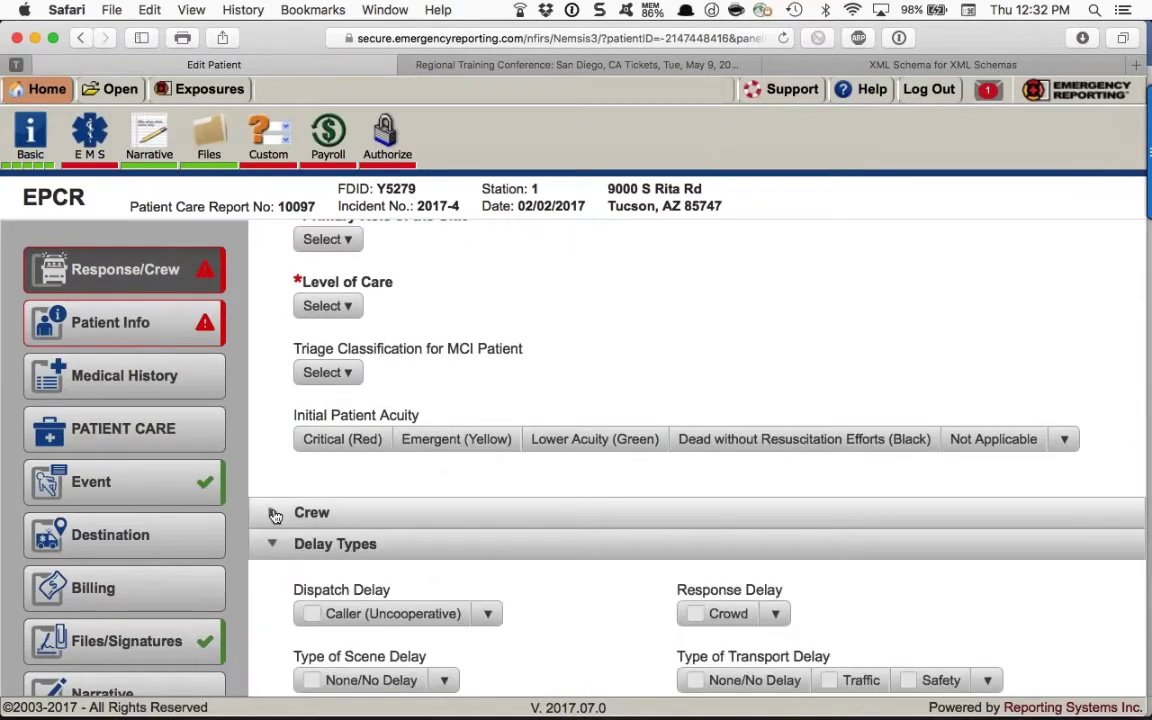
left_click(272, 545)
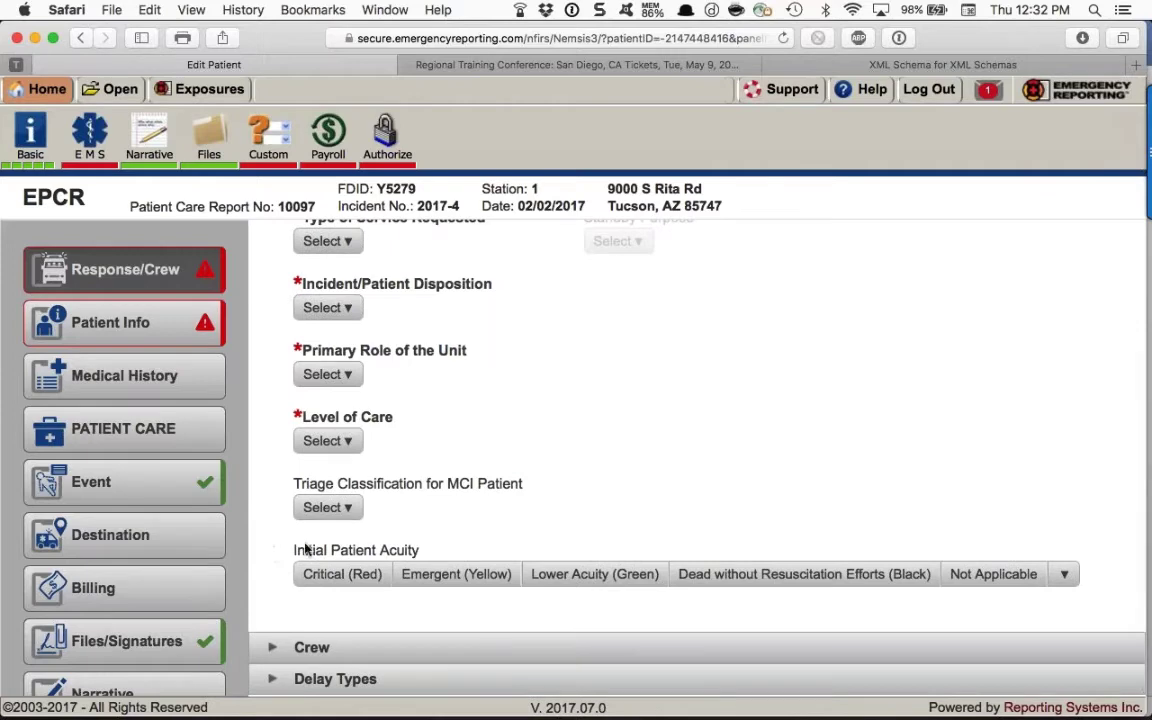
Set the EMS vehicle number to M1, first EMS unit on scene to No, and type of service requested to 911 Response (Scene).
scroll(222, 264, "up", 3)
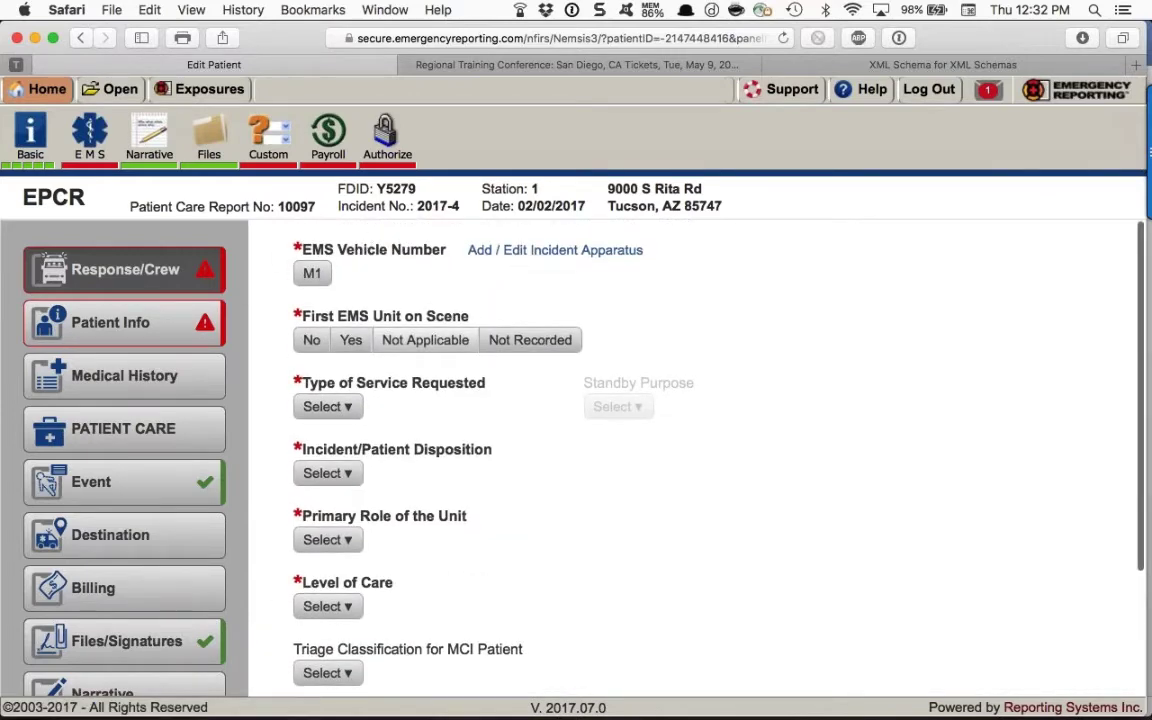
scroll(370, 250, "down", 2)
scroll(343, 685, "down", 2)
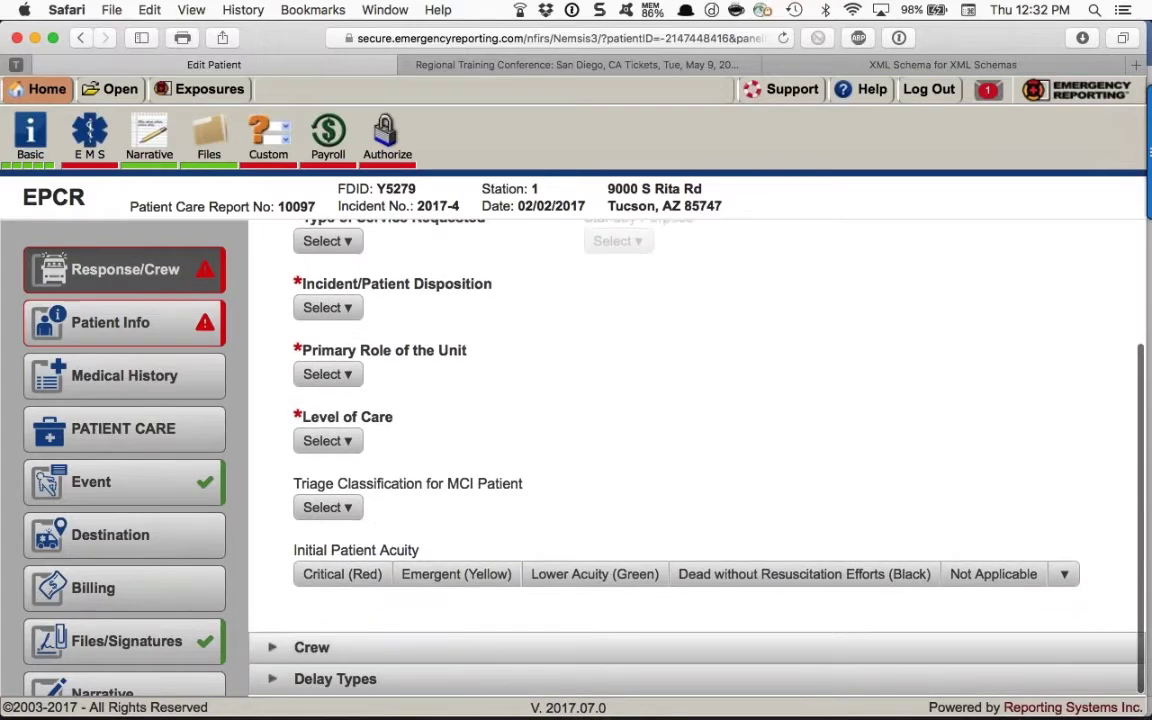
scroll(343, 685, "up", 3)
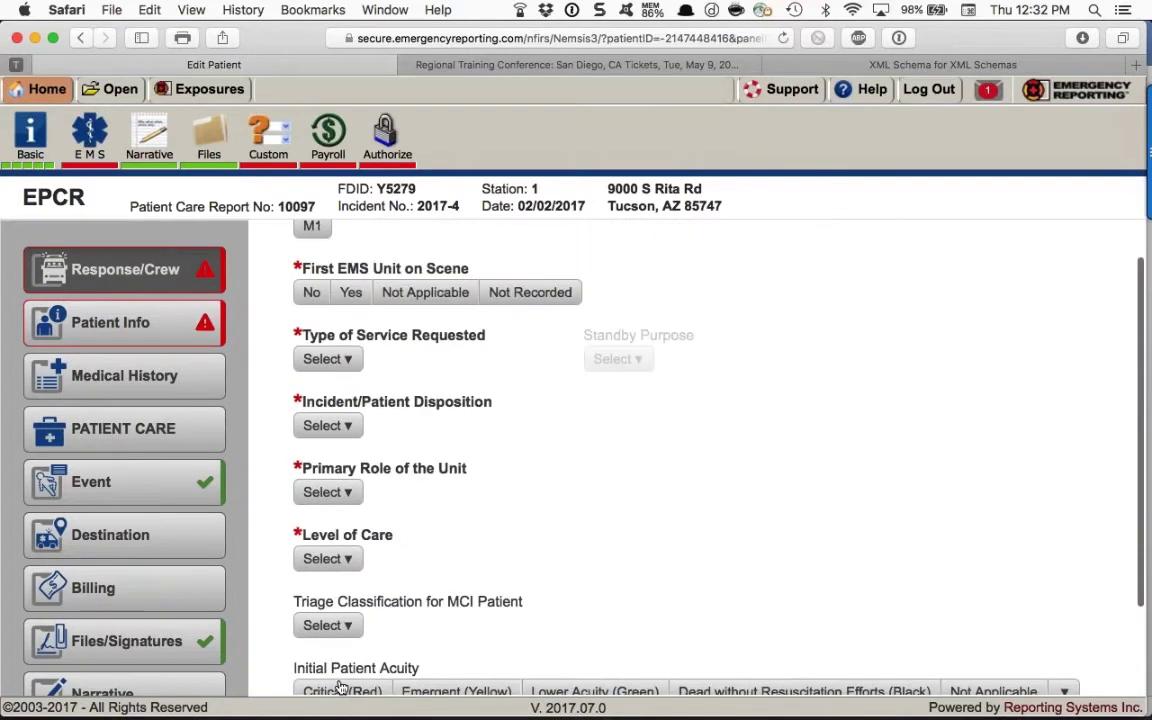
left_click(312, 274)
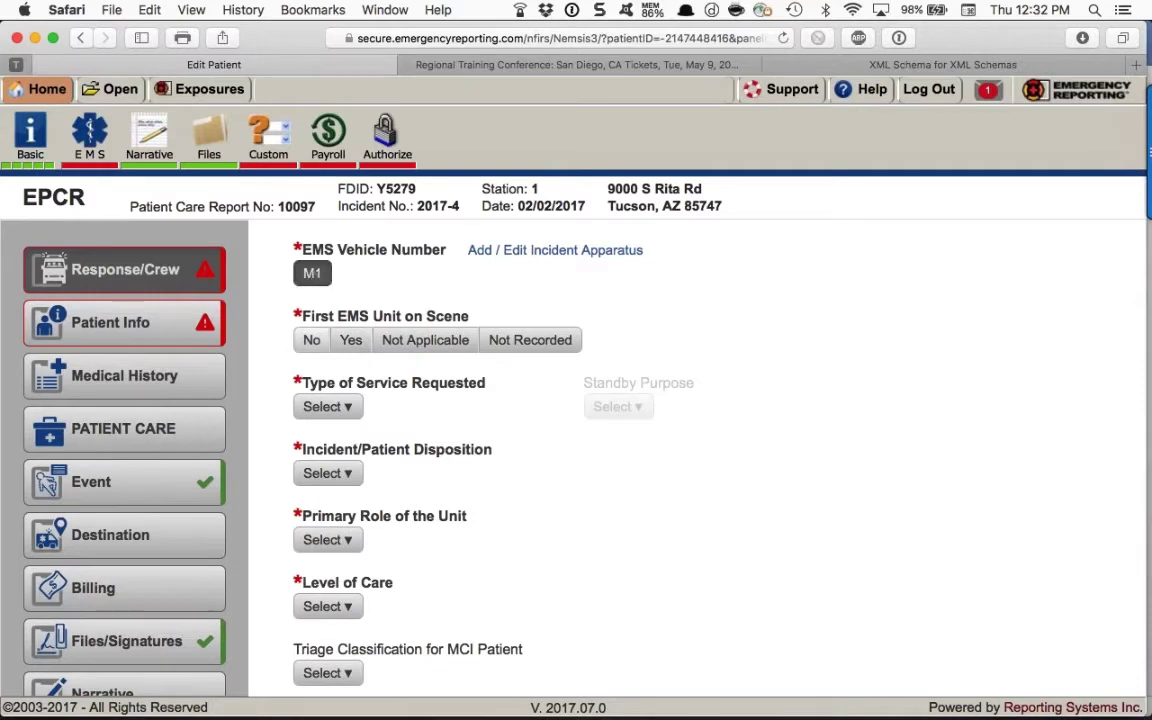
left_click(314, 342)
left_click(316, 406)
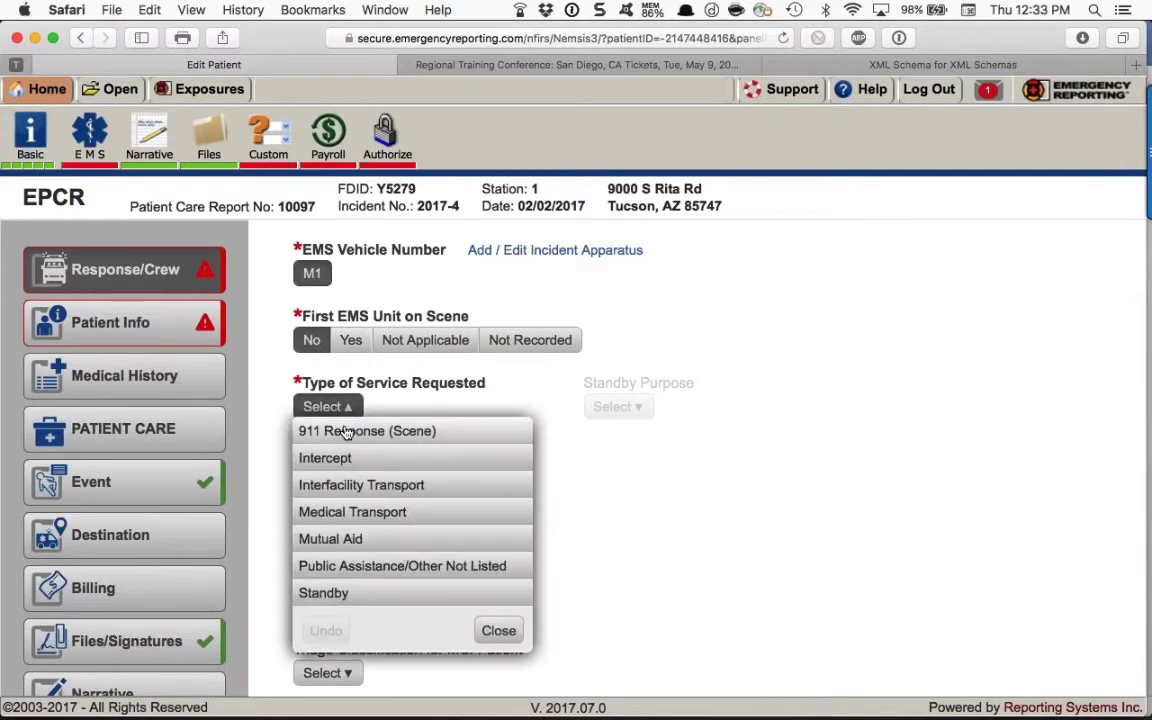
left_click(344, 433)
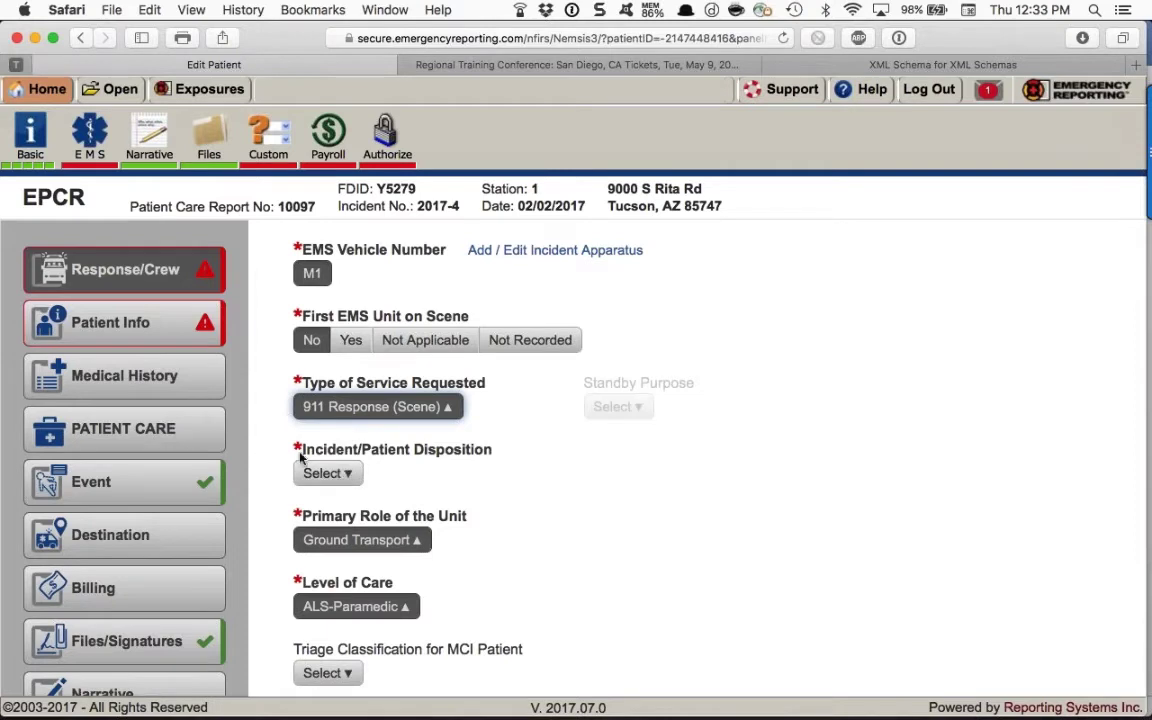
Set the incident/patient disposition to Patient Treated, Transported by this EMS Unit.
left_click(349, 476)
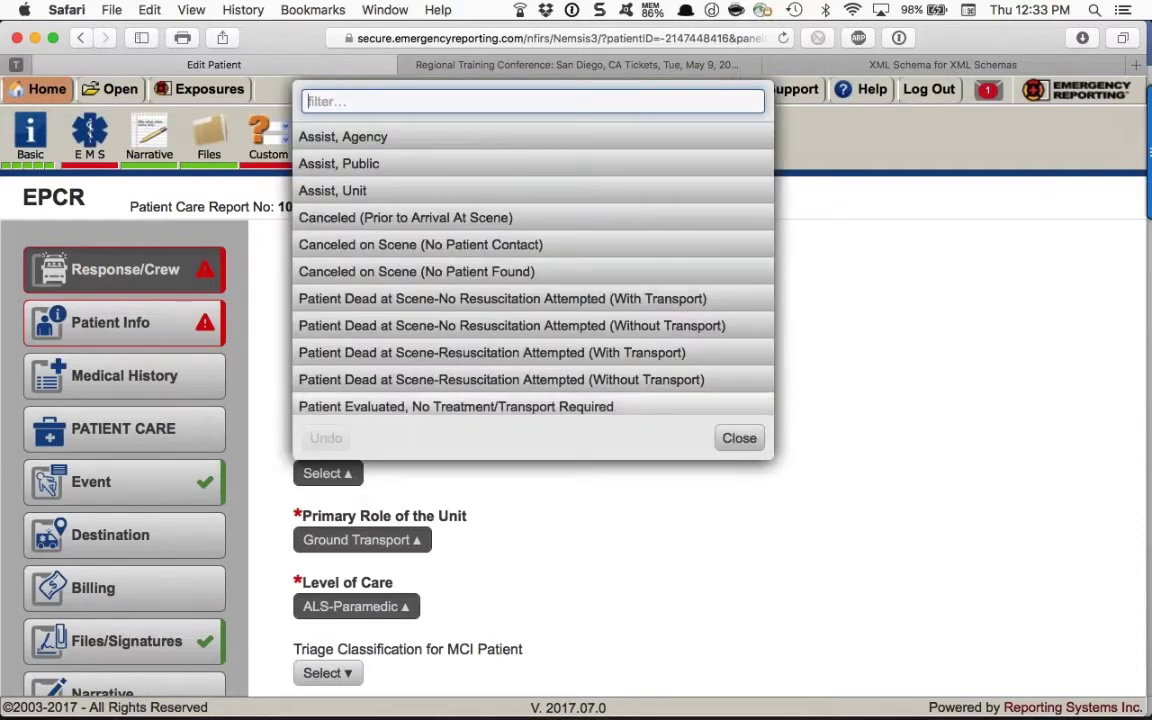
scroll(362, 340, "down", 1)
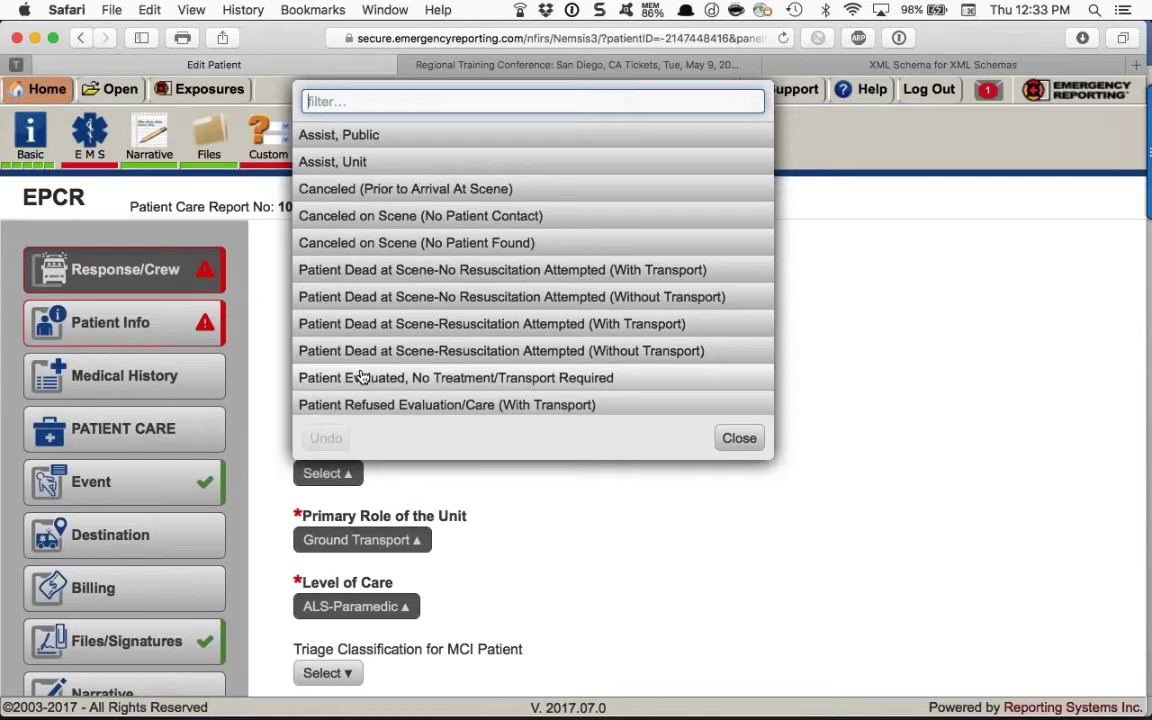
scroll(362, 376, "down", 1)
scroll(362, 376, "down", 3)
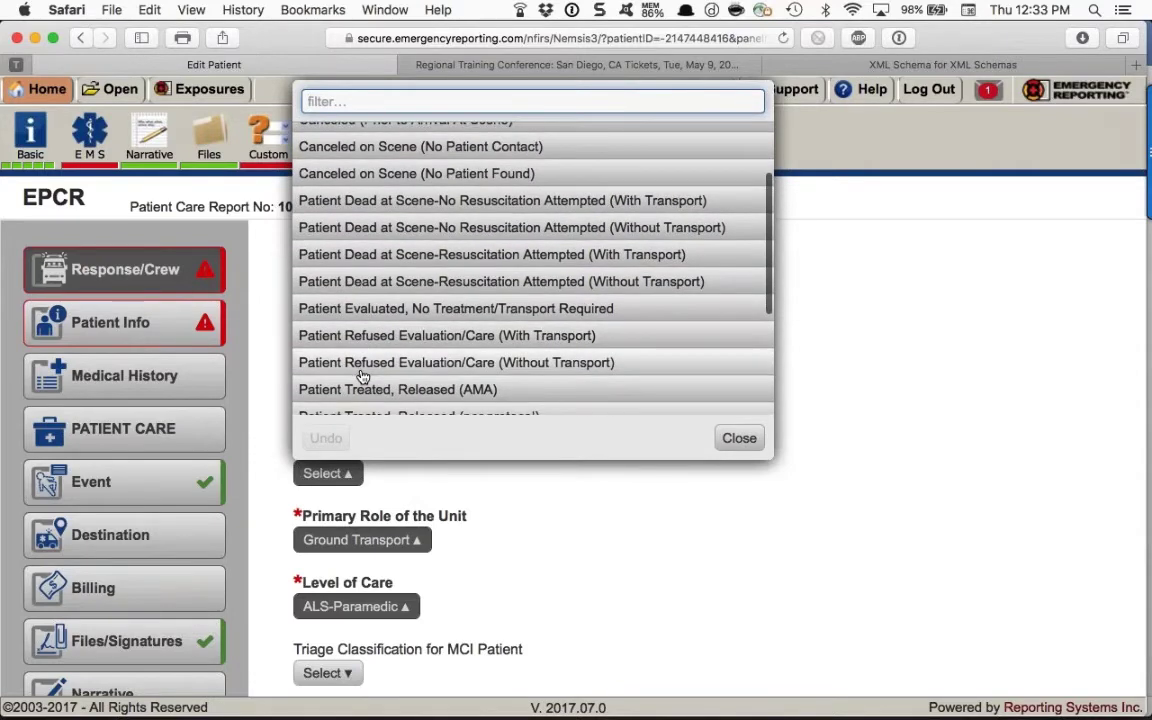
scroll(362, 376, "down", 2)
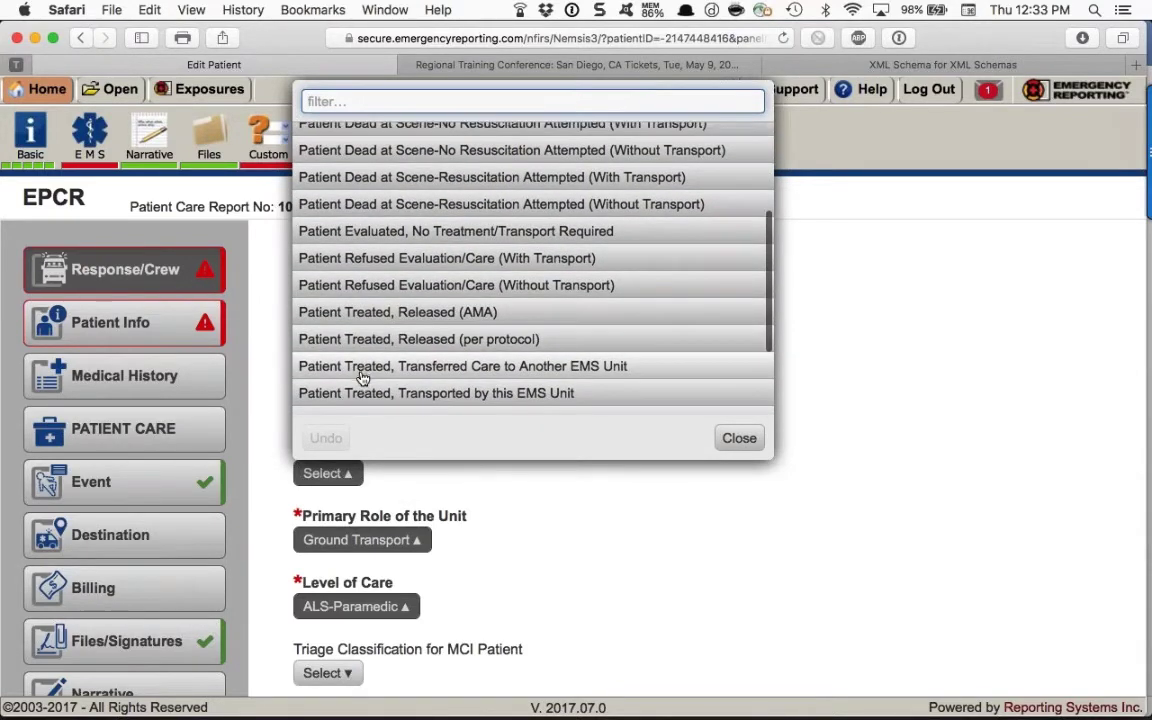
left_click(368, 396)
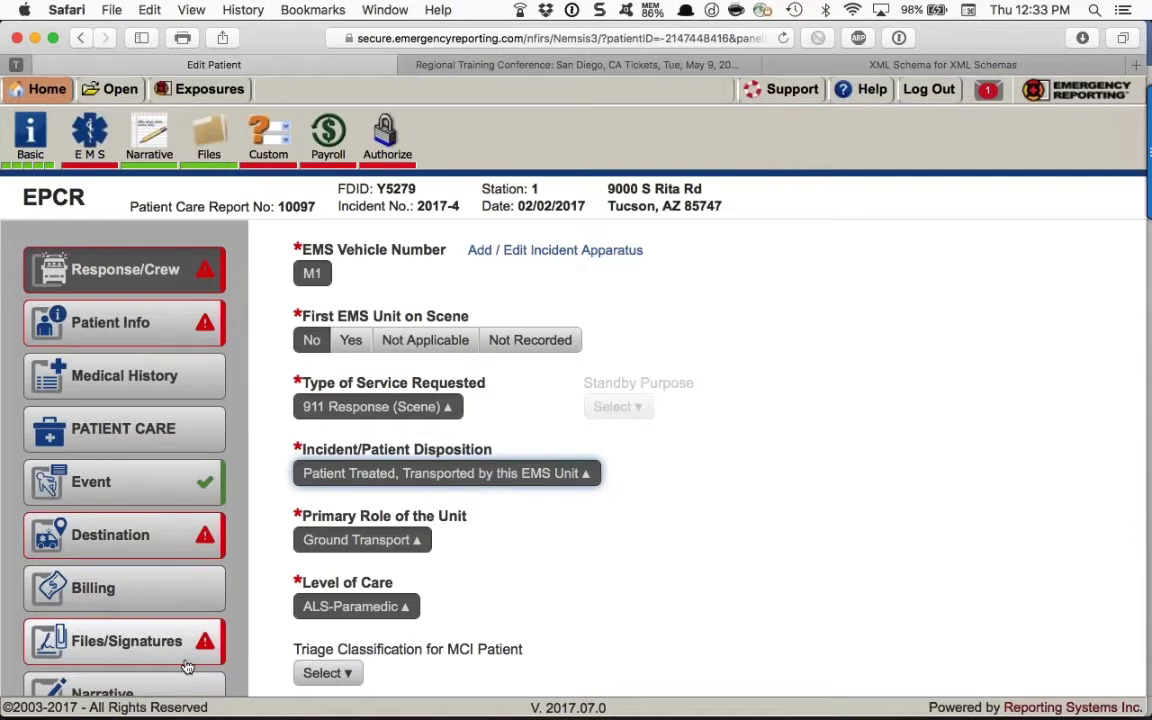
Set the initial patient acuity to Emergent (Yellow) and expand the Crew section.
scroll(288, 383, "down", 2)
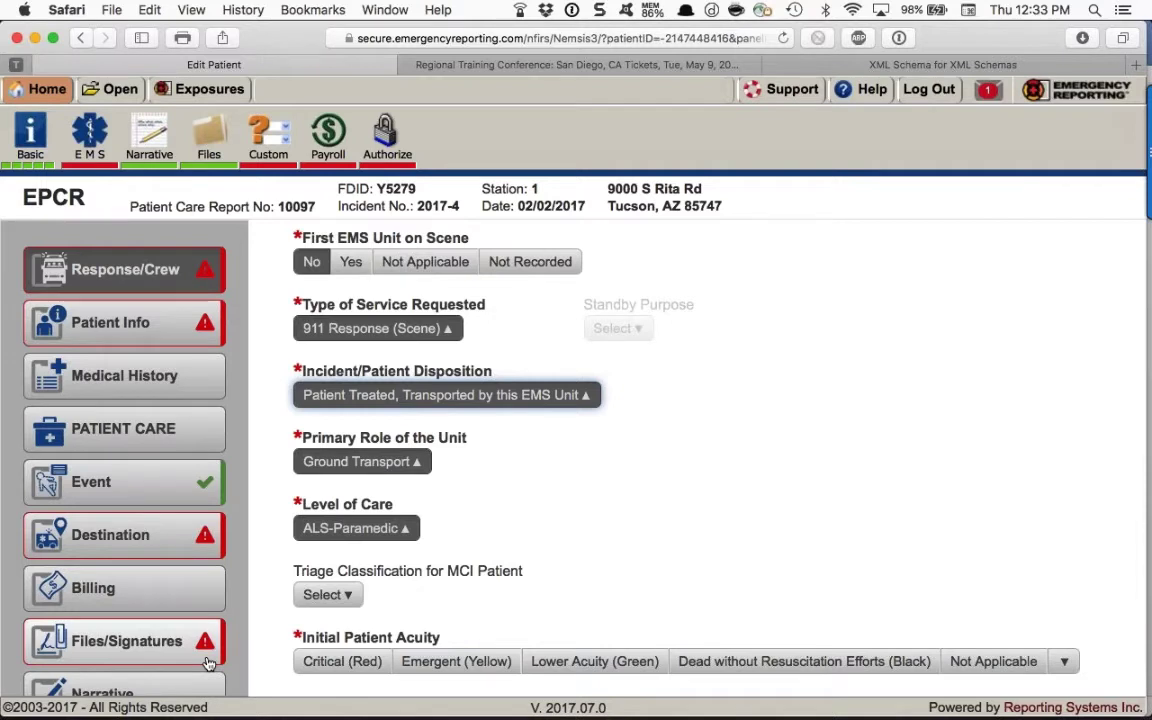
left_click(456, 661)
scroll(686, 450, "down", 2)
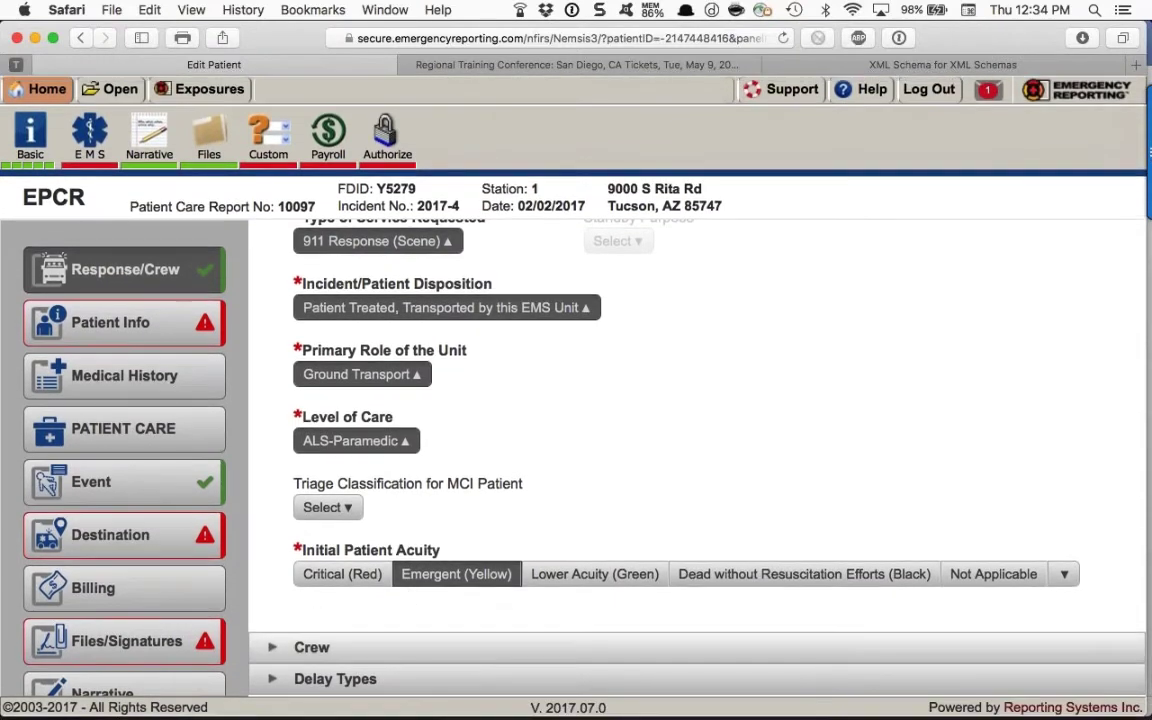
left_click(283, 650)
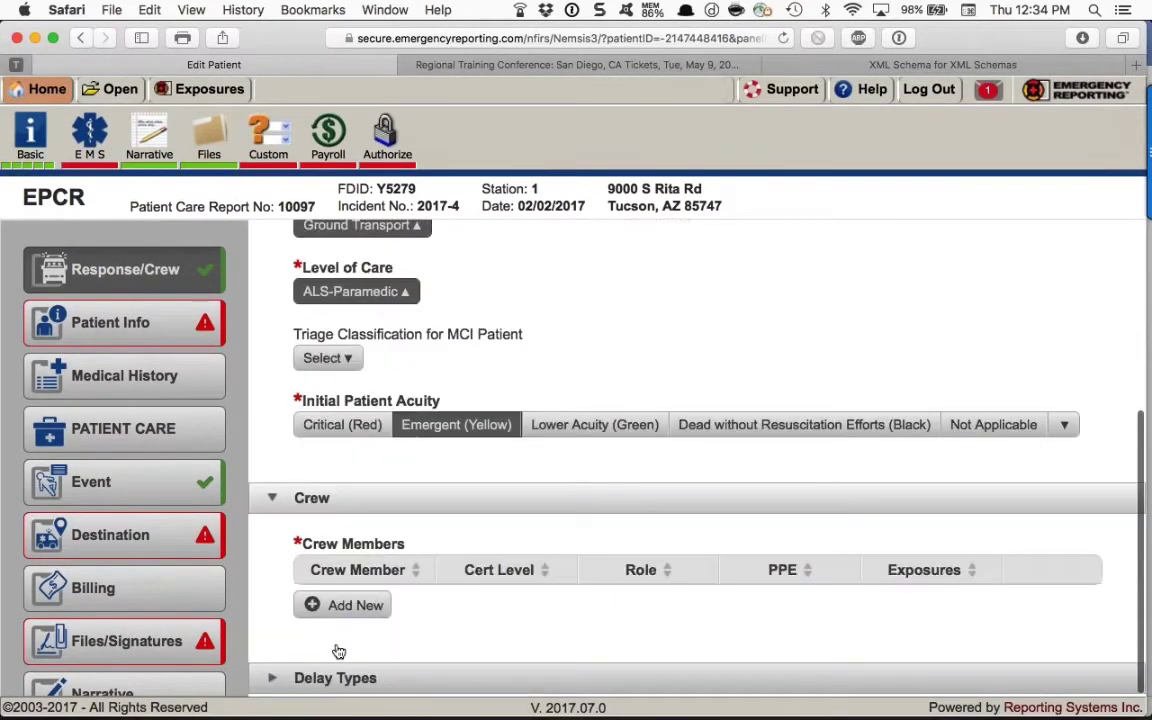
Review the response fields, start a new crew member entry and browse the full list of available crew members.
scroll(342, 609, "up", 1)
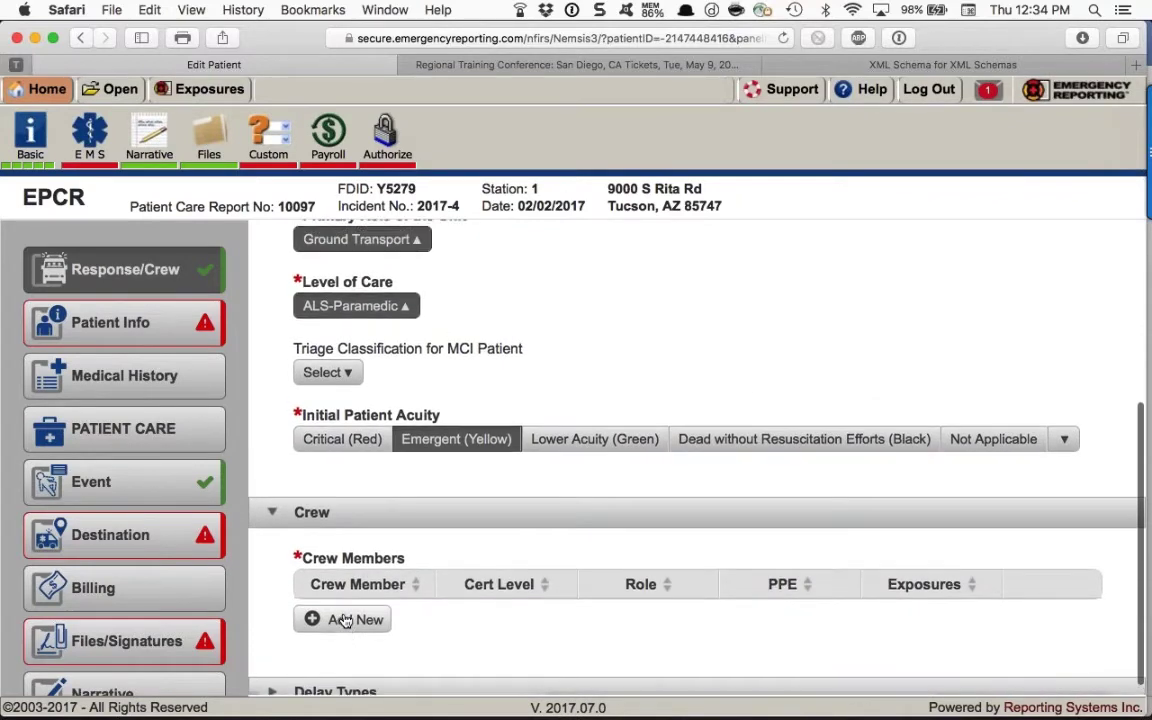
scroll(345, 638, "up", 3)
scroll(345, 630, "down", 3)
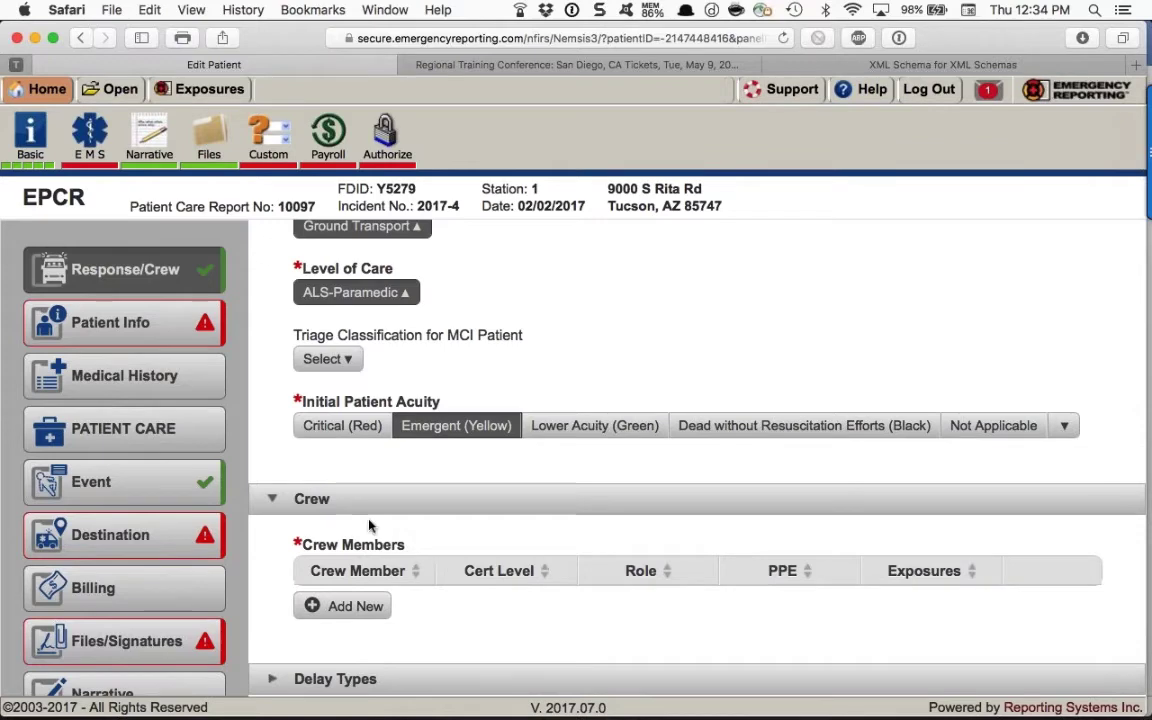
scroll(367, 535, "up", 5)
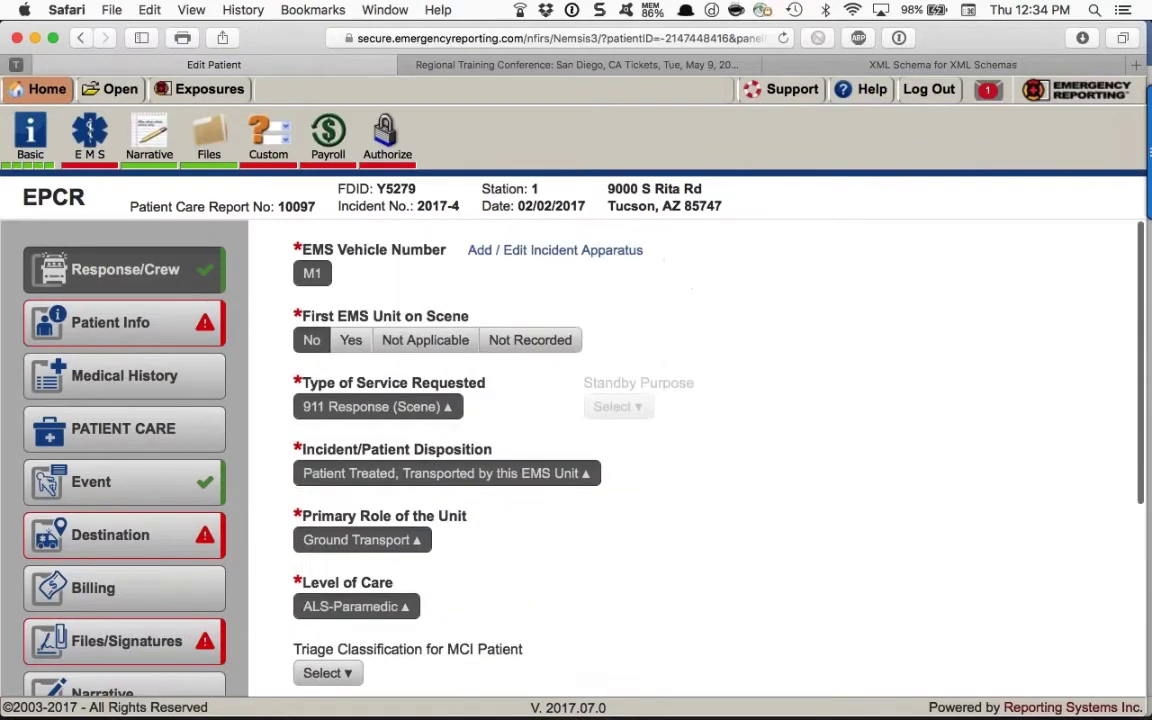
scroll(694, 460, "down", 5)
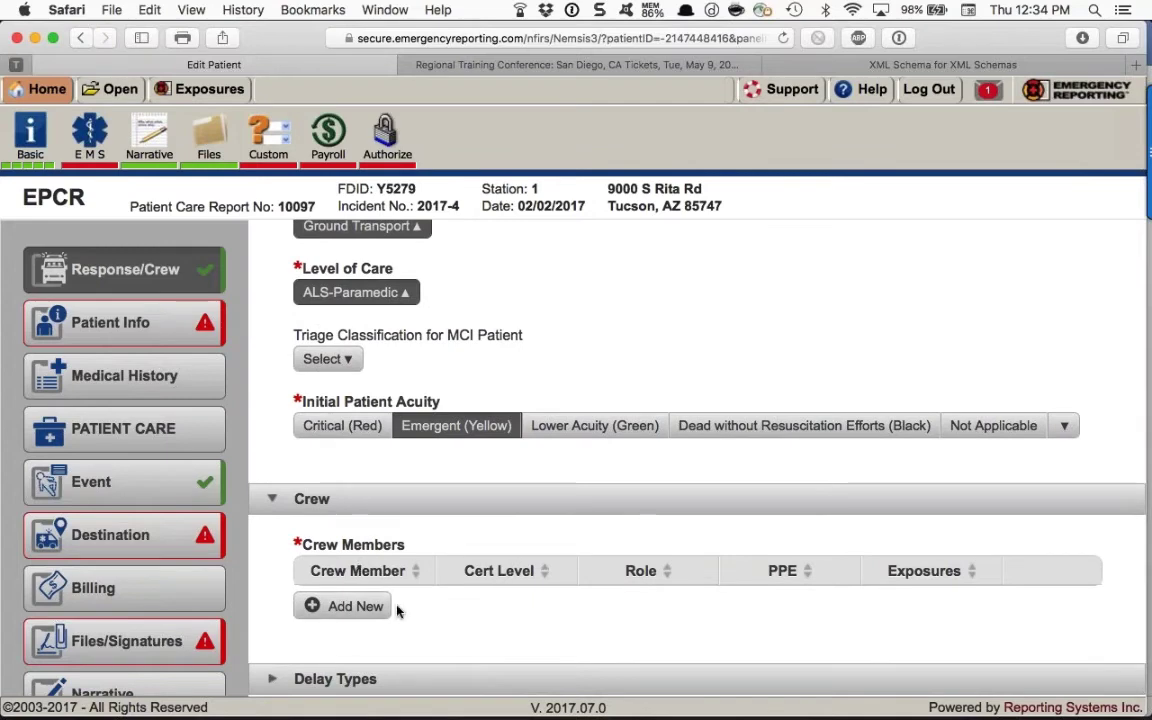
left_click(343, 606)
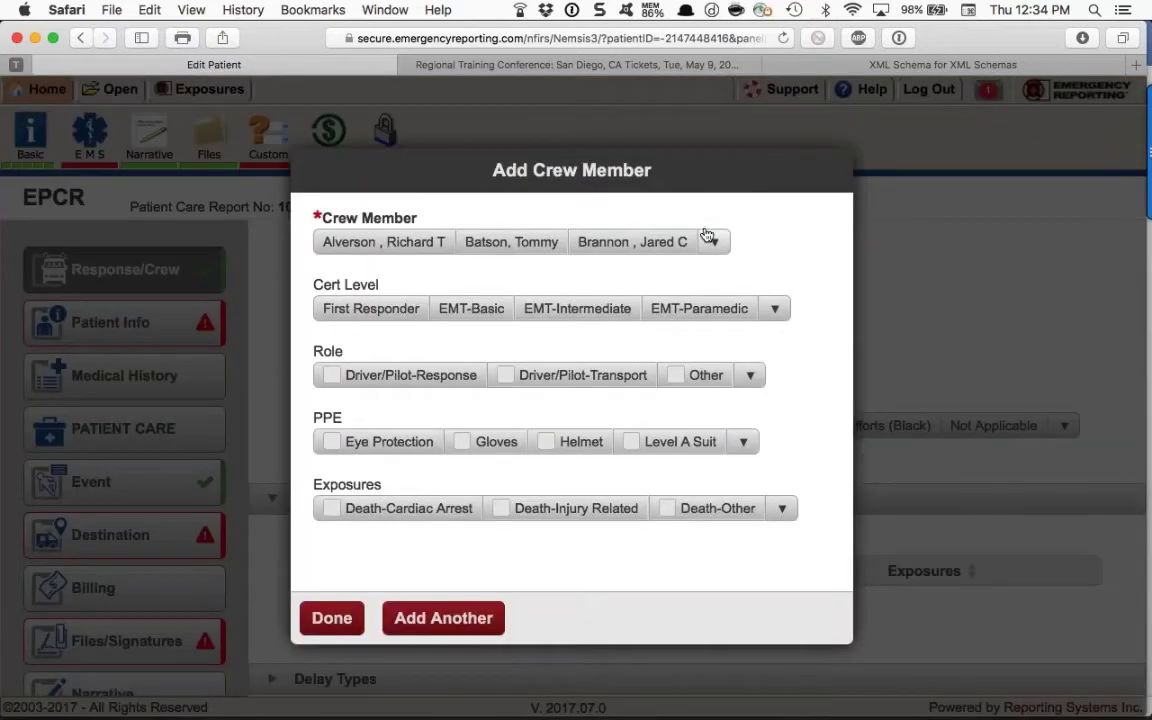
left_click(709, 241)
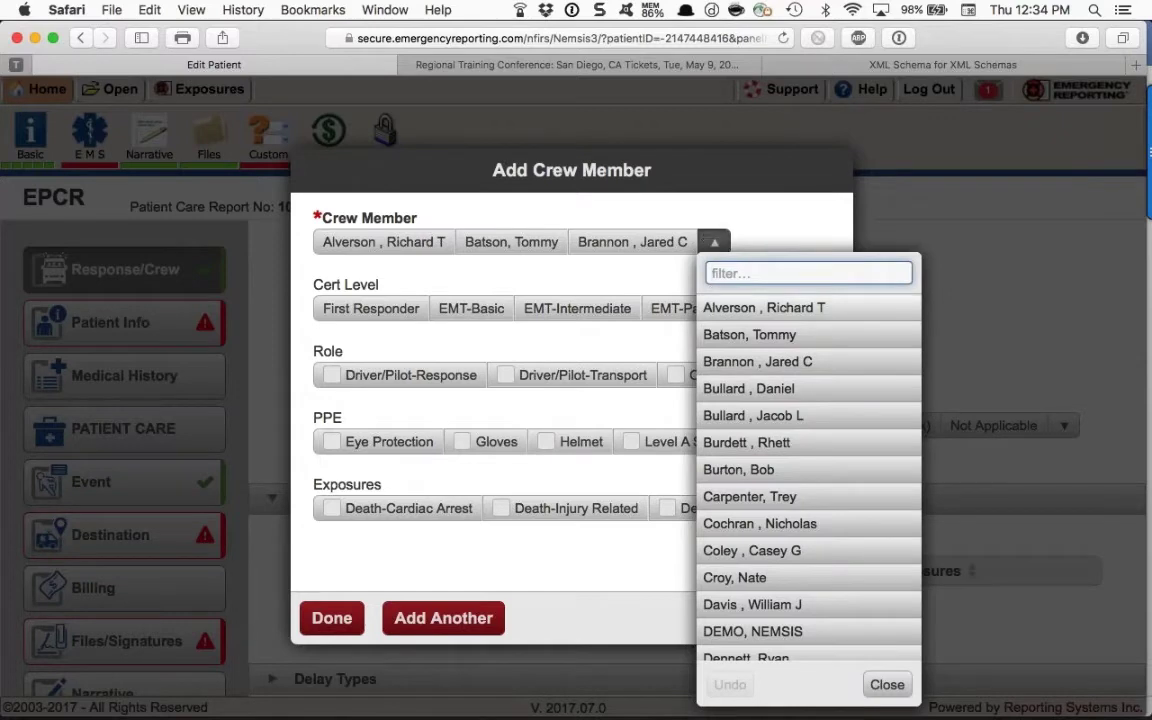
scroll(744, 477, "down", 3)
scroll(744, 477, "down", 1)
scroll(744, 477, "up", 5)
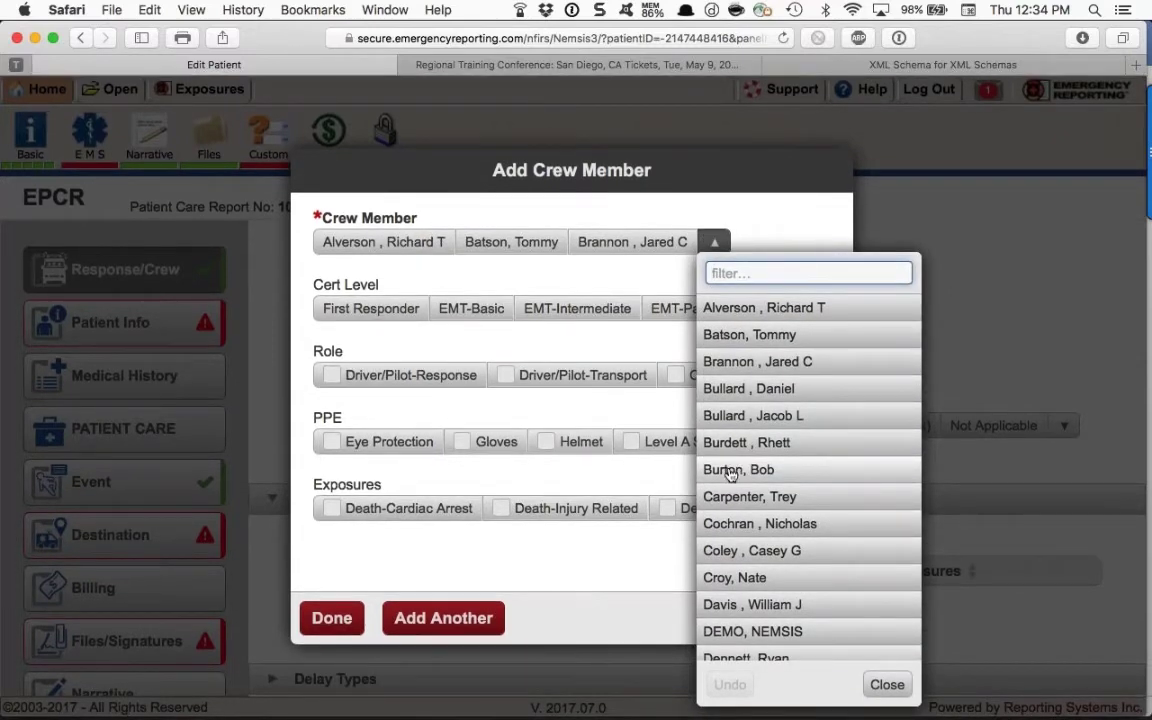
scroll(725, 508, "down", 10)
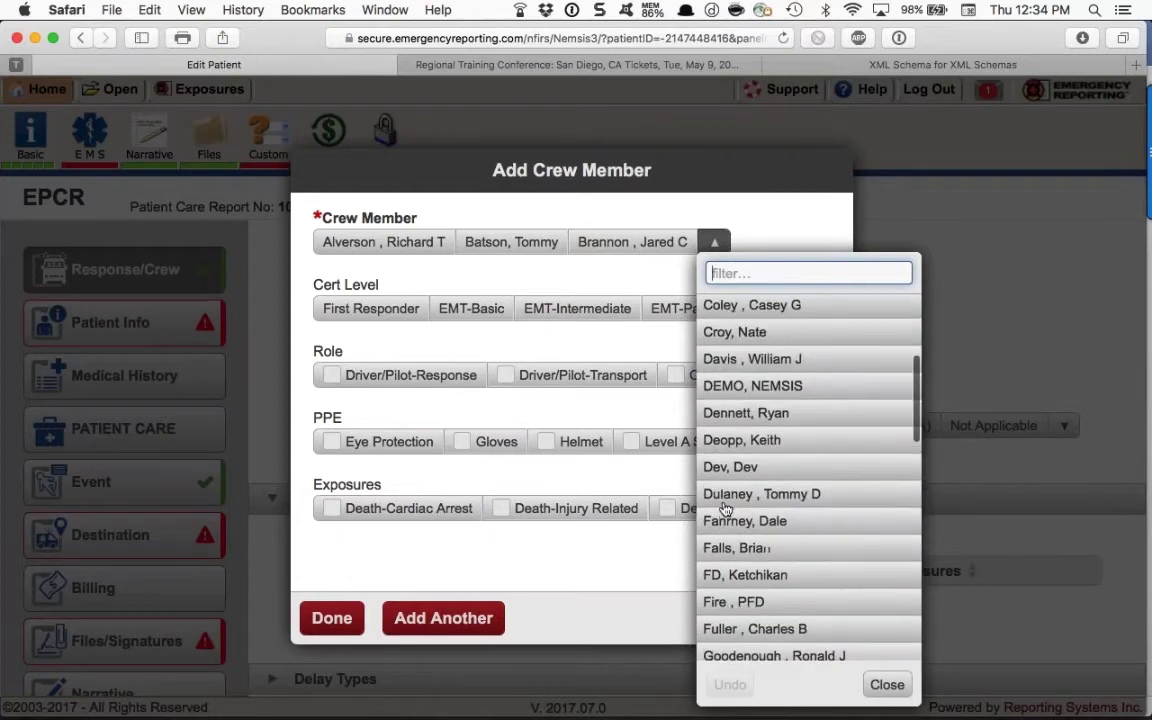
scroll(725, 508, "down", 10)
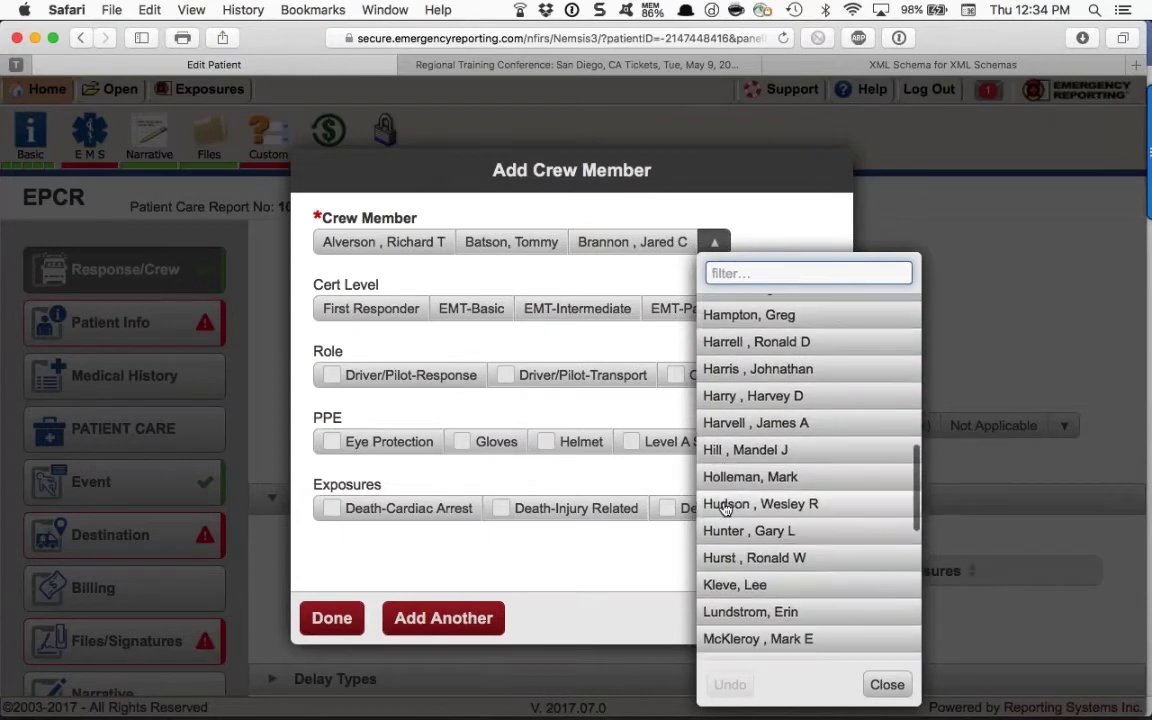
left_click(587, 545)
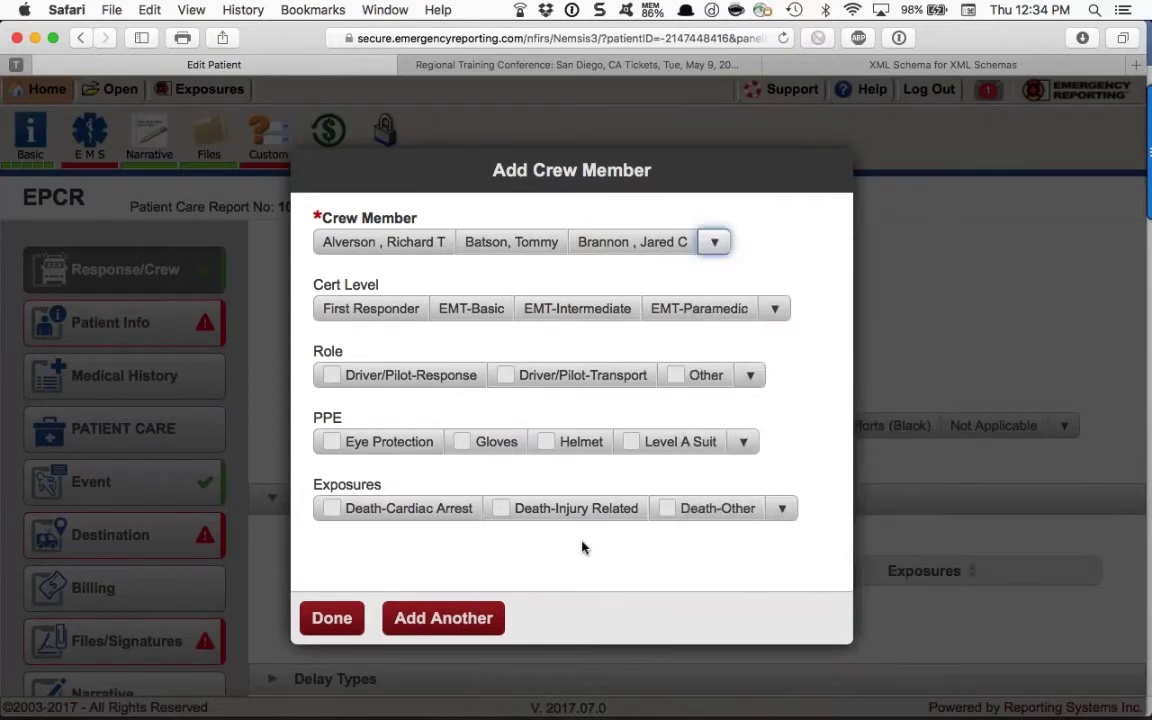
Choose the second suggested crew member in the new entry, undo that choice and finish the entry.
left_click(511, 242)
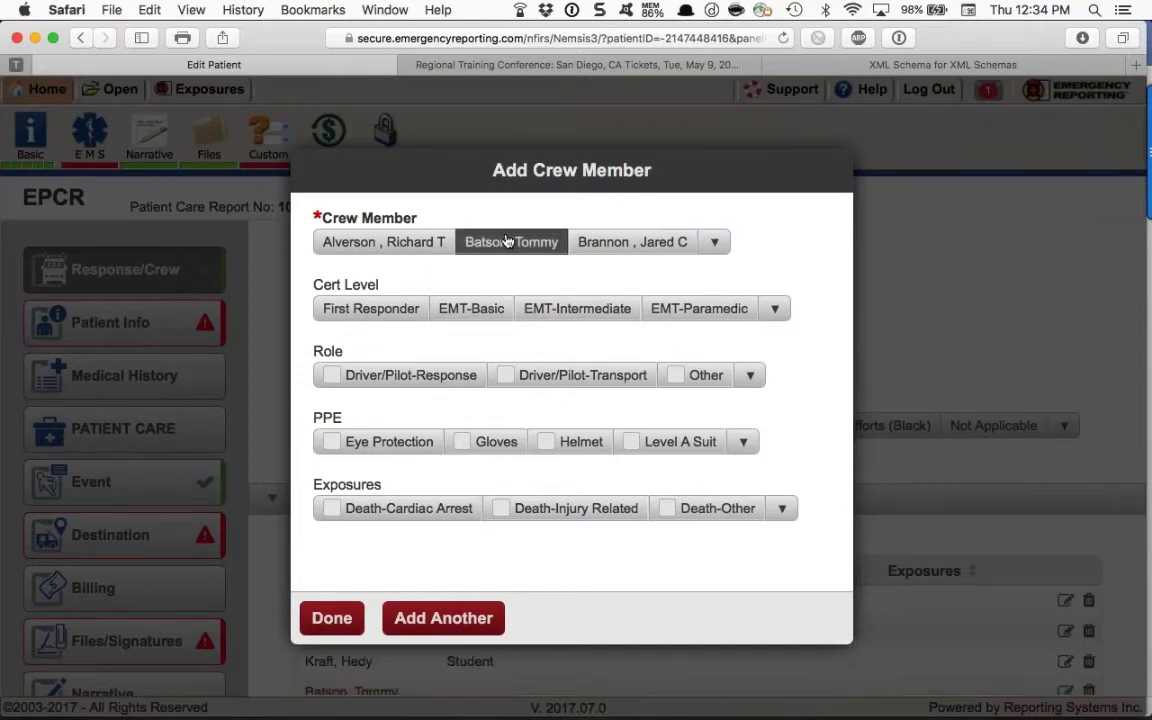
left_click(715, 242)
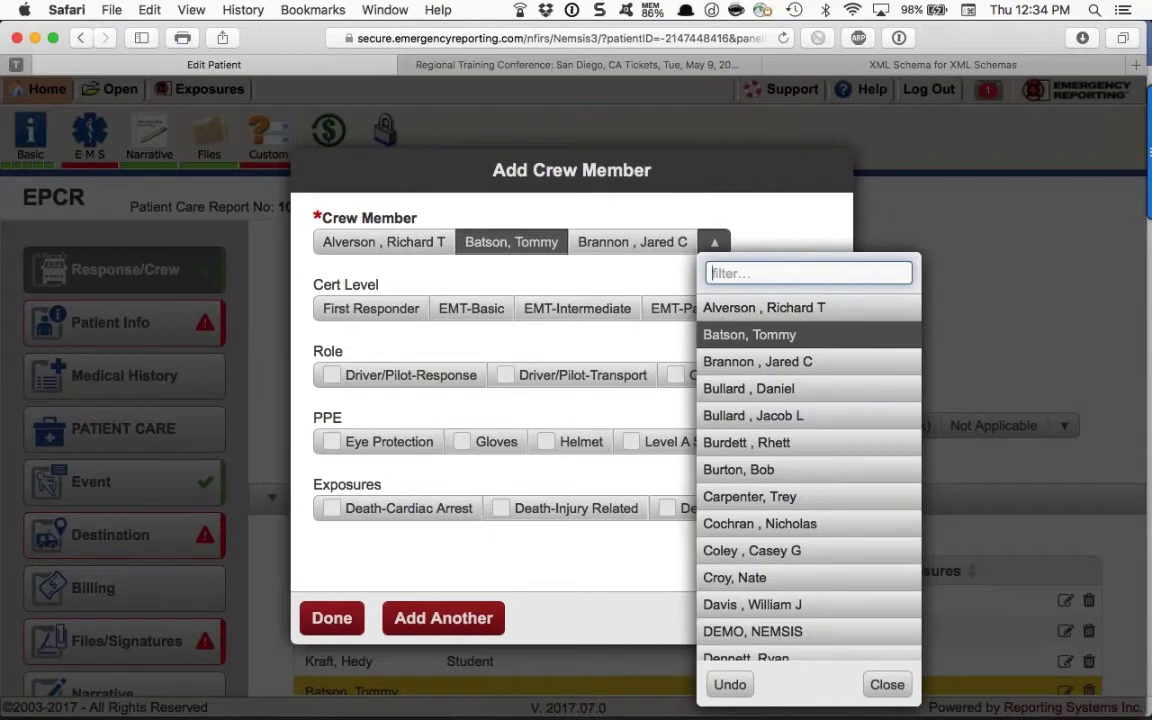
left_click(730, 684)
left_click(879, 684)
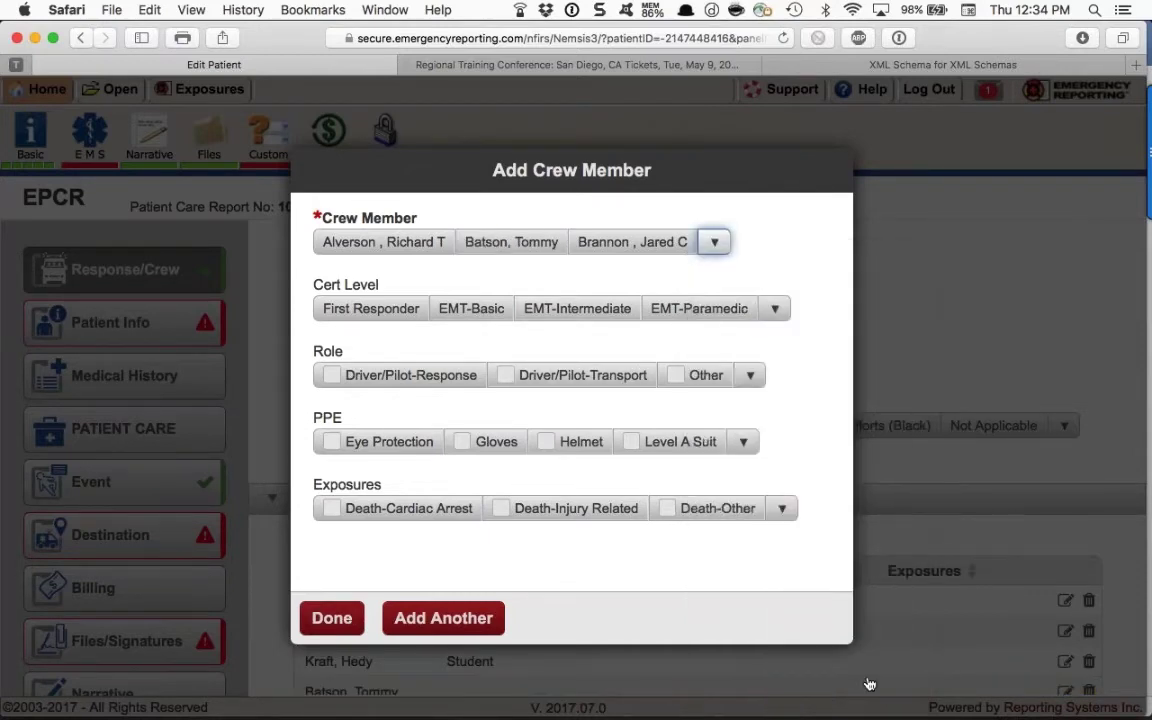
left_click(331, 620)
Delete the last entry from the Crew Members table and confirm the deletion.
scroll(331, 623, "down", 2)
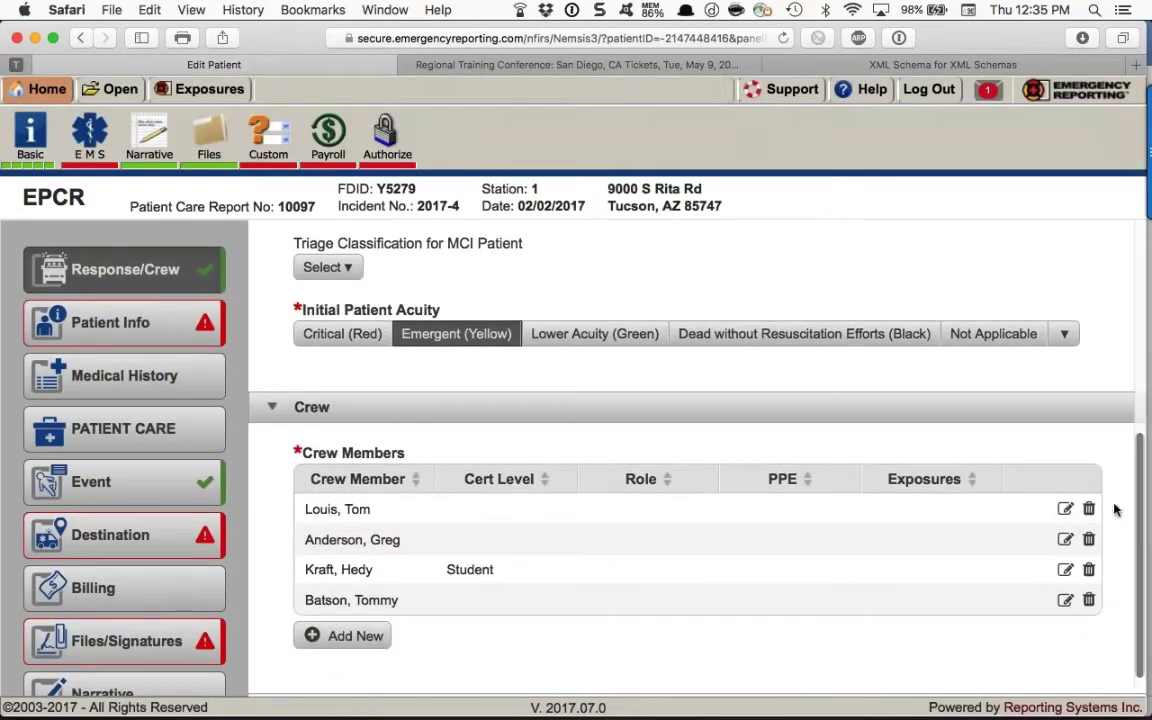
left_click(1089, 600)
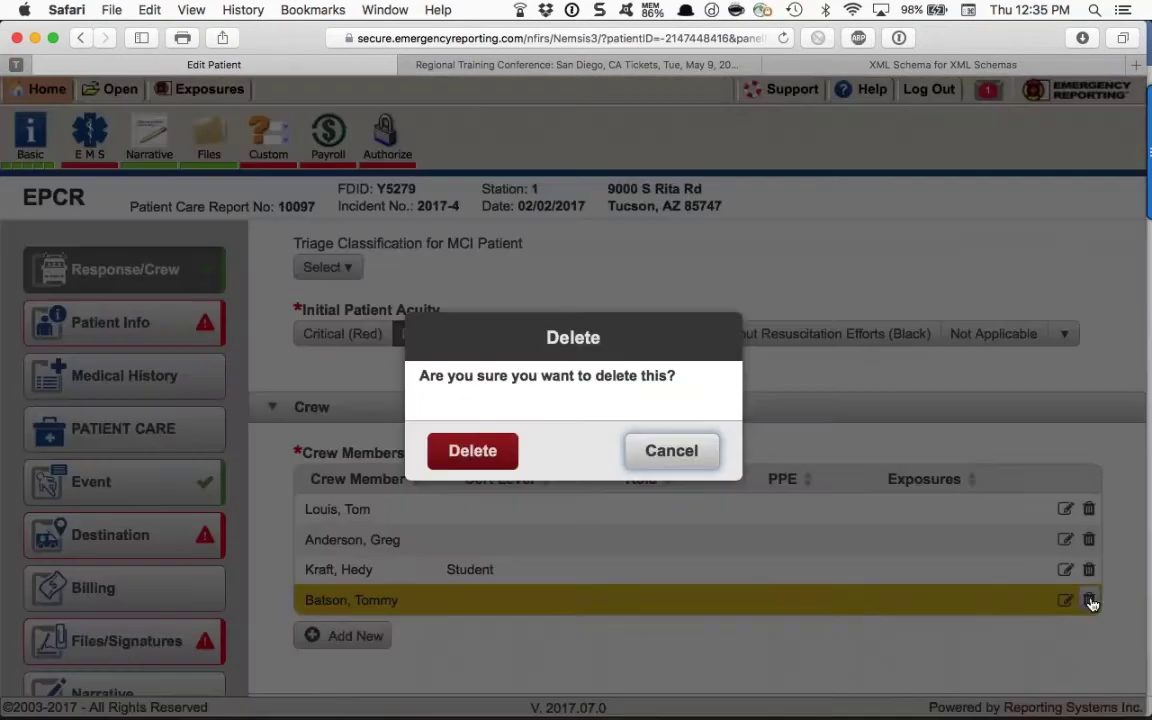
left_click(478, 450)
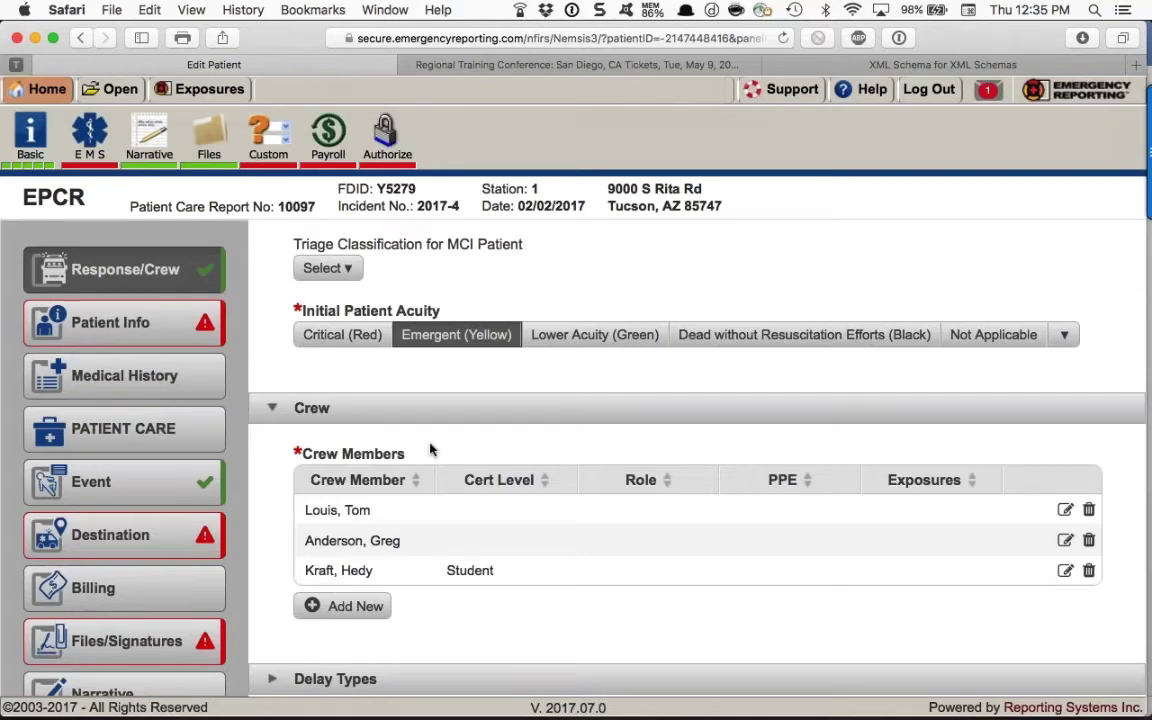
scroll(432, 445, "up", 8)
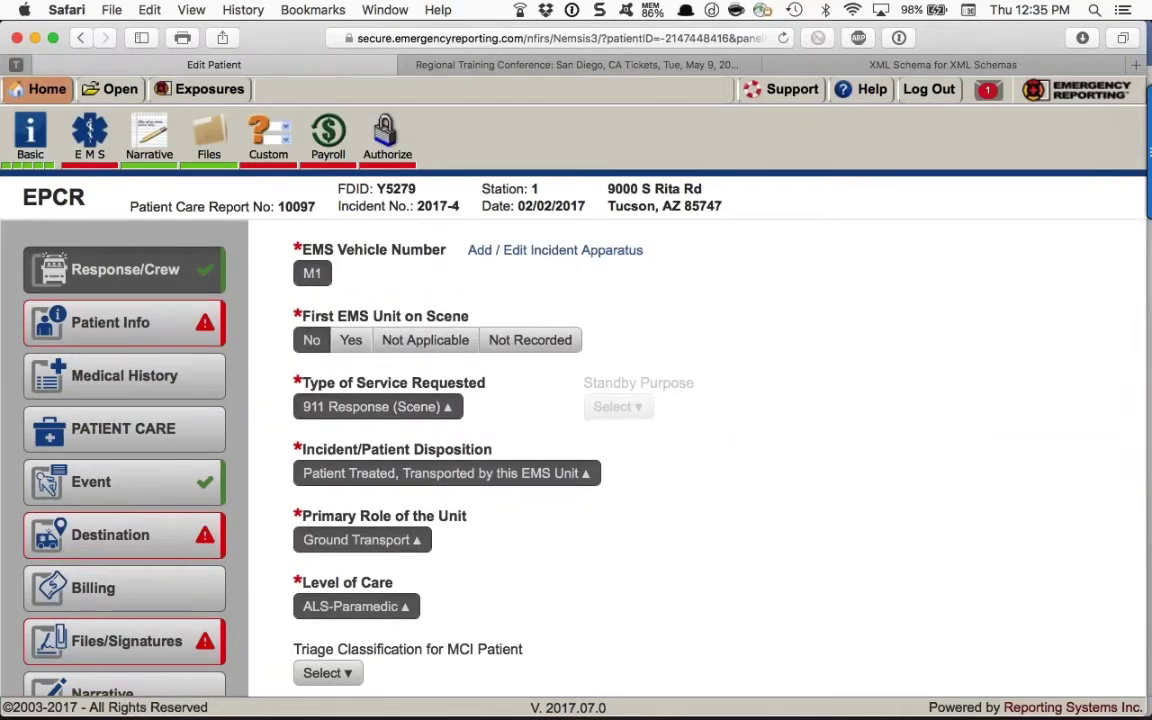
scroll(420, 283, "down", 7)
scroll(420, 283, "down", 2)
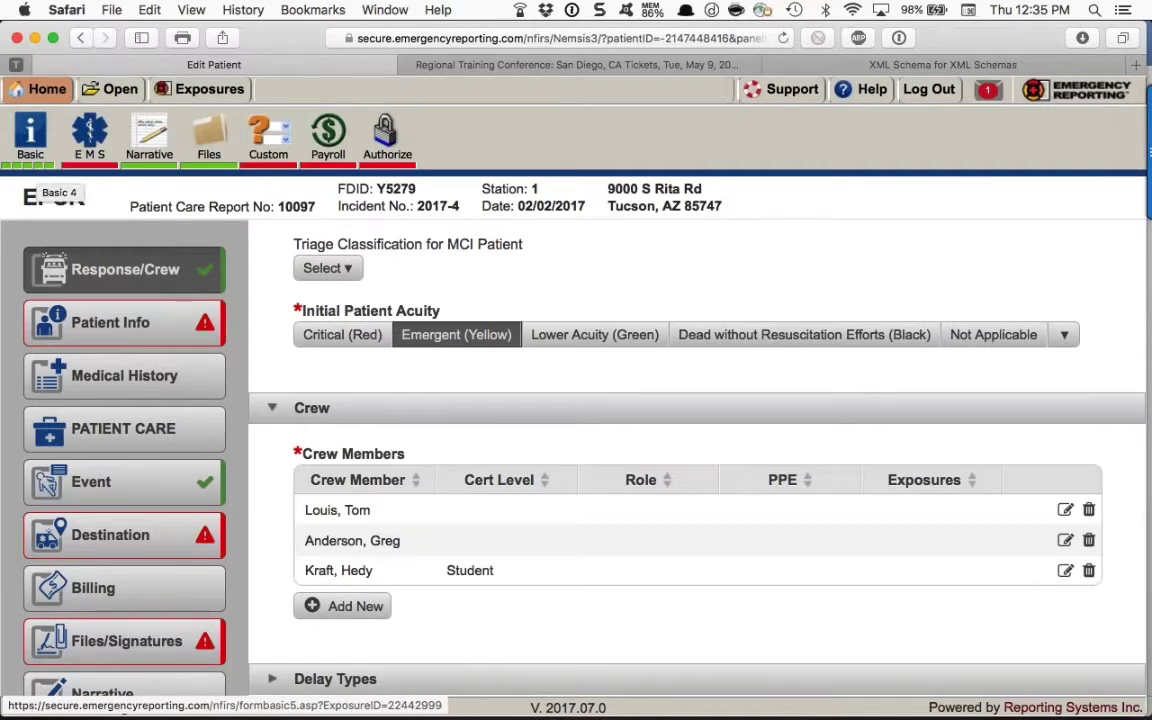
scroll(690, 450, "up", 5)
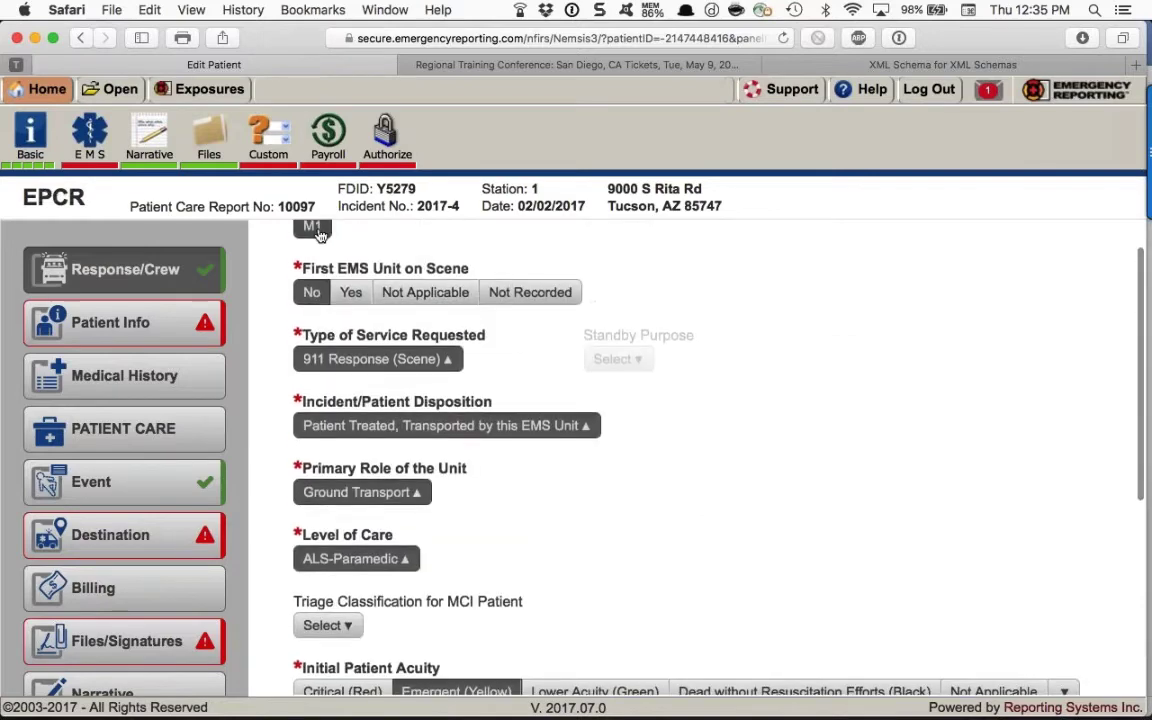
scroll(415, 507, "down", 6)
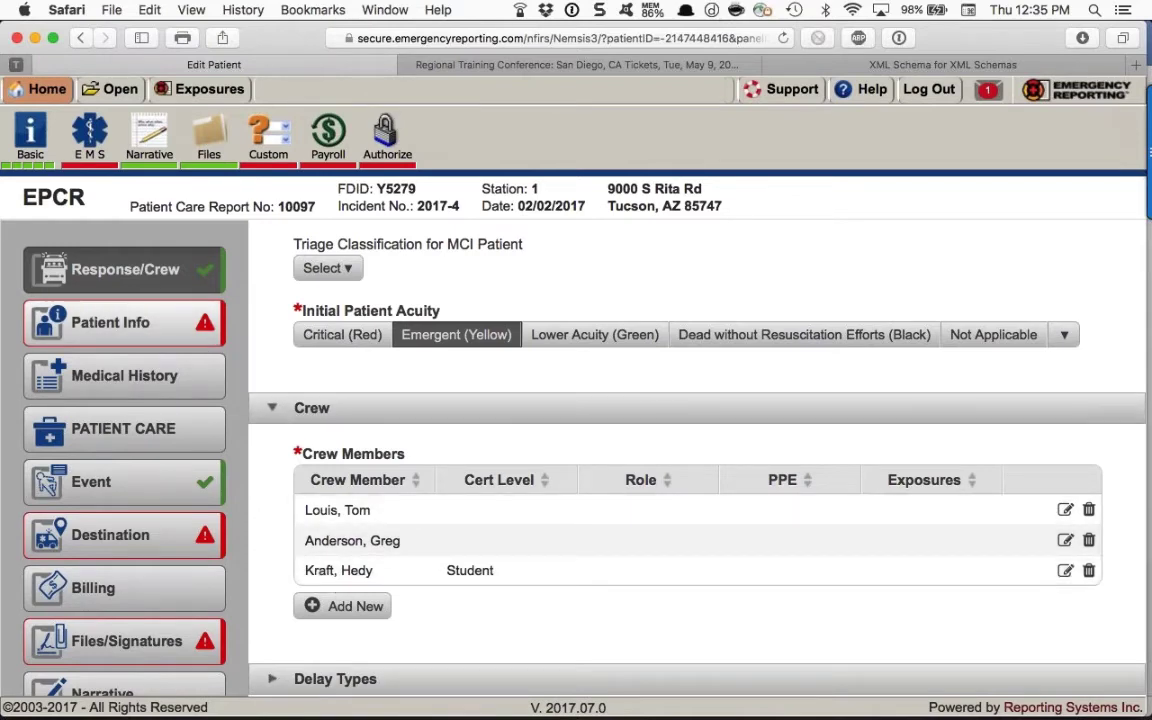
Go to the Patient Info section and enter the patient's first and last name, leaving the middle name blank.
left_click(110, 322)
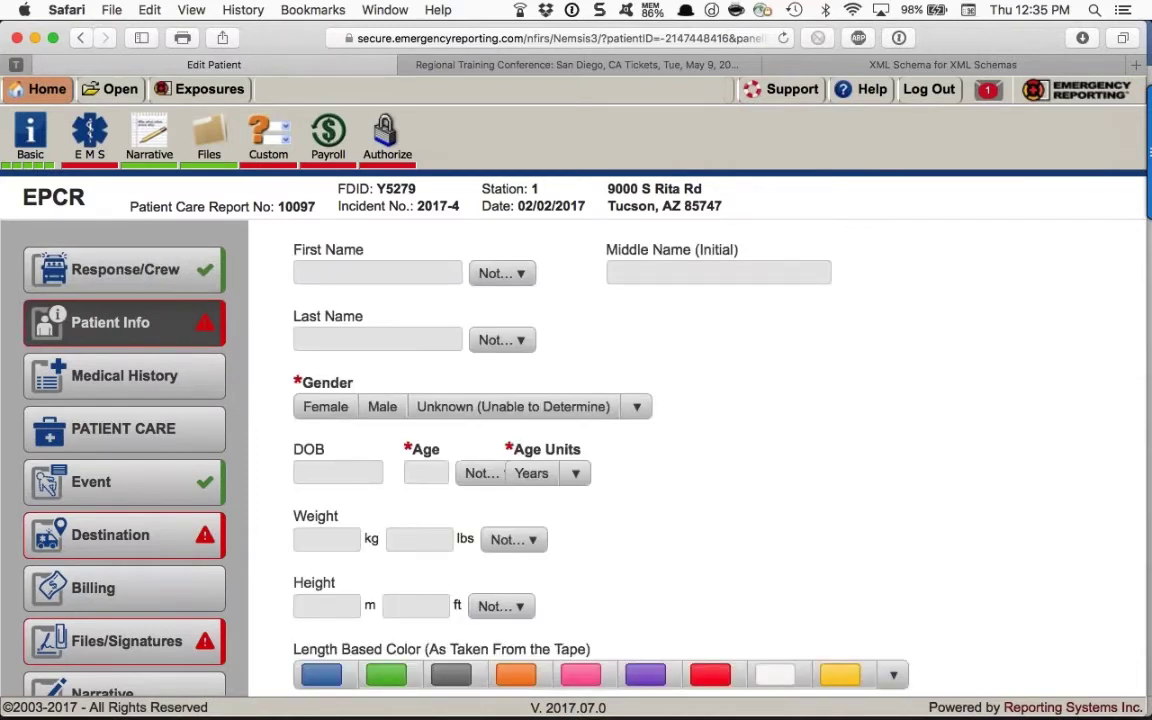
left_click(325, 279)
type("L")
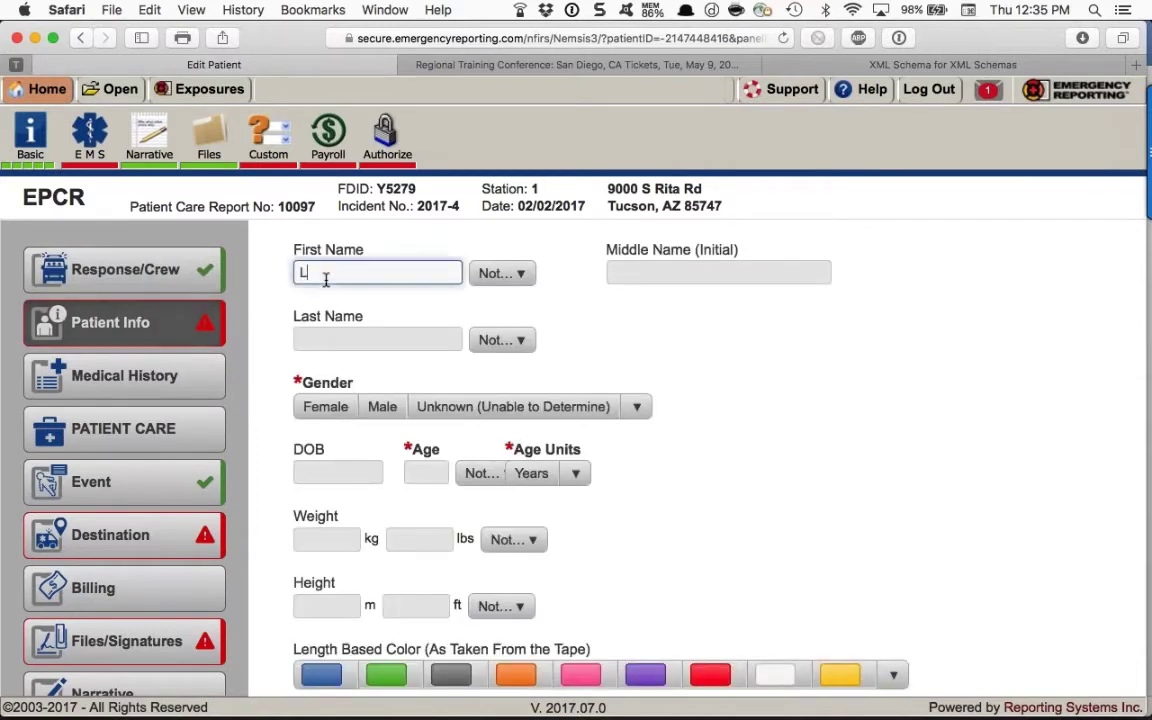
type("uke")
key("Tab")
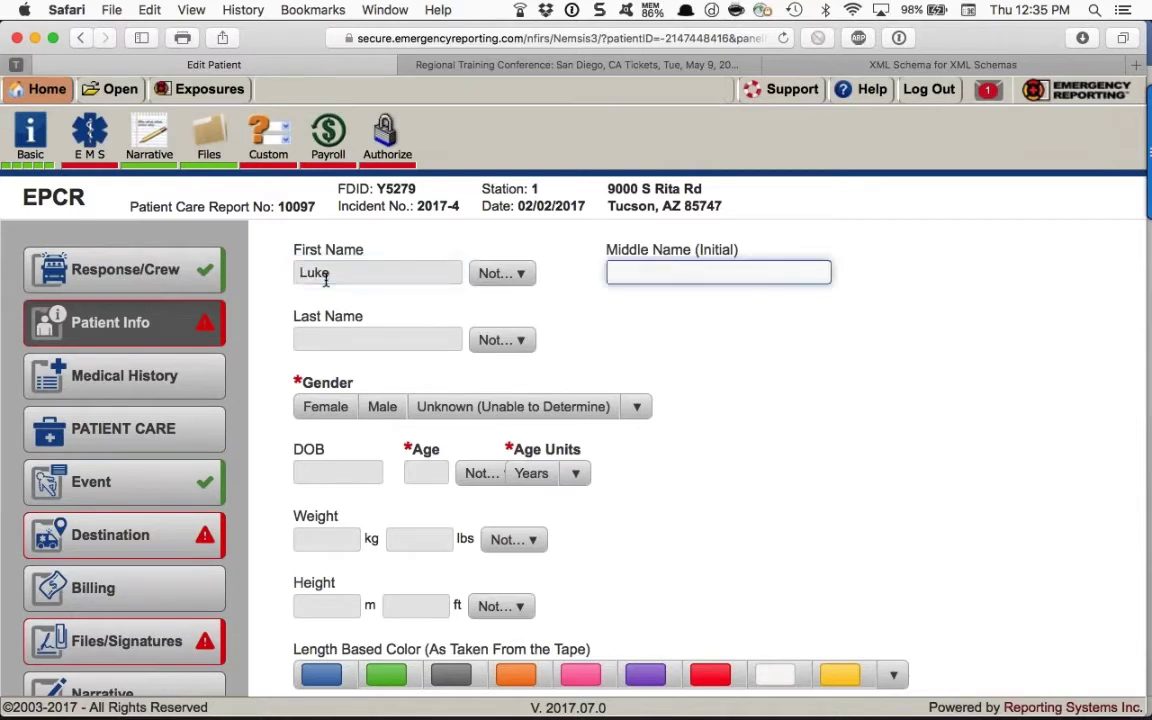
key("Tab")
type("Skywalker")
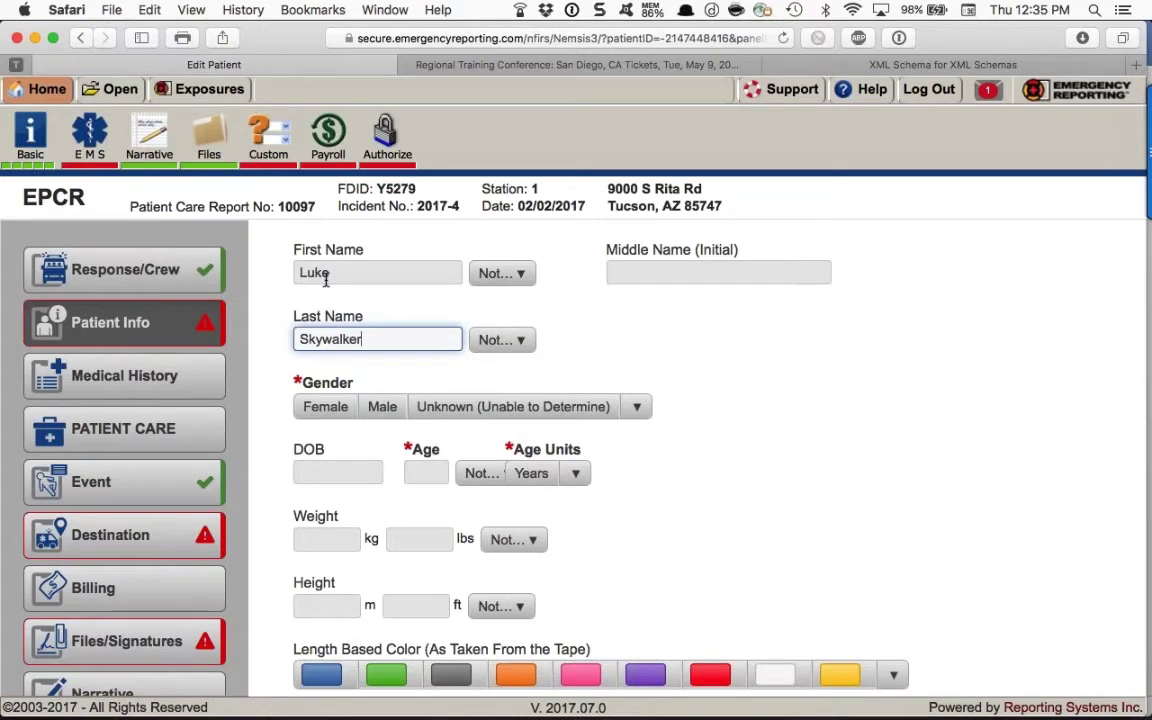
Set the patient's gender to Male and enter the date of birth.
left_click(384, 408)
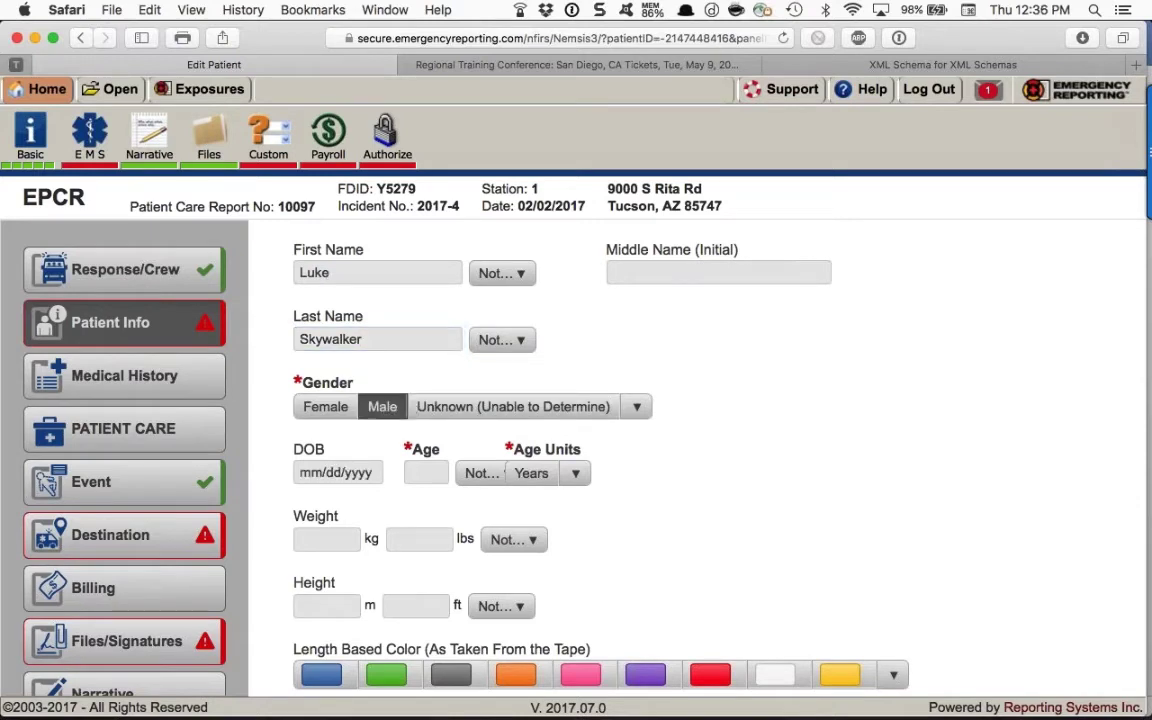
left_click(340, 472)
type("01/11/19")
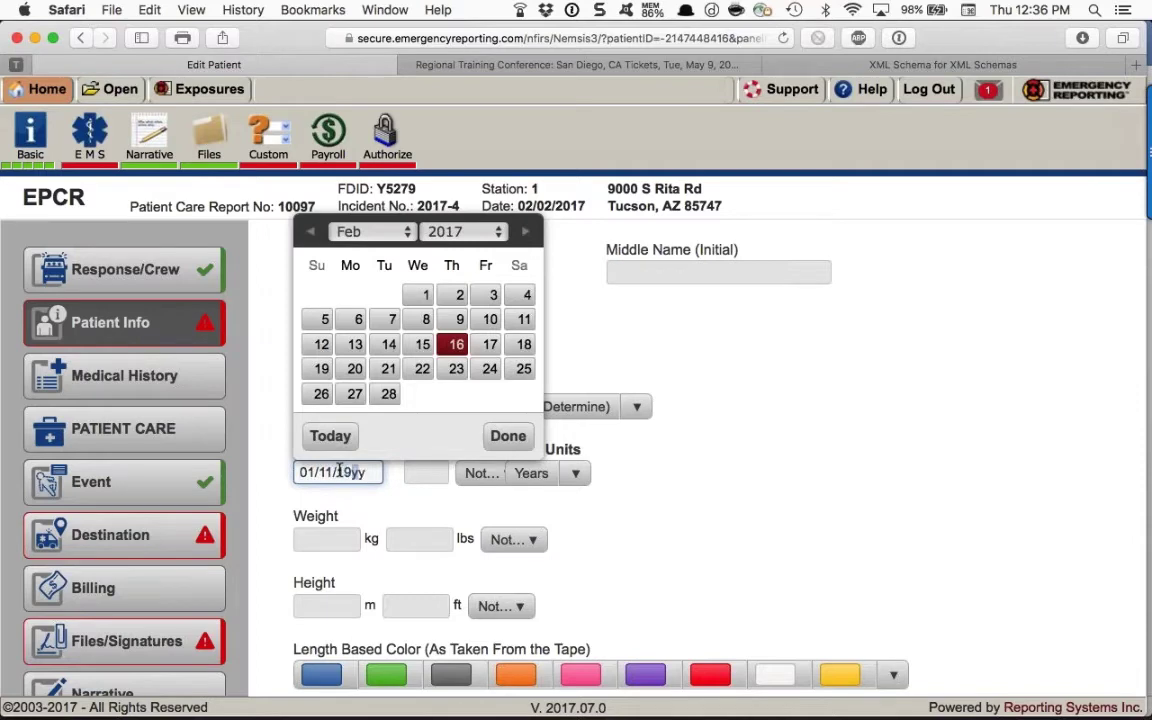
type("39")
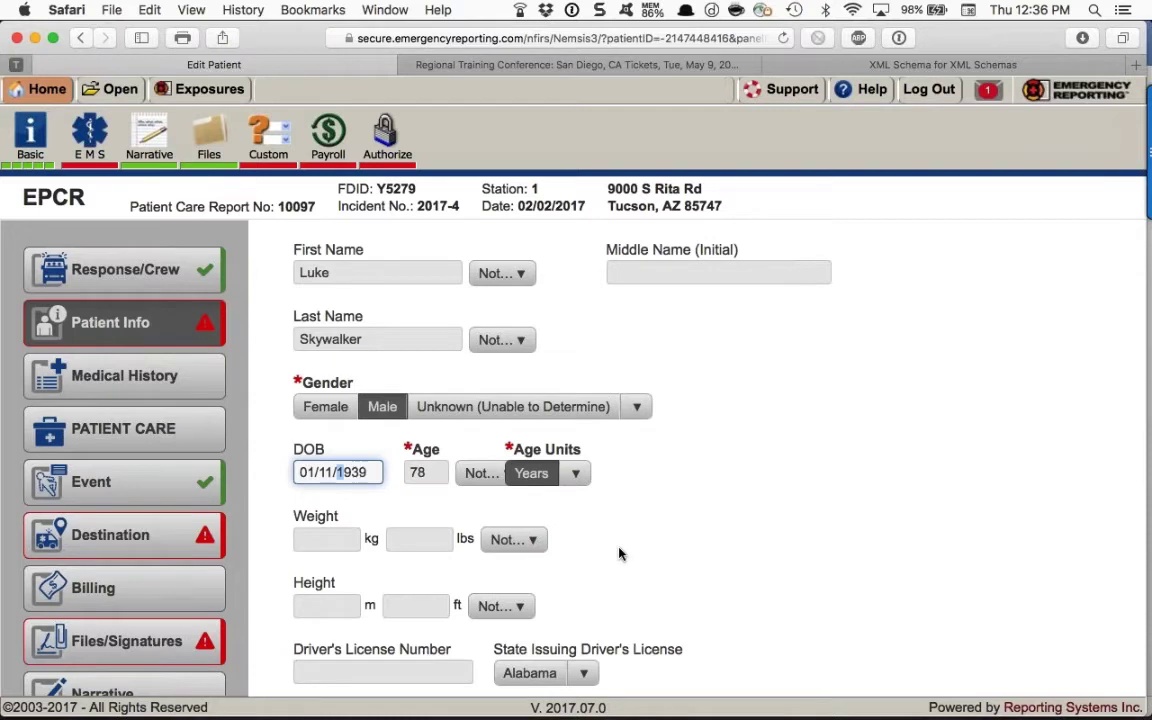
key("Tab")
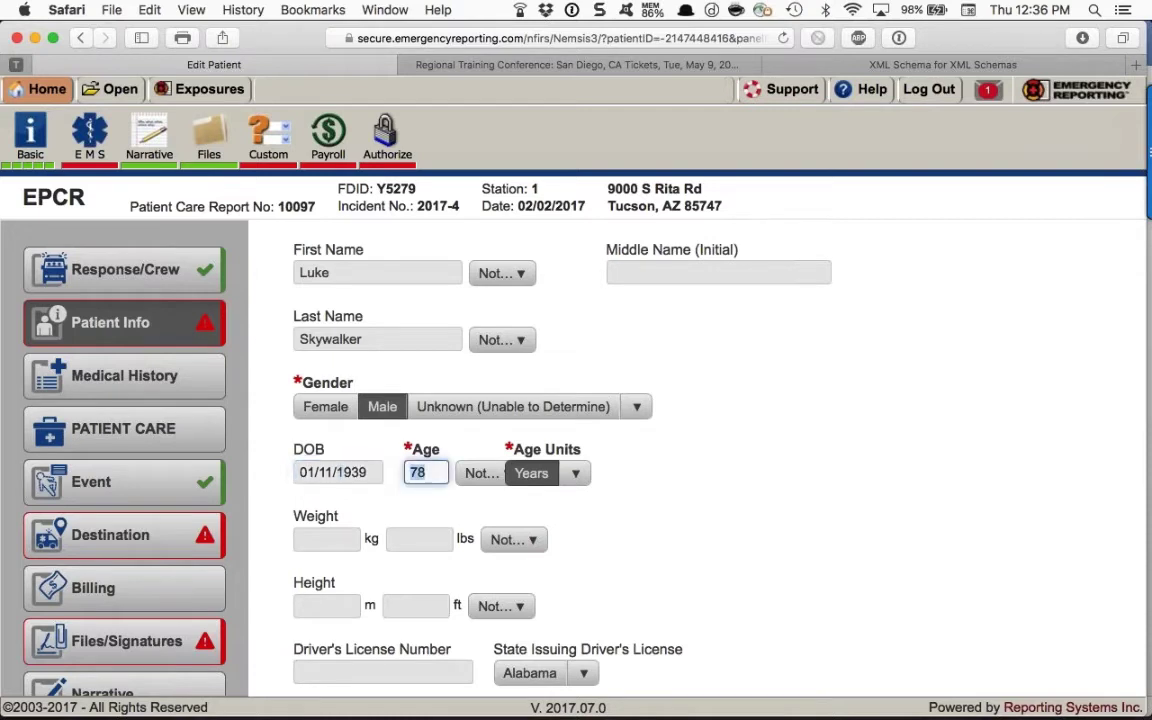
Mark the patient's race as White, leaving weight and height blank.
left_click(326, 539)
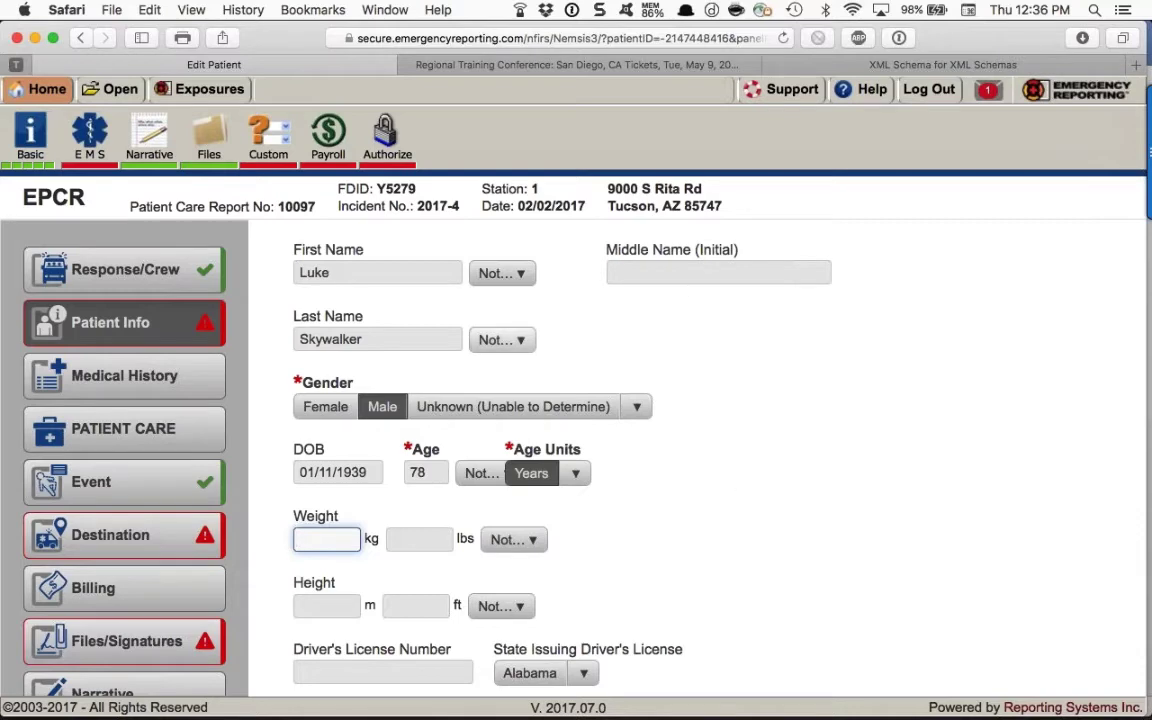
scroll(679, 285, "down", 3)
scroll(627, 411, "down", 2)
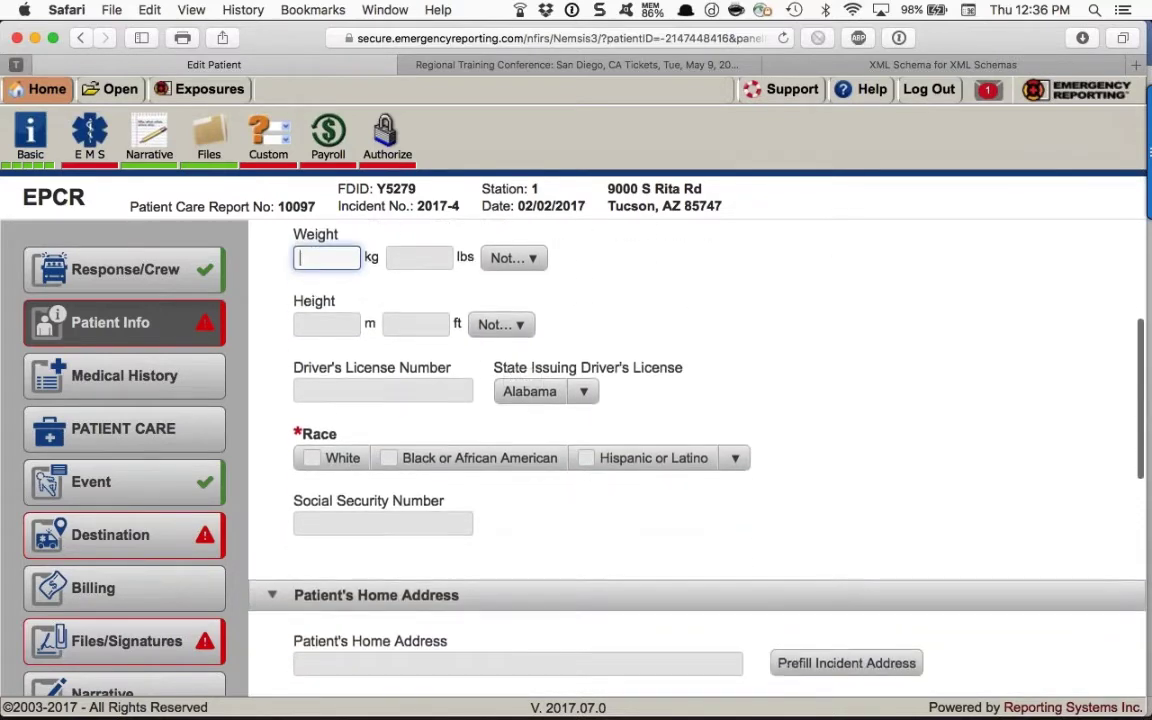
scroll(309, 416, "down", 1)
left_click(311, 403)
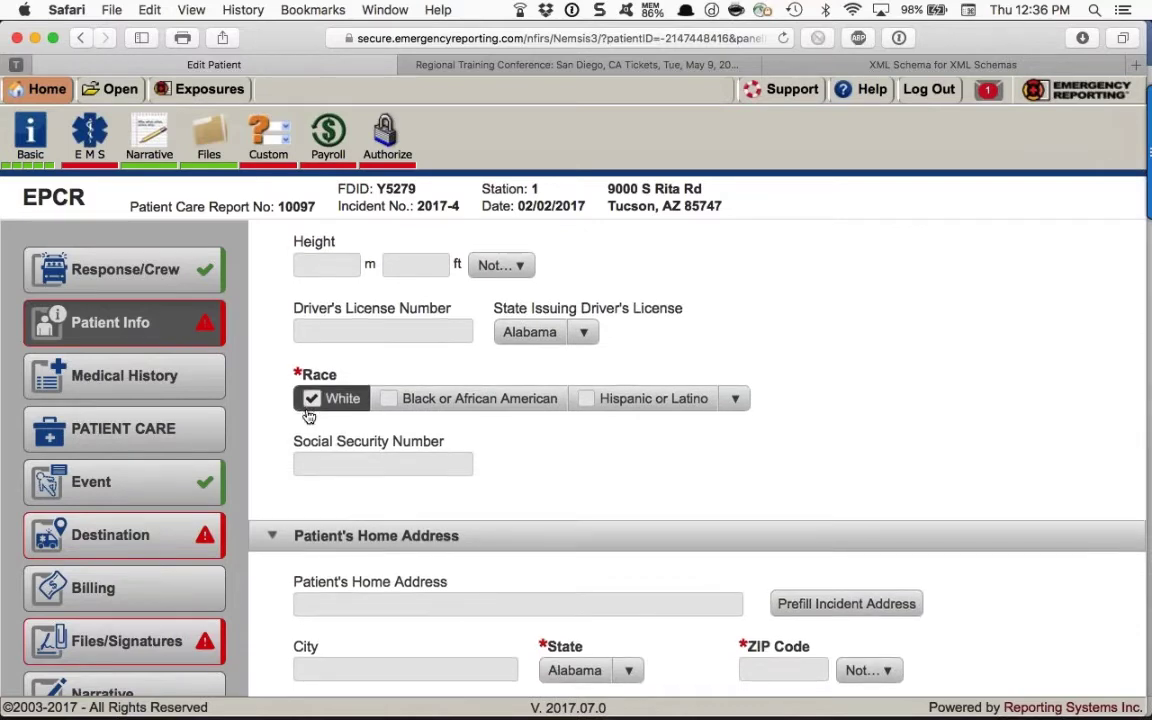
Prefill the patient's home address with the incident address.
scroll(309, 416, "down", 4)
scroll(697, 450, "down", 1)
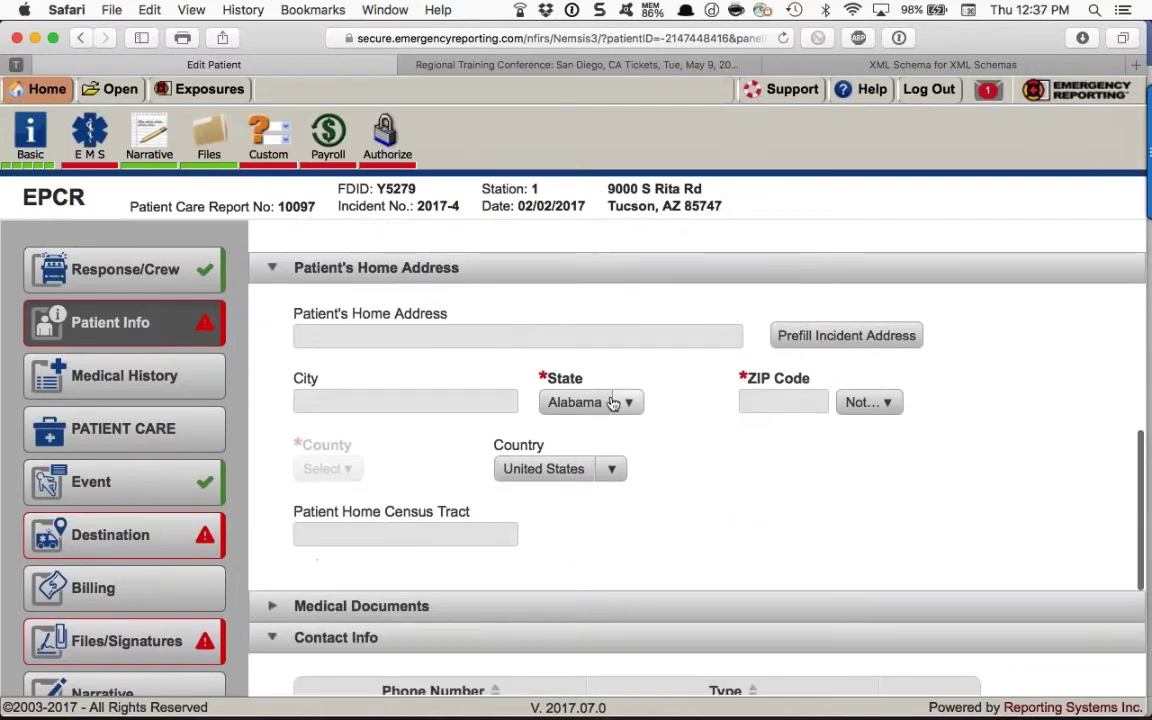
left_click(784, 337)
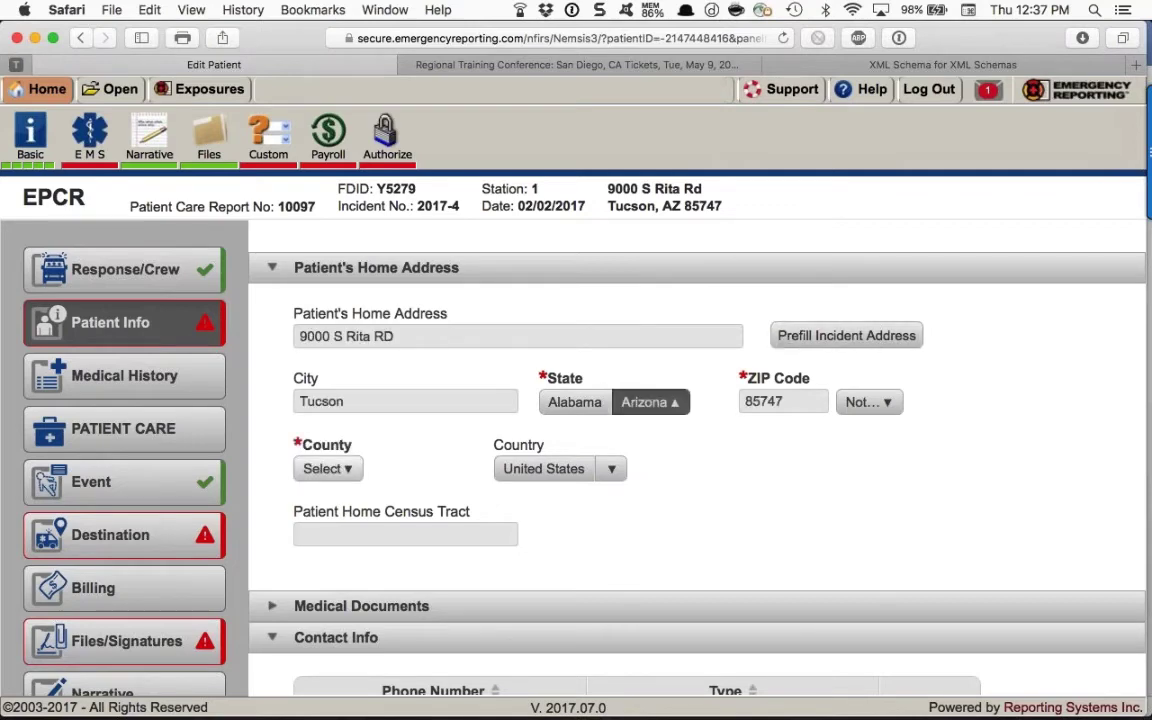
Set the county of the patient's home address to Pima.
left_click(318, 470)
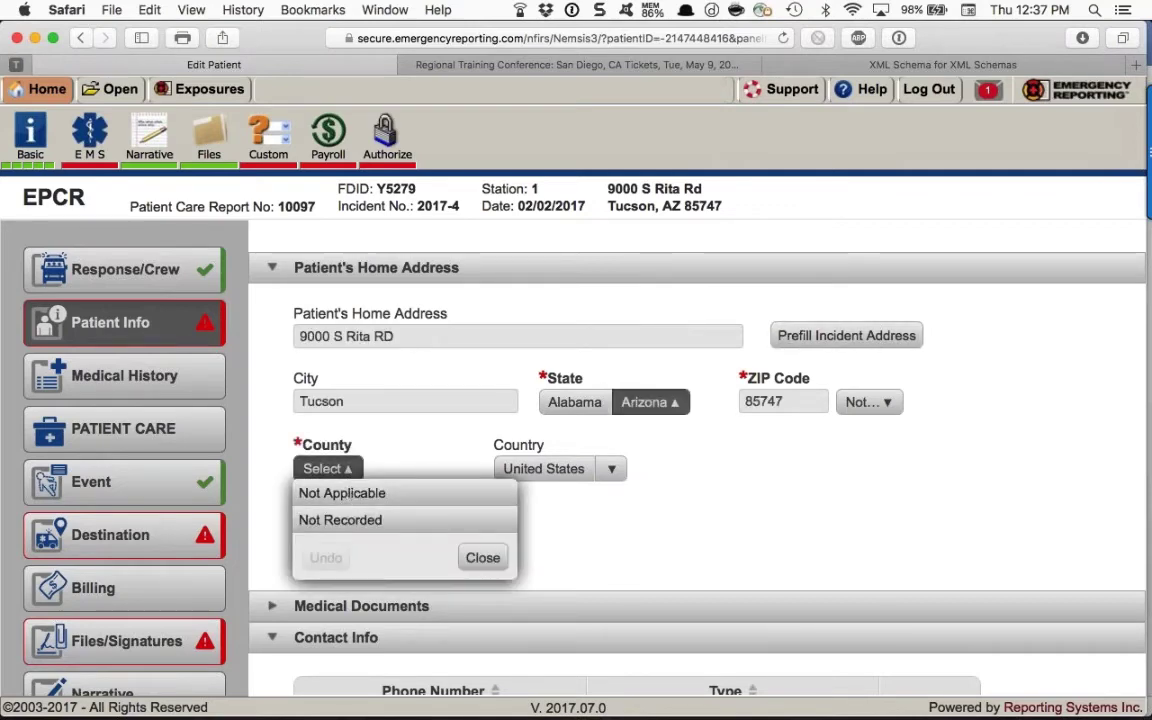
left_click(322, 468)
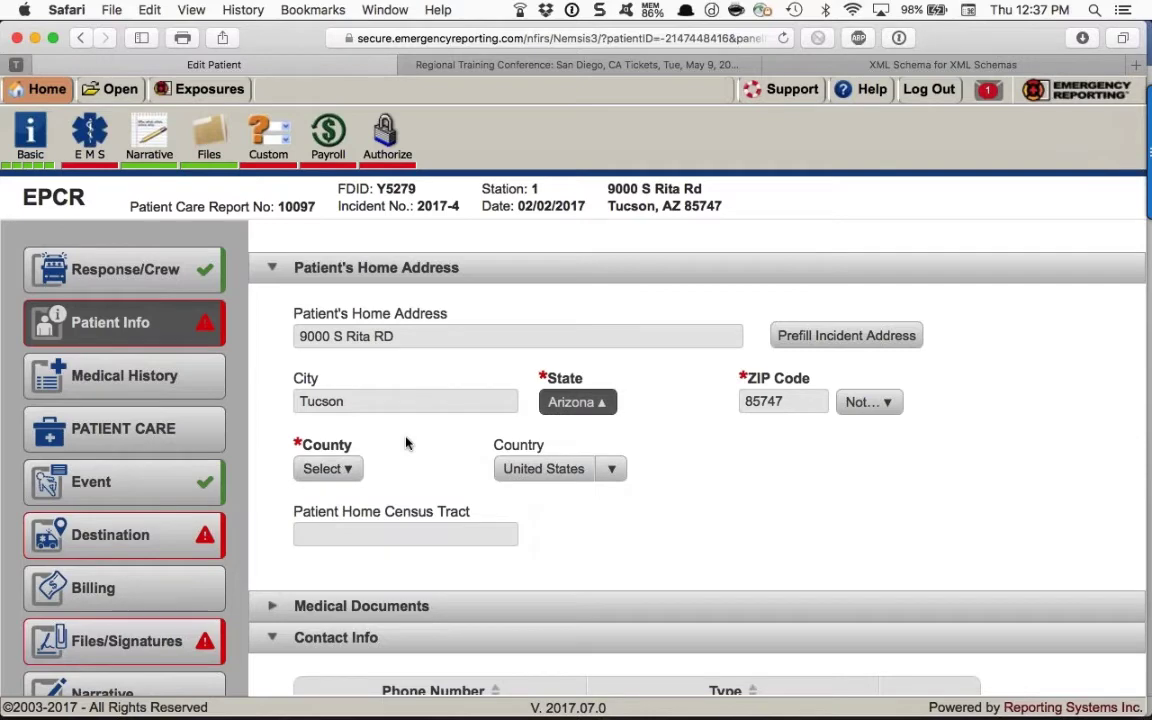
scroll(370, 480, "down", 3)
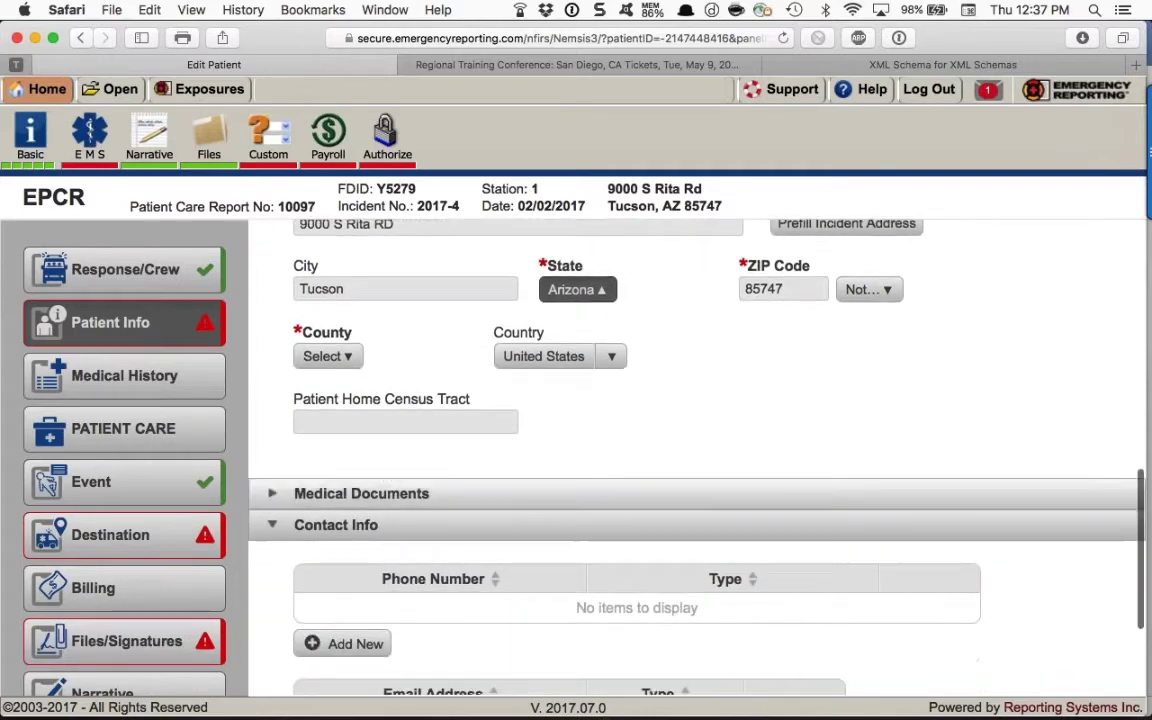
left_click(346, 361)
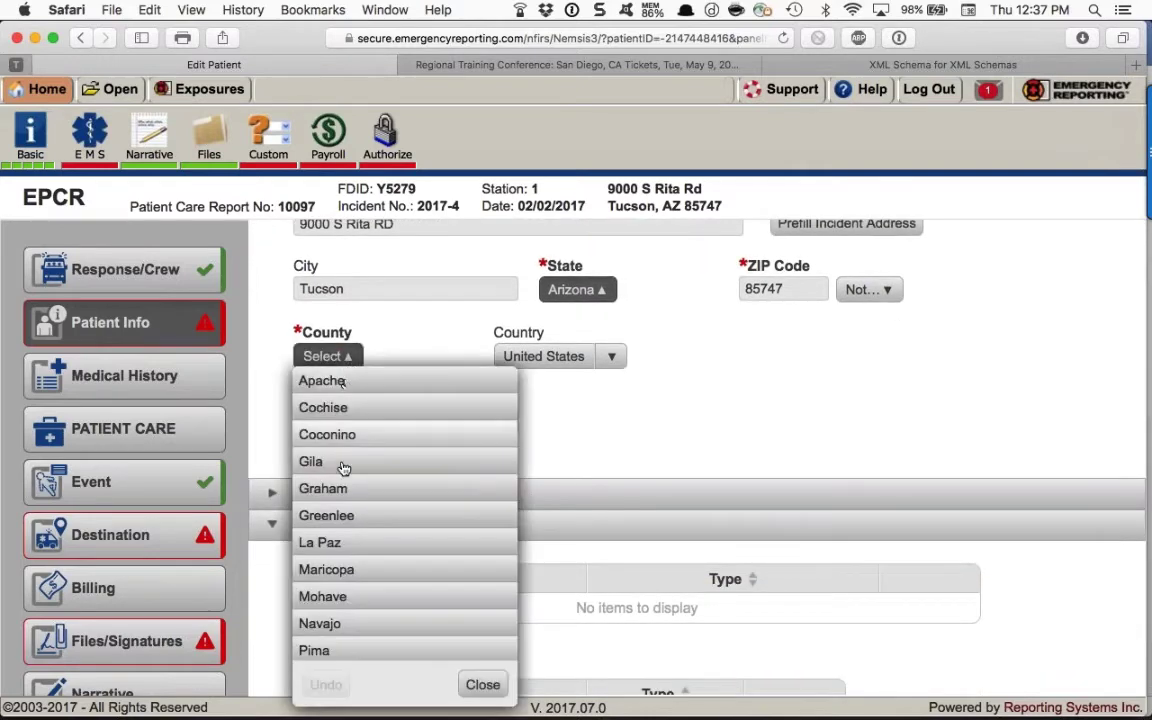
scroll(342, 527, "down", 3)
left_click(342, 522)
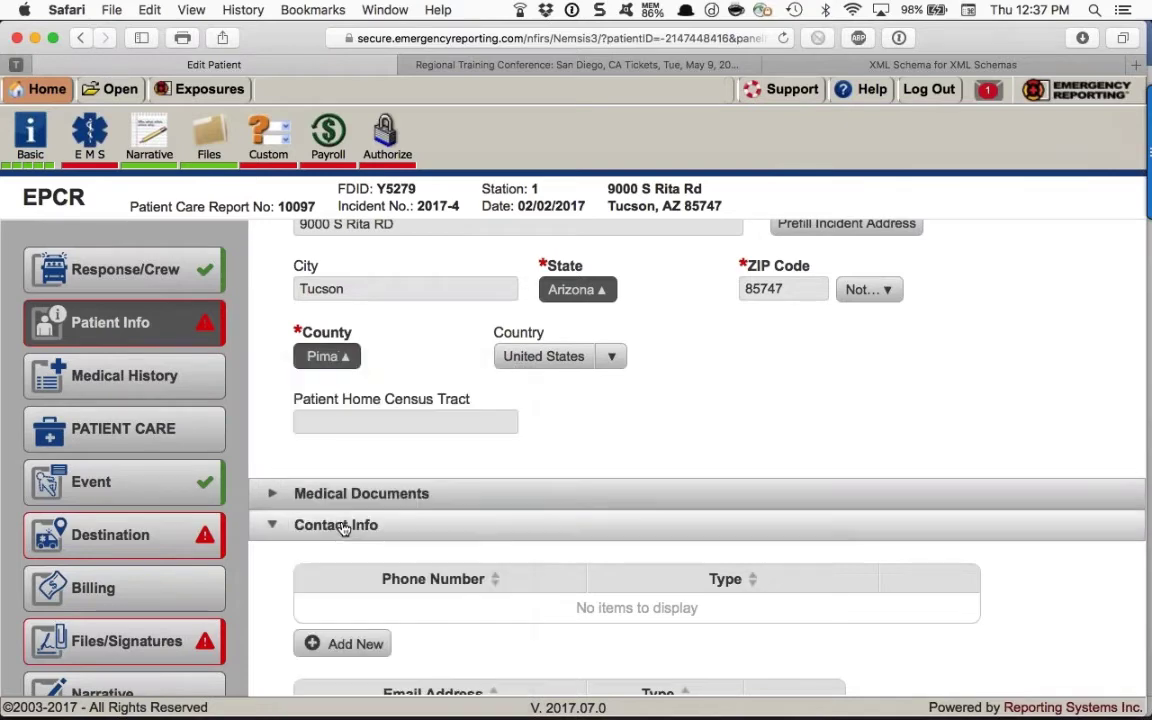
Add a procedure under Patient Care, marked as not performed prior to this unit's care and stamped with the current date and time.
scroll(399, 463, "down", 5)
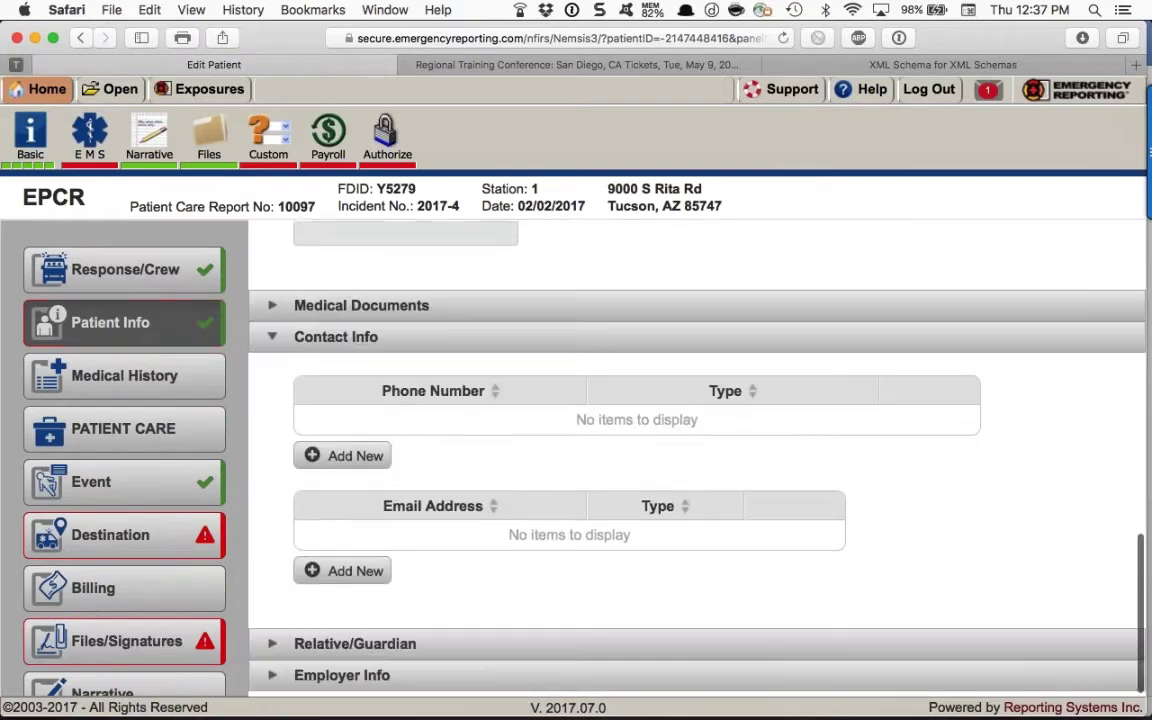
scroll(237, 381, "up", 1)
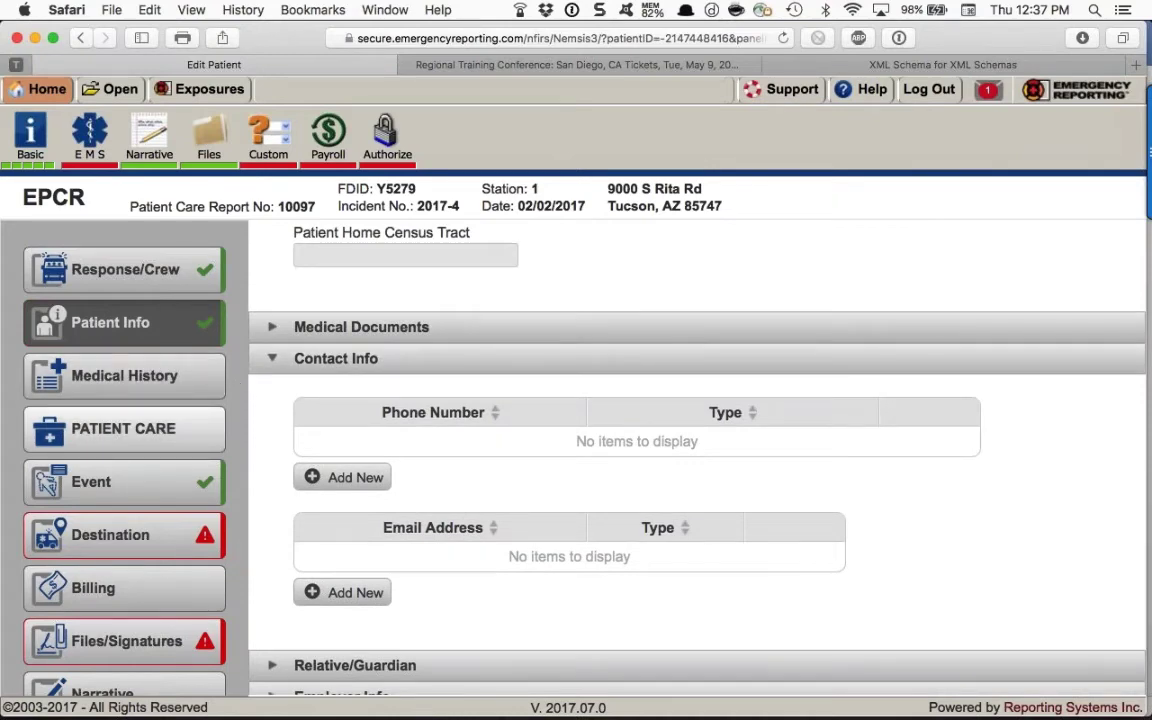
left_click(161, 441)
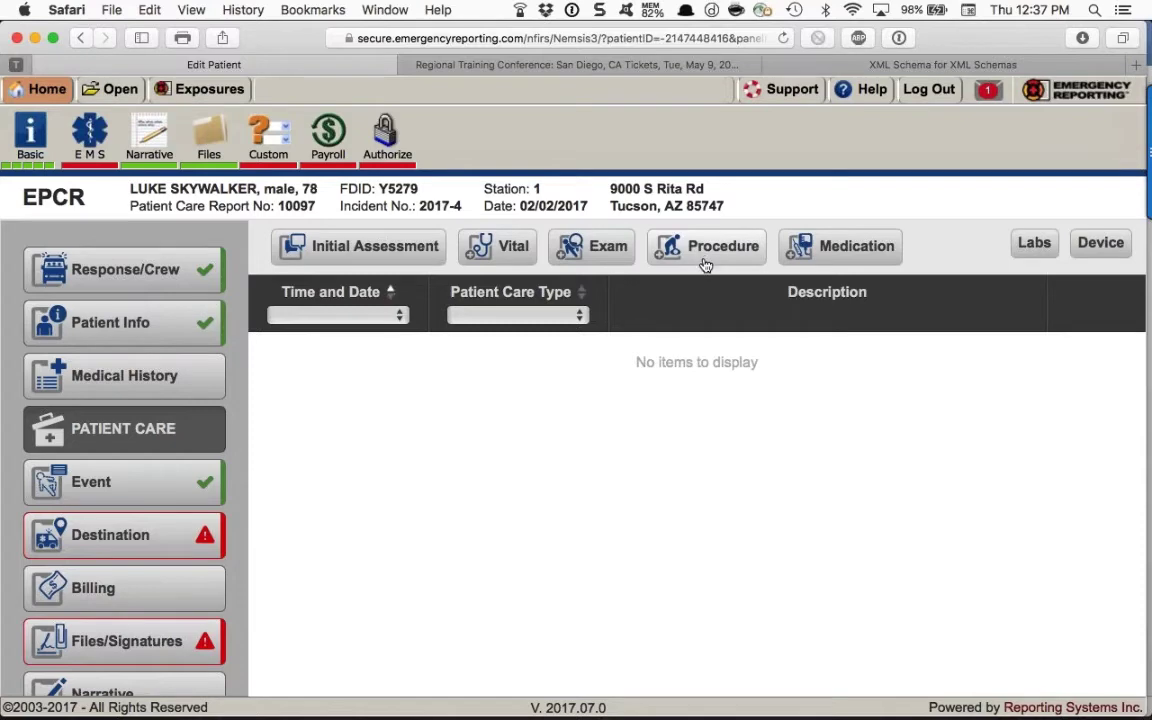
left_click(735, 257)
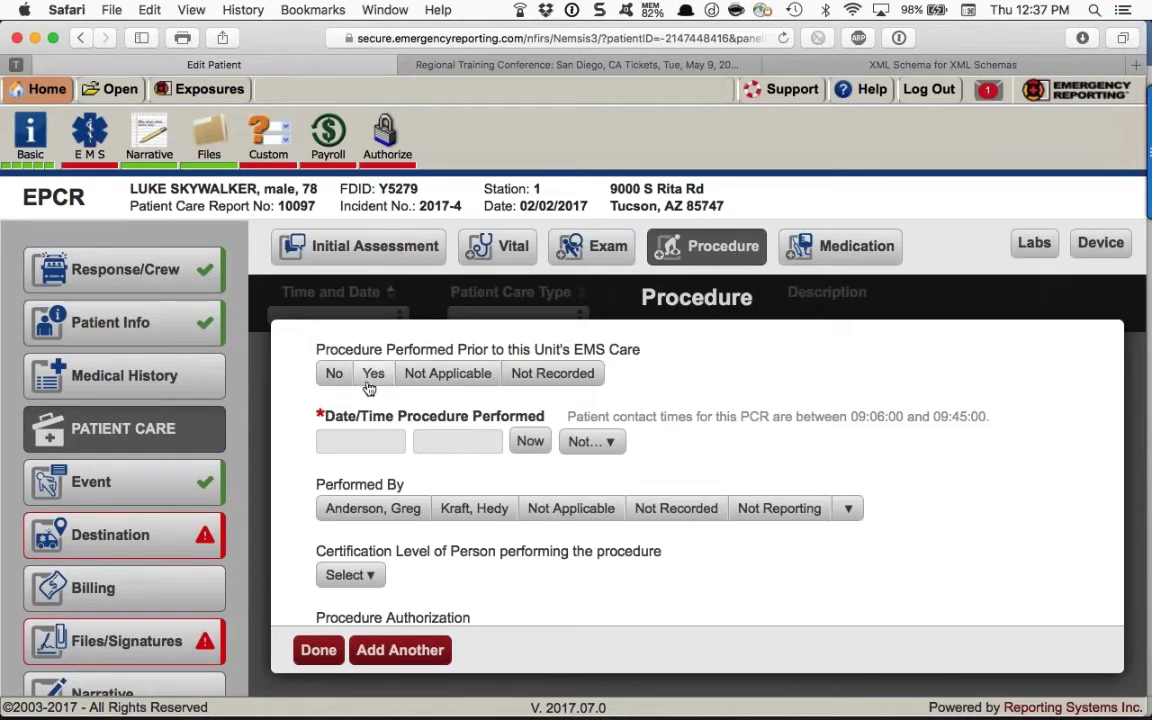
left_click(334, 373)
left_click(530, 441)
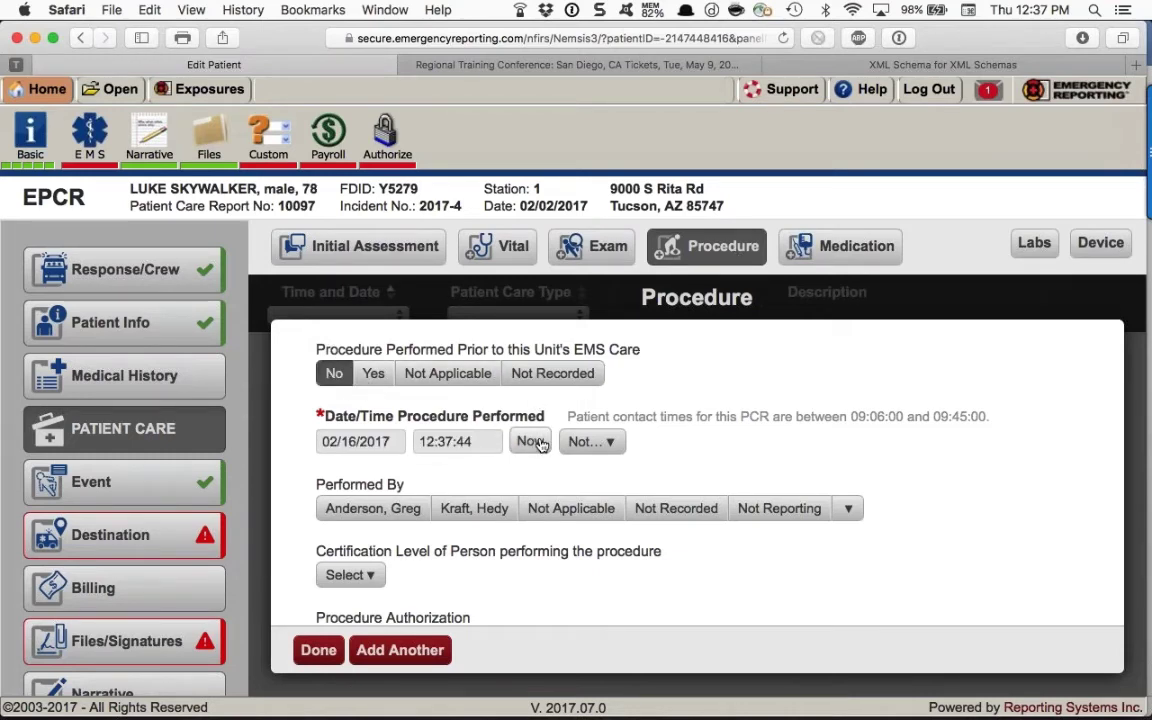
Look through the procedure choices, expanding the Airway-Advanced category, and close the list without choosing one.
scroll(697, 470, "down", 2)
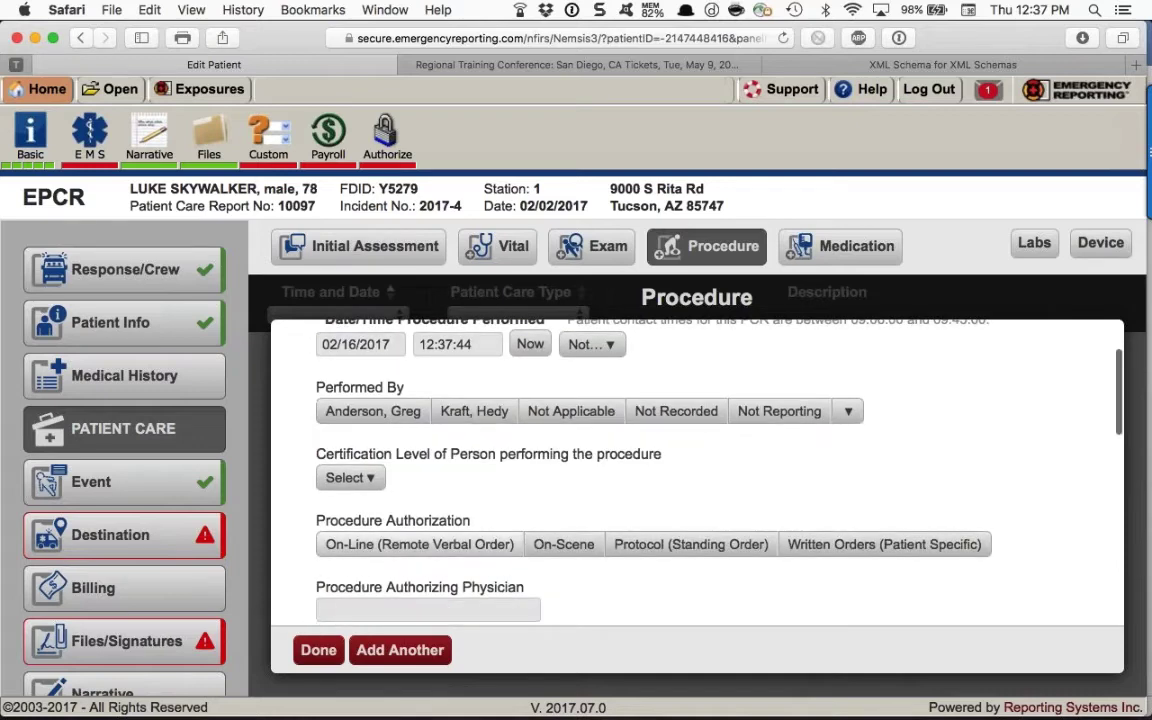
scroll(463, 557, "down", 4)
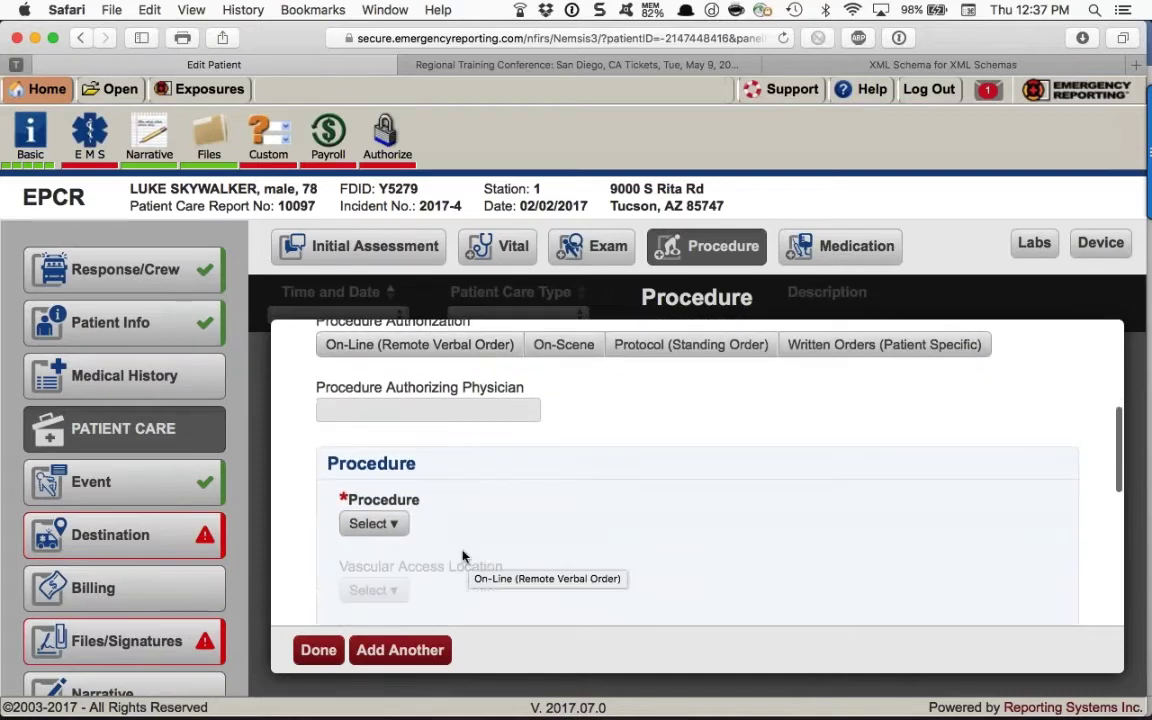
left_click(385, 524)
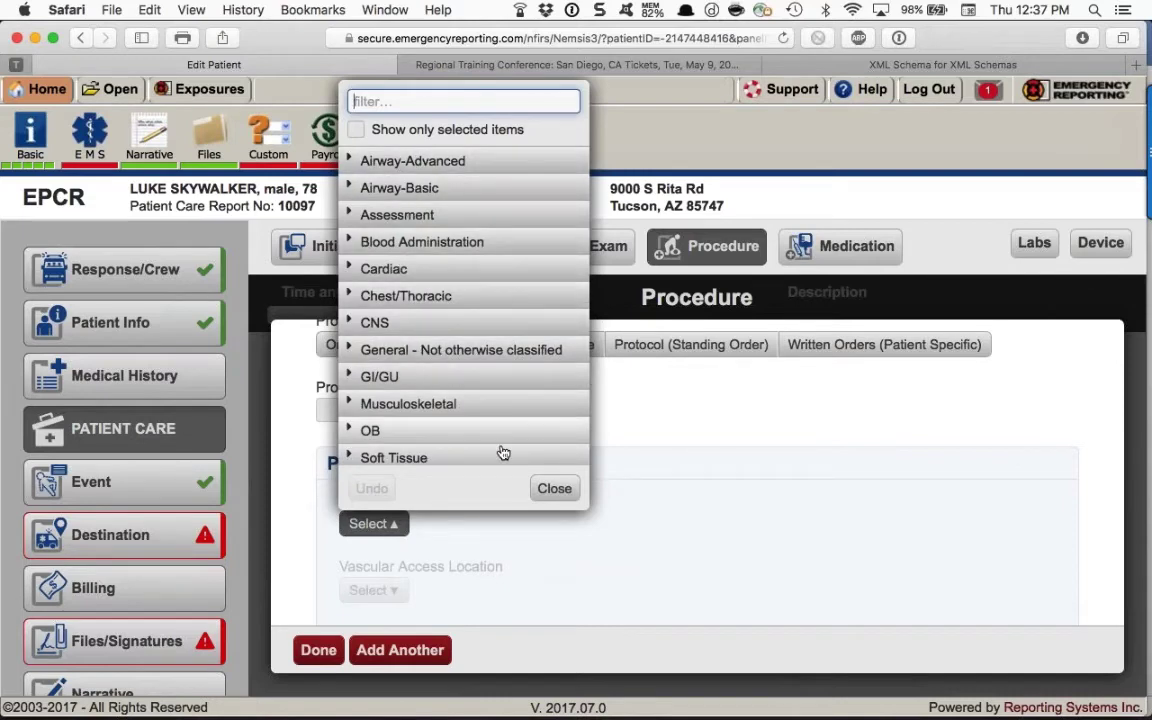
left_click(350, 162)
left_click(667, 488)
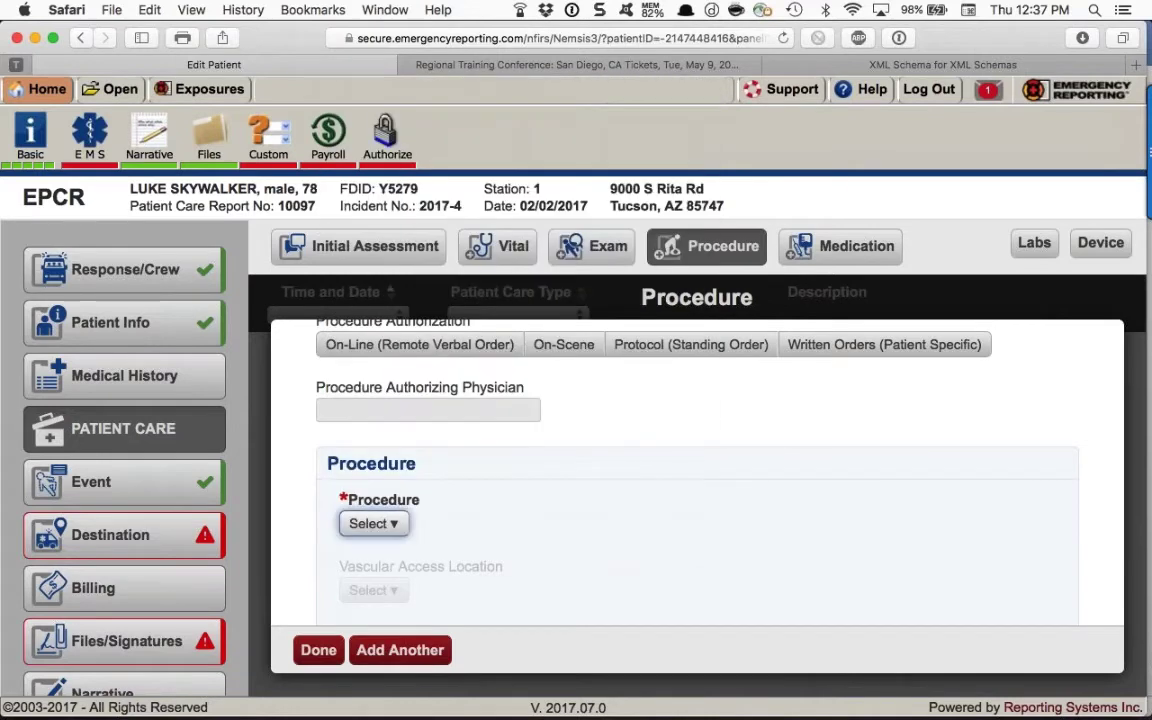
Set the student crew member as the person who performed the procedure and check the certification level.
scroll(638, 543, "up", 5)
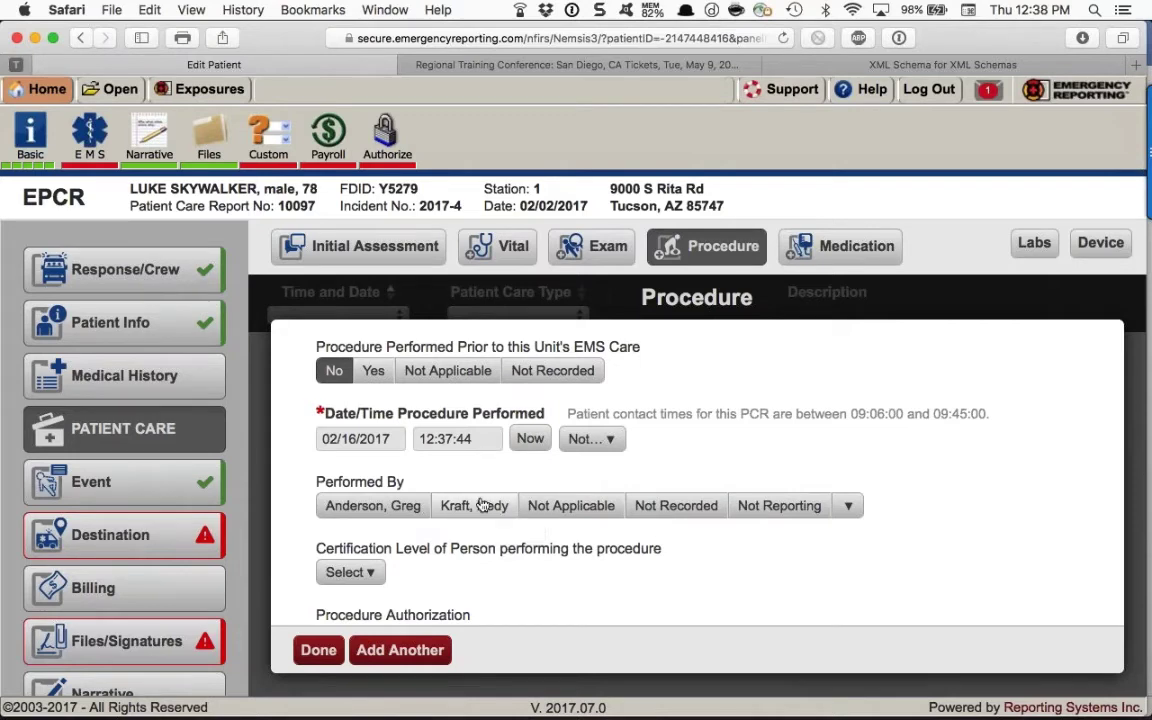
left_click(478, 511)
scroll(520, 570, "down", 2)
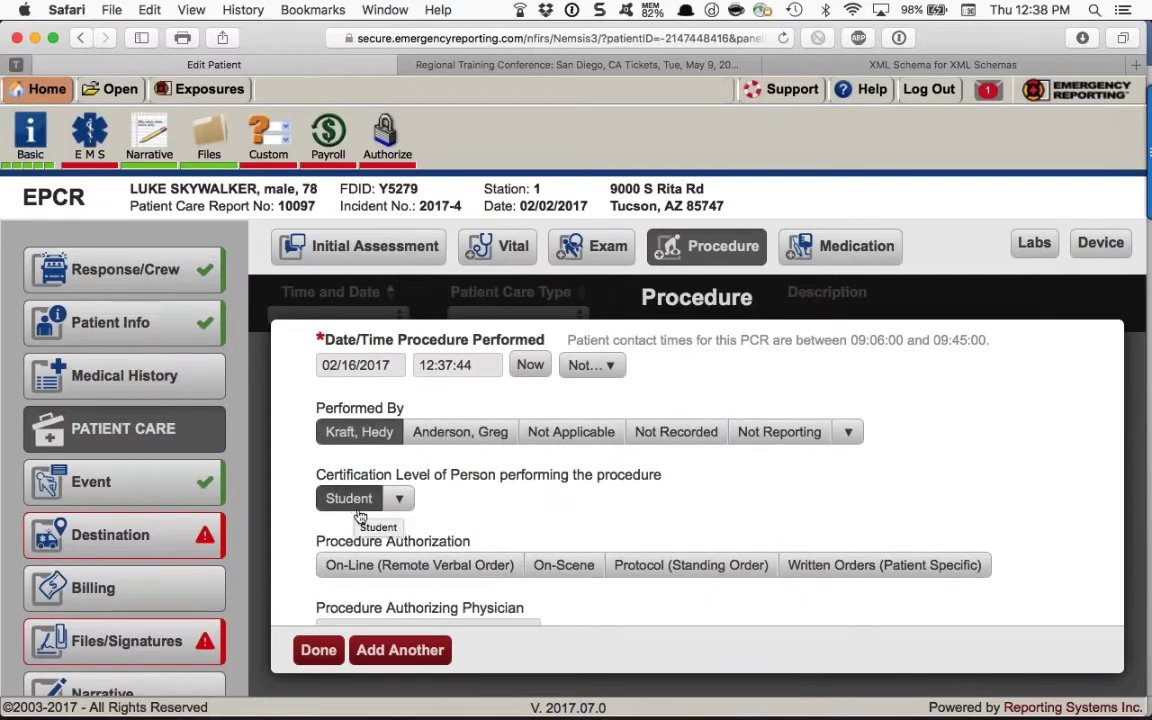
Look through the procedure choices available to the student, expanding Airway-Basic, Assessment and Cardiac, and close the list without choosing one.
scroll(355, 509, "down", 5)
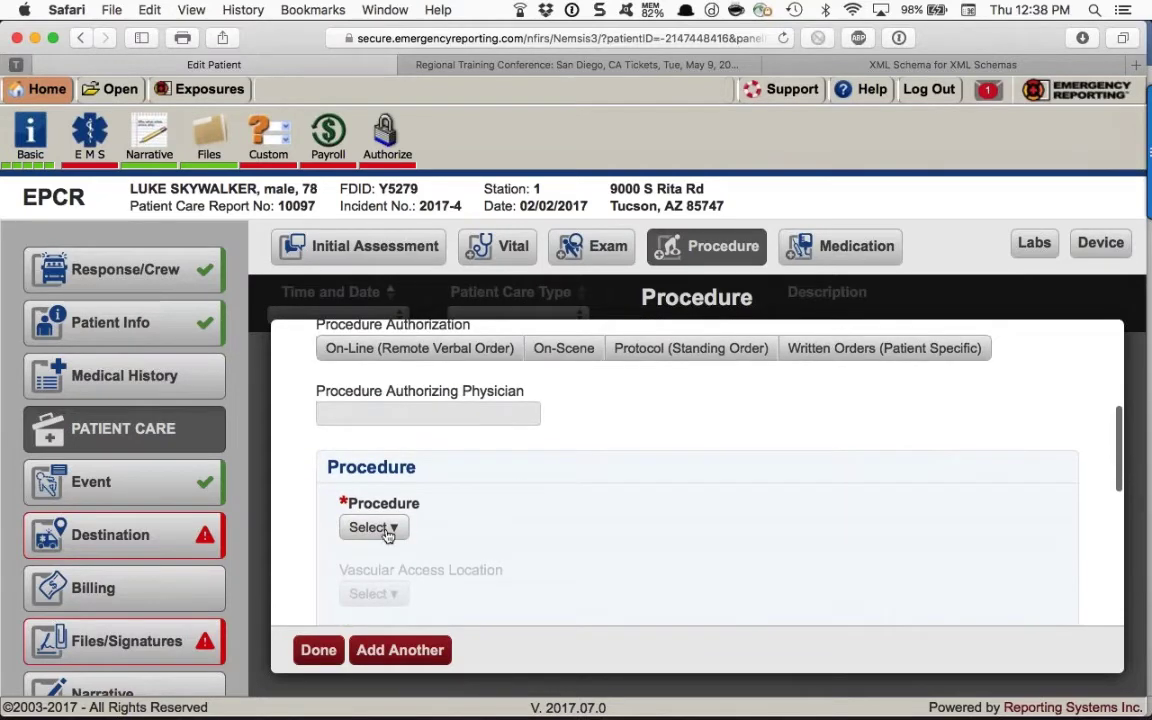
left_click(374, 526)
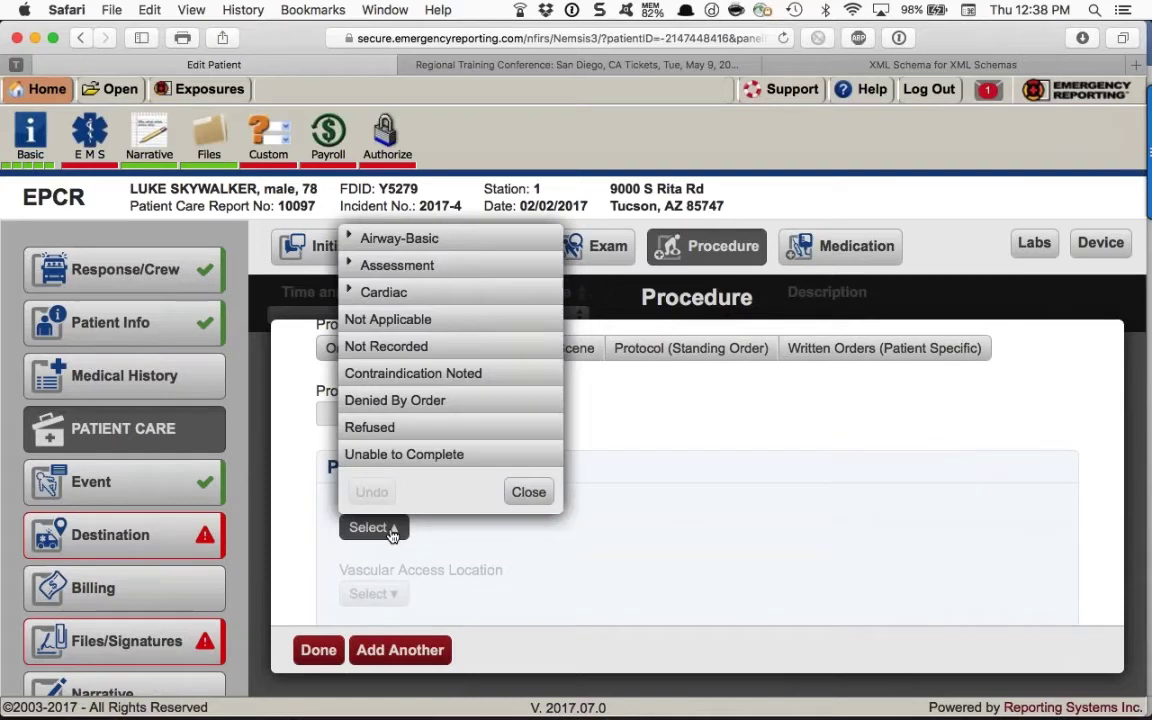
left_click(346, 238)
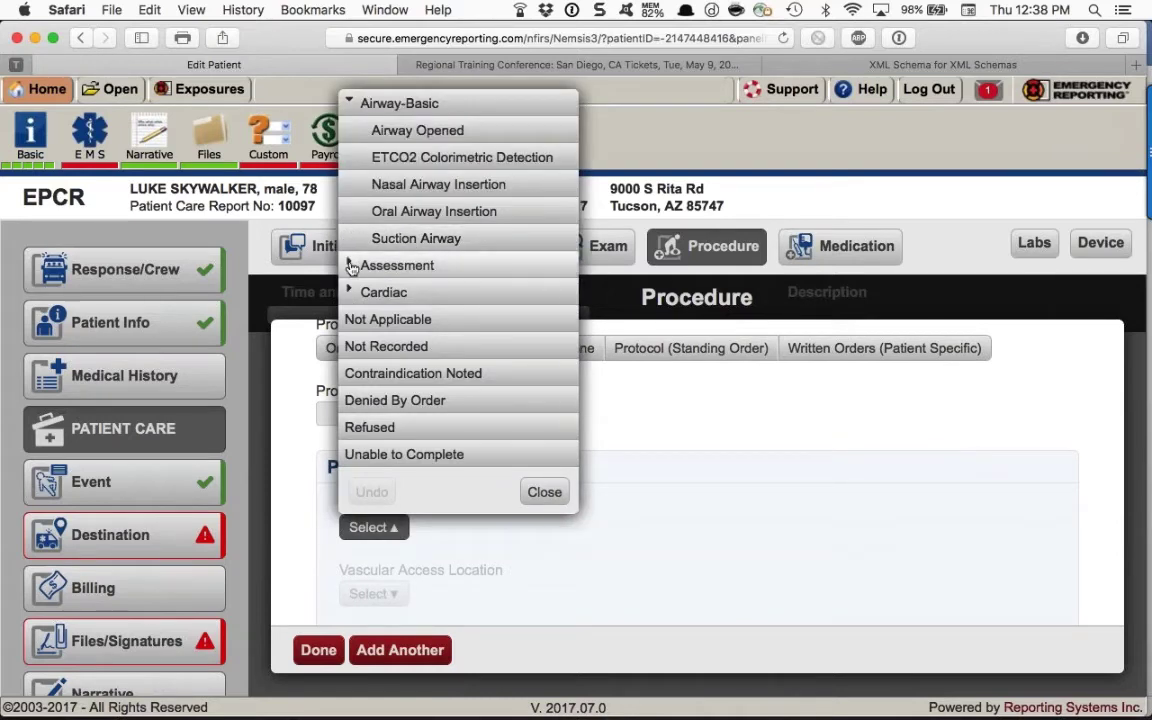
left_click(352, 266)
left_click(351, 311)
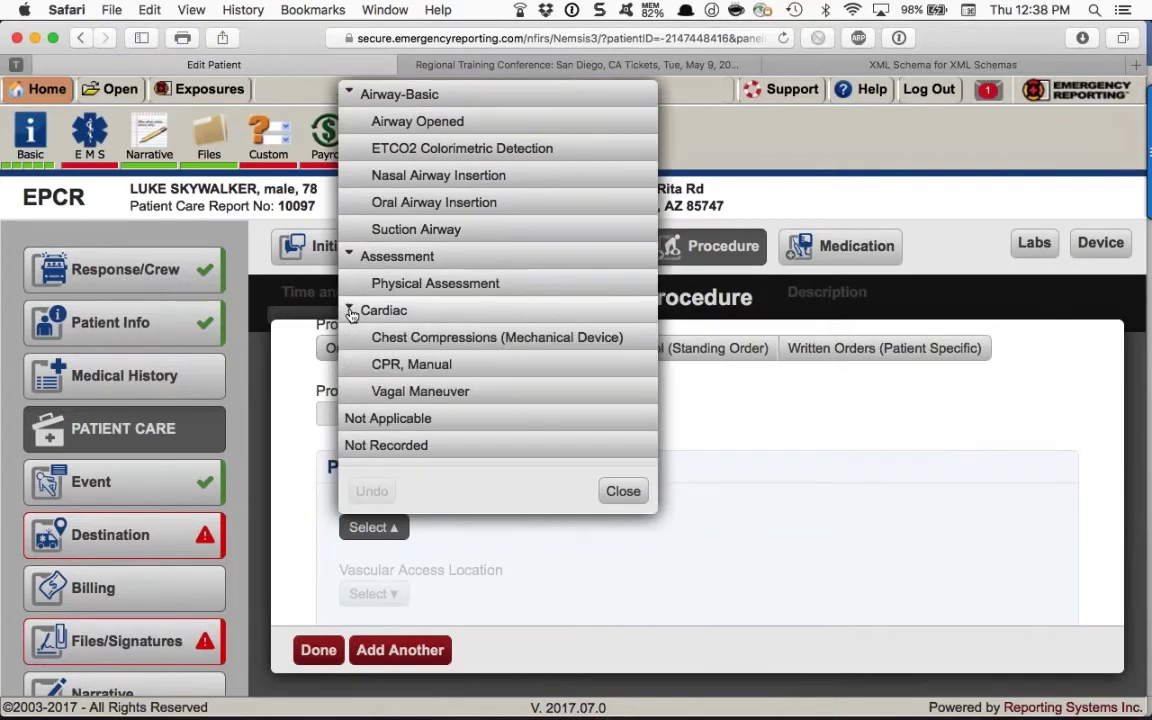
scroll(409, 420, "down", 3)
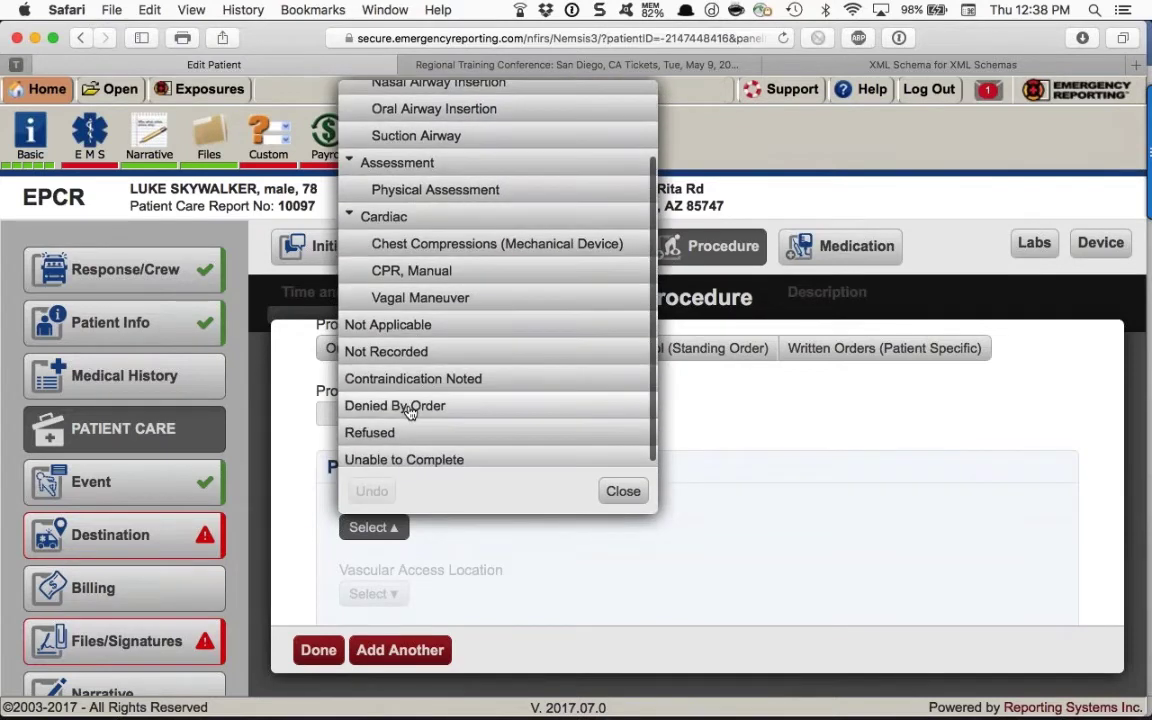
scroll(409, 412, "down", 1)
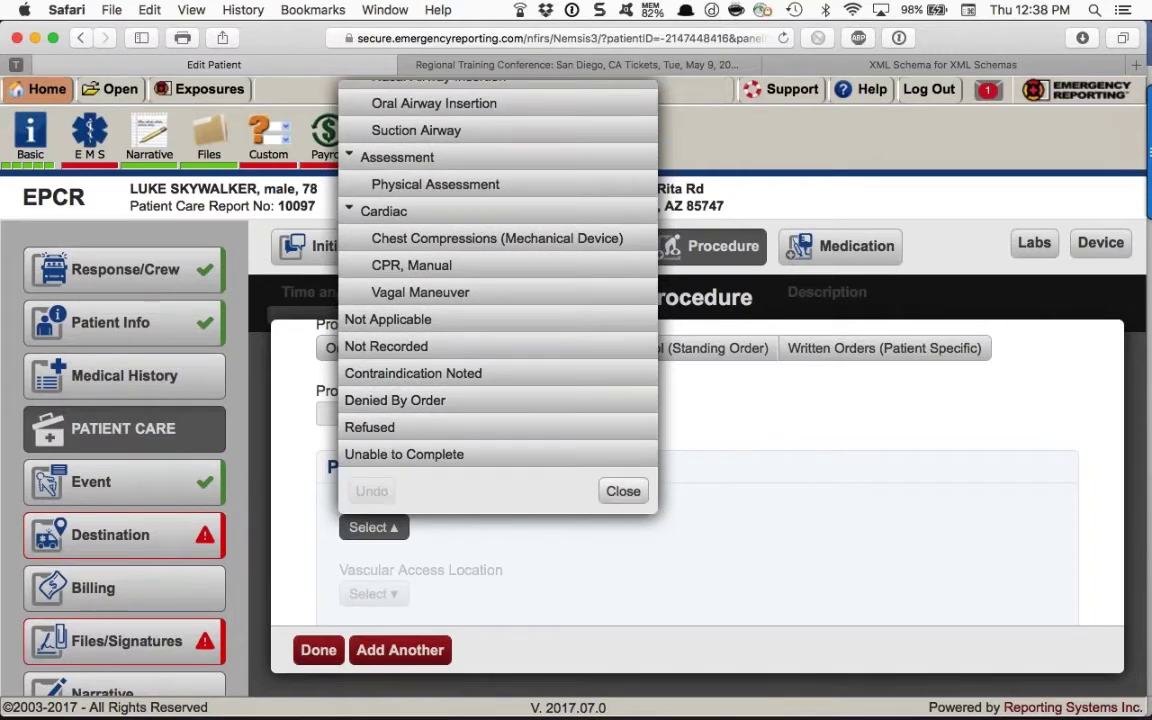
left_click(622, 491)
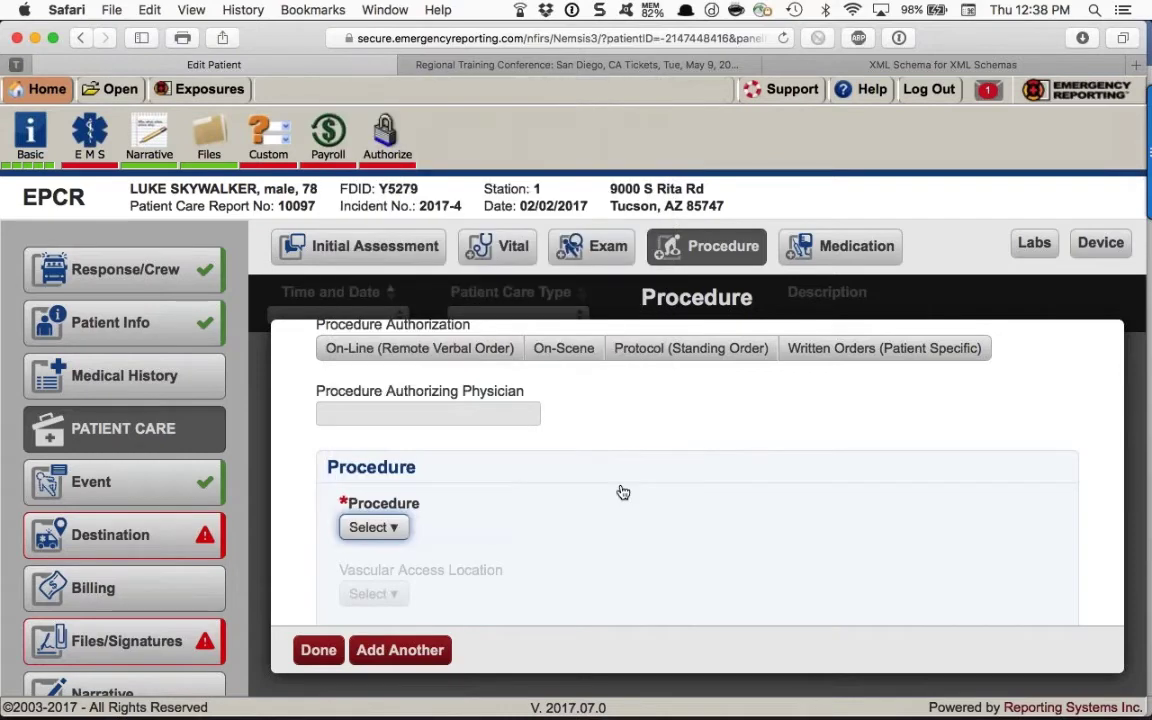
Set the procedure to Airway Opened from the Airway-Basic category and save the procedure entry.
scroll(401, 513, "down", 2)
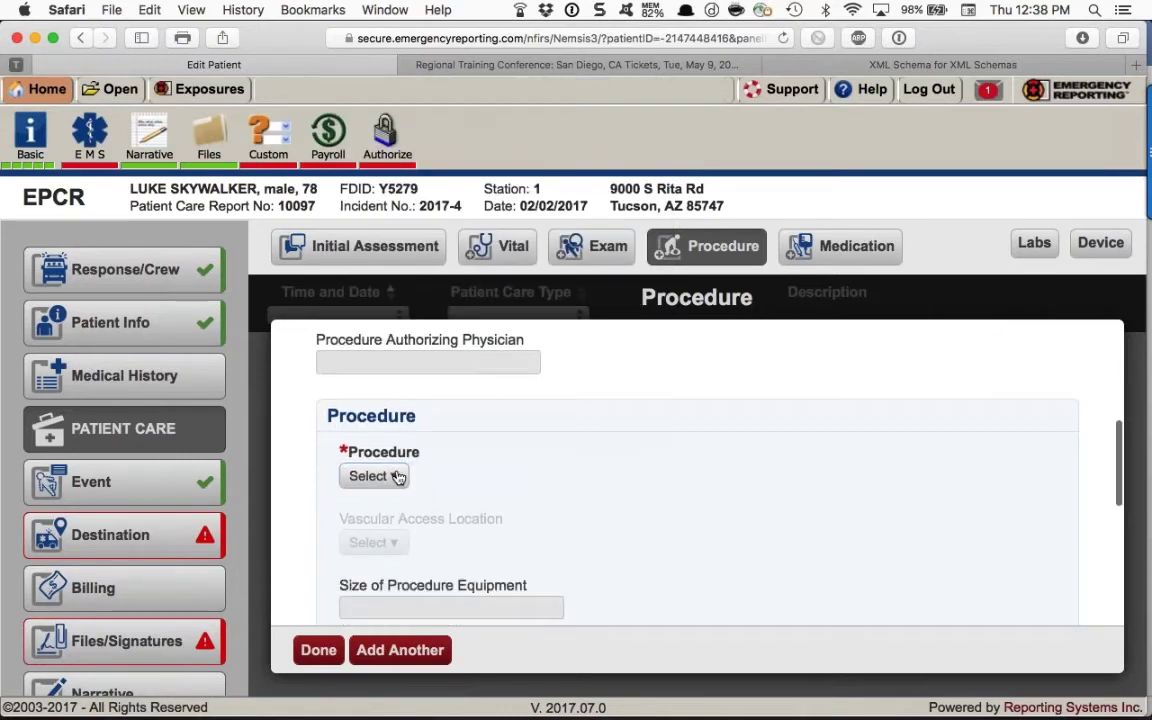
left_click(372, 476)
left_click(352, 188)
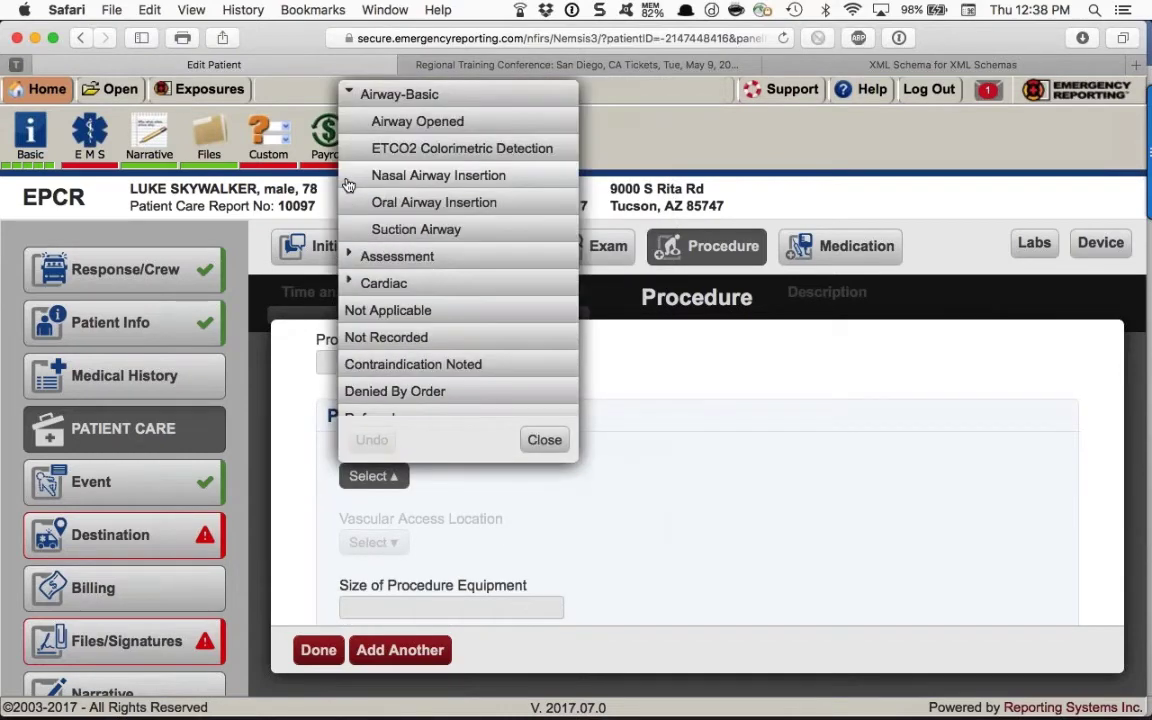
left_click(399, 124)
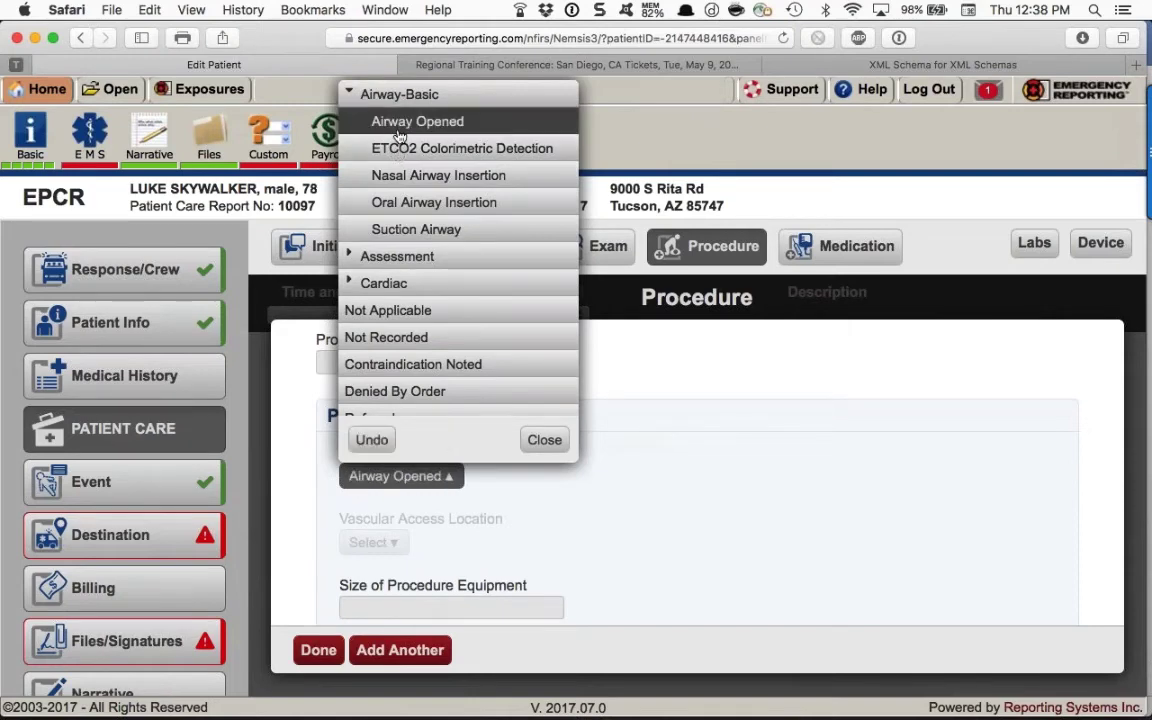
left_click(540, 441)
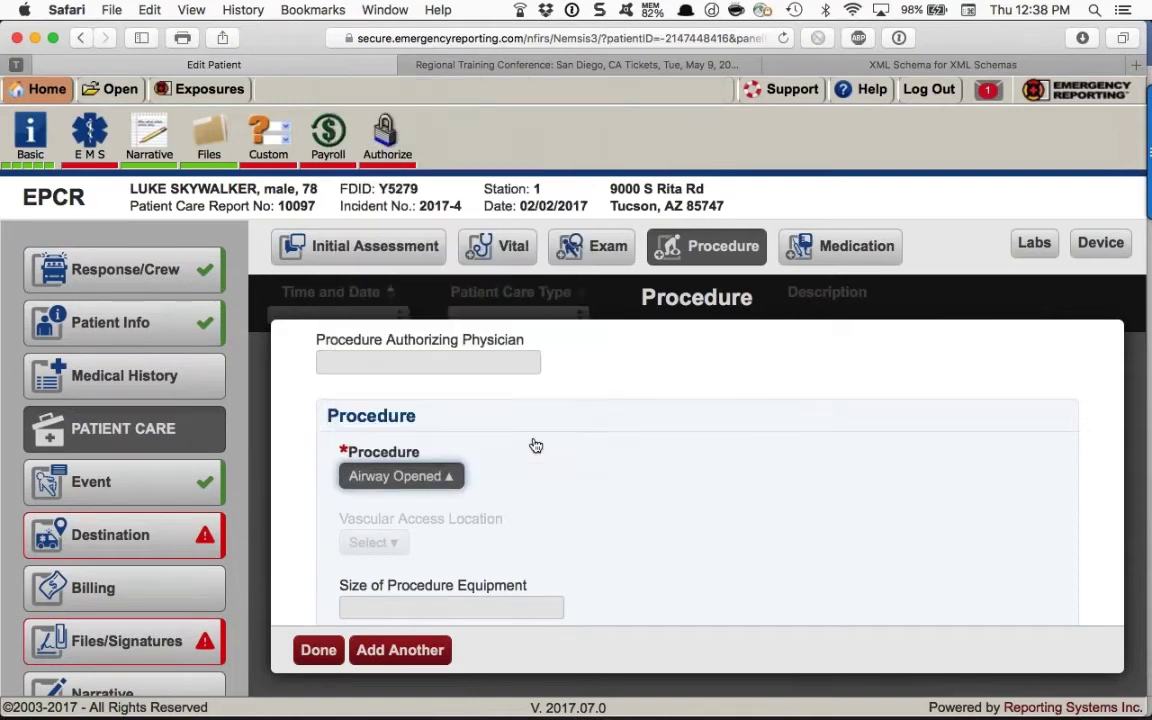
scroll(536, 445, "down", 1)
scroll(536, 445, "down", 4)
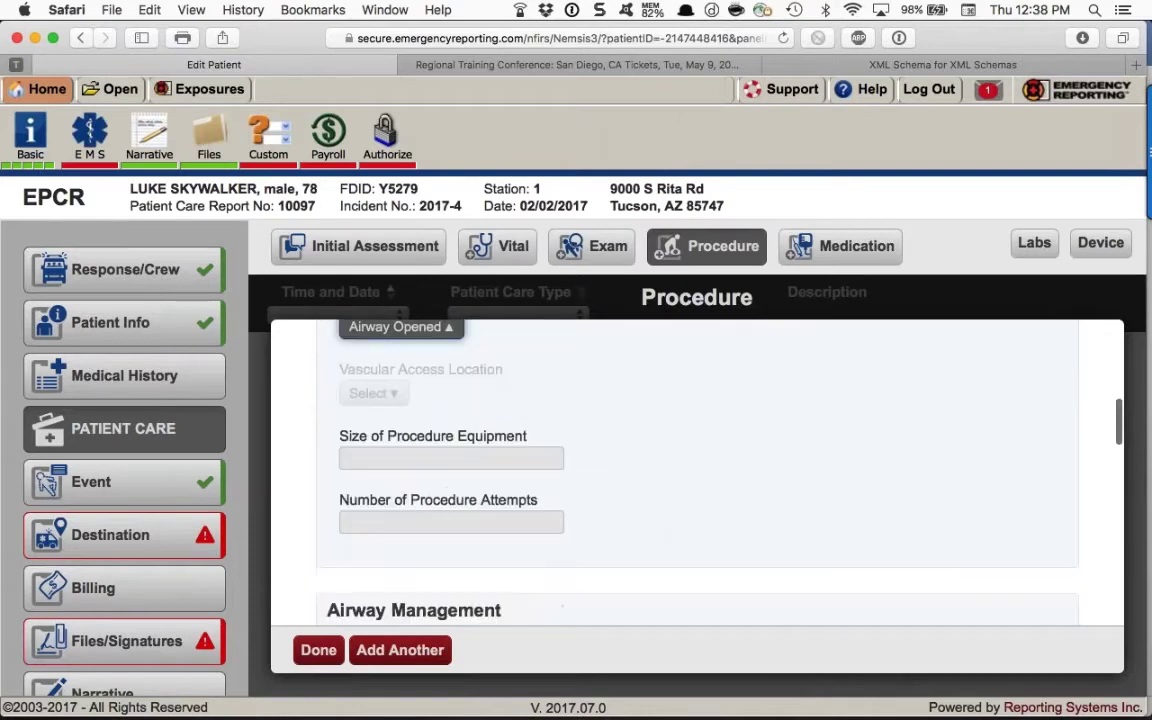
scroll(536, 445, "down", 7)
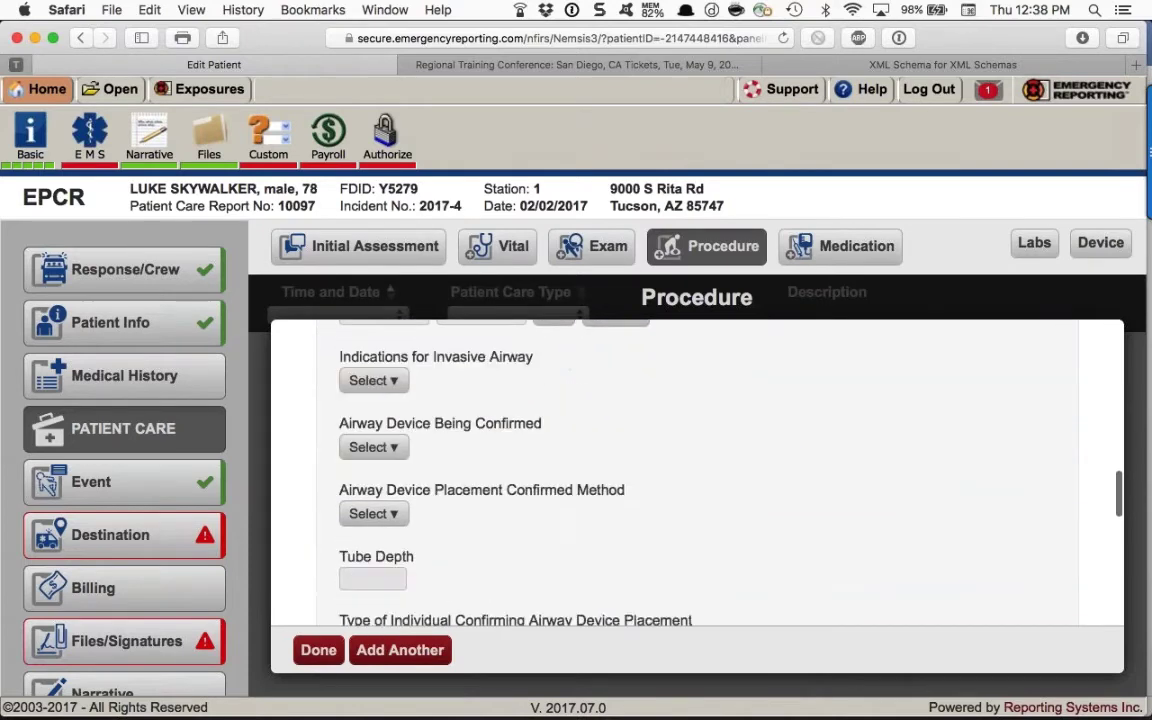
left_click(313, 648)
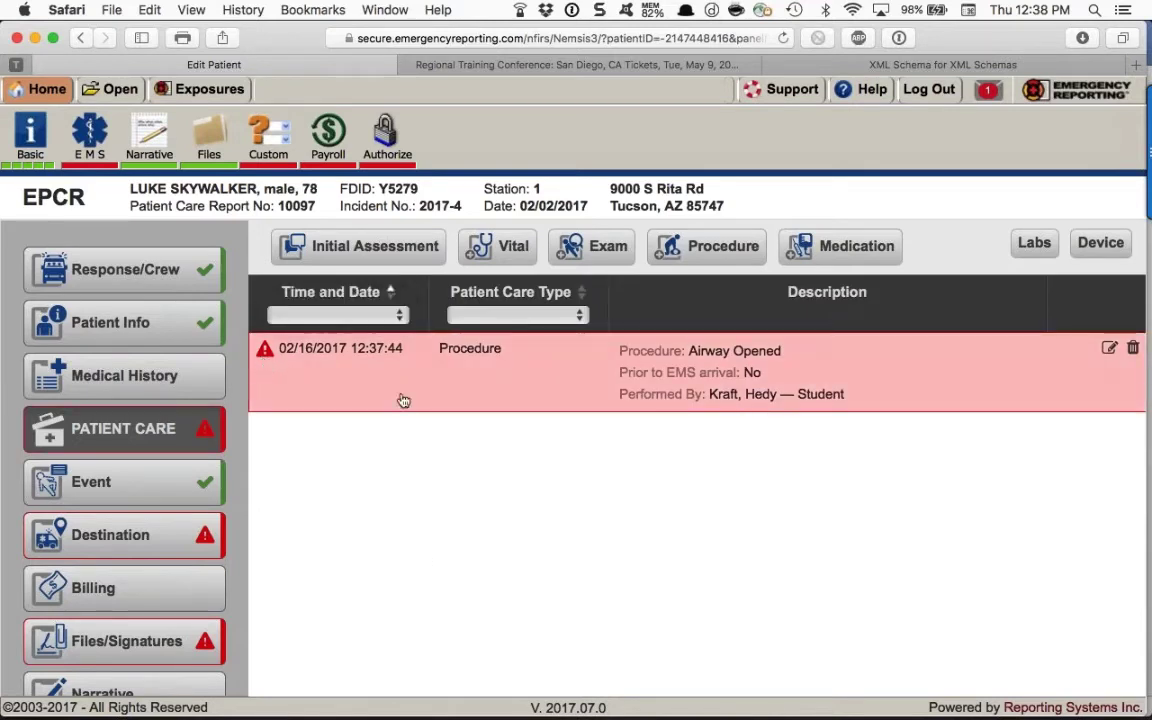
Reopen the Airway Opened procedure entry for editing, set Procedure Successful to Yes and save it.
left_click(1110, 350)
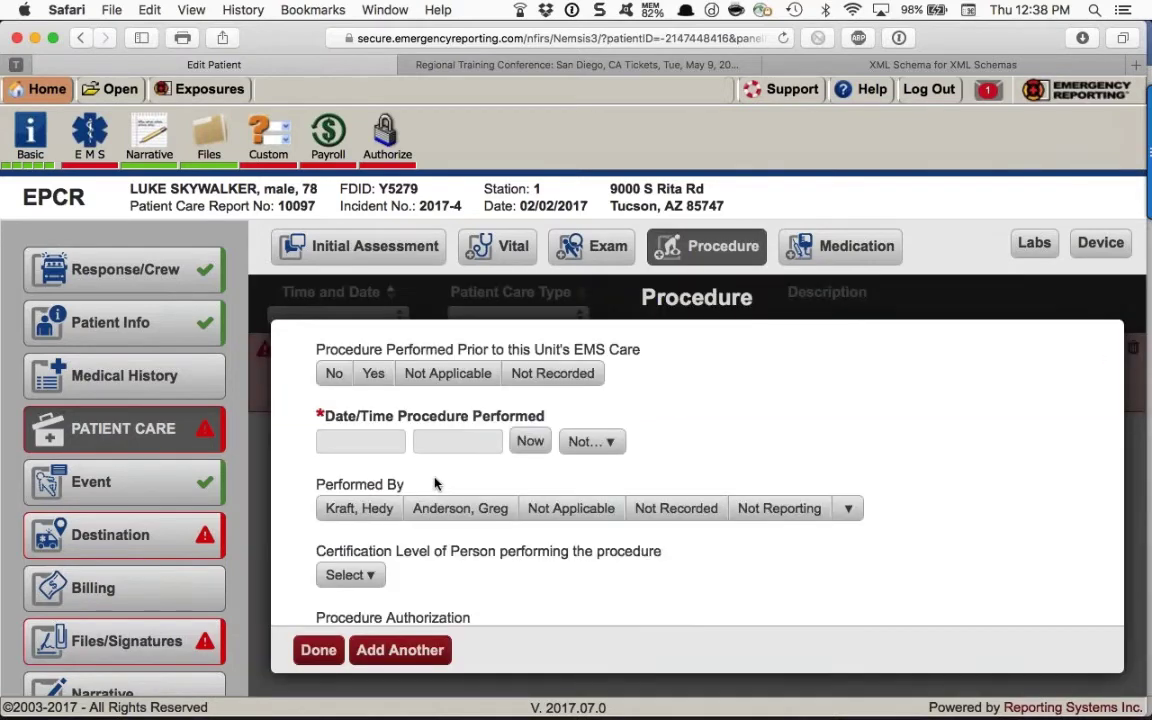
scroll(696, 470, "down", 5)
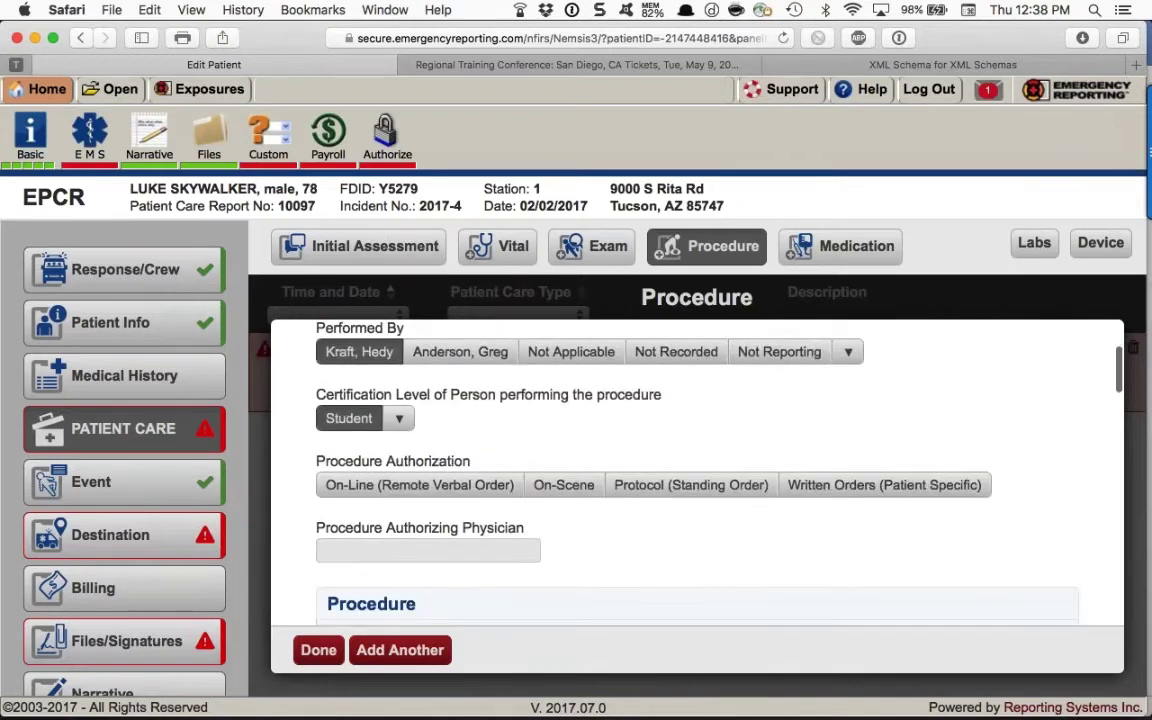
scroll(696, 470, "down", 10)
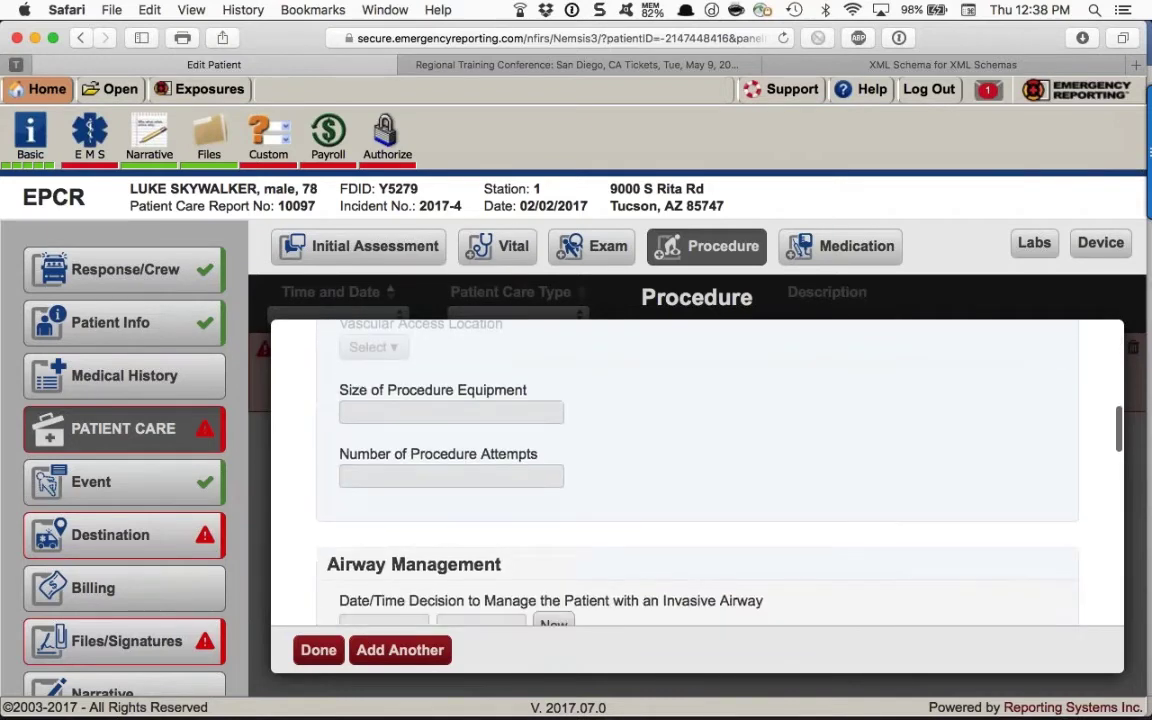
scroll(696, 470, "down", 10)
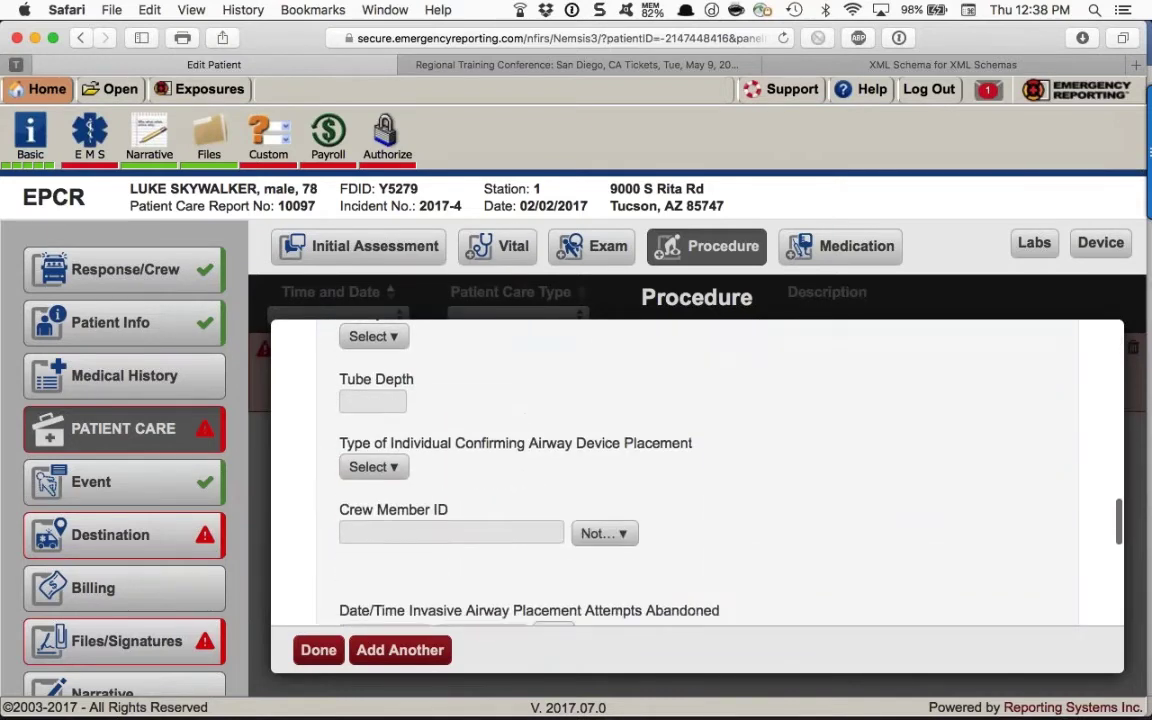
scroll(696, 470, "down", 3)
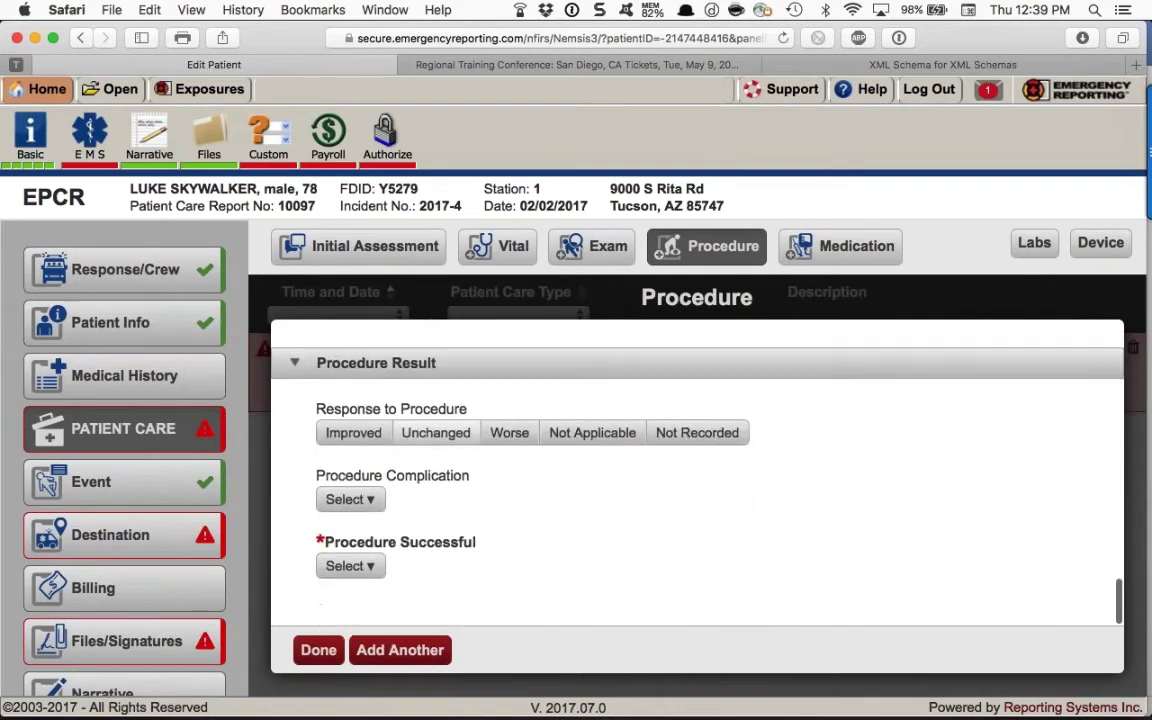
left_click(372, 570)
left_click(335, 442)
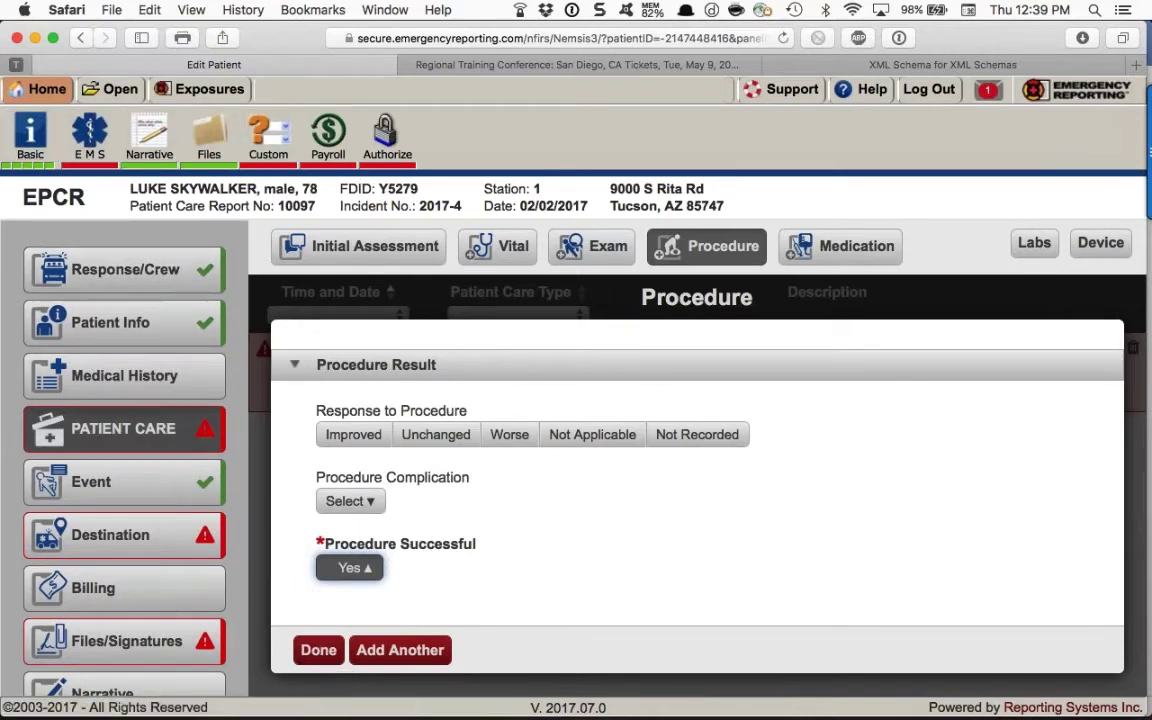
left_click(311, 651)
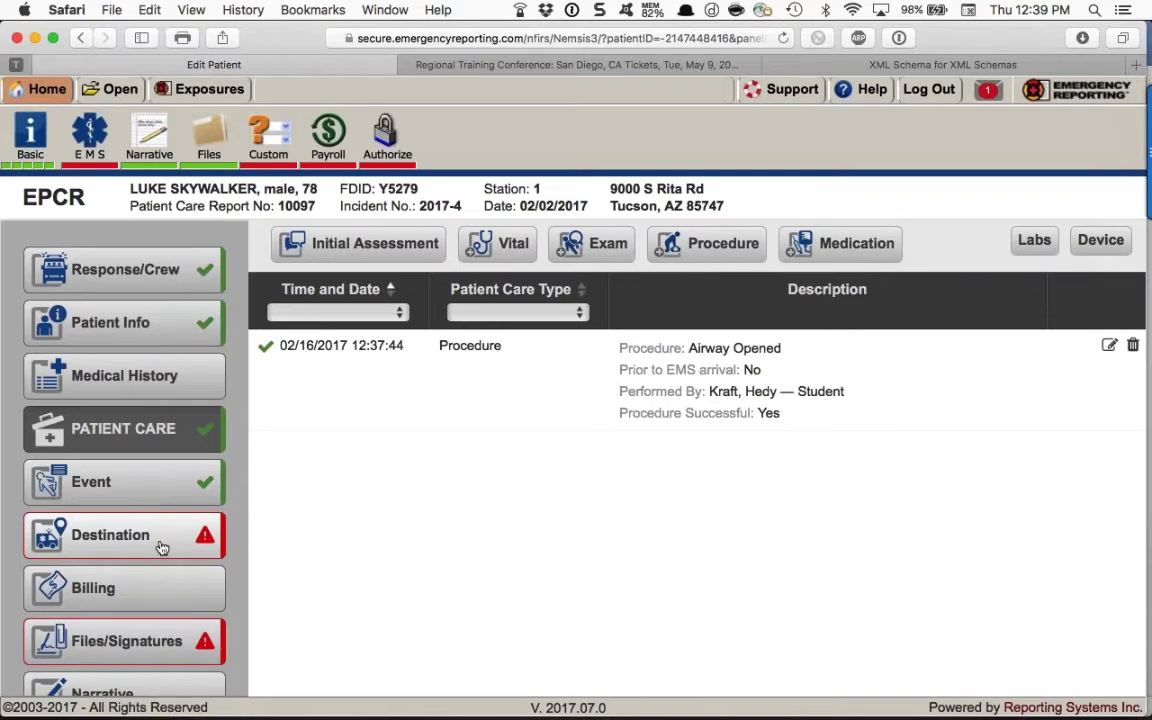
In the Destination section, set the final patient acuity to Emergent (Yellow) and the transport mode from scene to Emergent (Immediate Response).
left_click(161, 548)
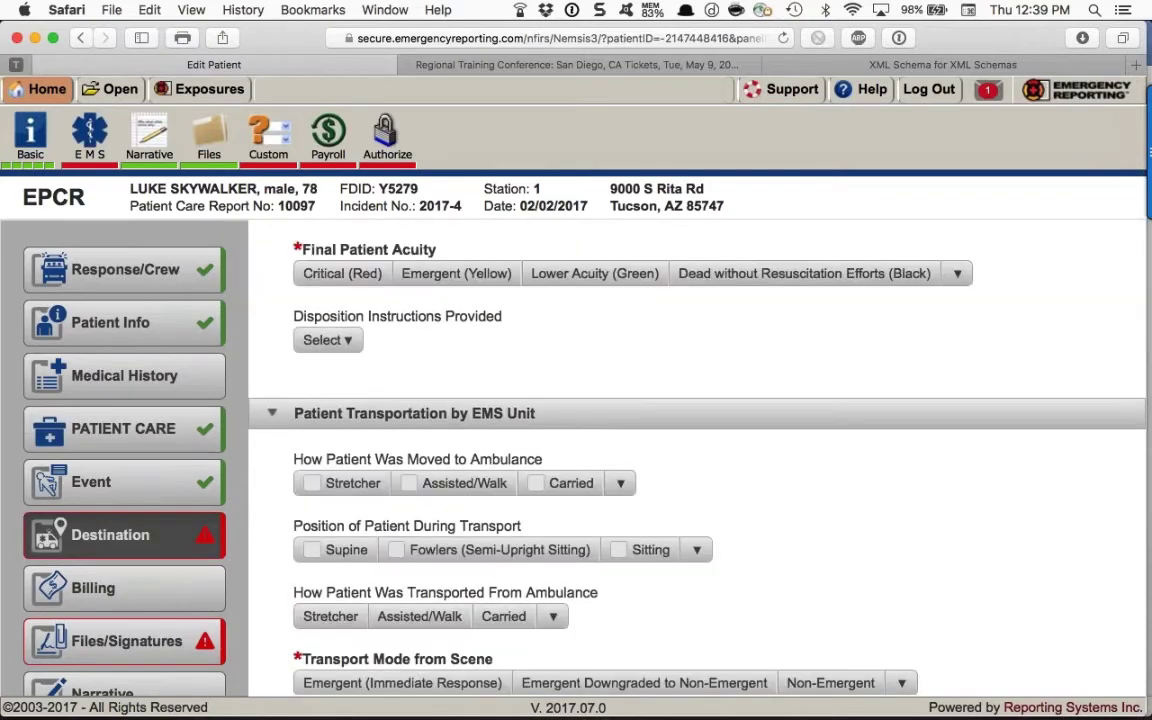
left_click(438, 280)
scroll(438, 284, "down", 5)
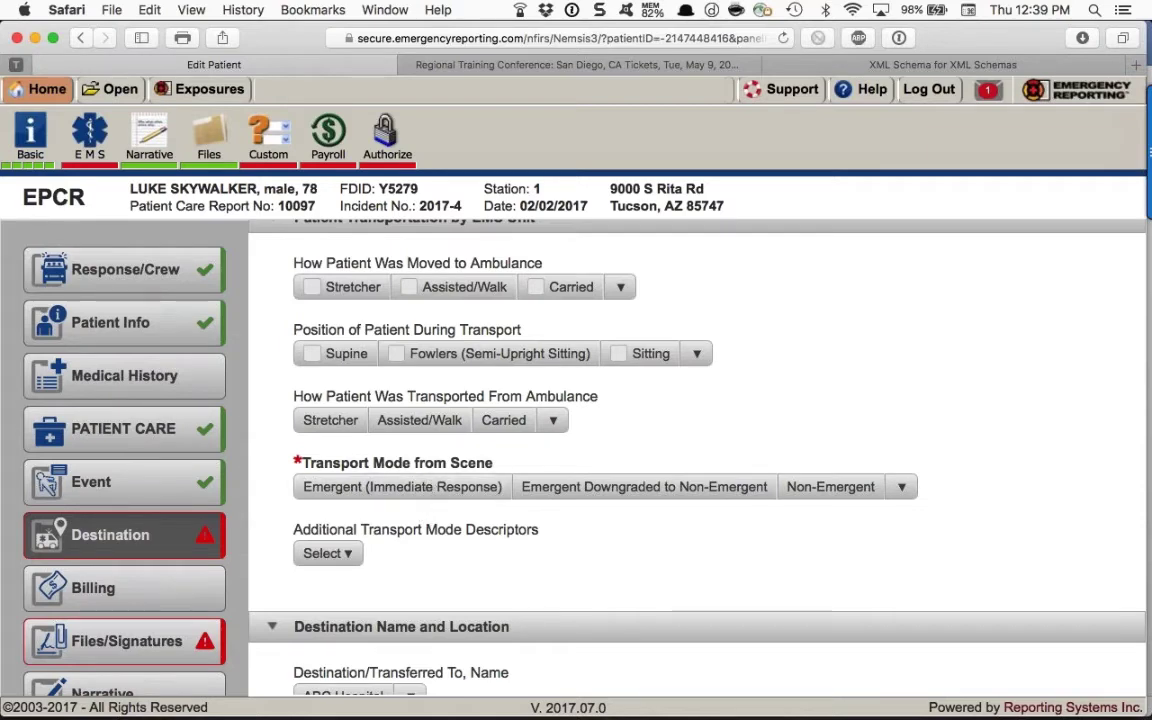
left_click(437, 486)
Choose ABC Hospital as the destination and mark Closest Facility as the reason for choosing it.
scroll(441, 490, "down", 4)
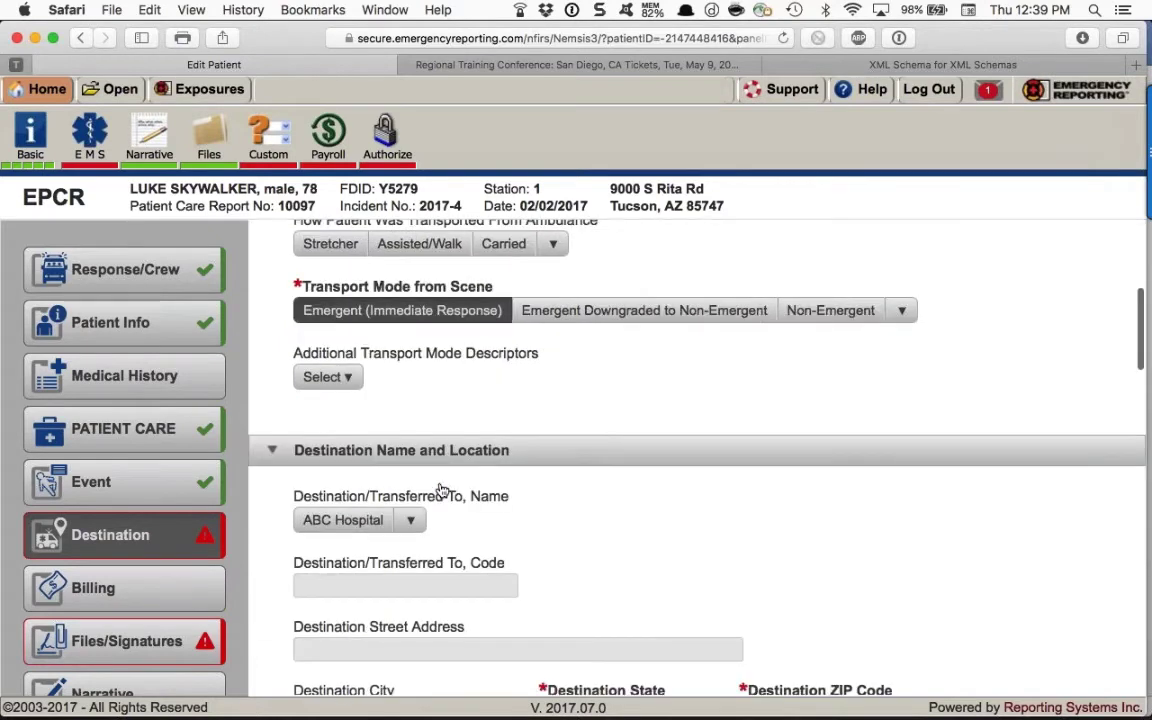
scroll(441, 490, "down", 2)
left_click(410, 412)
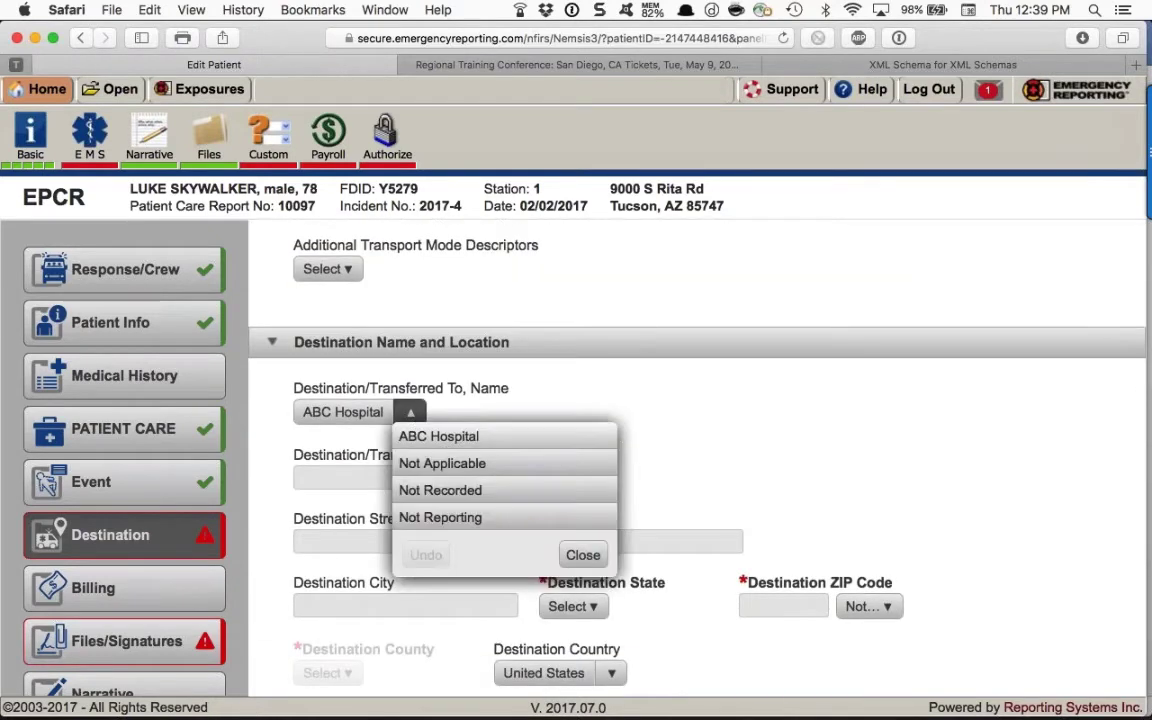
left_click(438, 436)
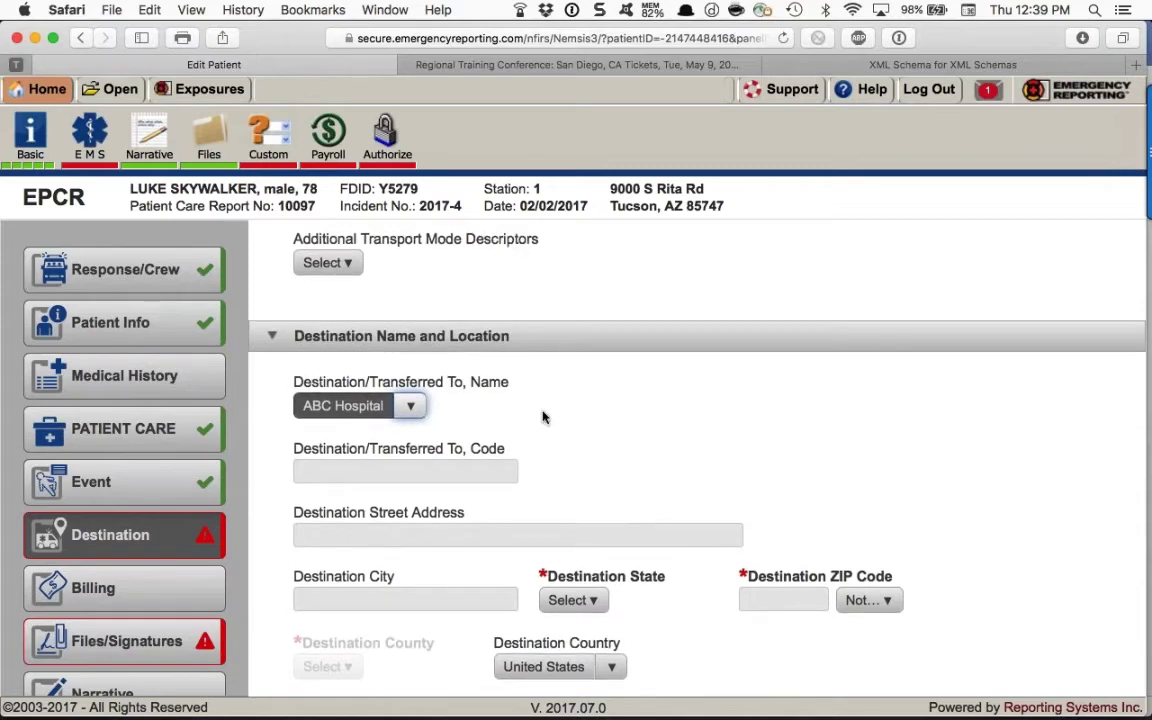
scroll(543, 412, "down", 2)
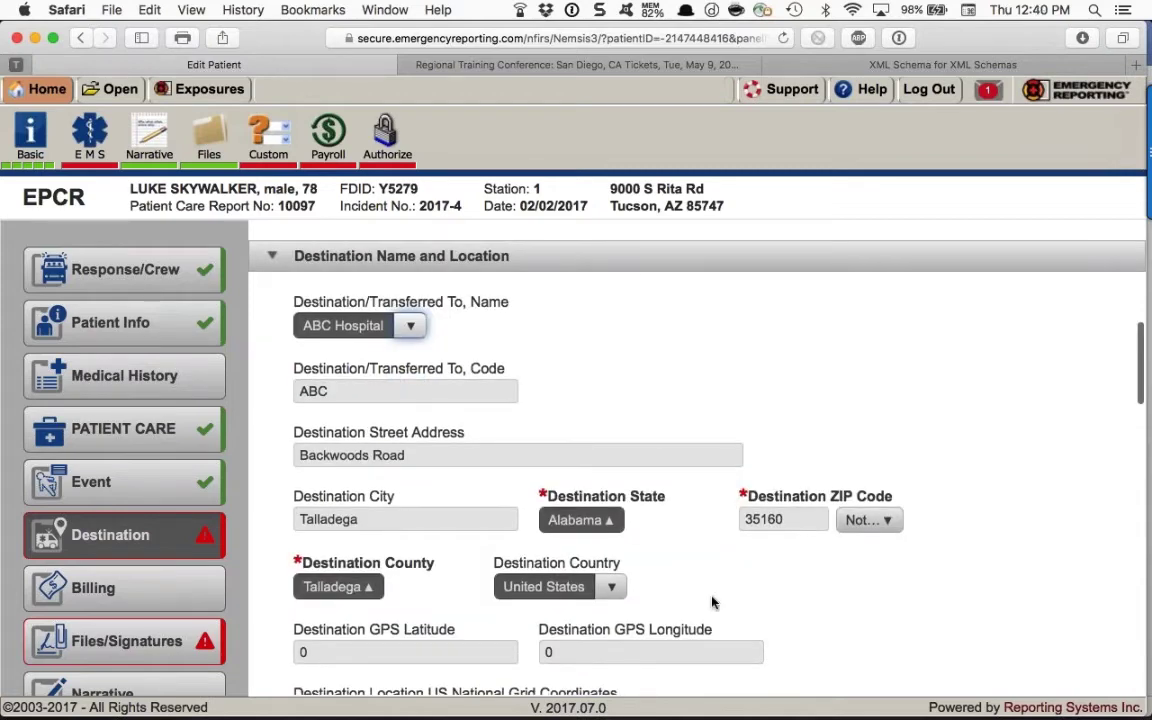
scroll(713, 602, "down", 1)
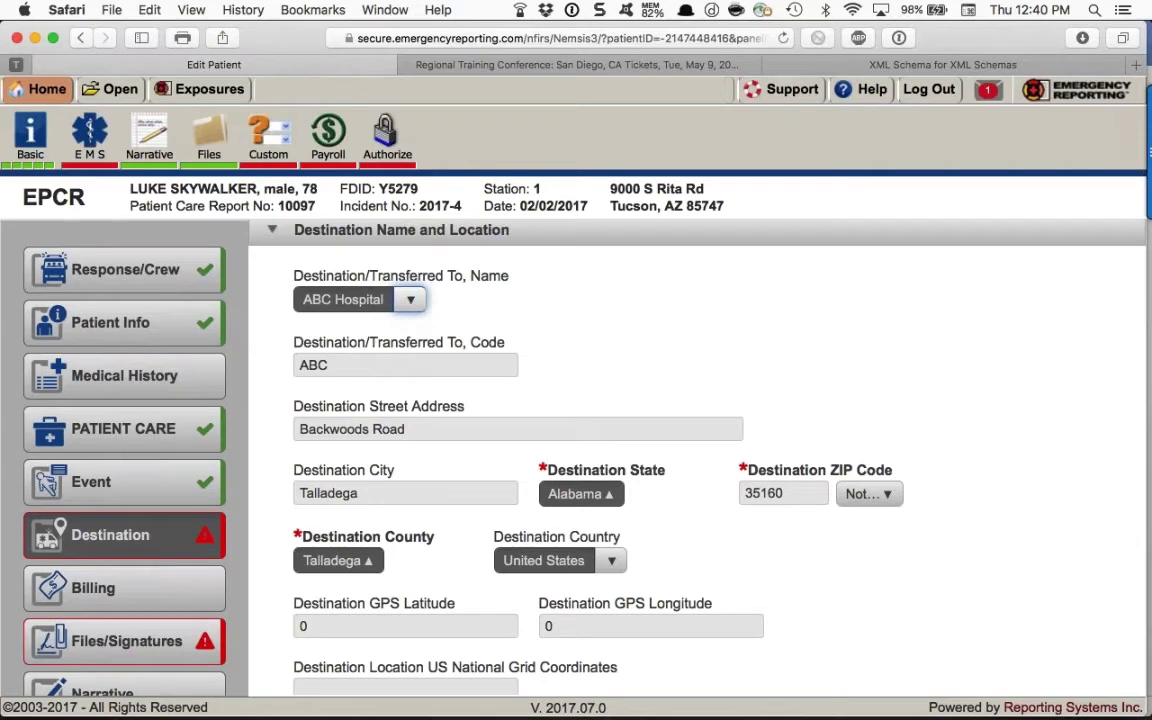
scroll(627, 450, "down", 5)
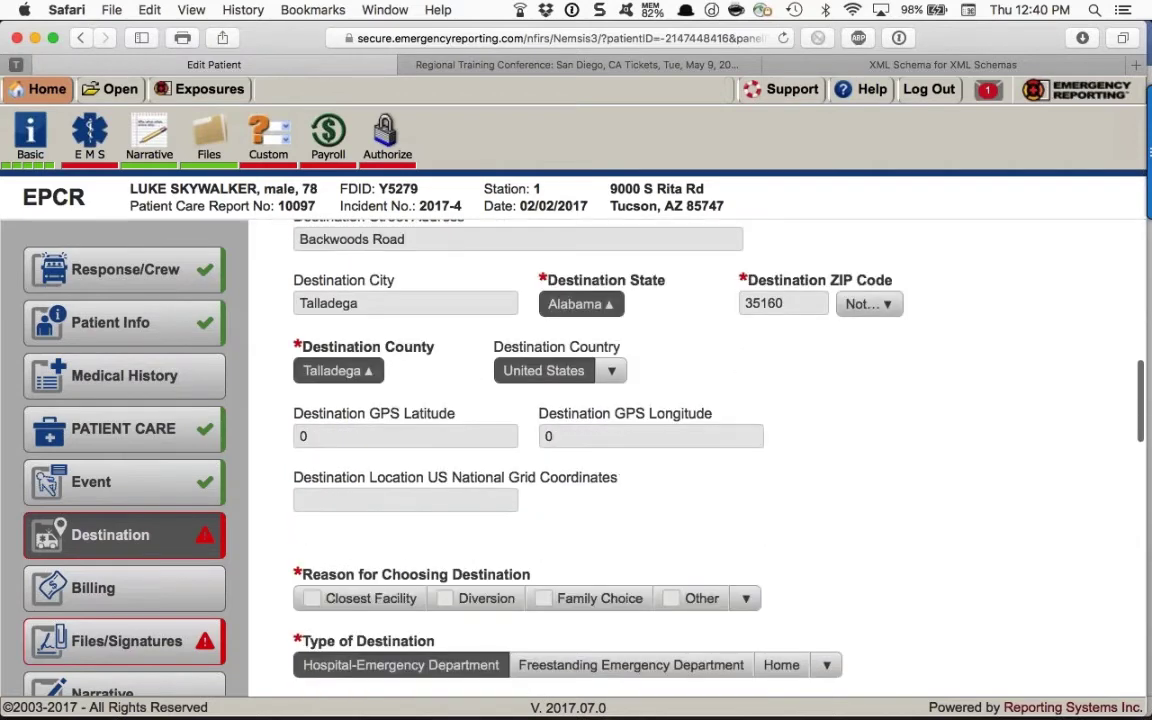
left_click(365, 531)
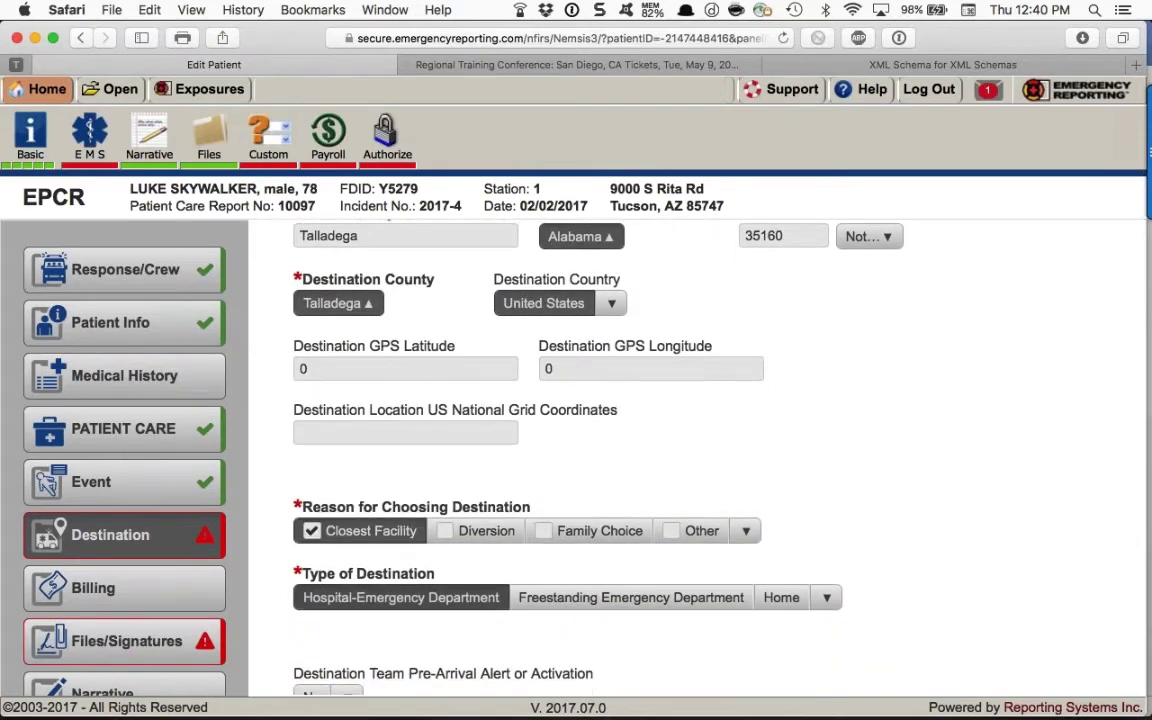
Review the remaining Destination fields, from the pre-arrival alert through emergency department and hospital details to the hospital discharge date.
scroll(627, 450, "down", 2)
scroll(627, 450, "down", 10)
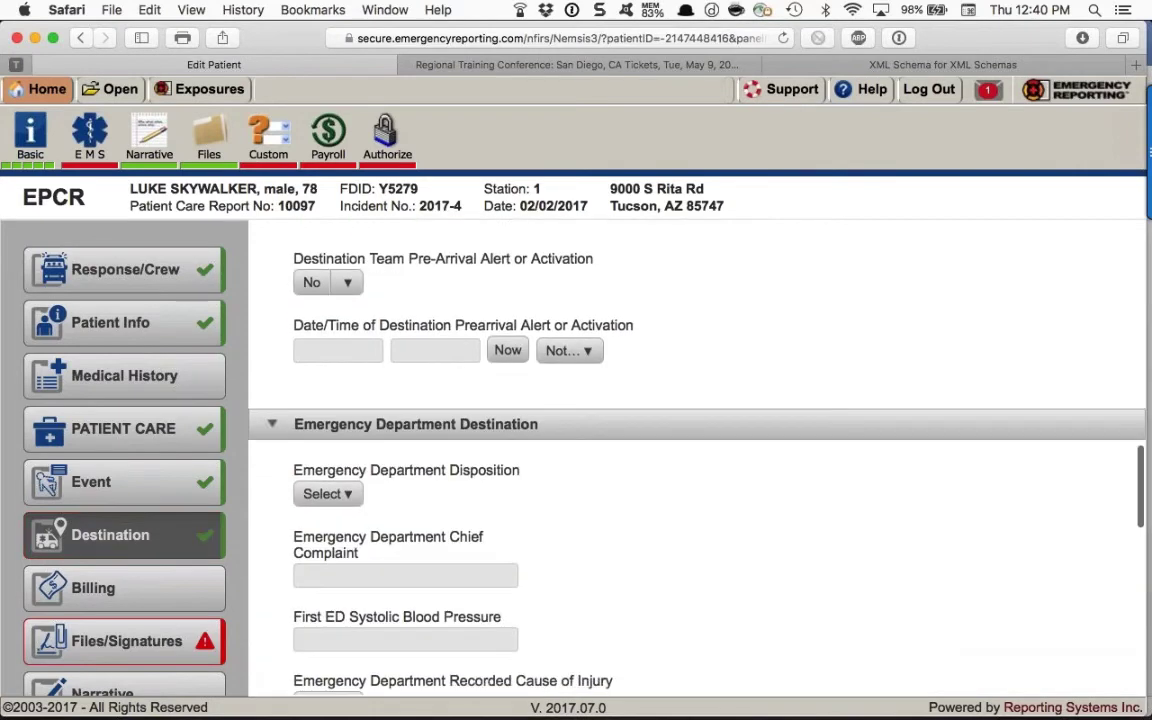
scroll(627, 450, "down", 3)
scroll(311, 494, "down", 3)
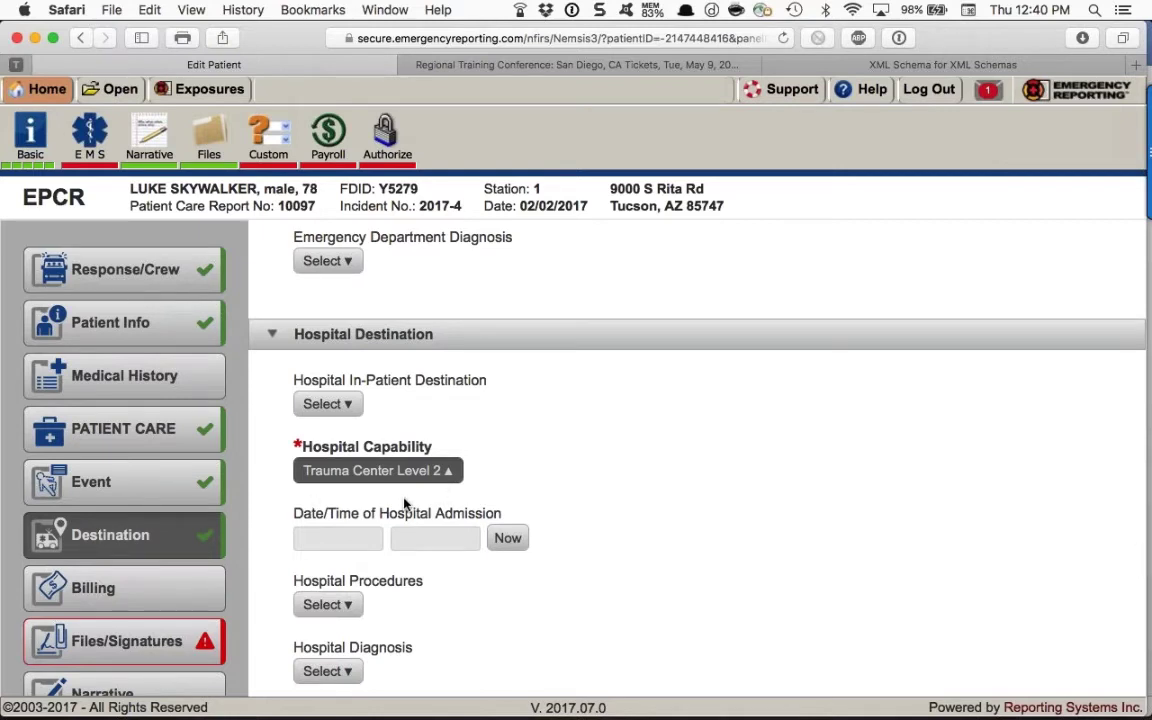
scroll(405, 505, "down", 6)
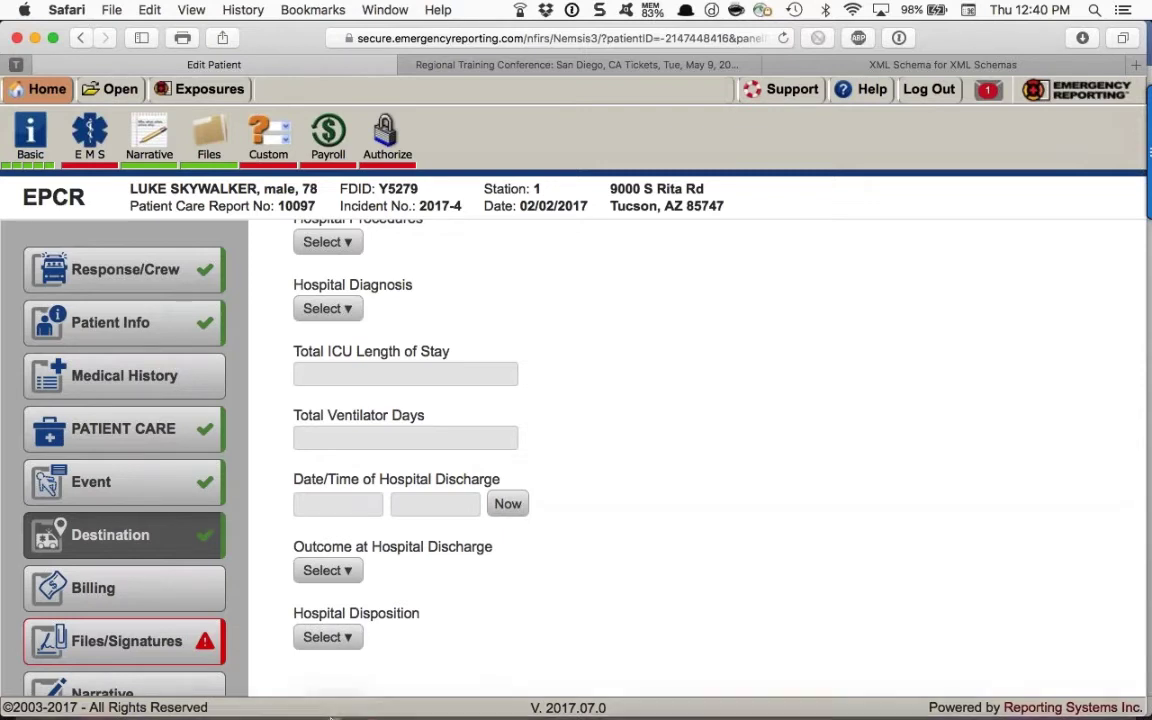
mouse_move(389, 631)
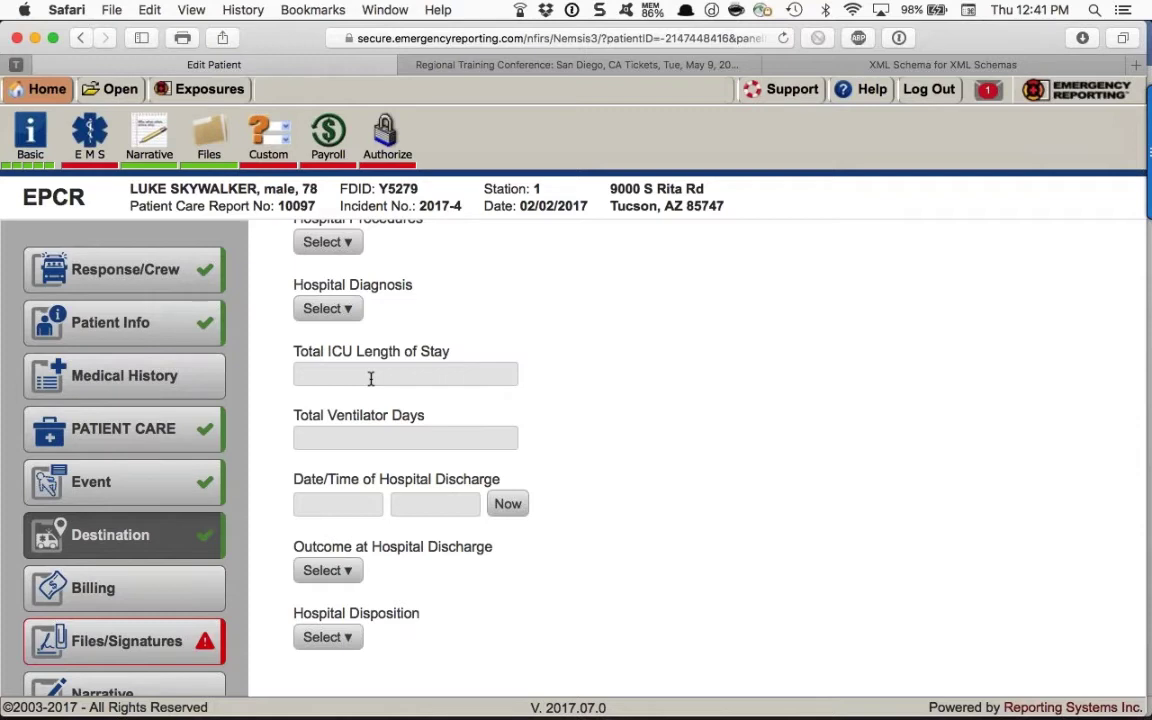
left_click(337, 504)
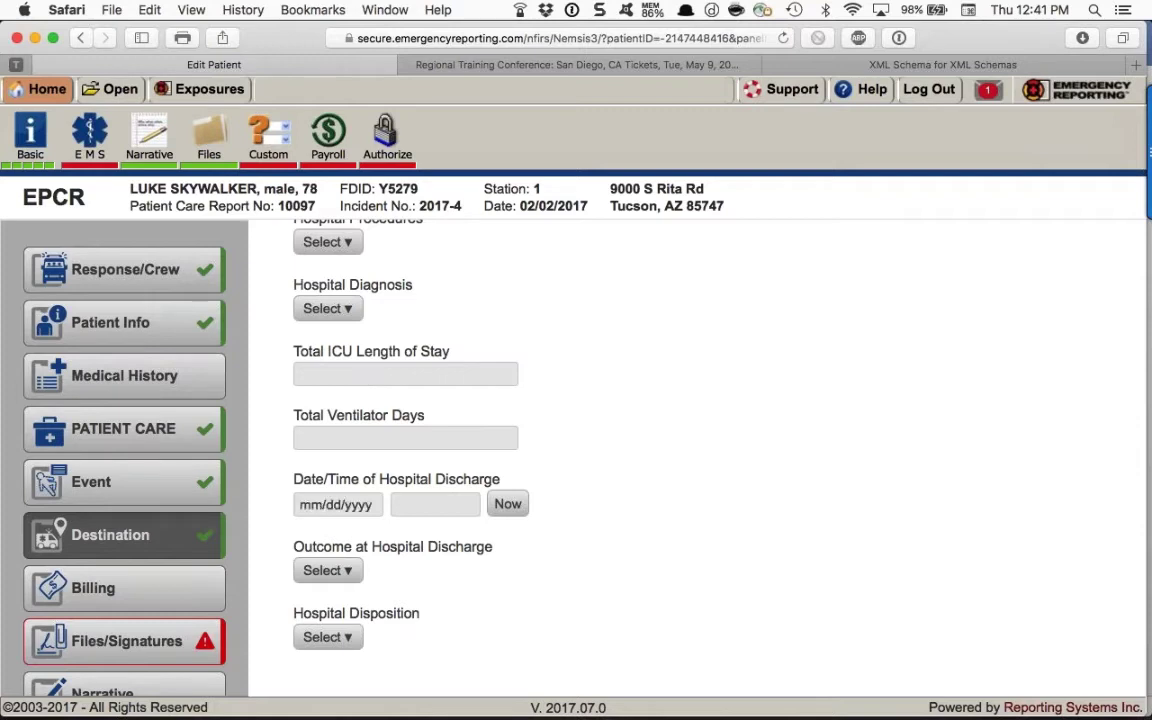
Open the Files/Signatures section and review the File Group fields and the list of forms to sign.
left_click(388, 586)
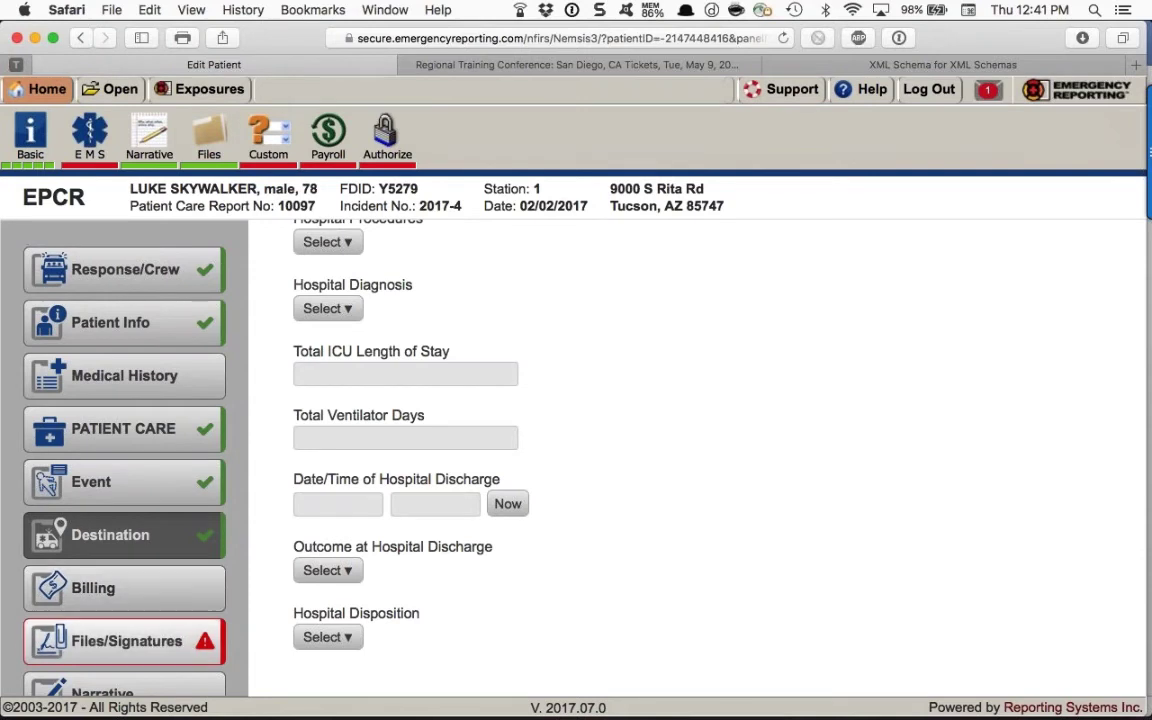
left_click(170, 641)
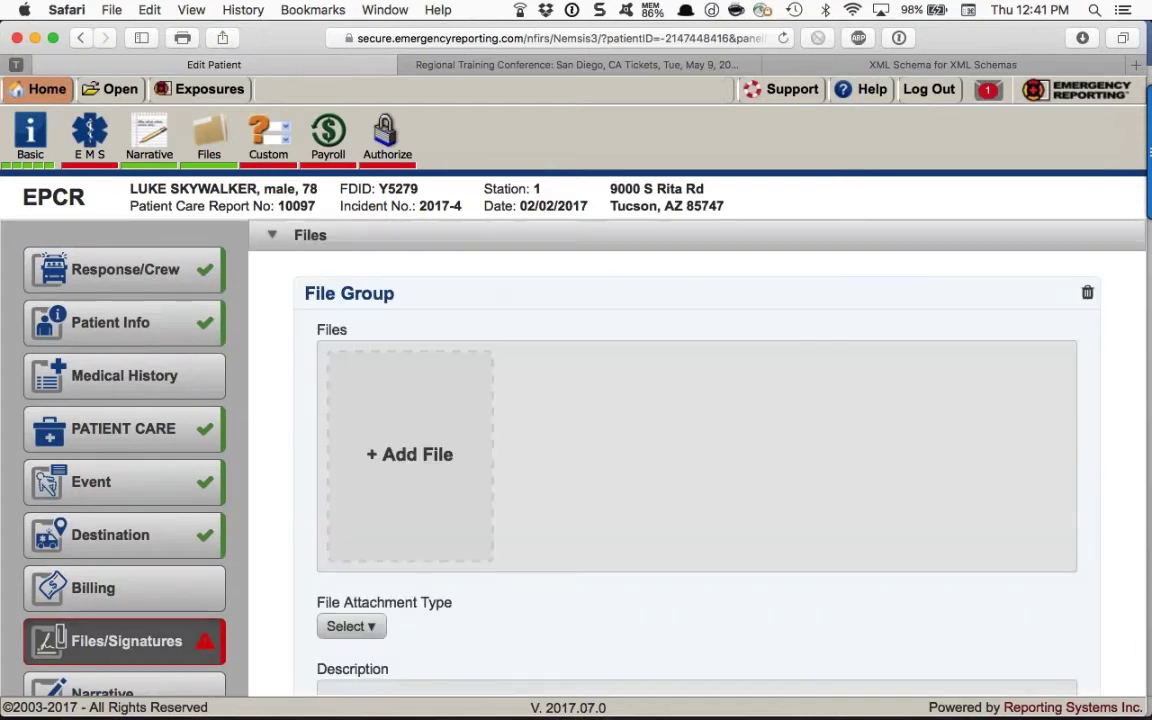
scroll(360, 465, "down", 3)
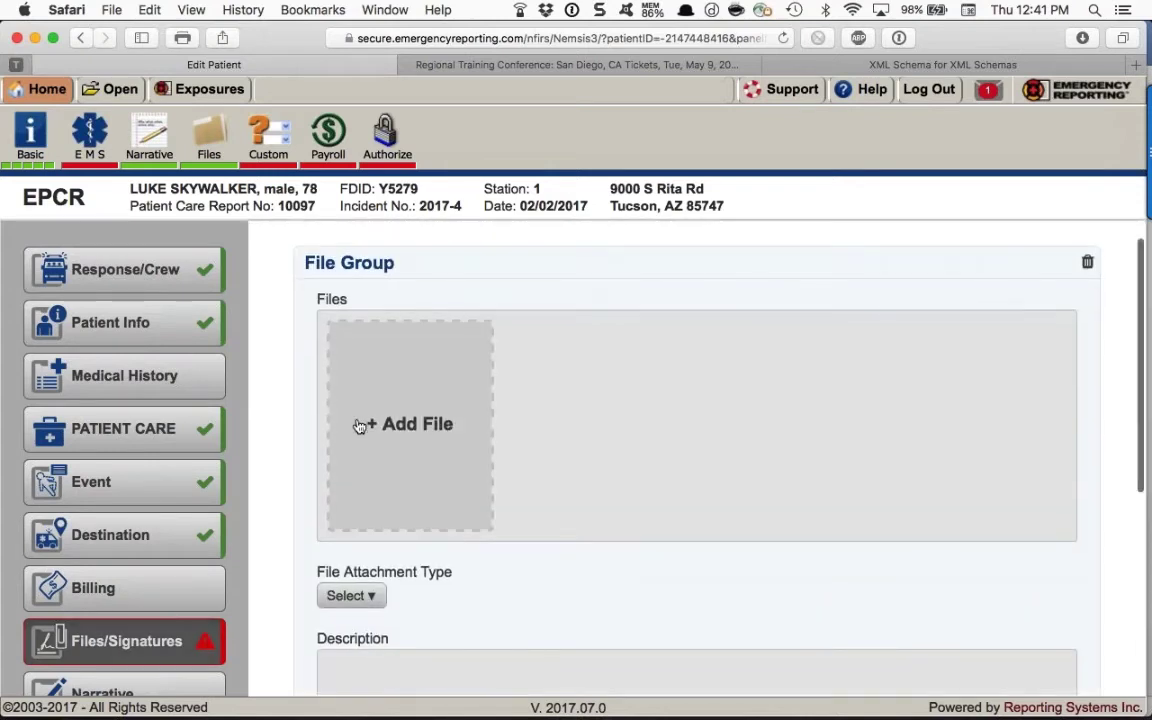
scroll(360, 427, "down", 2)
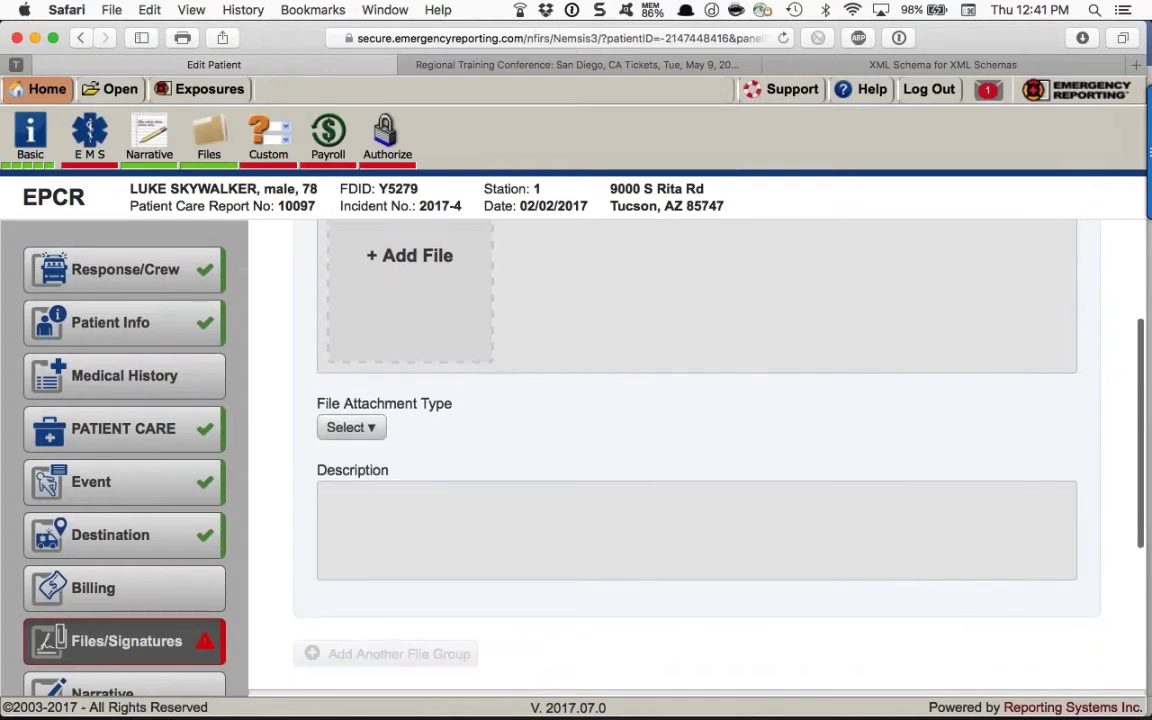
scroll(362, 428, "down", 6)
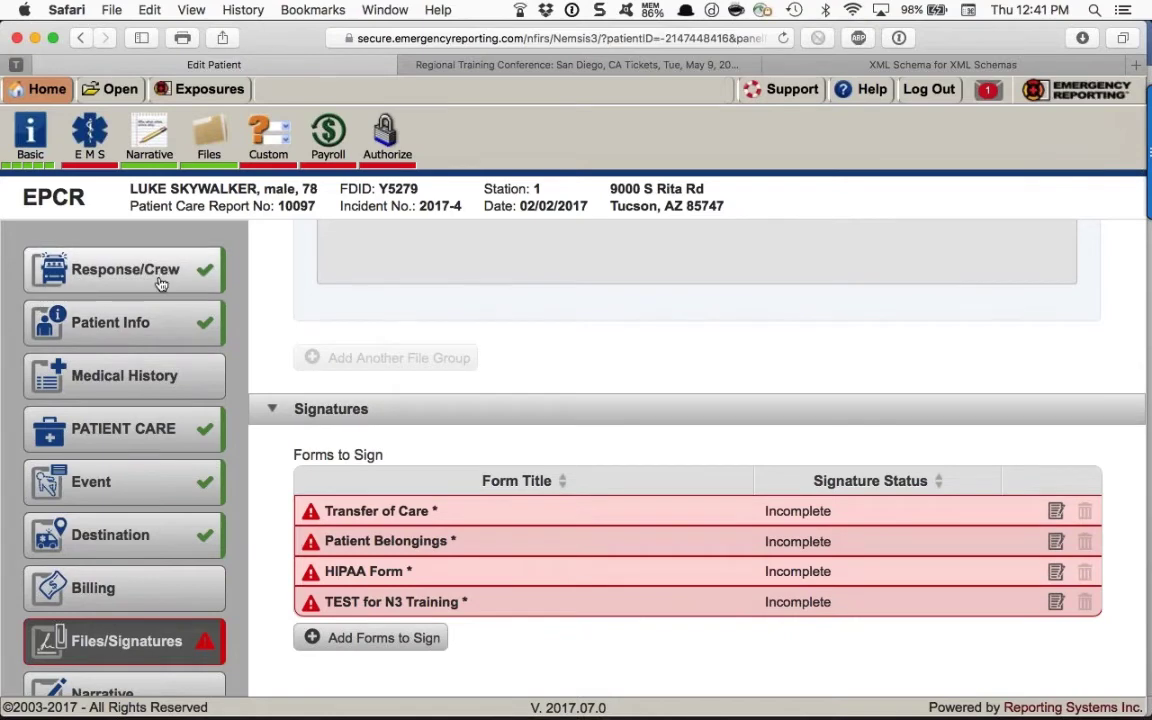
Return to the Response/Crew section and check the incident/patient disposition and the unit's role.
left_click(150, 262)
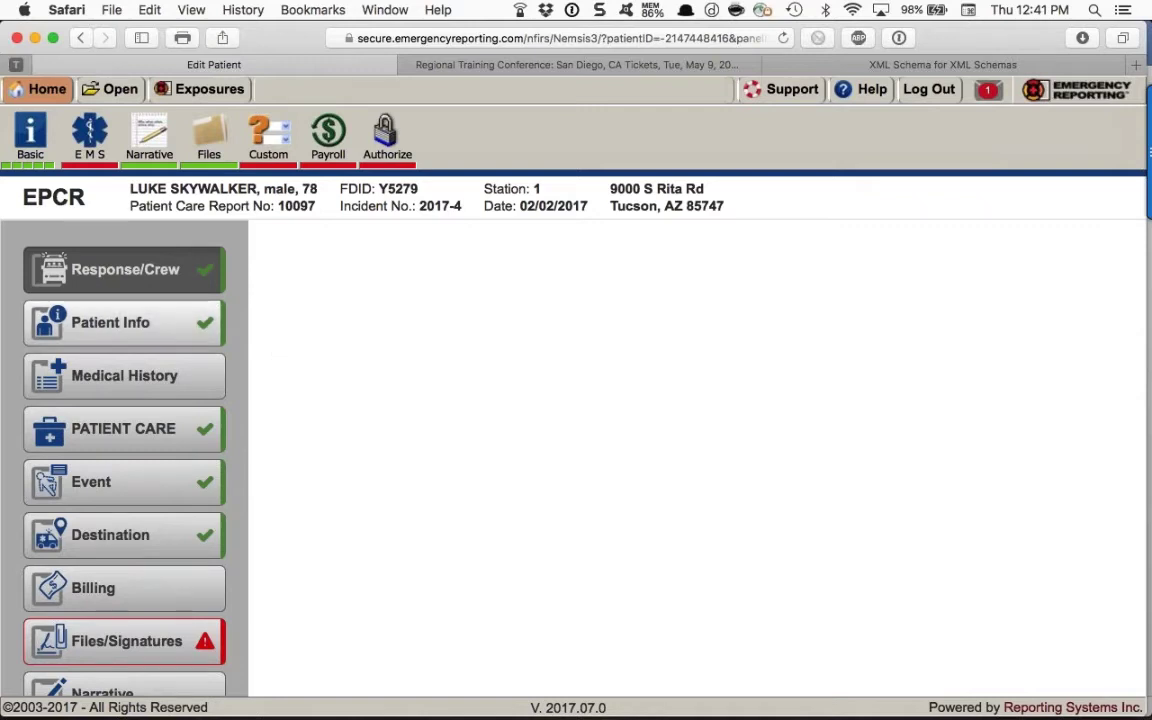
left_click(184, 338)
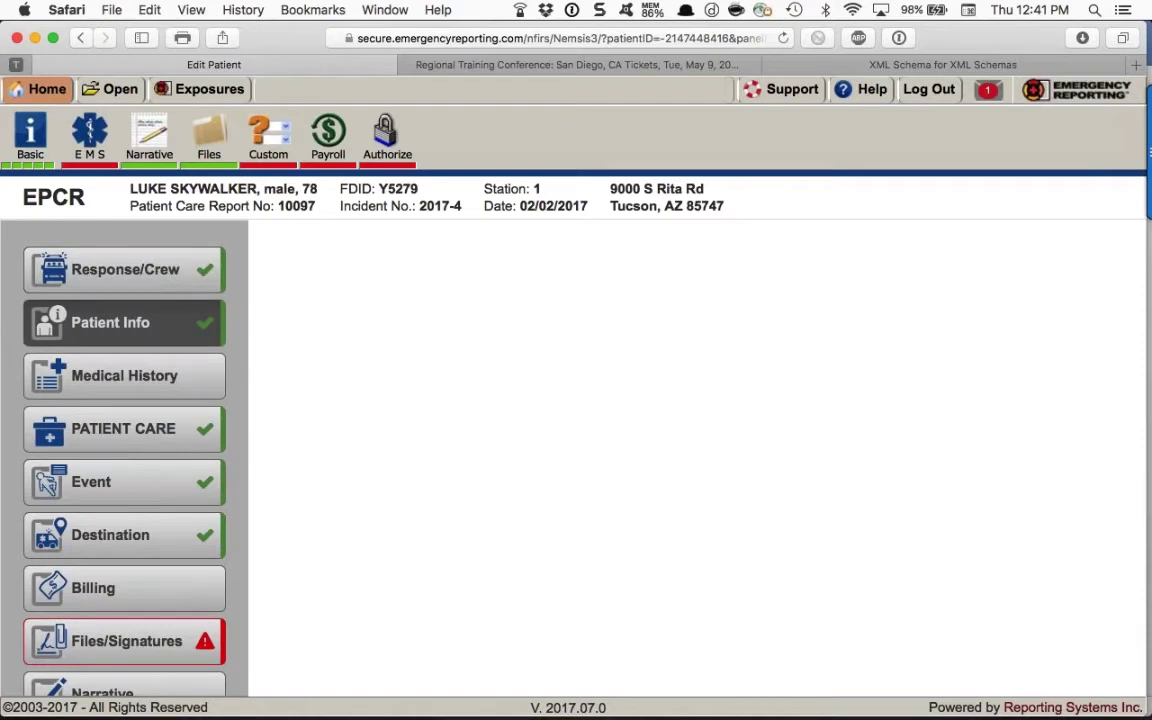
left_click(180, 285)
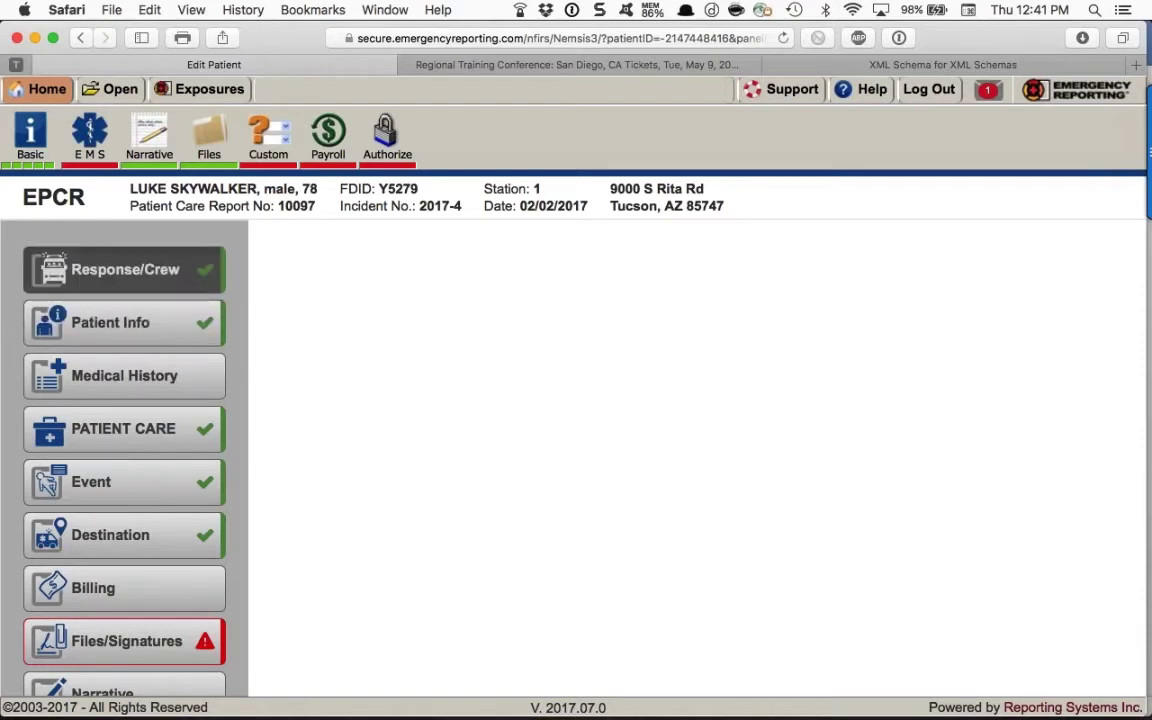
scroll(613, 375, "down", 3)
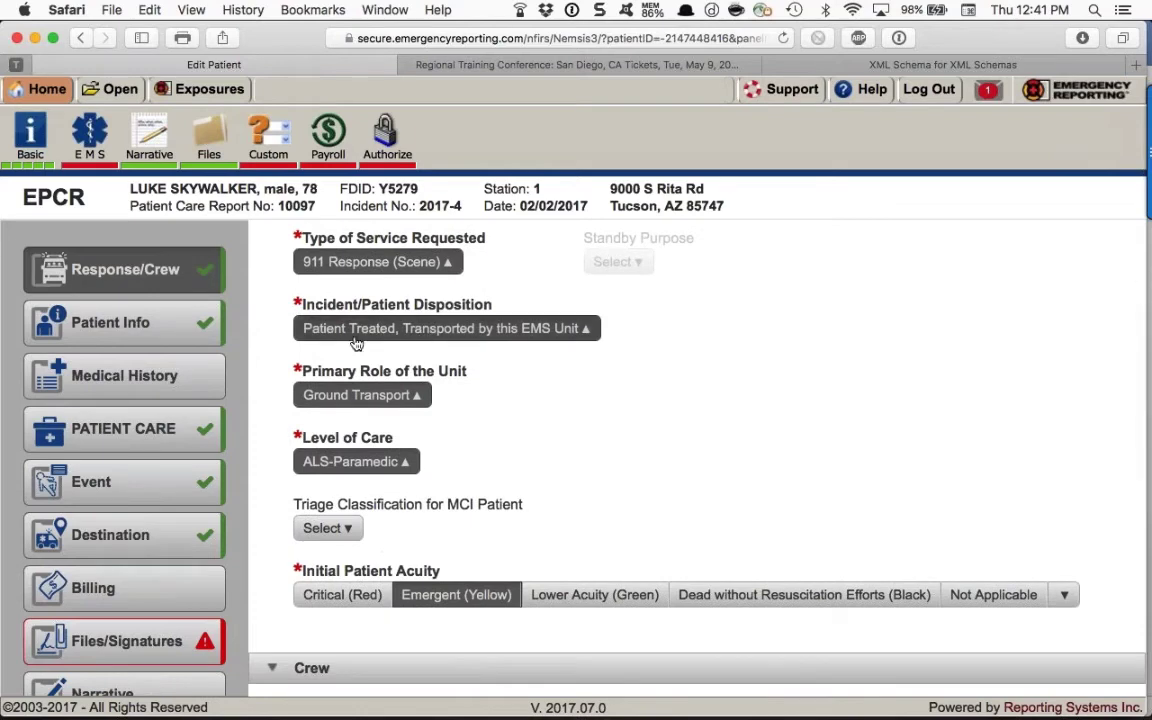
Go back to the Files/Signatures section and check which other forms can be added for signing, without adding any.
left_click(180, 643)
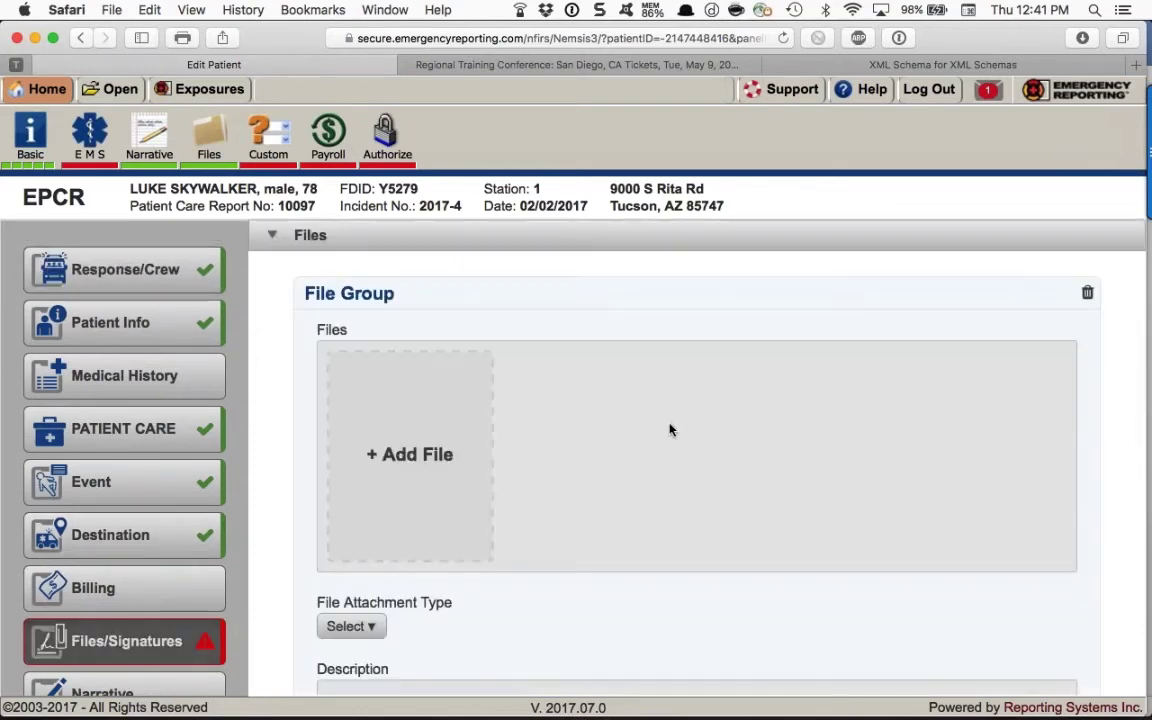
scroll(670, 430, "down", 5)
scroll(670, 430, "down", 5)
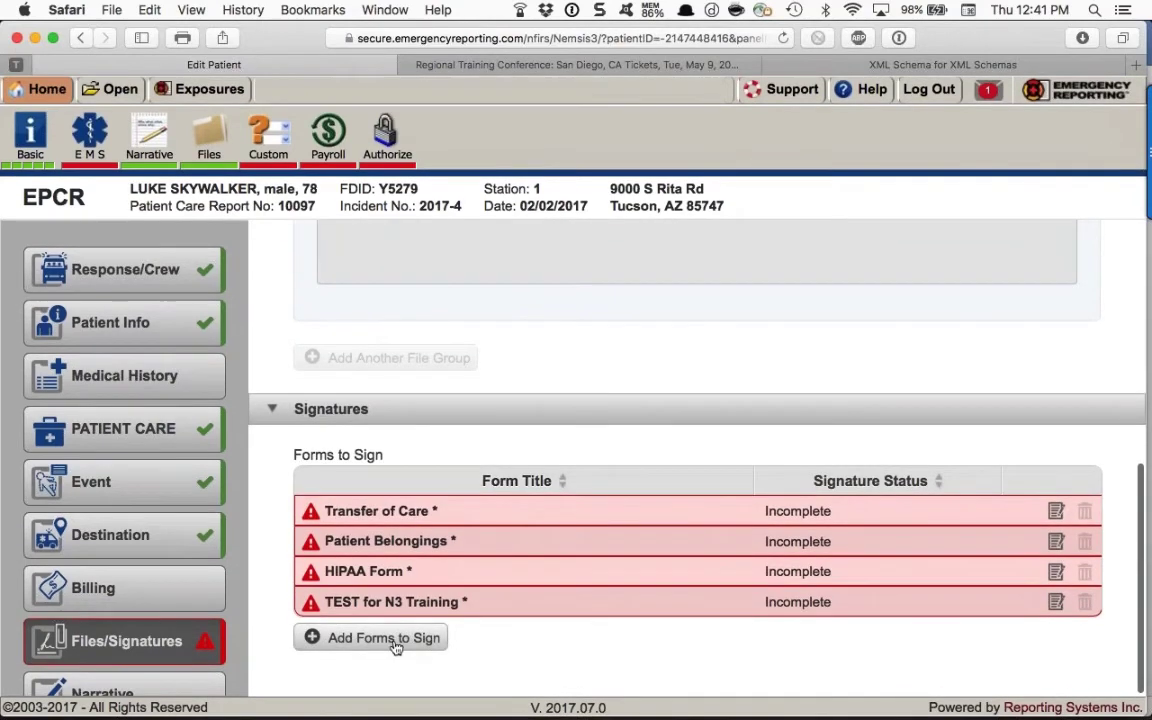
left_click(396, 642)
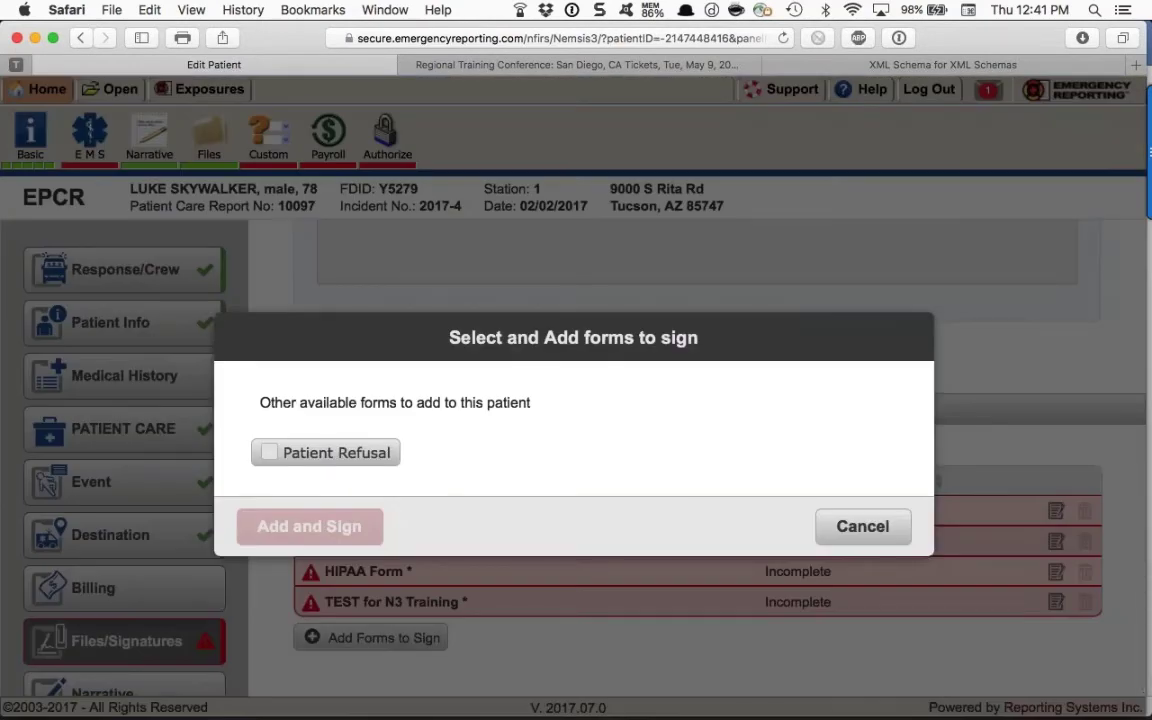
left_click(845, 527)
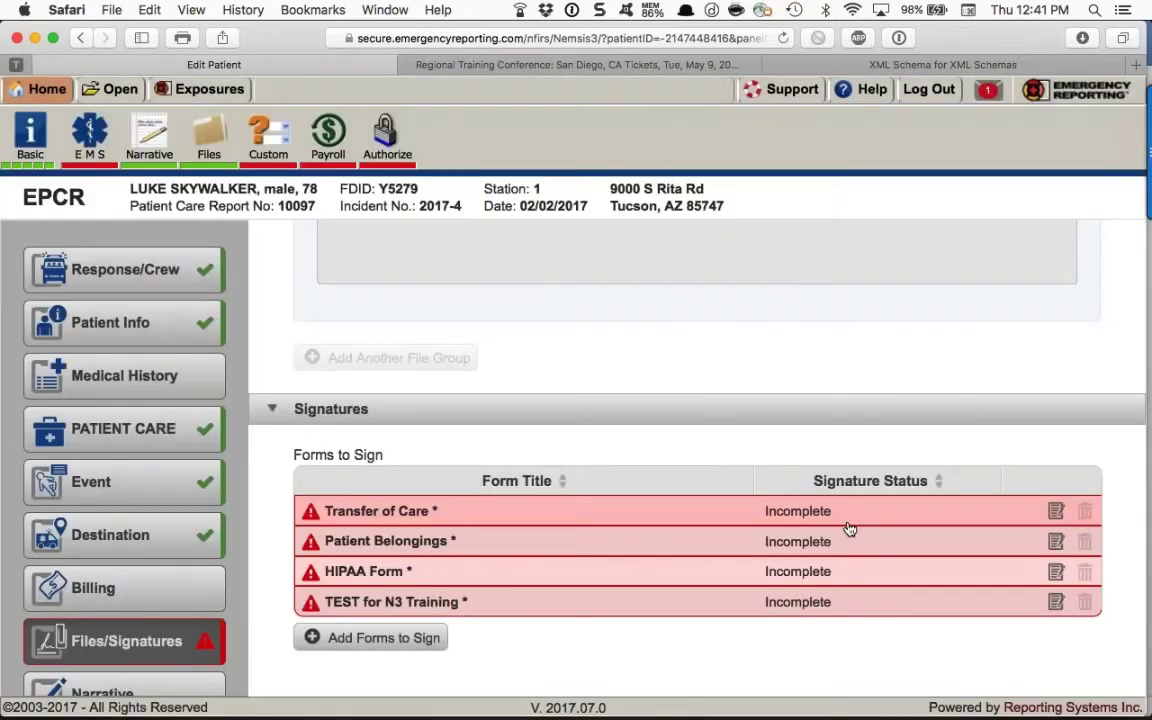
Draw the patient's signature on the HIPAA Form and on the TEST for N3 Training form.
left_click(1056, 573)
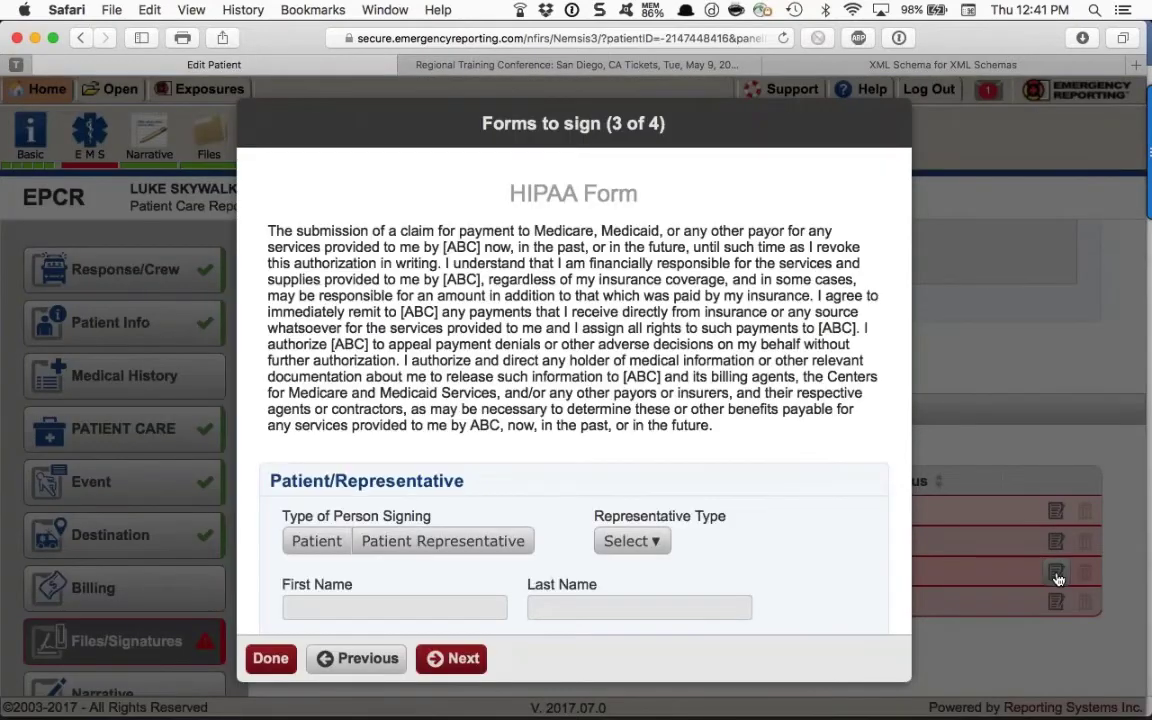
scroll(449, 316, "down", 2)
scroll(449, 316, "down", 2)
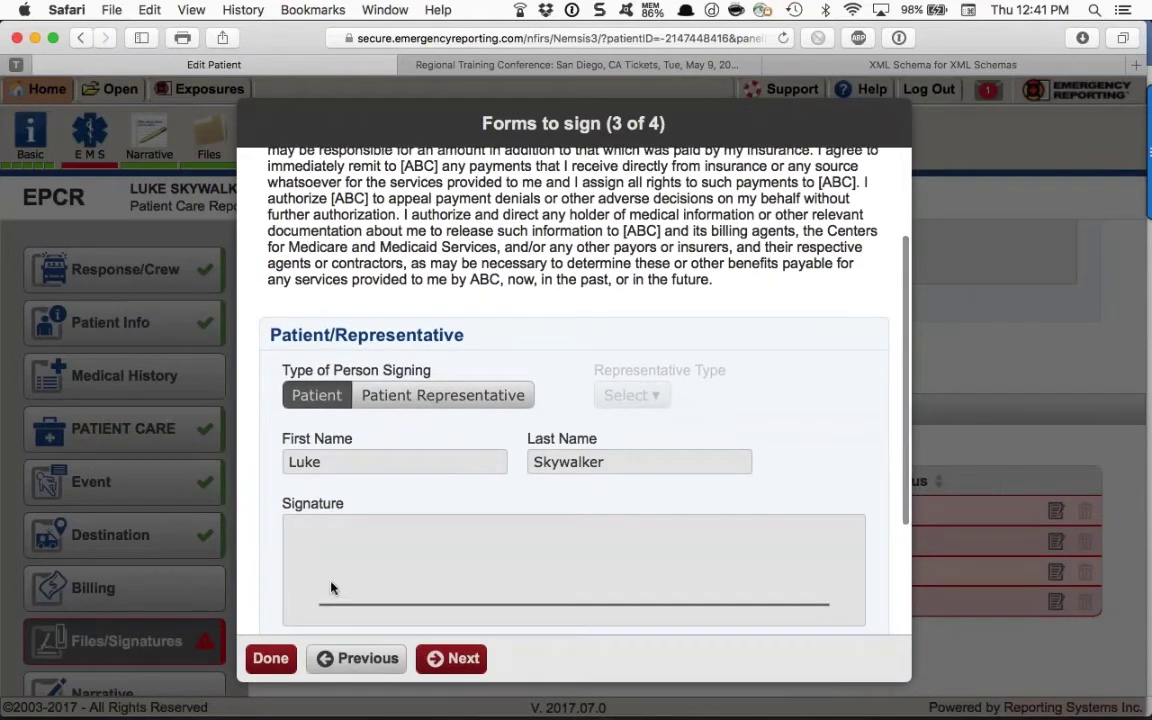
mouse_move(323, 570)
left_mouse_down()
mouse_move(368, 542)
mouse_move(585, 606)
left_mouse_up()
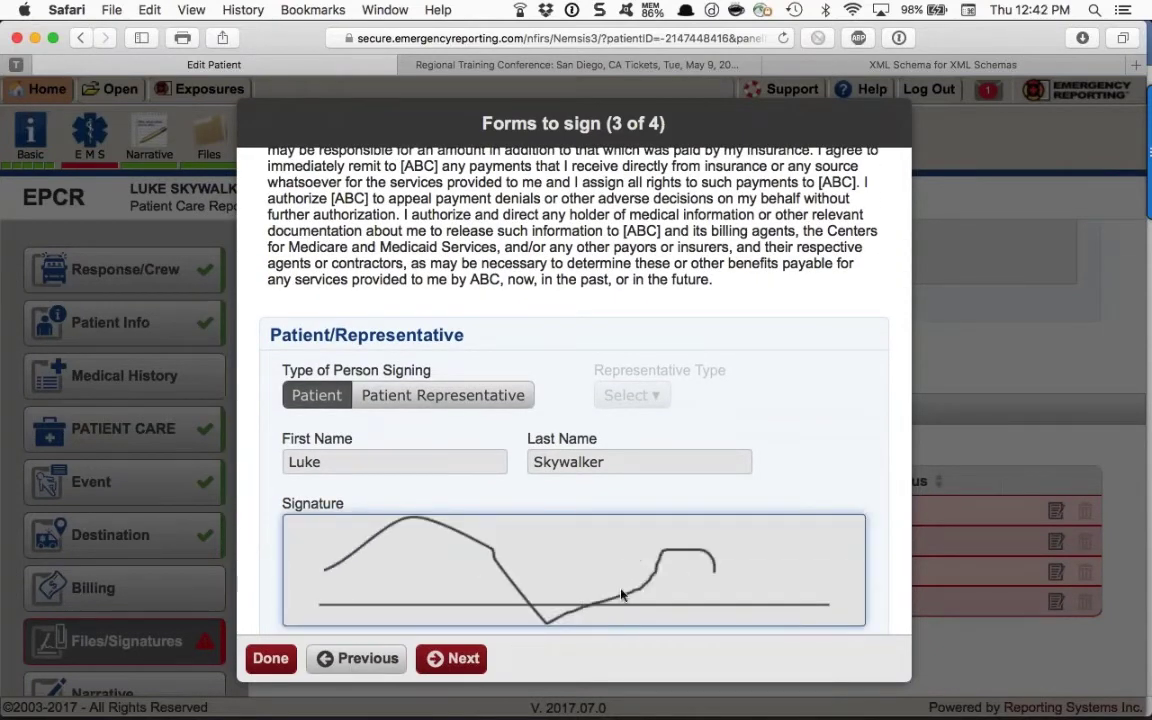
left_click(449, 666)
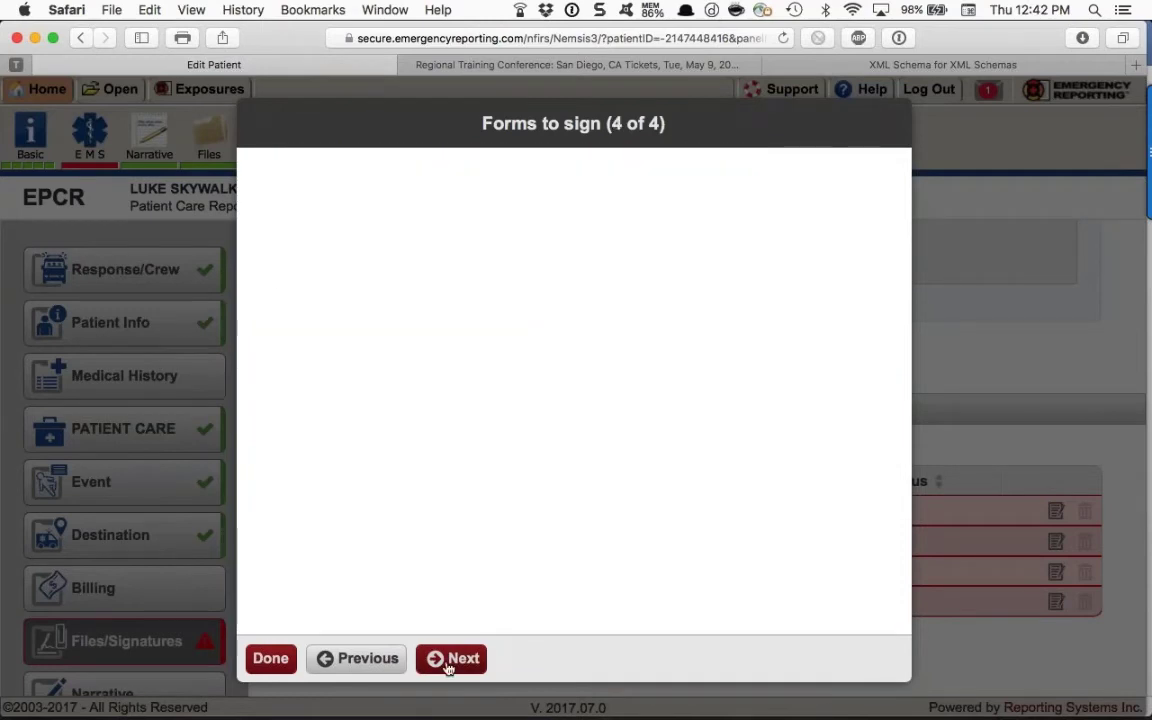
scroll(462, 573, "down", 4)
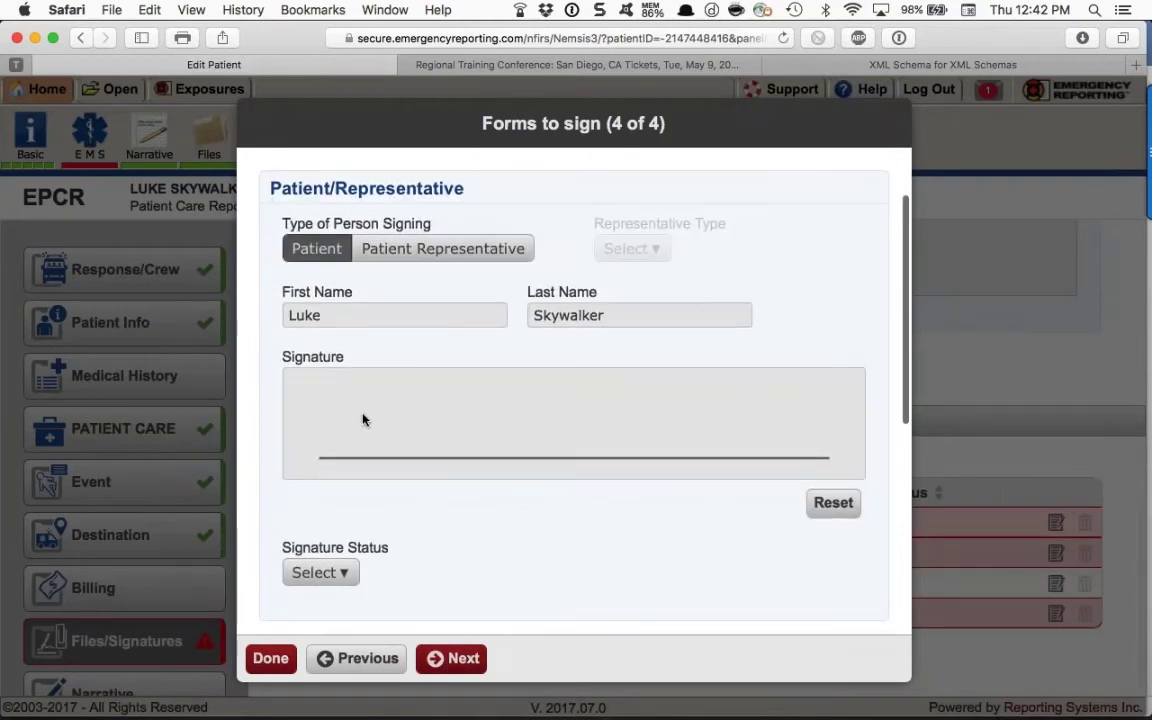
mouse_move(368, 412)
left_mouse_down()
mouse_move(607, 429)
mouse_move(517, 421)
left_mouse_up()
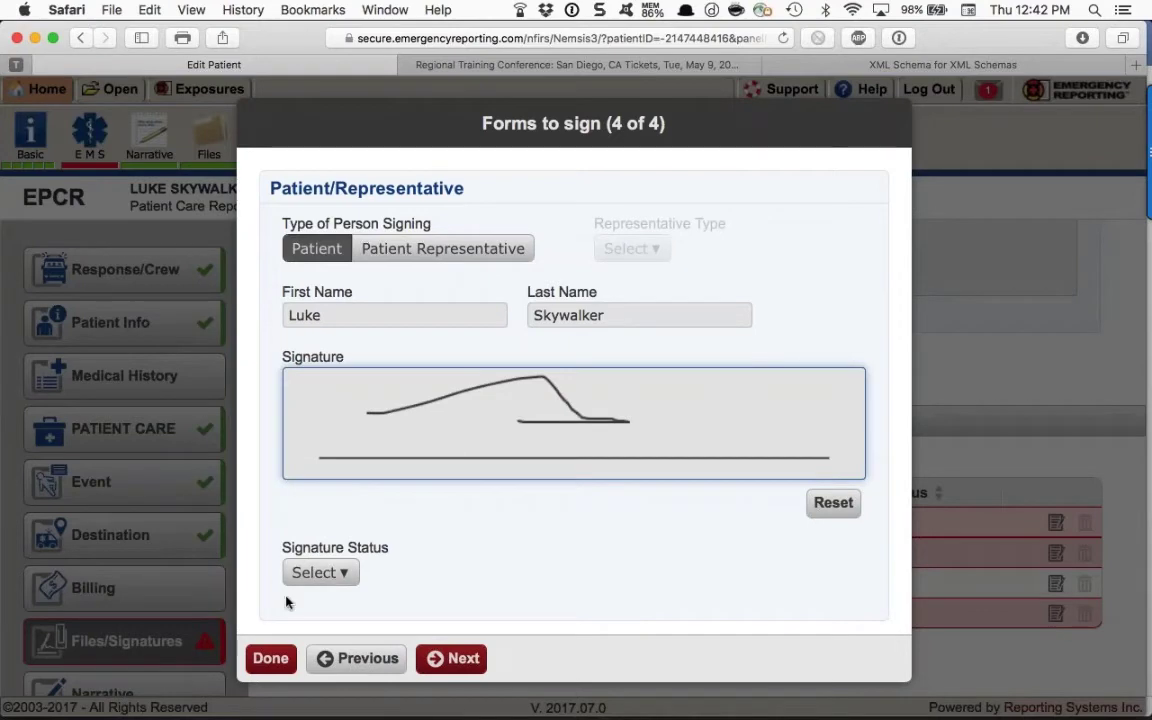
Return to the HIPAA Form and review its text, the stored patient signature and the signature status.
left_click(335, 661)
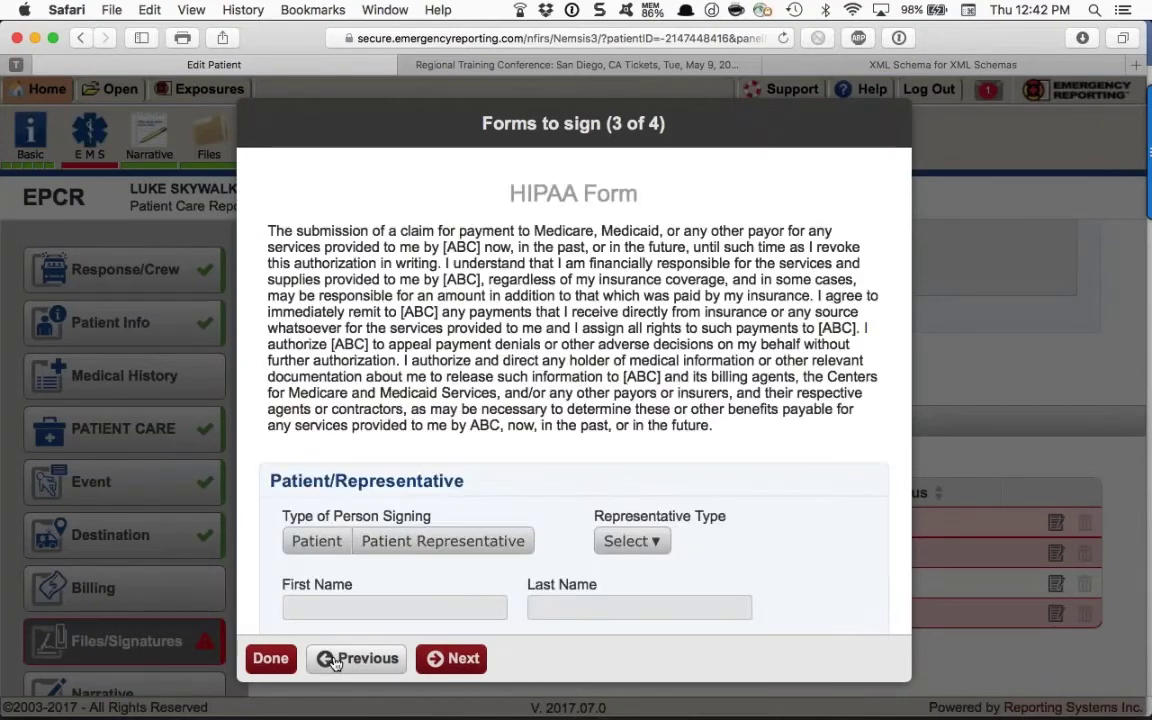
scroll(573, 400, "down", 3)
scroll(546, 475, "down", 2)
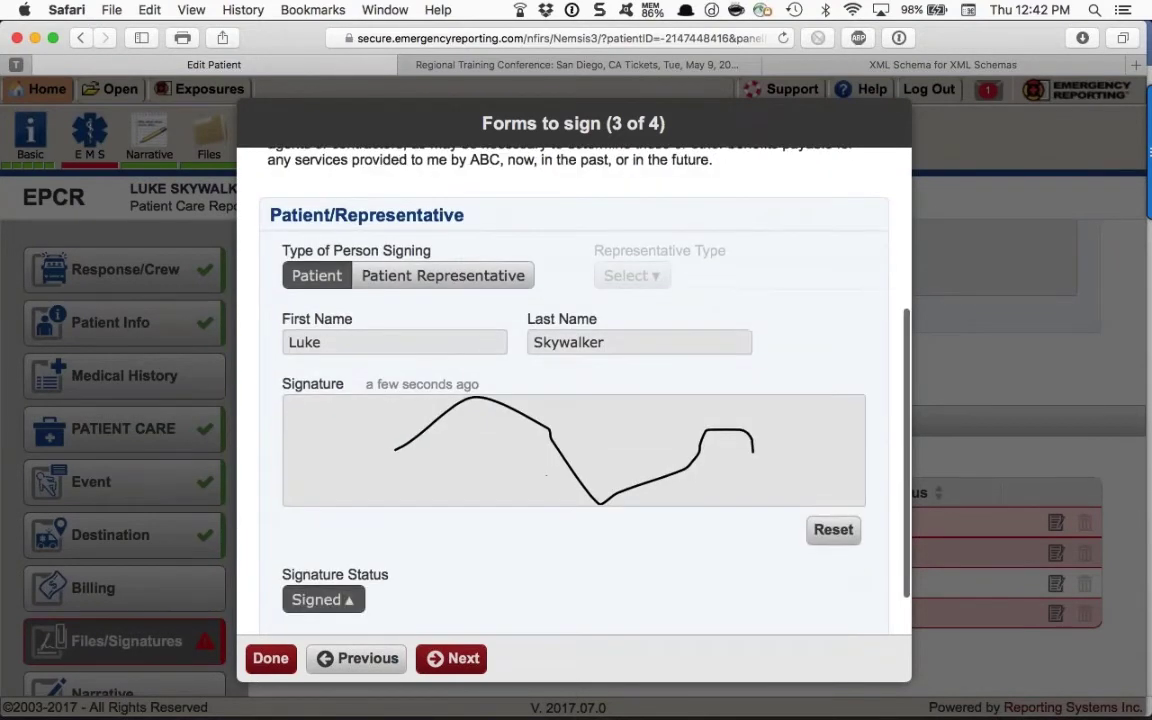
scroll(546, 475, "down", 2)
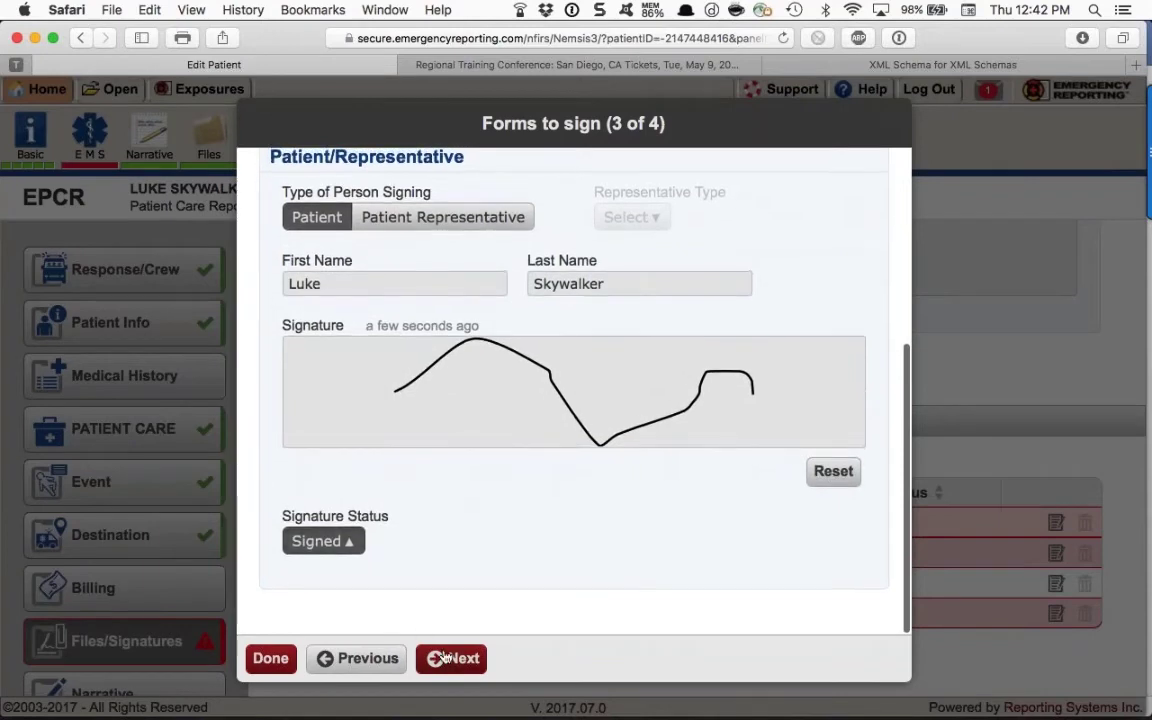
scroll(447, 563, "up", 6)
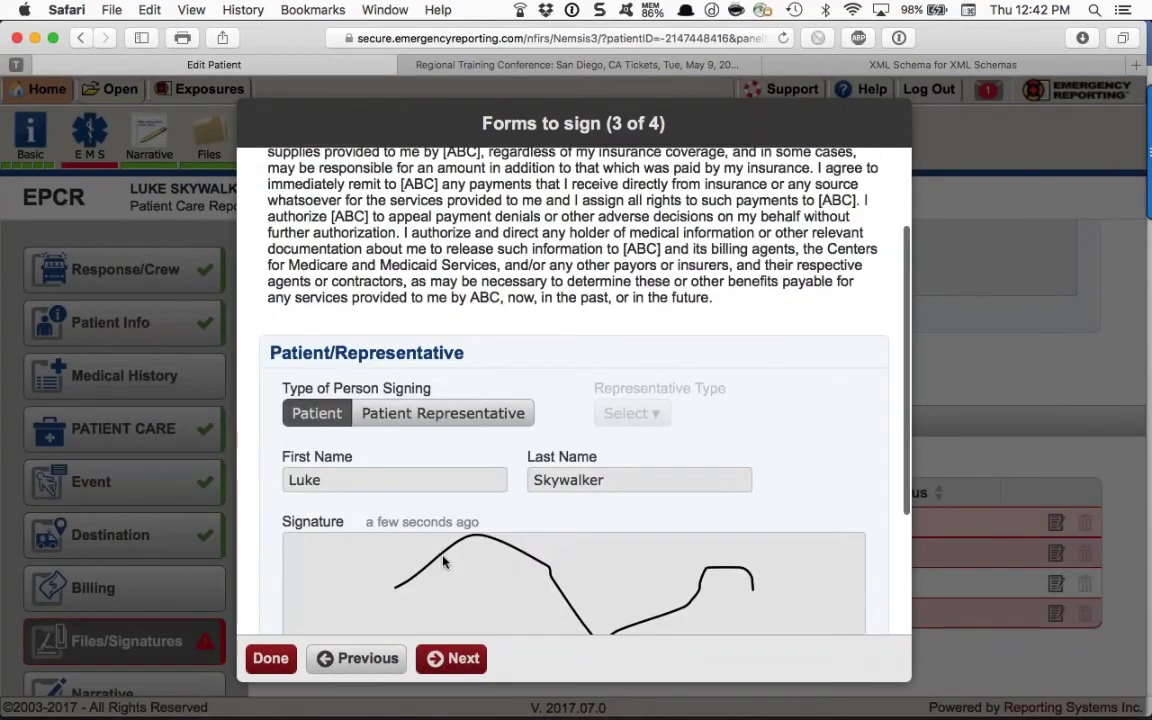
scroll(445, 562, "down", 6)
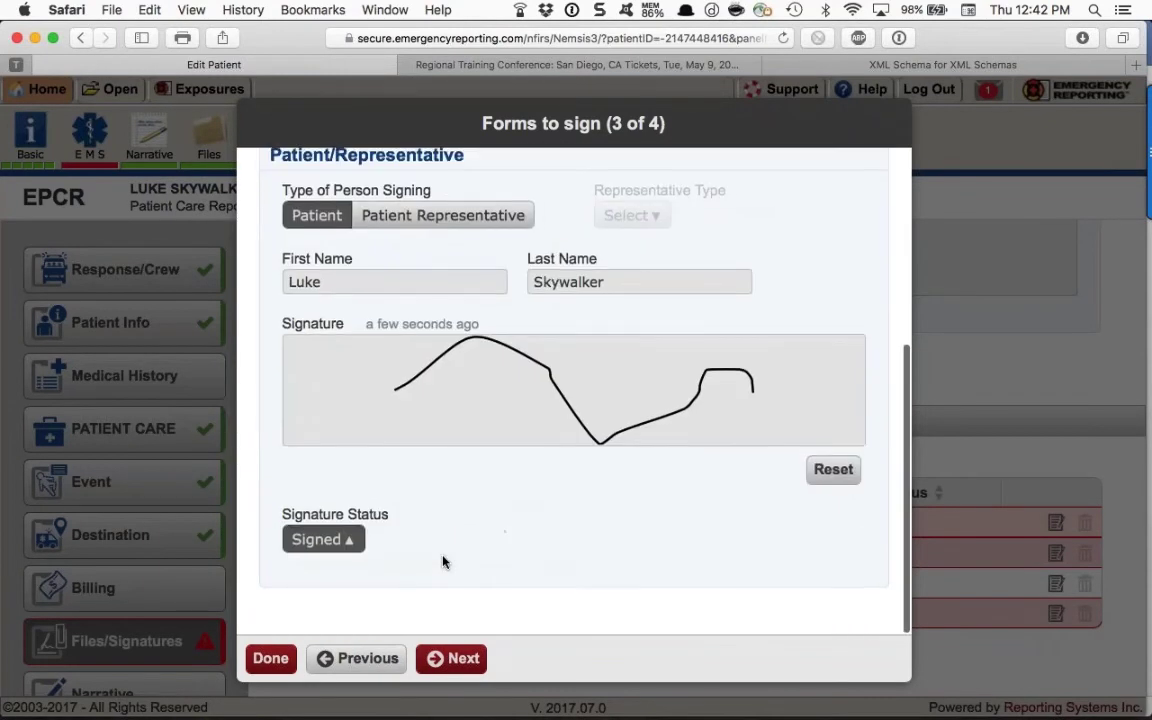
Sign the TEST for N3 Training form's Crew part as EMS Primary Care Provider (for this event) with the own name filled in, and finish signing.
left_click(459, 660)
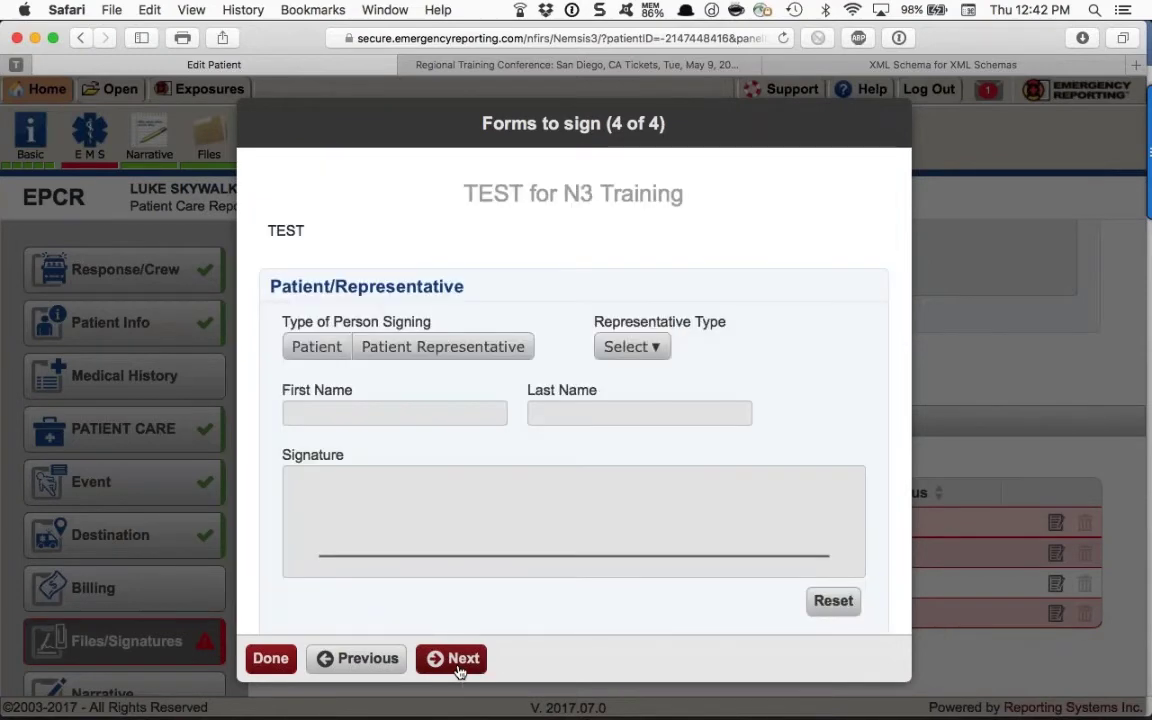
scroll(457, 620, "down", 2)
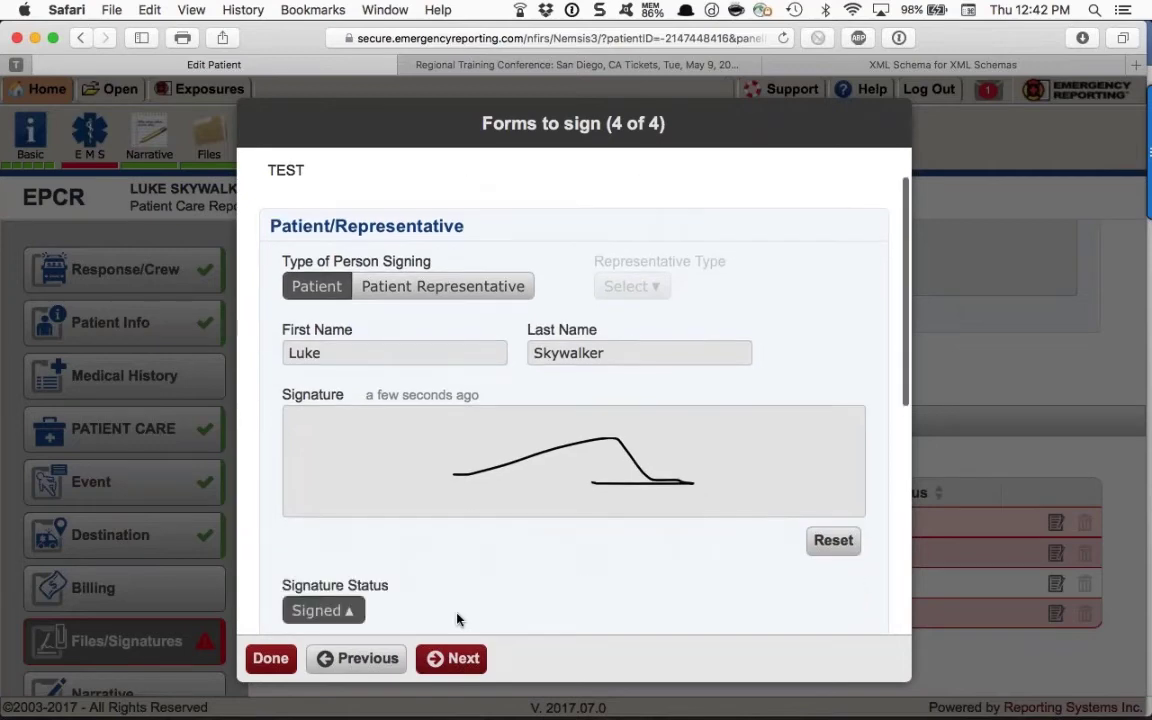
scroll(457, 620, "down", 8)
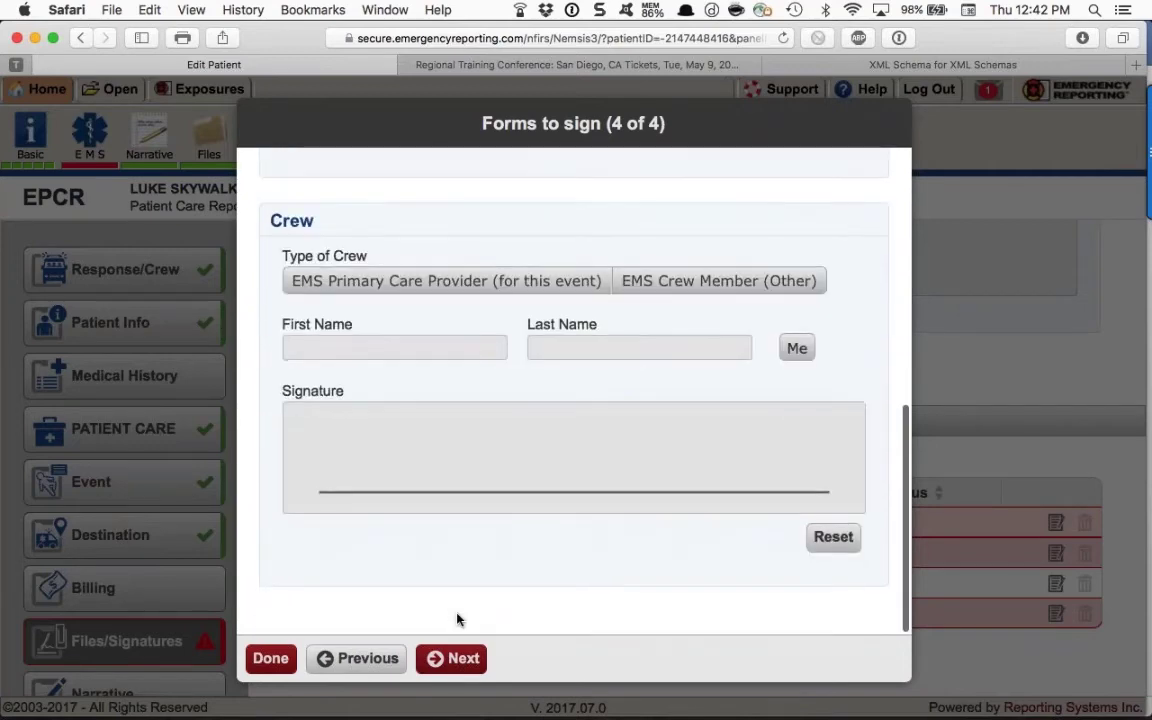
scroll(410, 380, "up", 1)
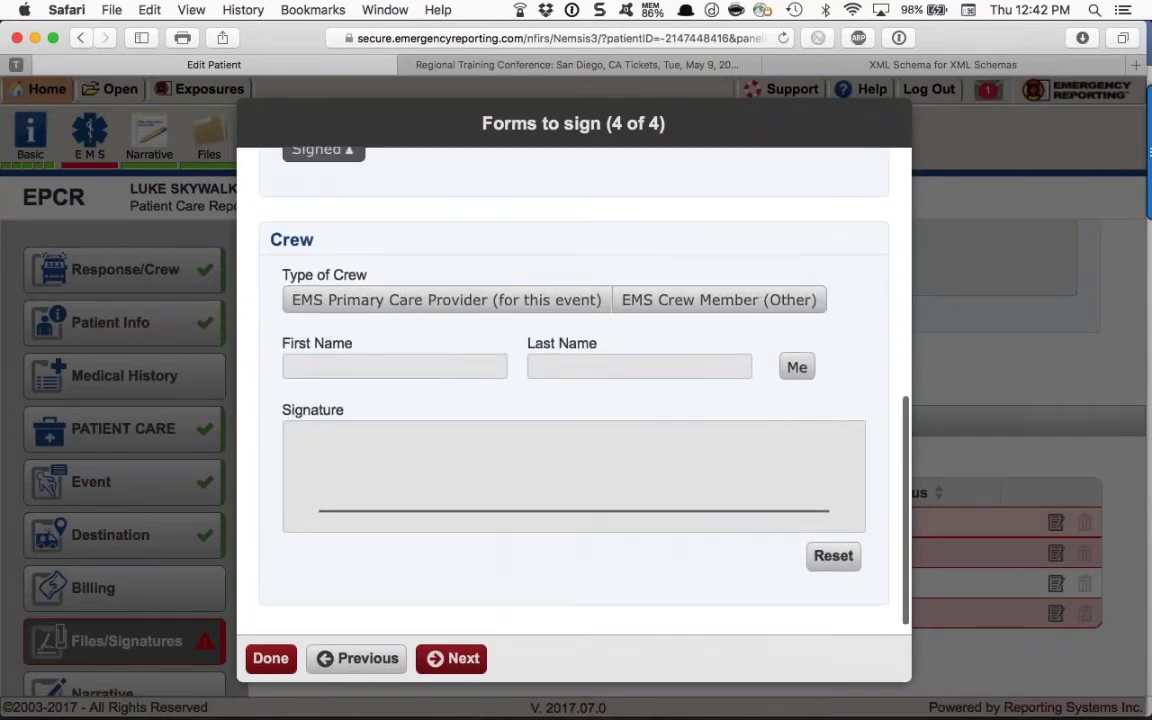
left_click(446, 299)
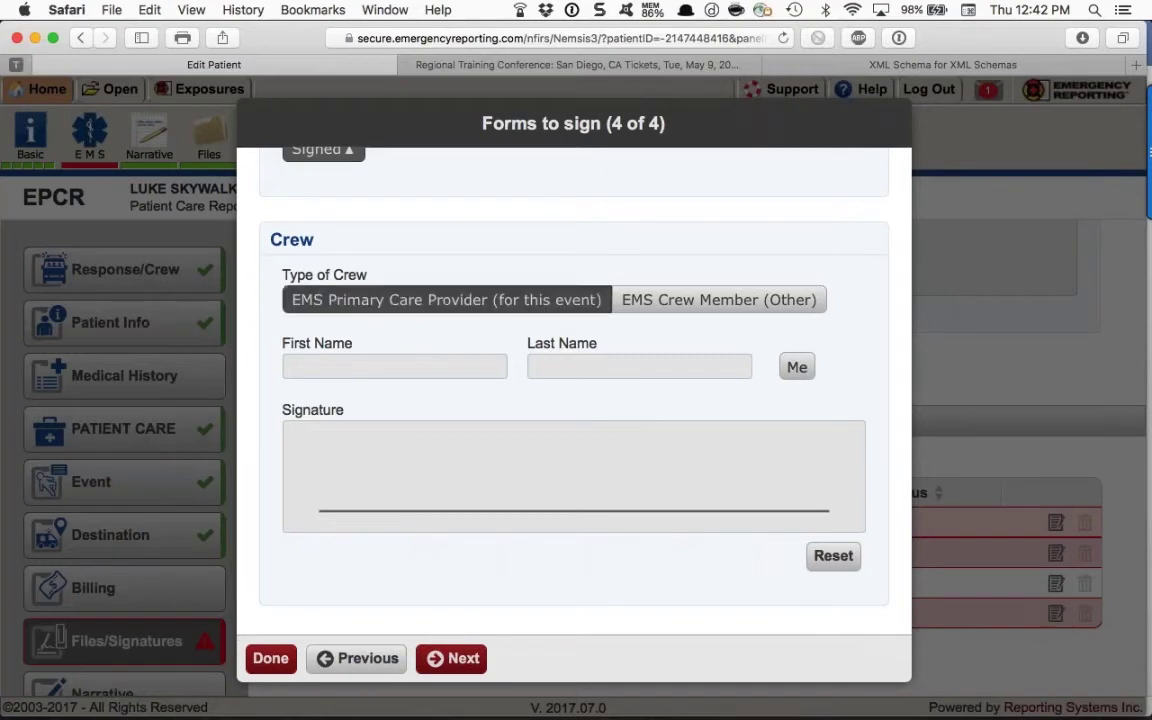
left_click(796, 367)
mouse_move(343, 462)
left_mouse_down()
mouse_move(566, 430)
mouse_move(699, 496)
mouse_move(744, 490)
left_mouse_up()
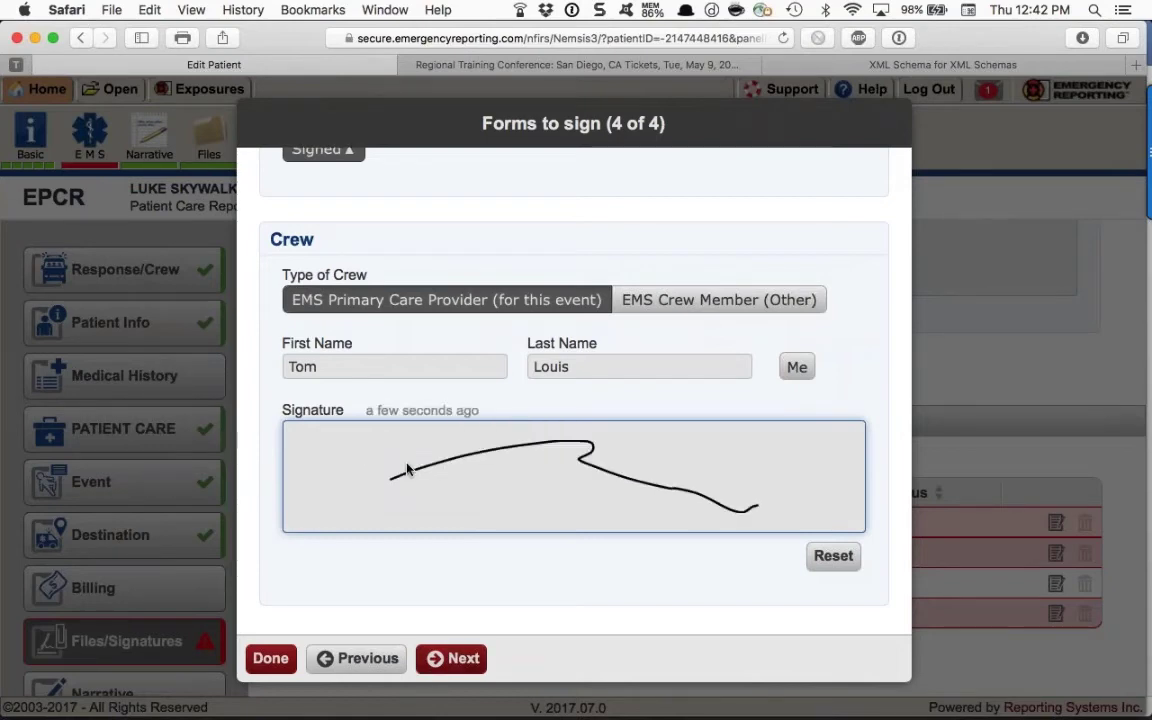
scroll(450, 662, "down", 1)
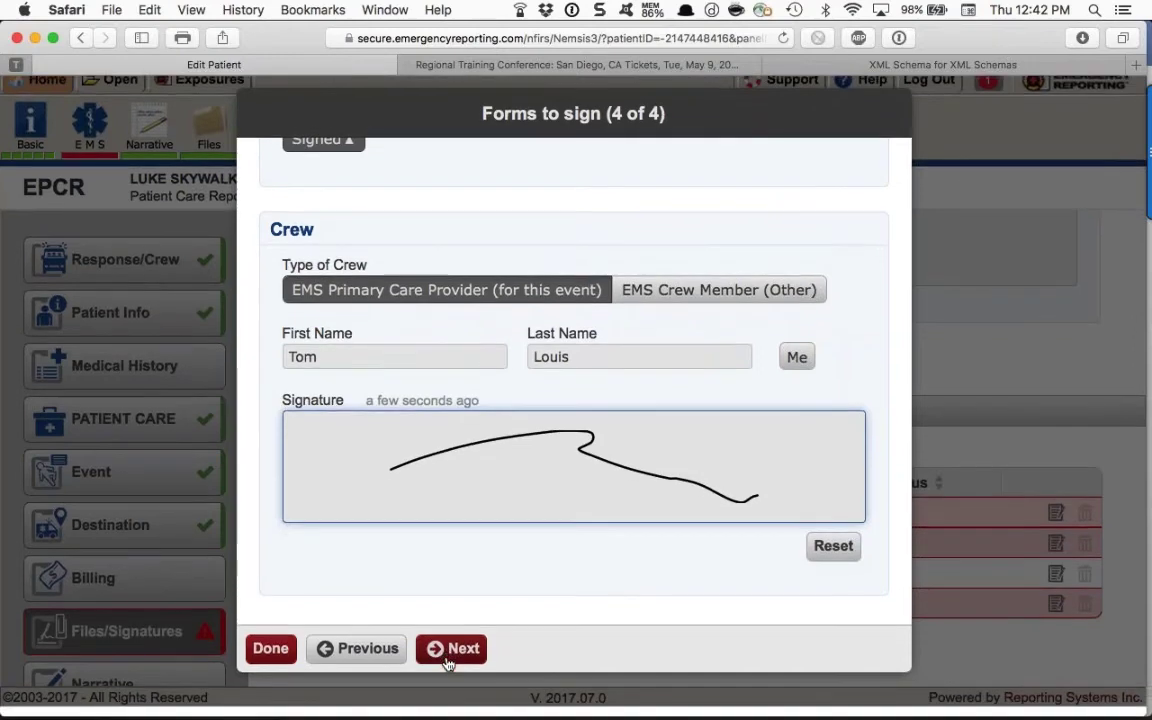
scroll(442, 550, "down", 2)
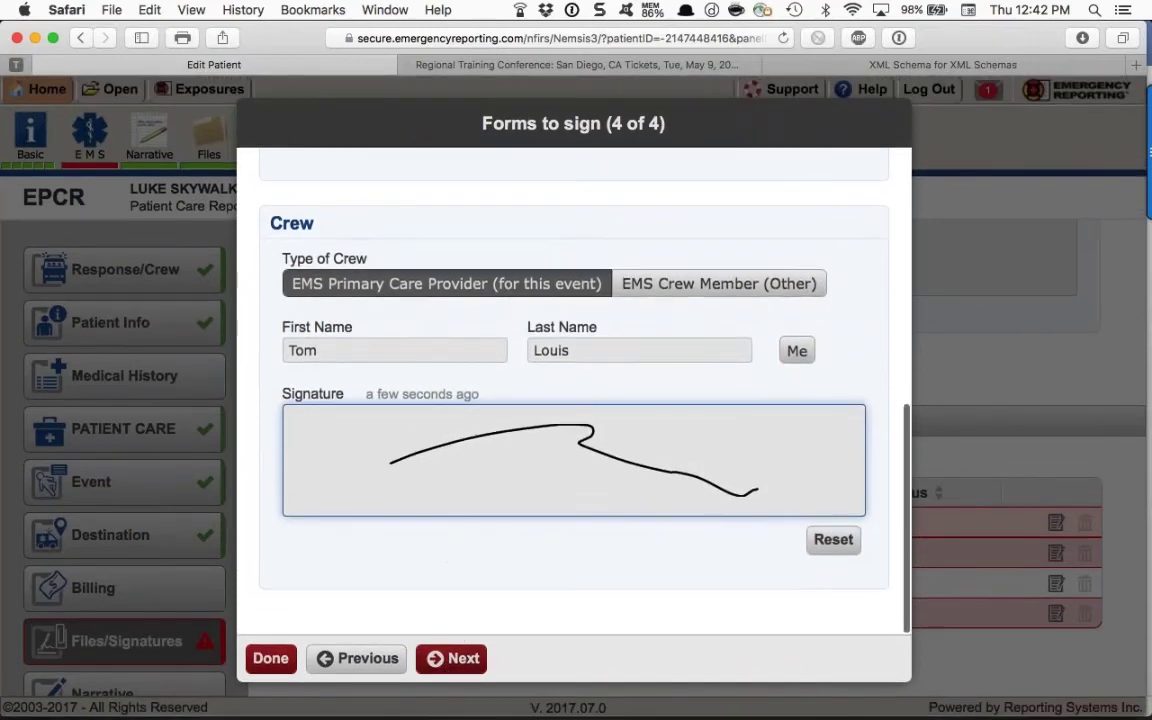
left_click(455, 660)
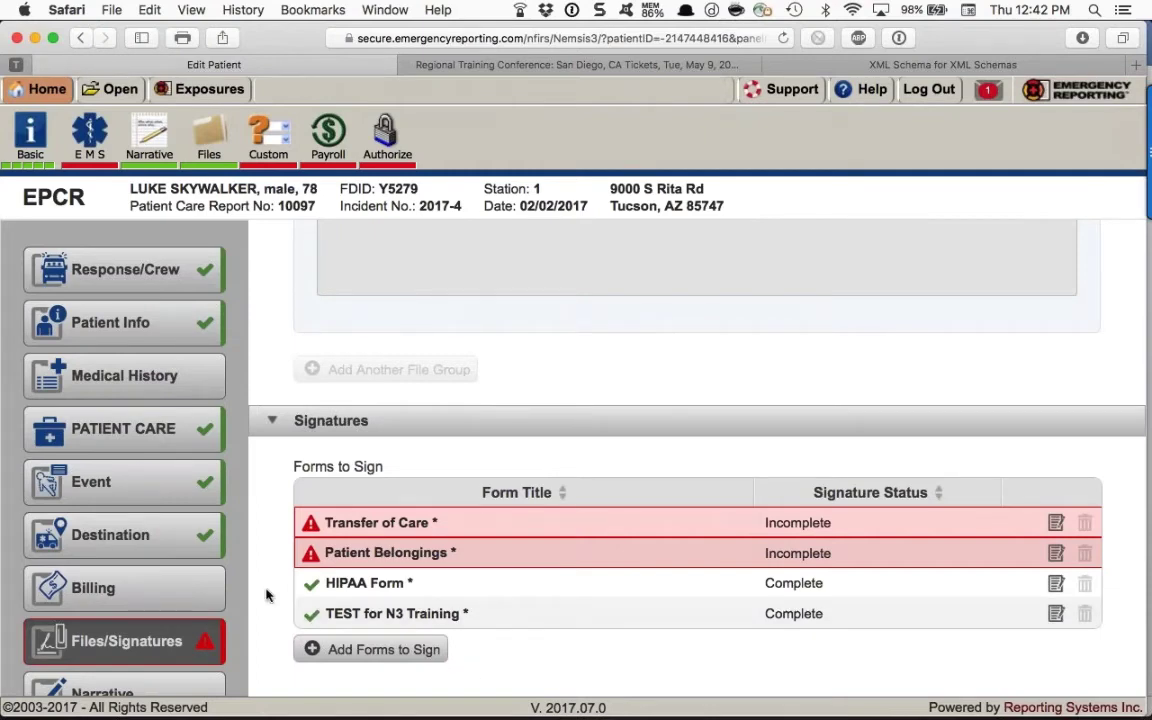
scroll(266, 596, "down", 1)
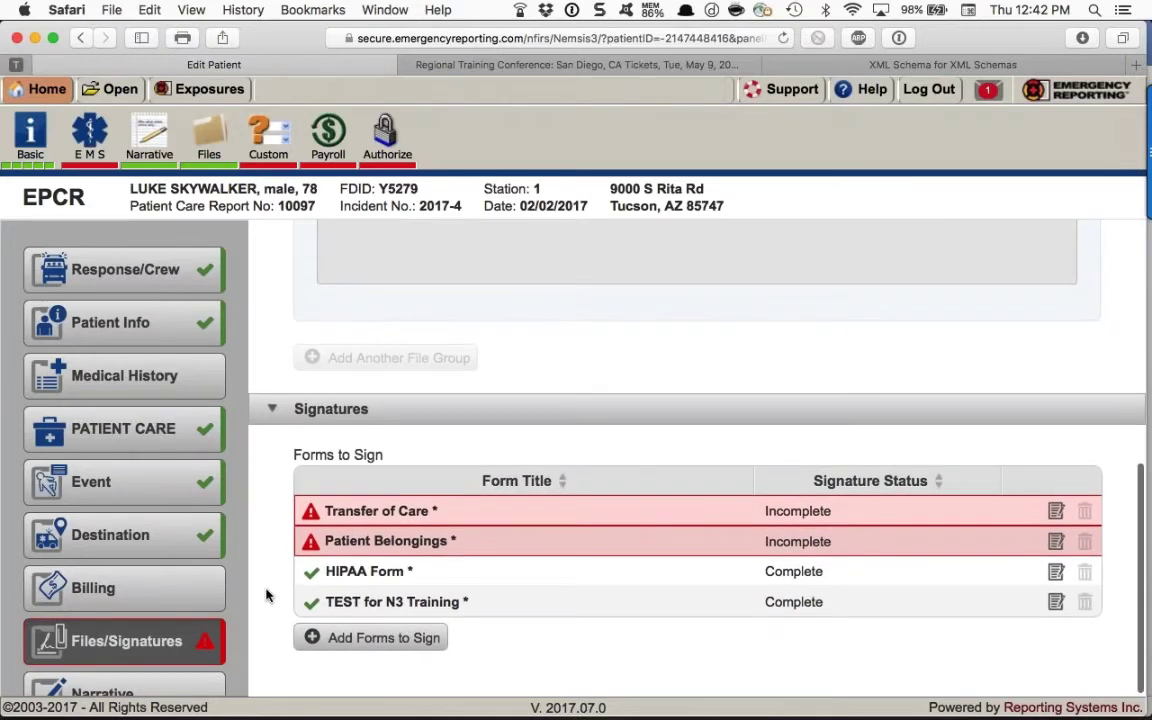
scroll(147, 586, "down", 3)
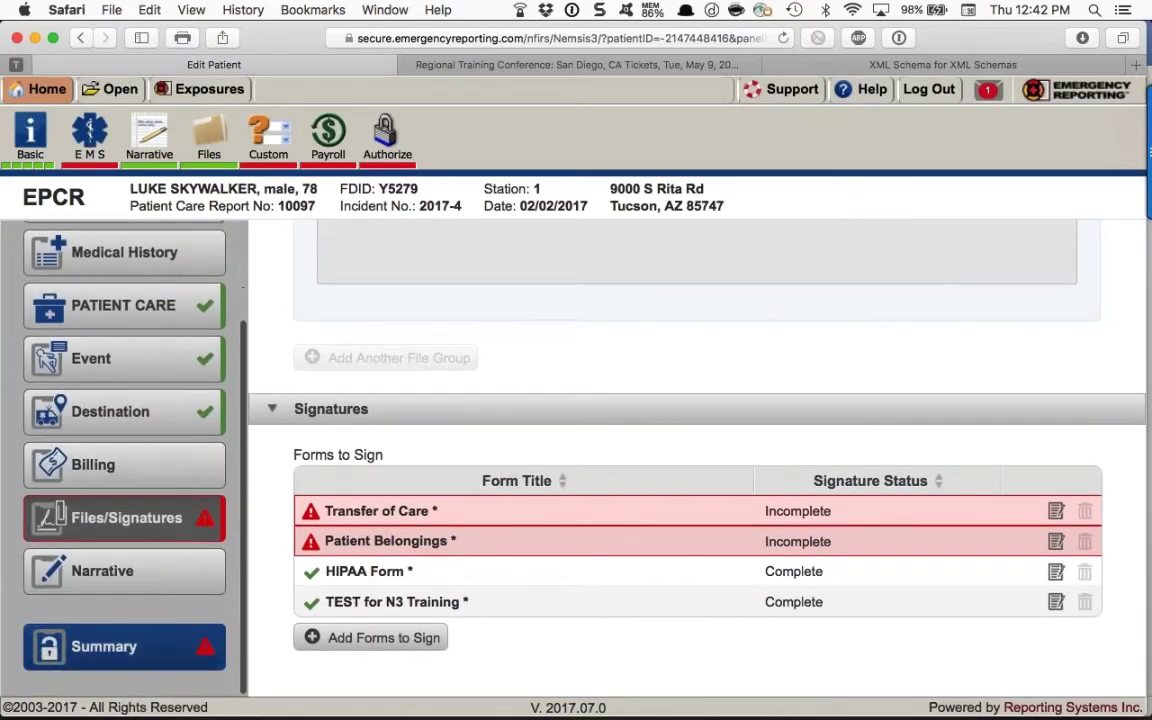
Check the patient report's Summary for incomplete data, and check what the incident's Authorize page still requires.
left_click(140, 646)
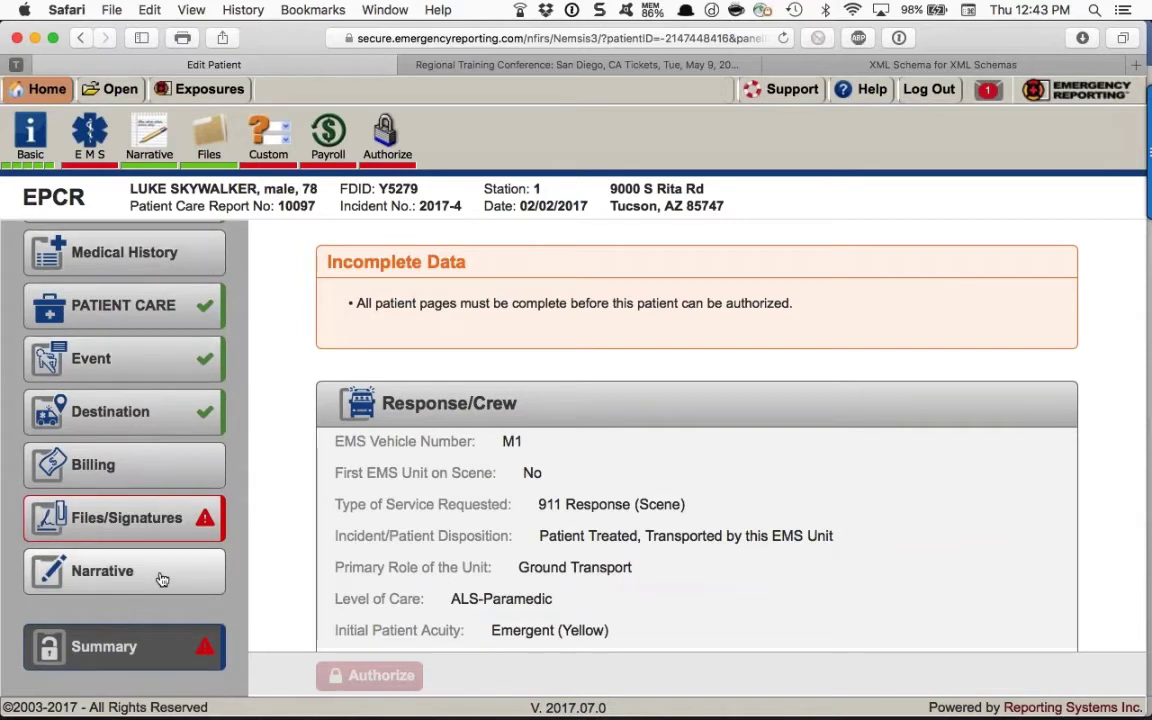
scroll(162, 579, "up", 3)
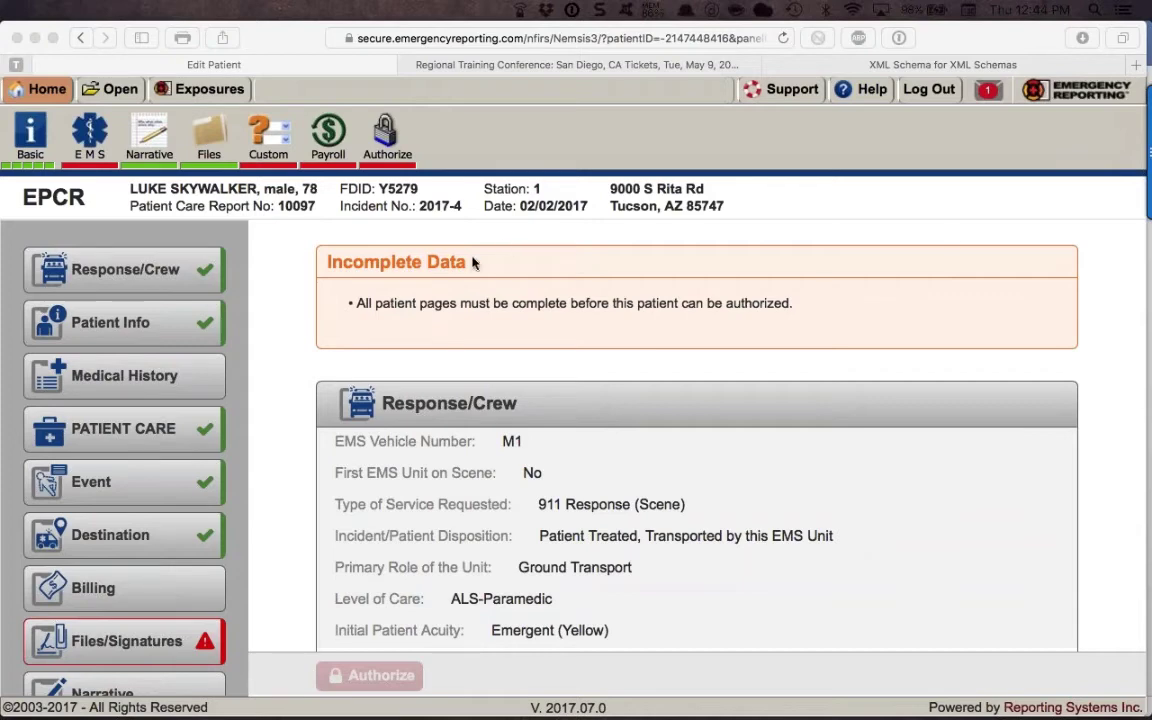
left_click(385, 147)
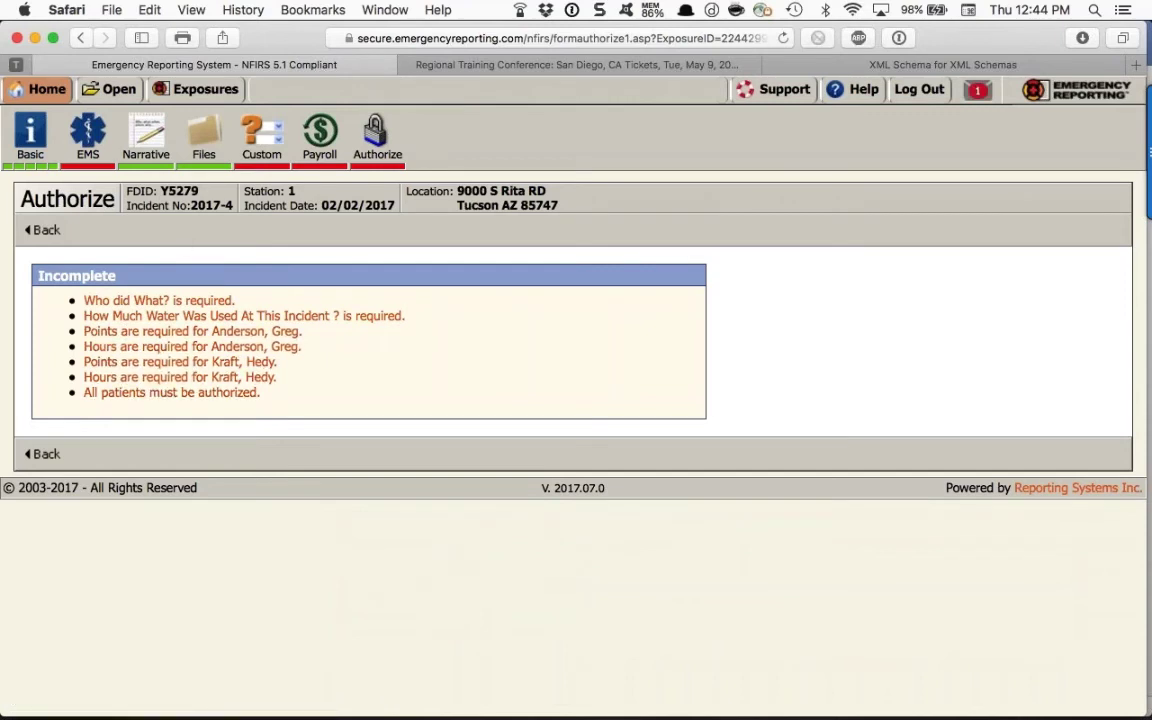
Reopen the patient's record from the incident's EMS list, look over its Response/Crew page and return to the Summary.
left_click(87, 145)
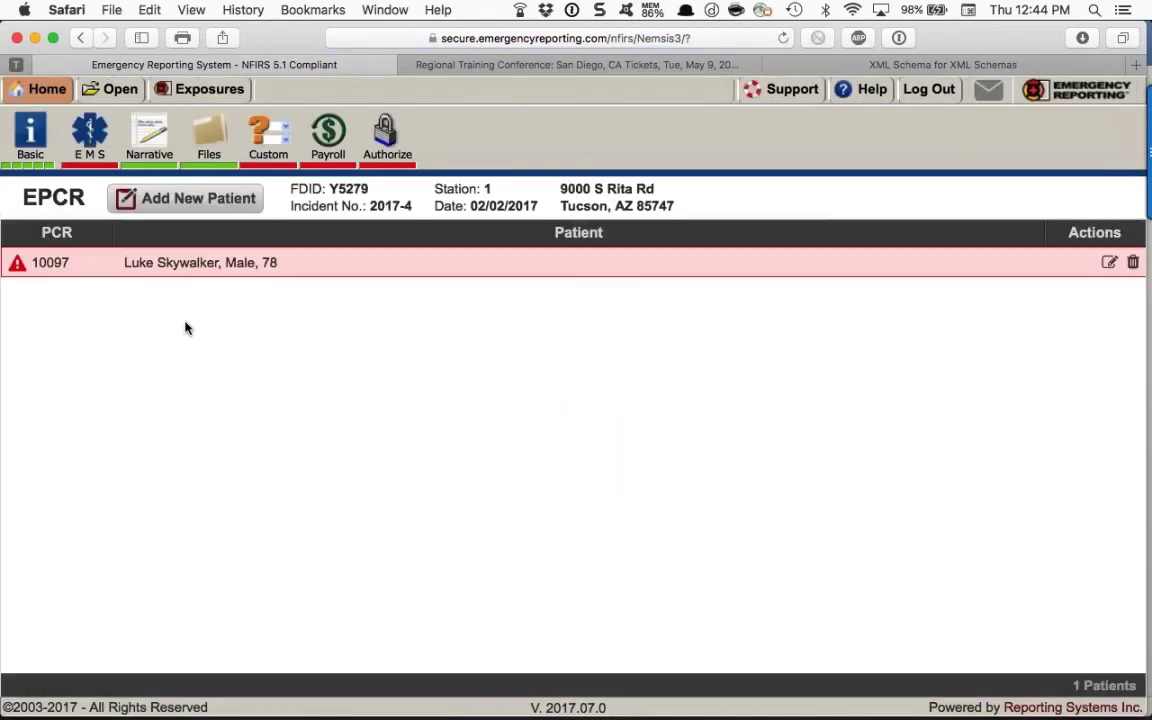
left_click(200, 262)
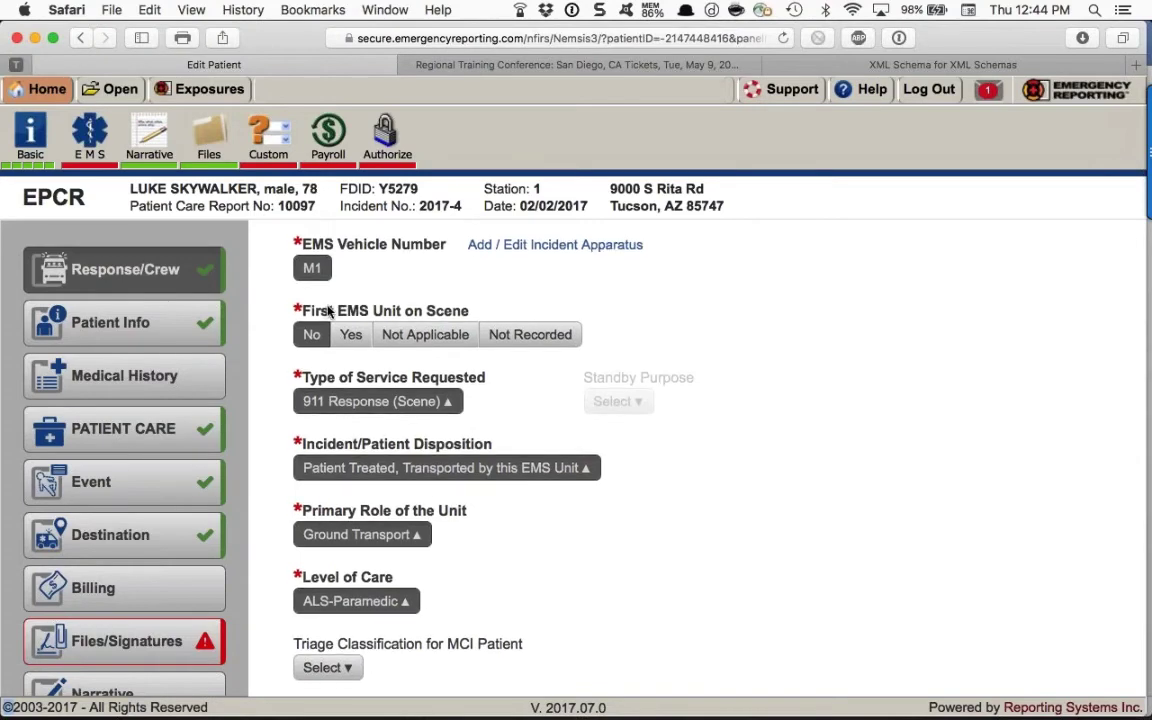
scroll(300, 380, "down", 5)
scroll(124, 450, "down", 3)
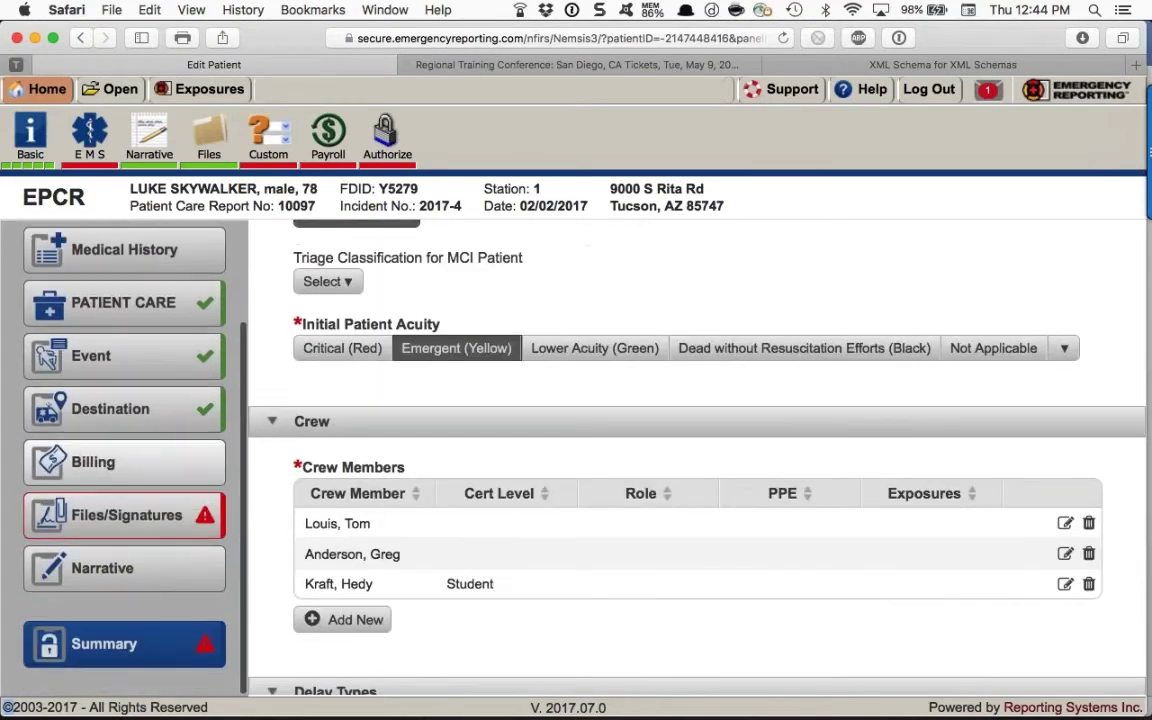
left_click(167, 650)
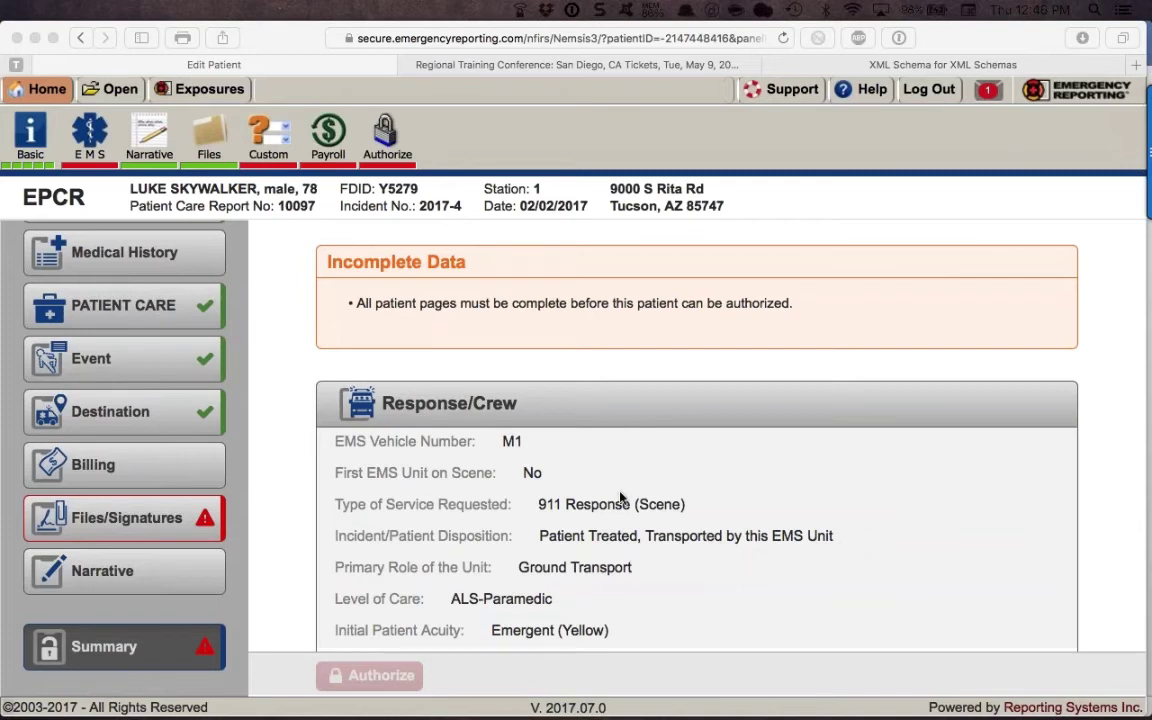
Open the Billing section and review the fields under Response and Transportation, down to the odometer readings, without filling them in.
left_click(126, 467)
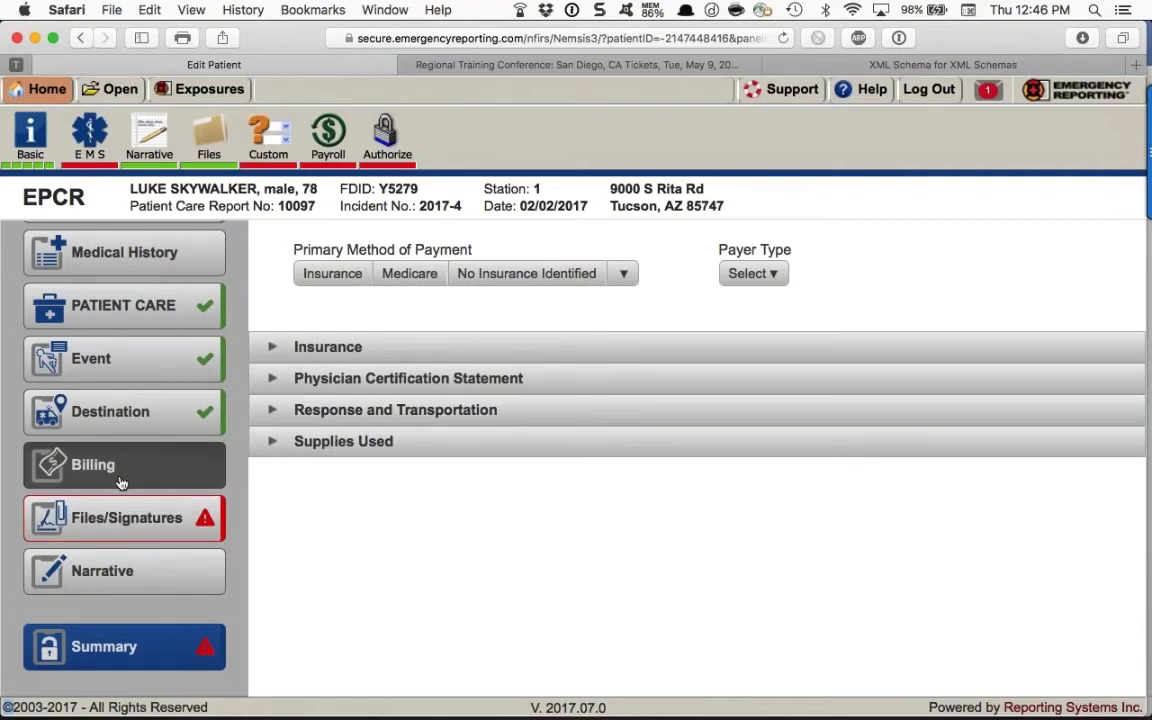
left_click(274, 411)
scroll(497, 514, "down", 4)
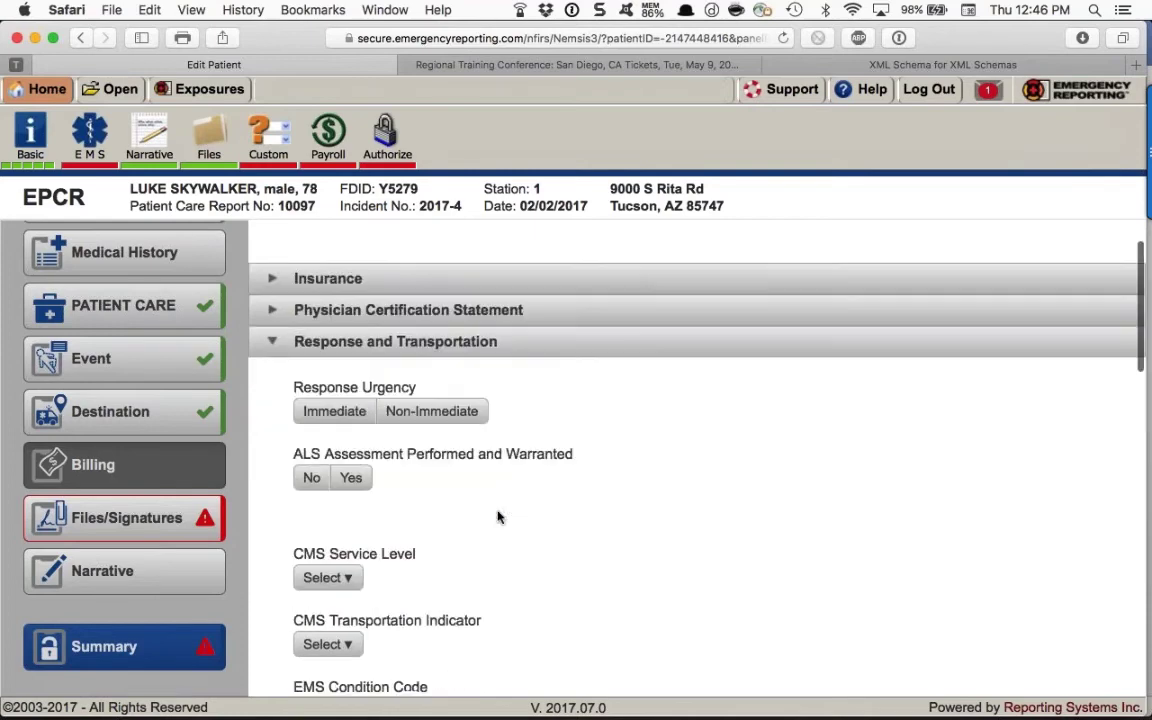
scroll(497, 516, "down", 6)
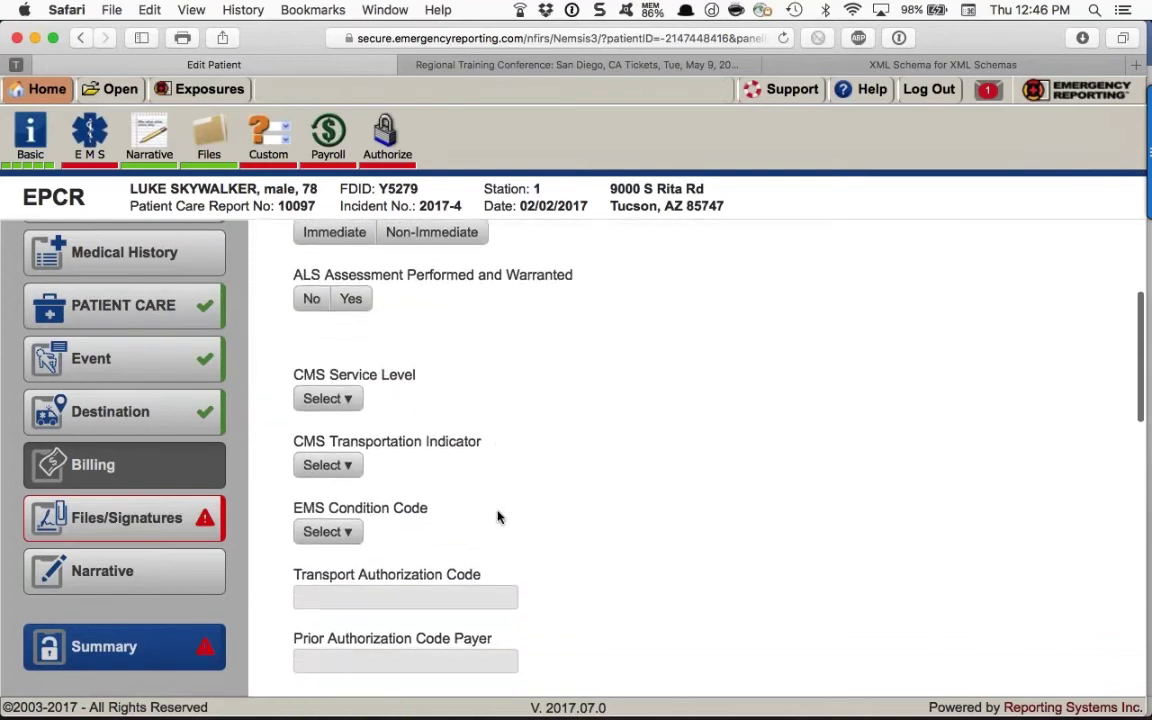
scroll(498, 516, "down", 10)
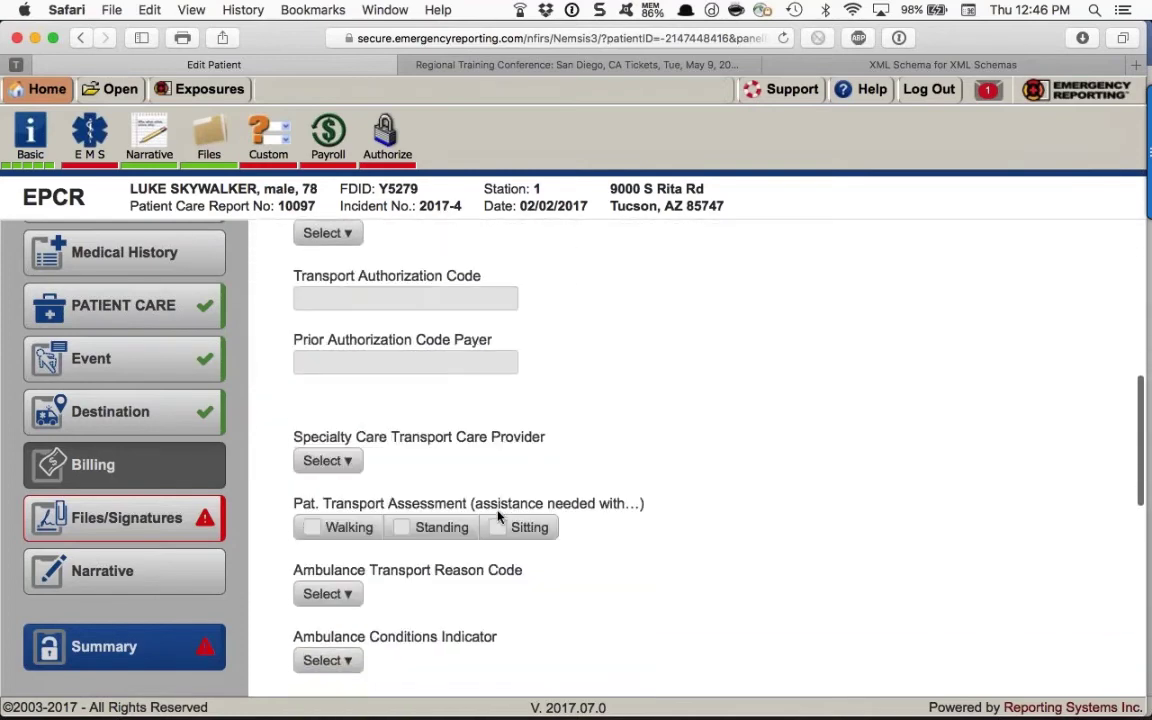
scroll(498, 516, "down", 5)
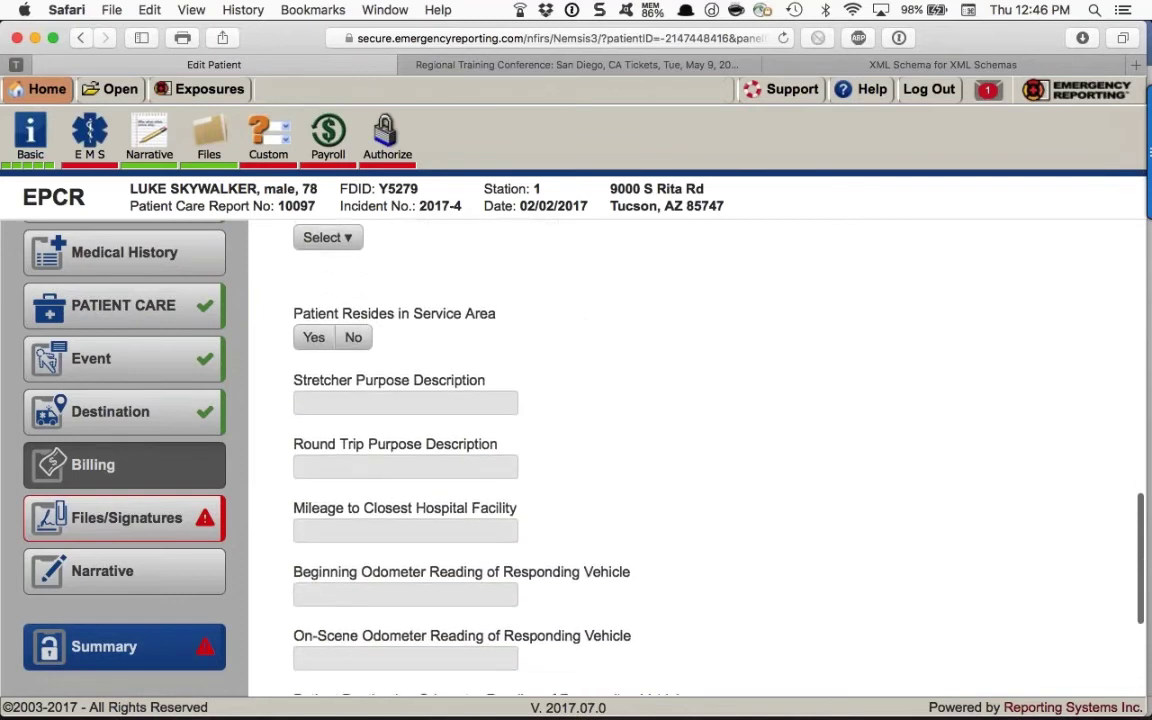
scroll(646, 411, "down", 1)
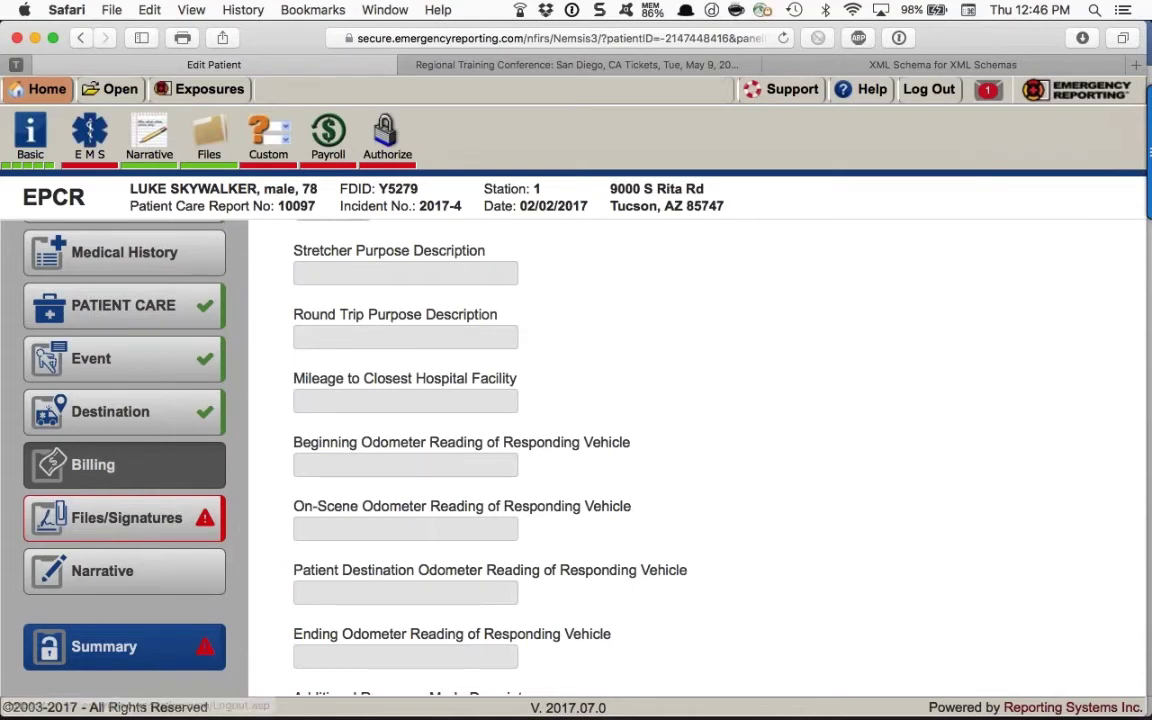
Glance at the NEMSIS Data Dictionary code list already open, and load nemsis.org in a new browser tab.
left_click(878, 66)
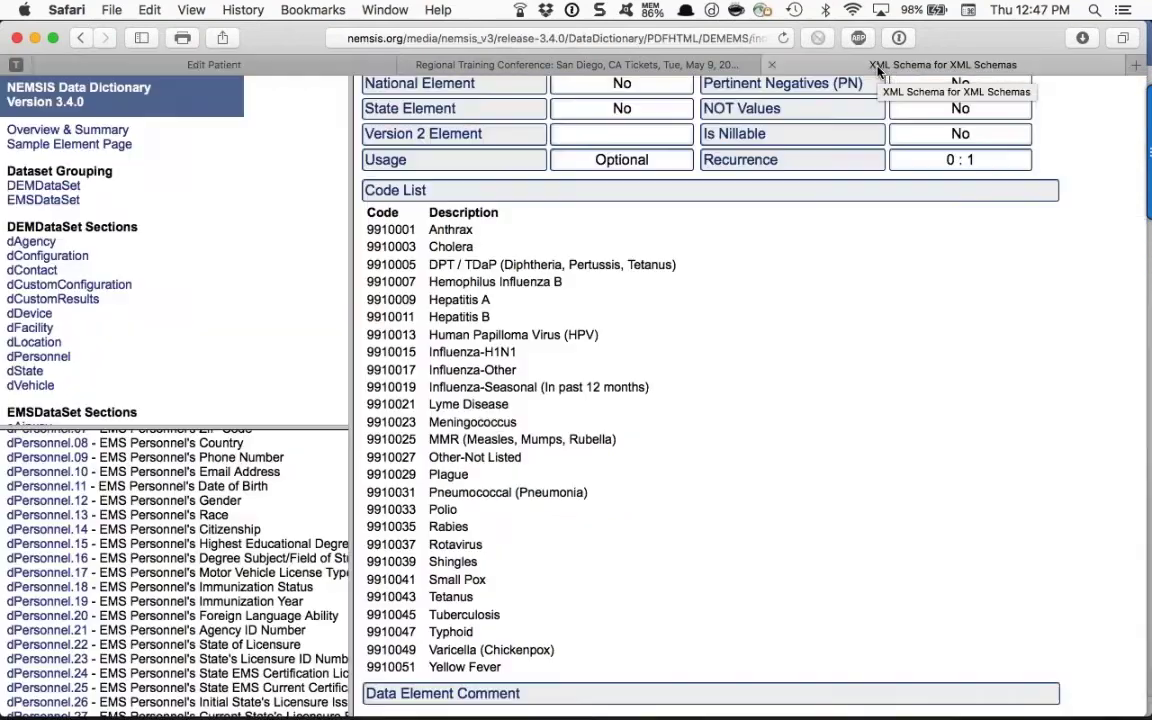
scroll(997, 239, "up", 3)
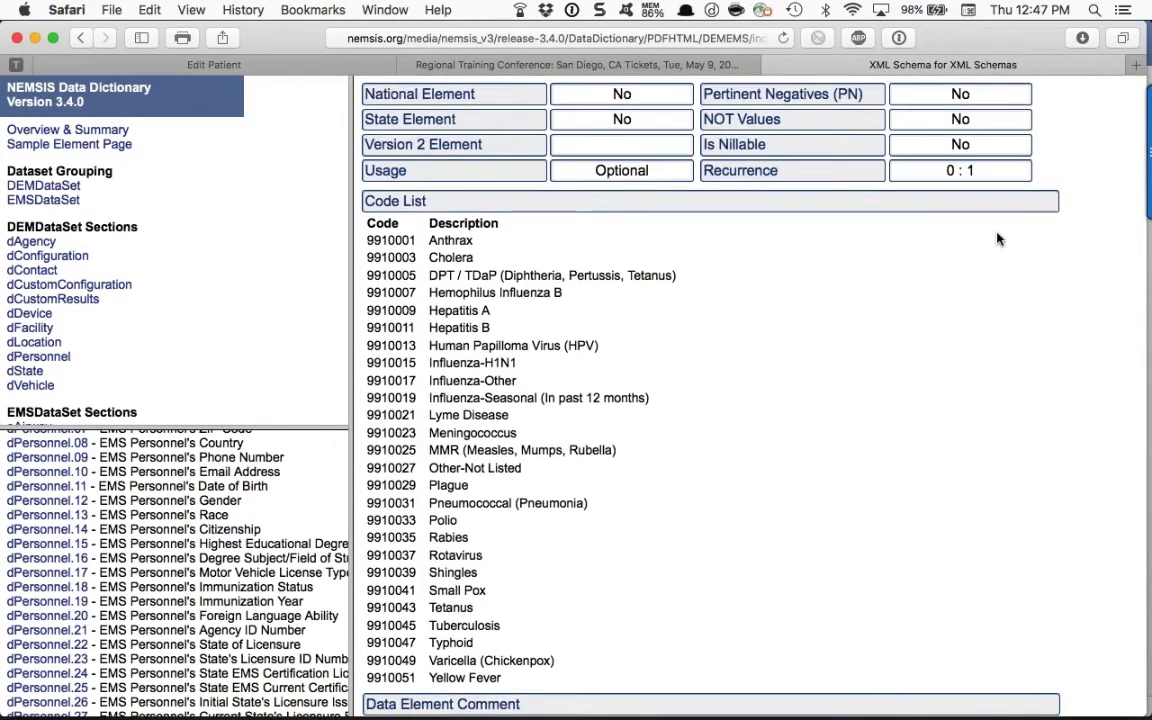
left_click(1134, 66)
type("nemsis.org")
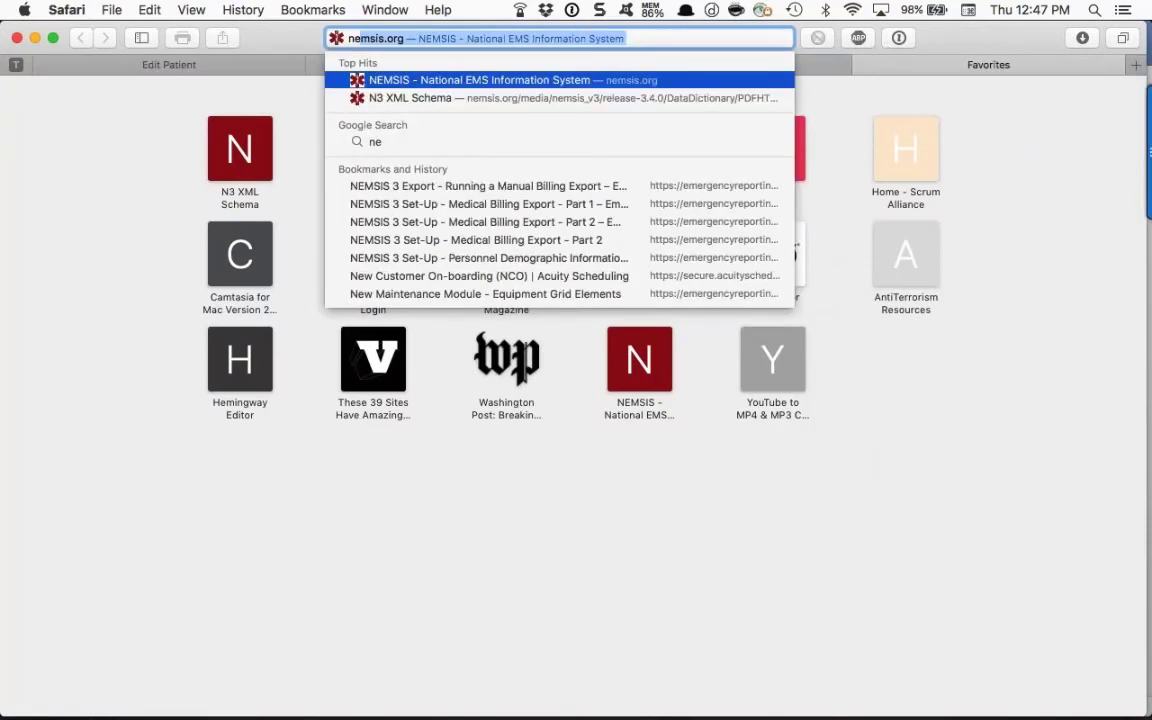
key("Return")
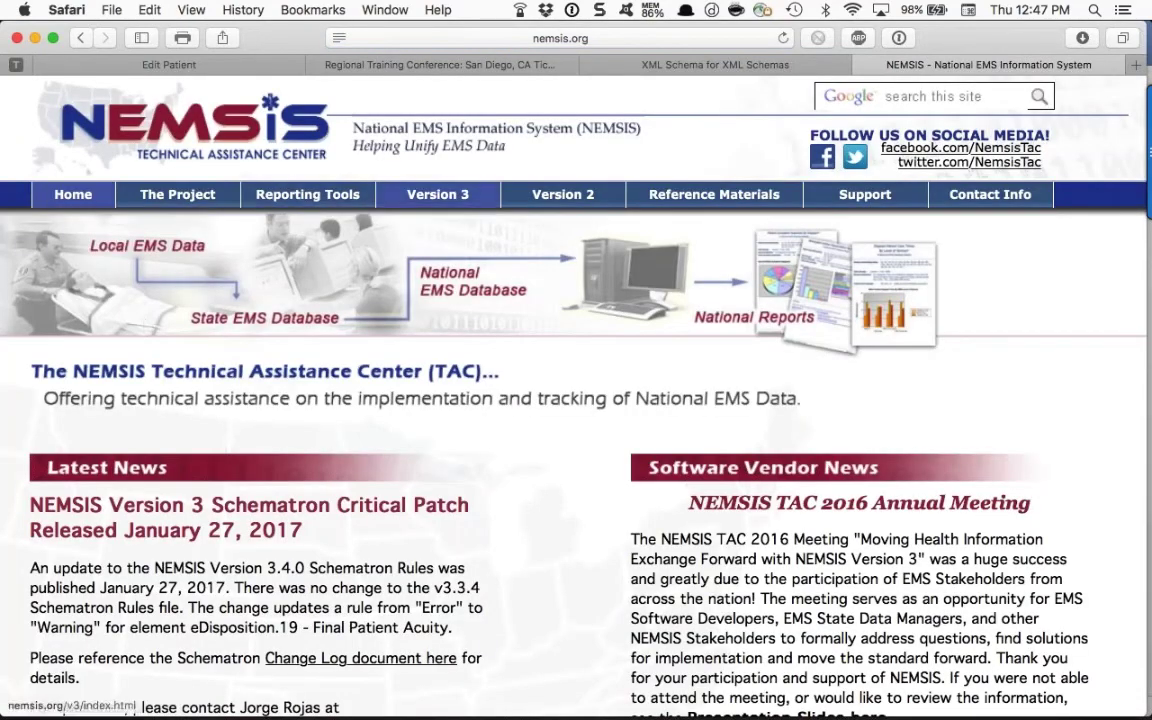
Open the NEMSIS Version 3 Overview page and look through its mapping documents, transition timeline and requisite national elements.
mouse_move(428, 203)
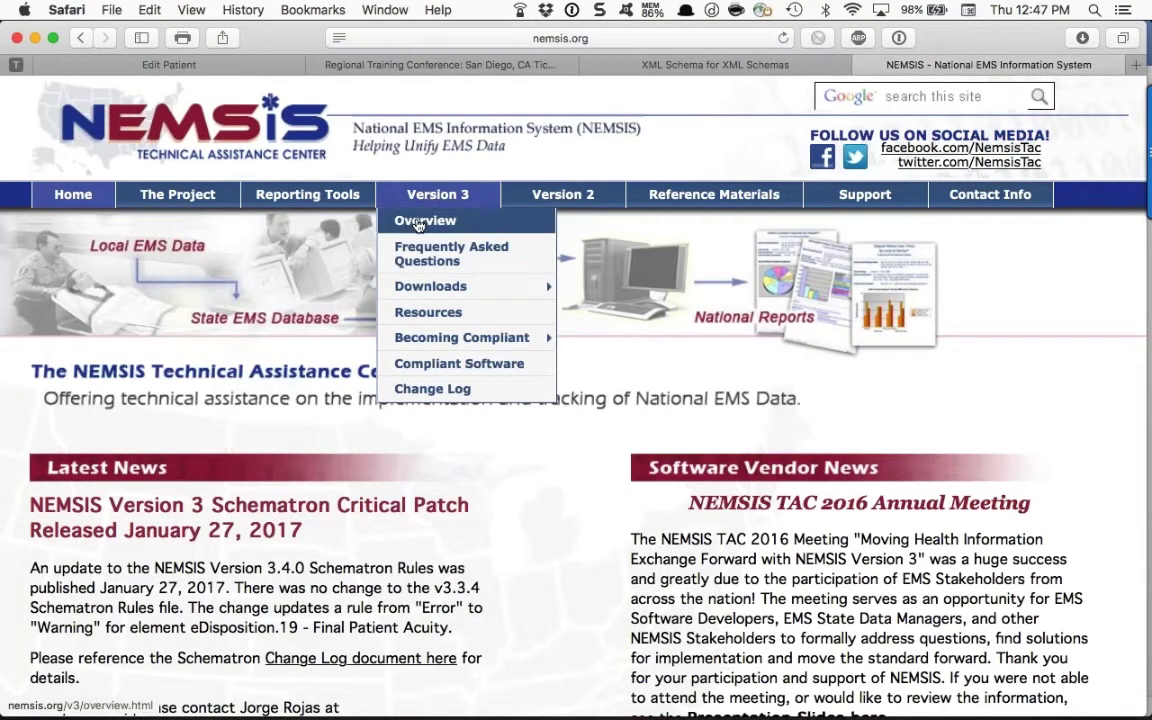
left_click(413, 221)
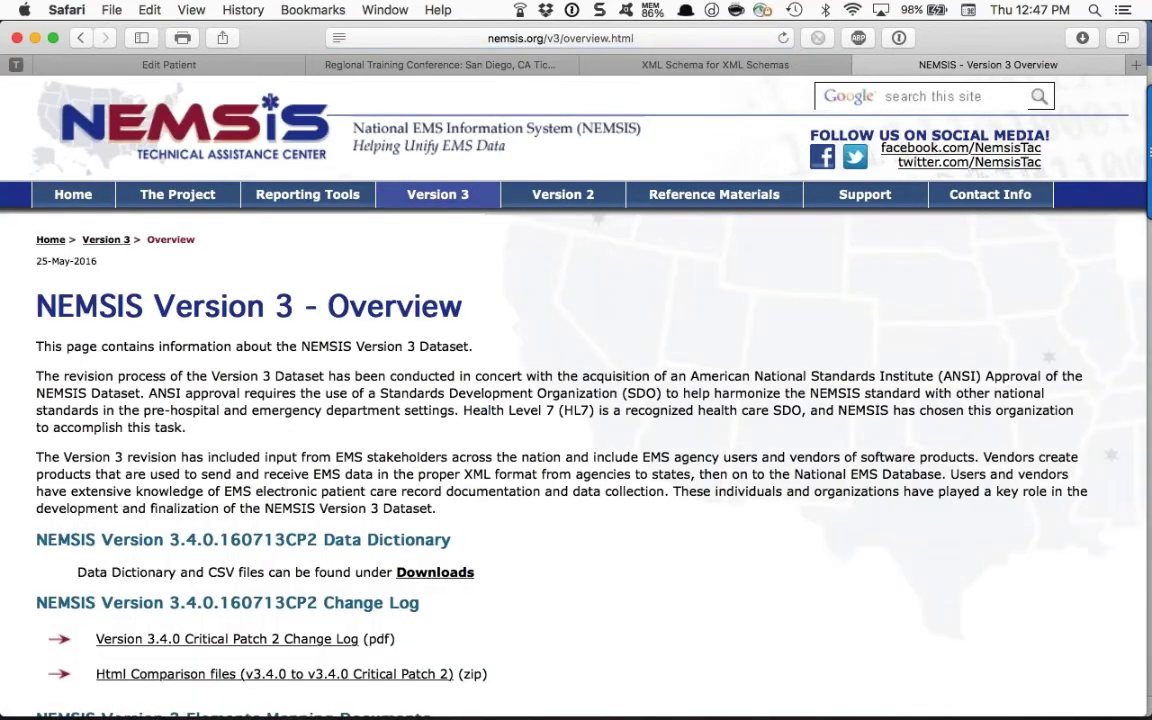
scroll(320, 314, "down", 10)
scroll(230, 460, "down", 3)
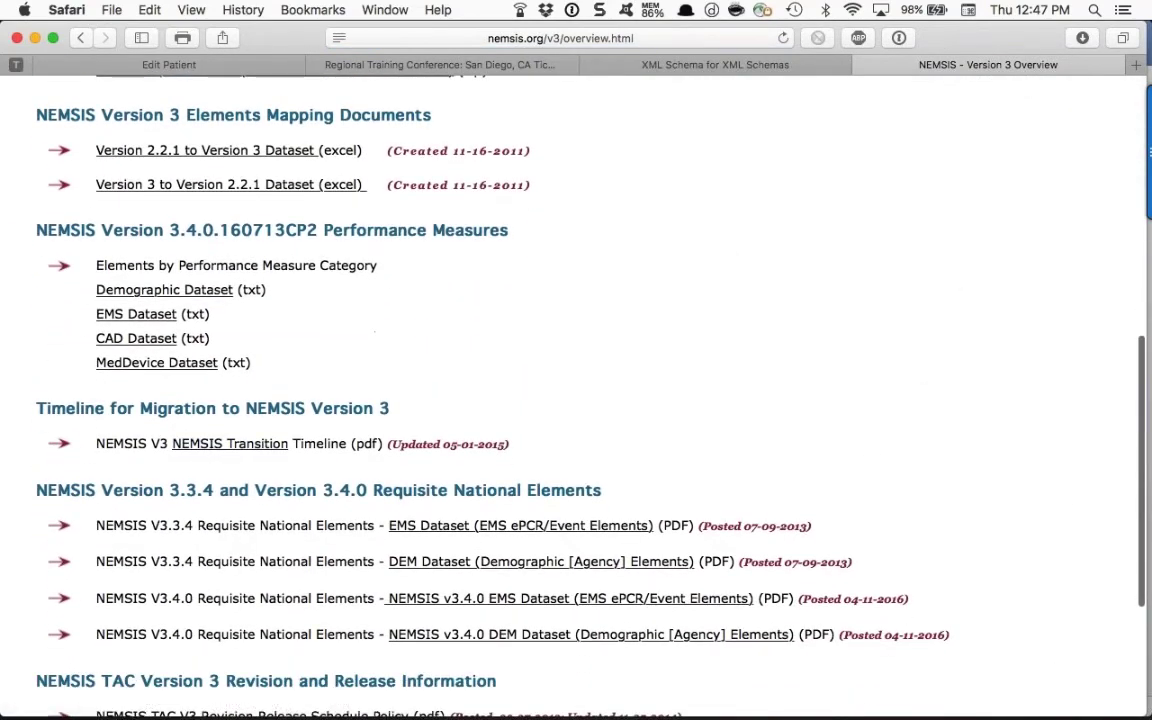
scroll(218, 462, "down", 2)
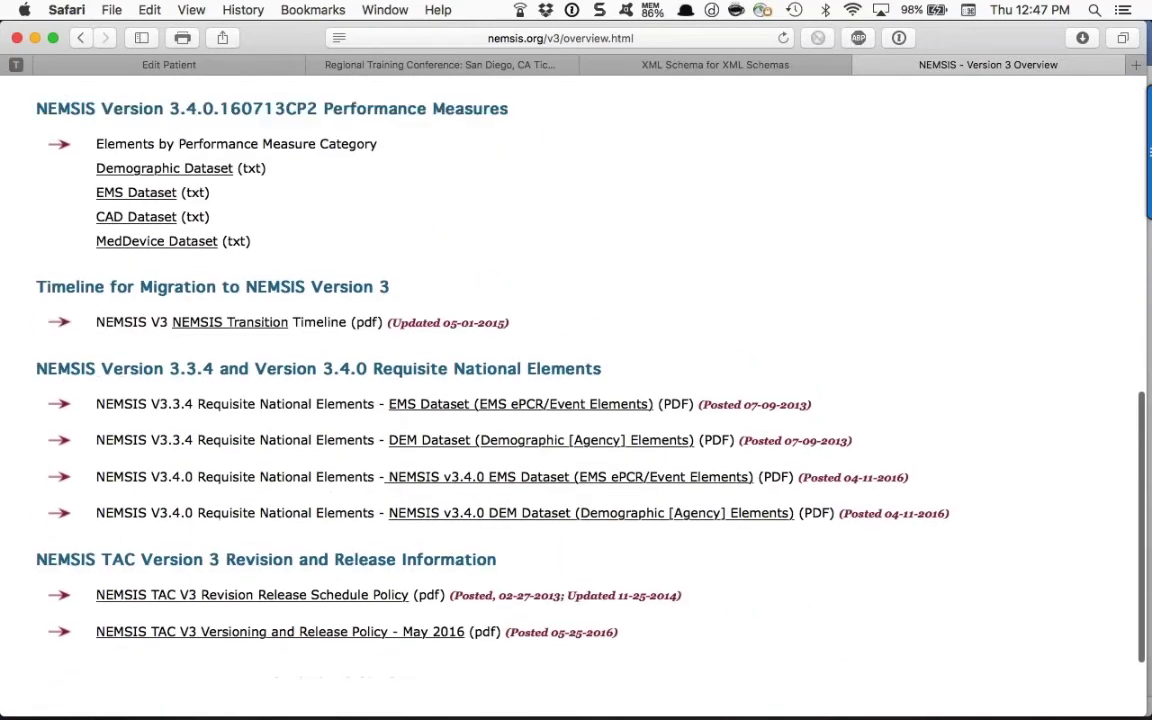
scroll(237, 487, "up", 3)
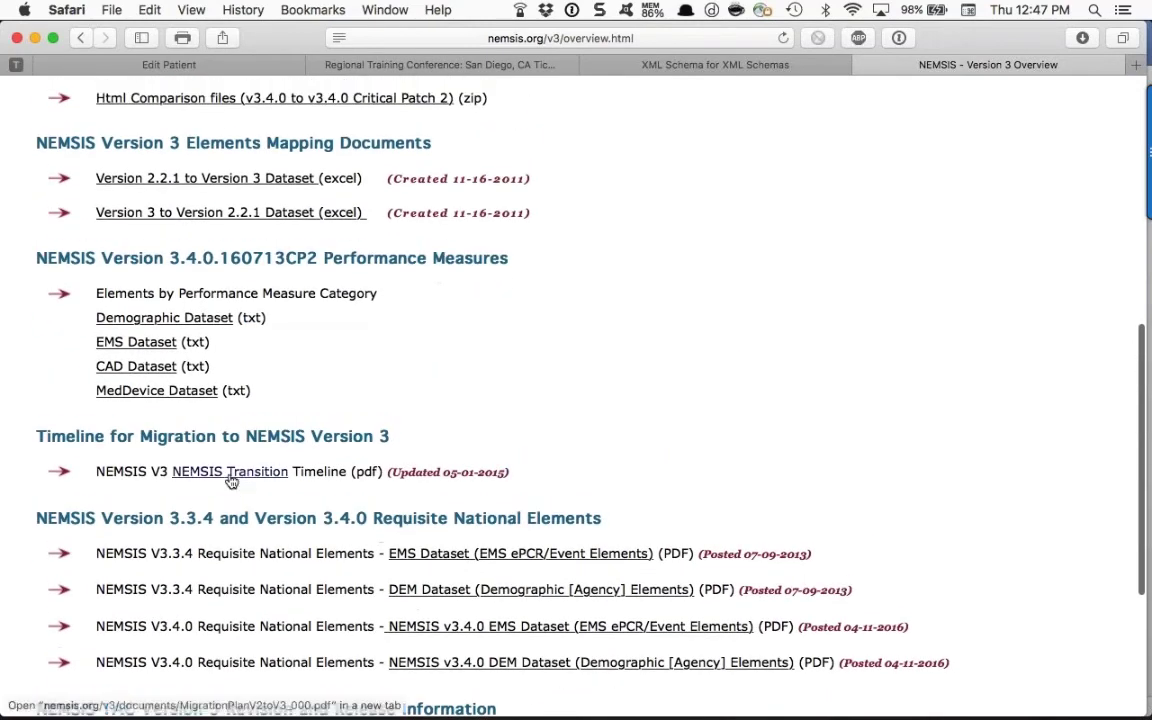
scroll(237, 487, "up", 7)
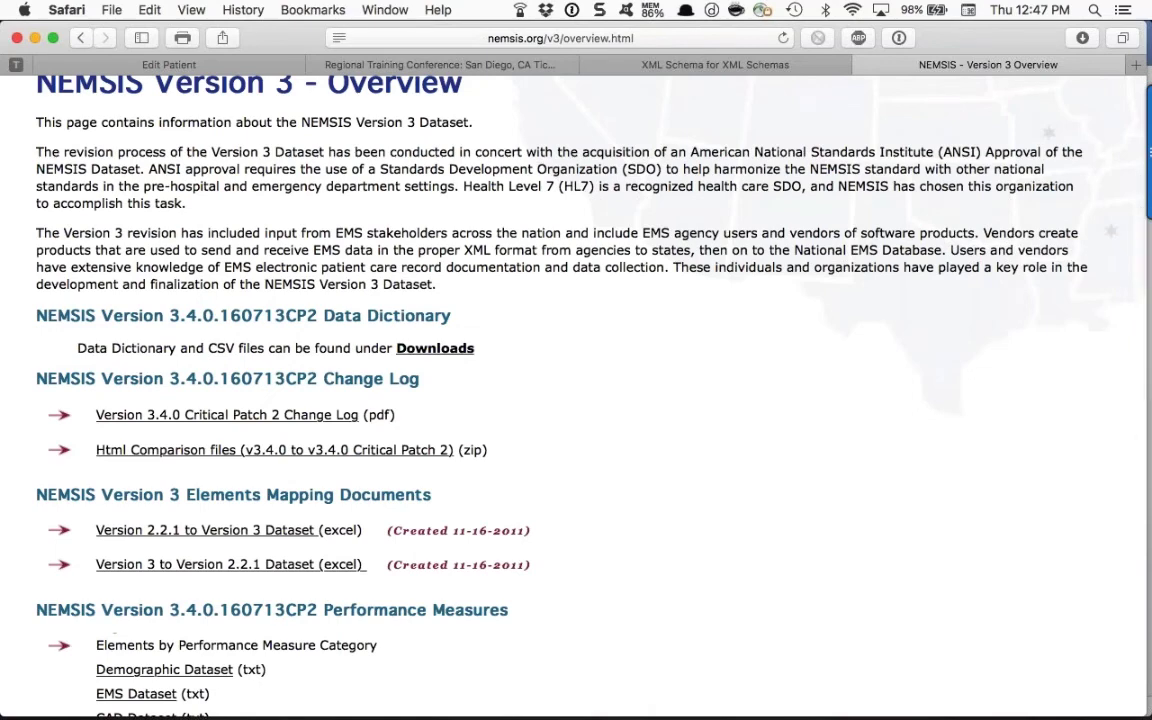
scroll(195, 413, "up", 5)
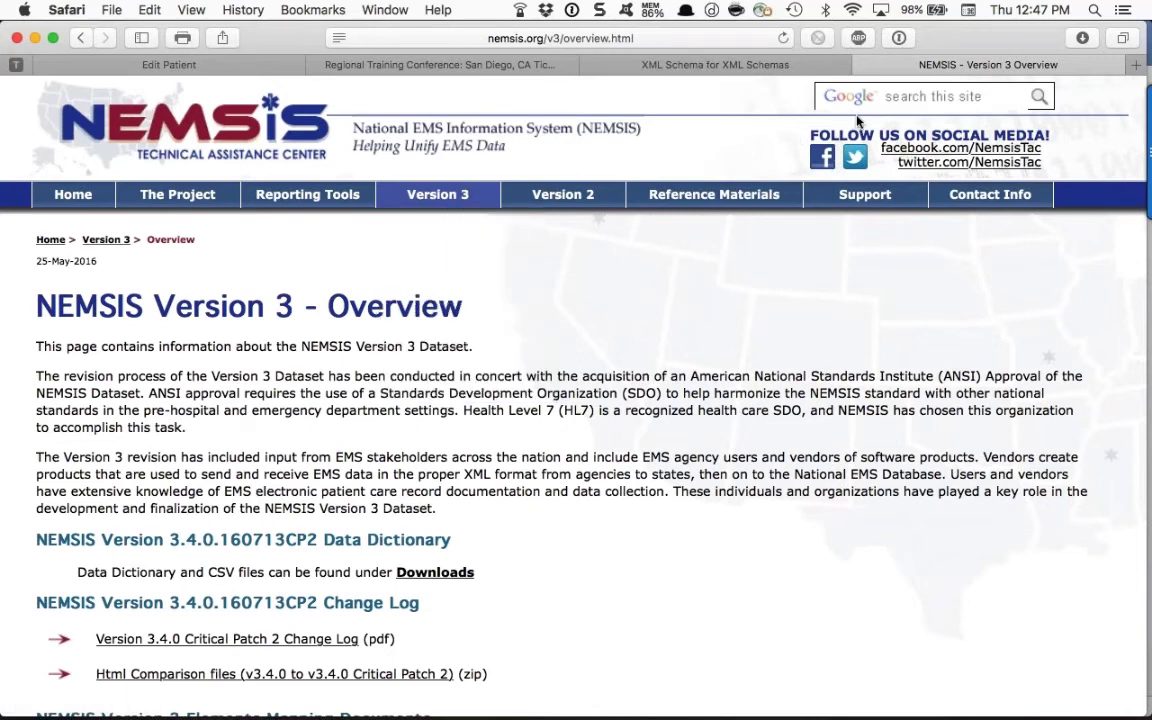
Search the NEMSIS site for "state" and open the State & Territory Information result for Version 2.
left_click(883, 96)
type("state")
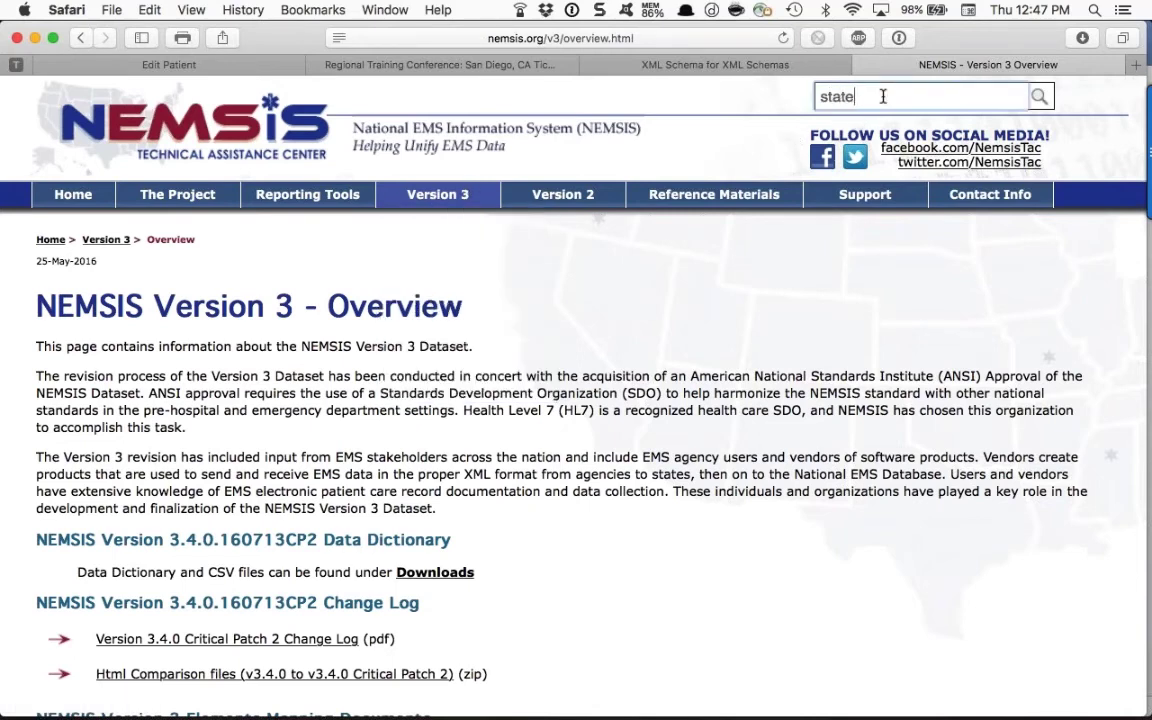
key("Return")
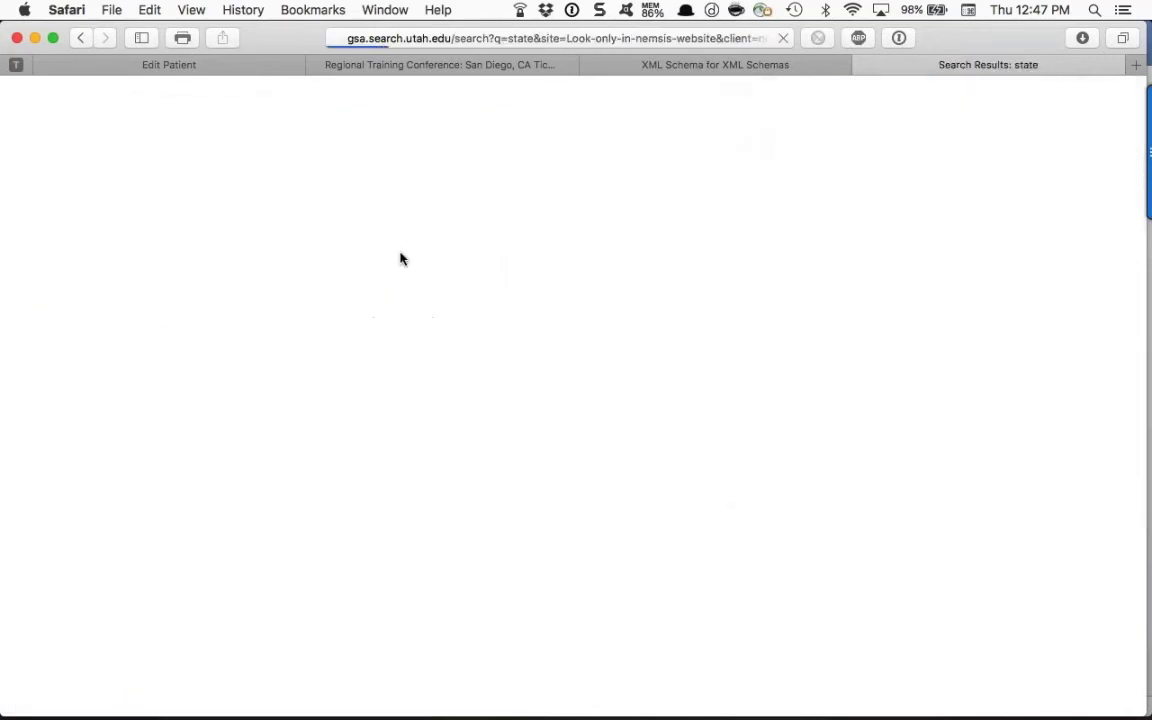
scroll(229, 378, "down", 2)
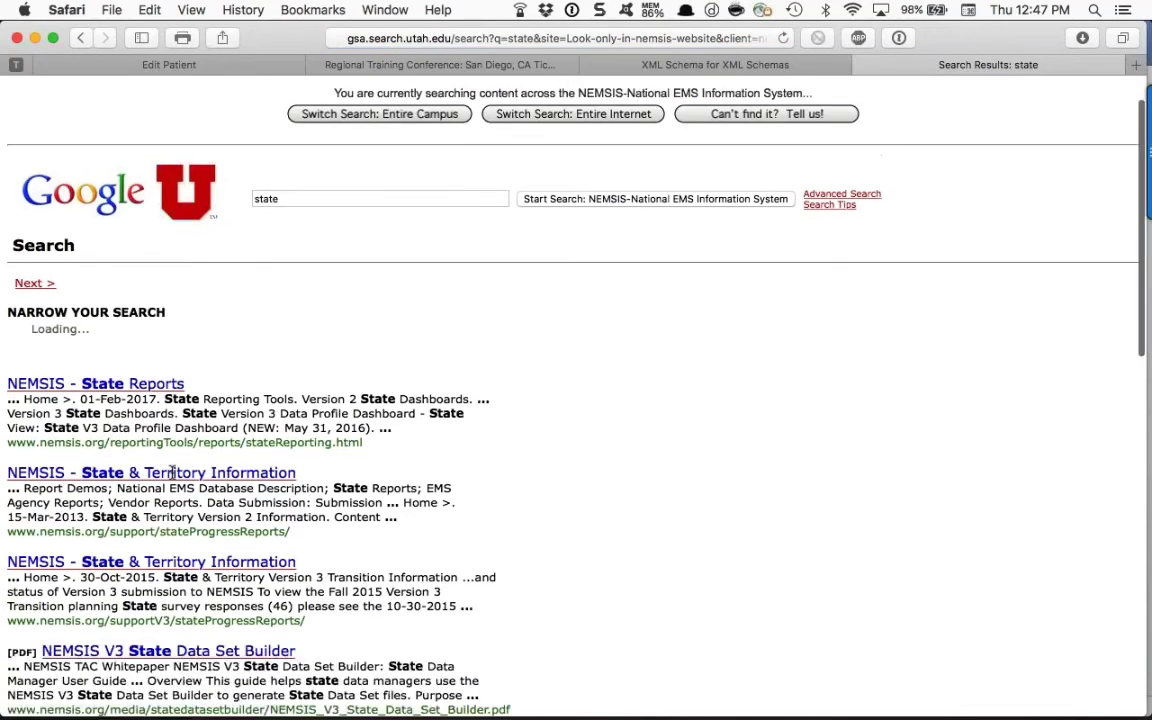
left_click(178, 462)
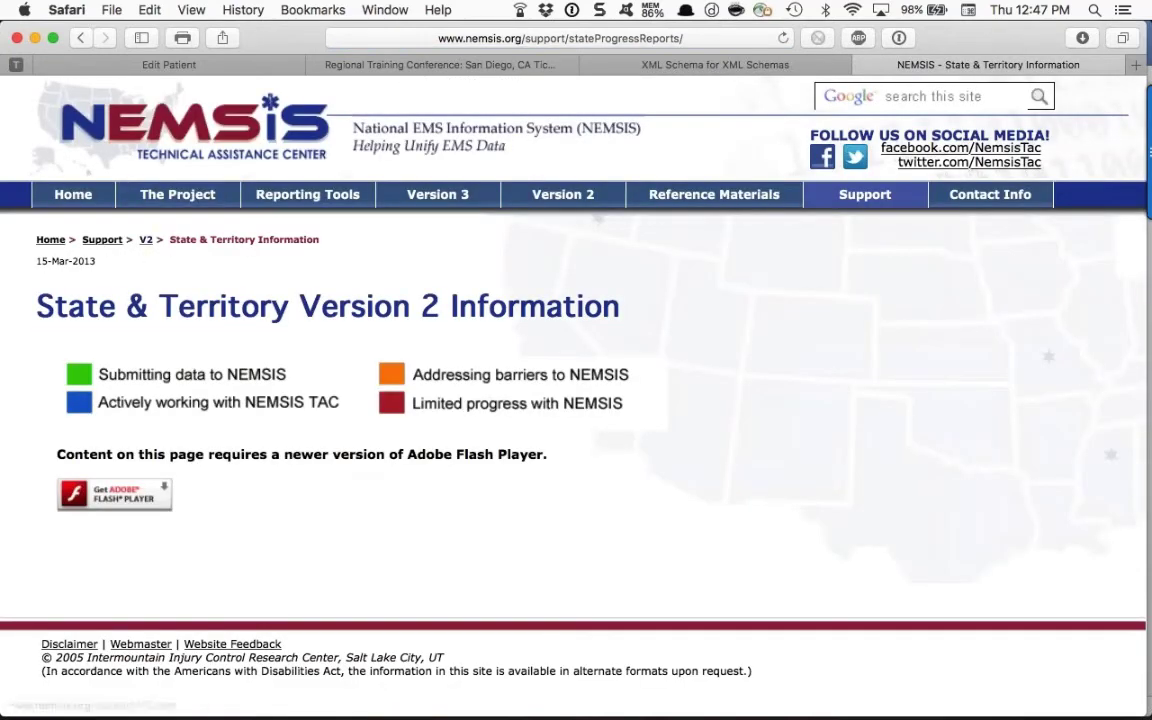
Switch to the V3 State & Territory Information support page and find its list of states.
mouse_move(868, 212)
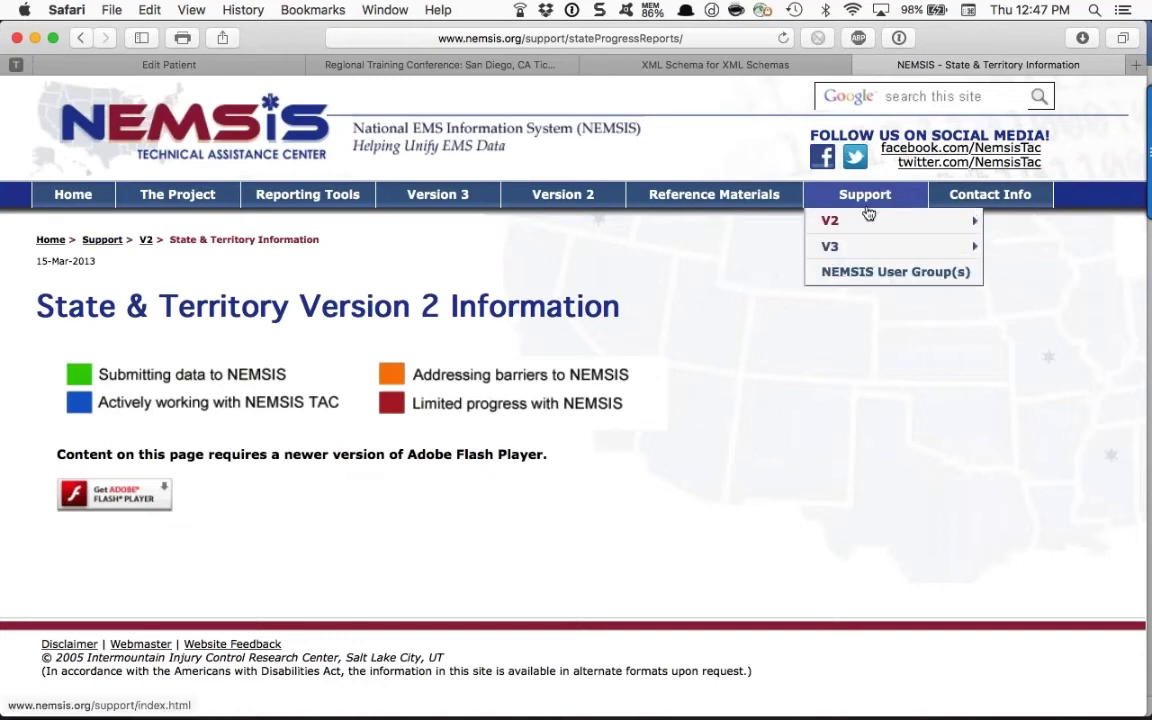
mouse_move(829, 247)
left_click(758, 272)
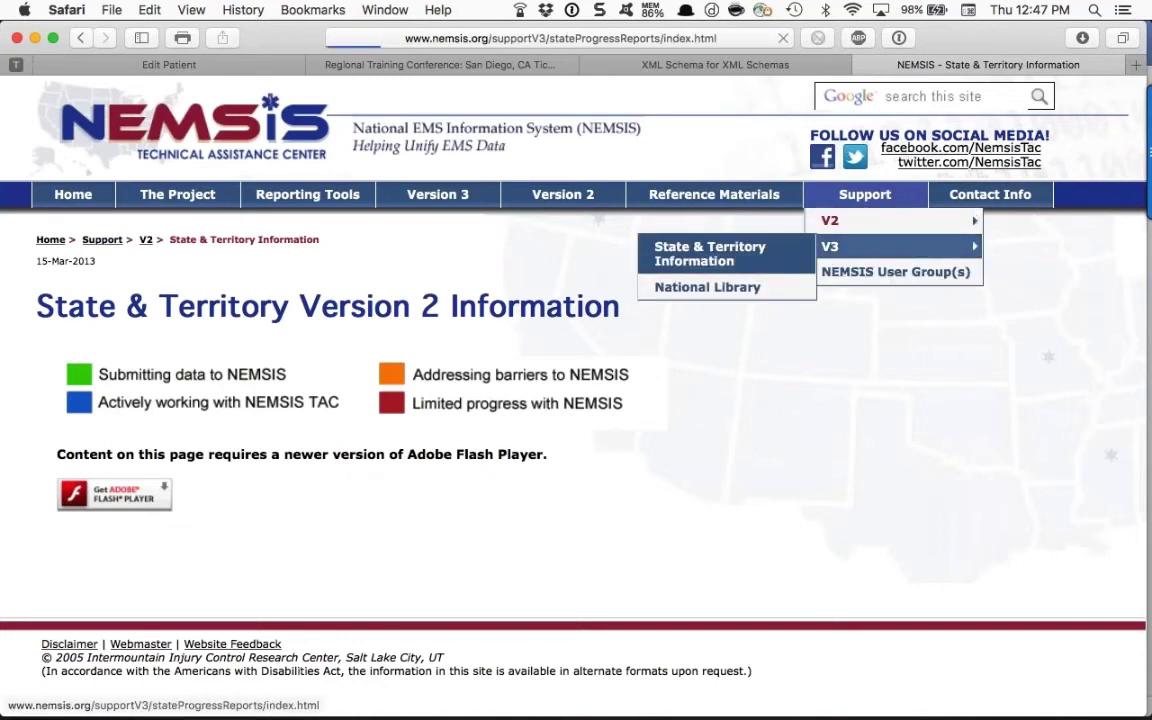
scroll(513, 378, "down", 5)
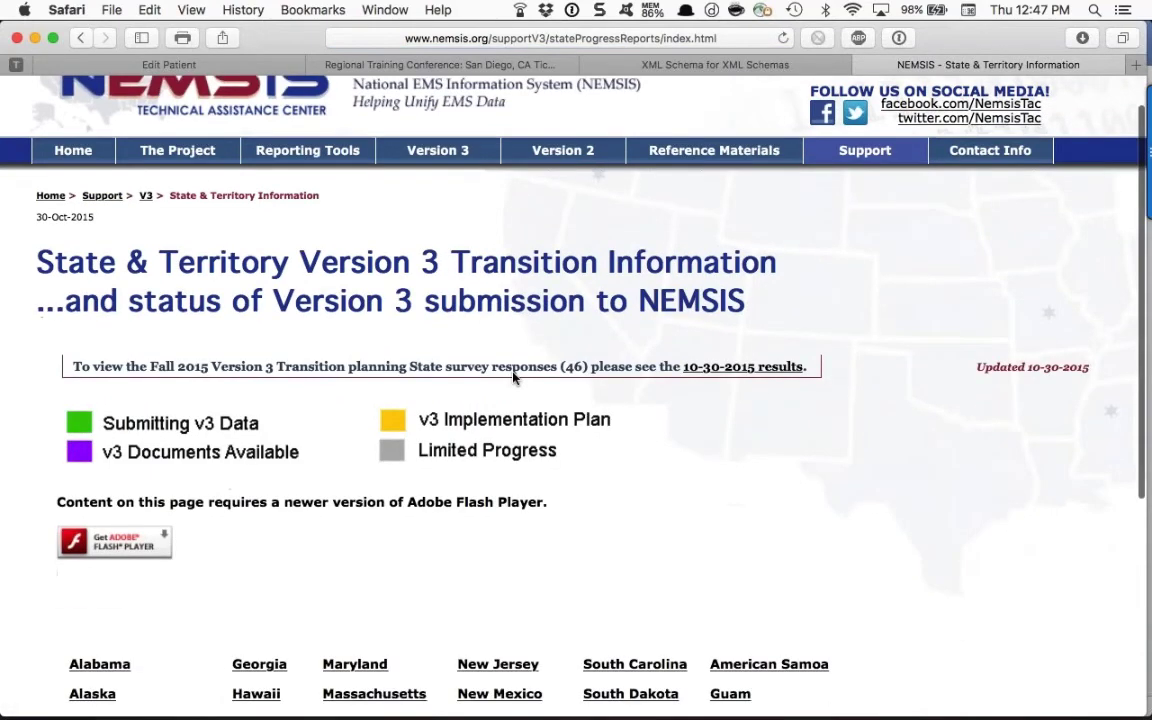
scroll(513, 378, "down", 3)
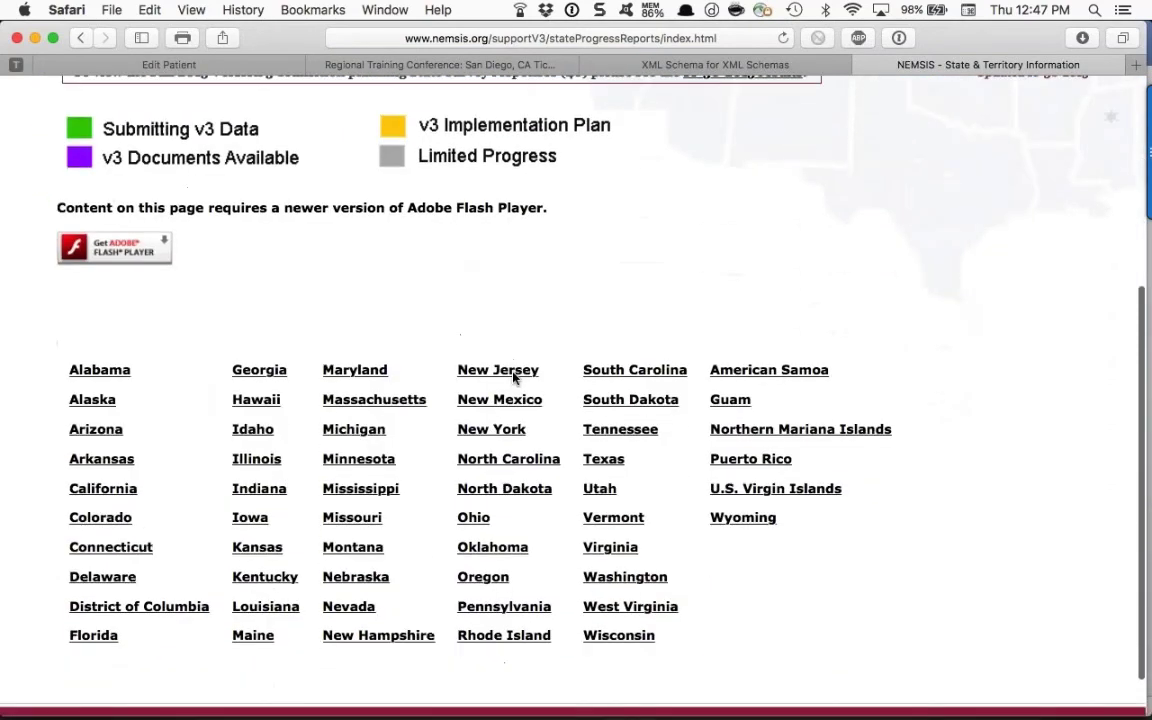
Open Arizona's V3 Progress Report and examine its contact details, data dictionary and resources for NEMSIS version 3.4.0.
left_click(96, 372)
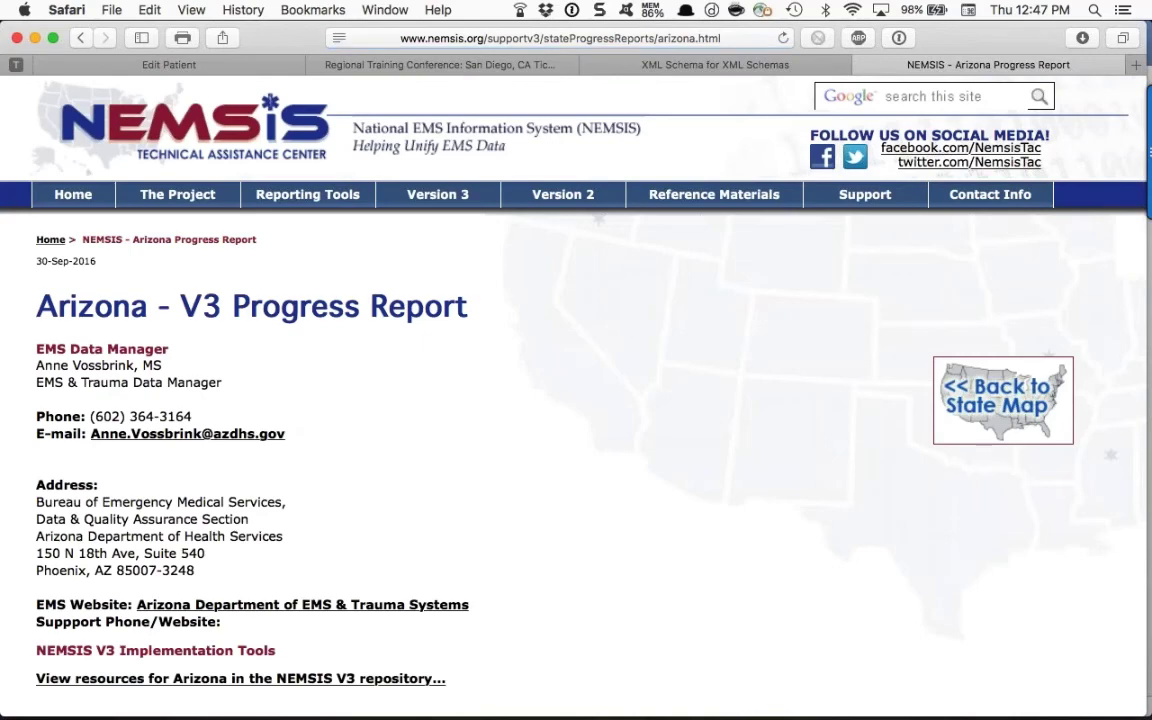
scroll(516, 400, "down", 2)
scroll(516, 400, "down", 2)
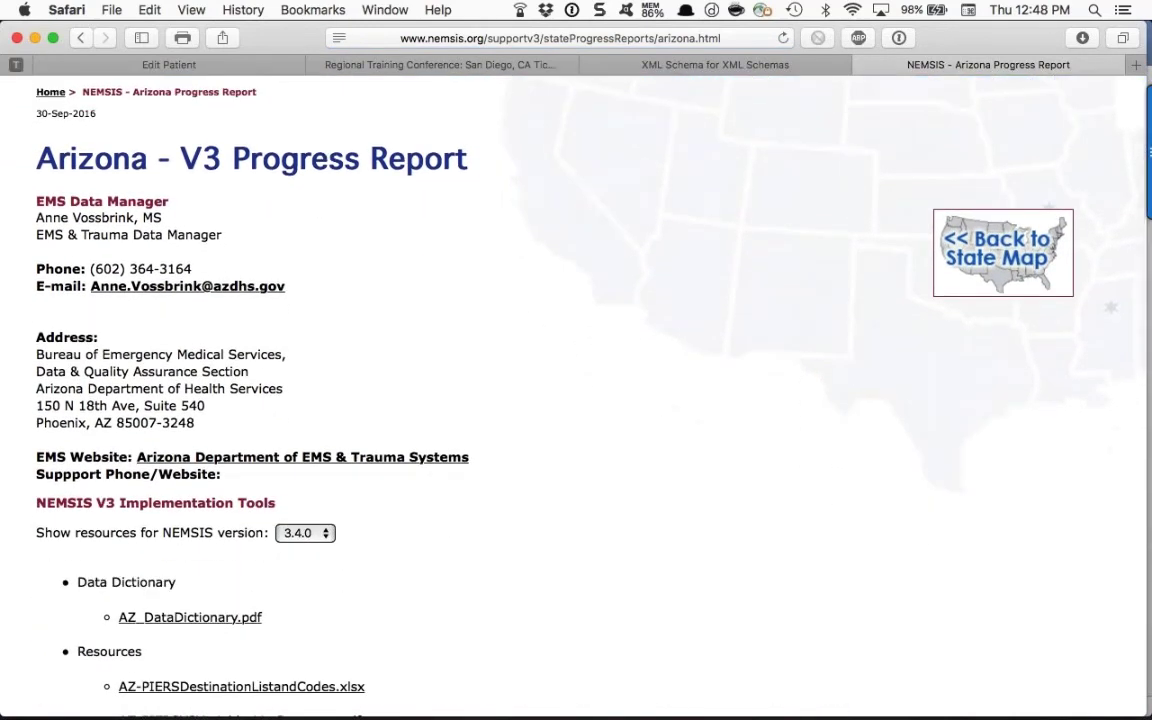
scroll(576, 400, "down", 1)
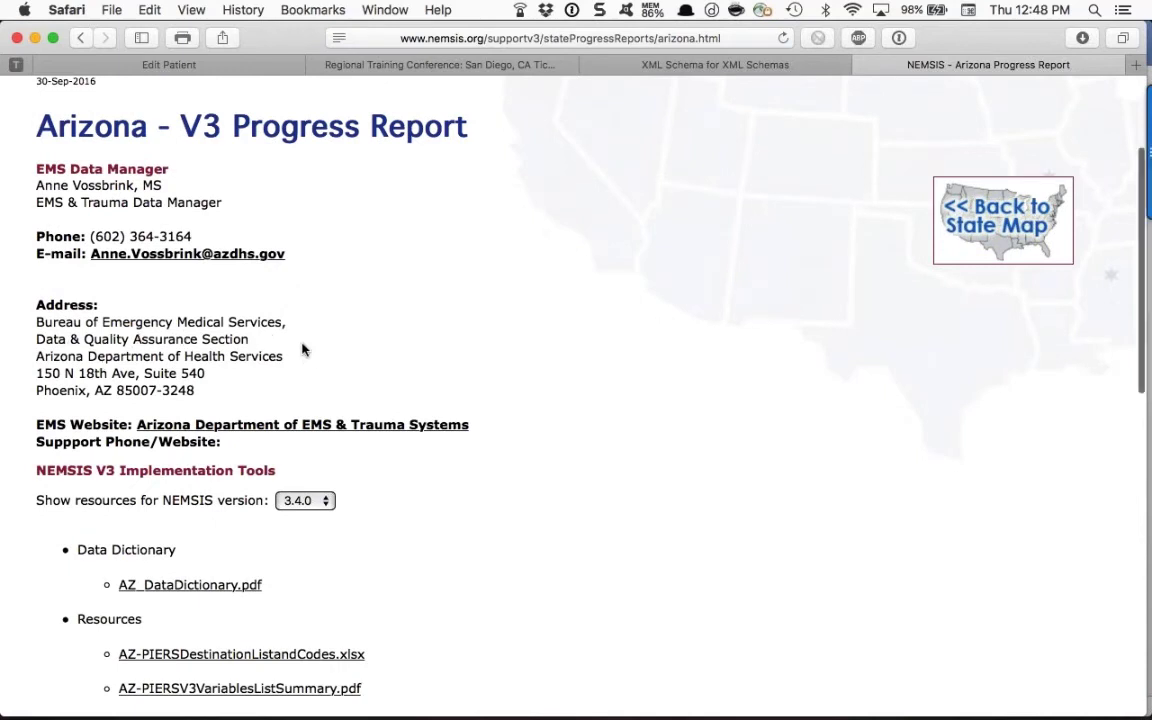
Review Arizona's NEMSIS V3 implementation tools, state implementation timeline and Version 3 national database submission details.
scroll(300, 349, "down", 5)
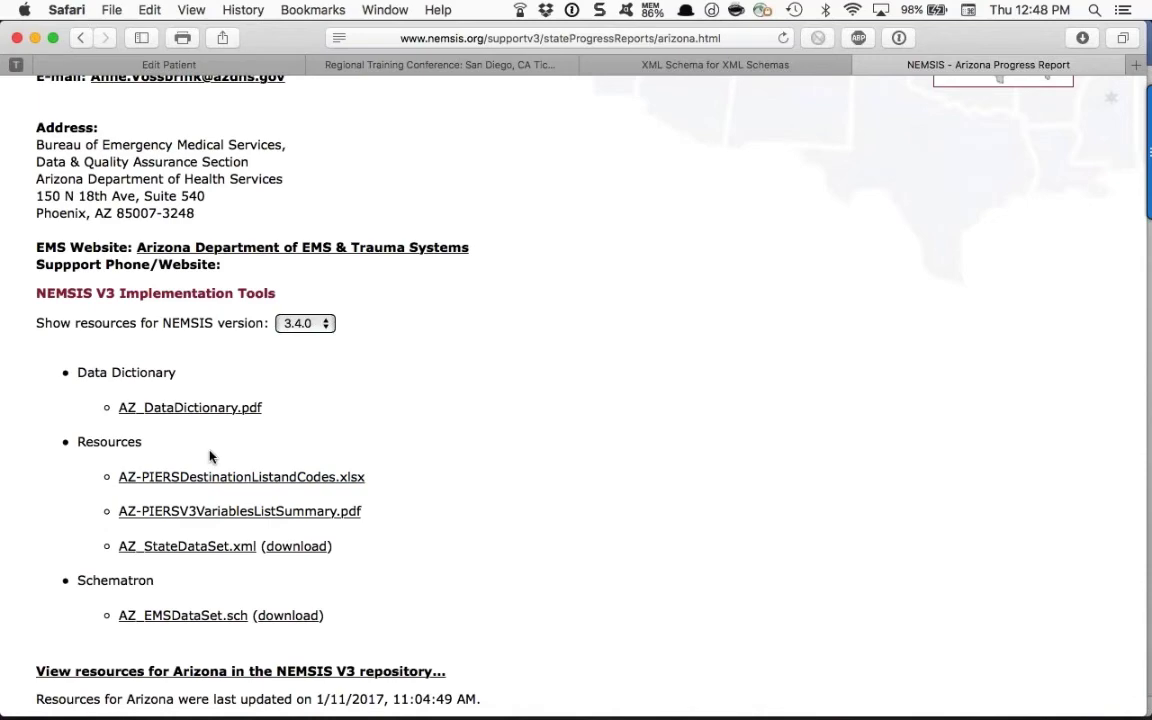
scroll(210, 456, "down", 6)
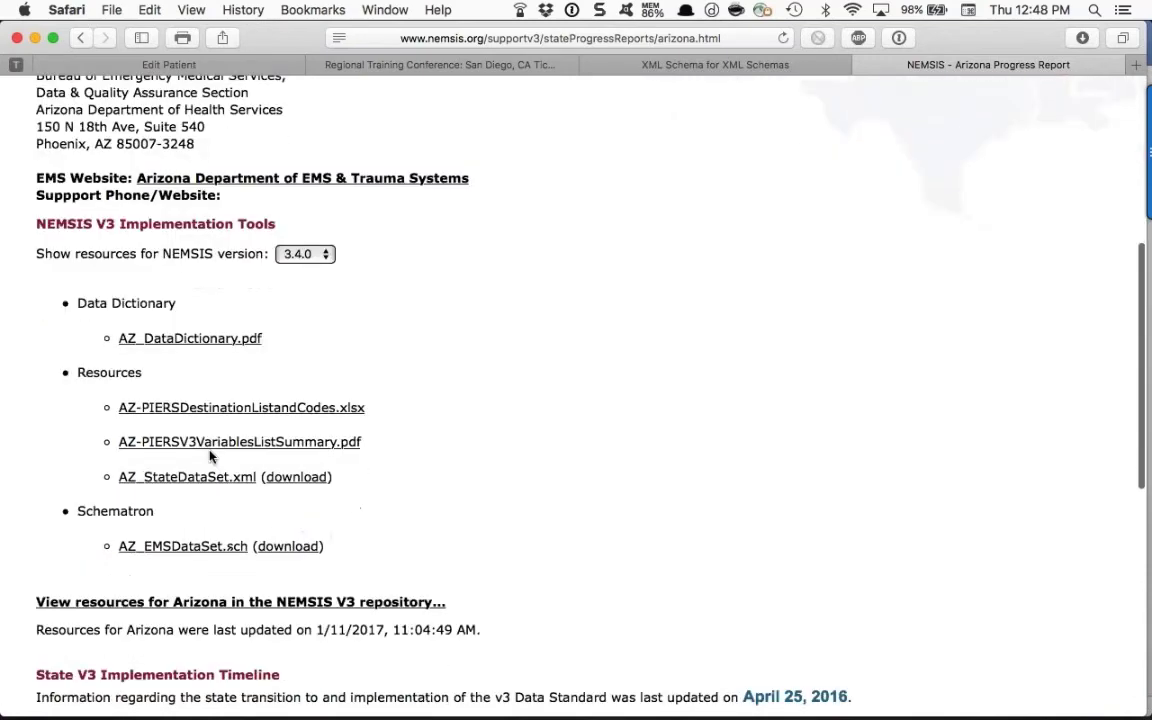
scroll(210, 456, "down", 4)
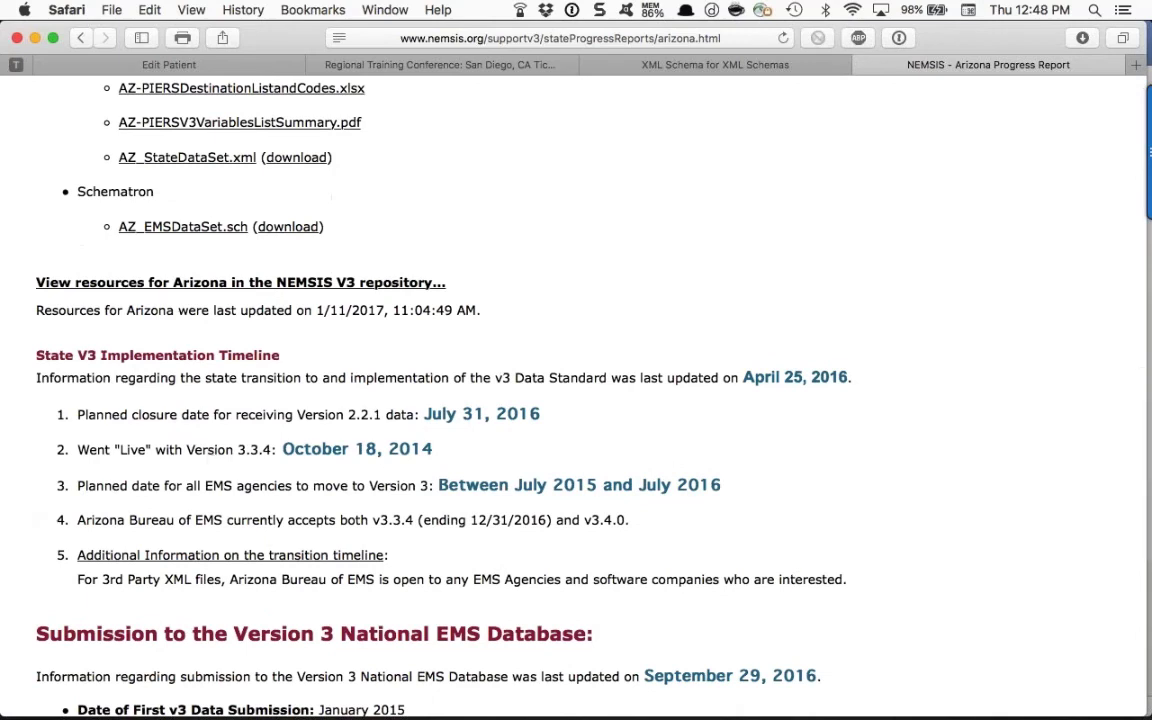
scroll(532, 360, "down", 2)
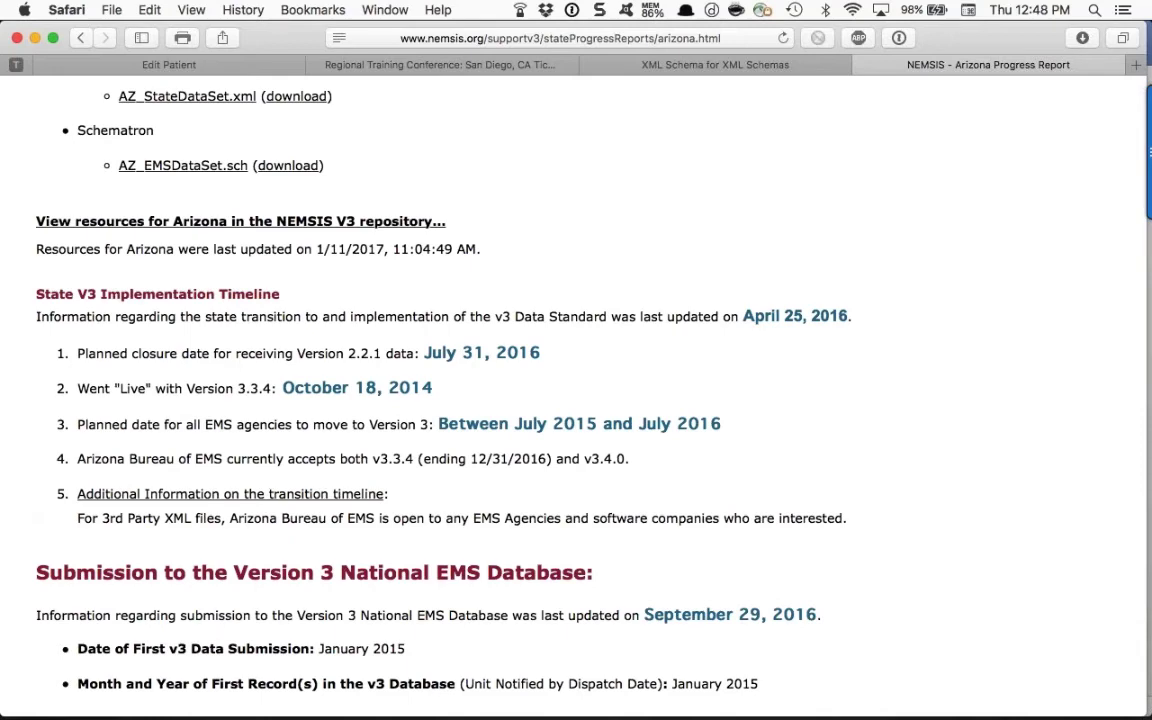
scroll(187, 433, "up", 15)
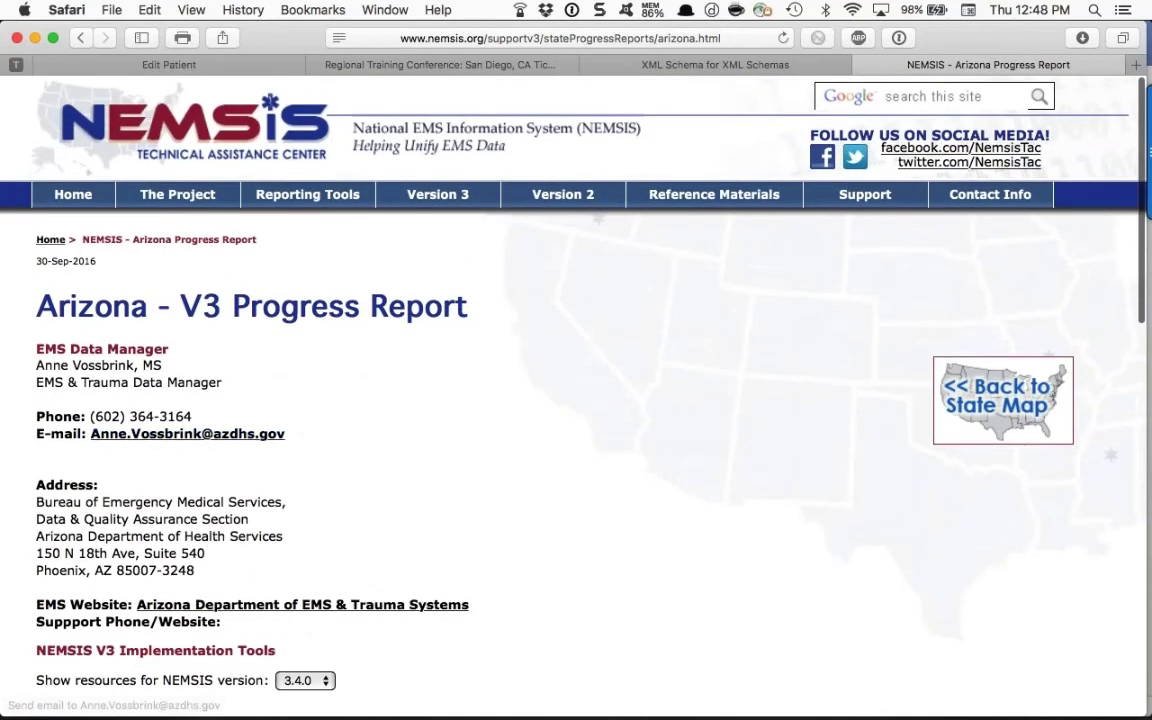
Return to the V3 state map page and allow Flash once for nemsis.org so the map can load.
left_click(1003, 400)
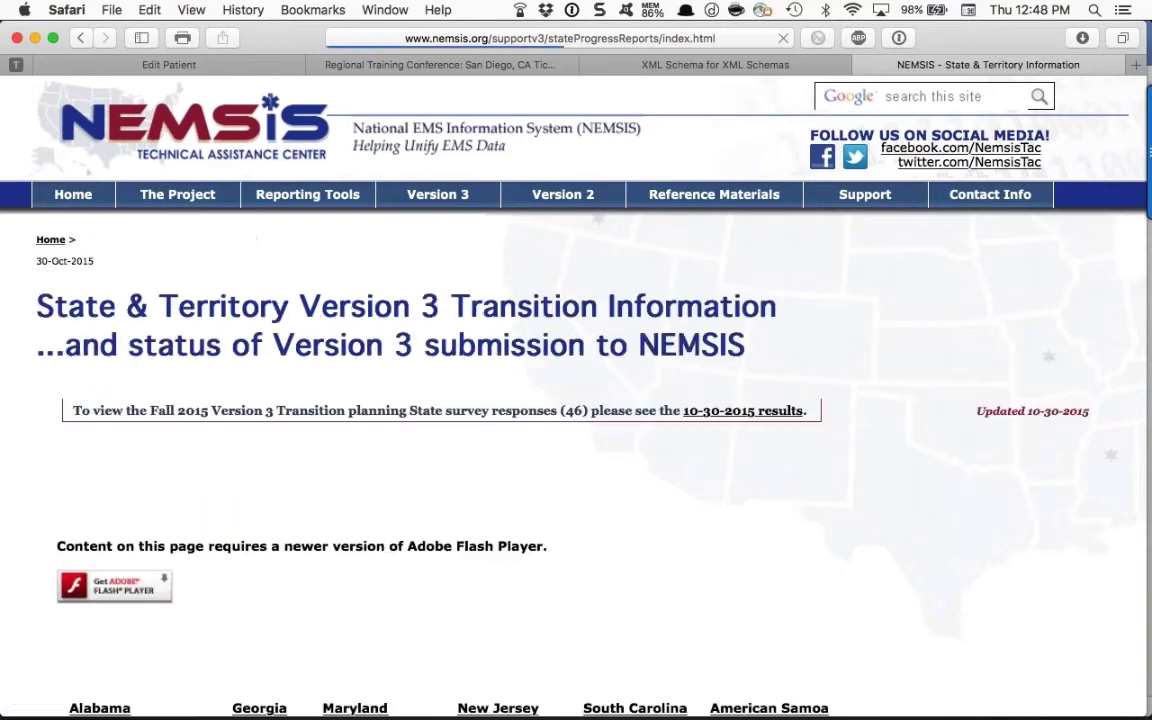
scroll(936, 386, "down", 2)
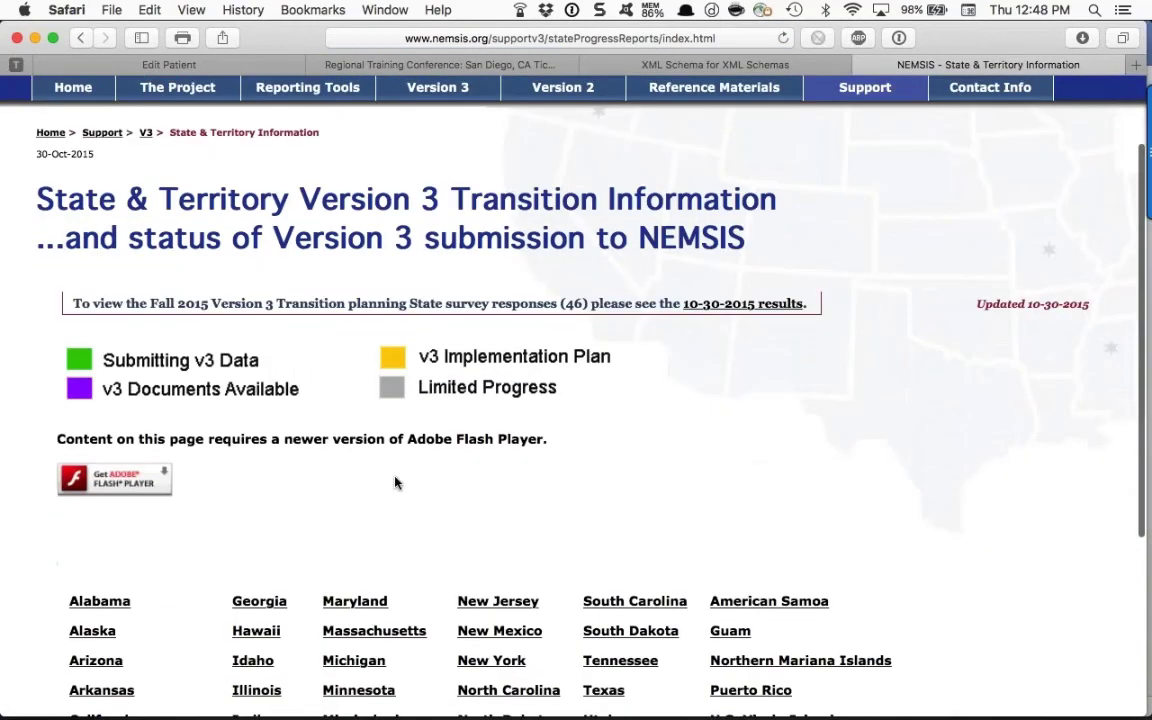
left_click(115, 479)
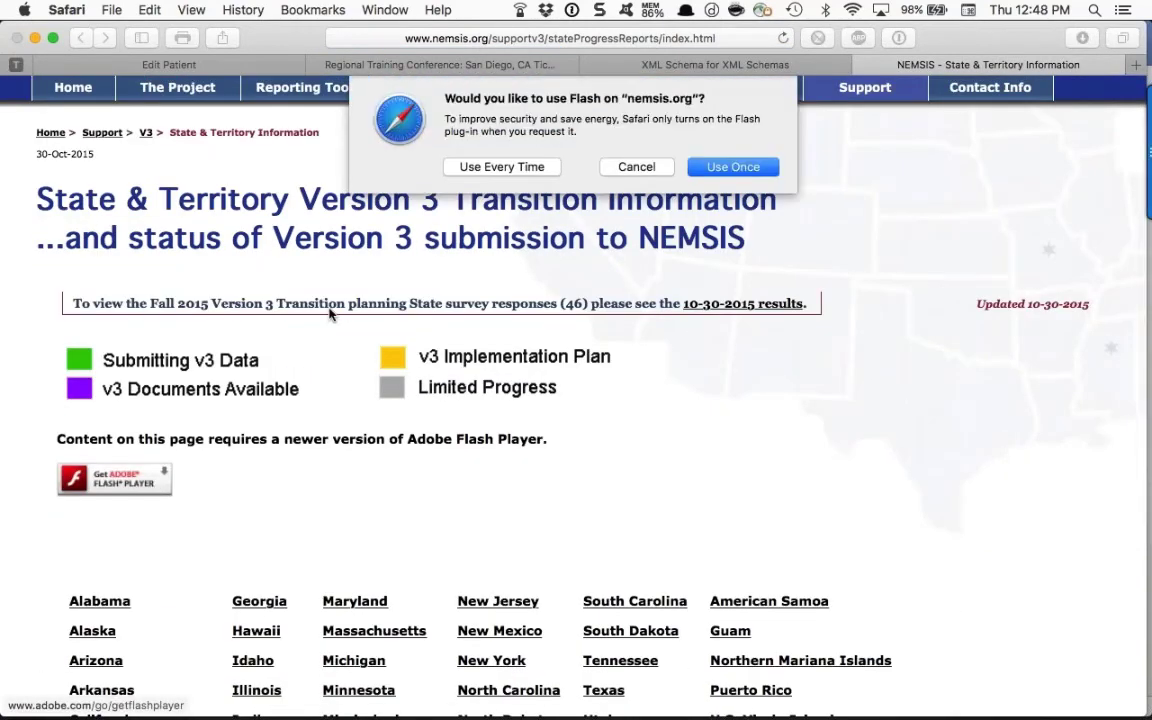
left_click(731, 167)
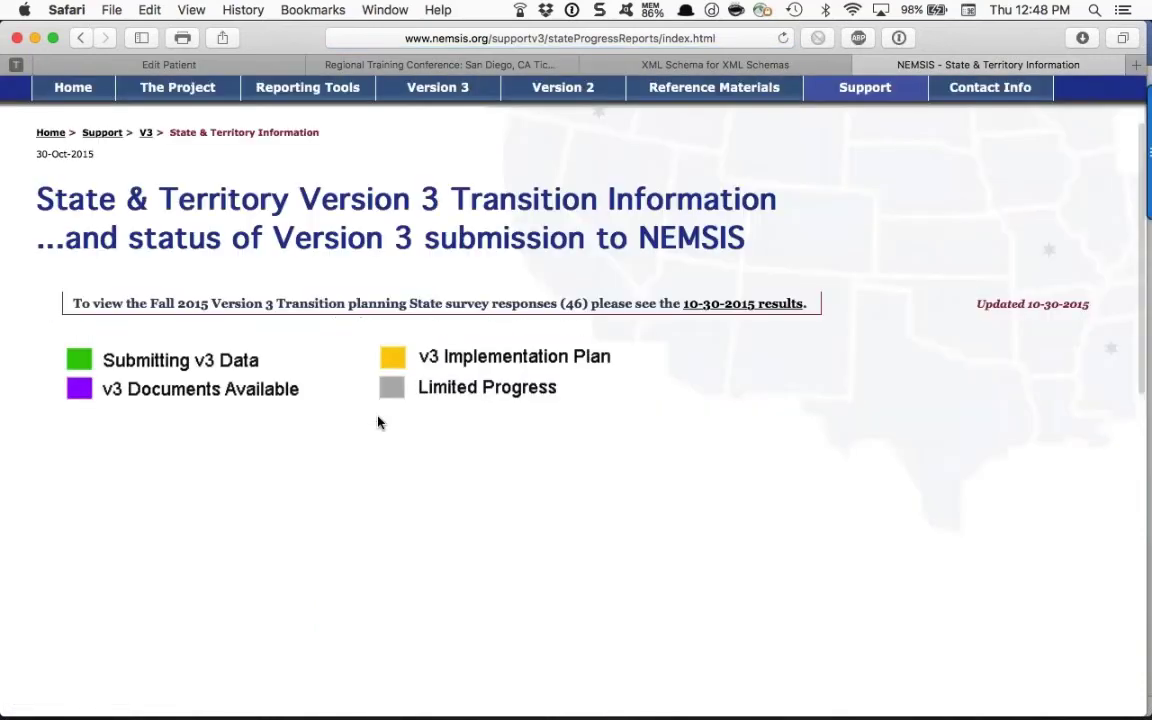
Examine the color-coded map and its legend for each state's and territory's Version 3 transition status.
scroll(380, 420, "down", 4)
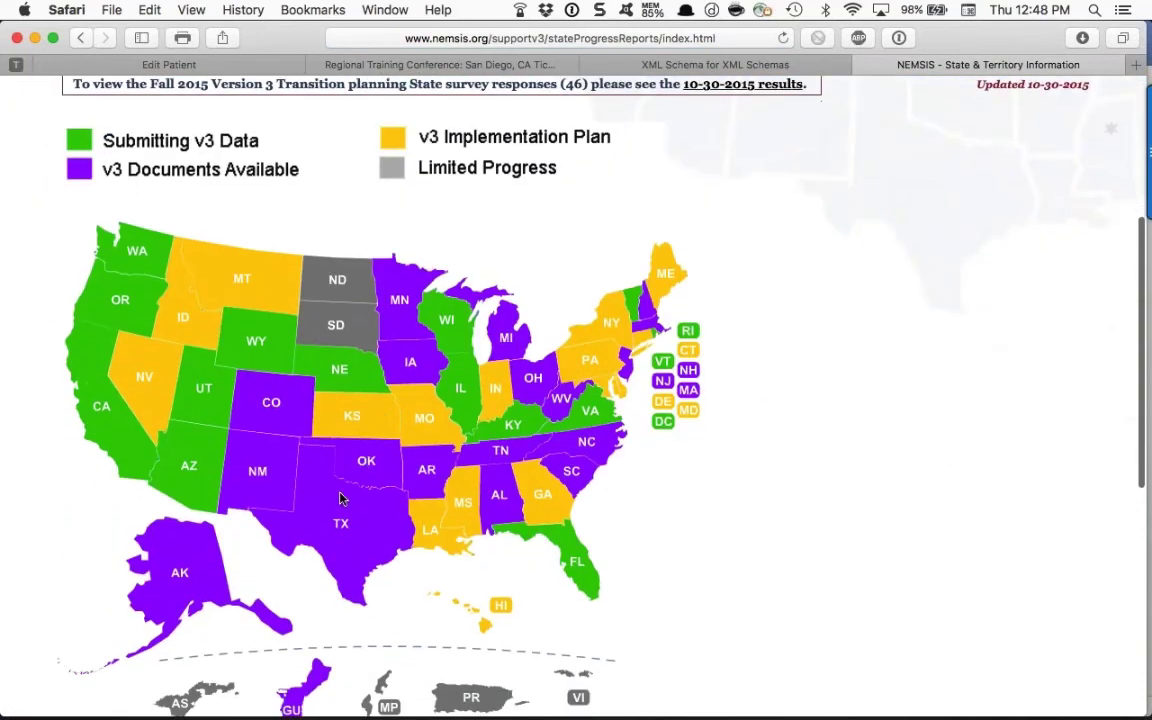
scroll(340, 498, "down", 2)
scroll(373, 476, "up", 3)
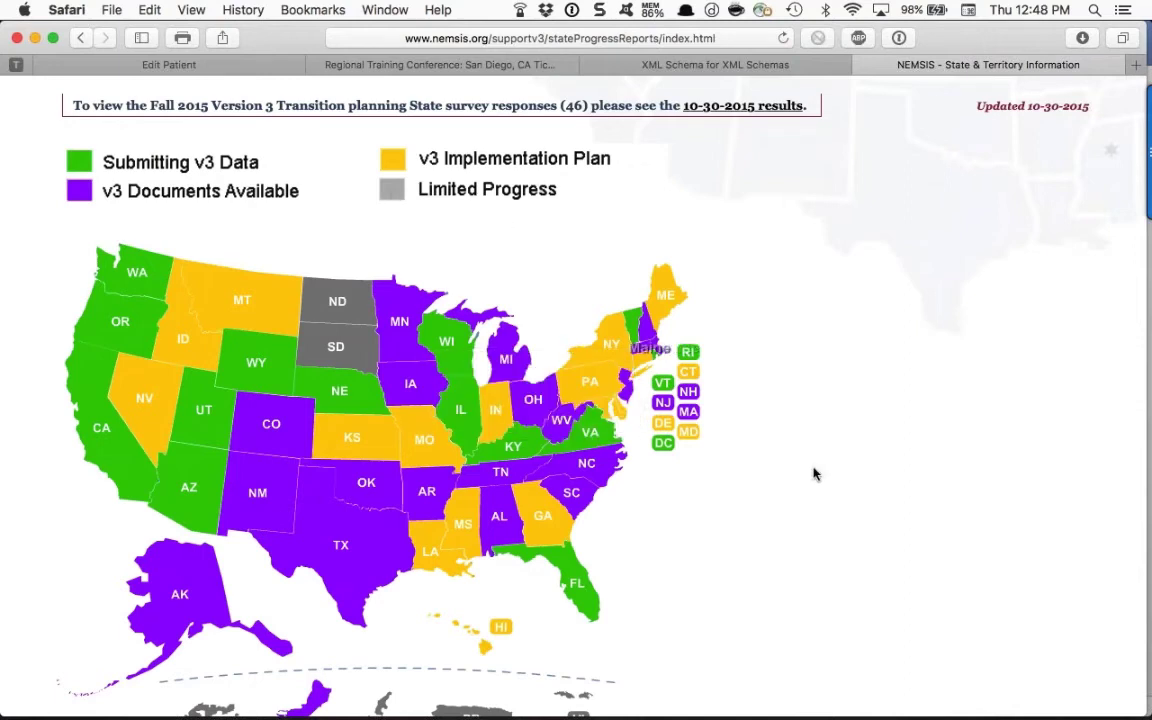
scroll(760, 470, "down", 2)
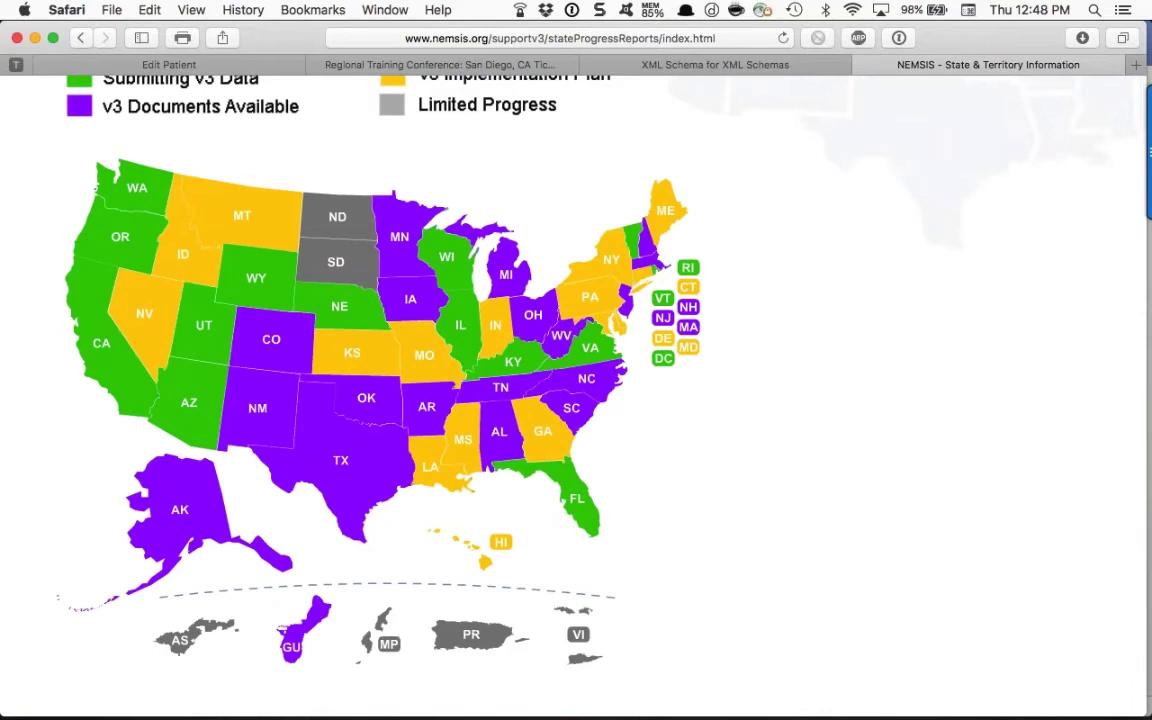
scroll(731, 528, "down", 2)
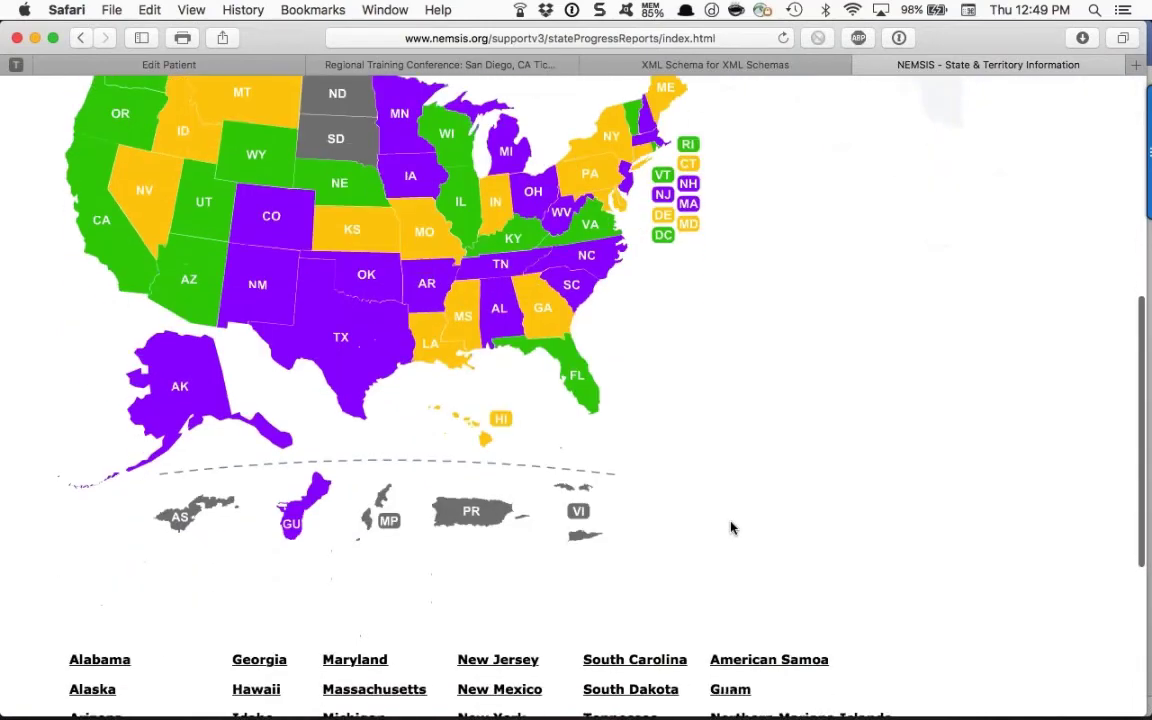
scroll(731, 528, "up", 5)
scroll(731, 528, "up", 3)
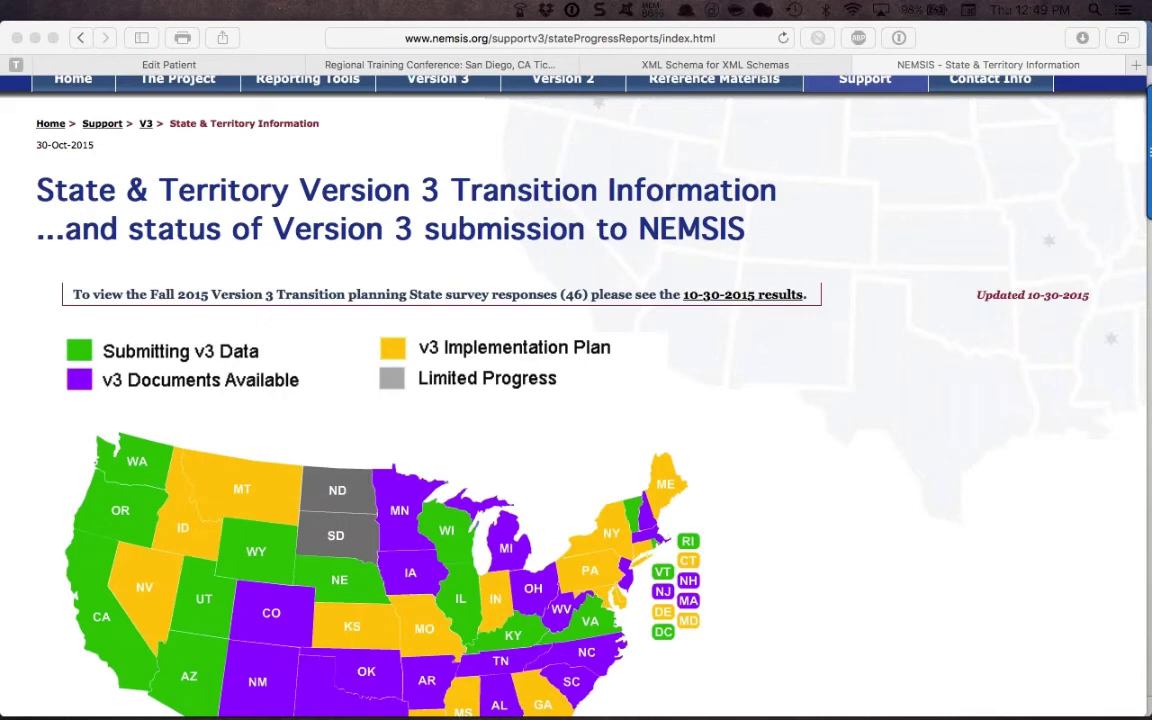
mouse_move(535, 705)
scroll(741, 349, "up", 3)
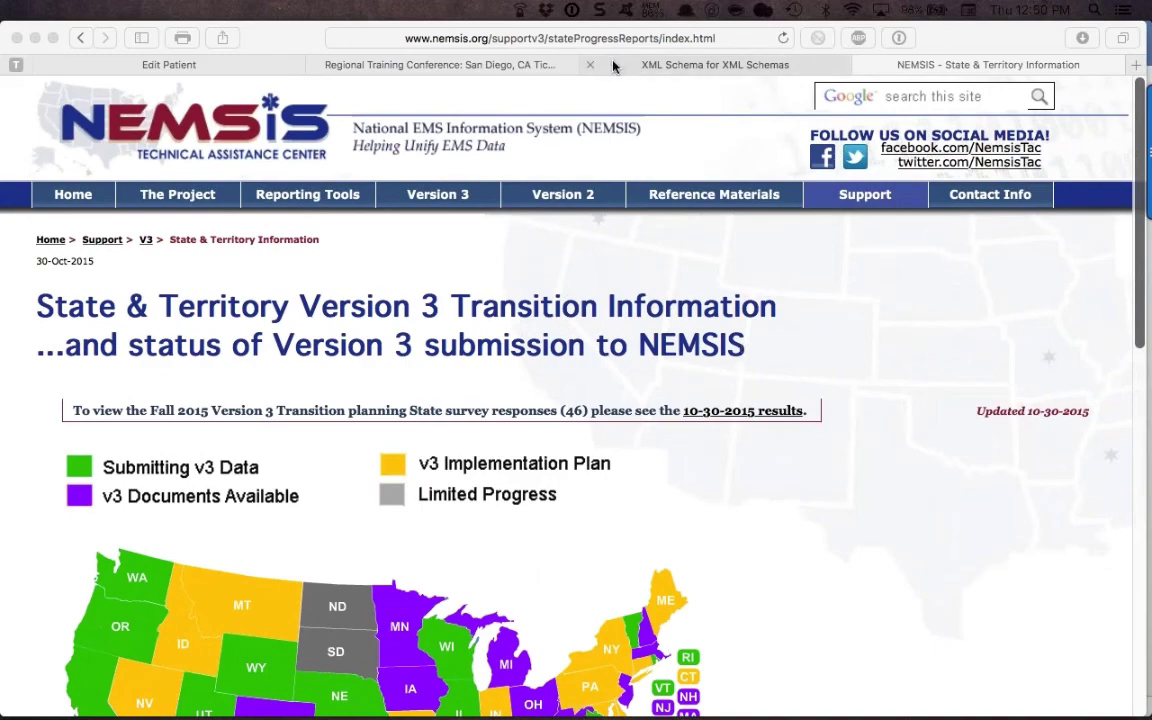
Switch back to the patient care report and open the incident's basic information at its Location section.
left_click(613, 65)
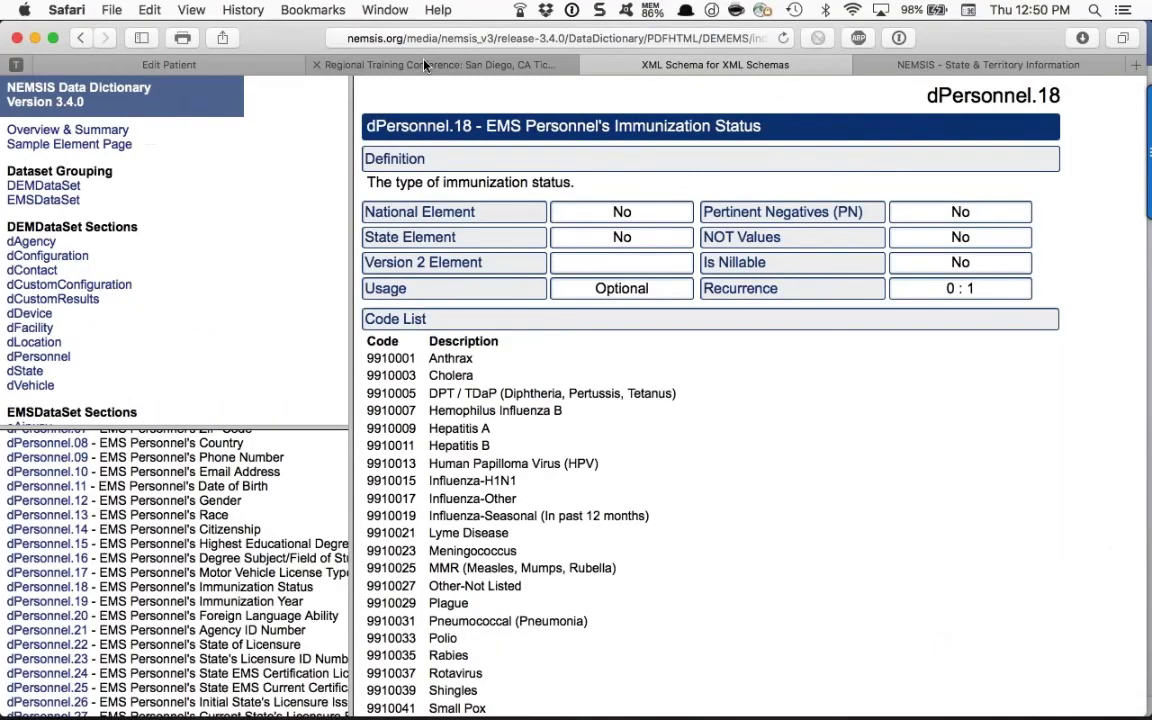
left_click(271, 67)
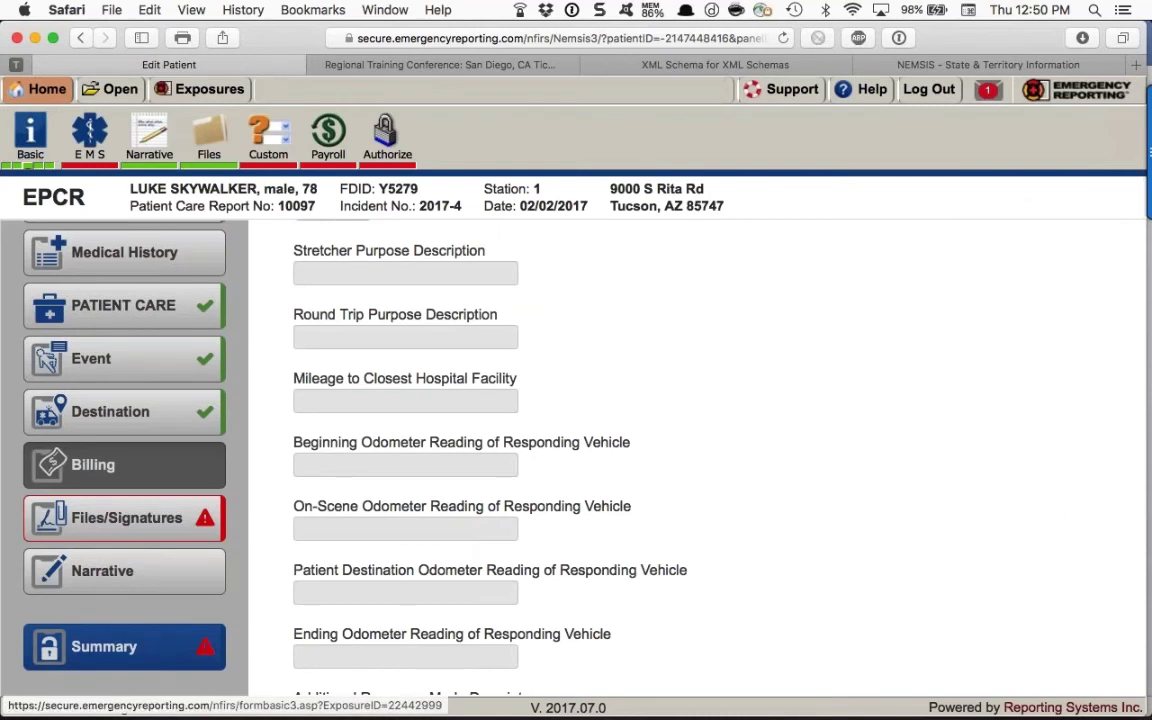
left_click(30, 138)
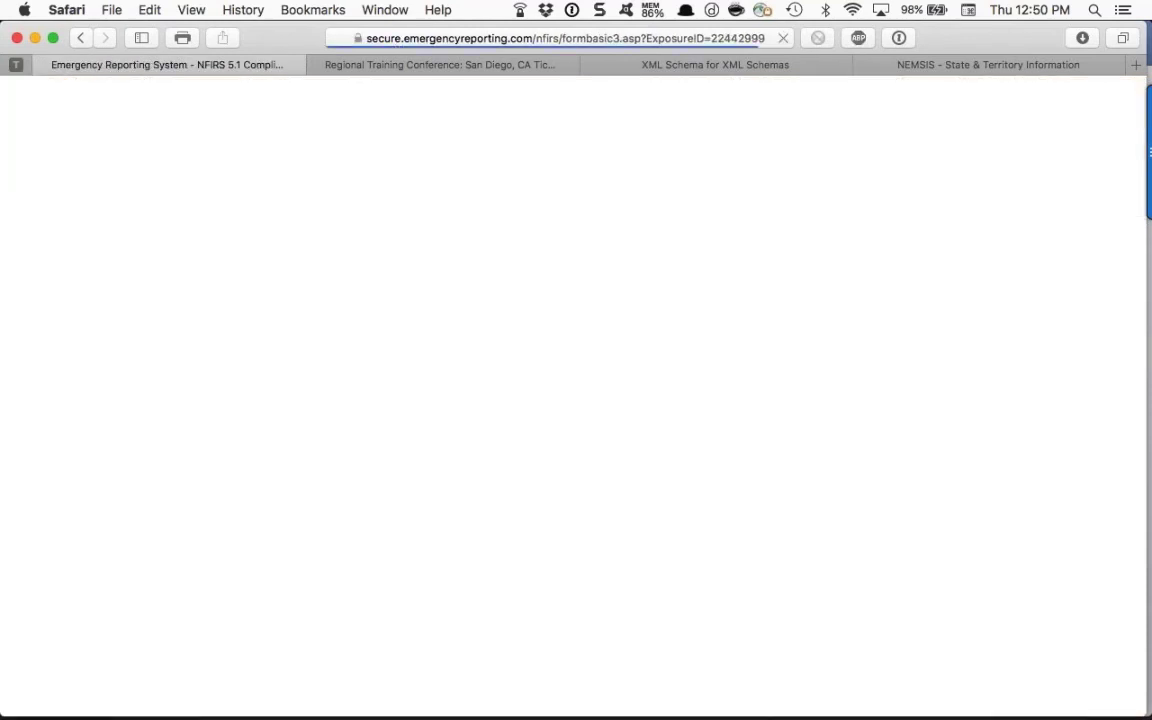
scroll(576, 400, "down", 3)
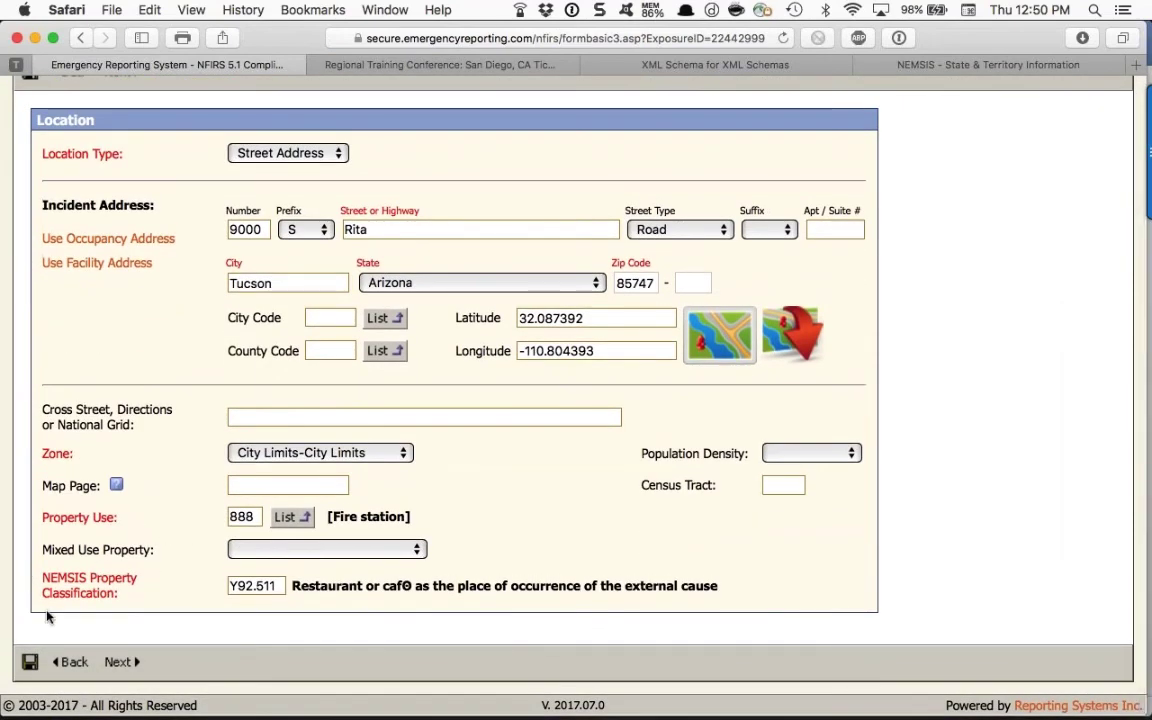
Clear the incident location's NEMSIS Property Classification code and save the page.
double_click(256, 586)
key("BackSpace")
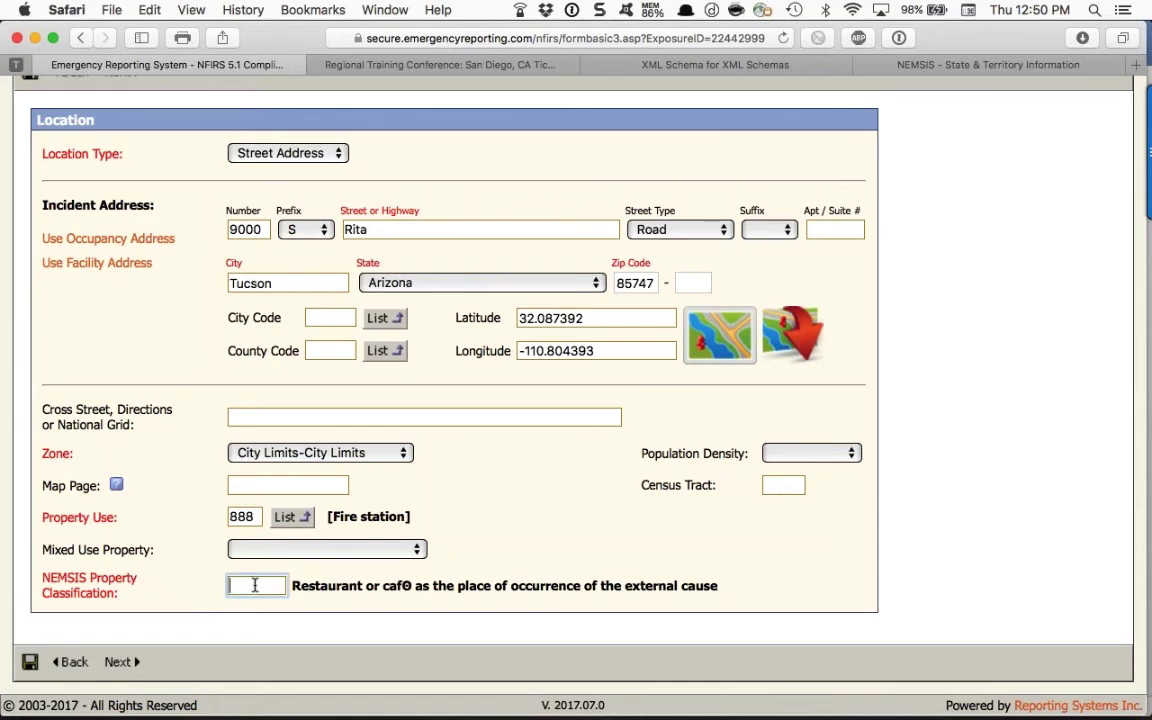
key("Tab")
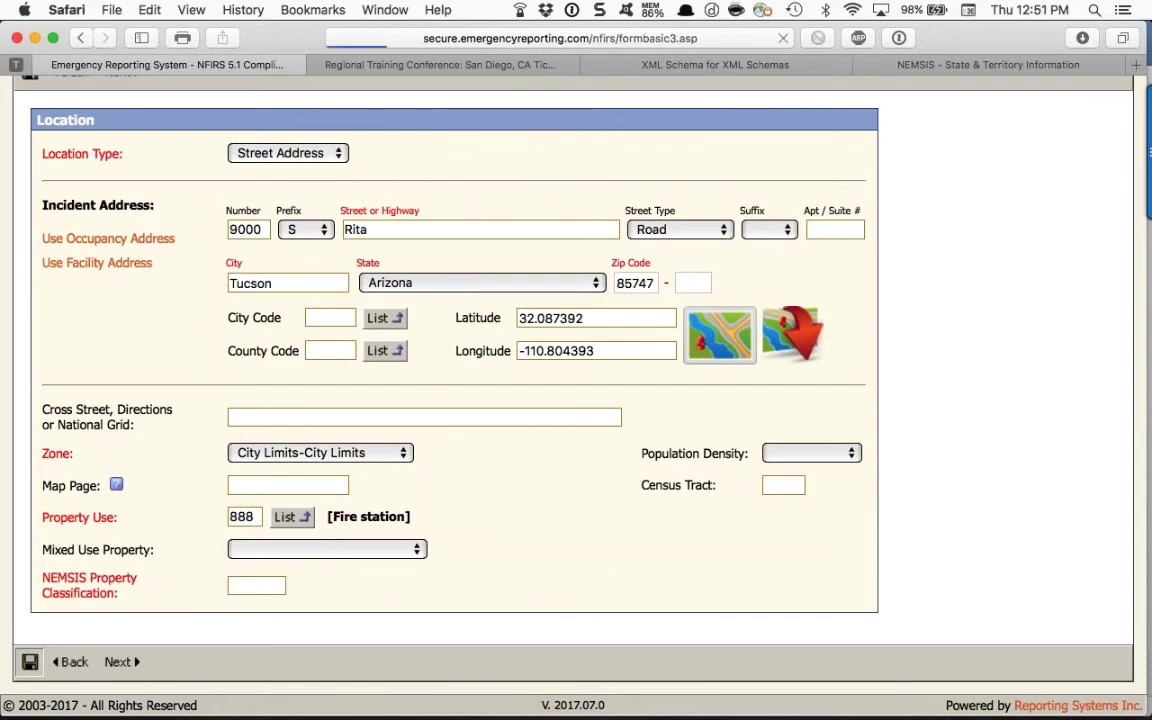
scroll(185, 527, "down", 5)
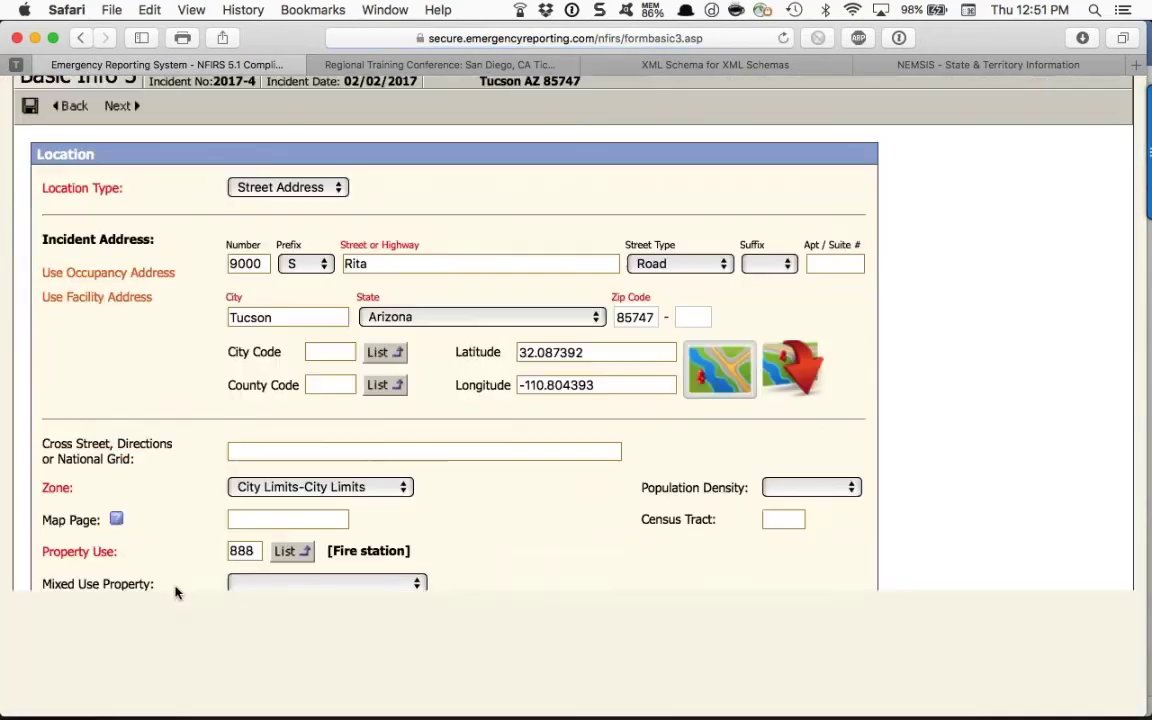
Try looking up a NEMSIS Property Classification code with the number 45.
mouse_move(390, 712)
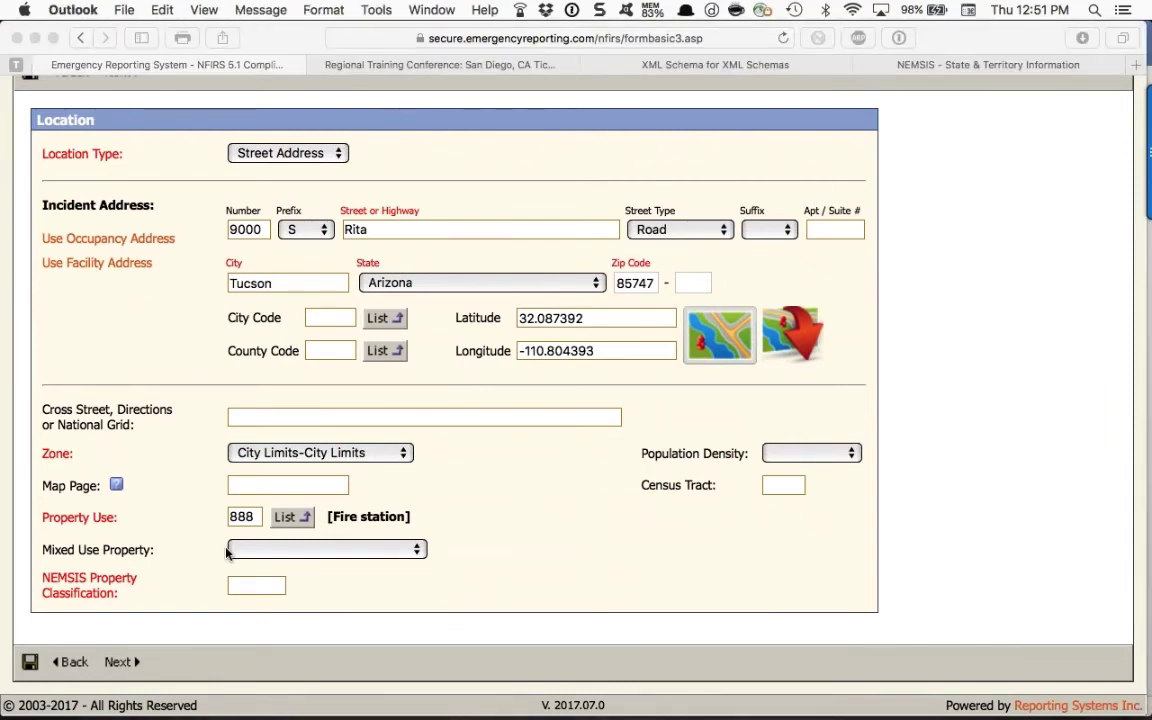
left_click(257, 595)
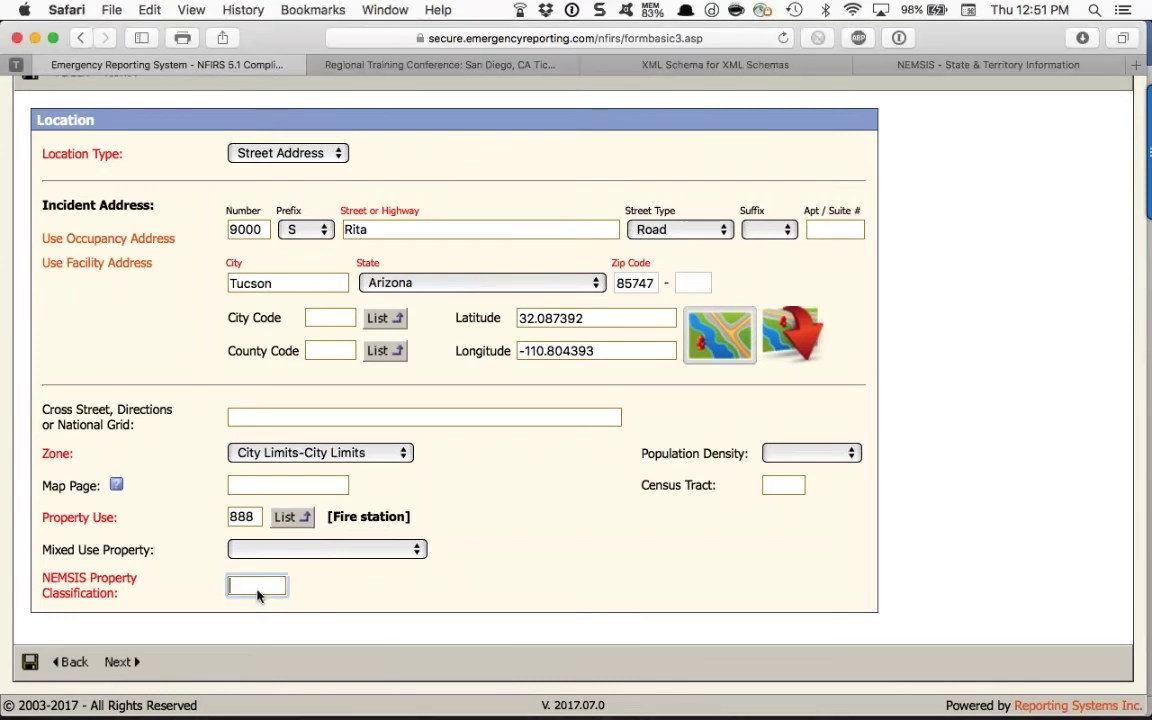
type("45")
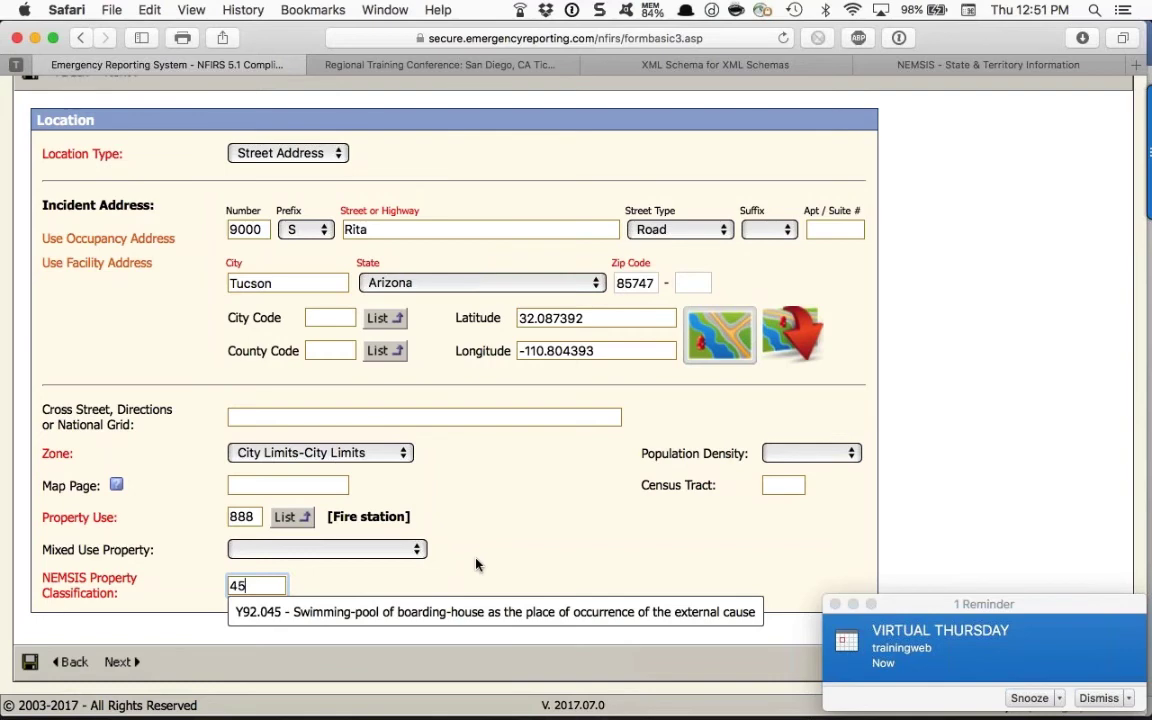
key("super+l")
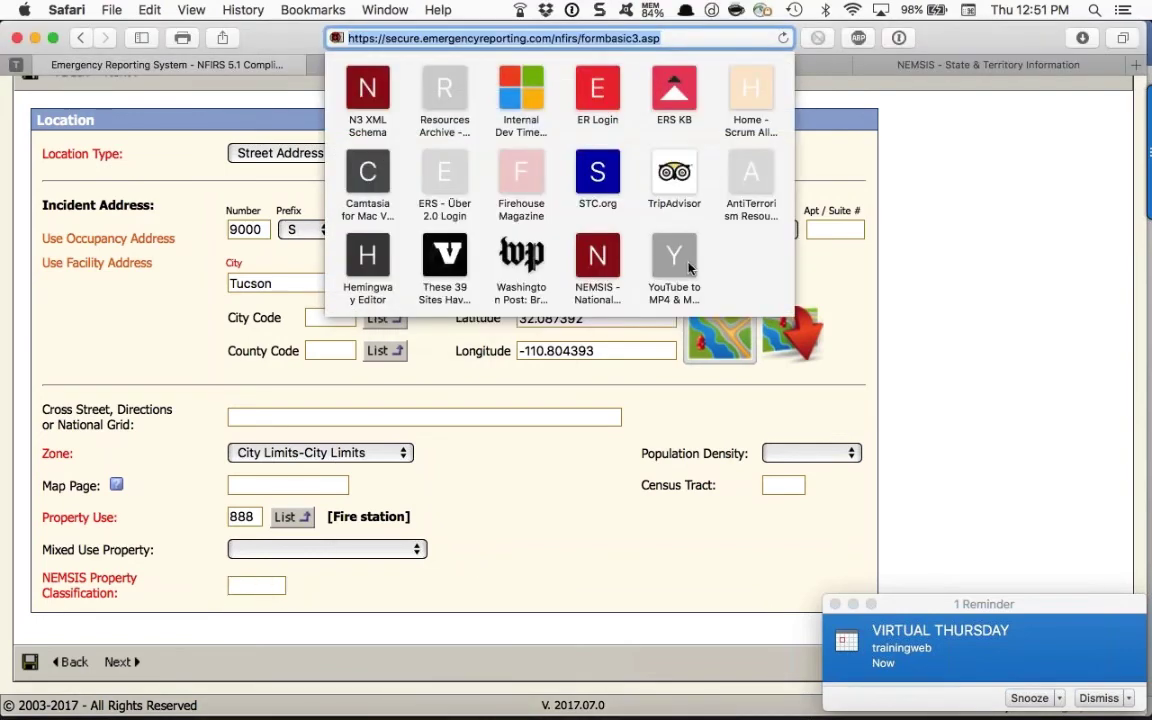
left_click(514, 455)
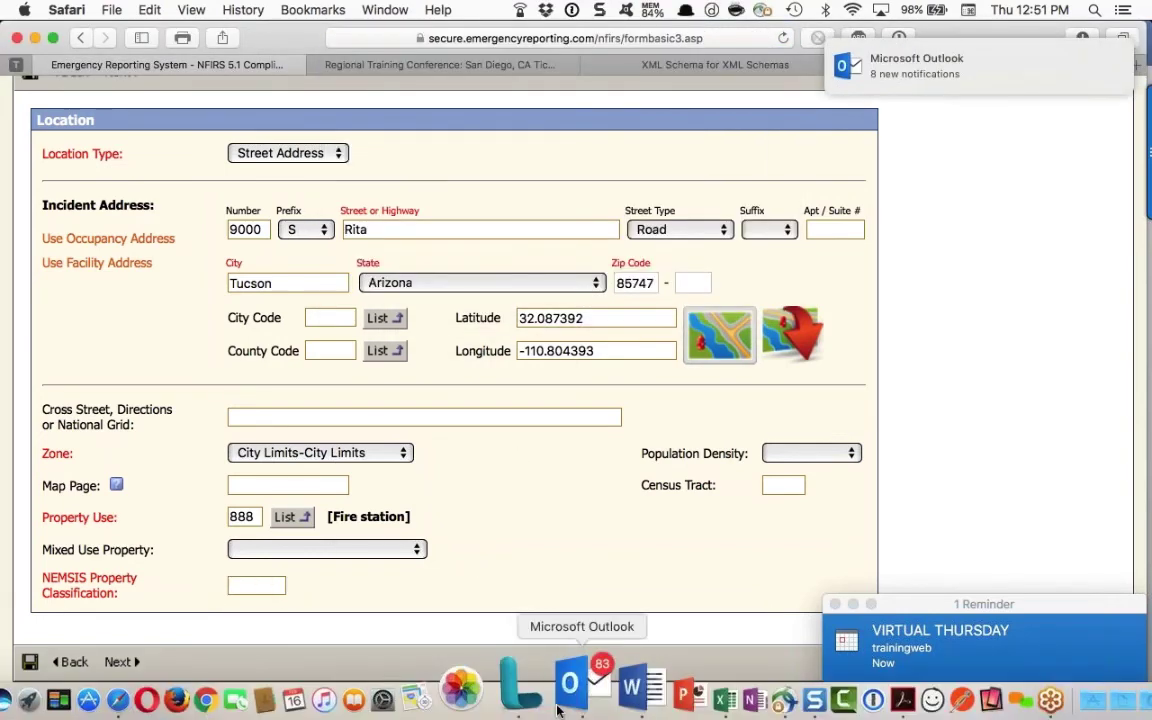
left_click(558, 708)
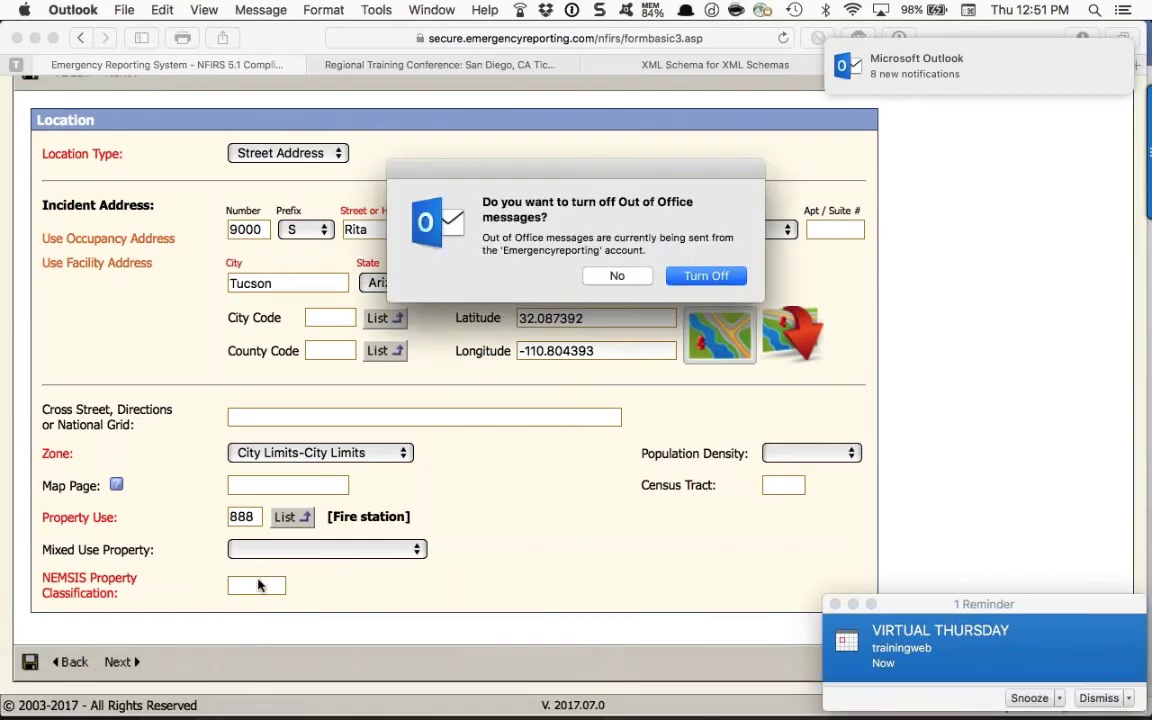
left_click(257, 585)
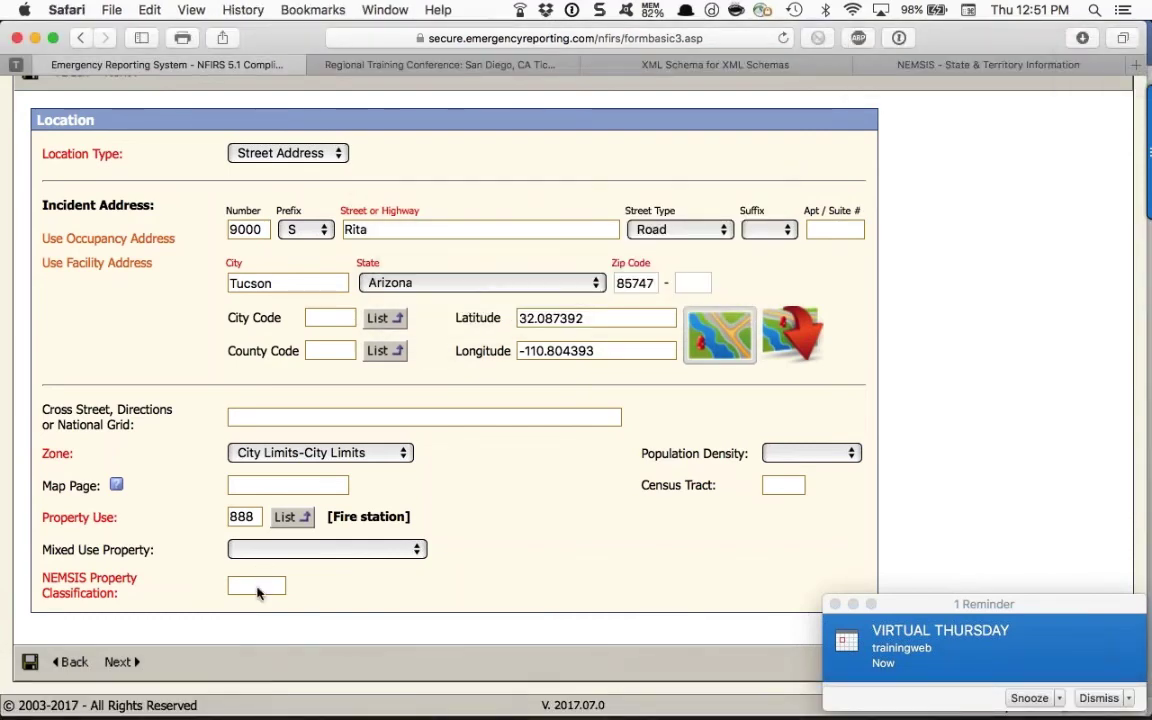
Try looking up a NEMSIS Property Classification code with 456, shorten it to 45, and clear the entry.
left_click(257, 590)
type("456")
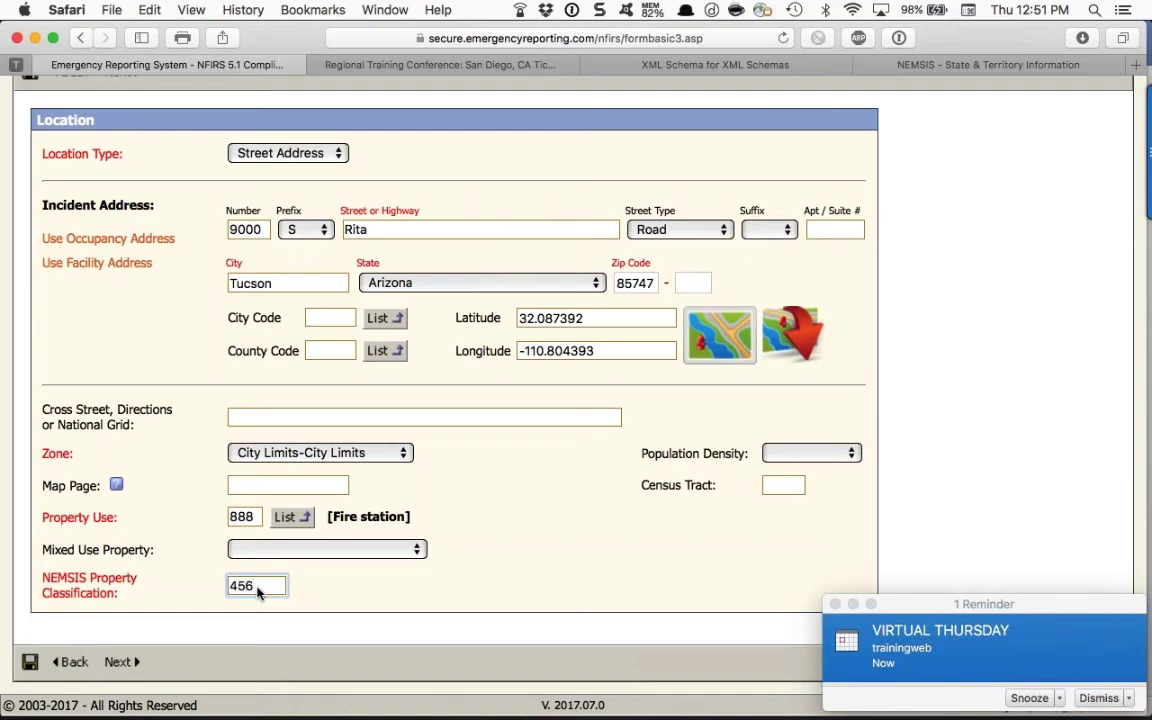
key("BackSpace")
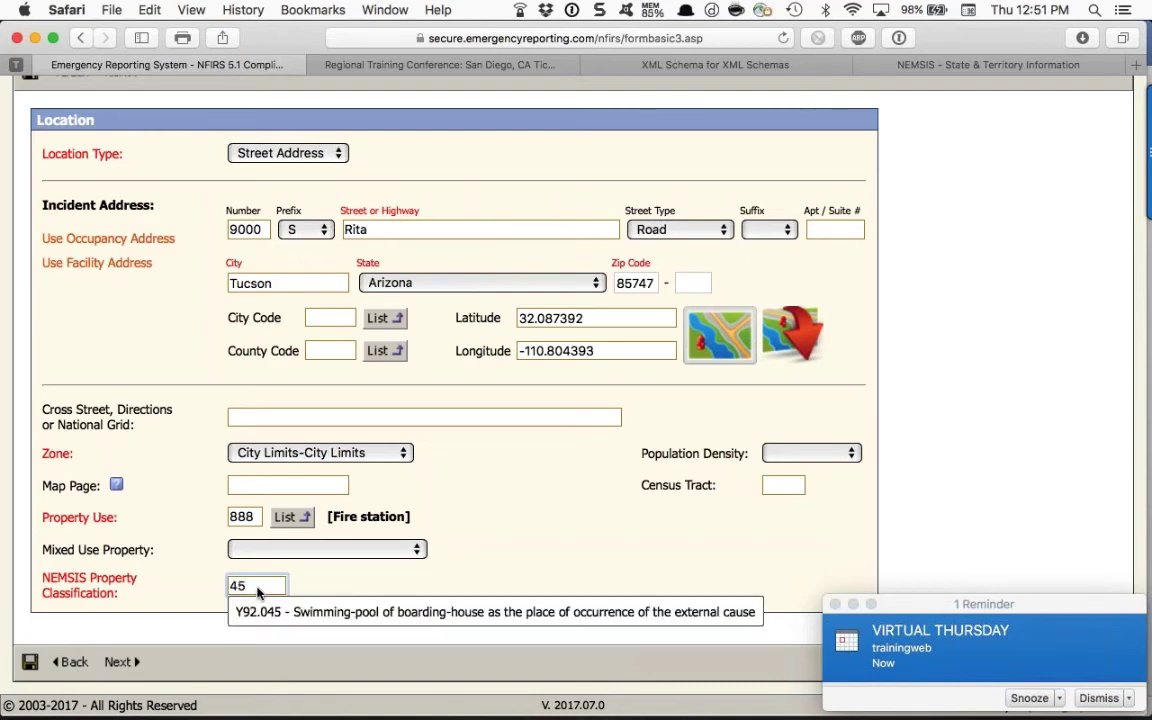
key("BackSpace")
key("BackSpace")
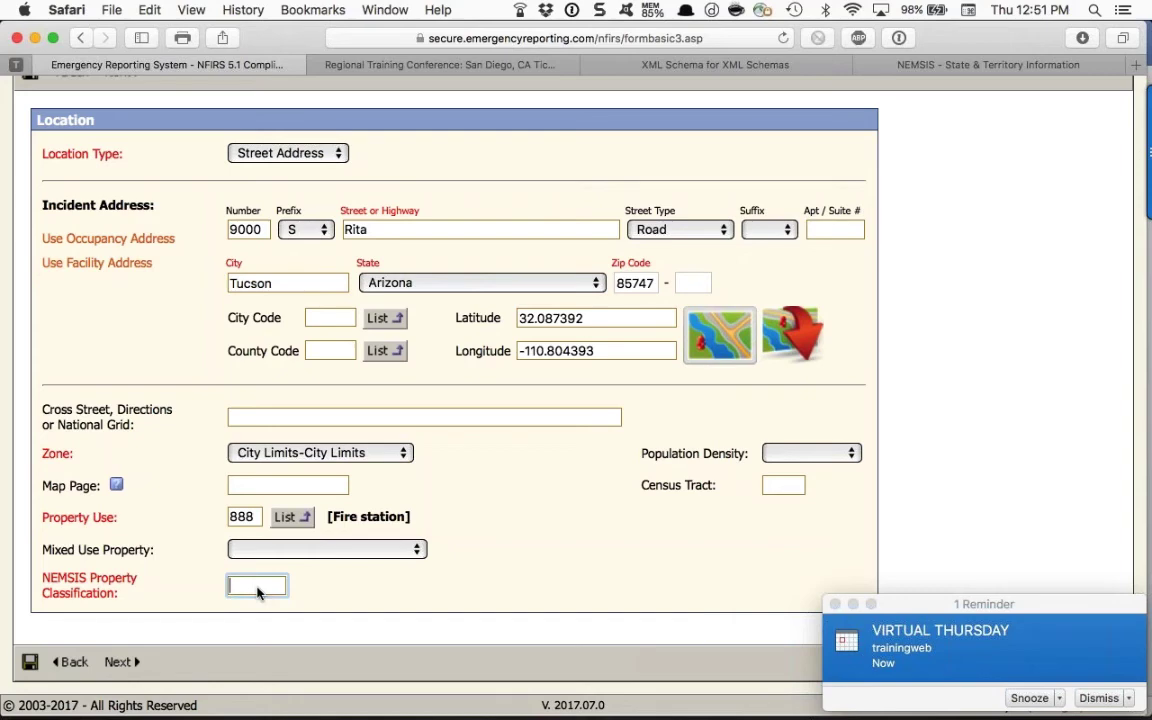
Browse the NEMSIS Property Classification codes starting with Y9, and decline to turn off the Out of Office messages.
type("Y9")
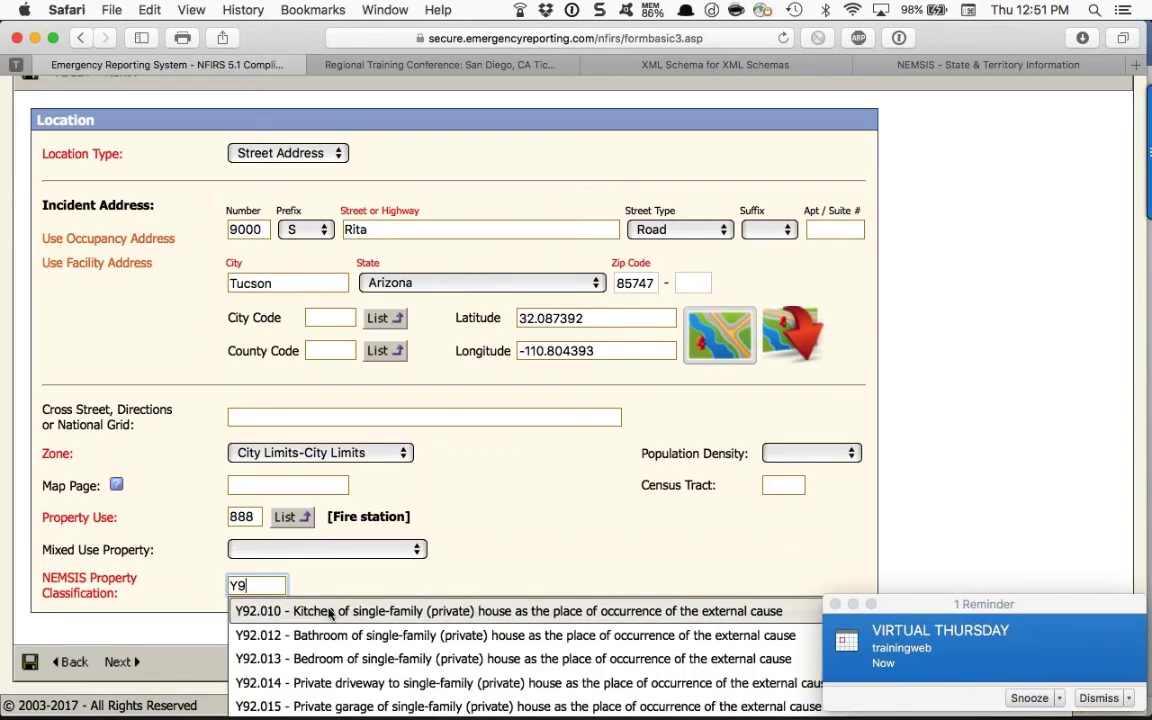
scroll(330, 614, "down", 2)
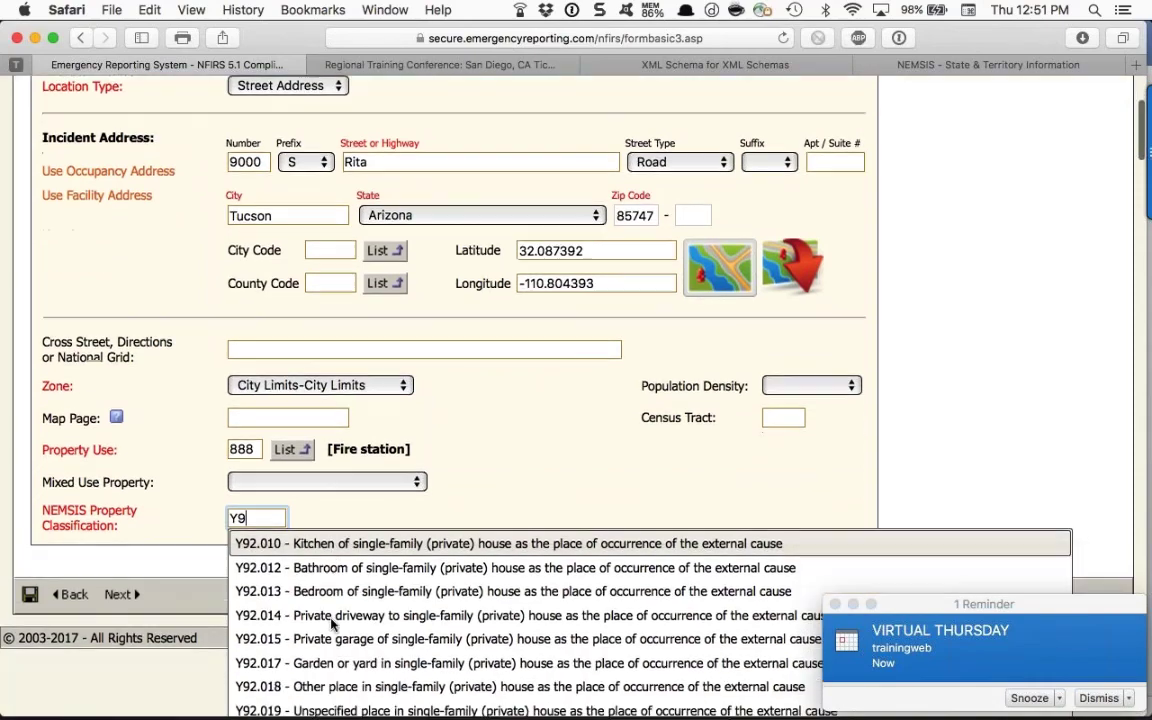
scroll(333, 624, "down", 8)
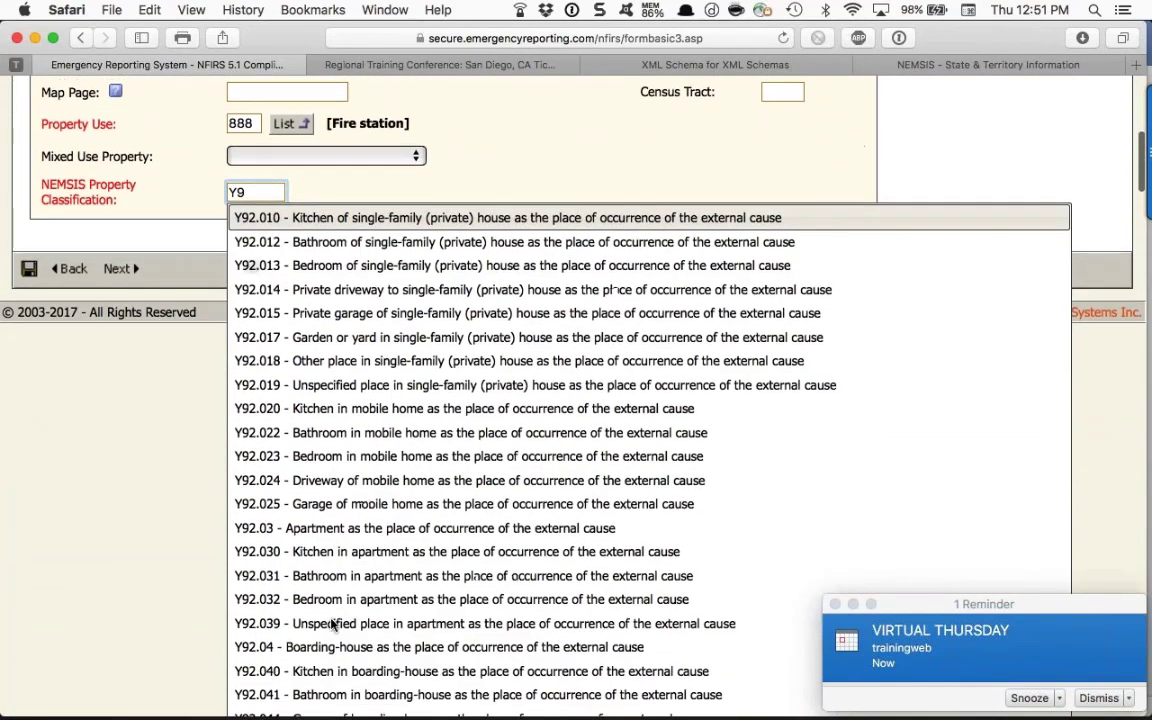
scroll(333, 624, "down", 3)
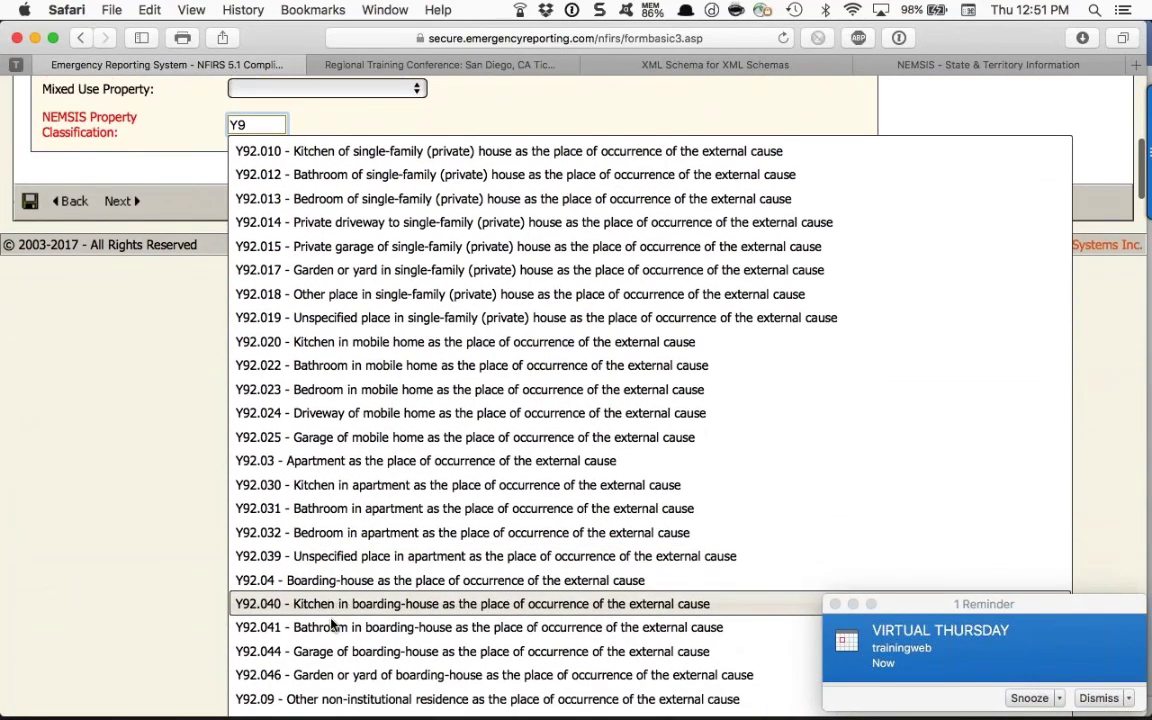
scroll(333, 624, "down", 4)
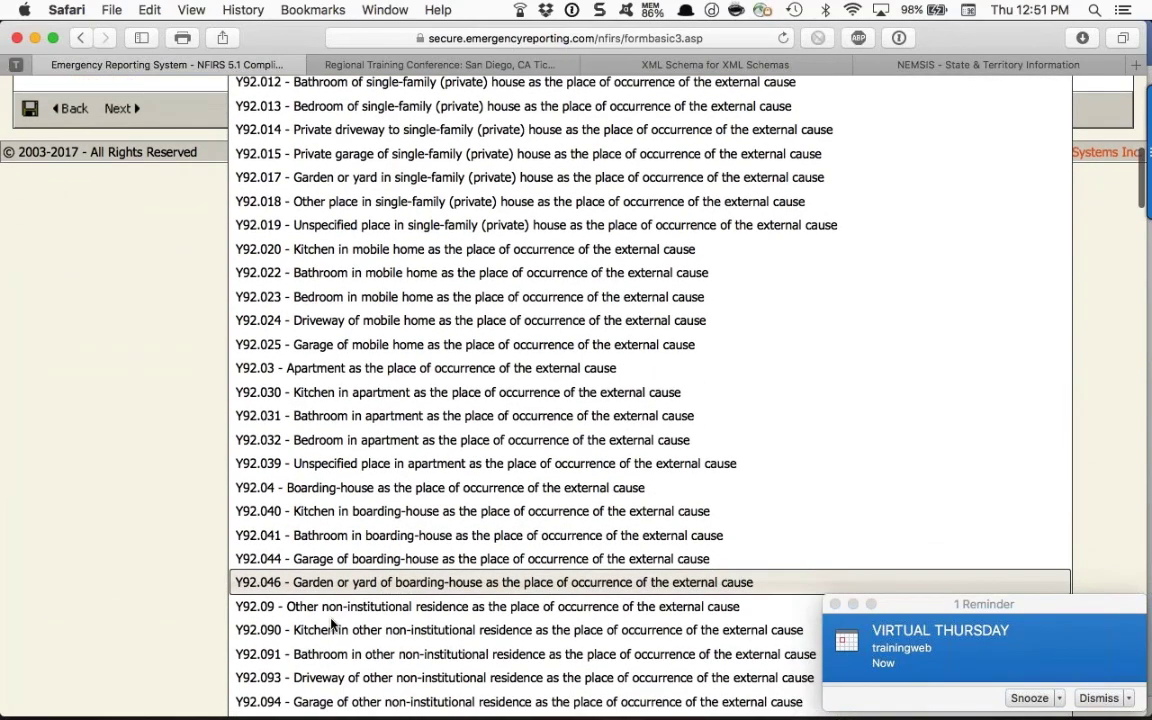
scroll(333, 624, "down", 1)
scroll(333, 624, "up", 5)
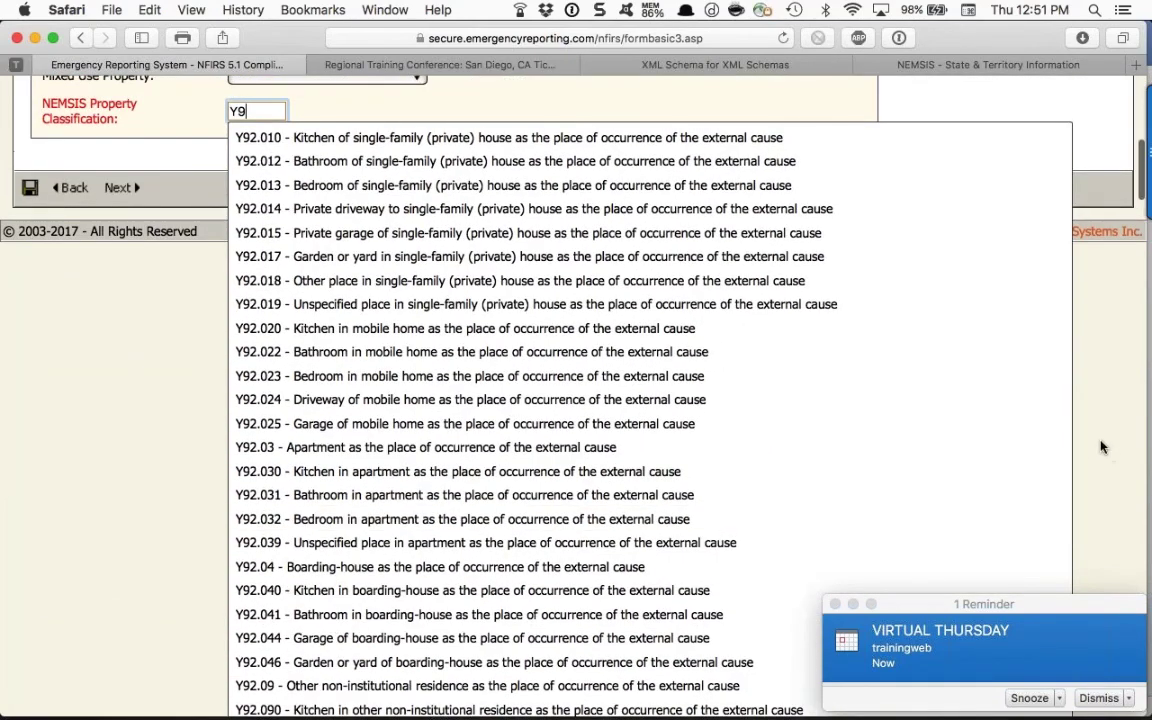
scroll(690, 490, "up", 9)
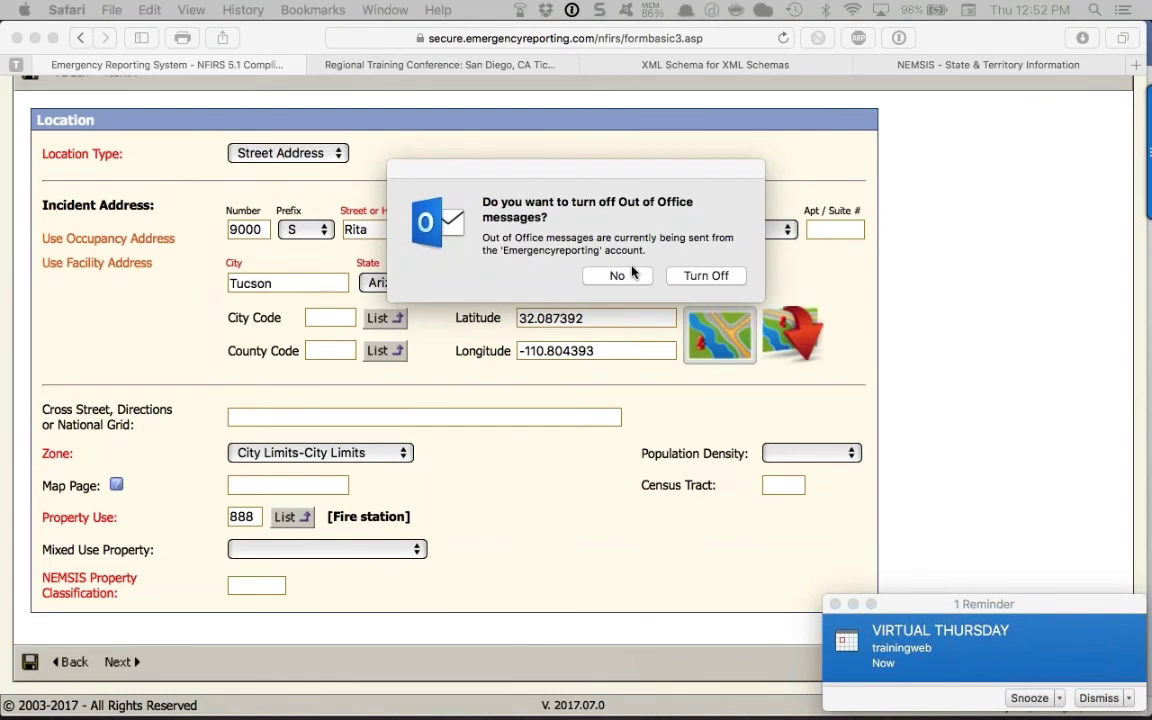
left_click(617, 275)
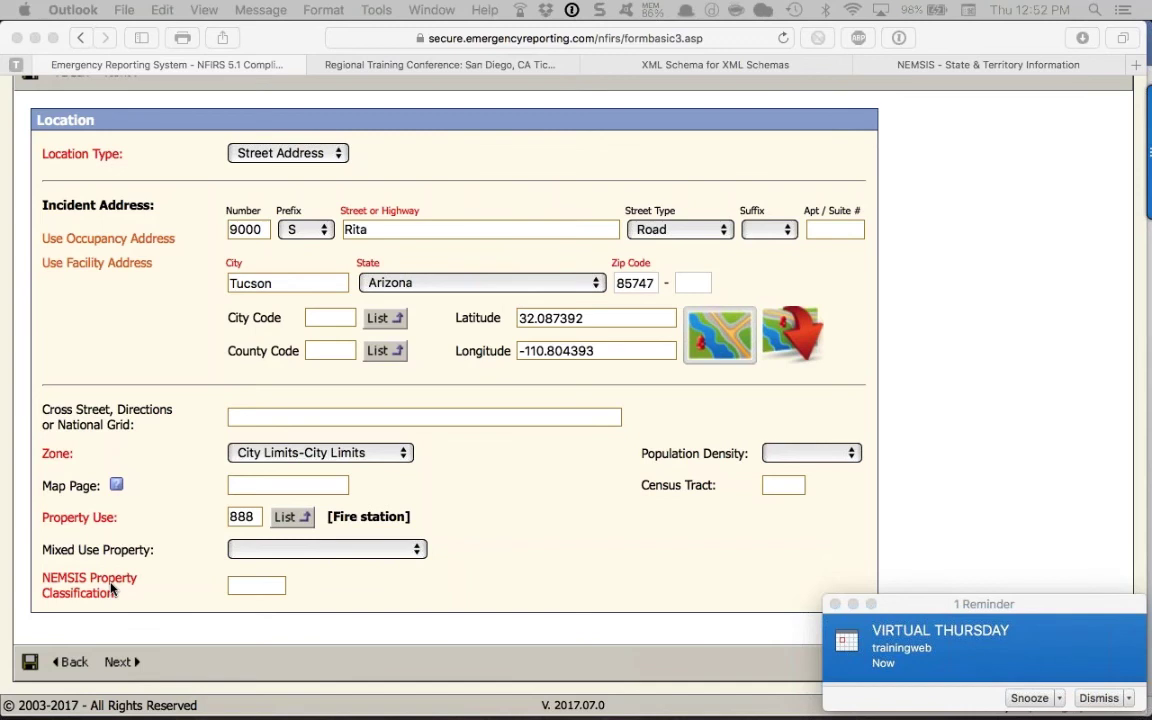
Set the incident location's Property Use code to 429 and save the page.
double_click(241, 520)
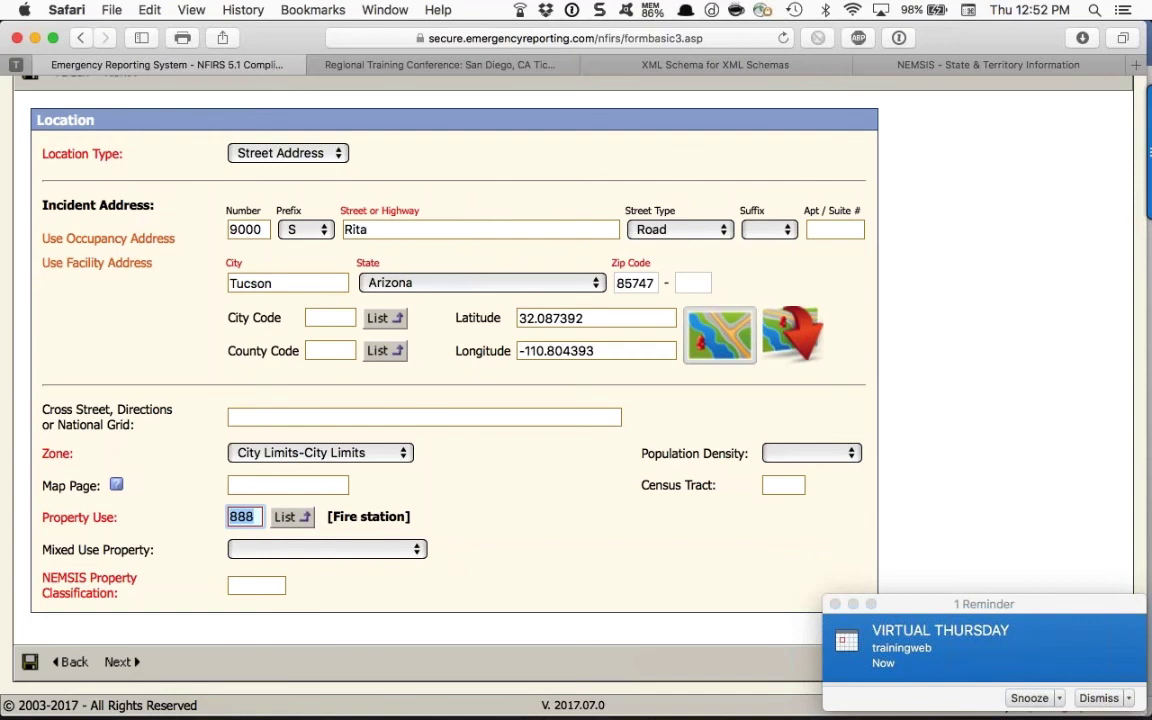
type("429")
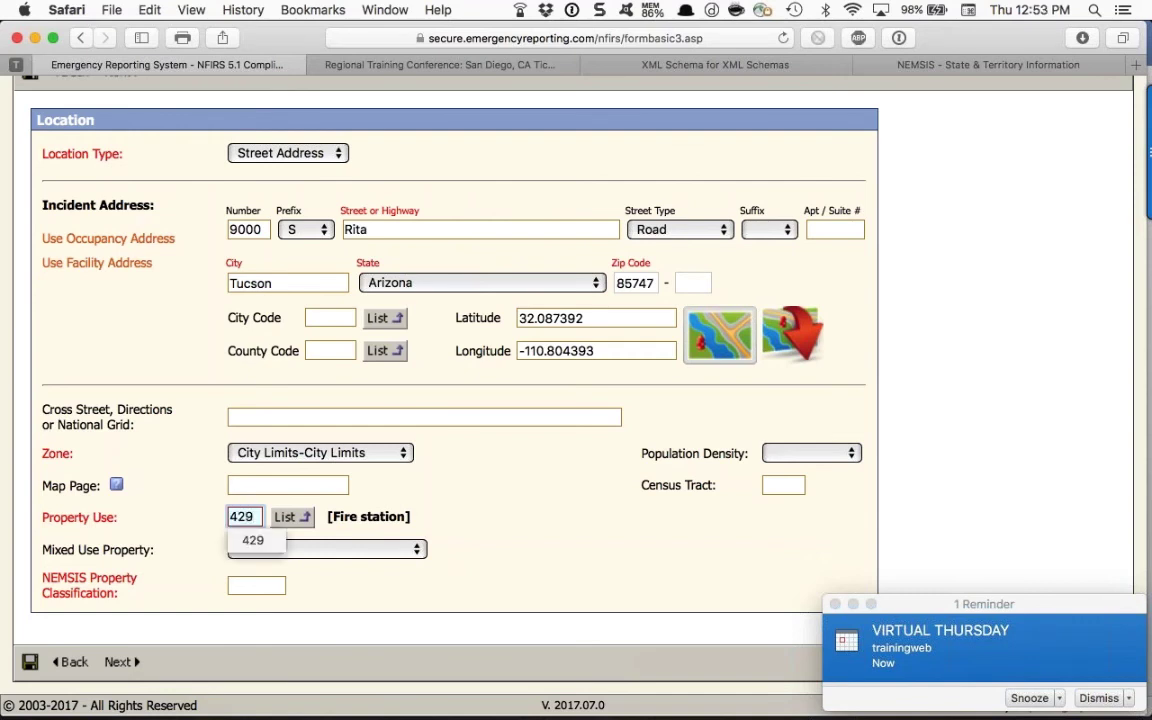
left_click(30, 662)
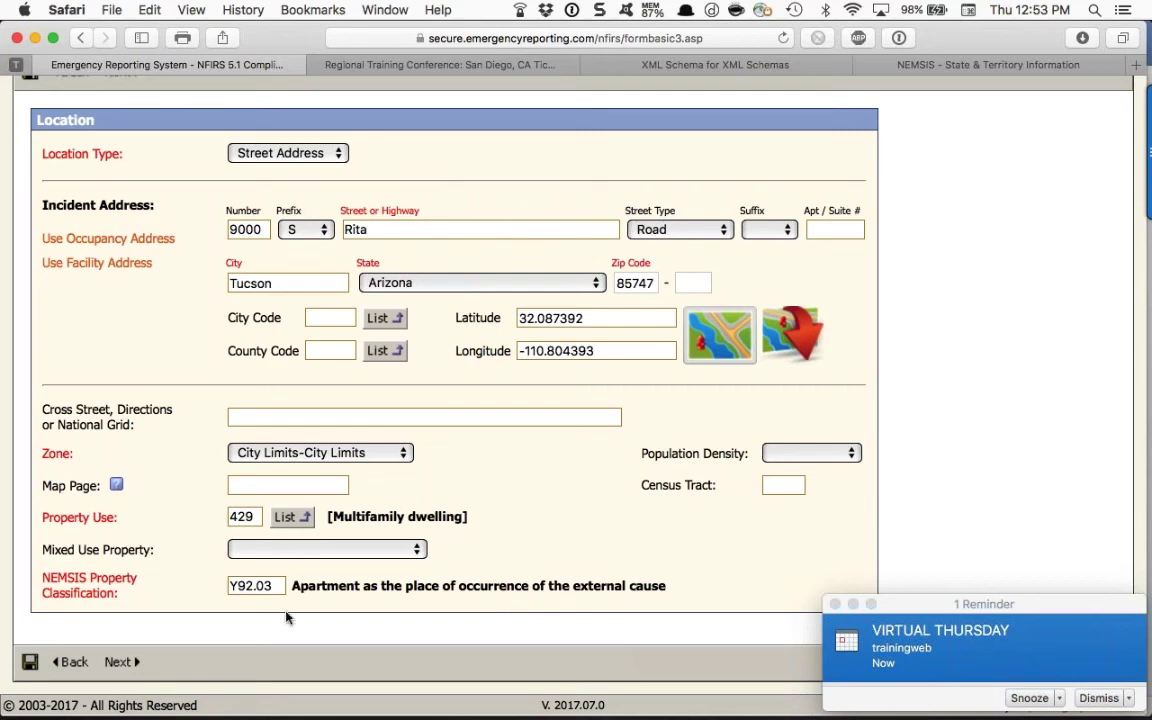
Look up "apart" for the NEMSIS Property Classification, choose Y92.030 Kitchen in apartment, and dismiss the calendar reminder.
key("Tab")
type("apart")
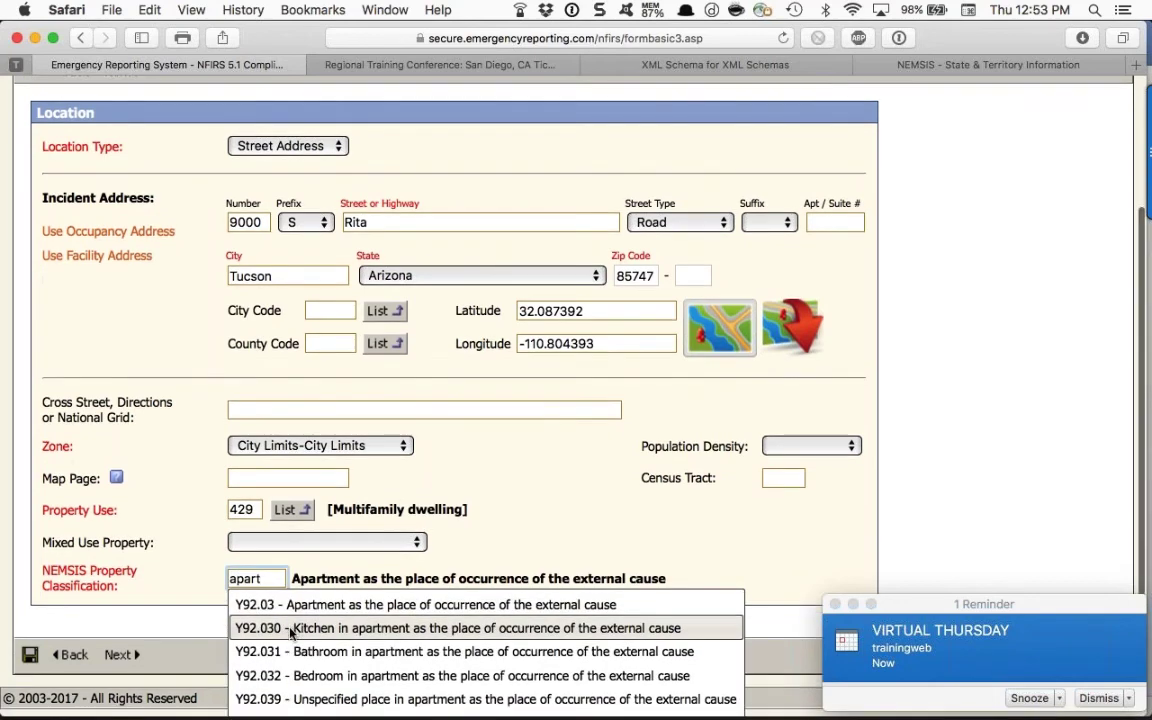
scroll(300, 627, "down", 1)
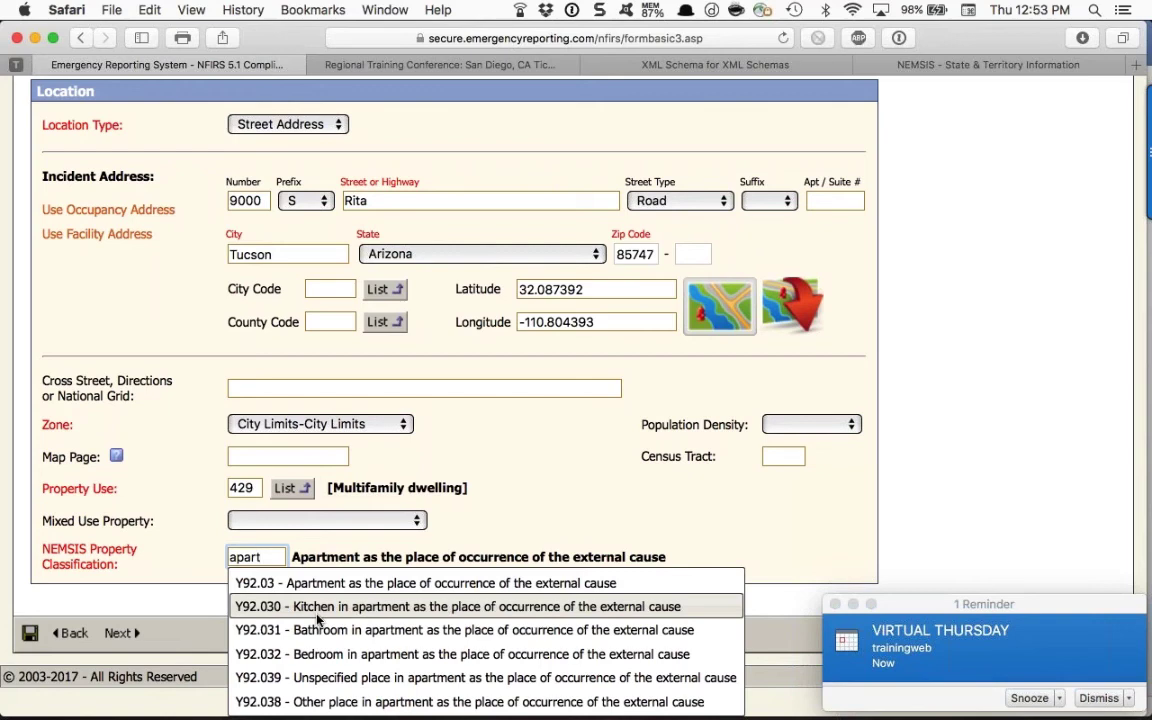
left_click(317, 614)
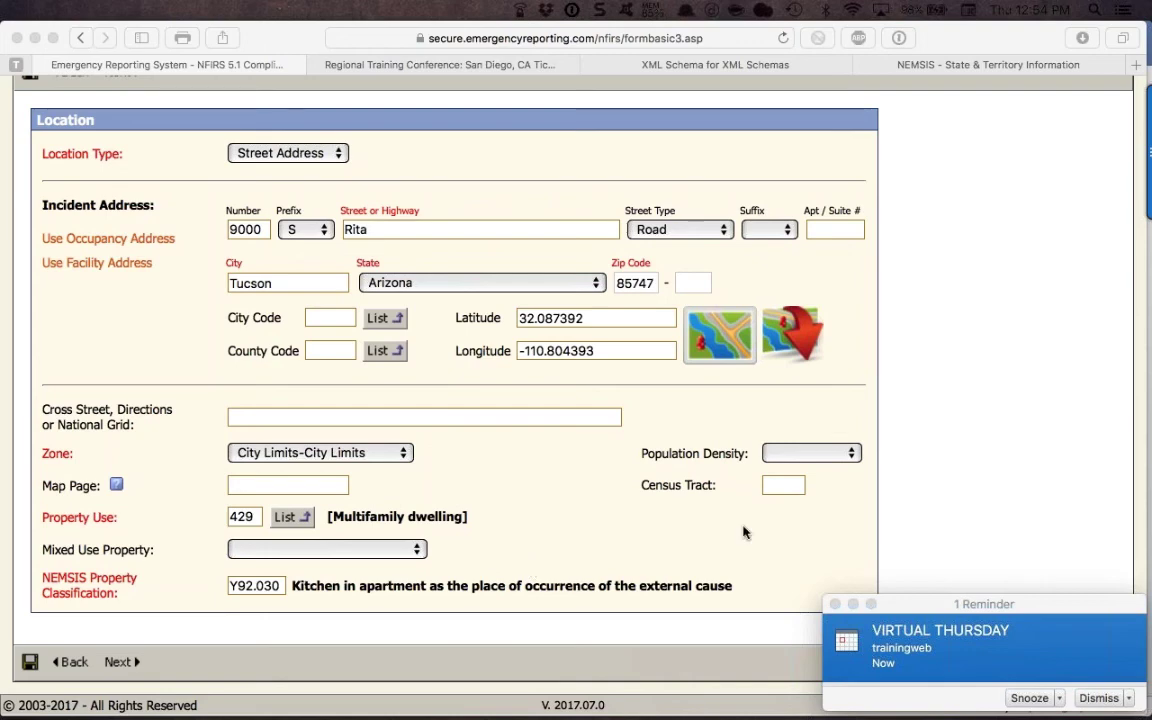
left_click(1097, 698)
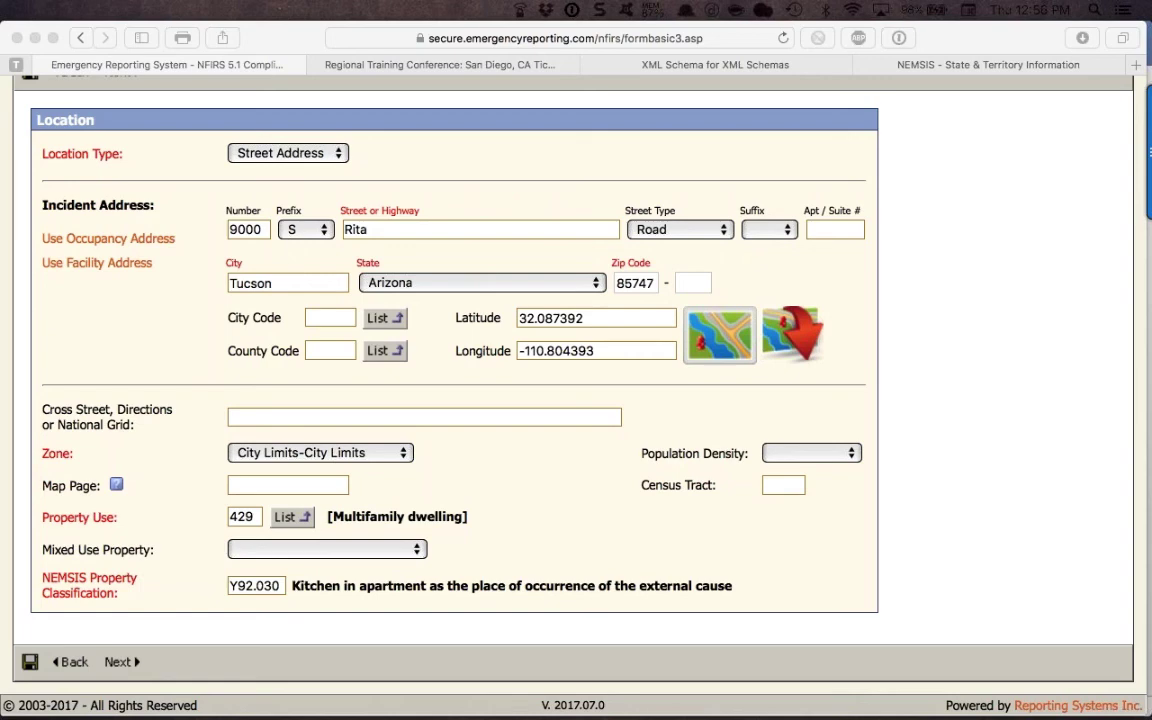
Leave the incident for the home page and open the Administration area.
scroll(443, 162, "up", 3)
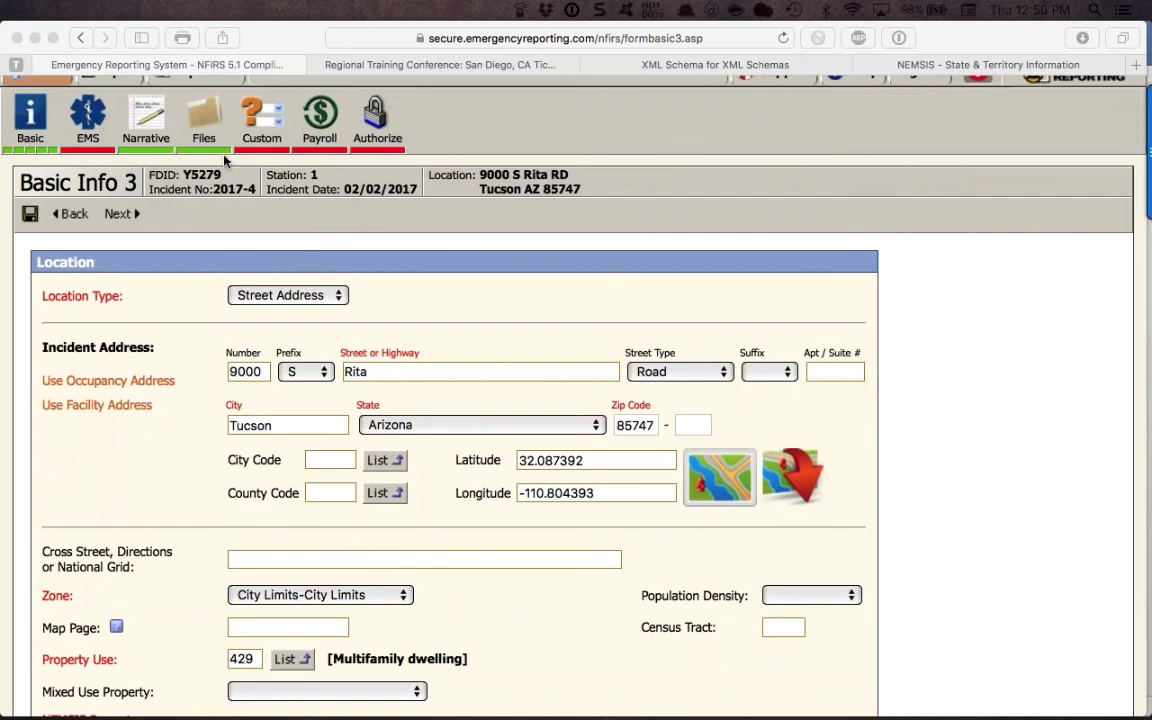
scroll(268, 224, "up", 1)
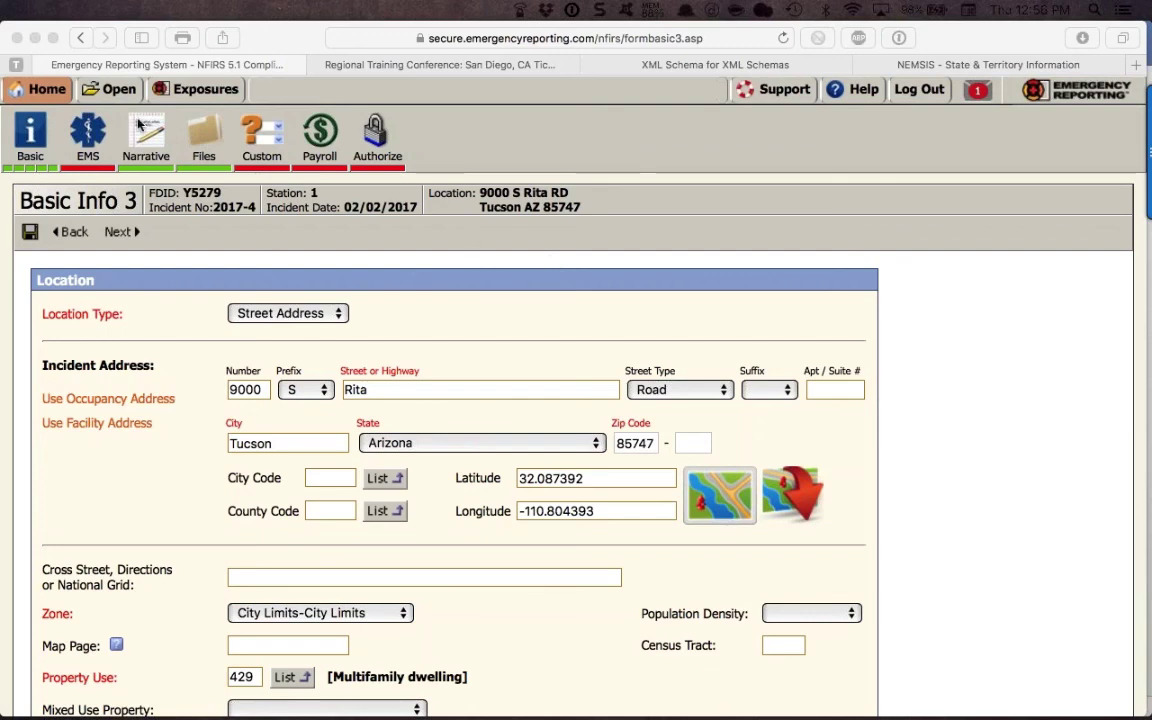
left_click(41, 96)
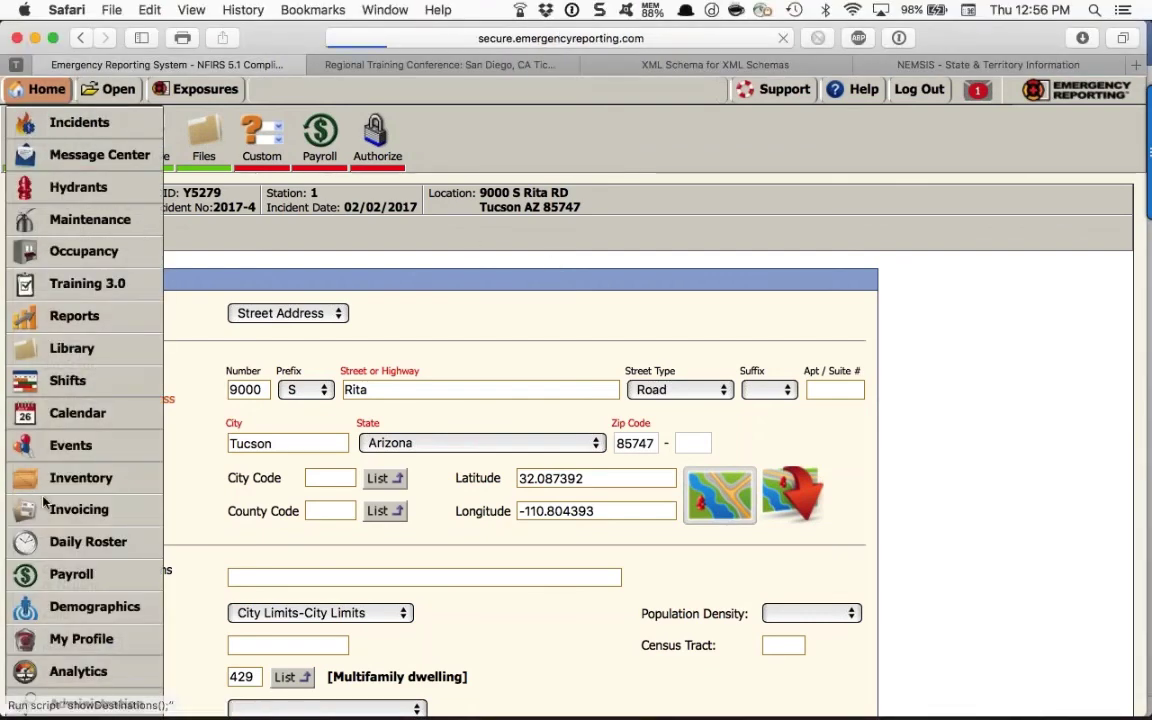
scroll(44, 503, "down", 3)
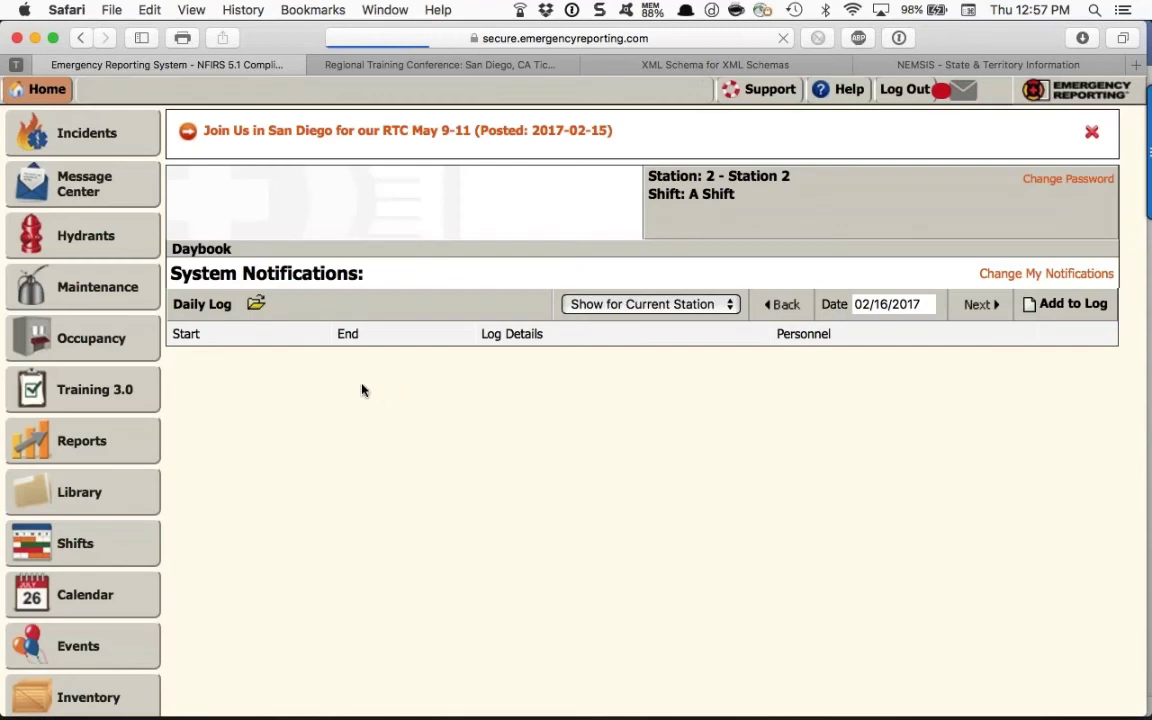
scroll(126, 330, "down", 10)
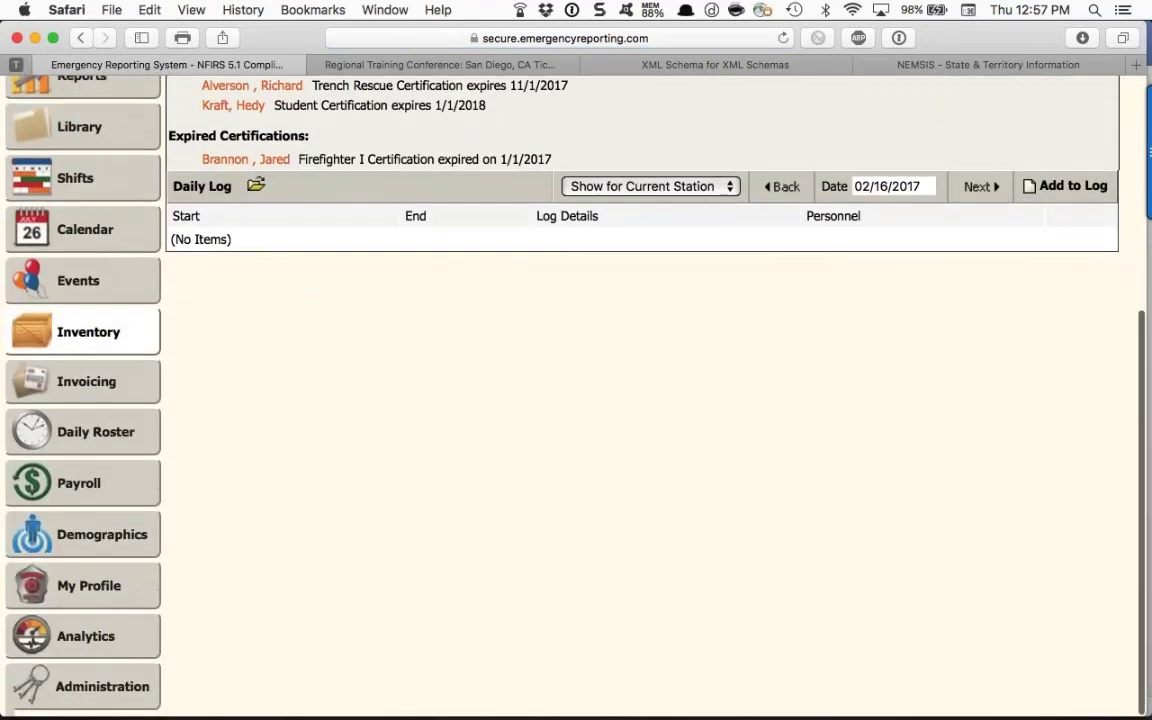
left_click(92, 700)
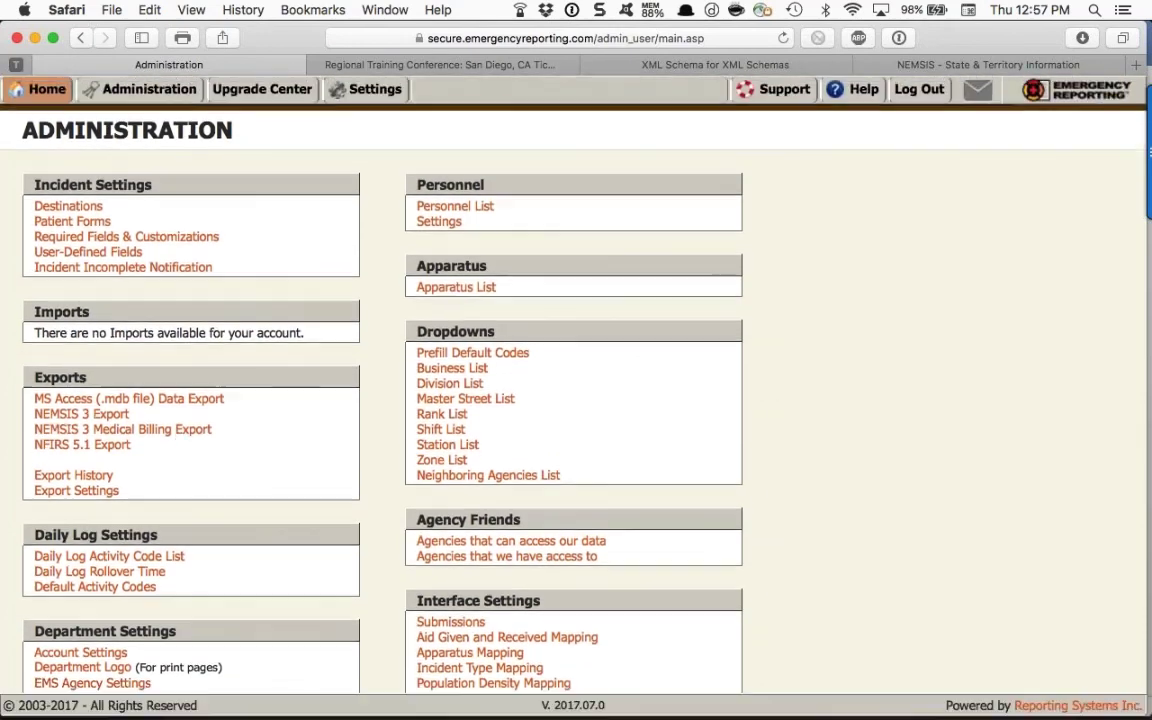
Open the EMS Agency Settings and review the service types, specialty capabilities and patient monitoring capabilities.
left_click(92, 683)
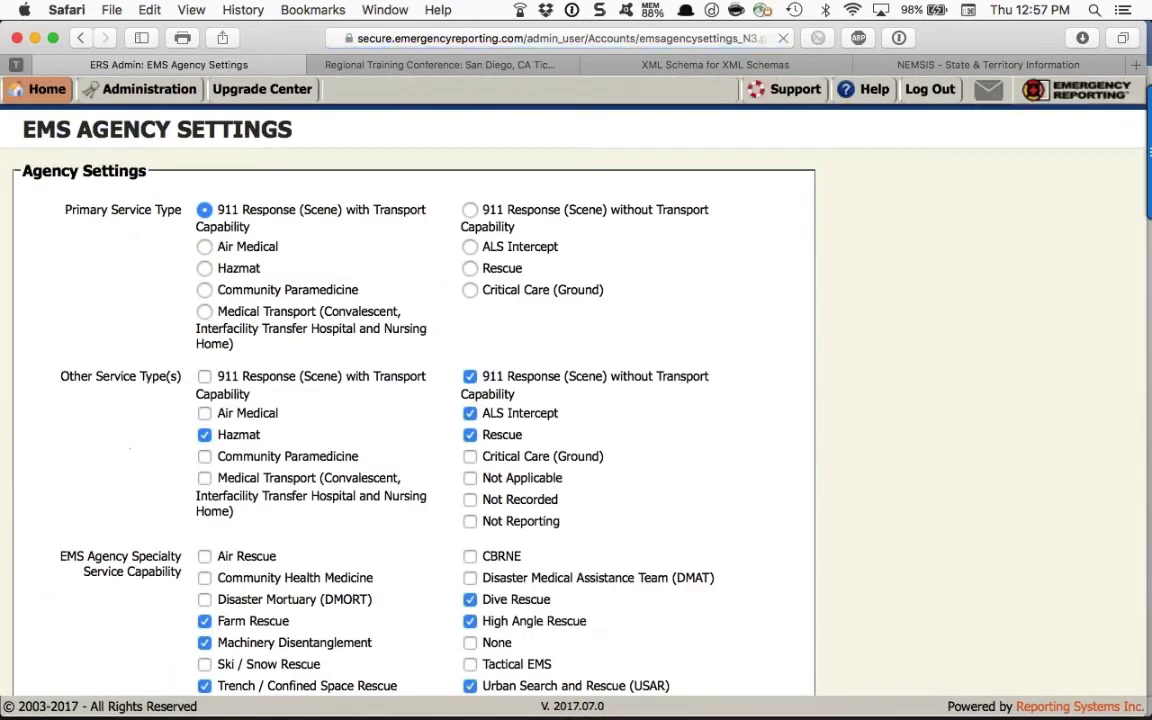
scroll(140, 469, "down", 3)
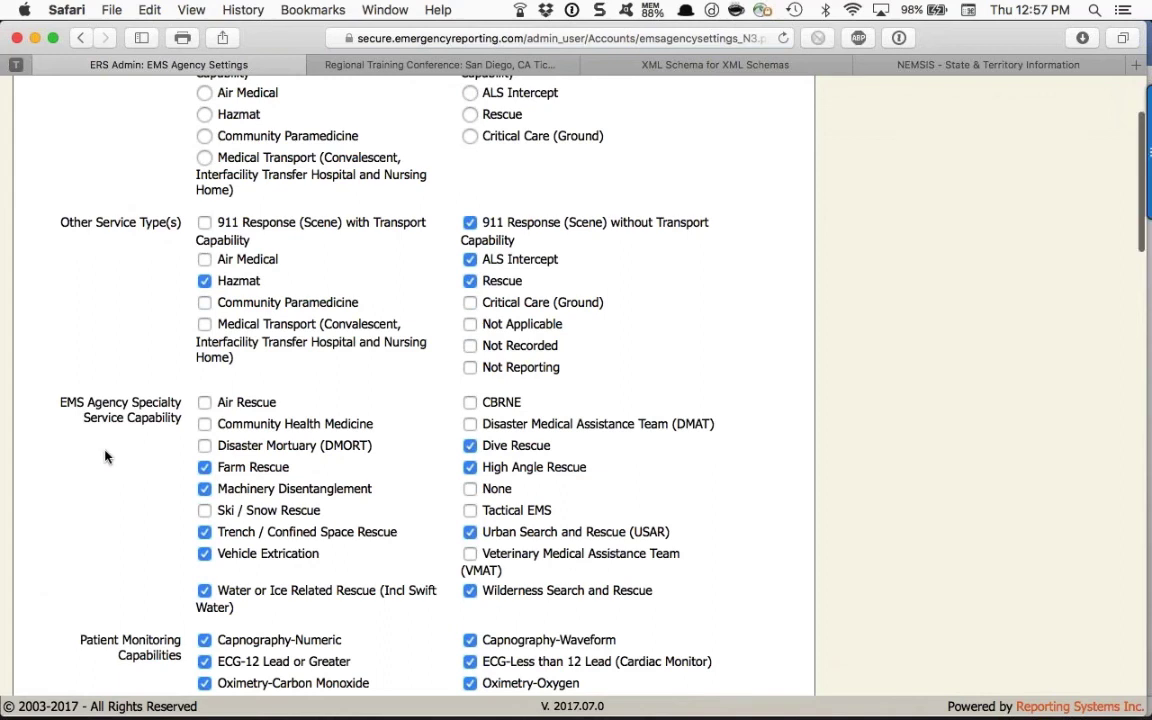
scroll(105, 456, "down", 3)
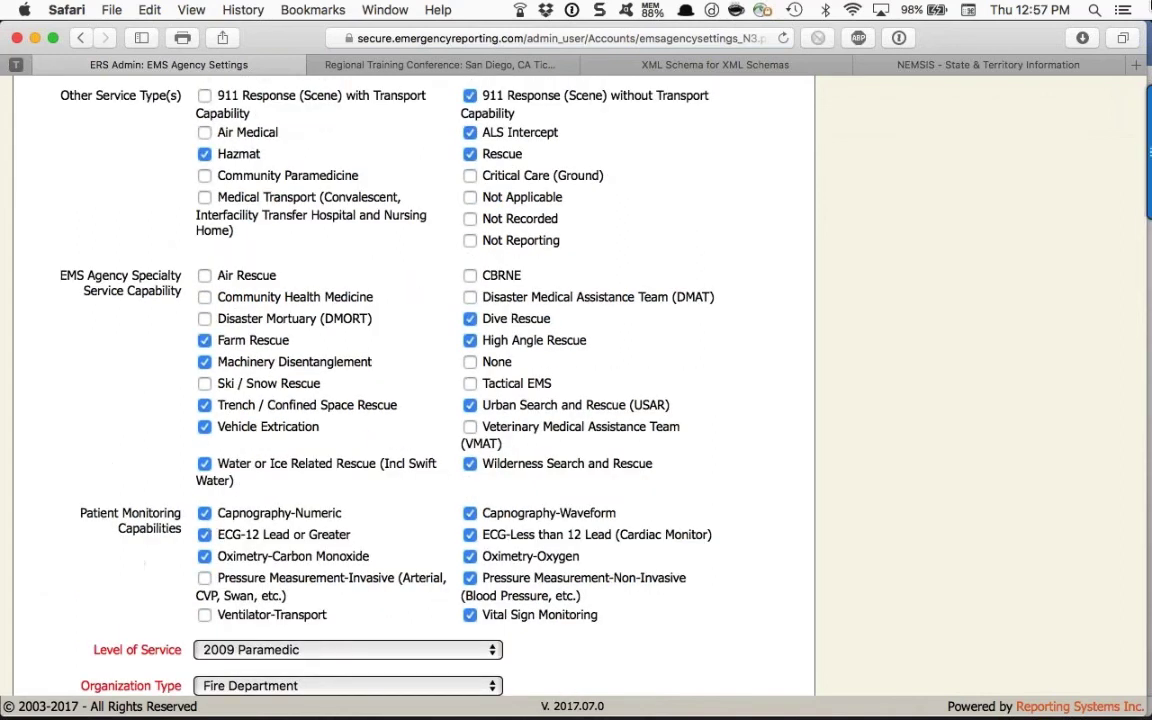
key("ctrl+Up")
key("ctrl+Up")
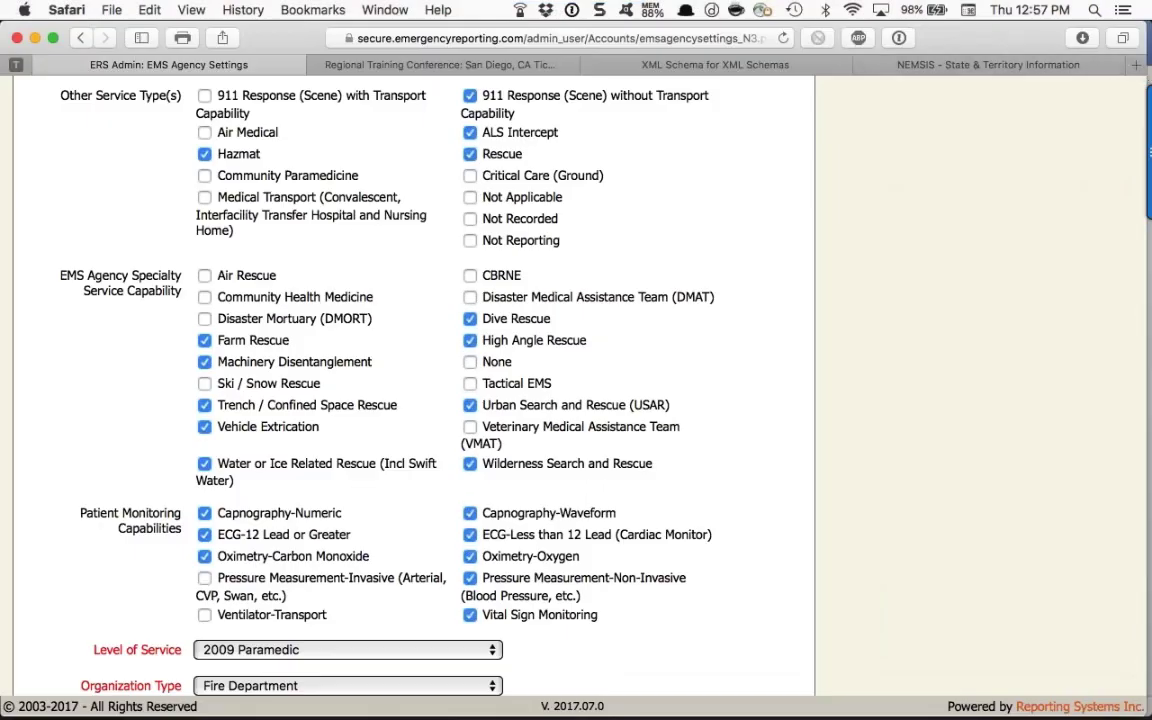